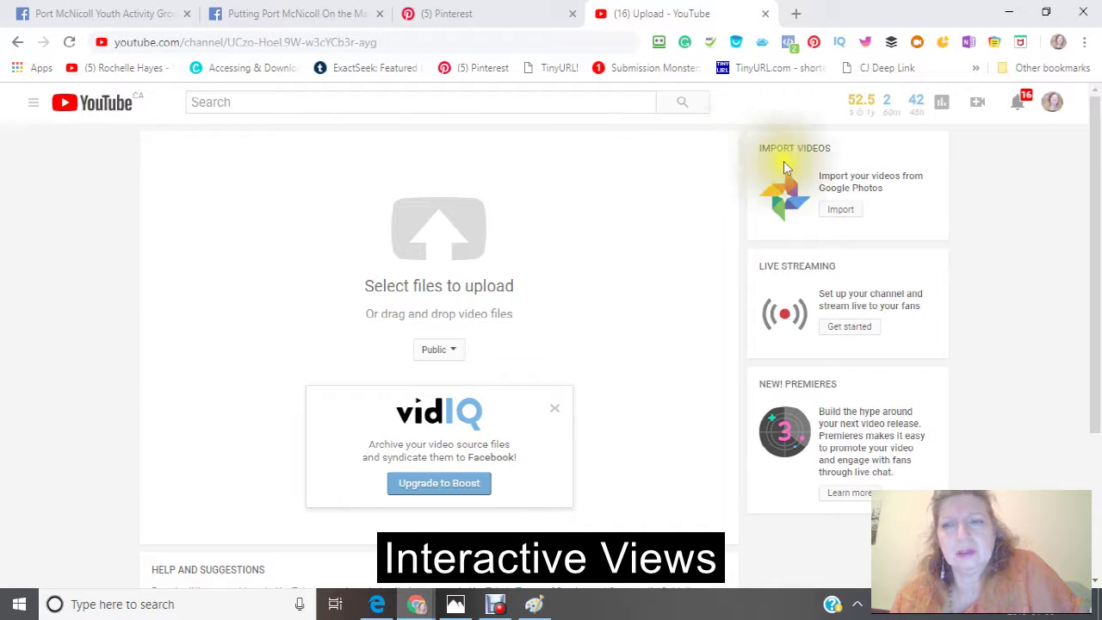
mouse_move(942, 110)
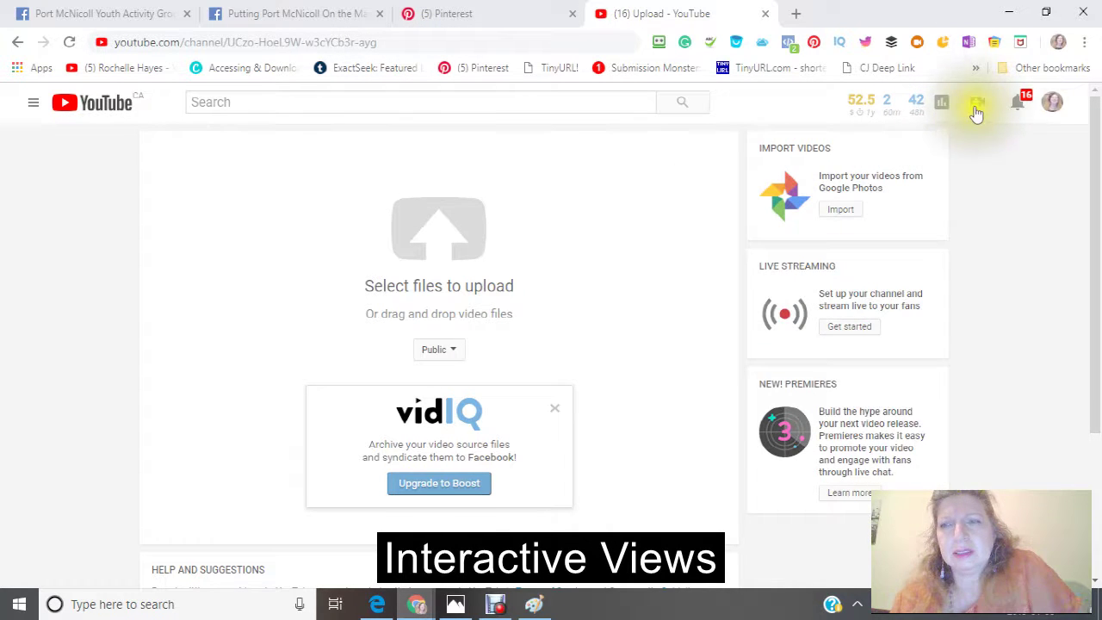
left_click(1052, 104)
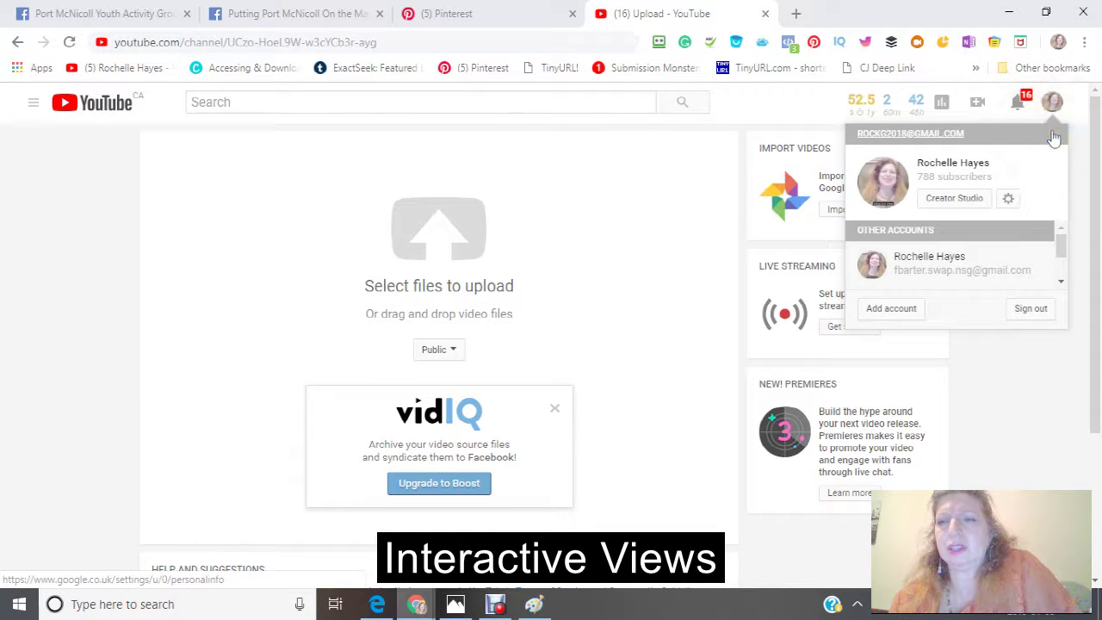
left_click(1001, 89)
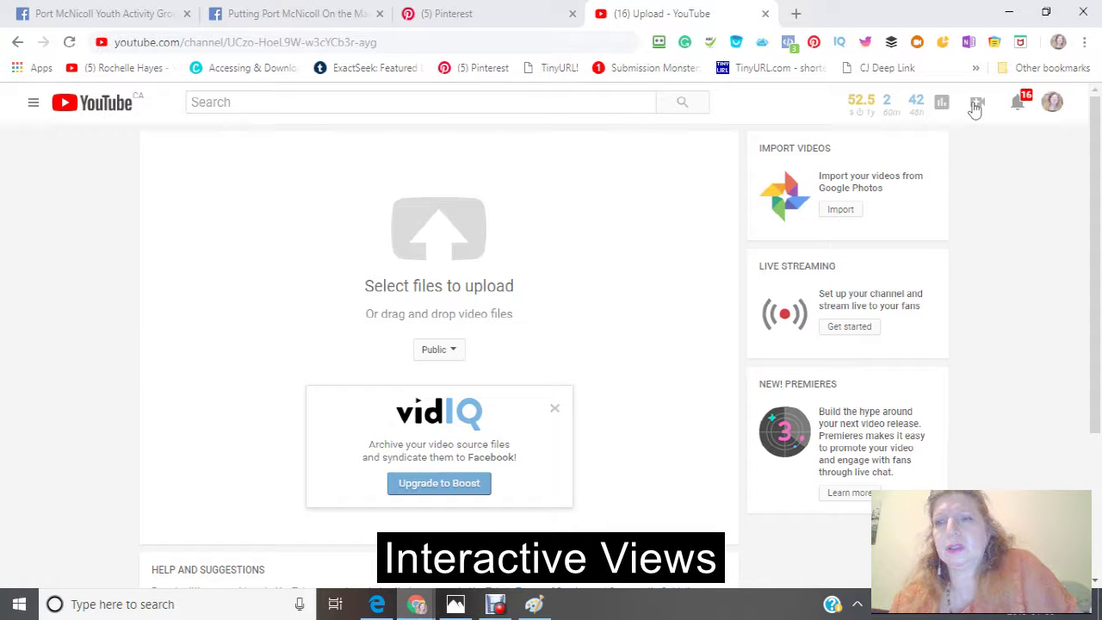
Open the YouTube page for uploading a new video
left_click(975, 103)
left_click(916, 149)
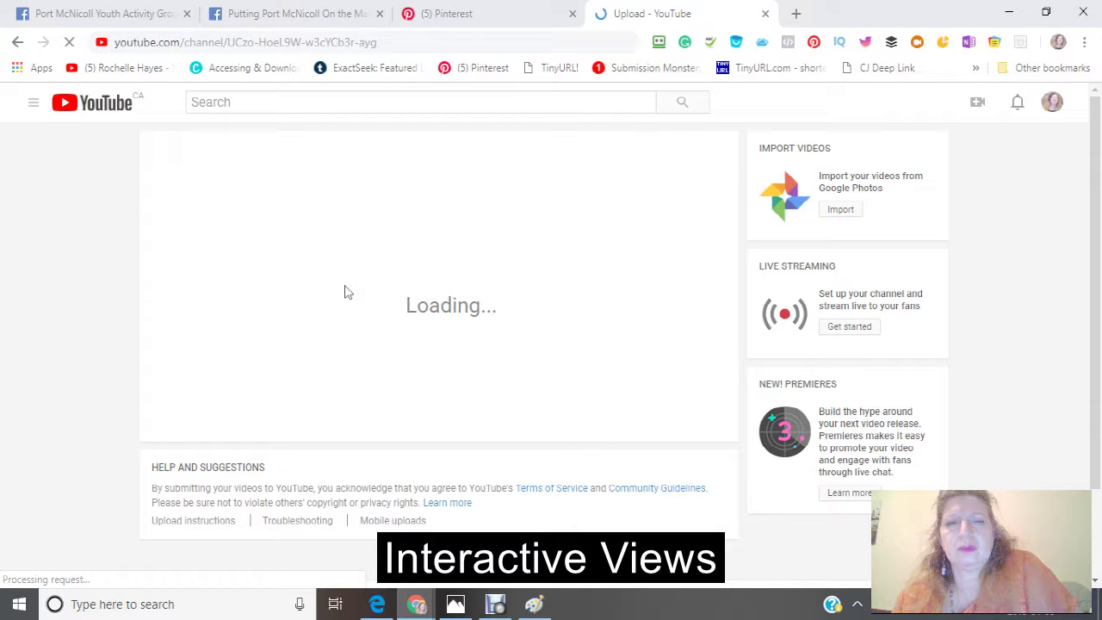
left_click(360, 262)
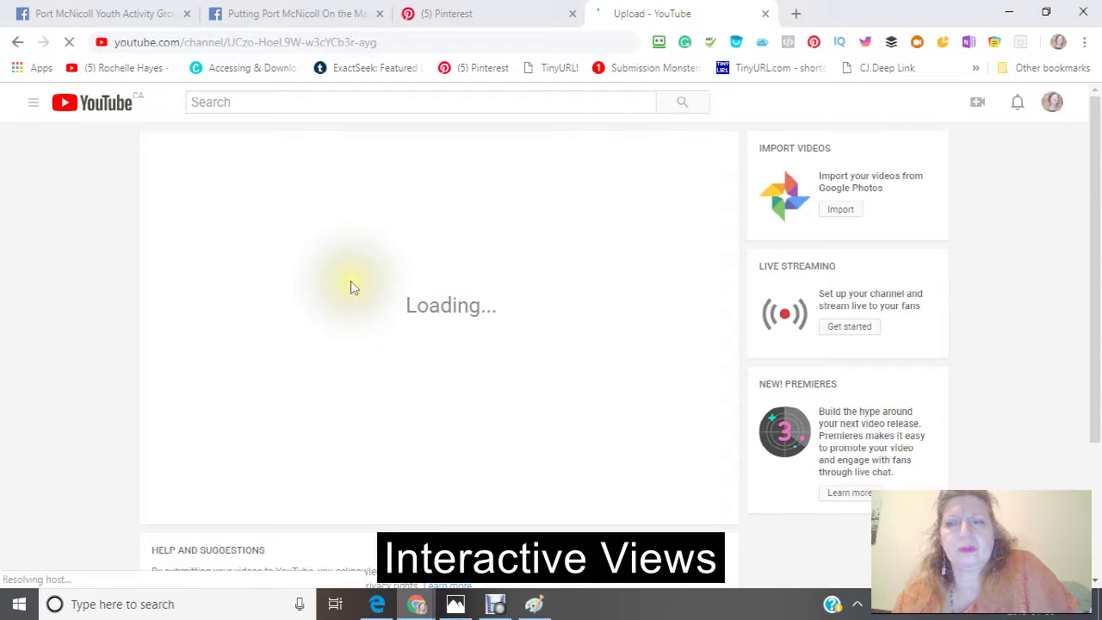
left_click(435, 222)
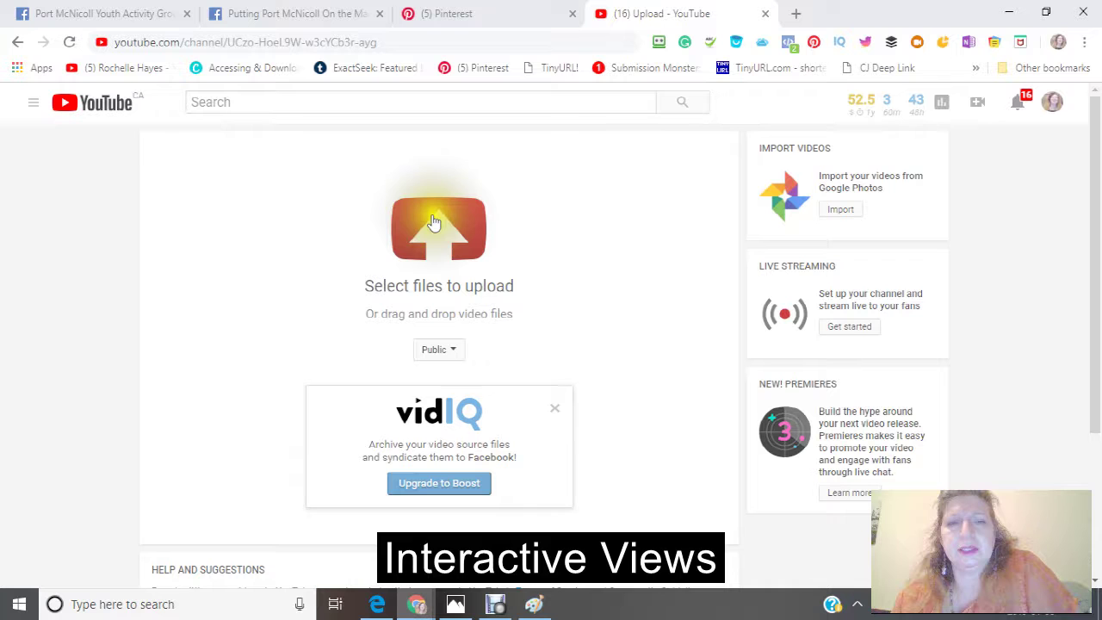
Set the privacy of the new upload to Private
left_click(451, 352)
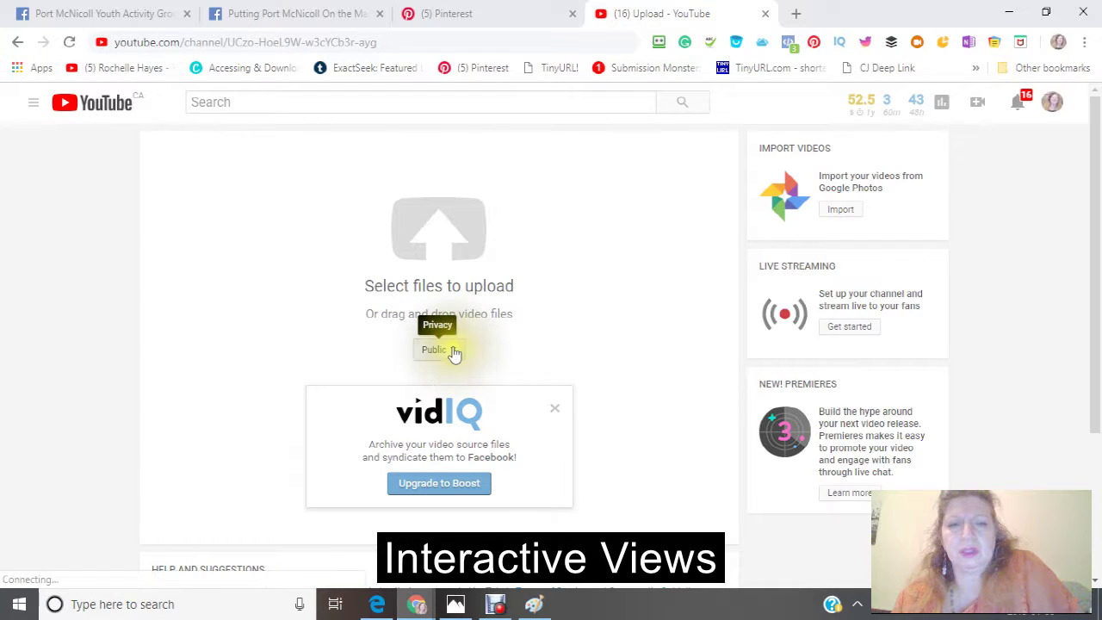
left_click(453, 352)
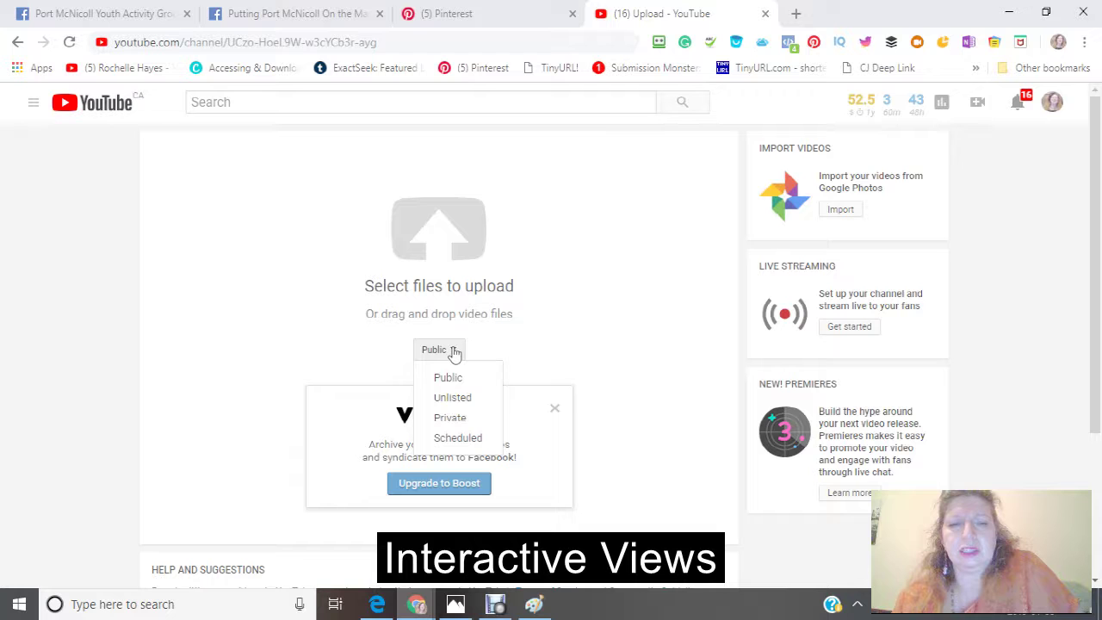
left_click(451, 419)
left_click(353, 258)
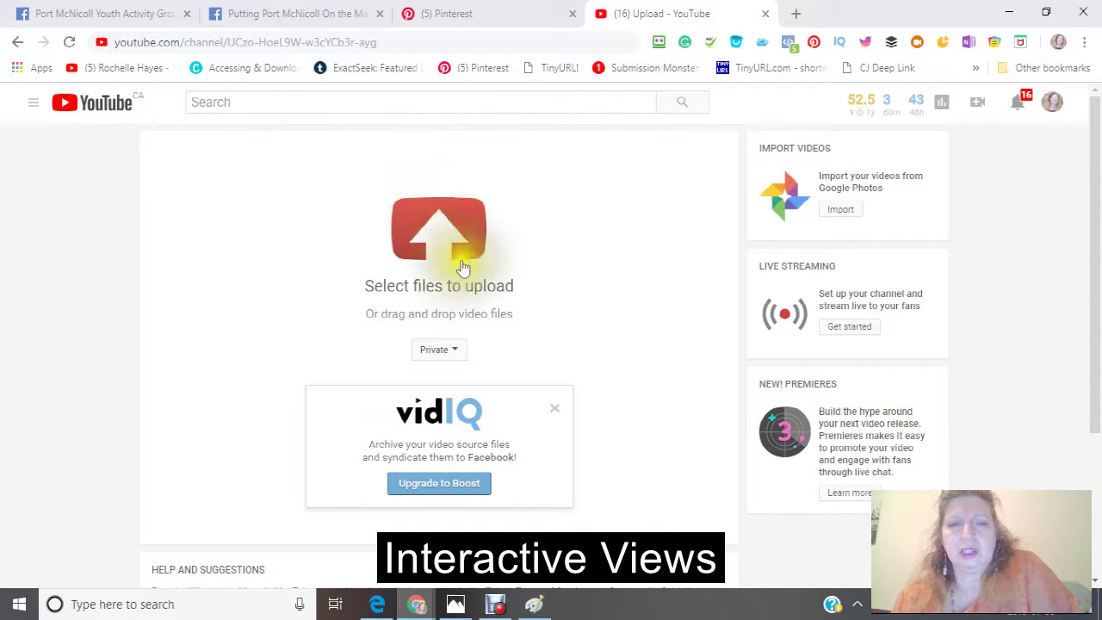
Upload the Kraftarama video file from the Desktop and dismiss the leftover file selection window
left_click(439, 215)
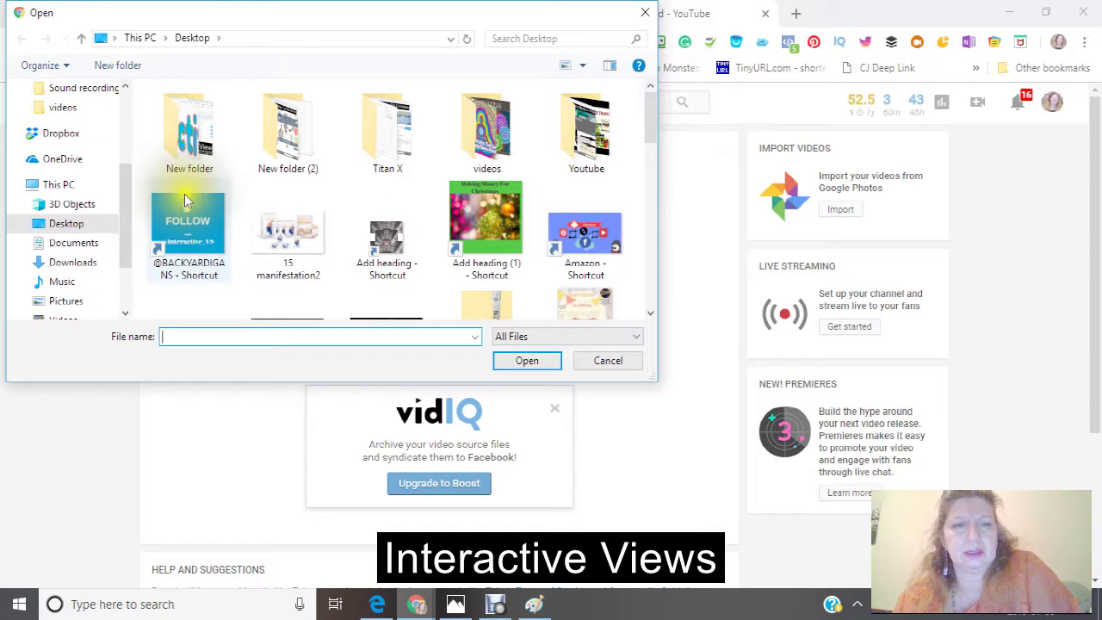
left_click(651, 315)
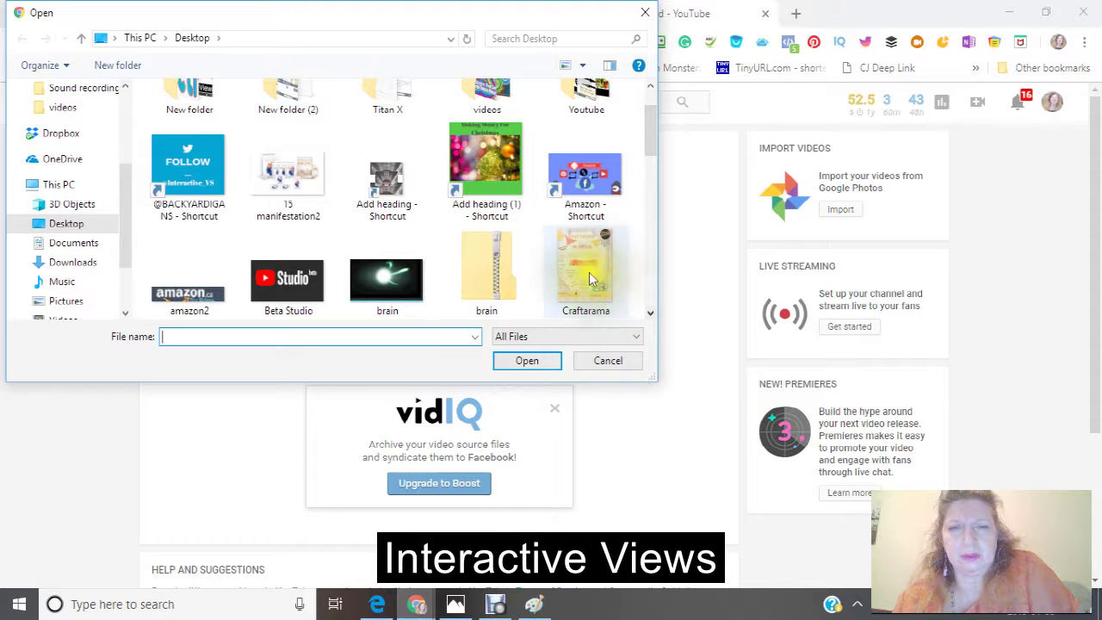
left_click(652, 316)
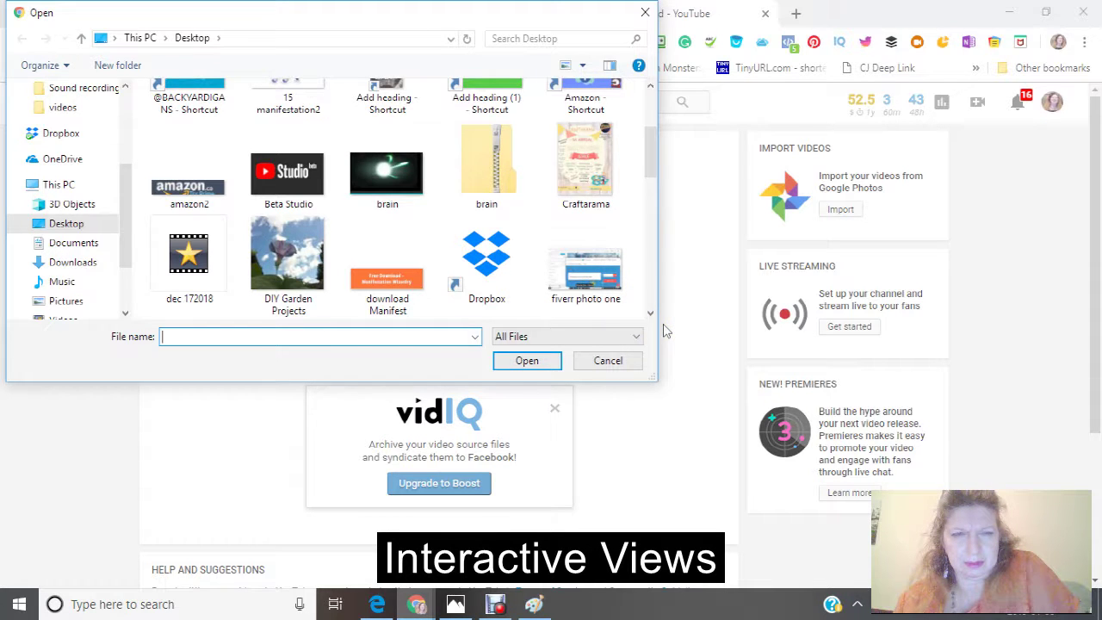
left_click(652, 315)
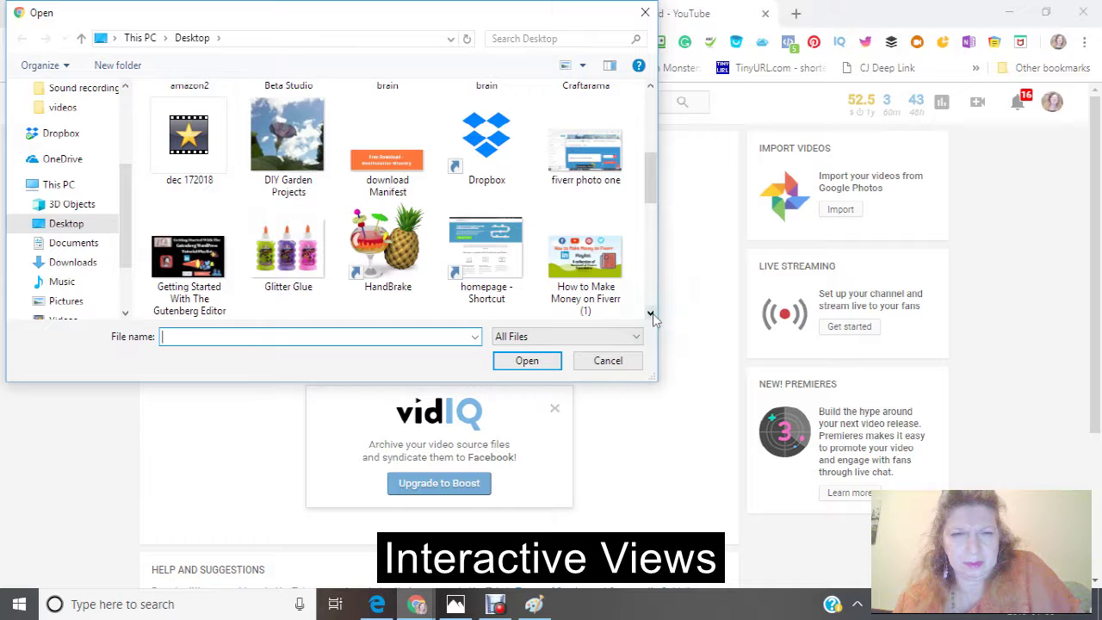
left_click(651, 315)
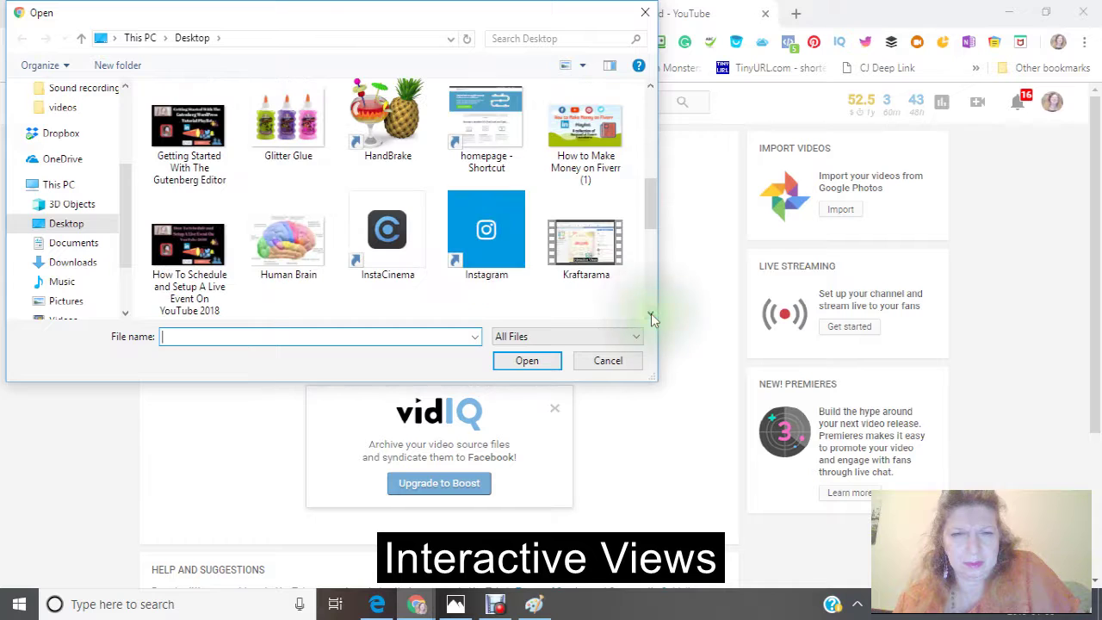
left_click(582, 250)
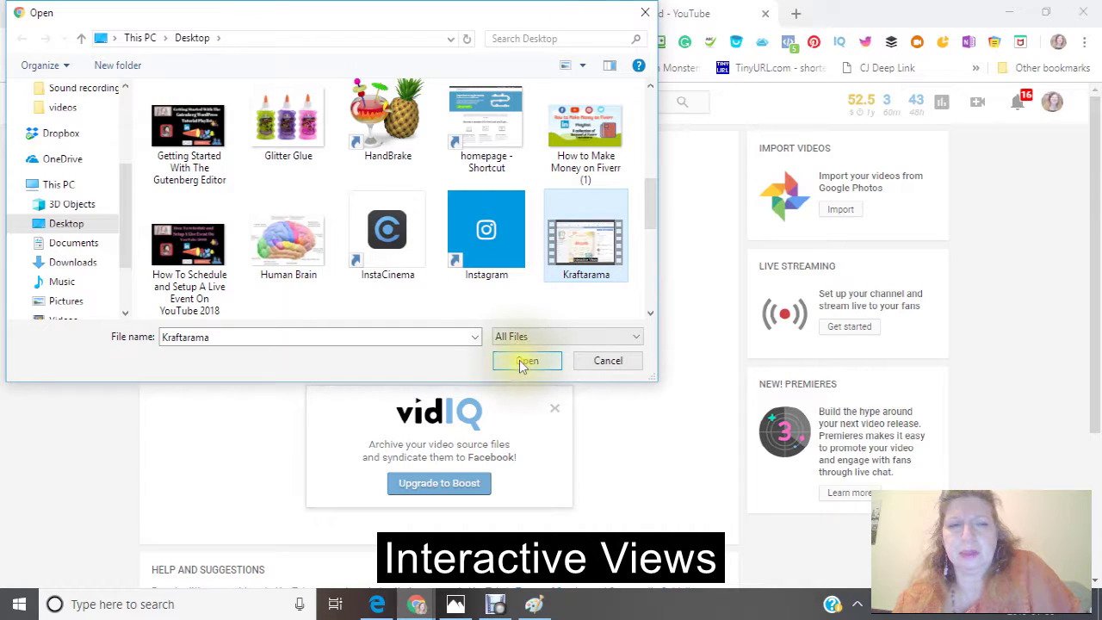
double_click(586, 249)
left_click_drag(585, 249, 661, 284)
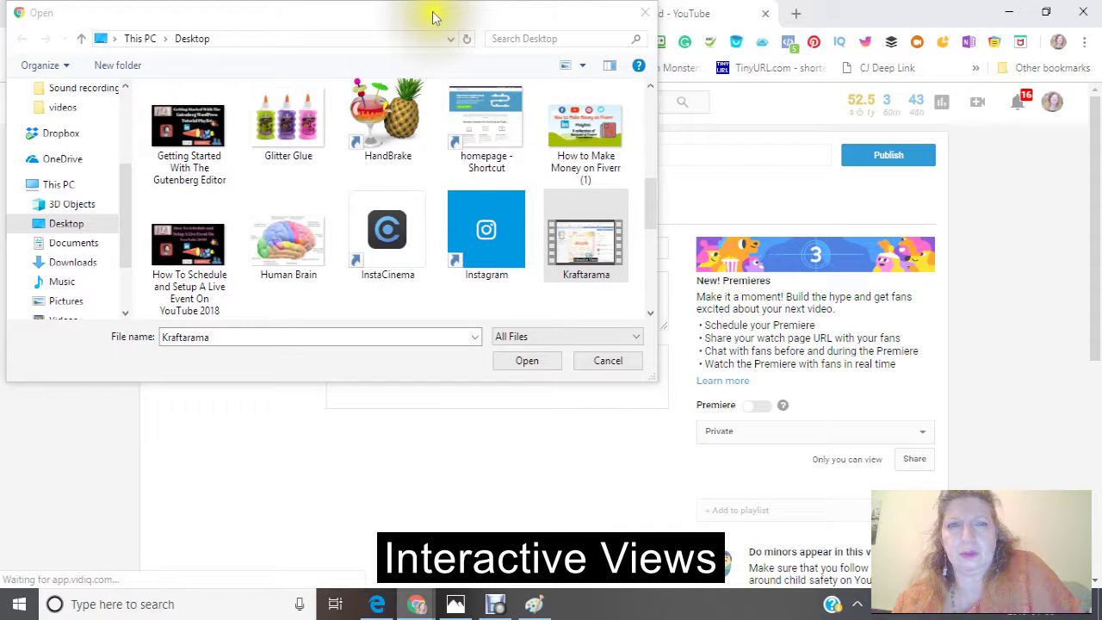
mouse_move(438, 15)
left_mouse_down()
mouse_move(107, 34)
mouse_move(449, 34)
left_mouse_up()
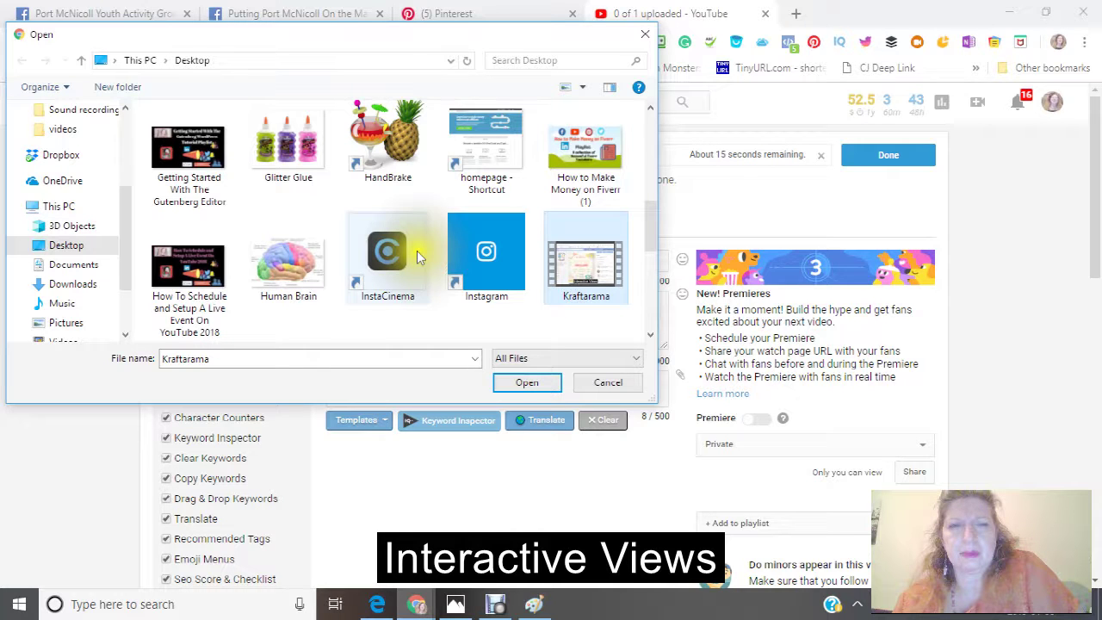
left_click(642, 36)
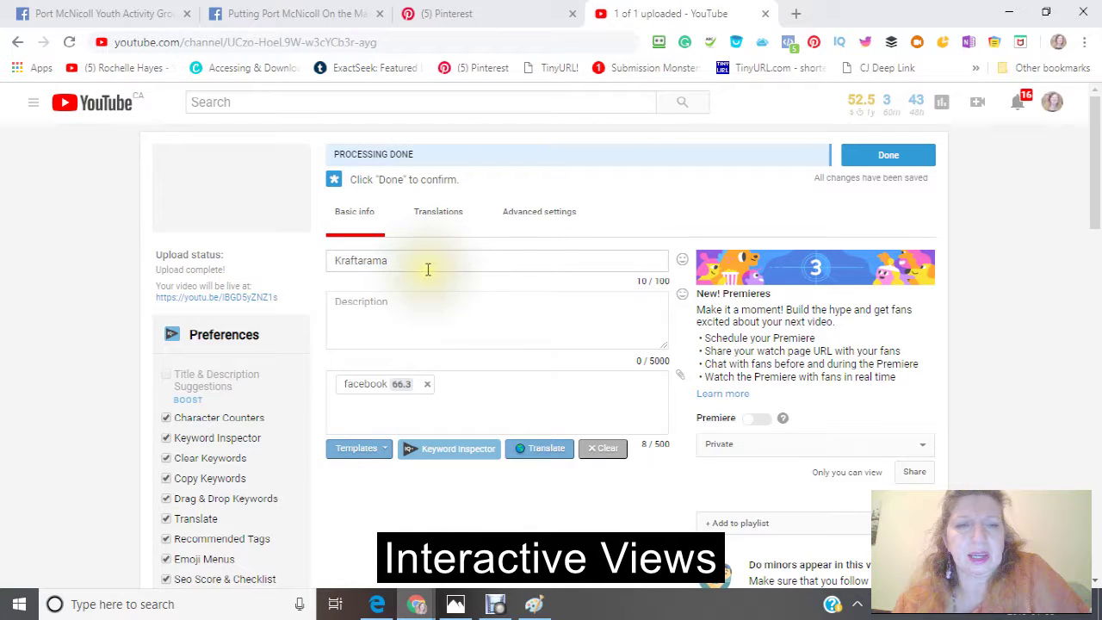
Go to the channel's own page and show its list of uploaded videos
left_click(448, 258)
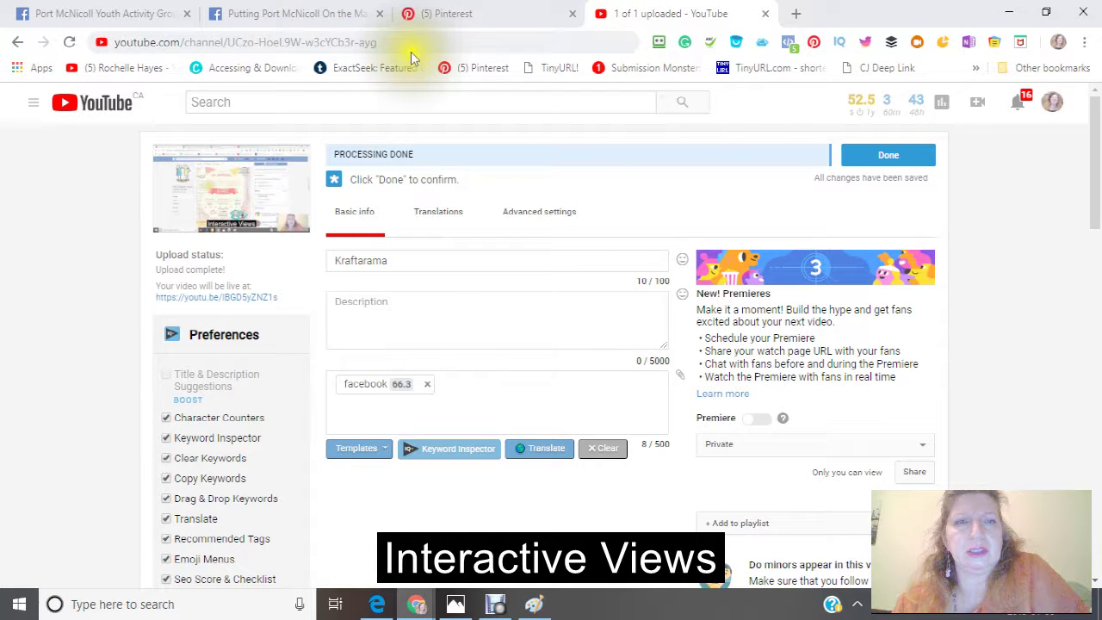
left_click(114, 67)
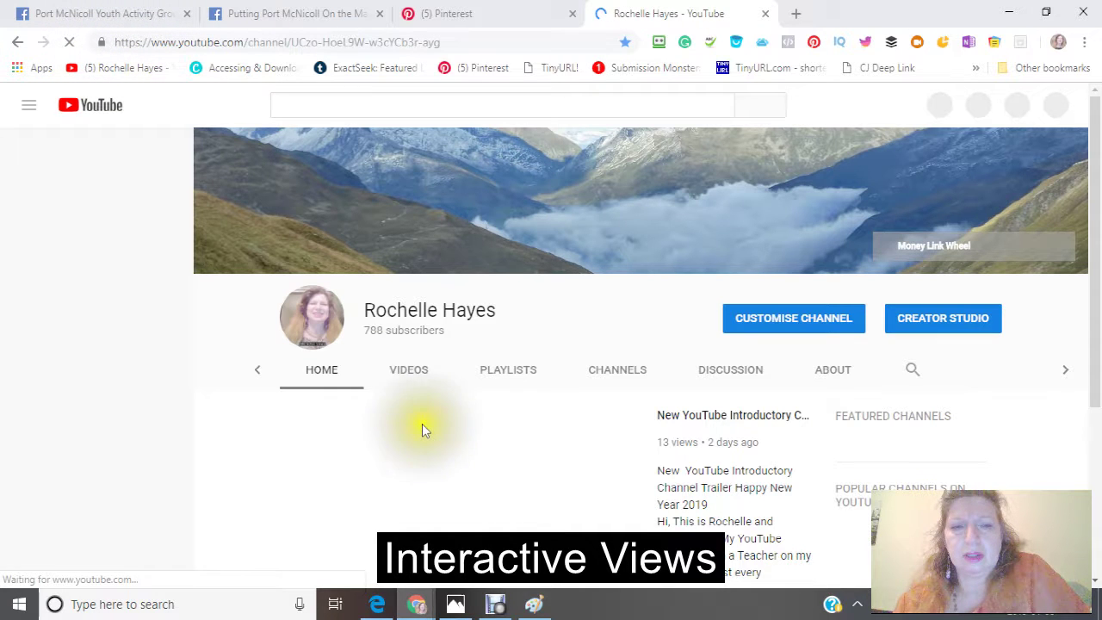
left_click(414, 374)
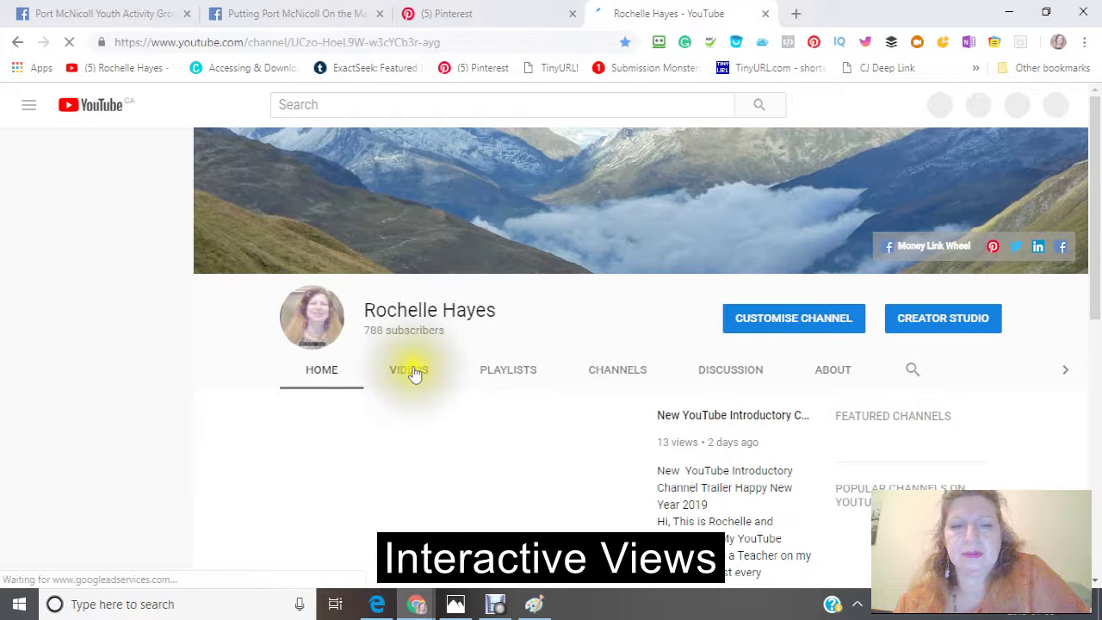
scroll(517, 244, "down", 8)
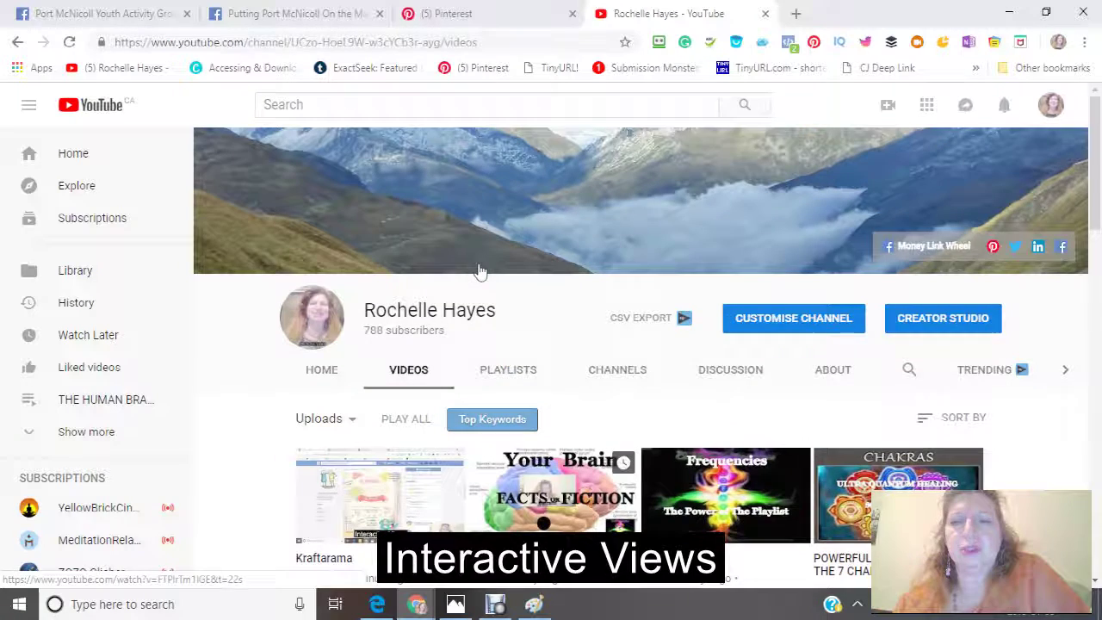
Open the video "Putting Port McNicoll On The Map" for editing
left_click(943, 327)
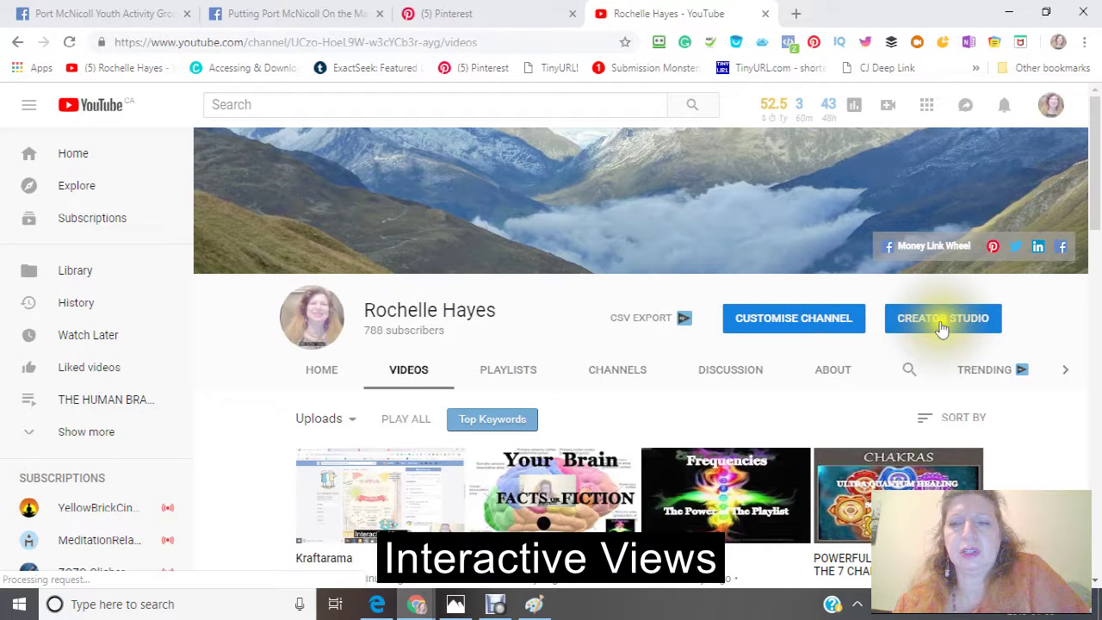
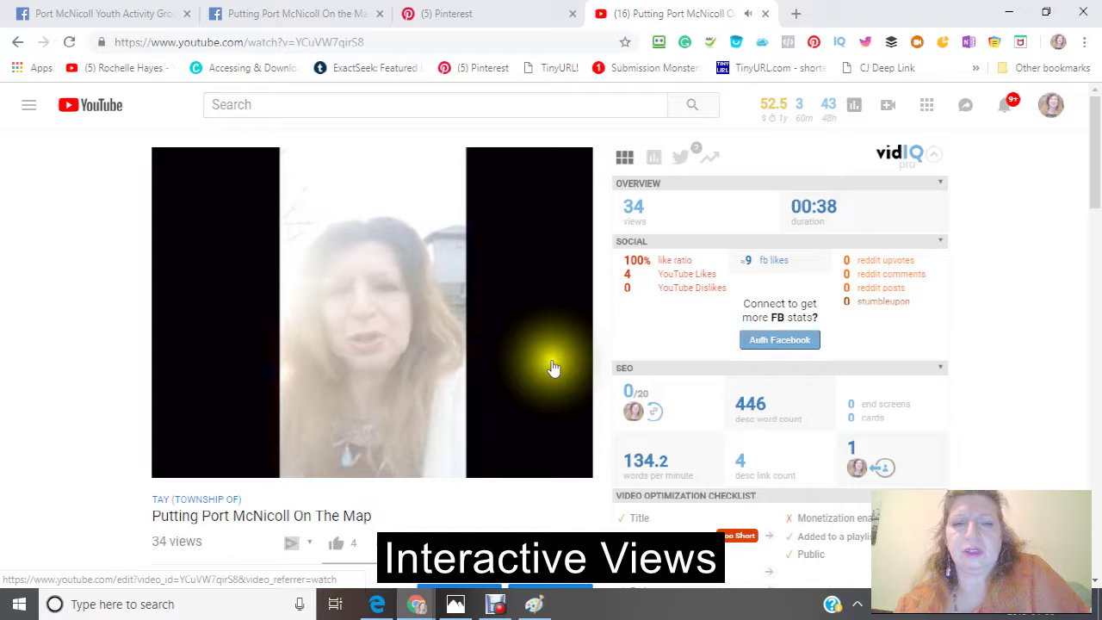
scroll(505, 366, "down", 8)
left_click(504, 365)
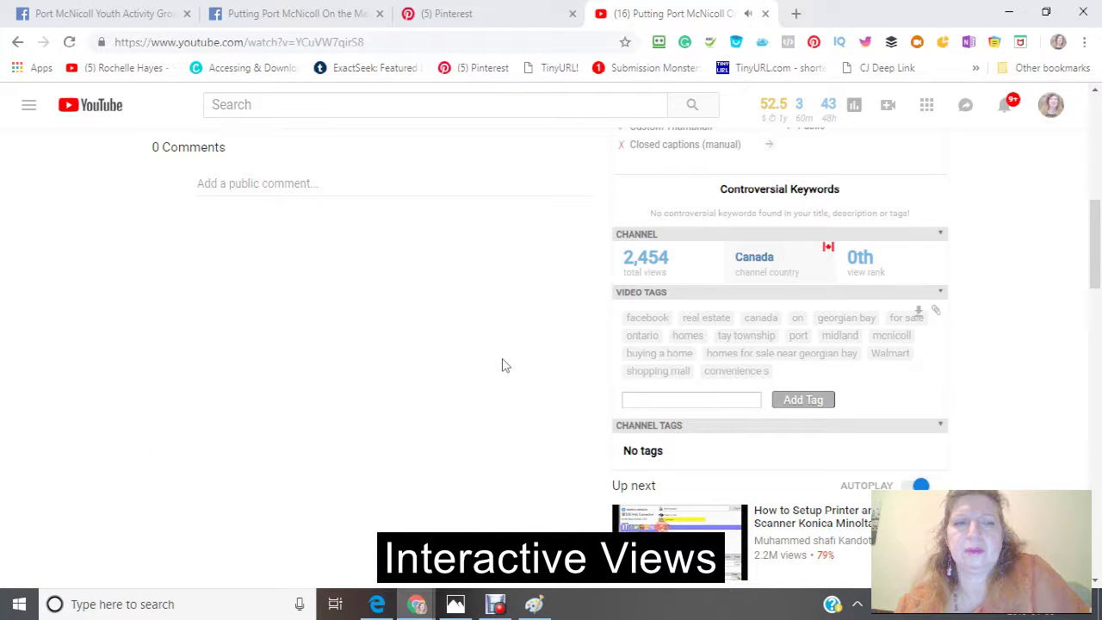
scroll(517, 353, "up", 4)
left_click(551, 336)
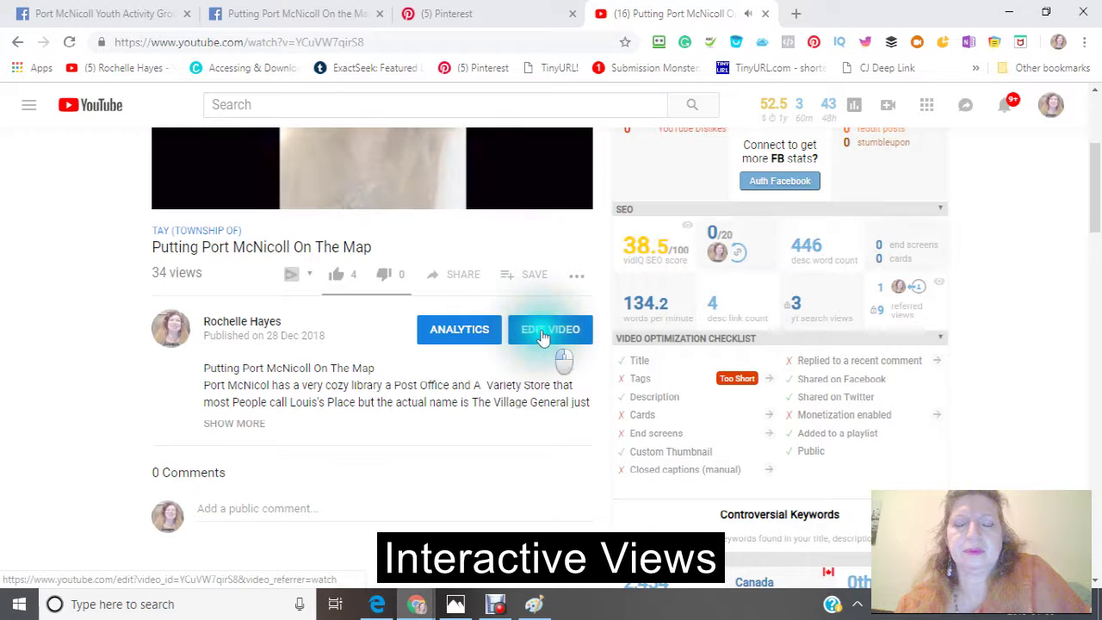
left_click(544, 339)
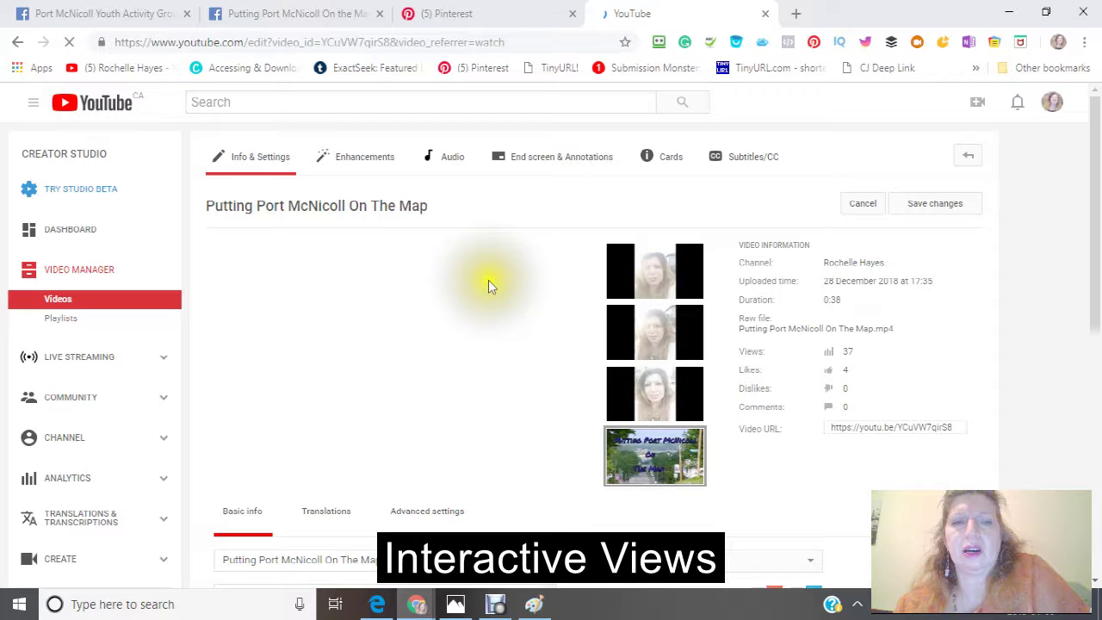
Copy the entire description text of the "Putting Port McNicoll On The Map" video
scroll(470, 259, "down", 10)
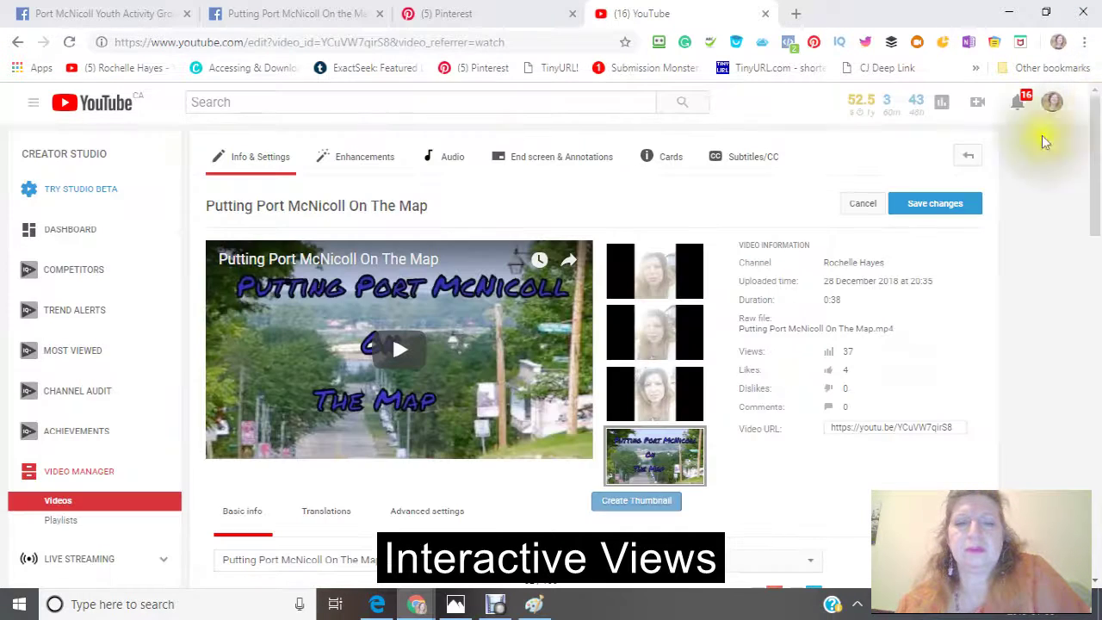
scroll(396, 389, "down", 3)
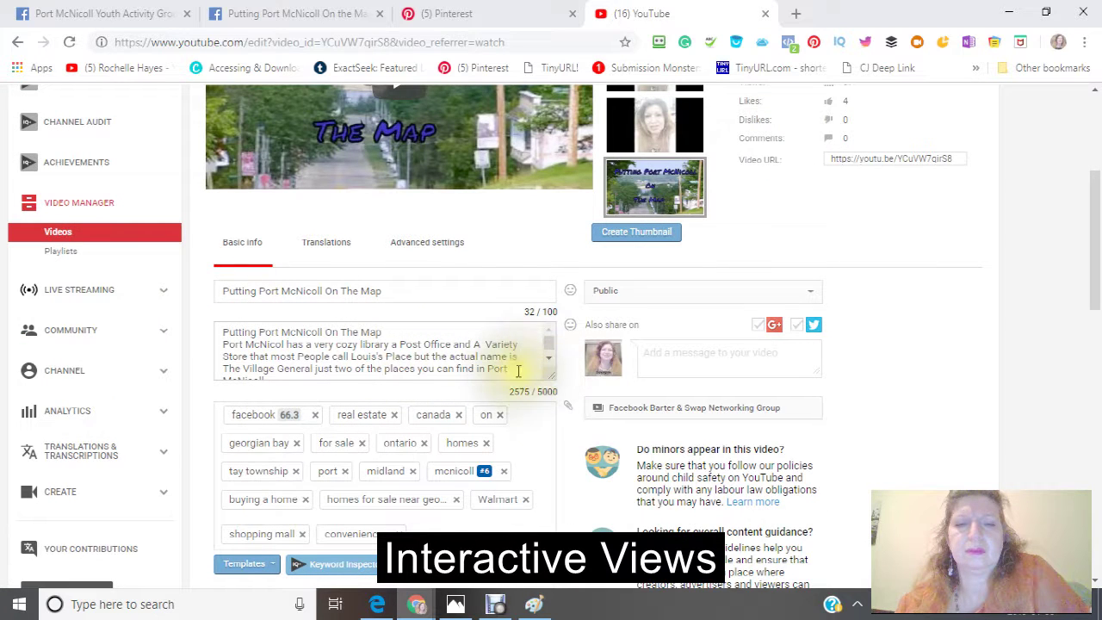
right_click(512, 368)
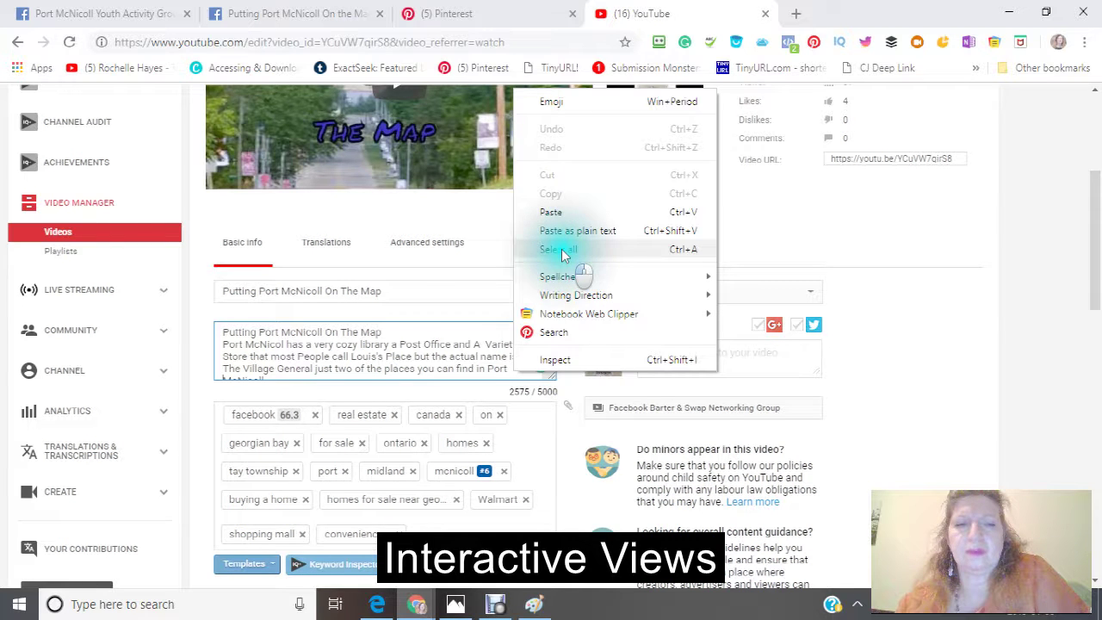
left_click(560, 250)
right_click(339, 341)
left_click(379, 75)
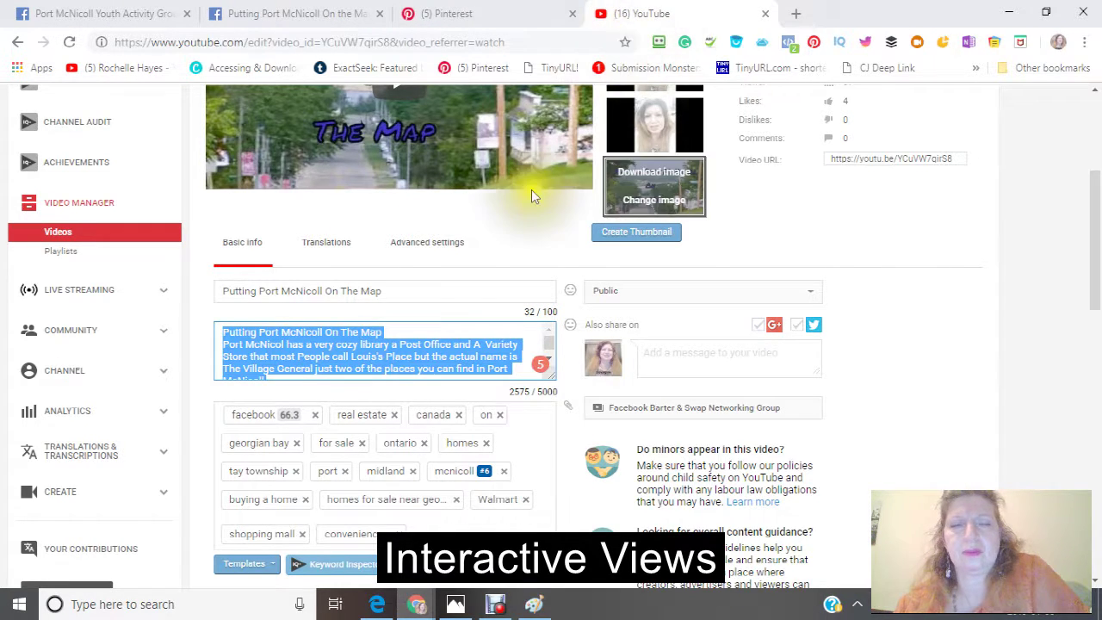
Duplicate the browser tab with the video's edit page and return to the original tab
left_click(630, 23)
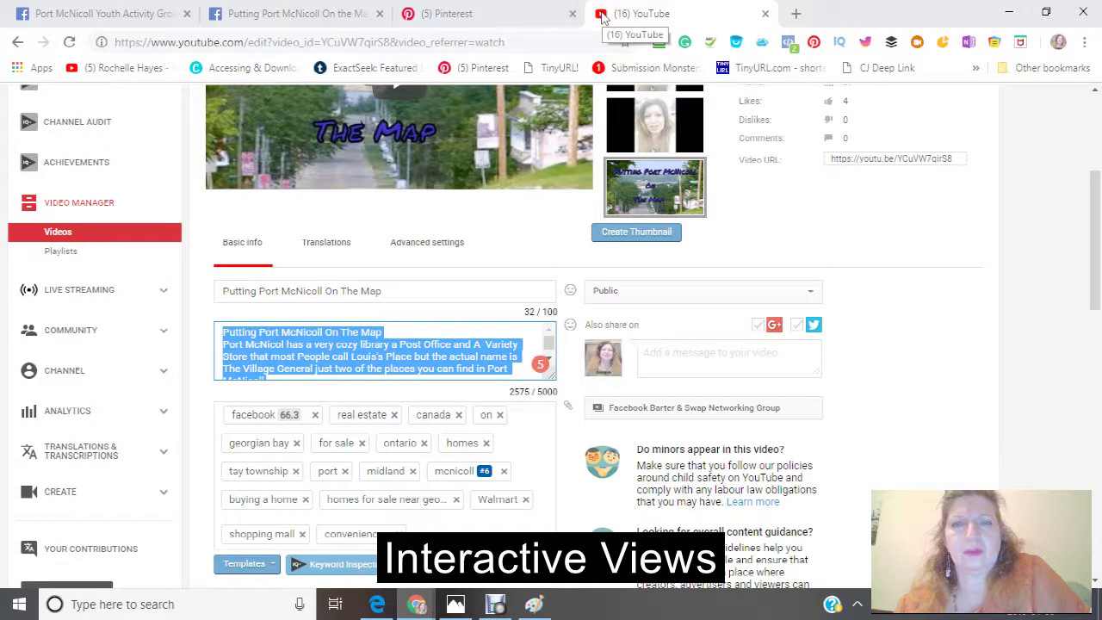
left_click(681, 22)
right_click(682, 21)
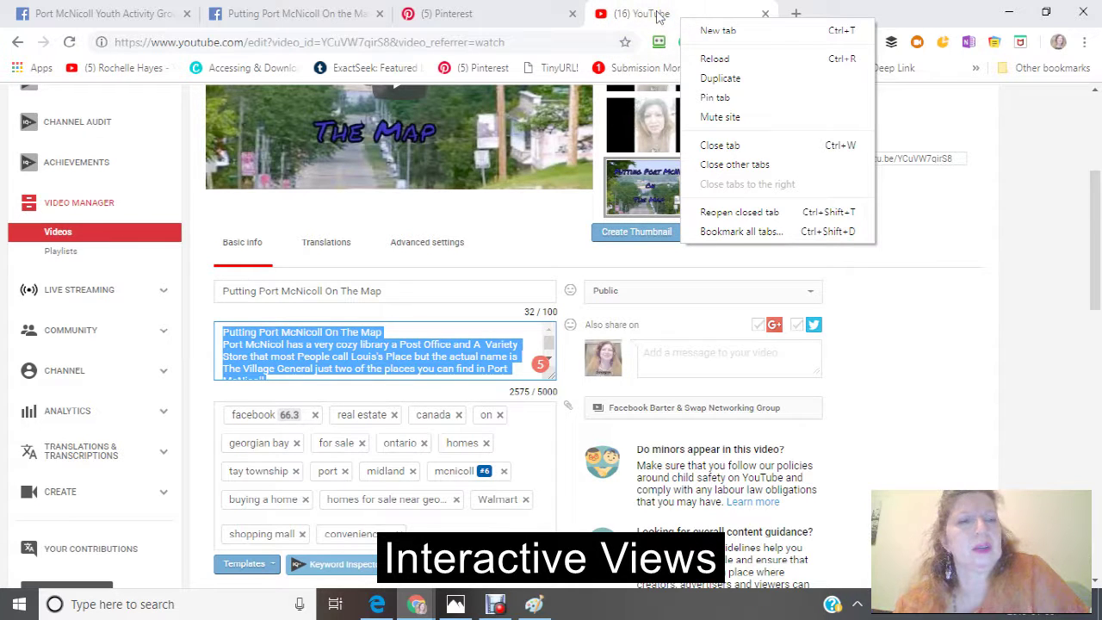
left_click(719, 78)
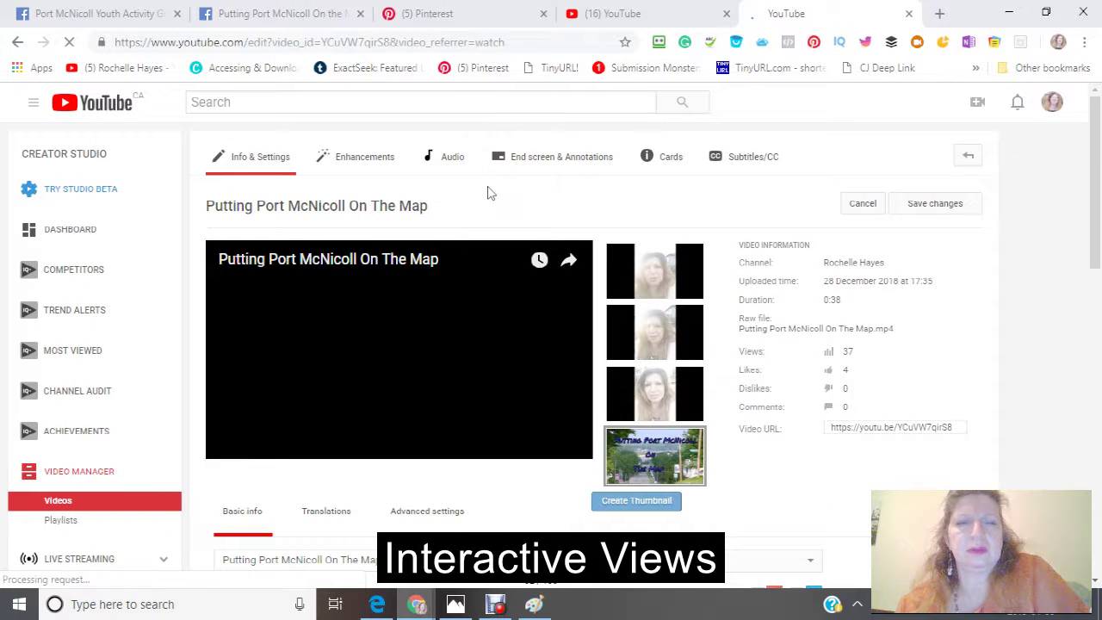
left_click(642, 17)
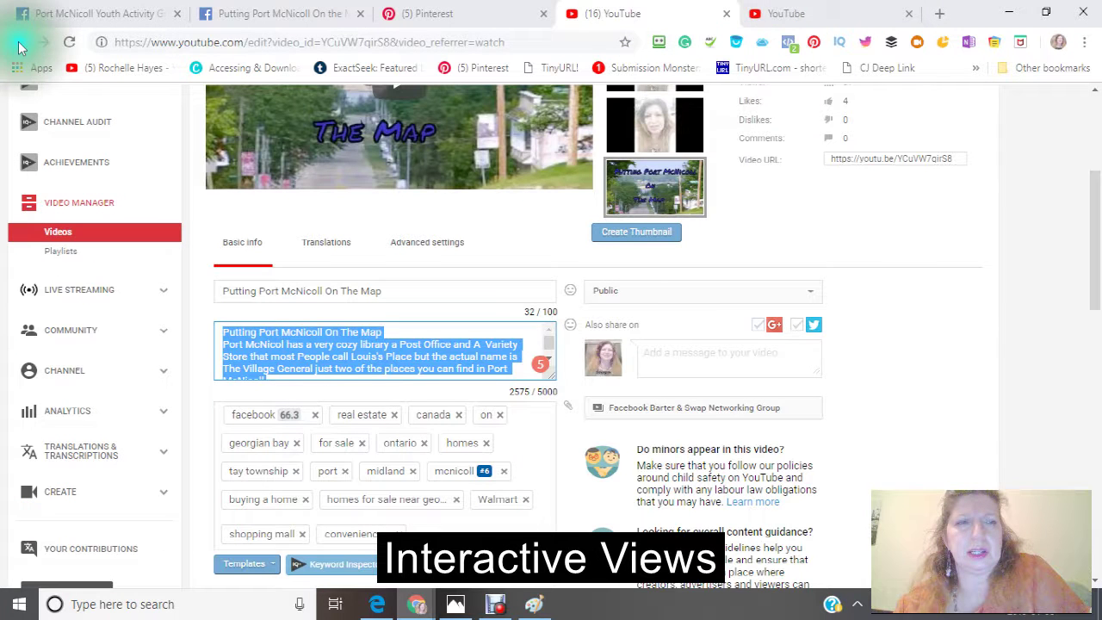
Return through the browsing history to the YouTube upload page, pausing the "Putting Port McNicoll On The Map" video while it plays
left_click(18, 43)
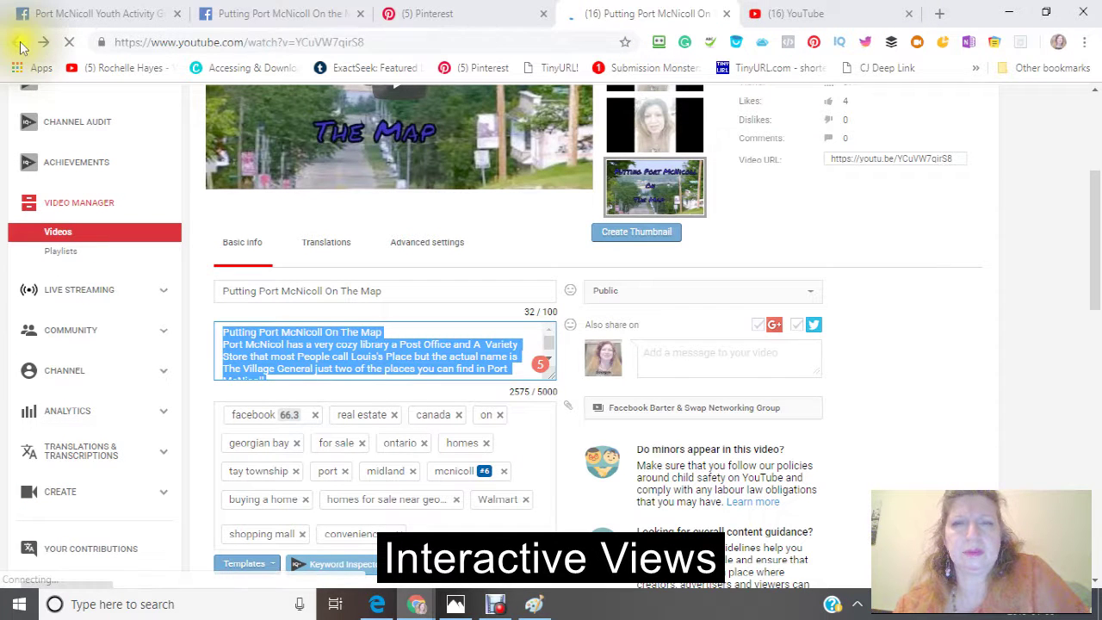
left_click(19, 43)
left_click(19, 43)
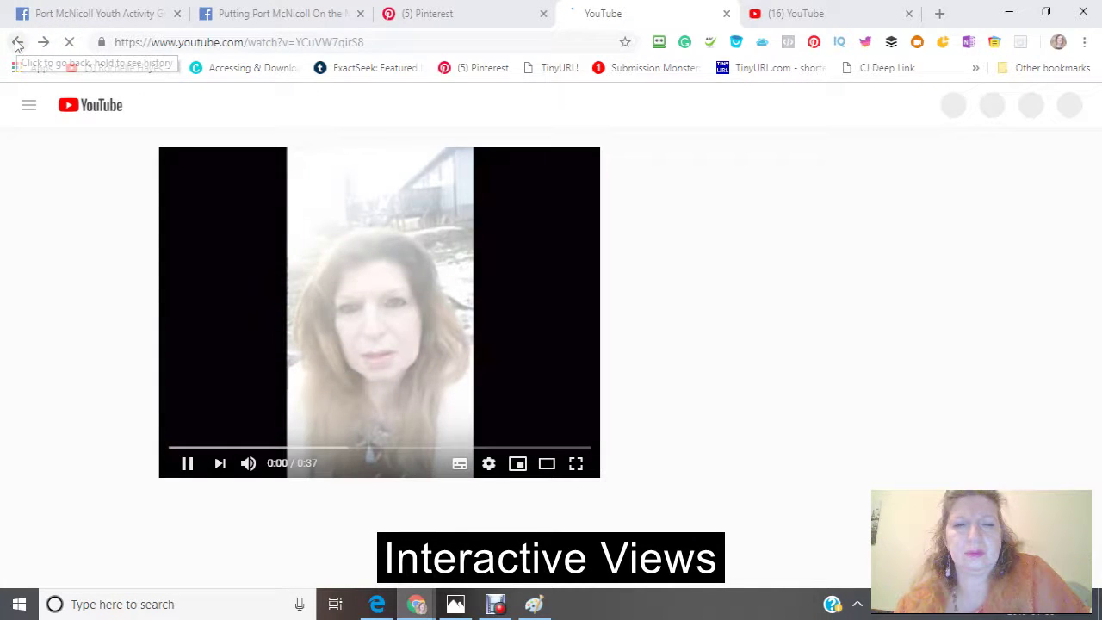
left_click(17, 43)
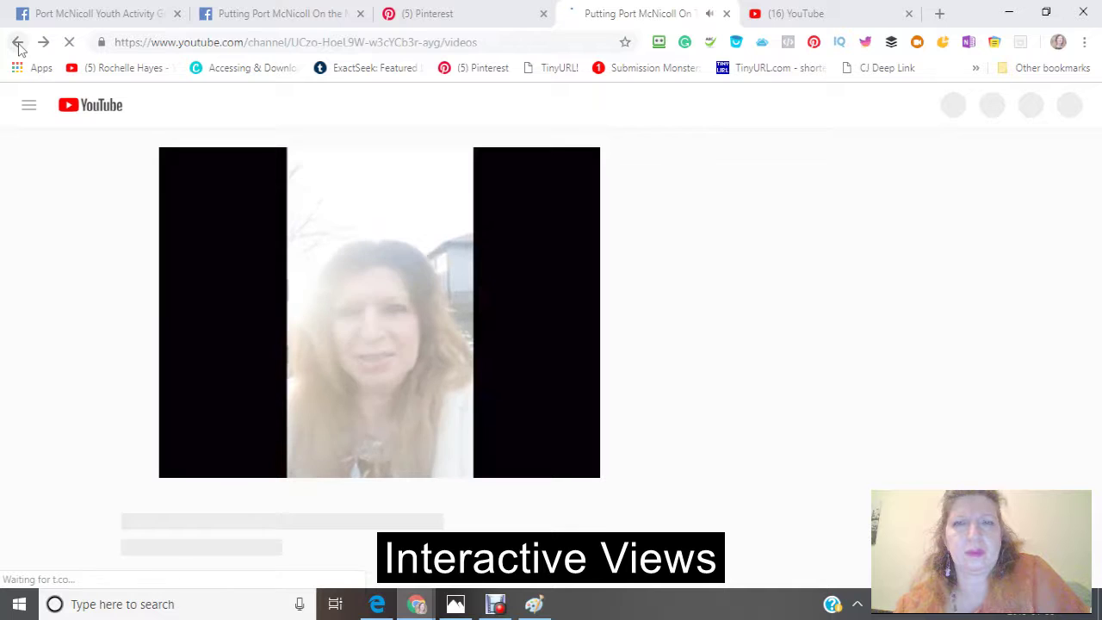
left_click(18, 45)
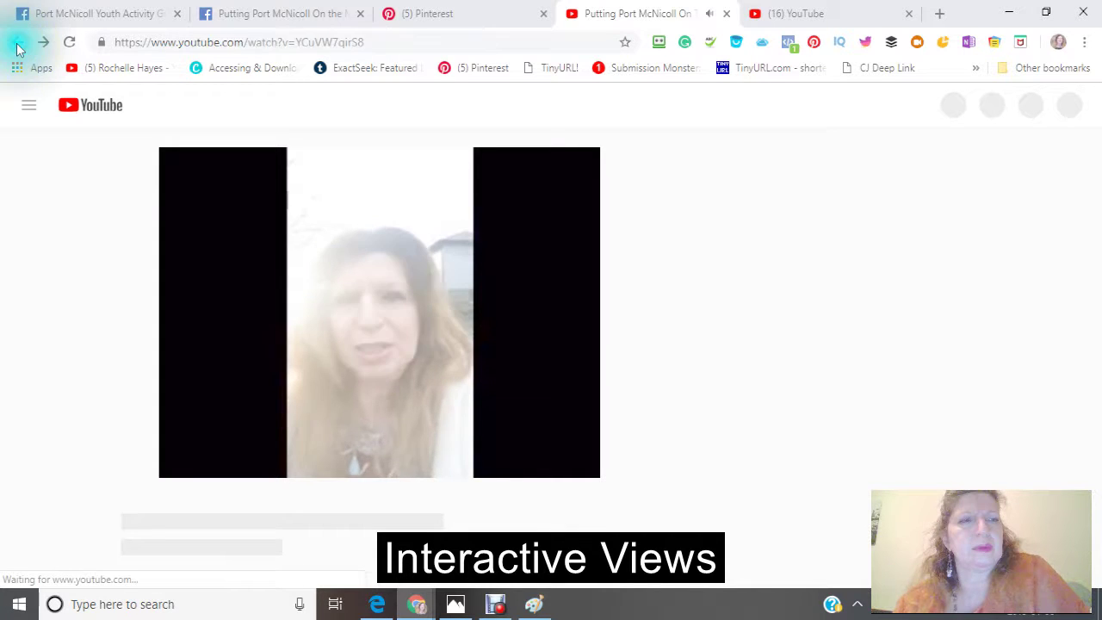
left_click(17, 43)
left_click(15, 49)
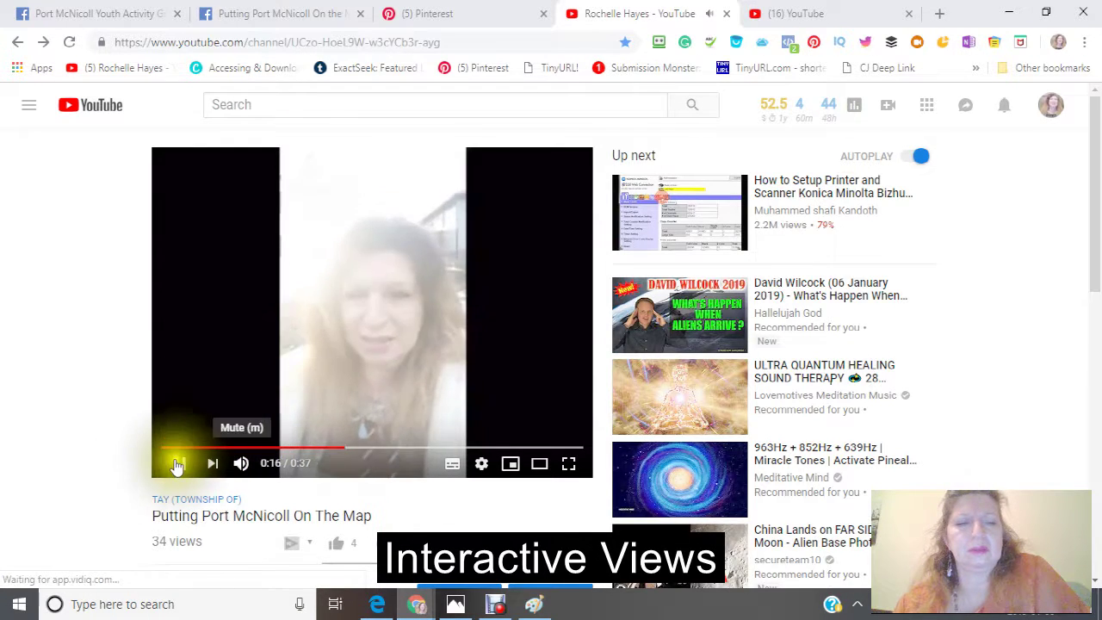
left_click(177, 465)
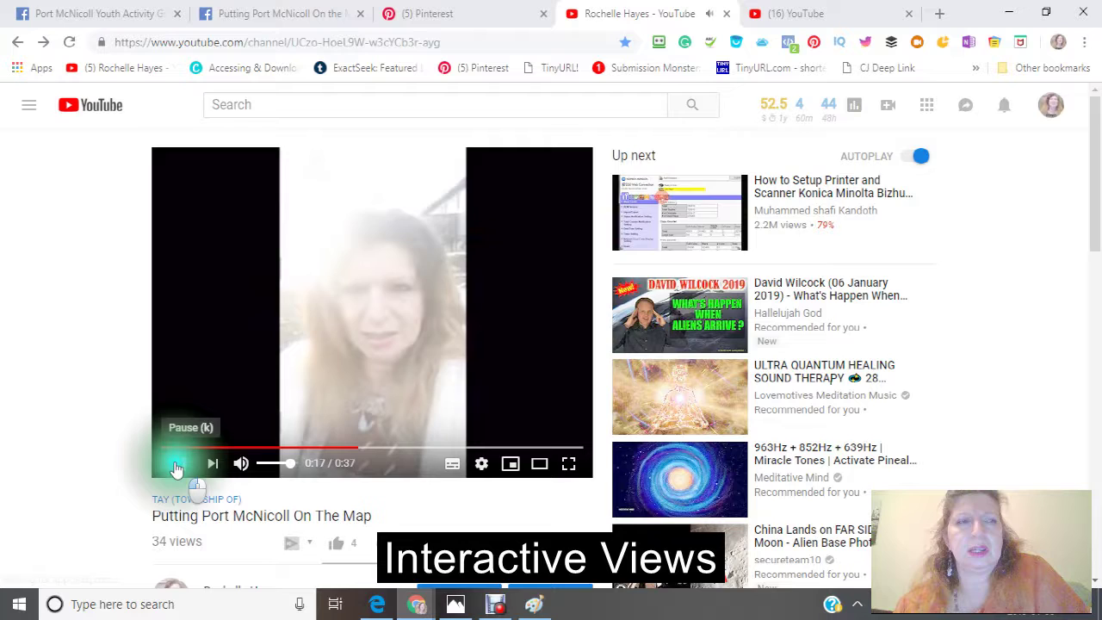
left_click(15, 42)
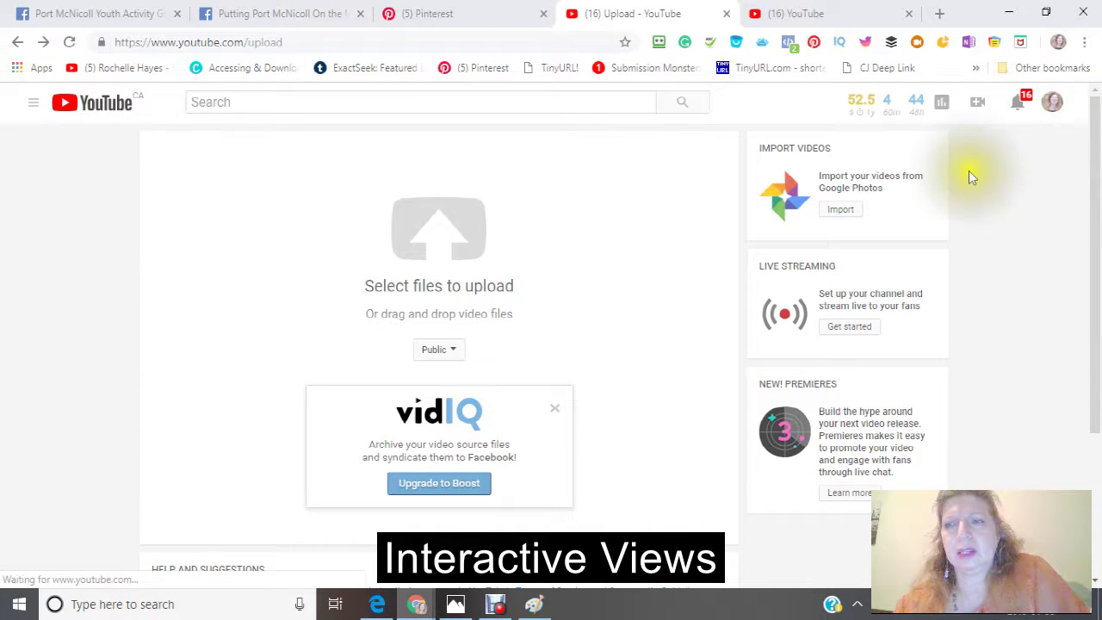
Open the Creator Studio dashboard and open the Kraftarama video for editing
left_click(1057, 105)
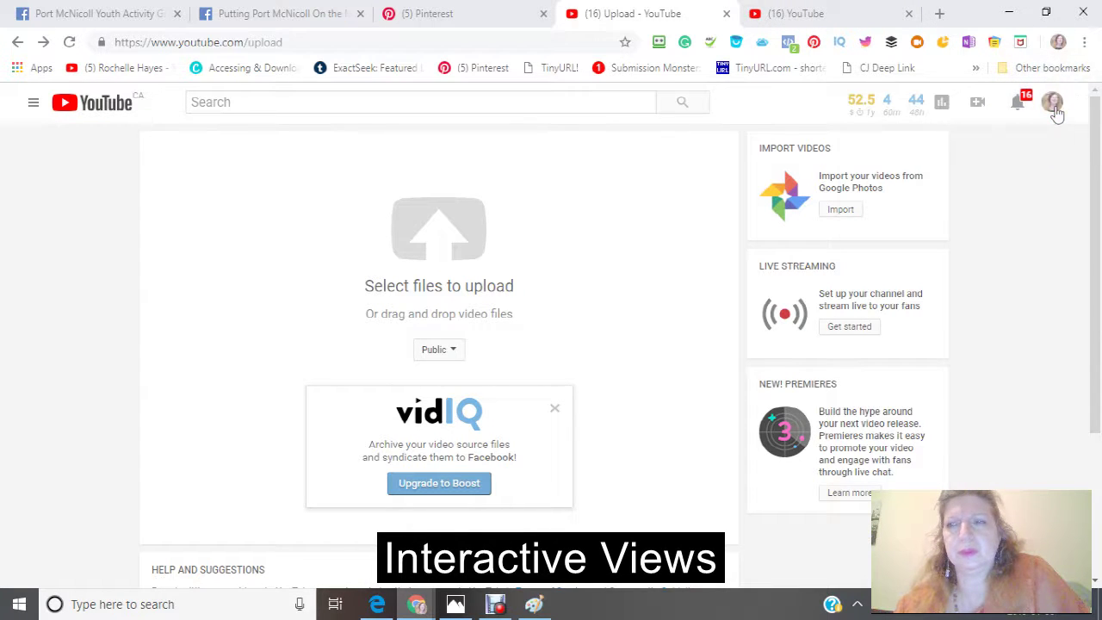
left_click(939, 205)
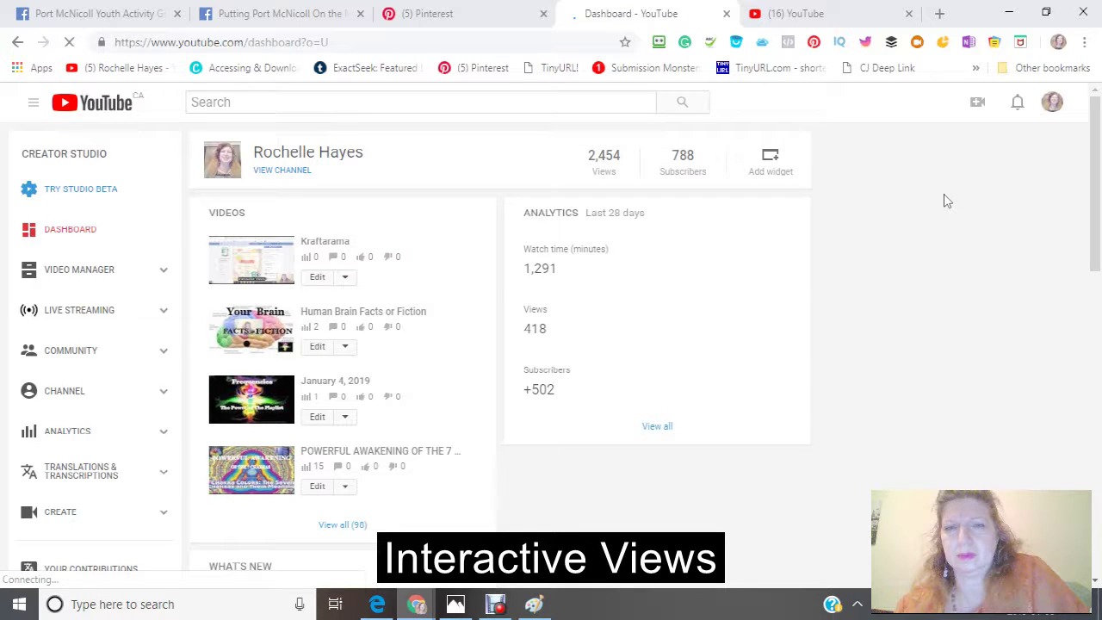
left_click(313, 284)
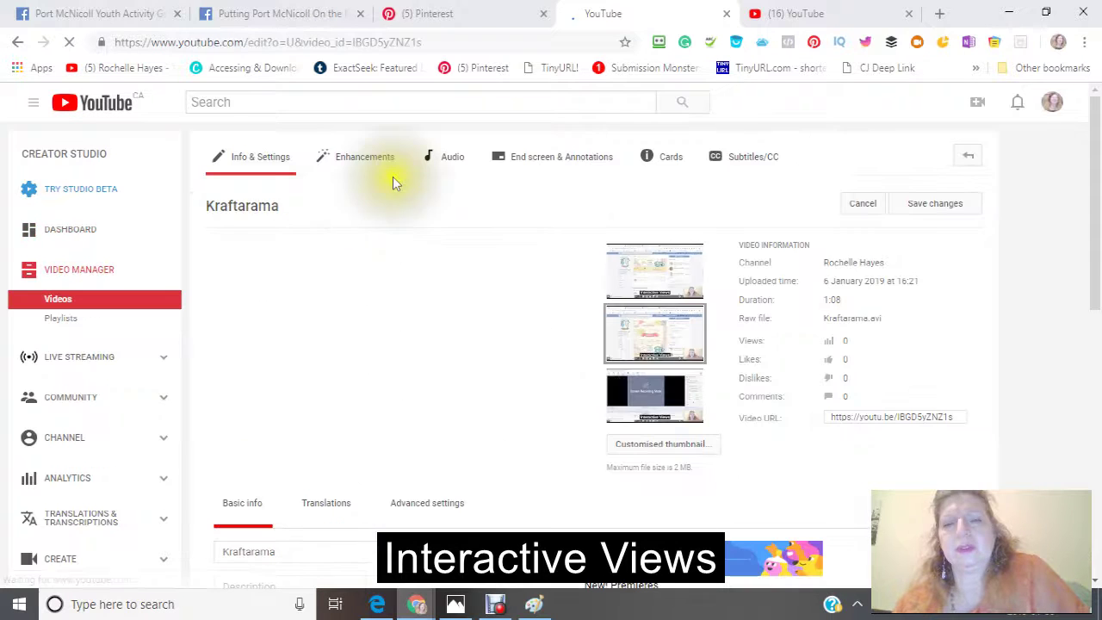
left_click(519, 171)
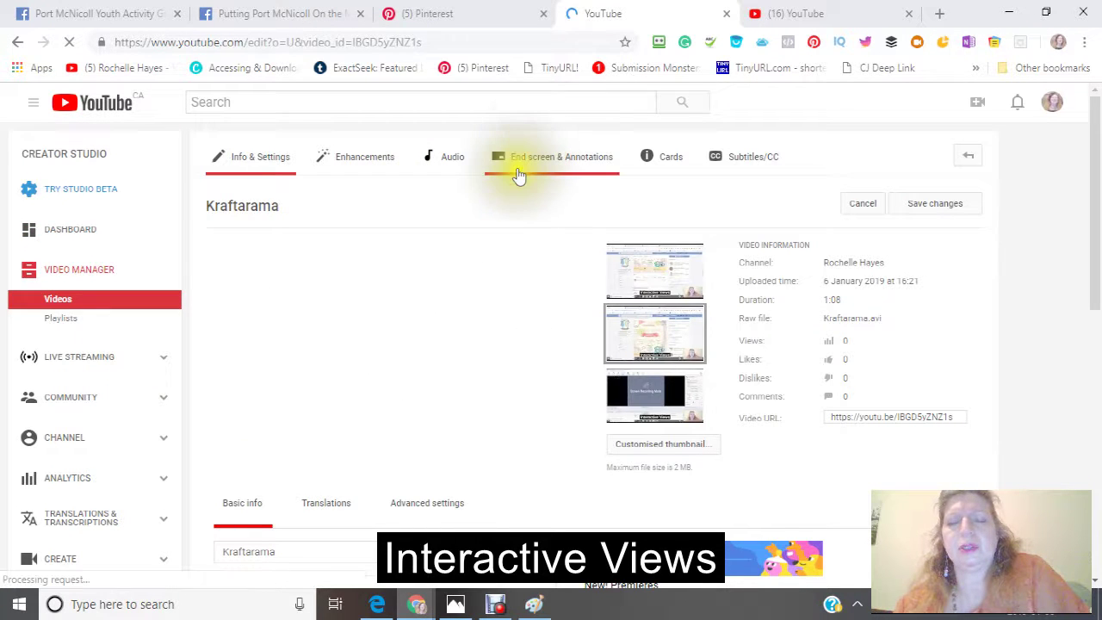
Paste the copied description text into the Kraftarama video's description
scroll(517, 175, "down", 6)
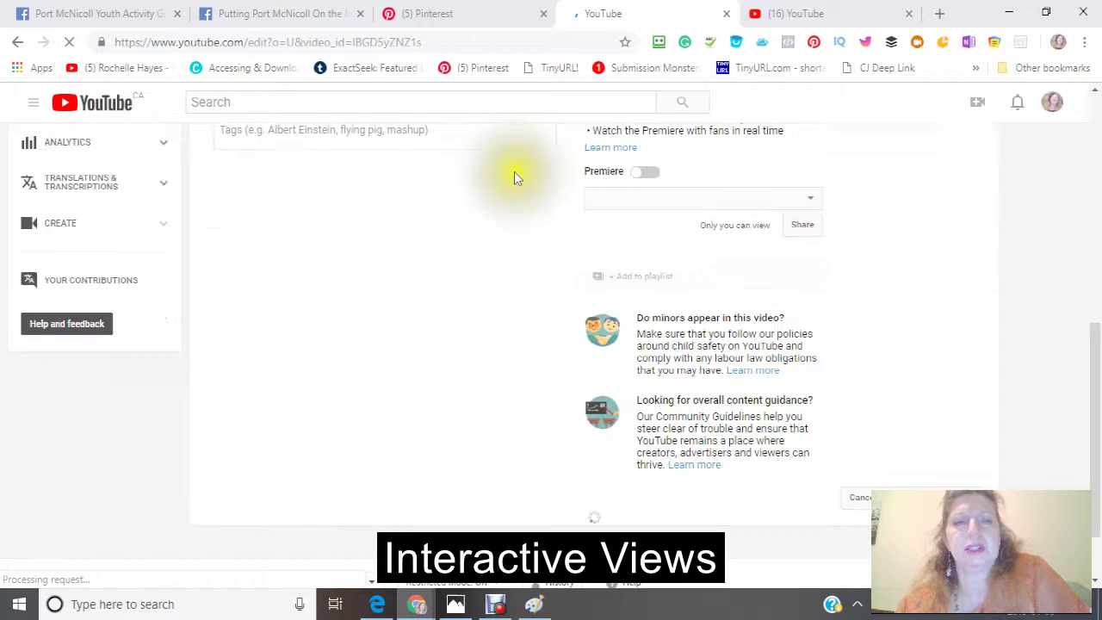
scroll(514, 171, "up", 3)
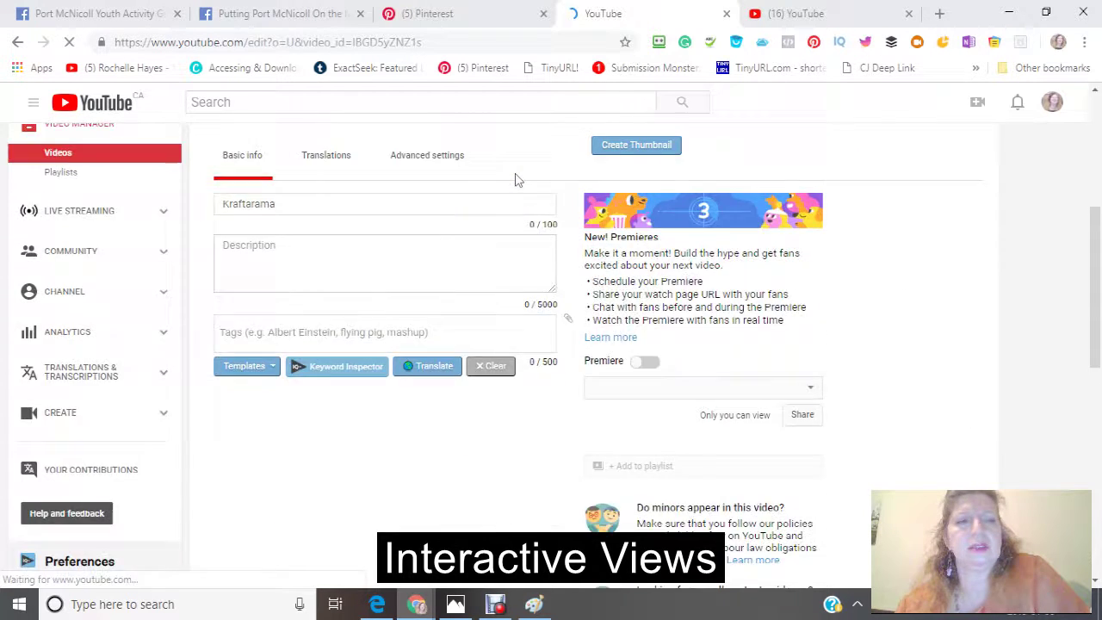
scroll(517, 180, "up", 3)
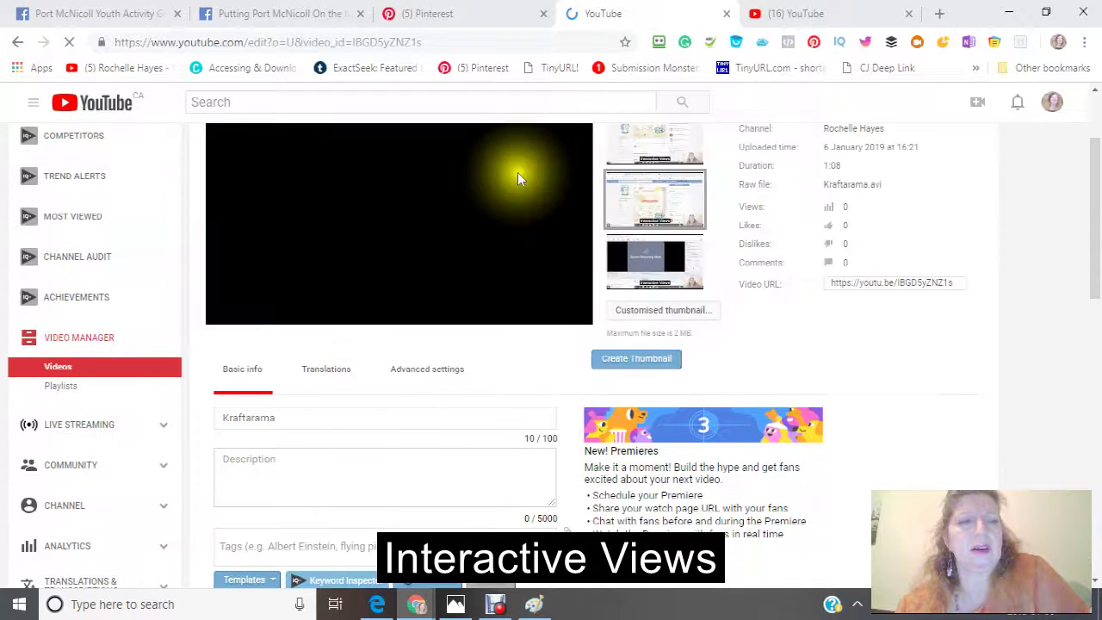
scroll(520, 180, "down", 2)
scroll(520, 179, "down", 2)
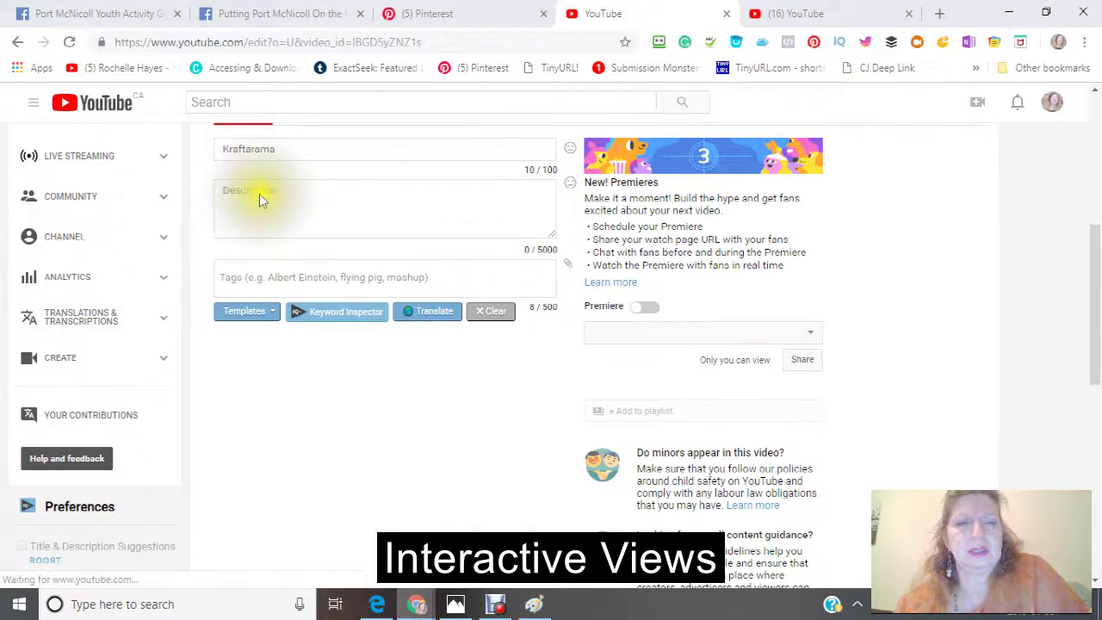
left_click(230, 202)
right_click(230, 198)
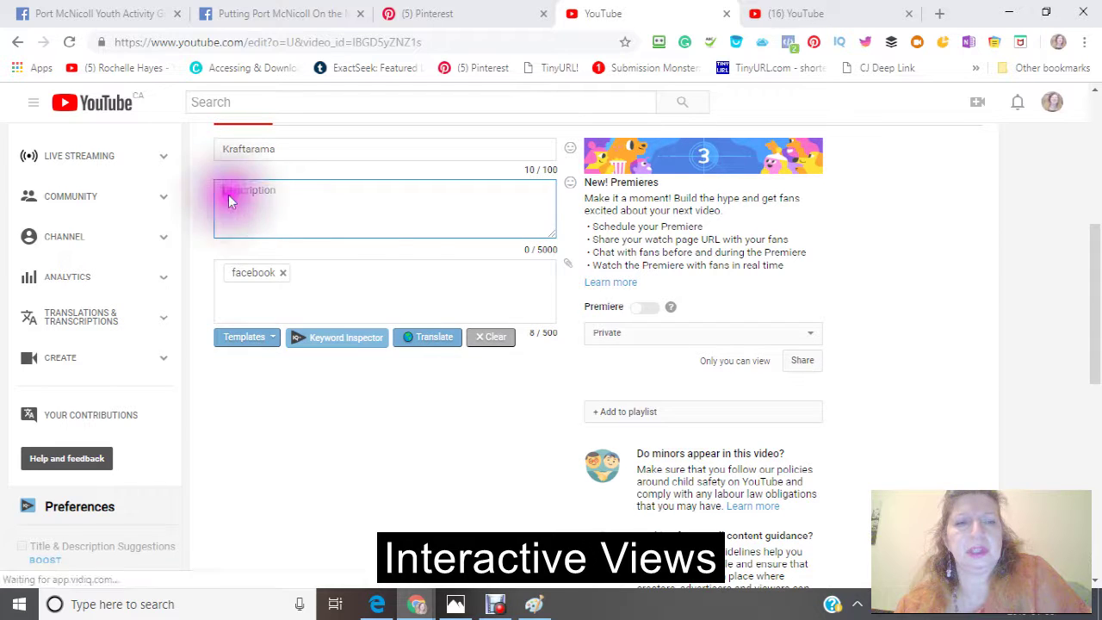
left_click(268, 318)
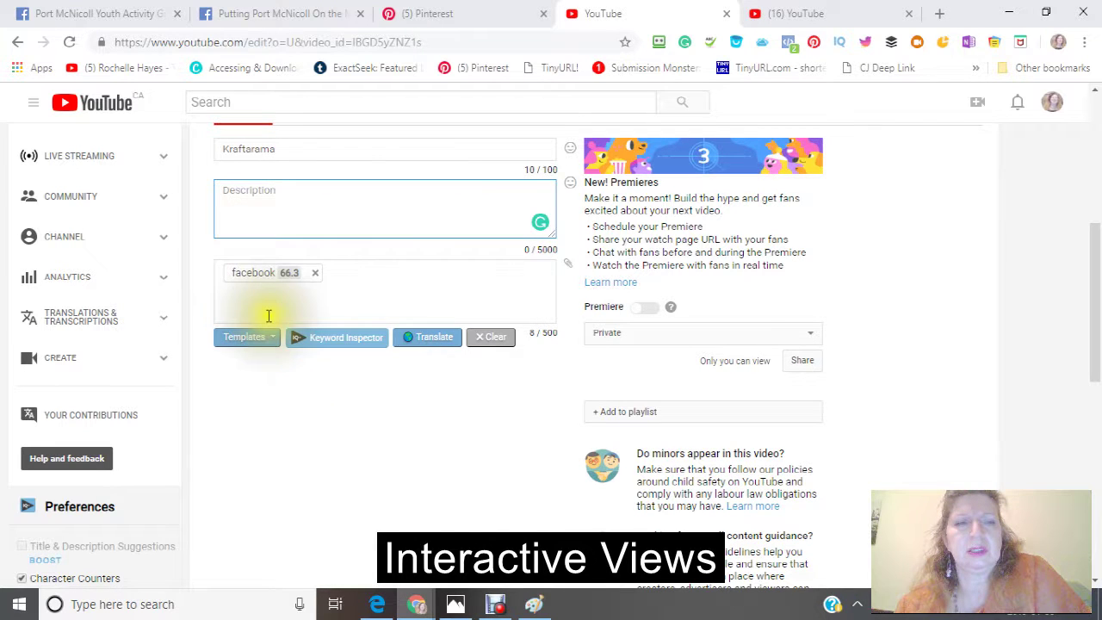
Return to the other tab's "Putting Port McNicoll On The Map" edit page and copy all of that video's tags
scroll(457, 241, "up", 5)
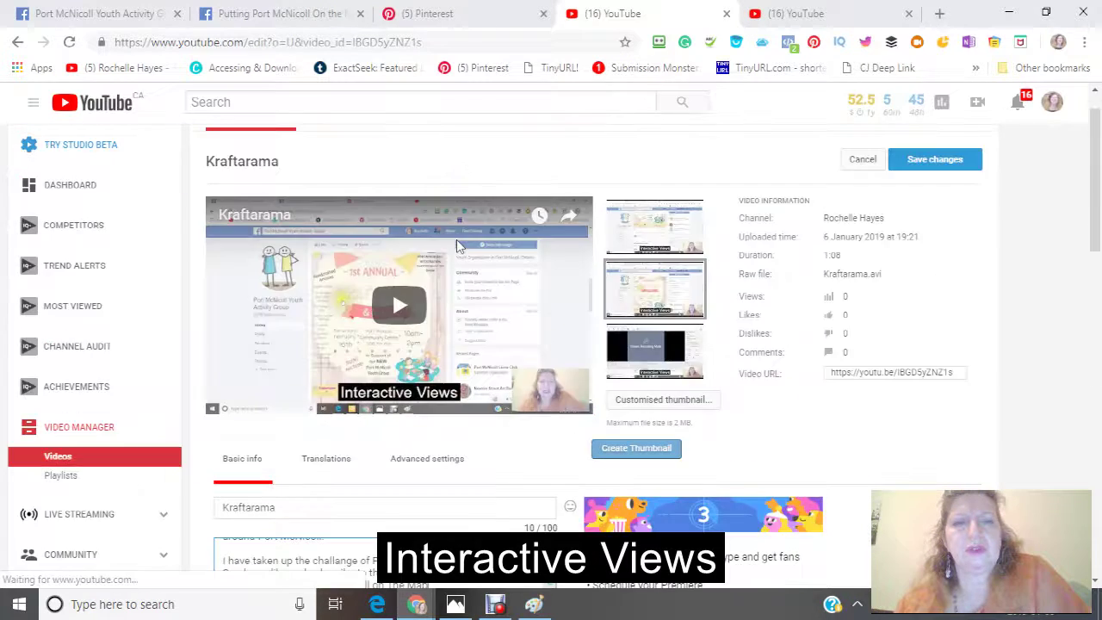
scroll(457, 243, "up", 1)
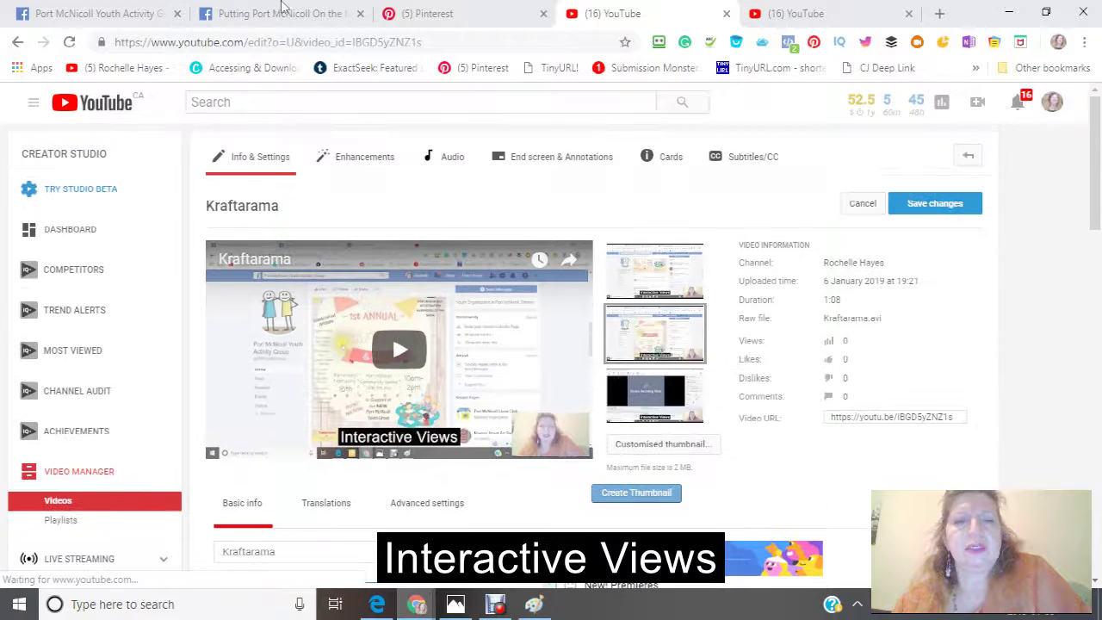
left_click(782, 19)
scroll(422, 323, "down", 3)
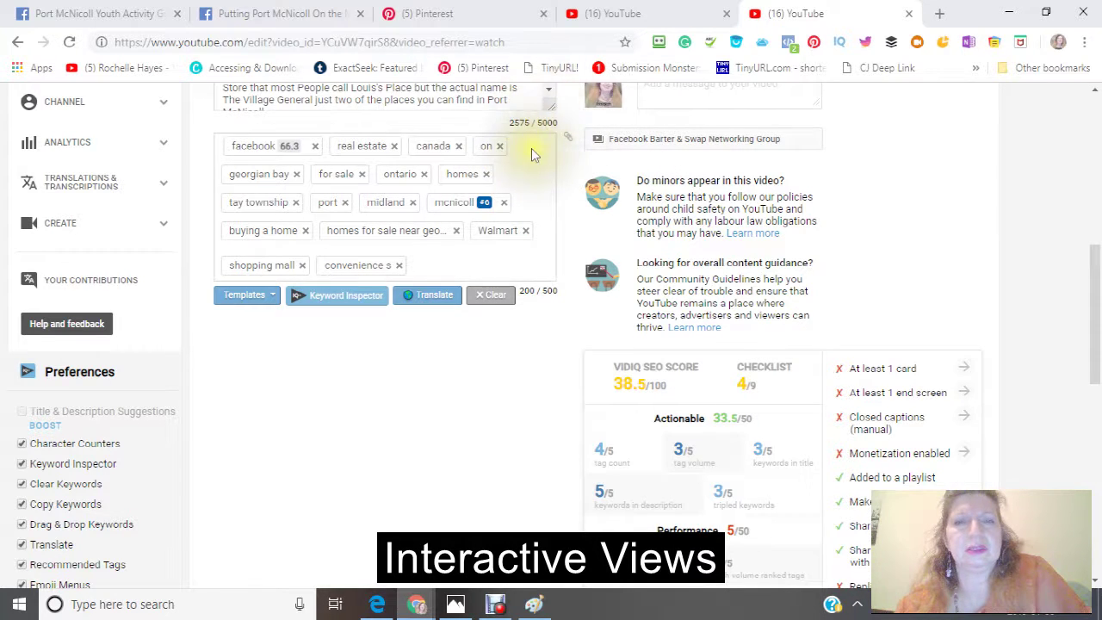
left_click(569, 141)
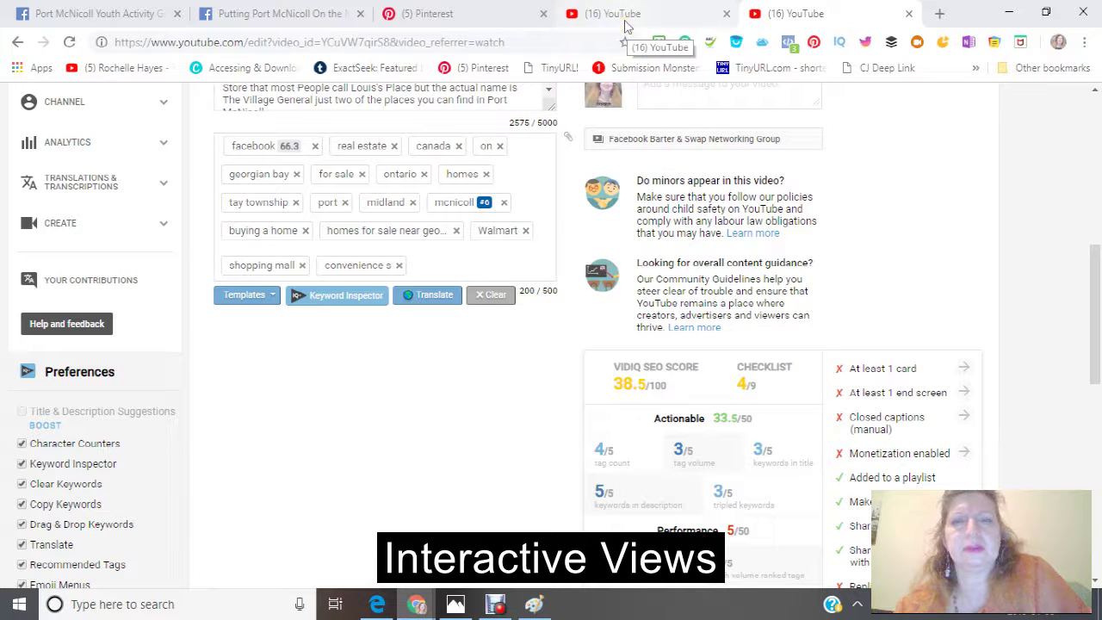
left_click(569, 140)
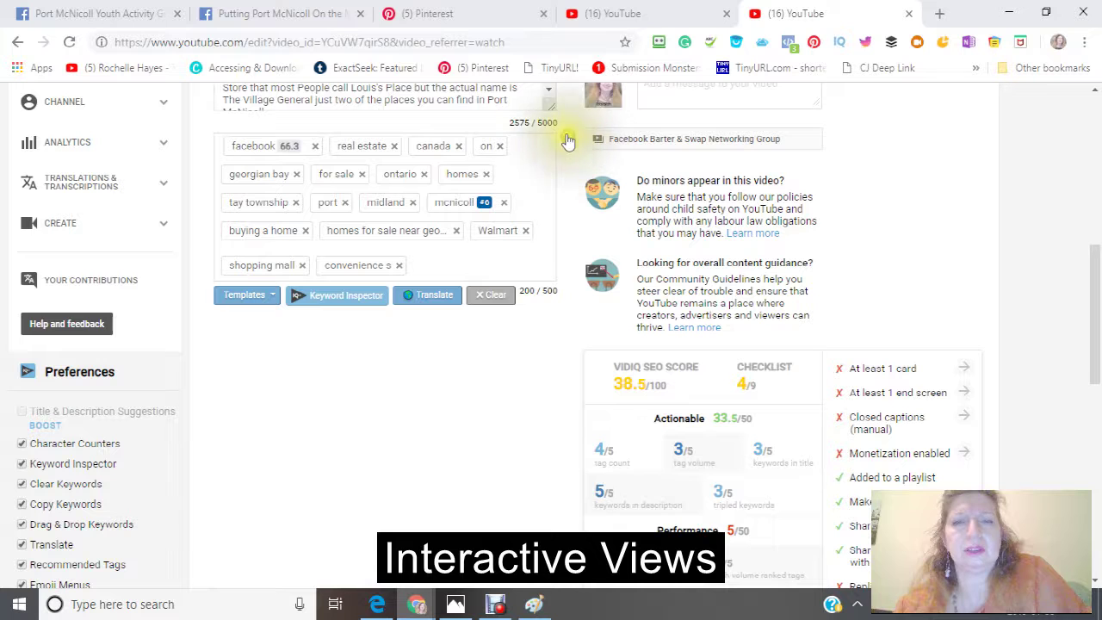
Open the YouTube channel page in a new tab, search for "port mcnicoll" and look through the results
left_click(939, 17)
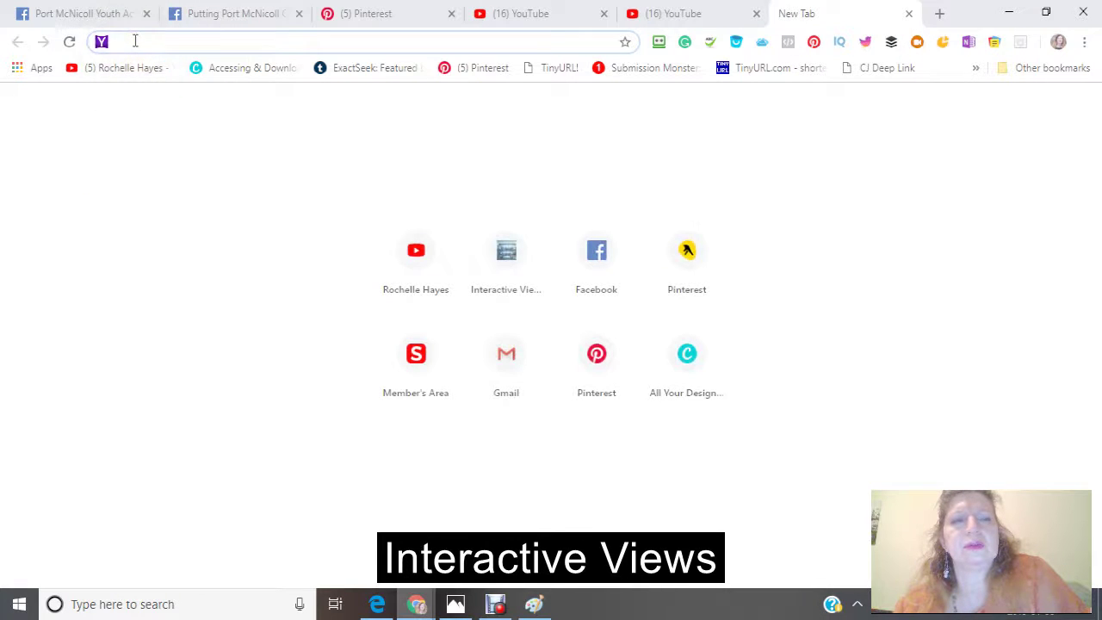
left_click(410, 261)
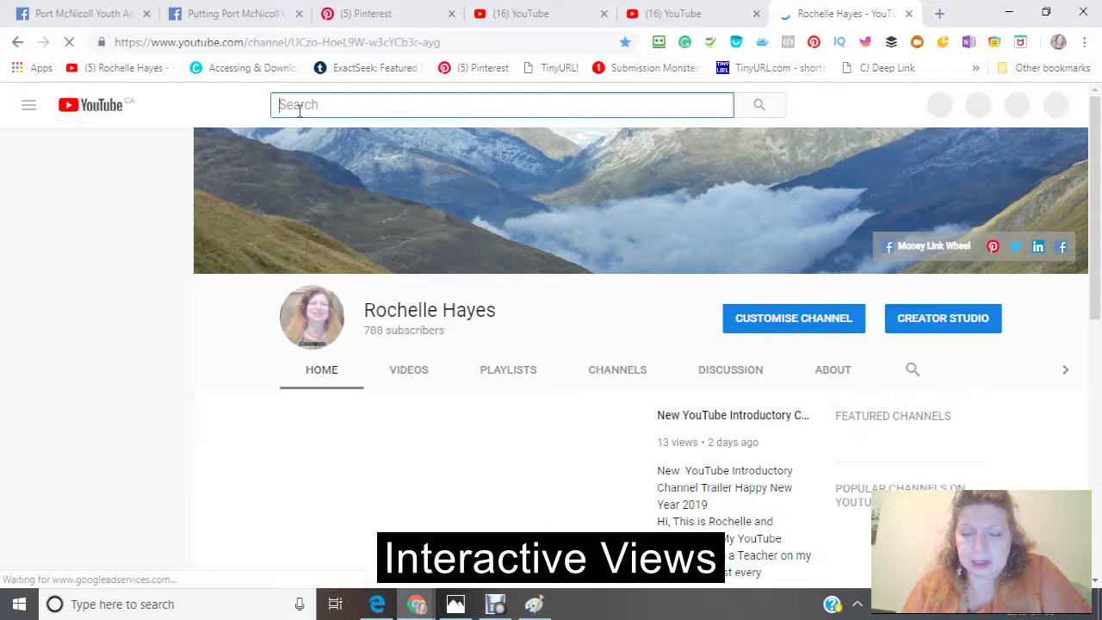
type("port mc")
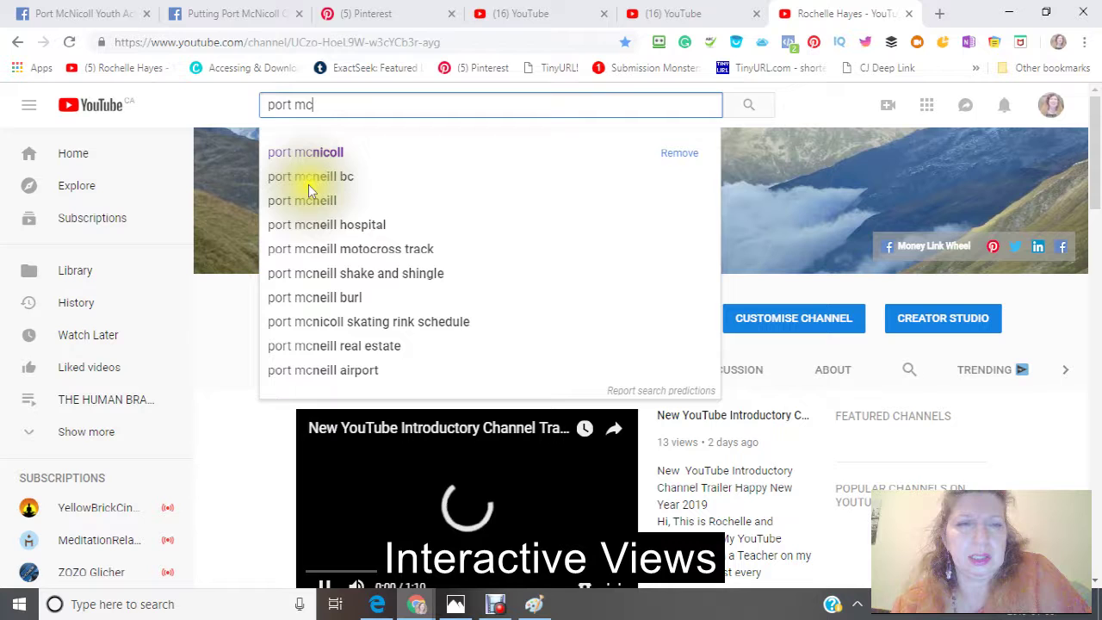
left_click(306, 152)
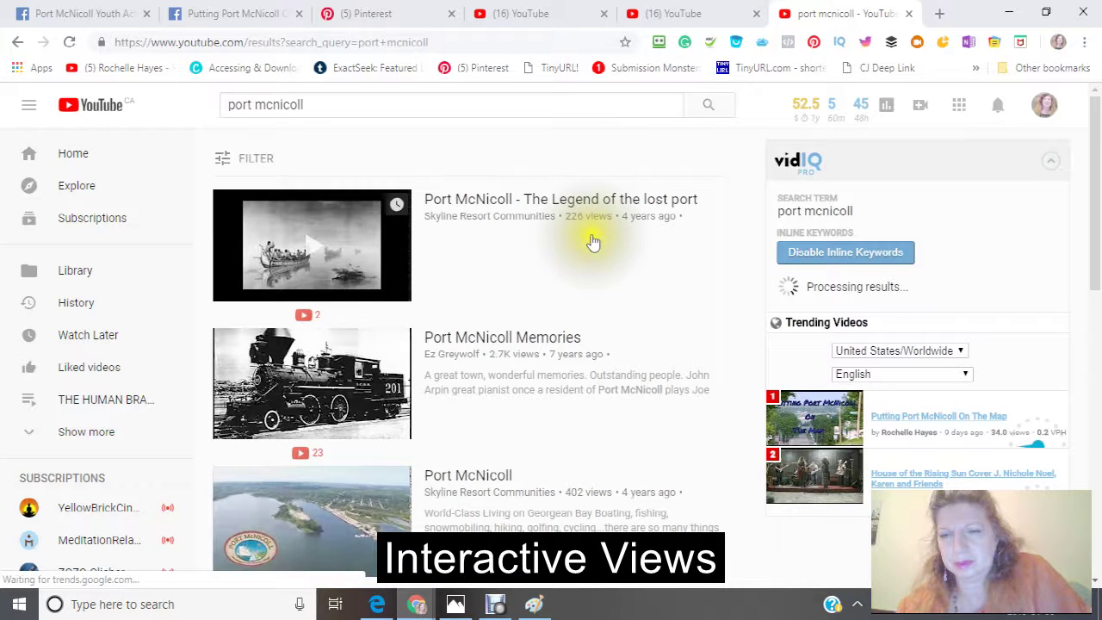
scroll(534, 285, "down", 3)
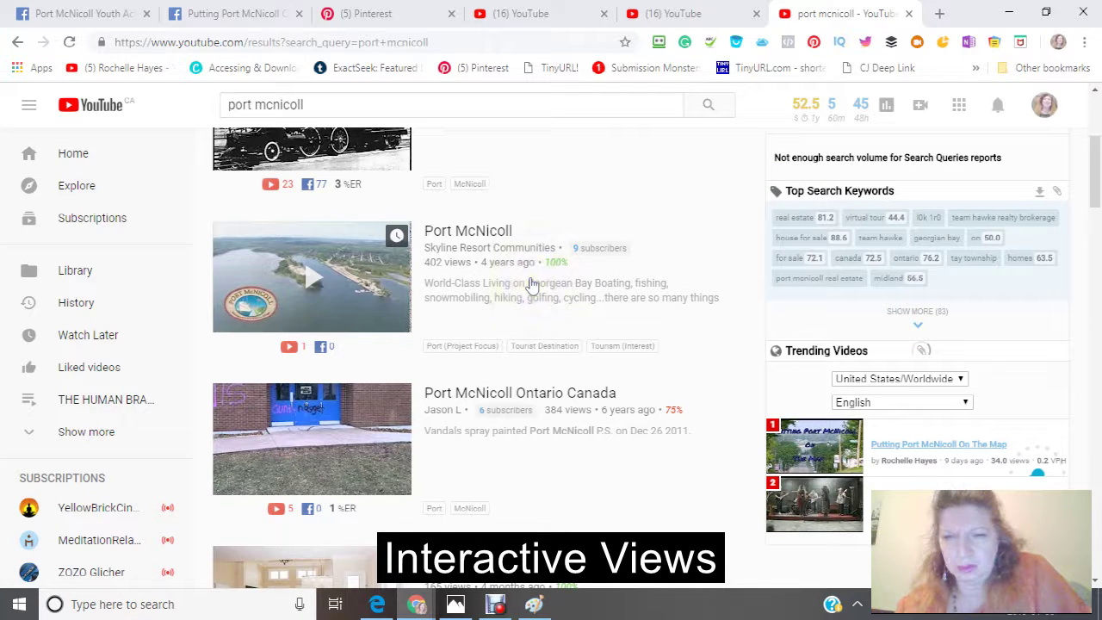
scroll(532, 285, "down", 3)
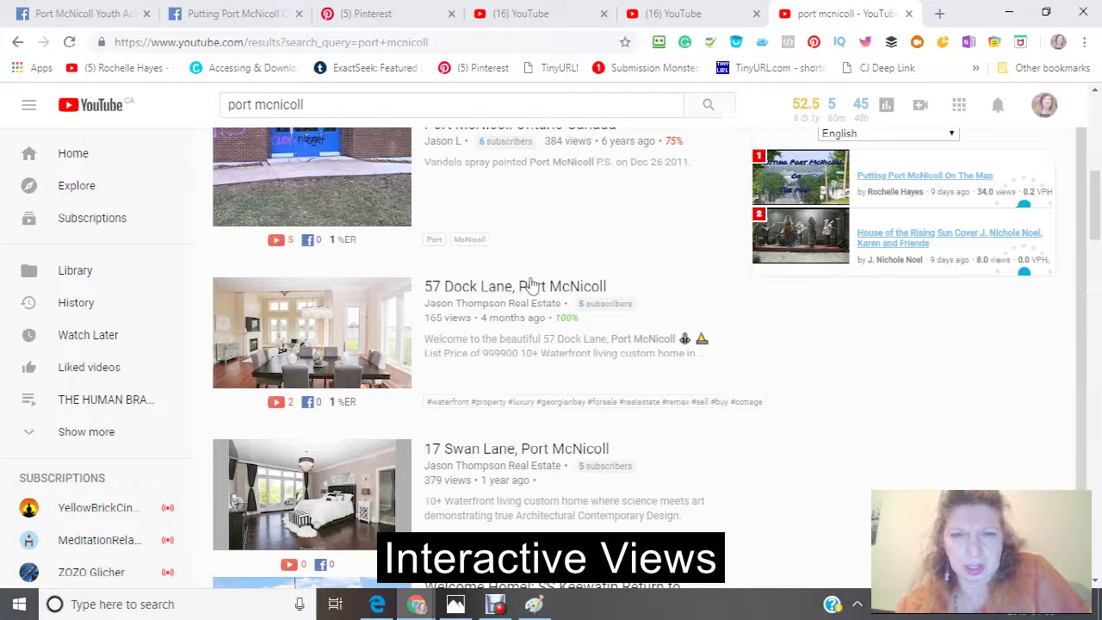
mouse_move(532, 284)
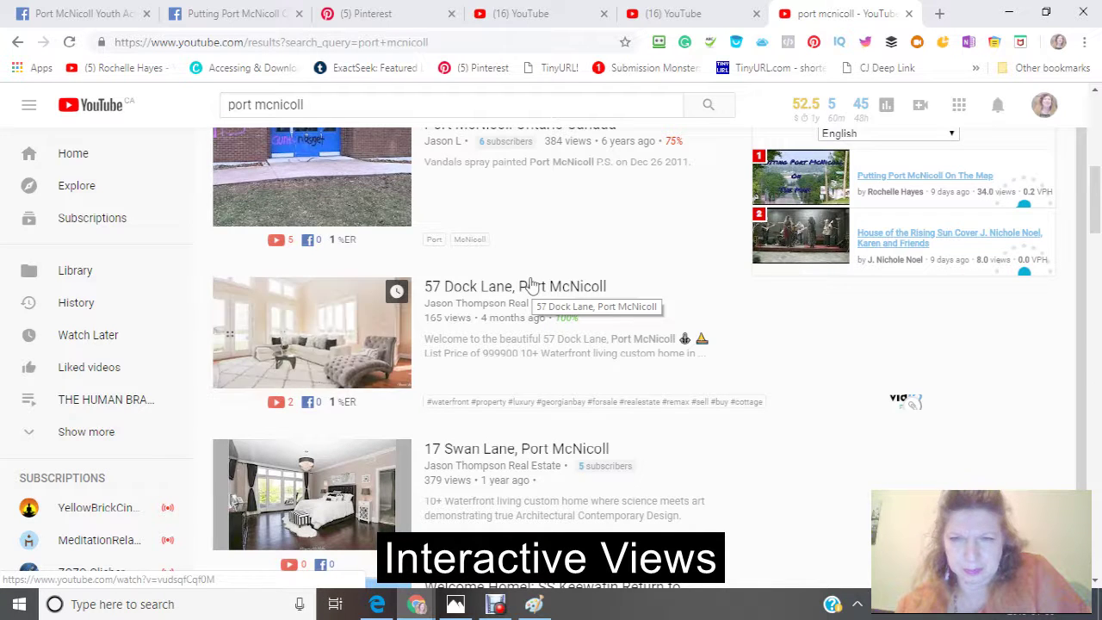
Paste the copied vidIQ top search keywords for "port mcnicoll" into a blank Notepad document and minimize it
scroll(532, 284, "up", 3)
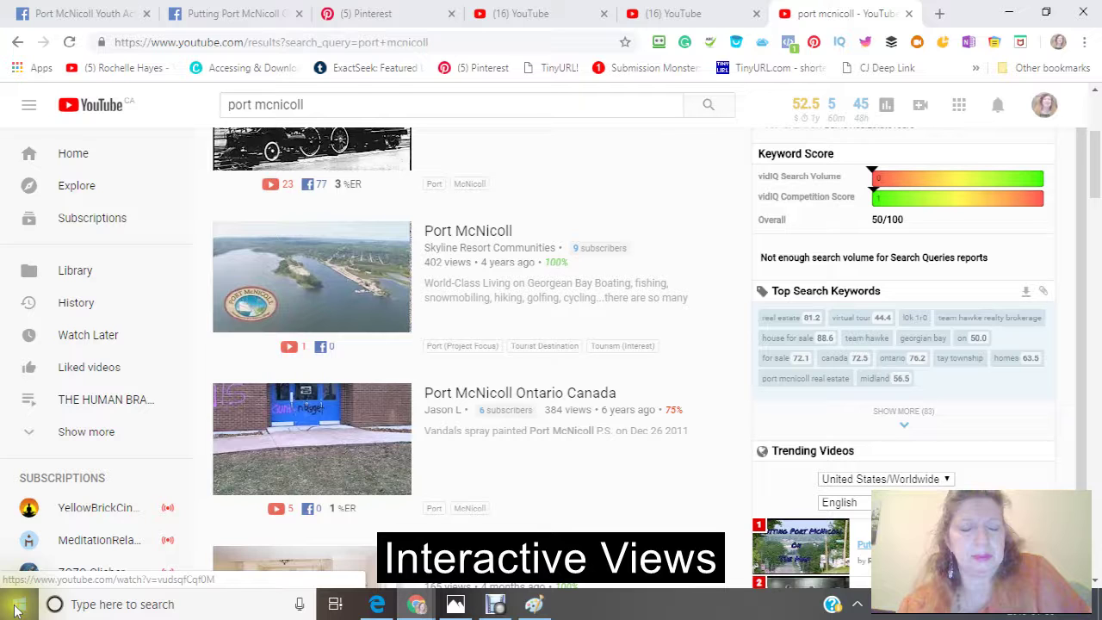
right_click(873, 90)
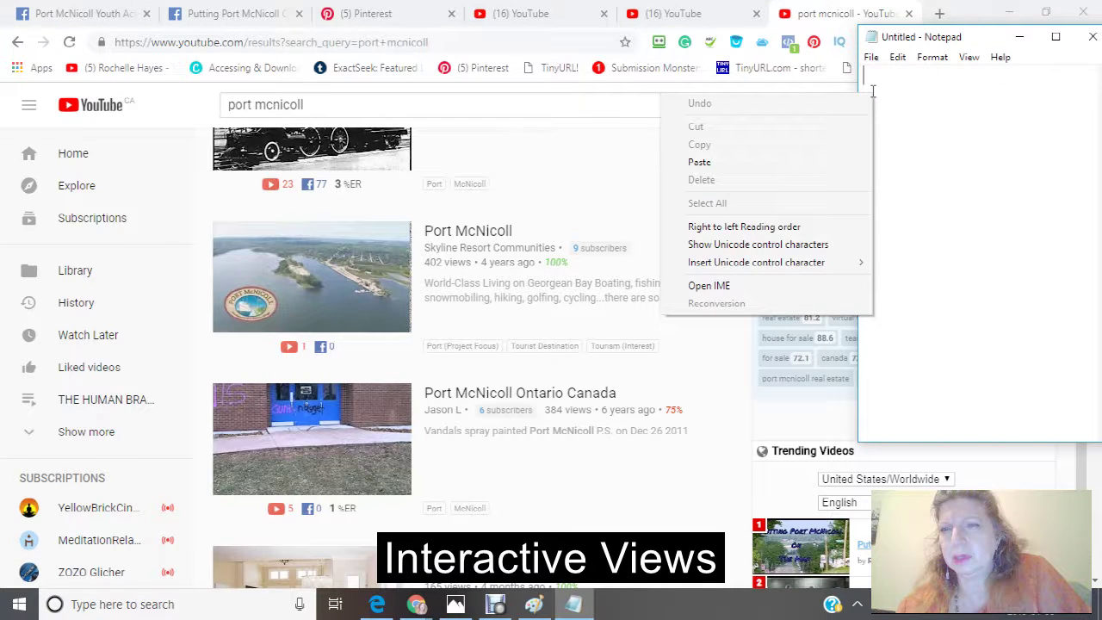
left_click(766, 162)
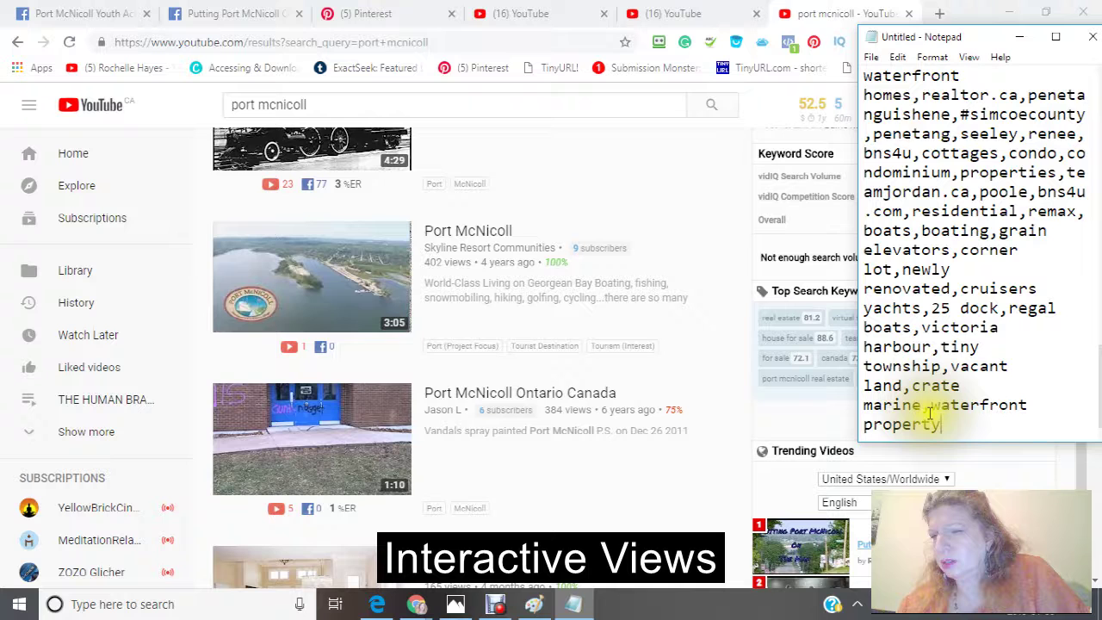
left_click(1019, 37)
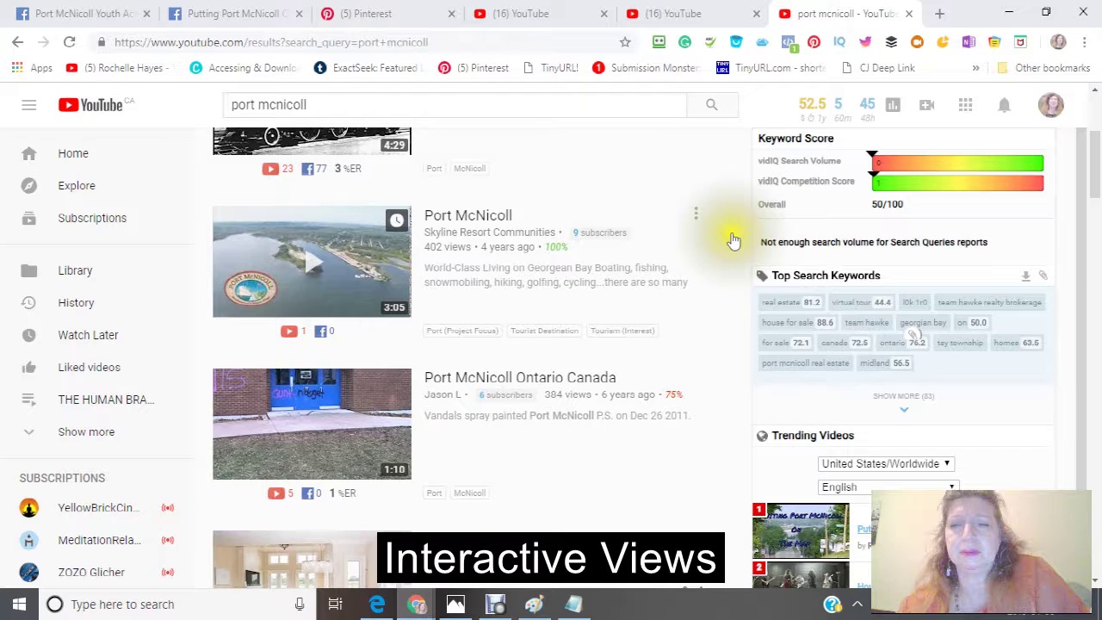
Look through the "port mcnicoll" search results and their vidIQ keyword data
scroll(724, 259, "down", 8)
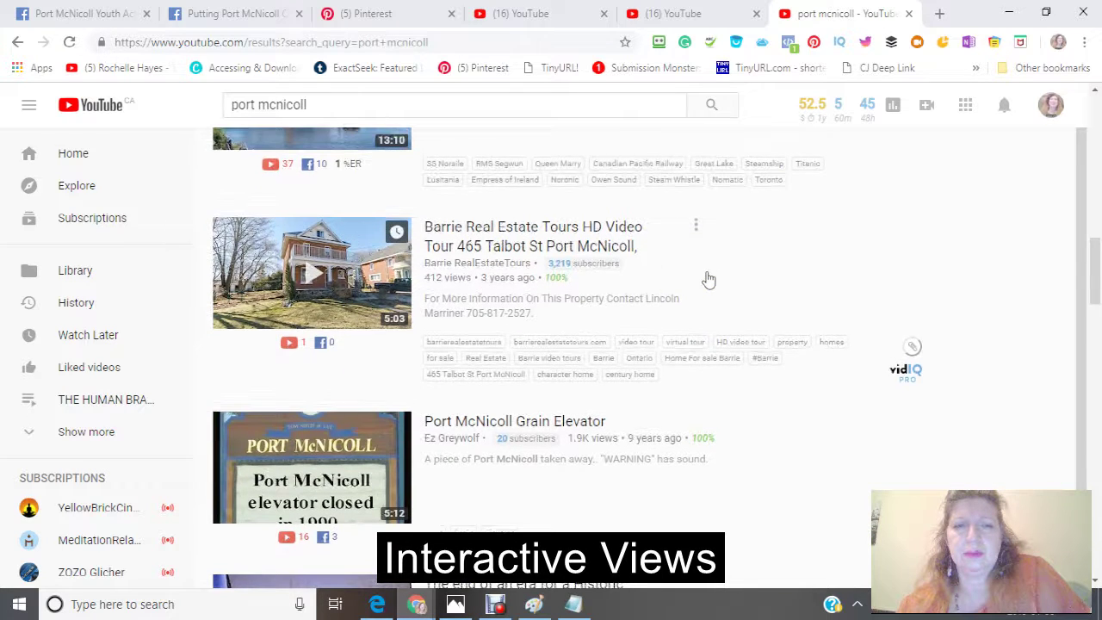
scroll(709, 275, "up", 5)
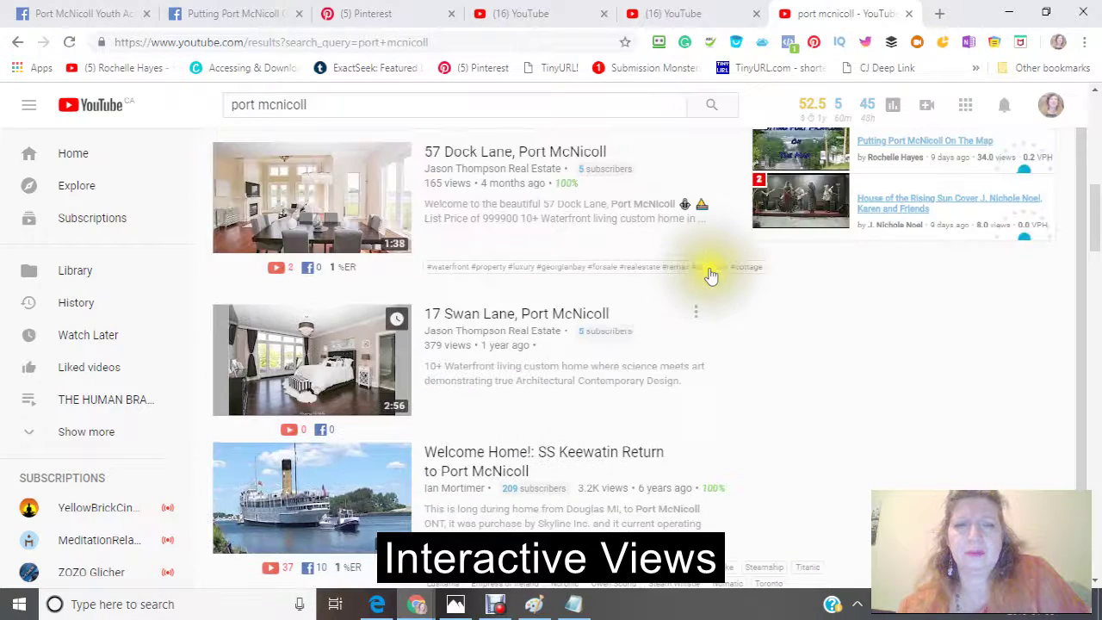
scroll(711, 274, "up", 3)
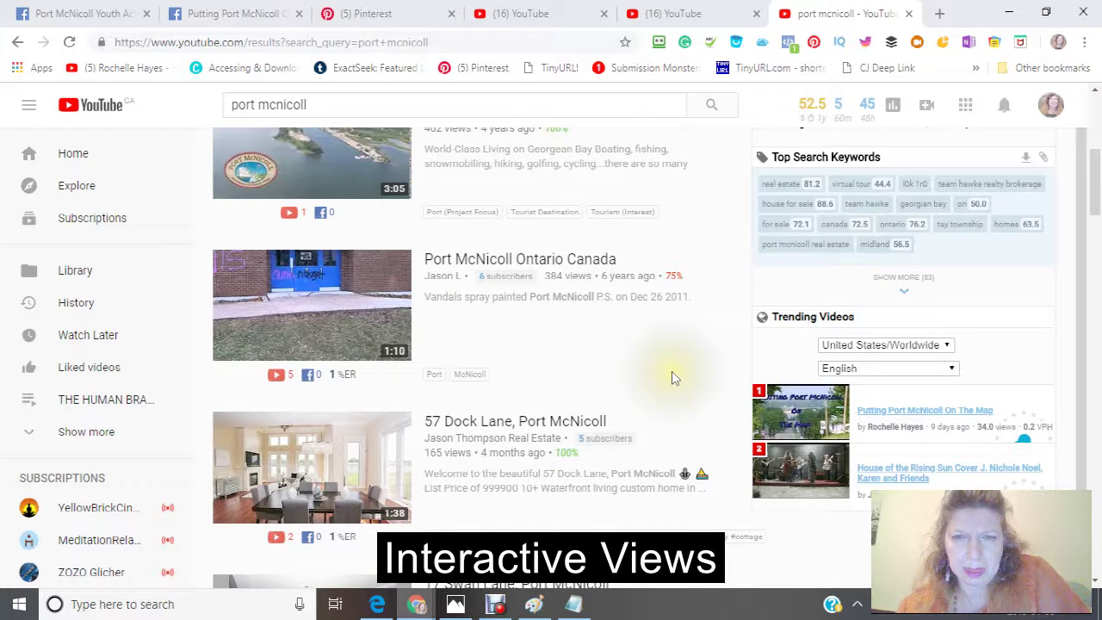
scroll(672, 376, "up", 5)
mouse_move(702, 355)
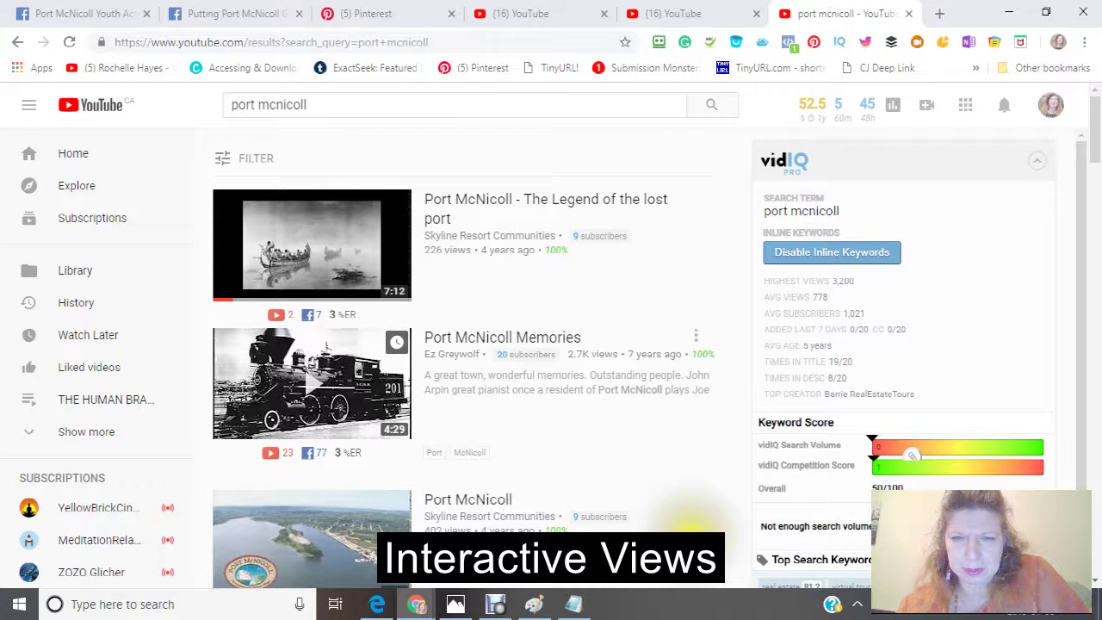
scroll(650, 470, "down", 1)
scroll(651, 470, "down", 3)
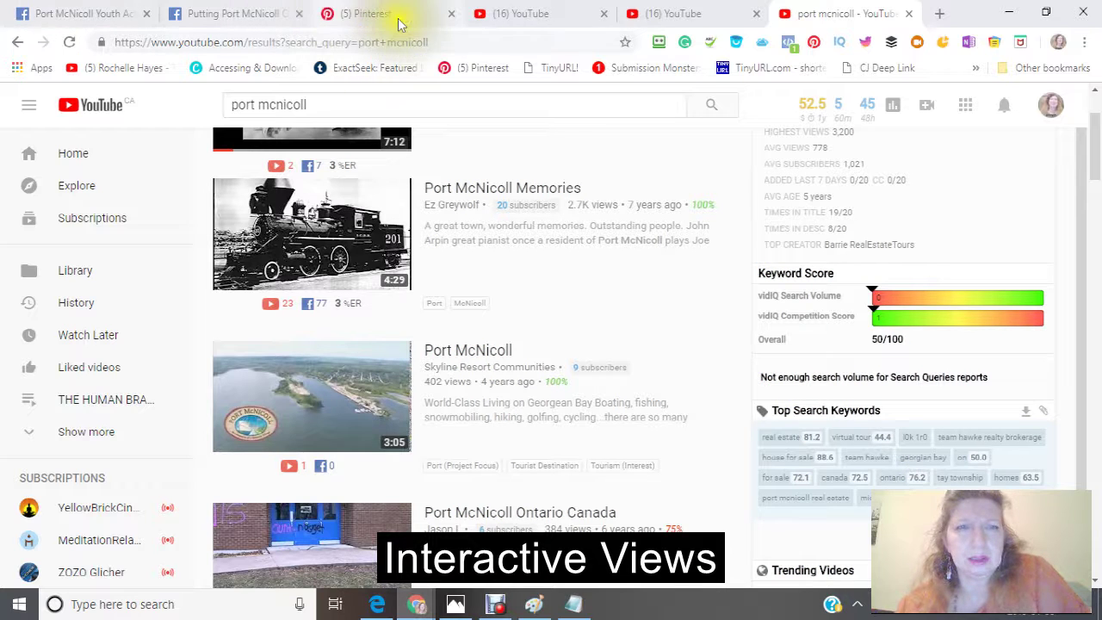
Review the tags and details on the "Putting Port McNicoll On The Map" edit page
left_click(705, 15)
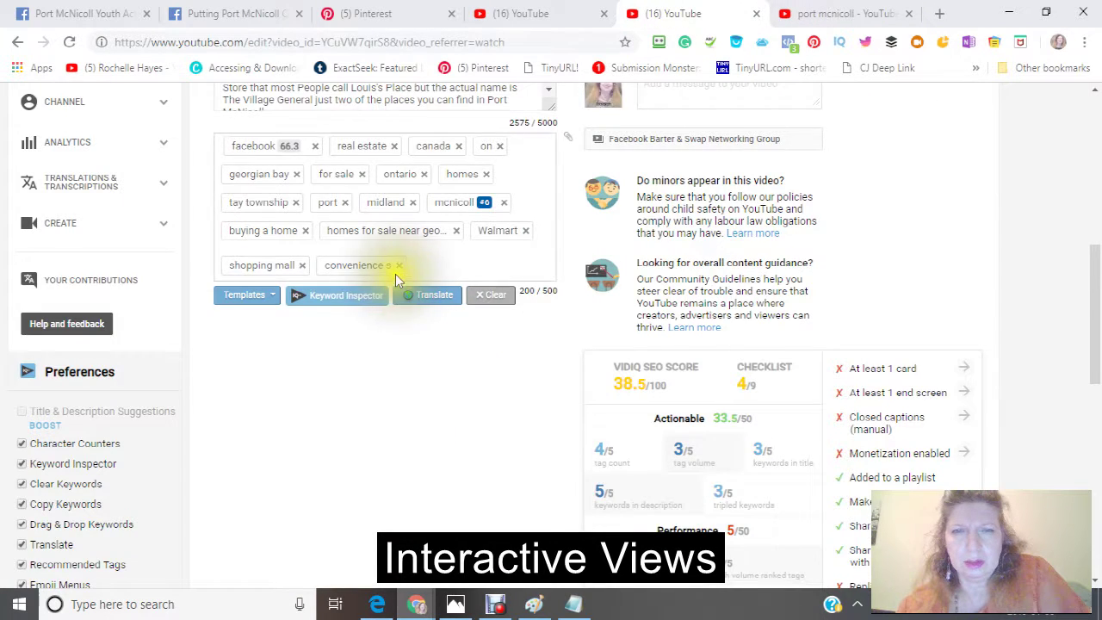
scroll(397, 273, "up", 5)
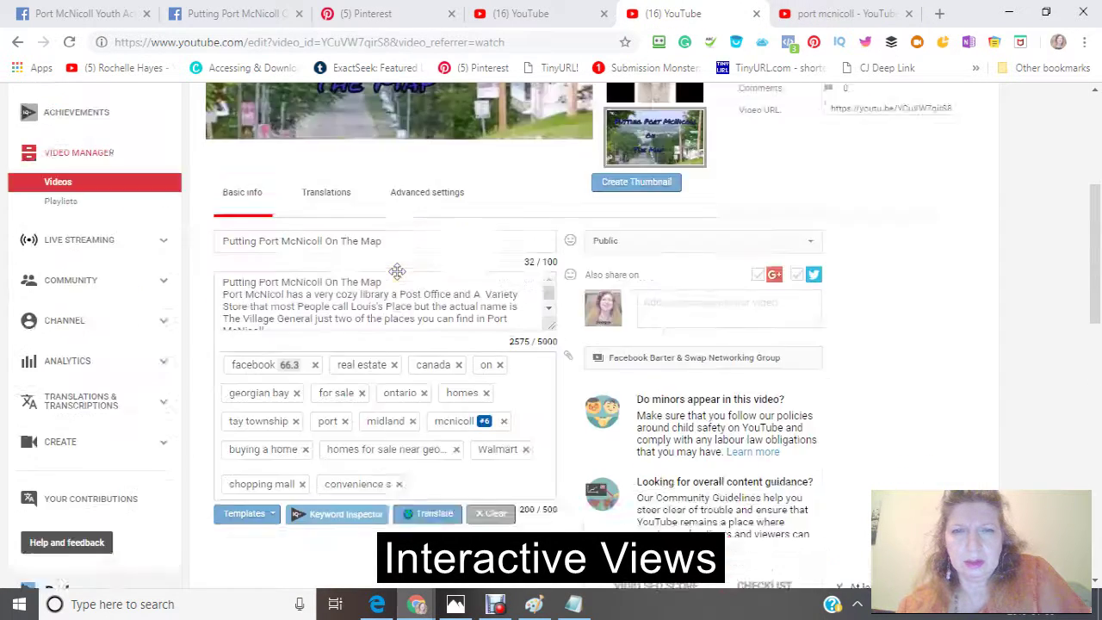
scroll(402, 271, "up", 2)
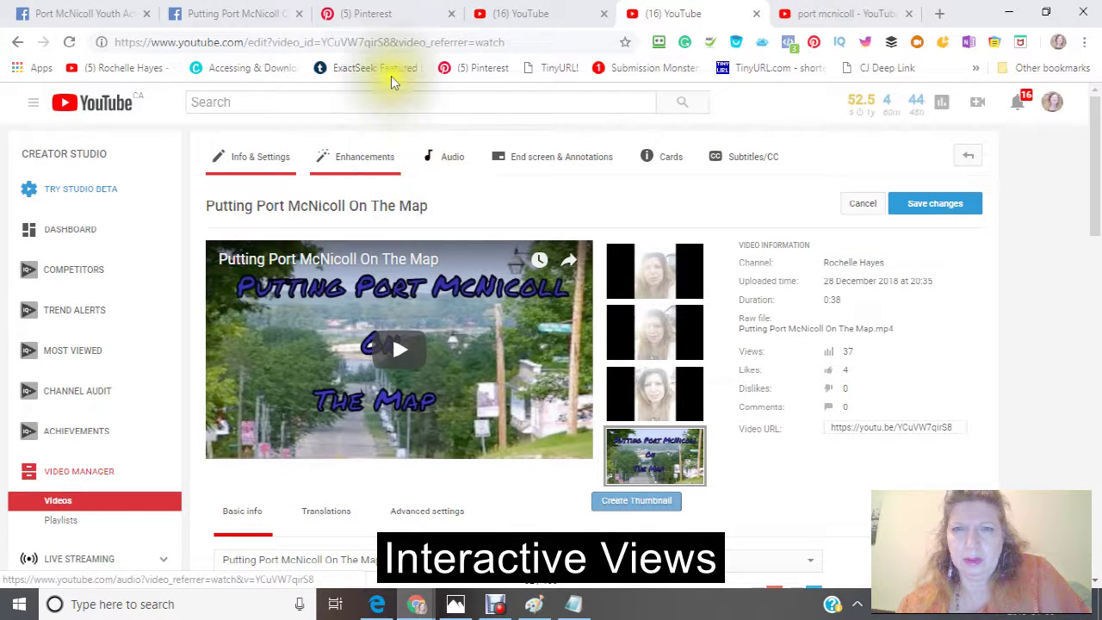
Return to the Kraftarama video's edit page and add the copied "port mcnicoll" keywords to its tags
left_click(498, 19)
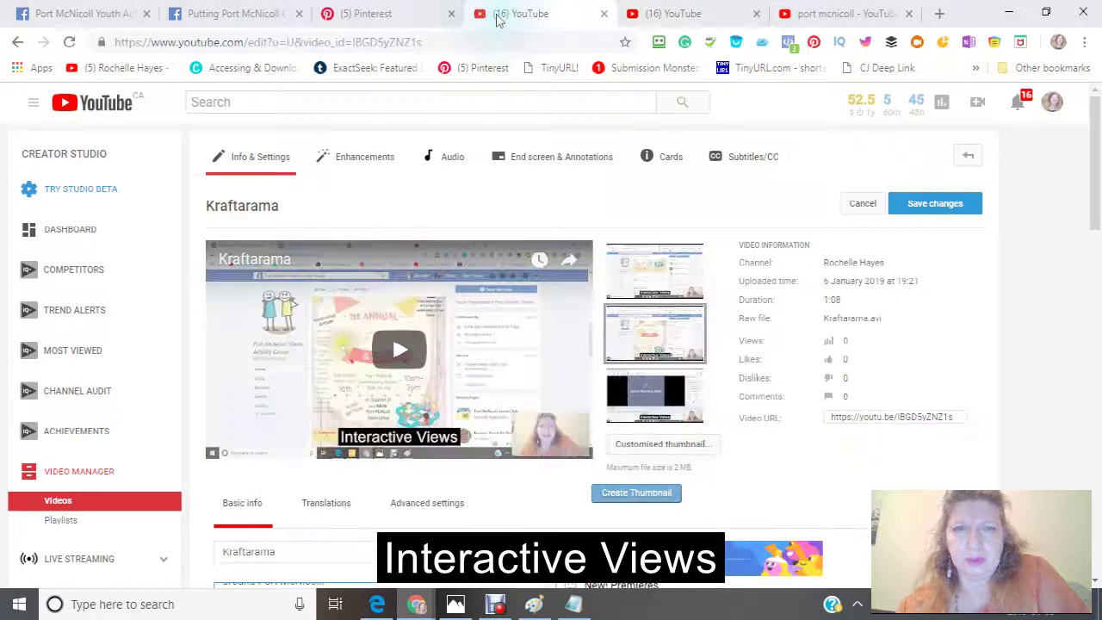
scroll(467, 221, "down", 5)
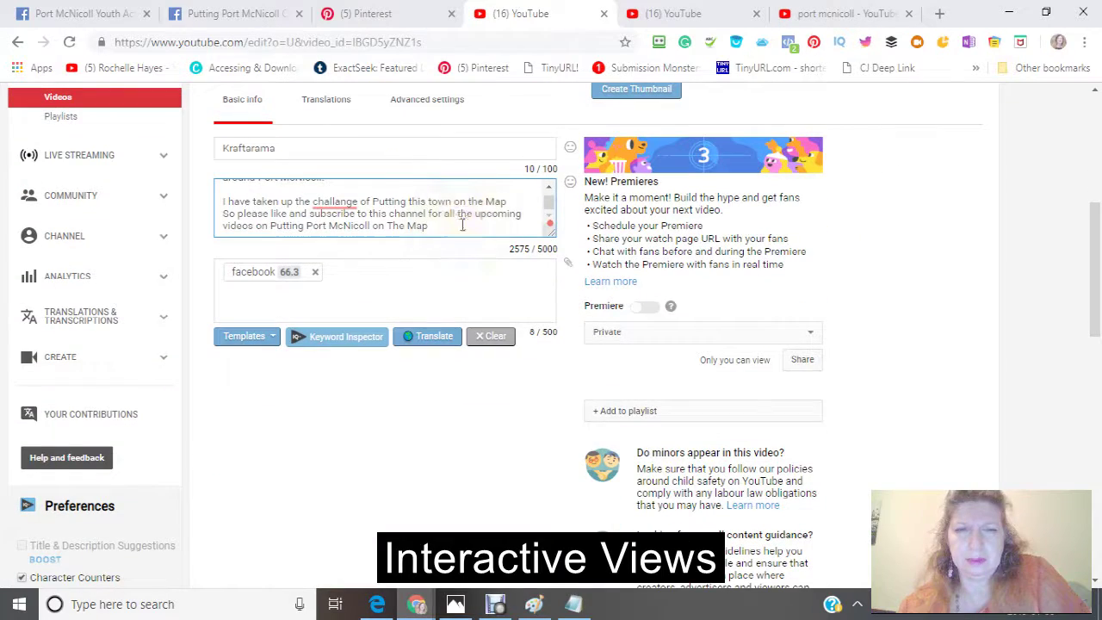
scroll(462, 225, "up", 10)
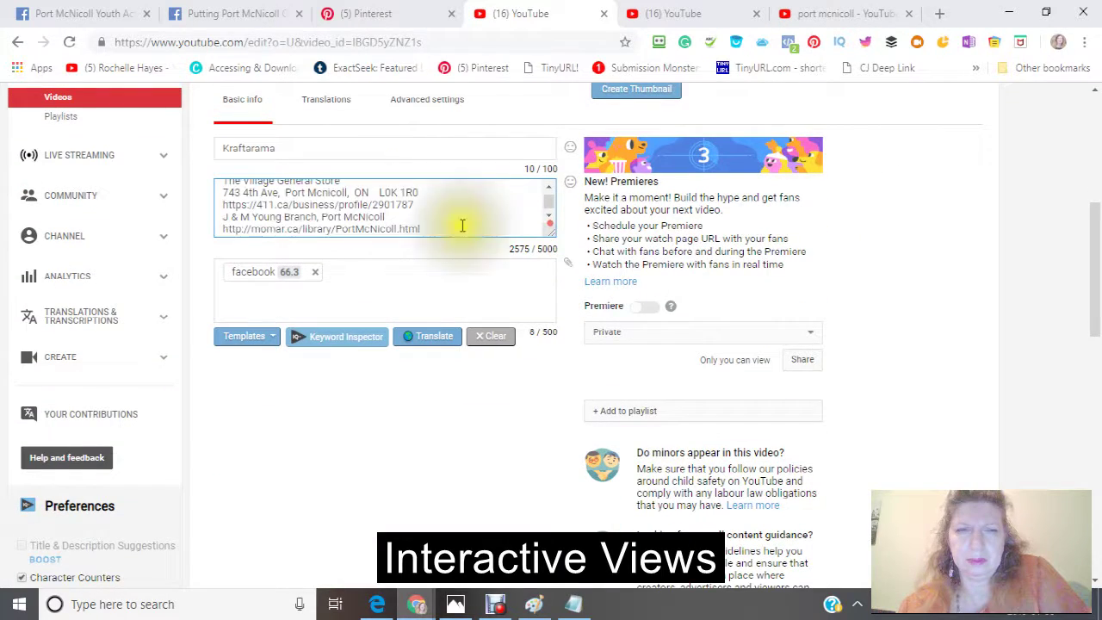
scroll(468, 230, "up", 5)
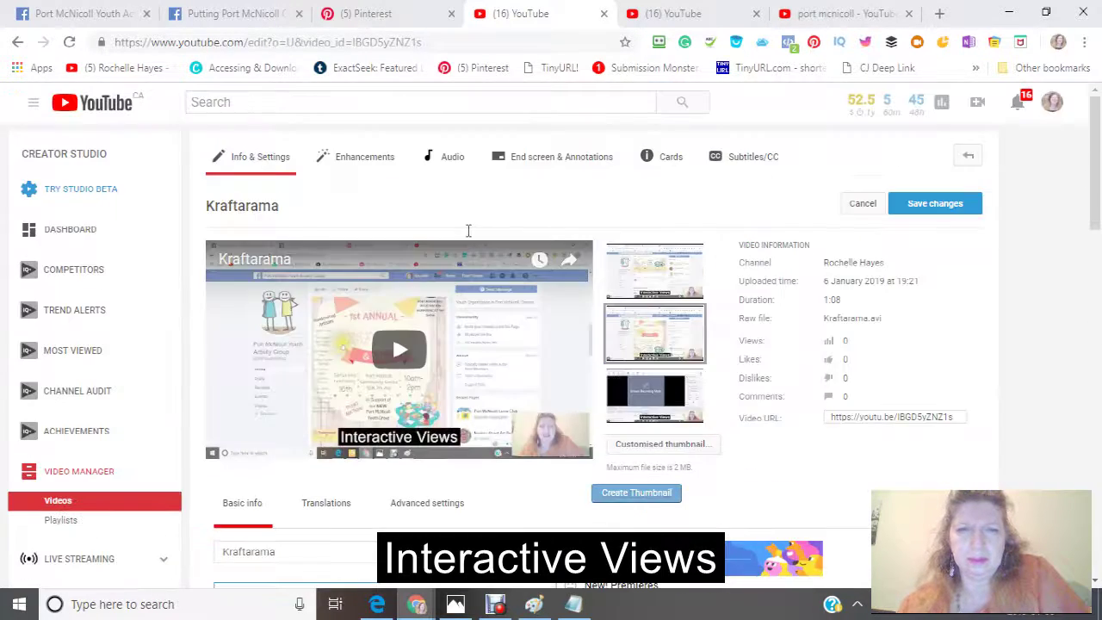
scroll(463, 231, "down", 6)
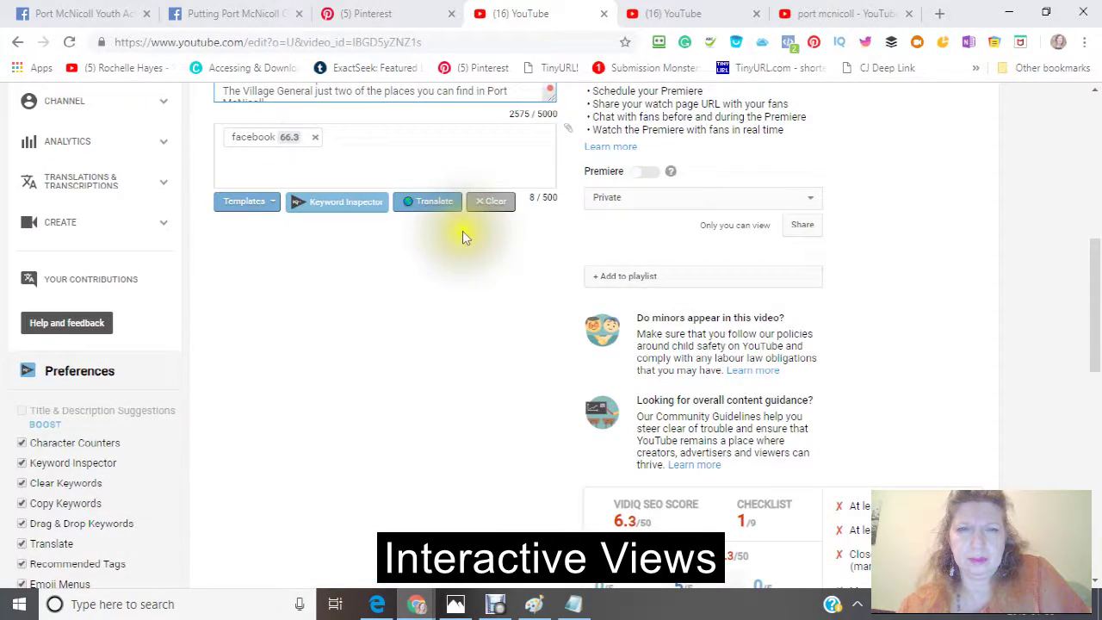
left_click(341, 147)
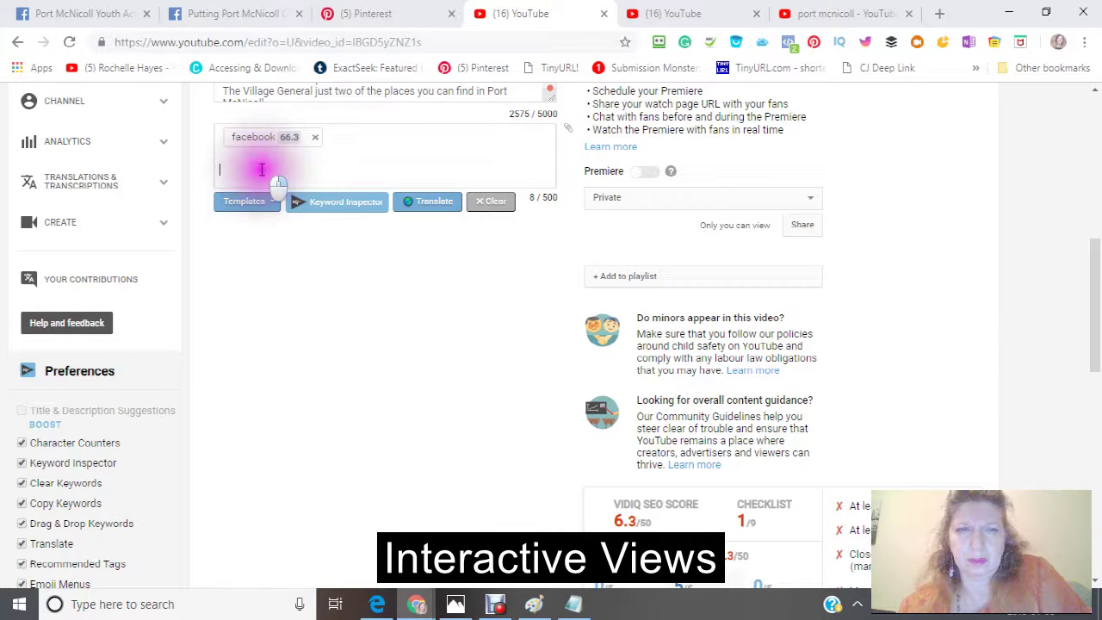
right_click(262, 171)
left_click(290, 294)
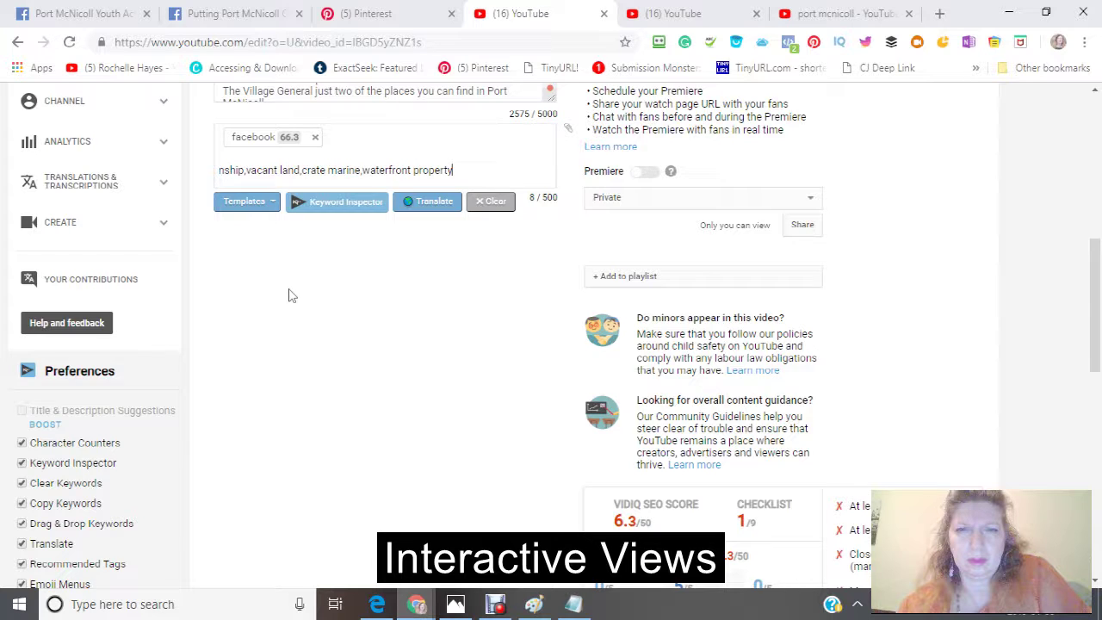
key("Return")
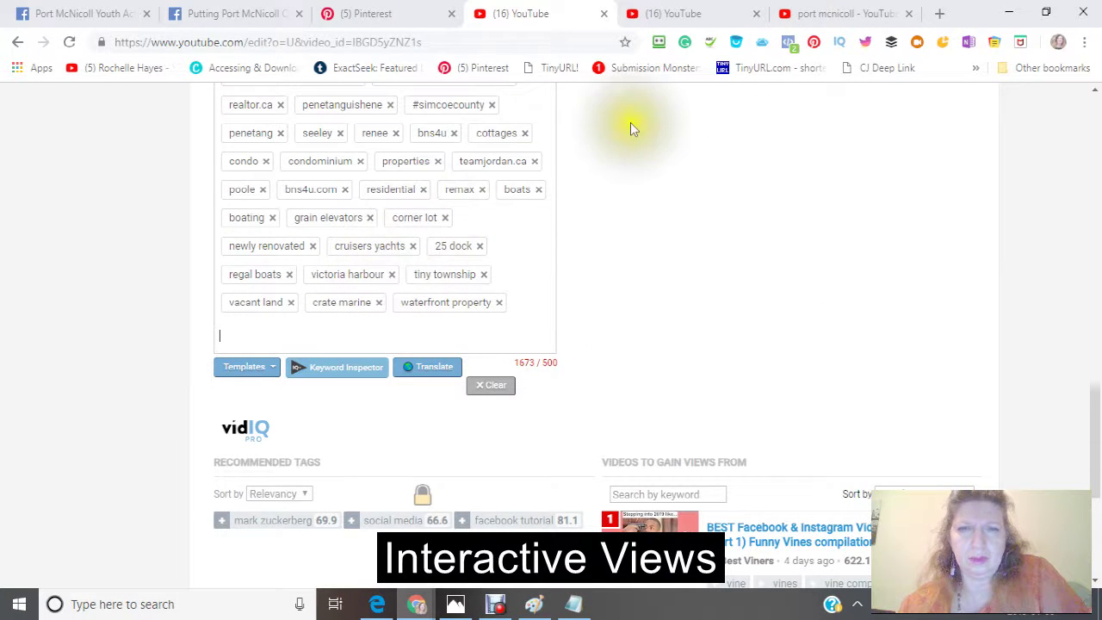
Trim the Kraftarama tag list toward the 500-character limit by deleting tags from the end, from "waterfront property" back to just after "#barrie"
scroll(299, 155, "up", 10)
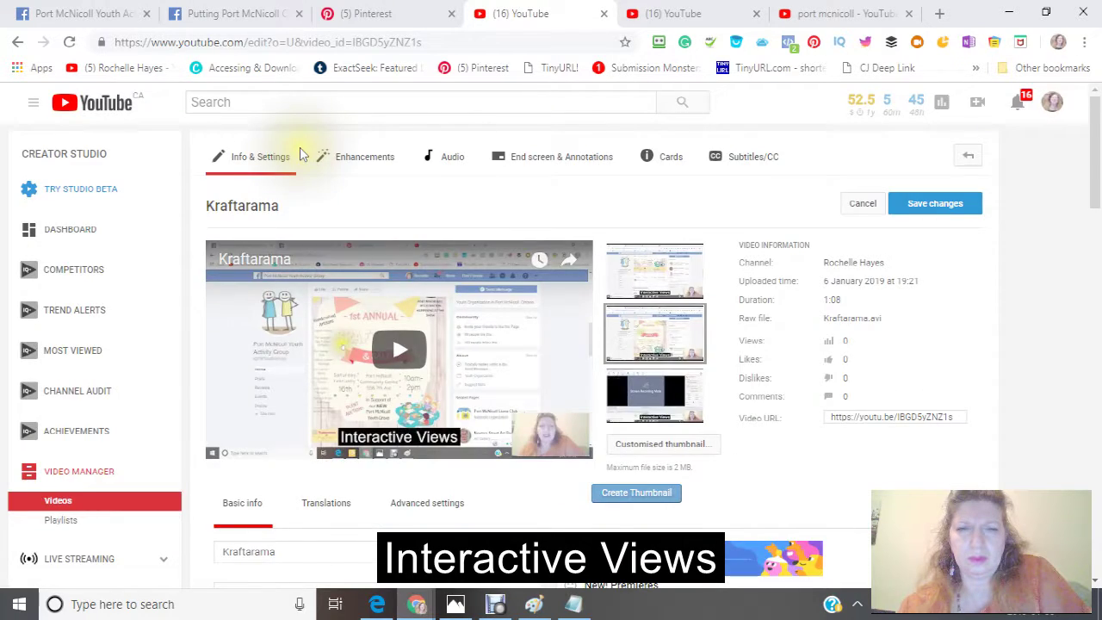
scroll(293, 168, "down", 10)
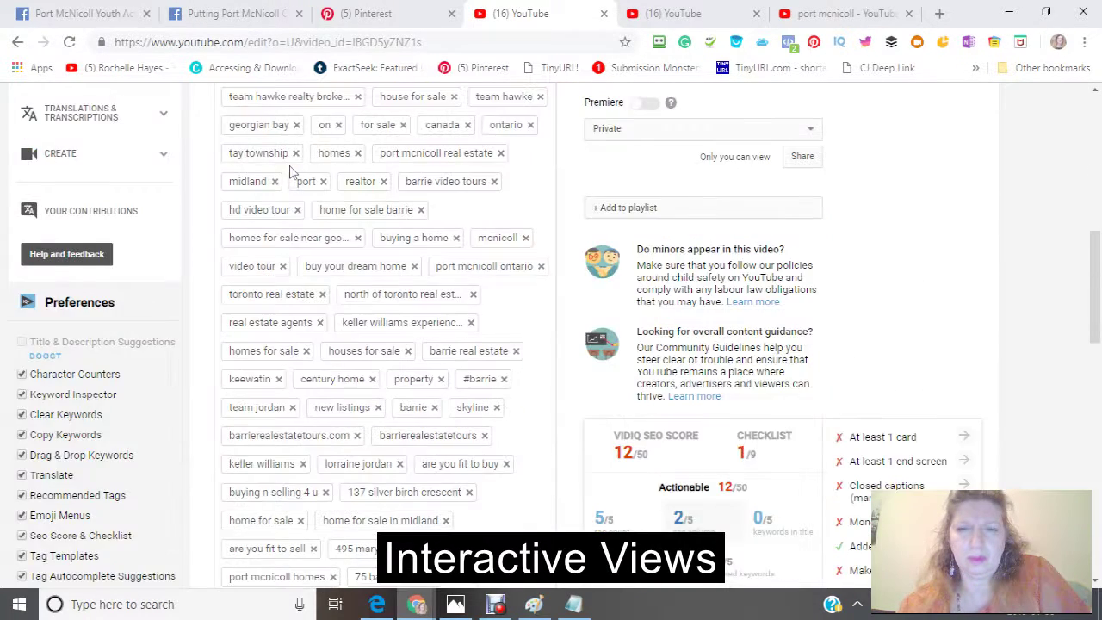
scroll(293, 170, "down", 10)
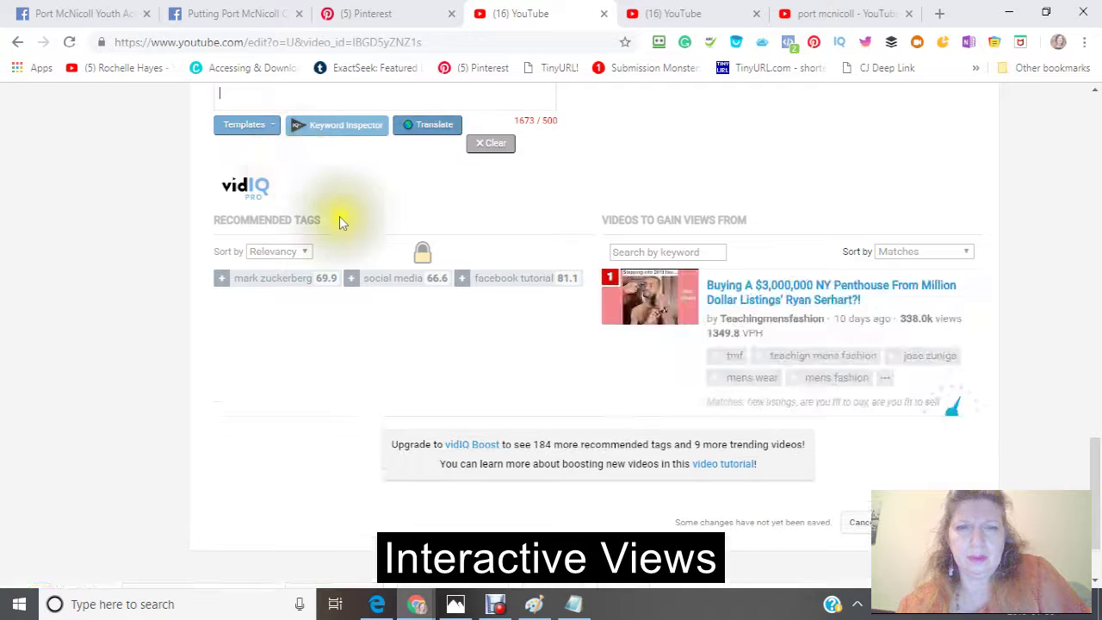
scroll(340, 216, "up", 3)
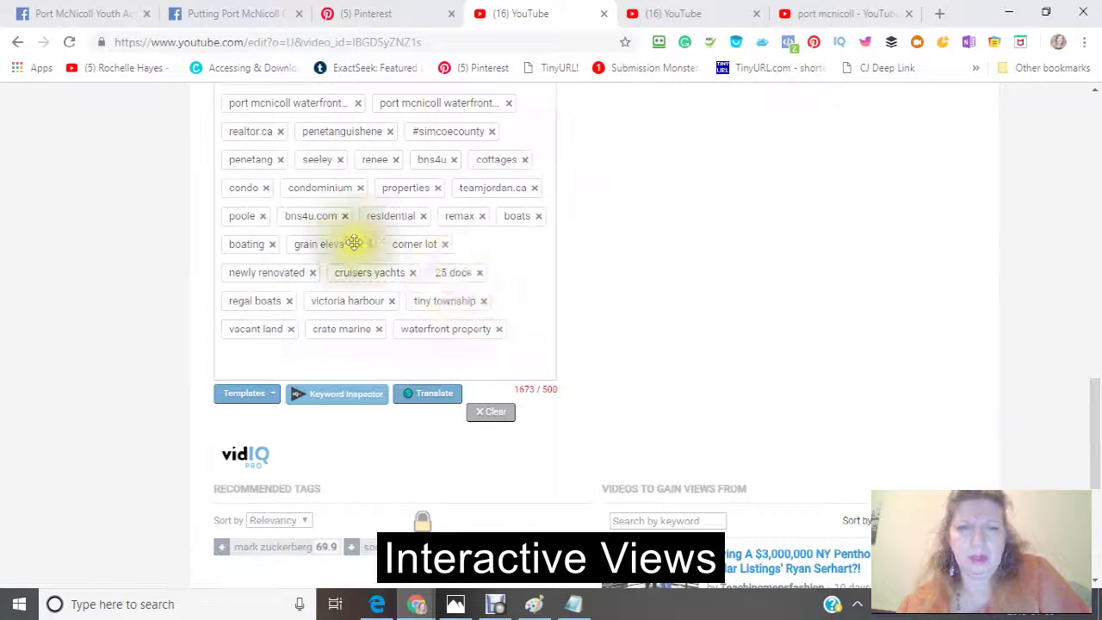
left_click(518, 331)
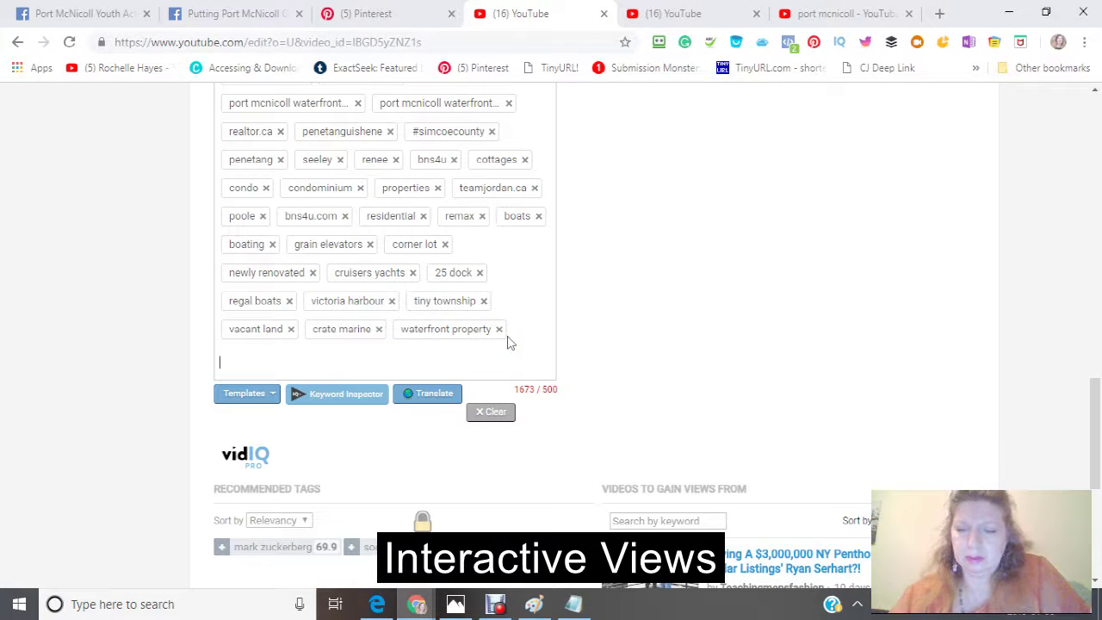
key("BackSpace")
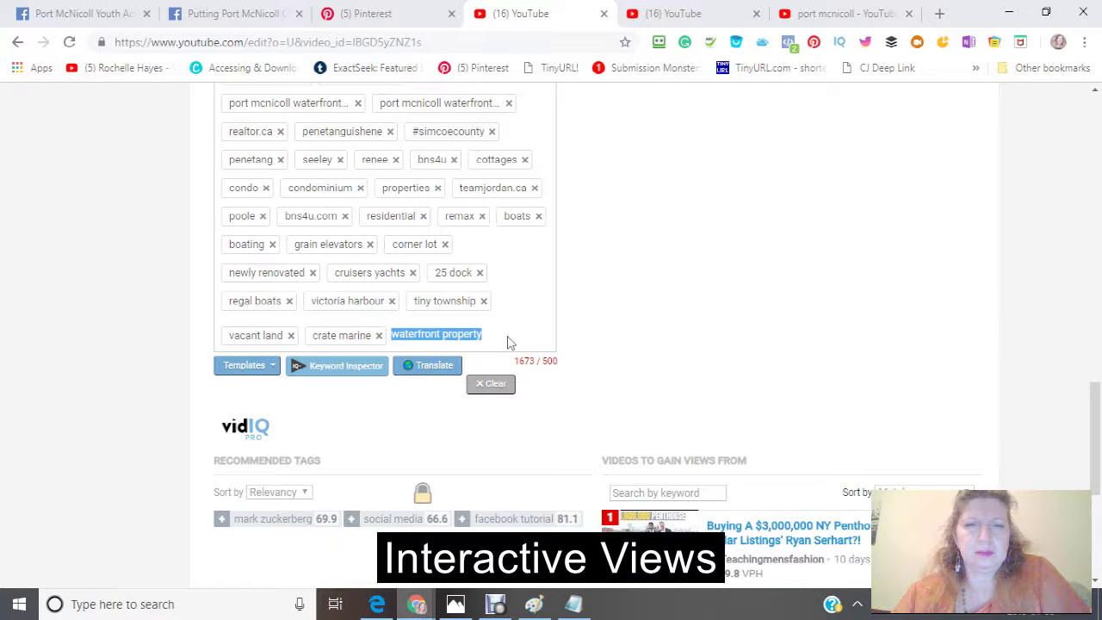
key("BackSpace")
key("BackSpace")
key("BackSpace")
key("BackSpace")
key("BackSpace")
key("BackSpace")
key("BackSpace")
key("BackSpace")
key("BackSpace")
key("BackSpace")
key("BackSpace")
key("BackSpace")
key("BackSpace")
key("BackSpace")
key("BackSpace")
key("BackSpace")
key("BackSpace")
key("BackSpace")
key("BackSpace")
key("BackSpace")
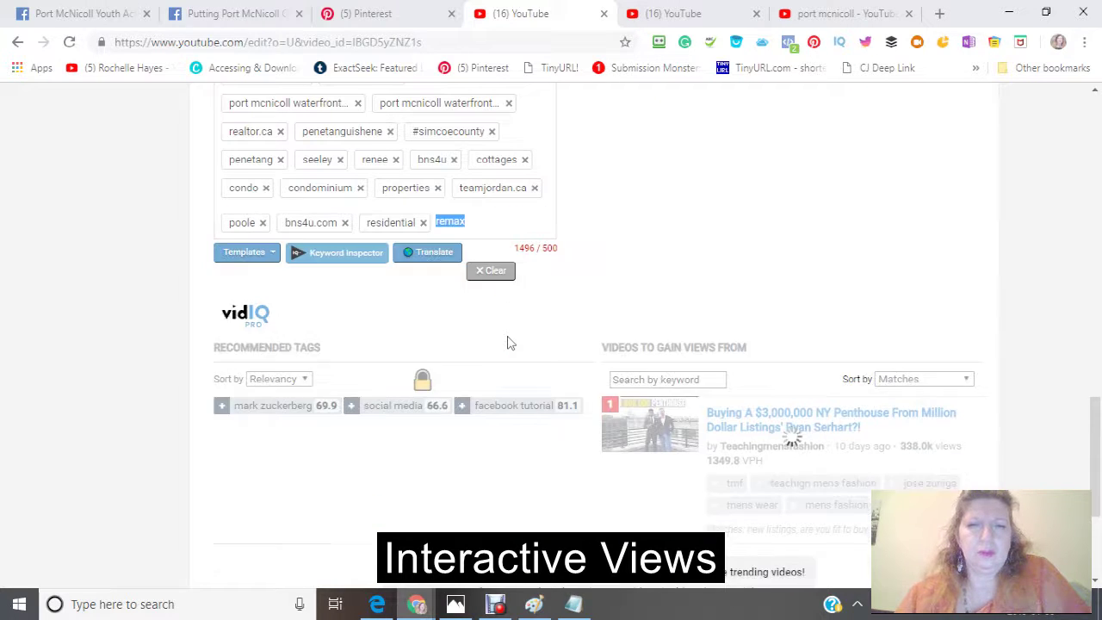
key("BackSpace")
key("BackSpace")
key("BackSpace")
key("BackSpace")
key("BackSpace")
key("BackSpace")
key("BackSpace")
key("BackSpace")
key("BackSpace")
key("BackSpace")
key("BackSpace")
key("BackSpace")
key("BackSpace")
key("BackSpace")
key("BackSpace")
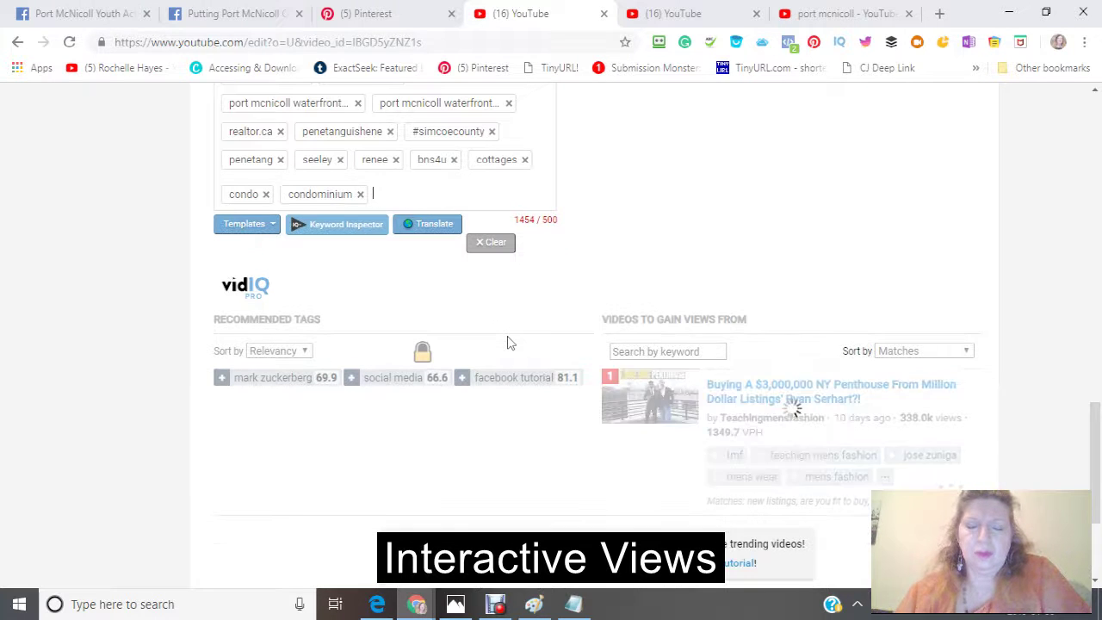
key("BackSpace")
key("BackSpace")
key("BackSpace")
key("BackSpace")
key("BackSpace")
key("BackSpace")
key("BackSpace")
key("BackSpace")
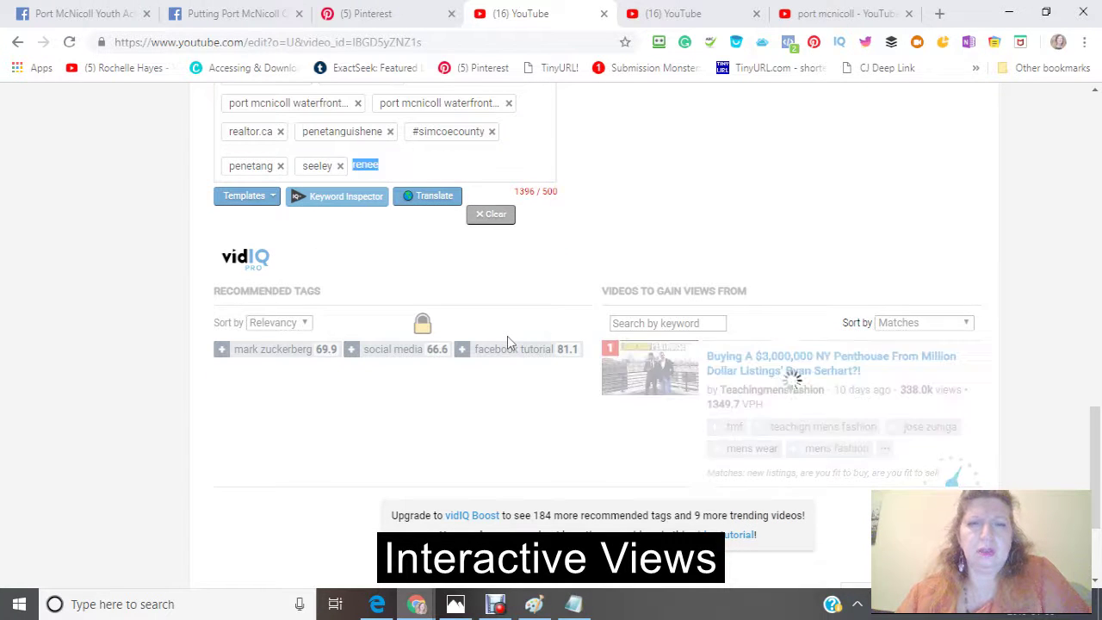
key("BackSpace")
key("BackSpace")
key("BackSpace")
key("BackSpace")
key("BackSpace")
key("BackSpace")
key("BackSpace")
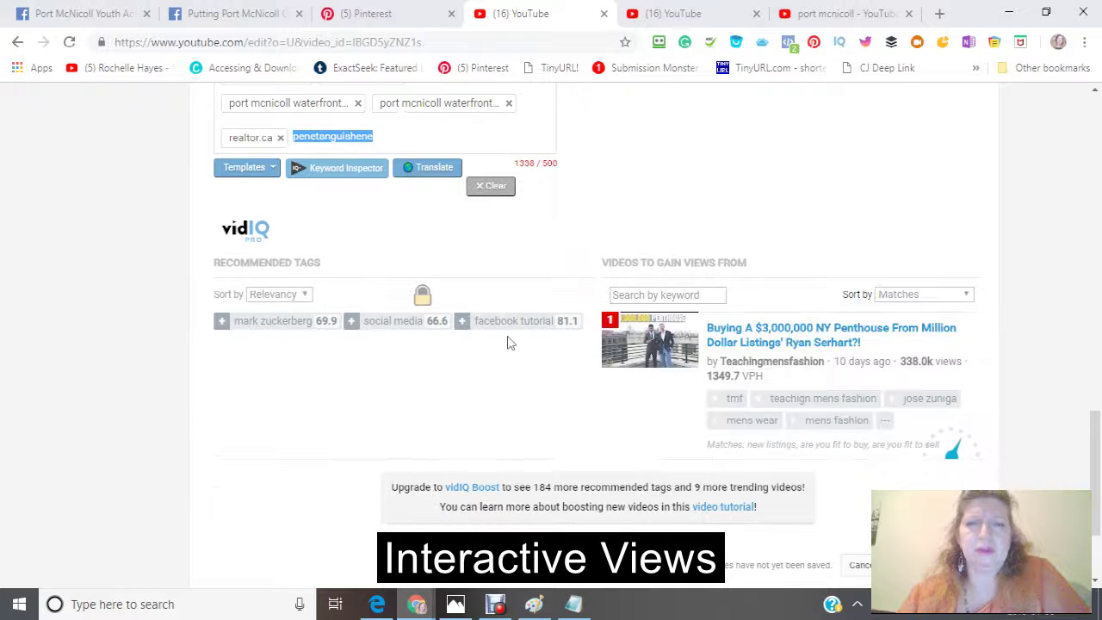
key("BackSpace")
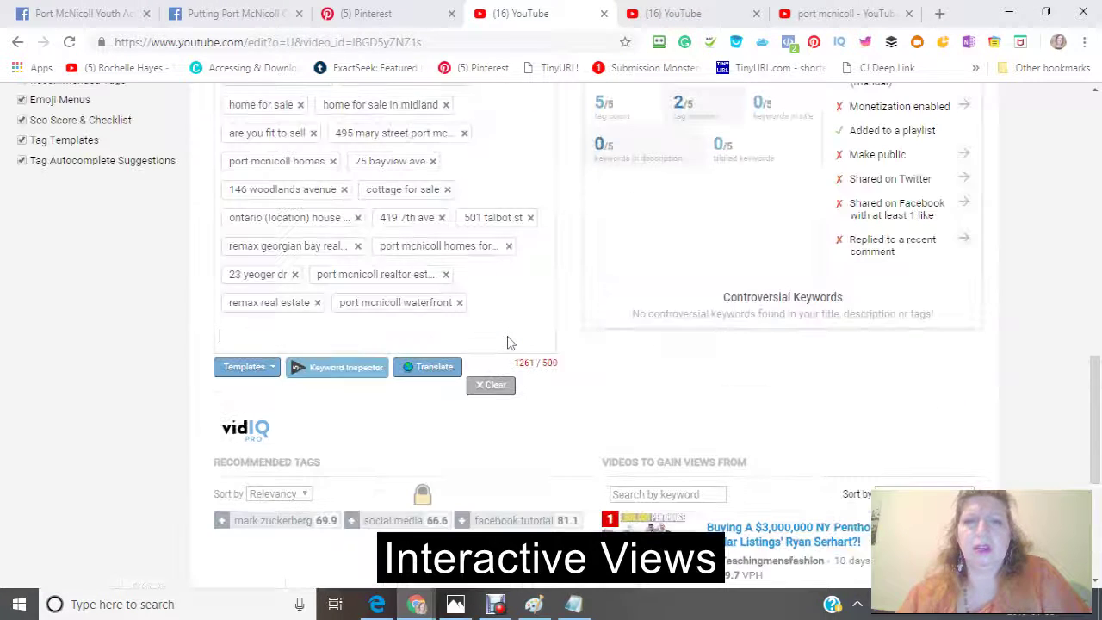
key("BackSpace")
key("BackSpace")
key("BackSpace")
key("BackSpace")
key("BackSpace")
key("BackSpace")
key("BackSpace")
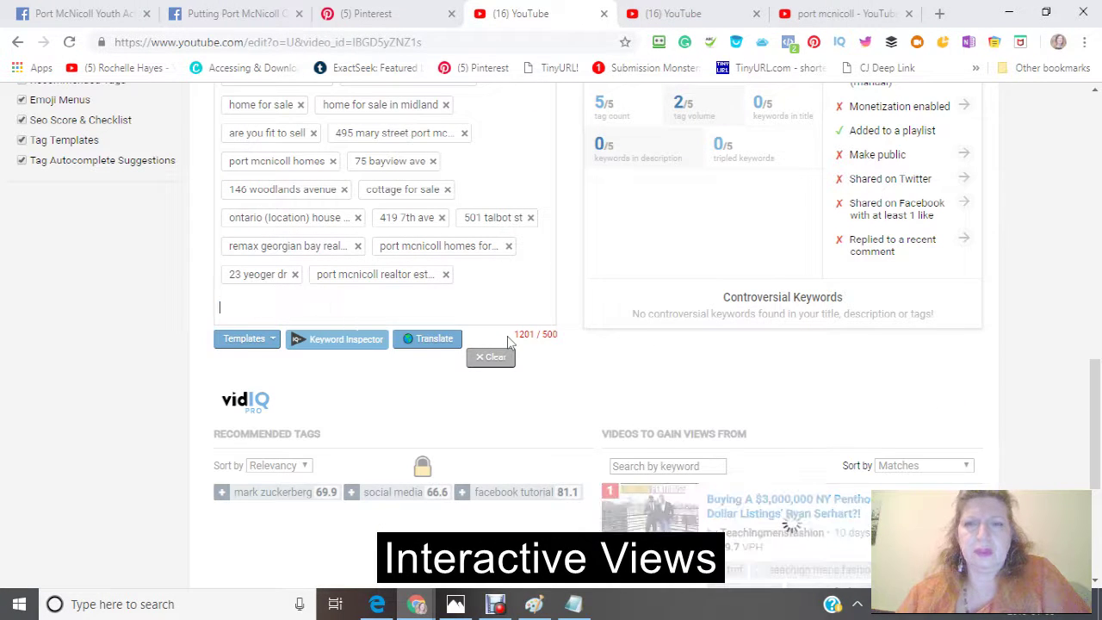
key("BackSpace")
key("BackSpace")
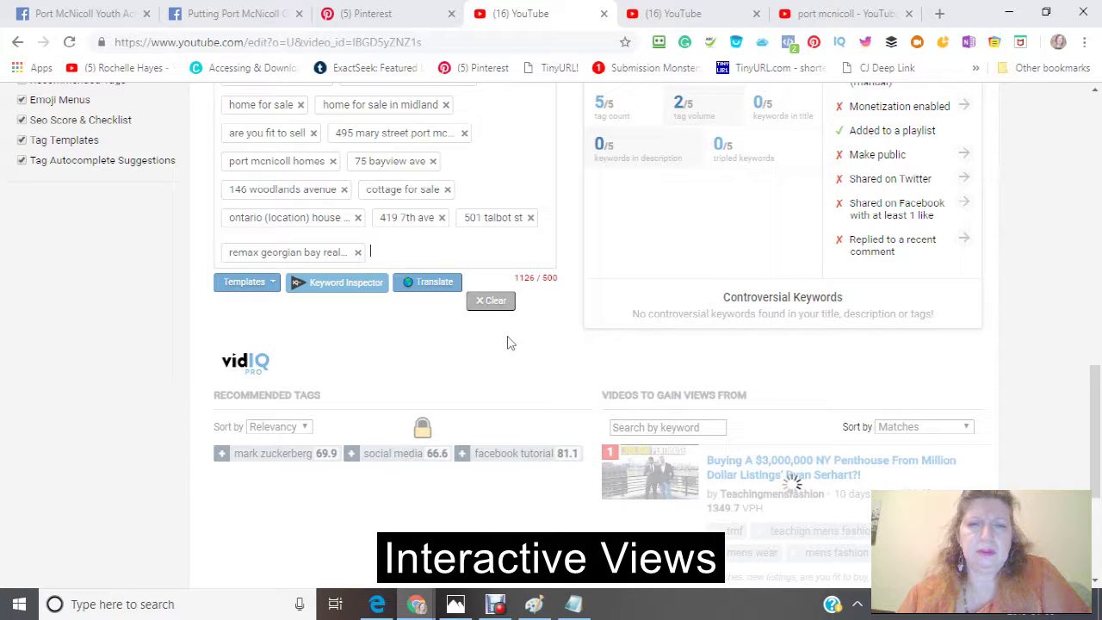
key("BackSpace")
key("BackSpace")
key("BackSpace")
key("BackSpace")
key("BackSpace")
key("BackSpace")
key("BackSpace")
key("BackSpace")
key("BackSpace")
key("BackSpace")
key("BackSpace")
key("BackSpace")
key("BackSpace")
key("BackSpace")
key("BackSpace")
key("BackSpace")
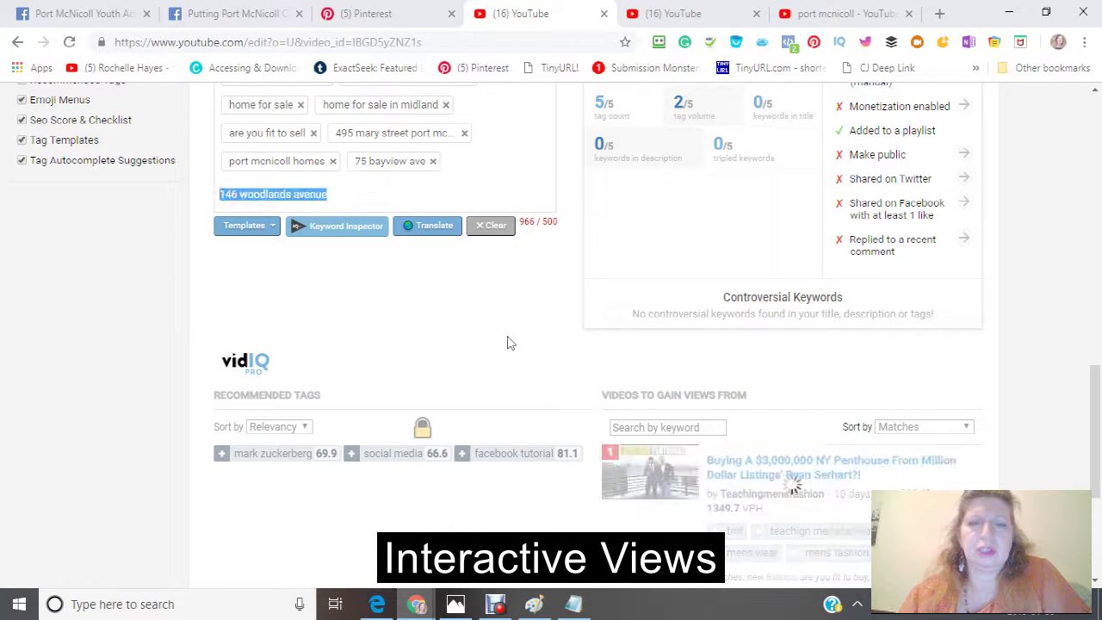
key("BackSpace")
key("BackSpace")
key("BackSpace")
key("BackSpace")
key("BackSpace")
key("BackSpace")
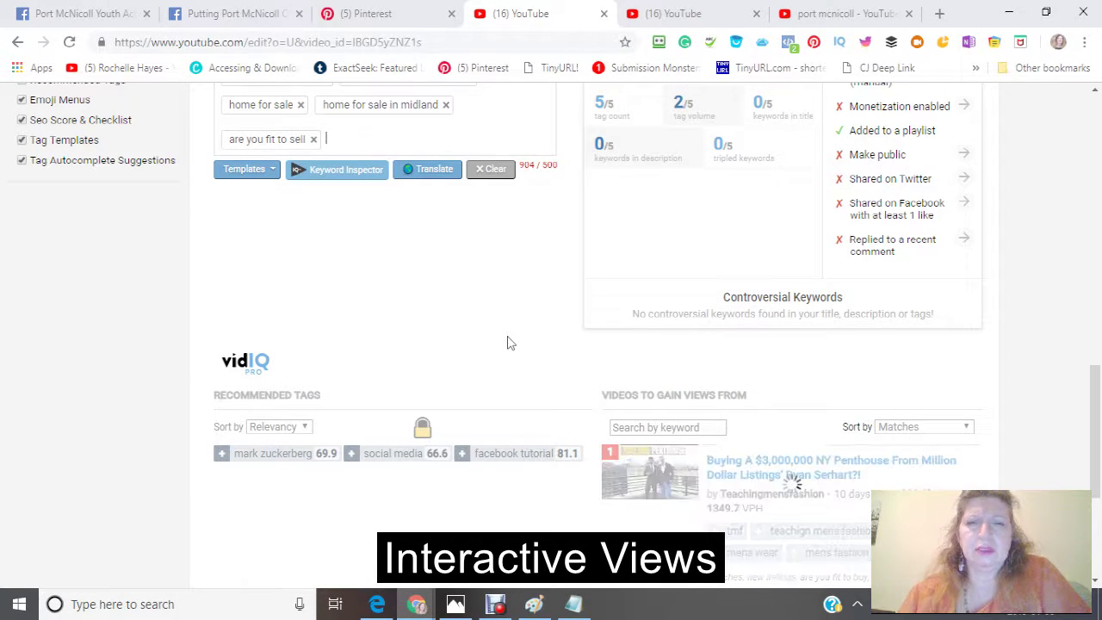
key("BackSpace")
key("BackSpace")
key("BackSpace")
key("BackSpace")
key("BackSpace")
key("BackSpace")
key("BackSpace")
key("BackSpace")
key("BackSpace")
key("BackSpace")
key("BackSpace")
key("BackSpace")
key("BackSpace")
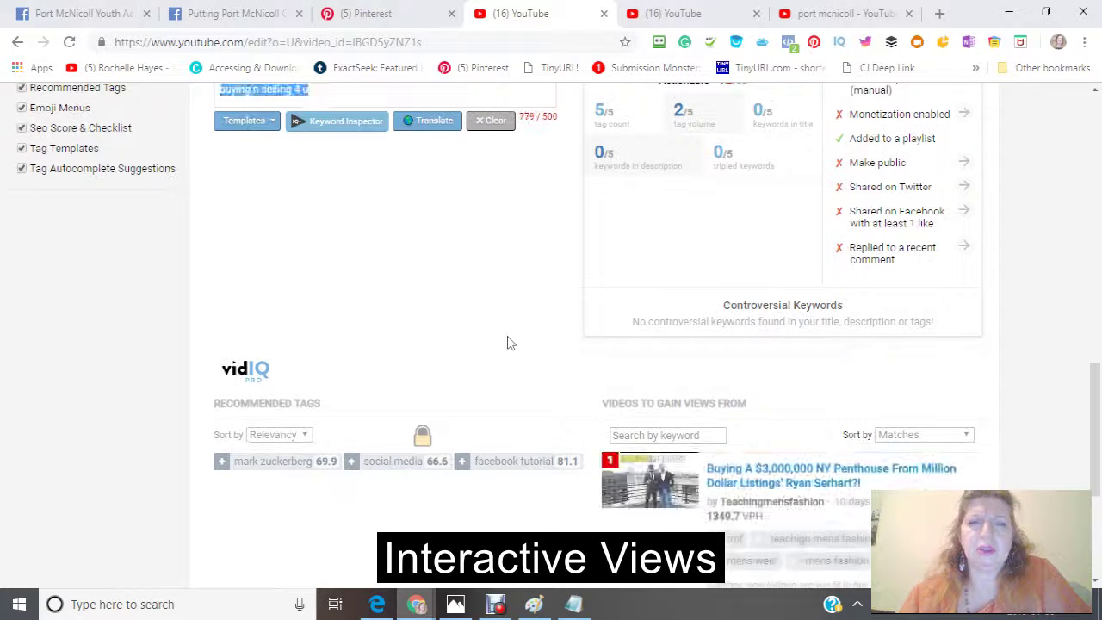
key("BackSpace")
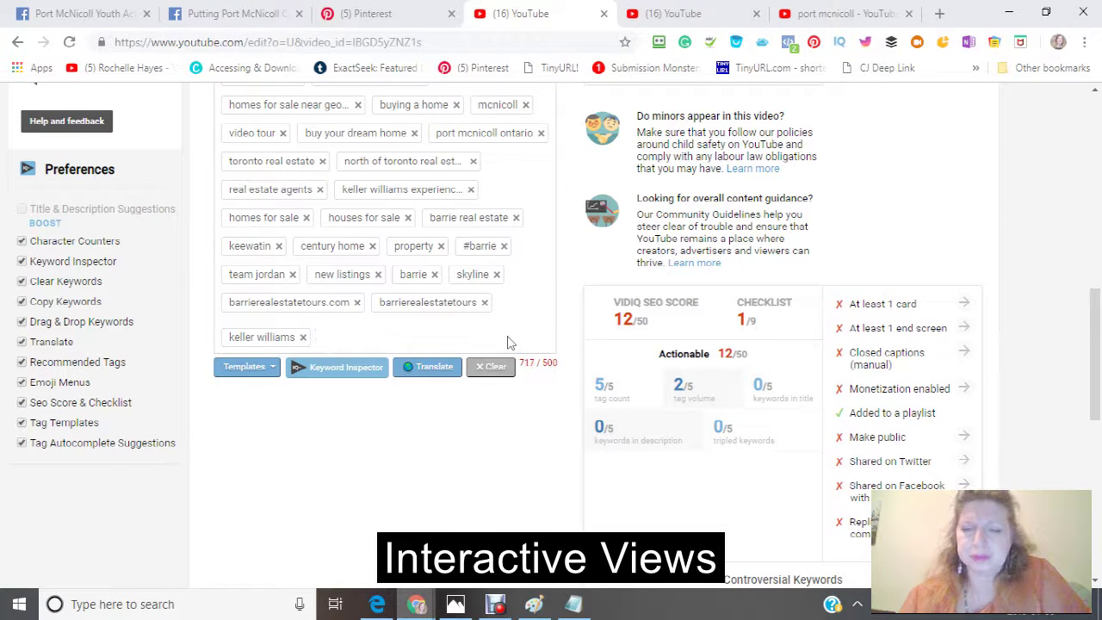
key("BackSpace")
key("BackSpace")
key("BackSpace")
key("BackSpace")
key("BackSpace")
key("BackSpace")
key("BackSpace")
key("BackSpace")
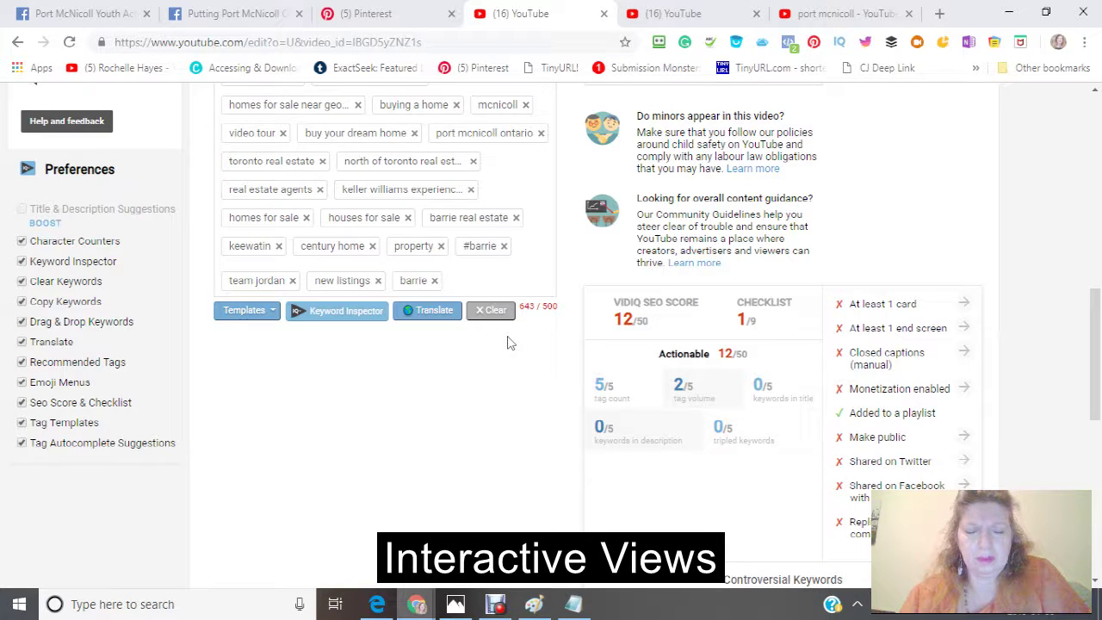
key("BackSpace")
key("BackSpace")
key("BackSpace")
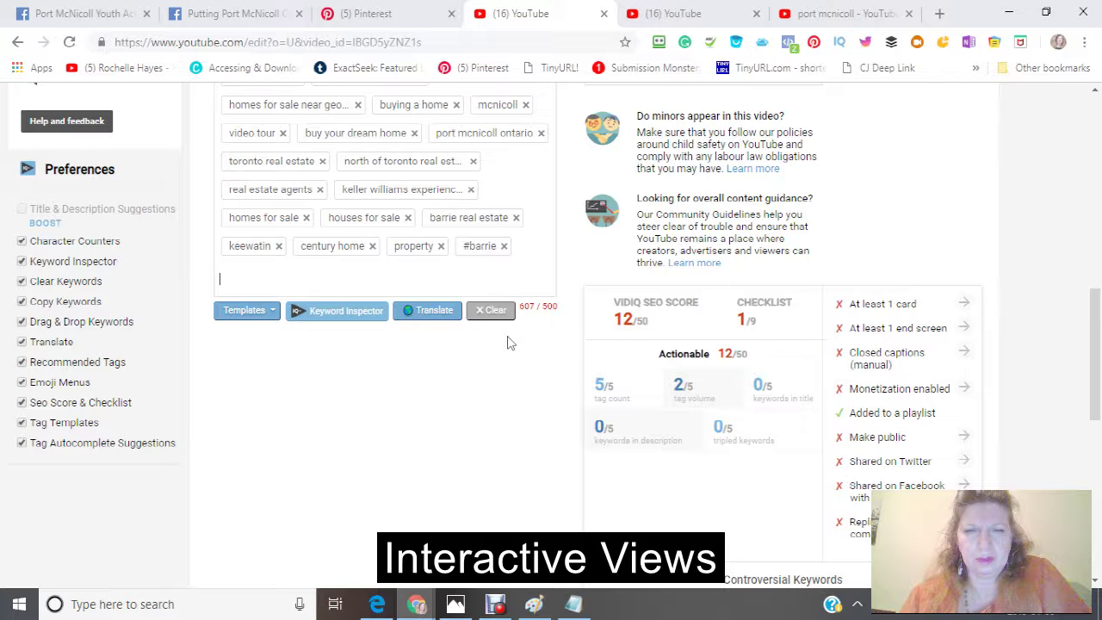
Delete more Kraftarama tags from the end of the list, from "#barrie" back to just after "hd video tour"
key("BackSpace")
key("BackSpace")
key("BackSpace")
key("BackSpace")
key("BackSpace")
key("BackSpace")
key("BackSpace")
key("BackSpace")
key("BackSpace")
key("BackSpace")
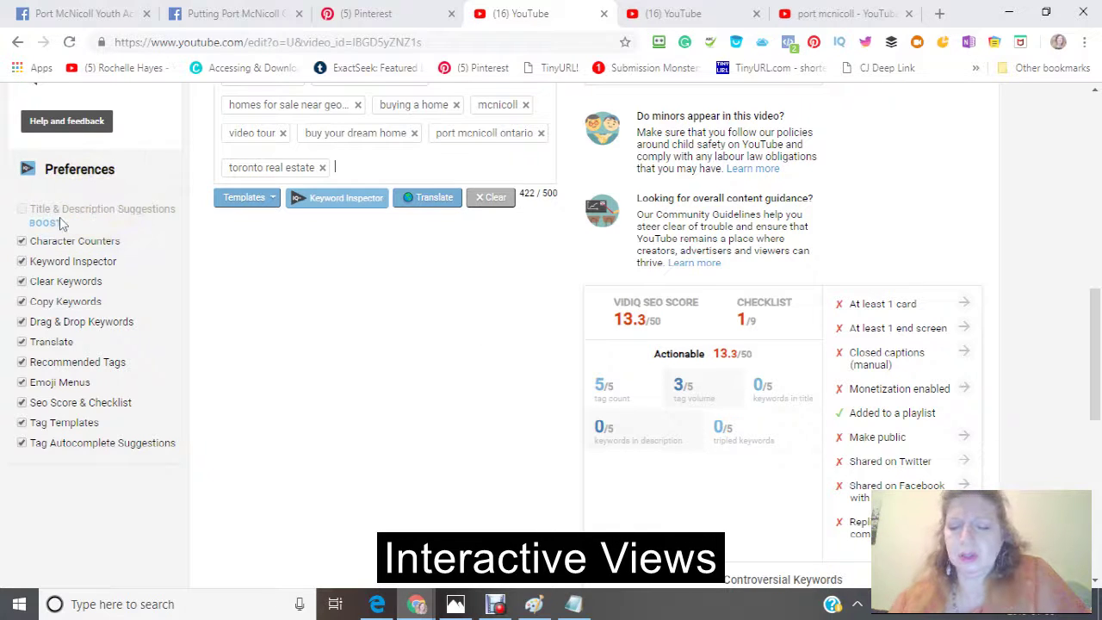
key("BackSpace")
key("BackSpace")
key("BackSpace")
key("BackSpace")
key("BackSpace")
key("BackSpace")
key("BackSpace")
key("BackSpace")
key("BackSpace")
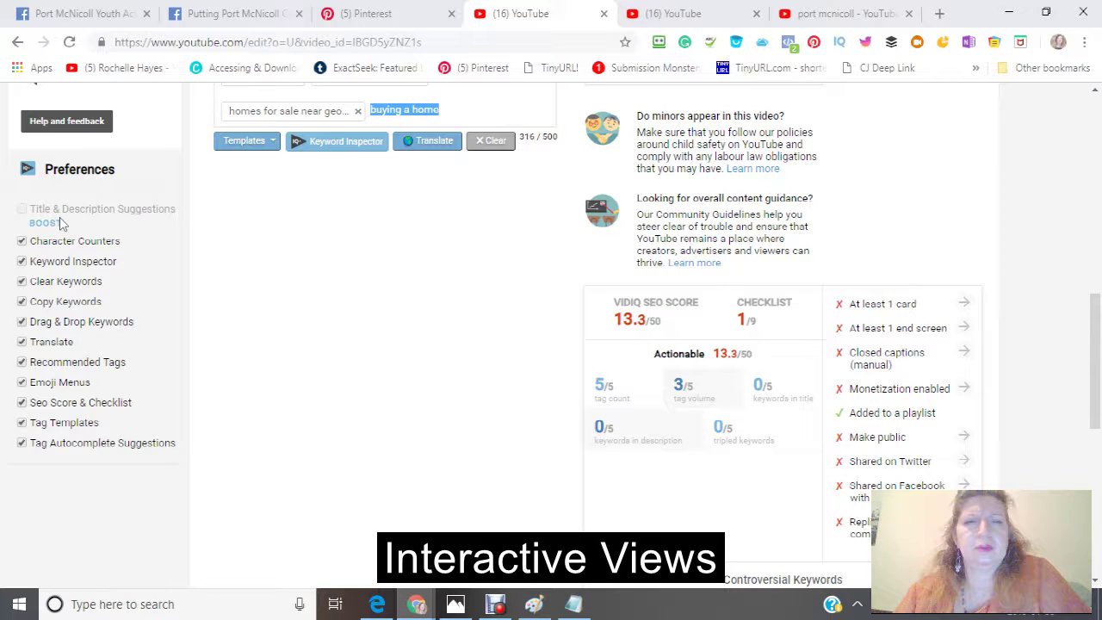
key("BackSpace")
key("BackSpace")
key("BackSpace")
key("BackSpace")
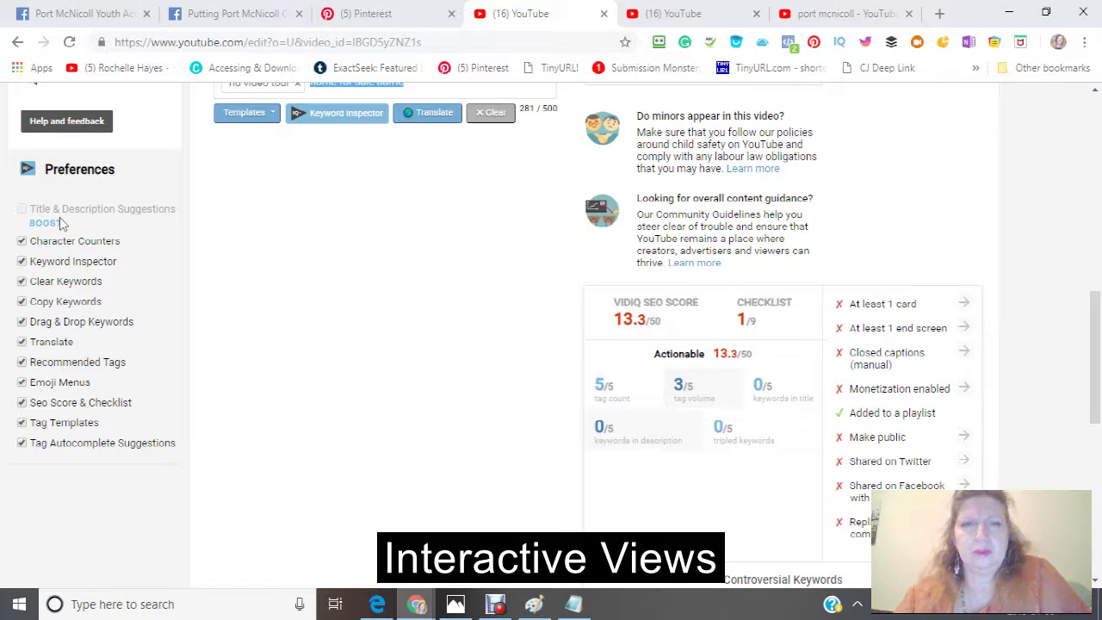
key("BackSpace")
key("BackSpace")
key("BackSpace")
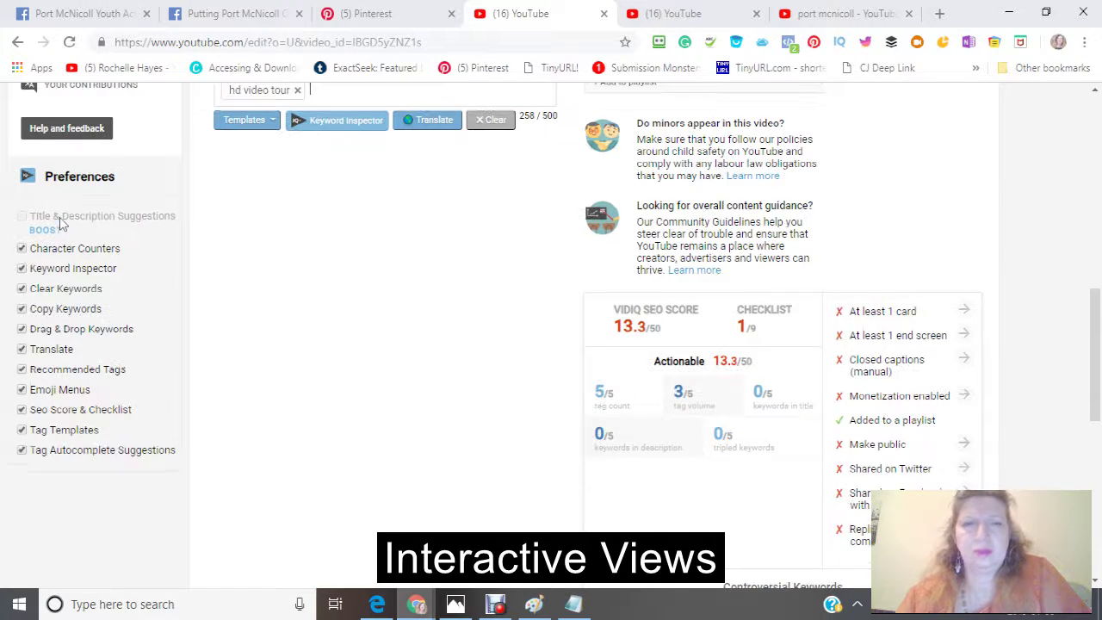
scroll(291, 254, "up", 5)
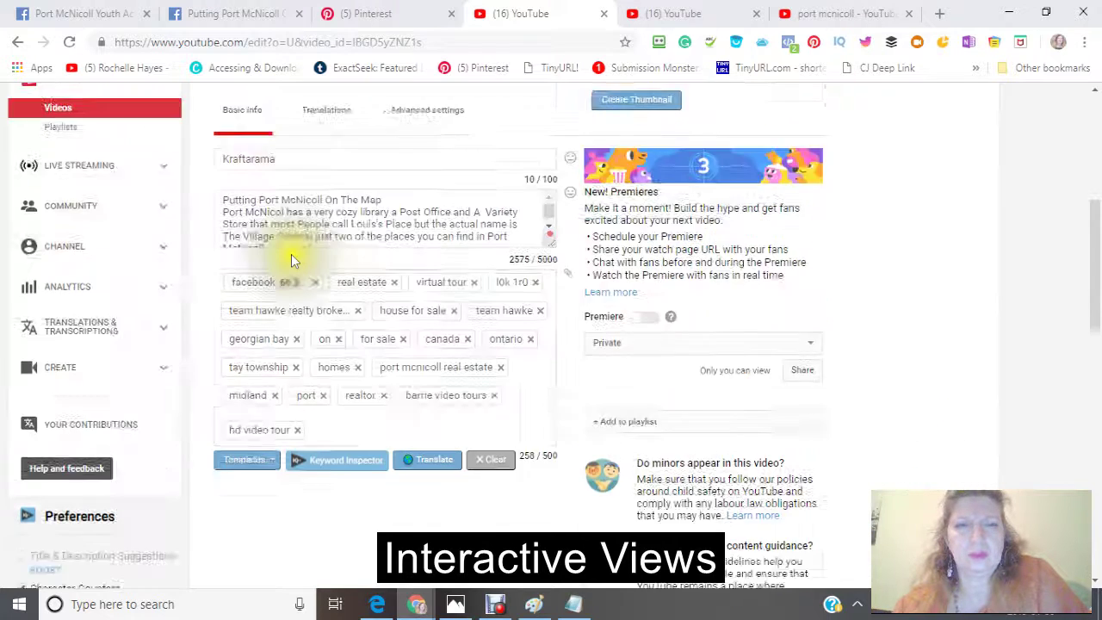
scroll(292, 254, "down", 2)
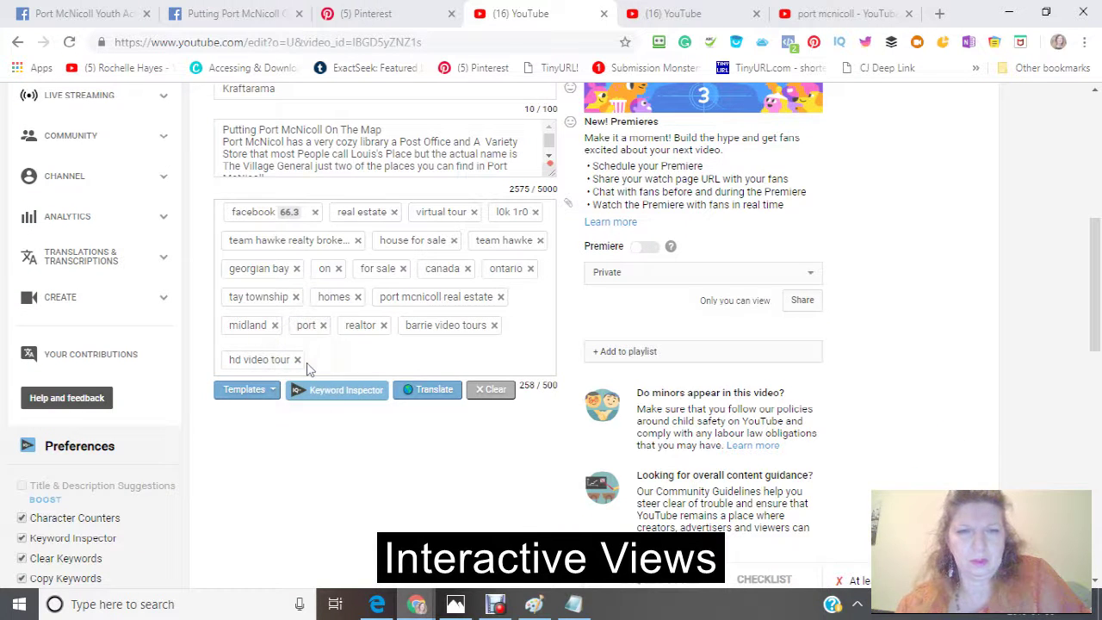
Copy all tags from the "Putting Port McNicoll On The Map" edit page, append them to Kraftarama's tags and save the changes
left_click(694, 15)
scroll(465, 342, "down", 1)
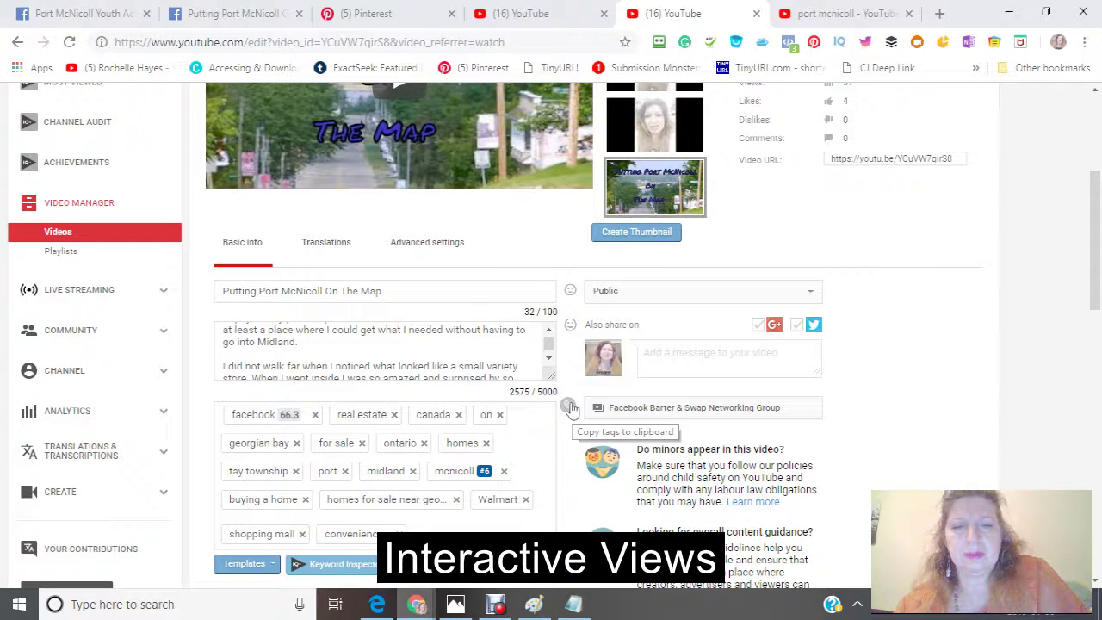
left_click(570, 406)
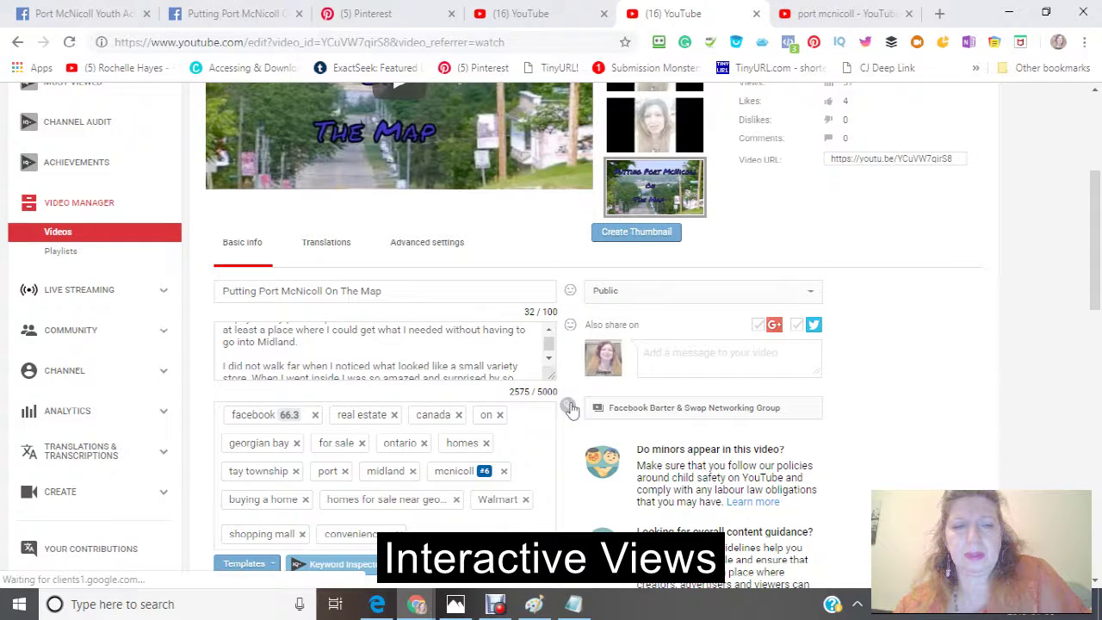
left_click(556, 16)
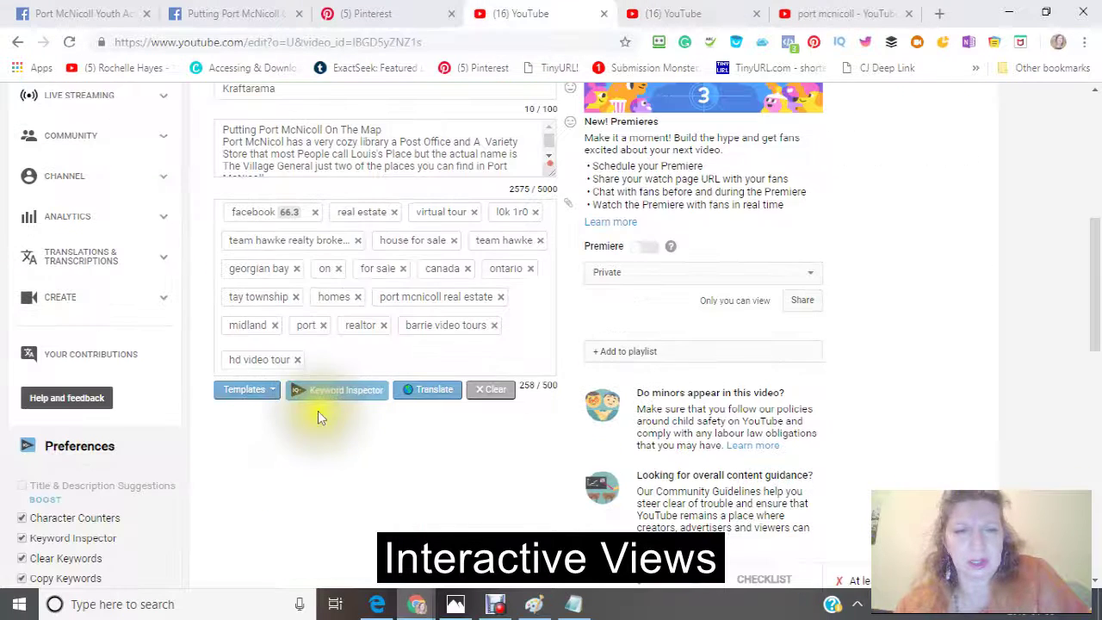
right_click(321, 357)
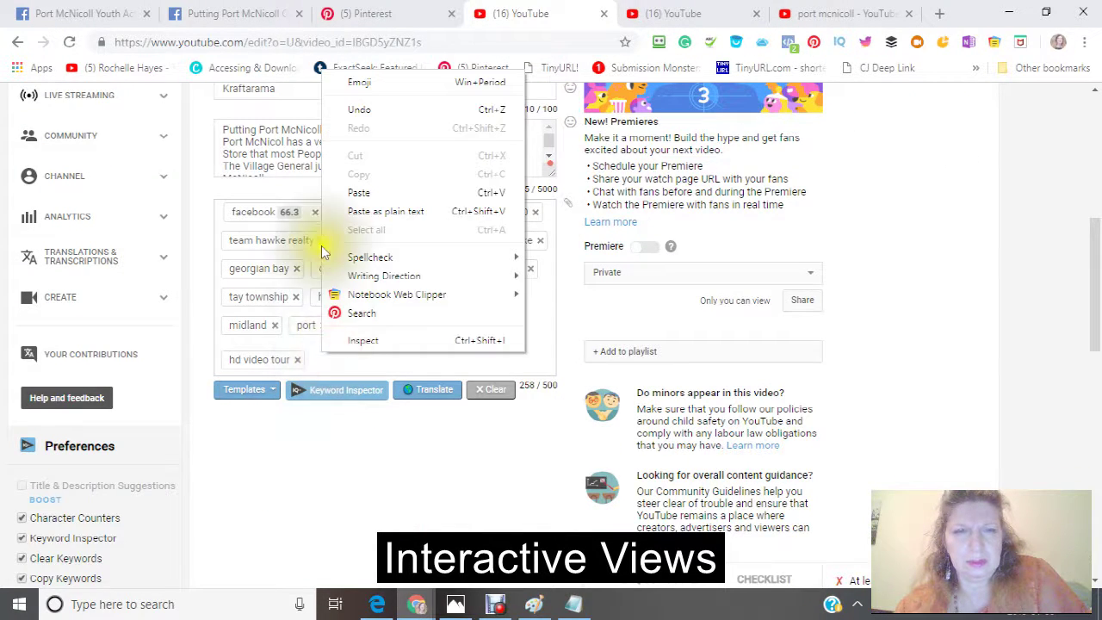
left_click(351, 193)
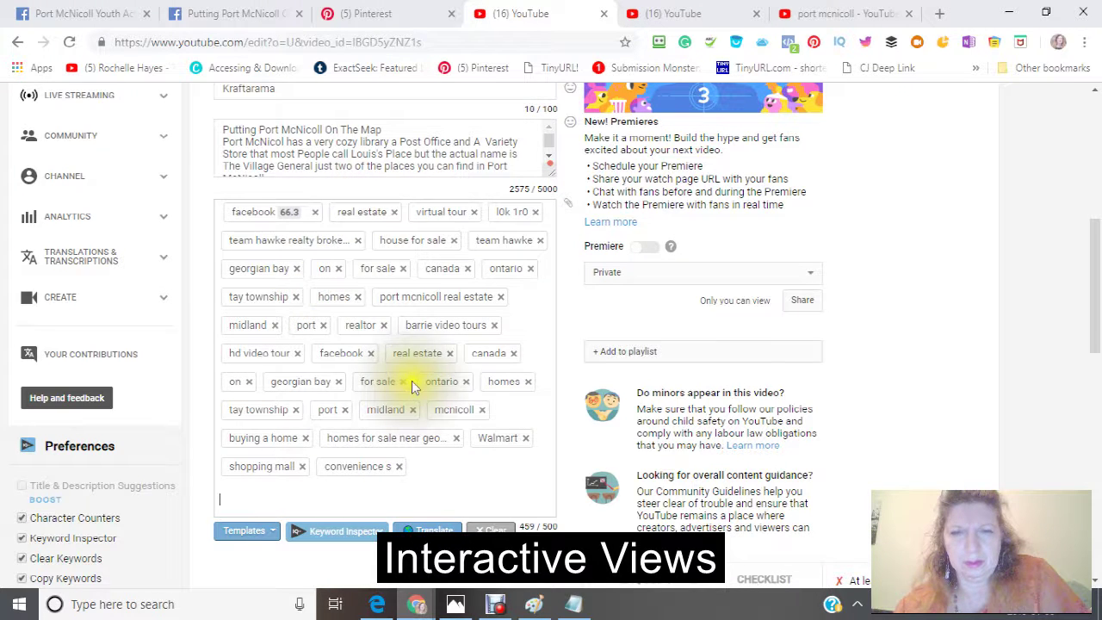
scroll(412, 382, "down", 1)
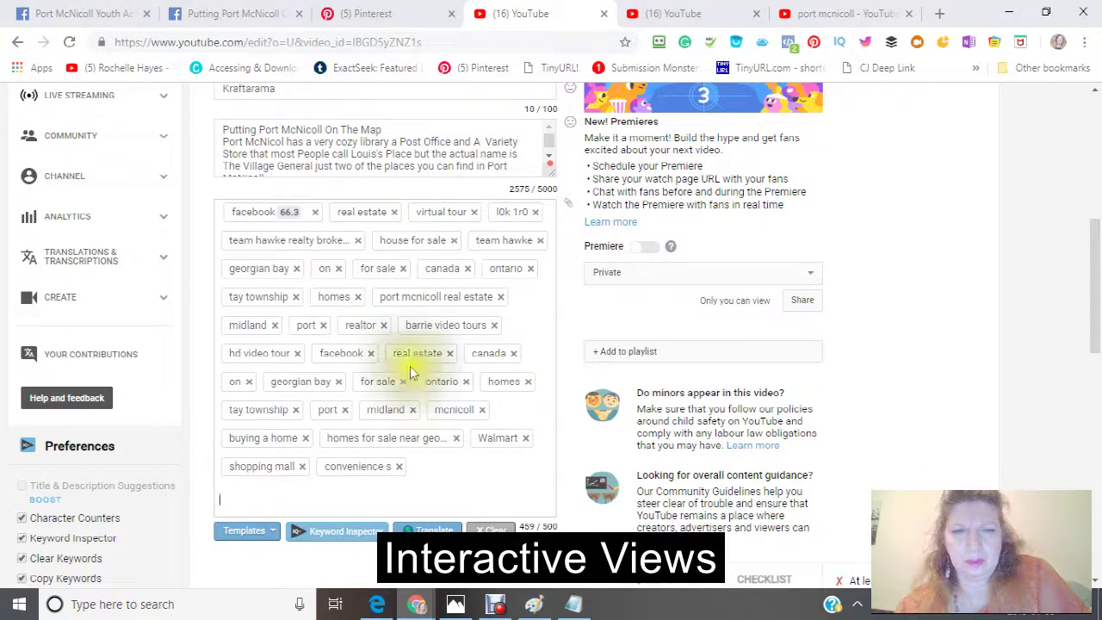
scroll(410, 362, "up", 5)
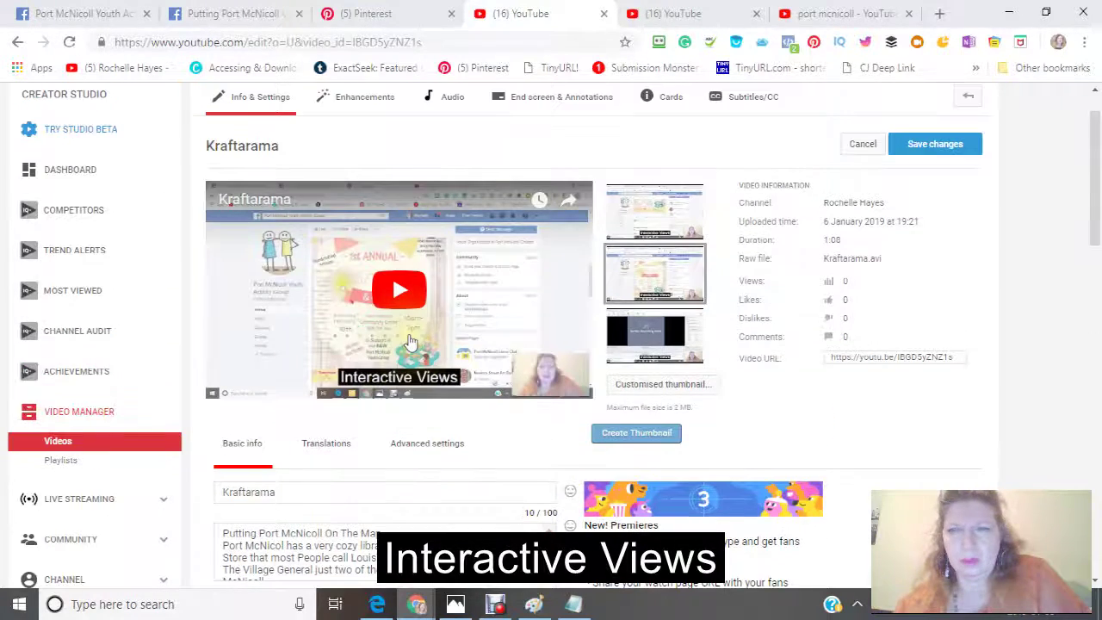
left_click(935, 148)
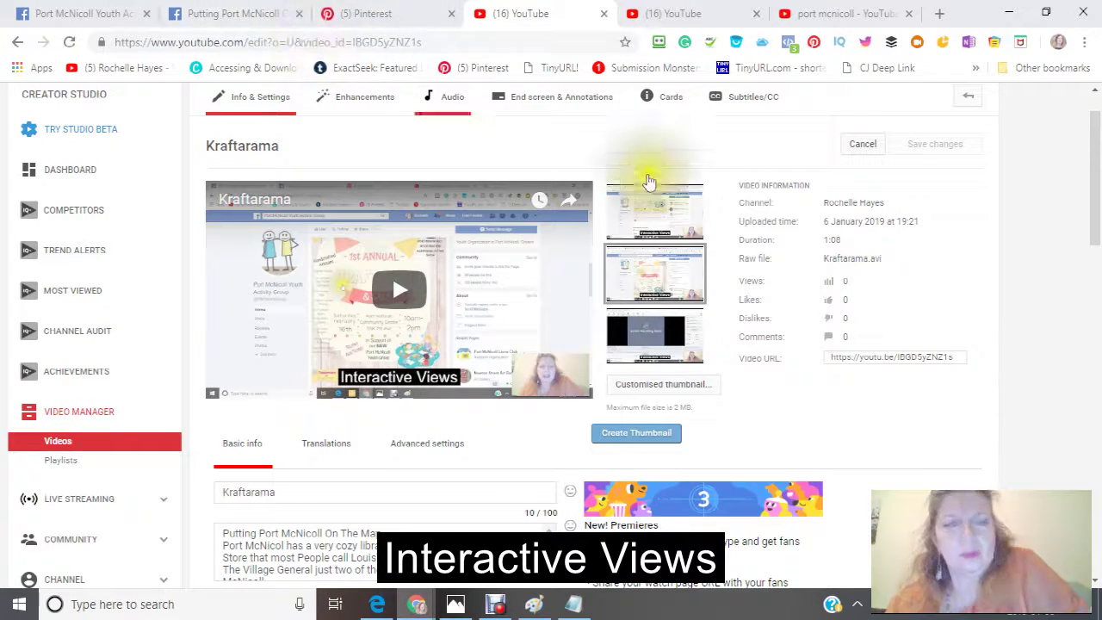
Replace the video title "Kraftarama" with the description's first line, "Putting Port McNicoll On The Map"
scroll(561, 228, "down", 5)
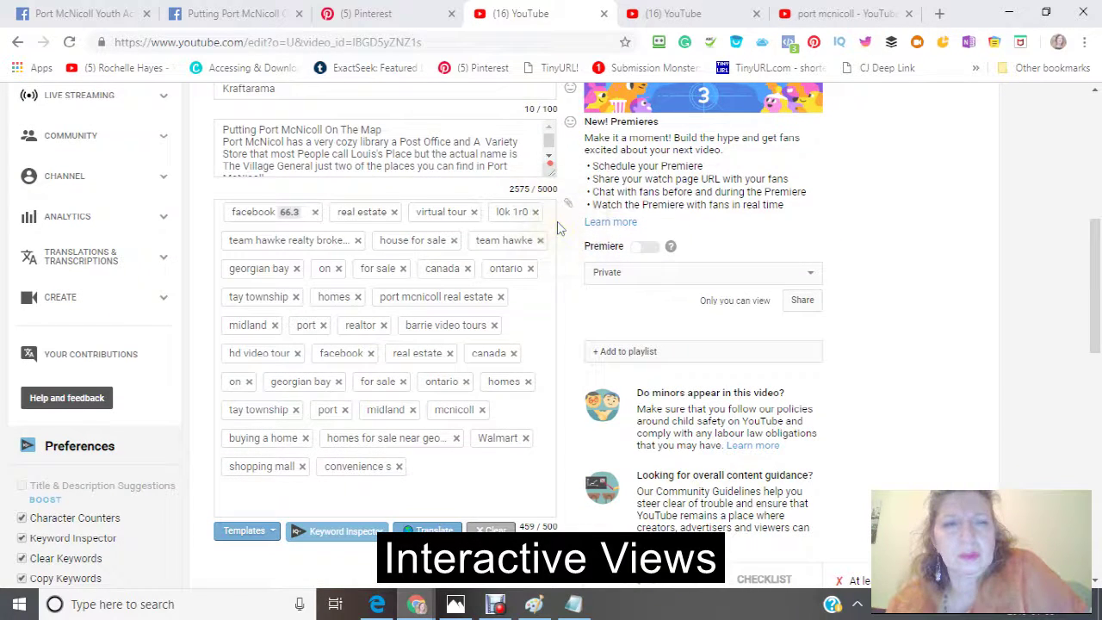
left_click(375, 130)
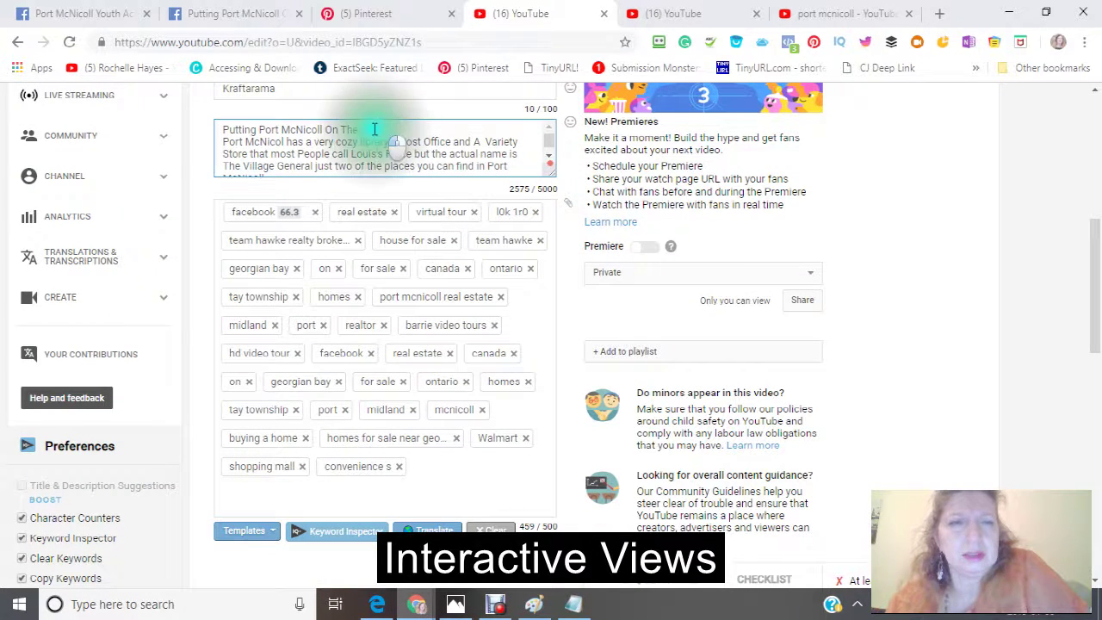
left_click_drag(379, 129, 191, 129)
right_click(288, 131)
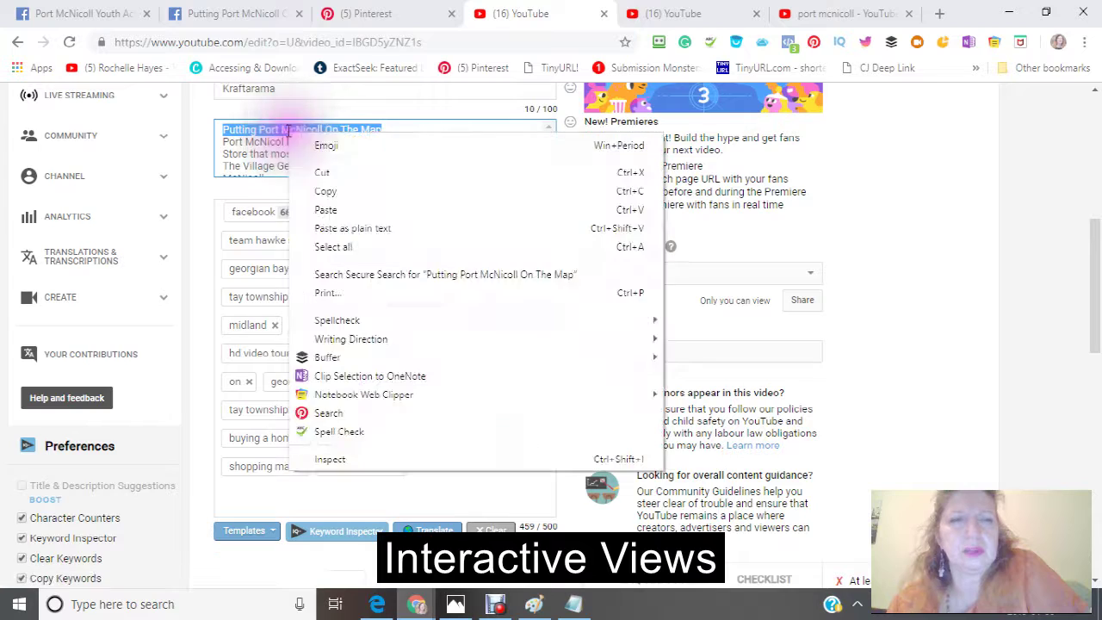
left_click(324, 191)
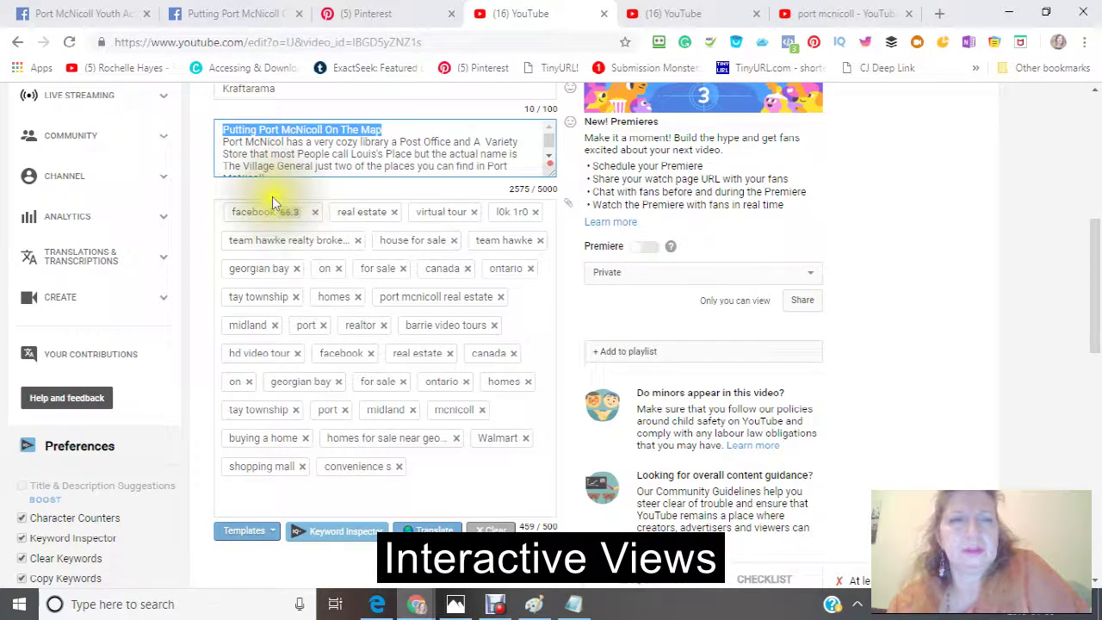
scroll(272, 196, "up", 3)
left_click_drag(295, 356, 167, 353)
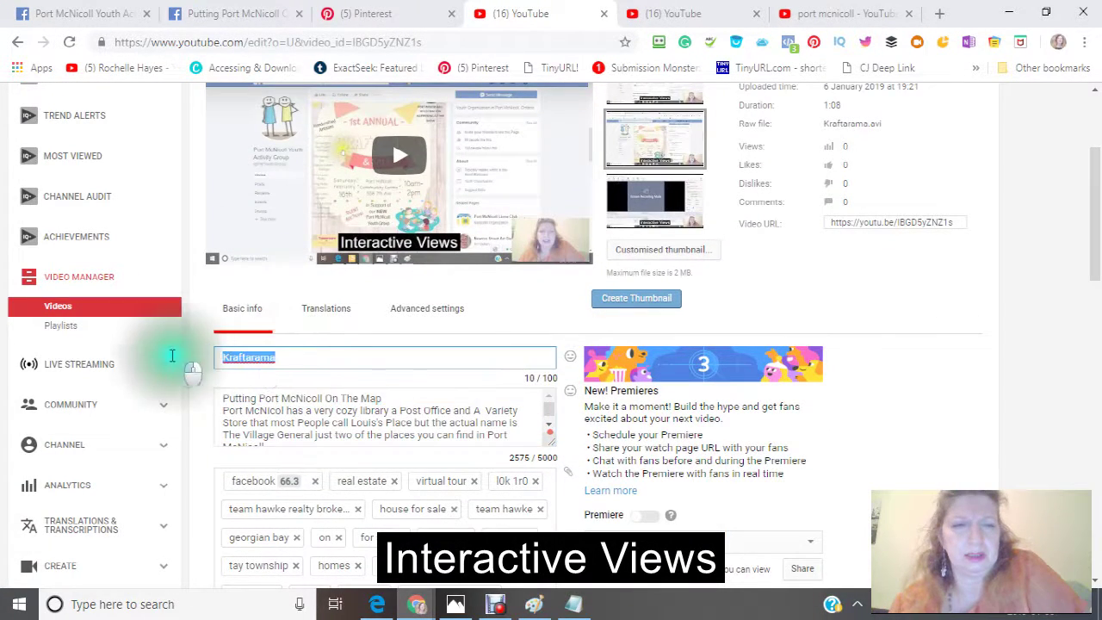
right_click(221, 354)
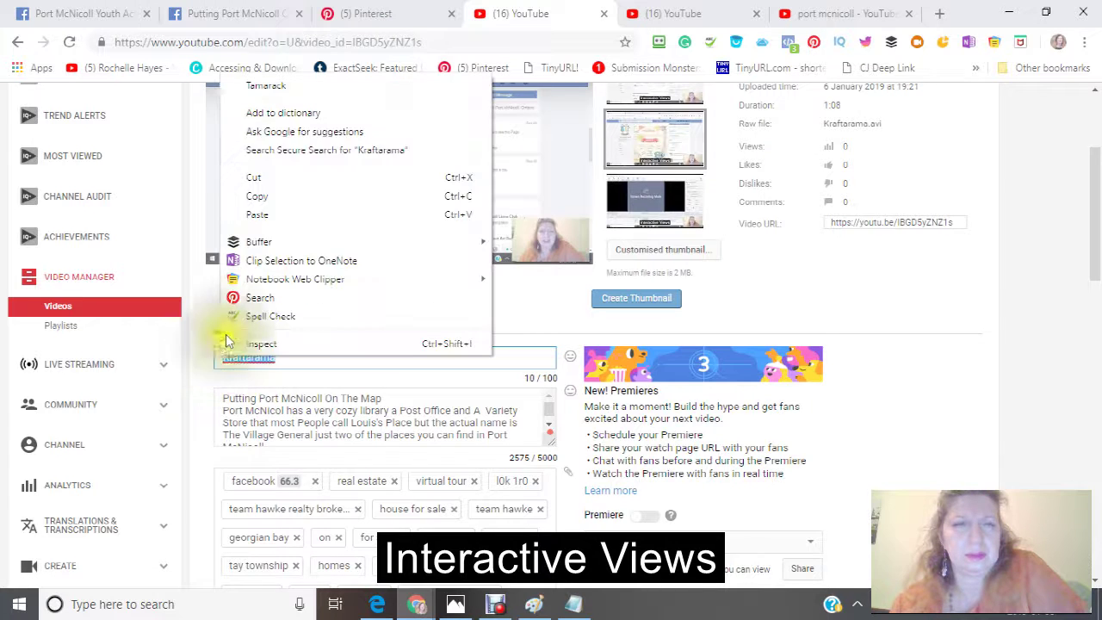
left_click(250, 215)
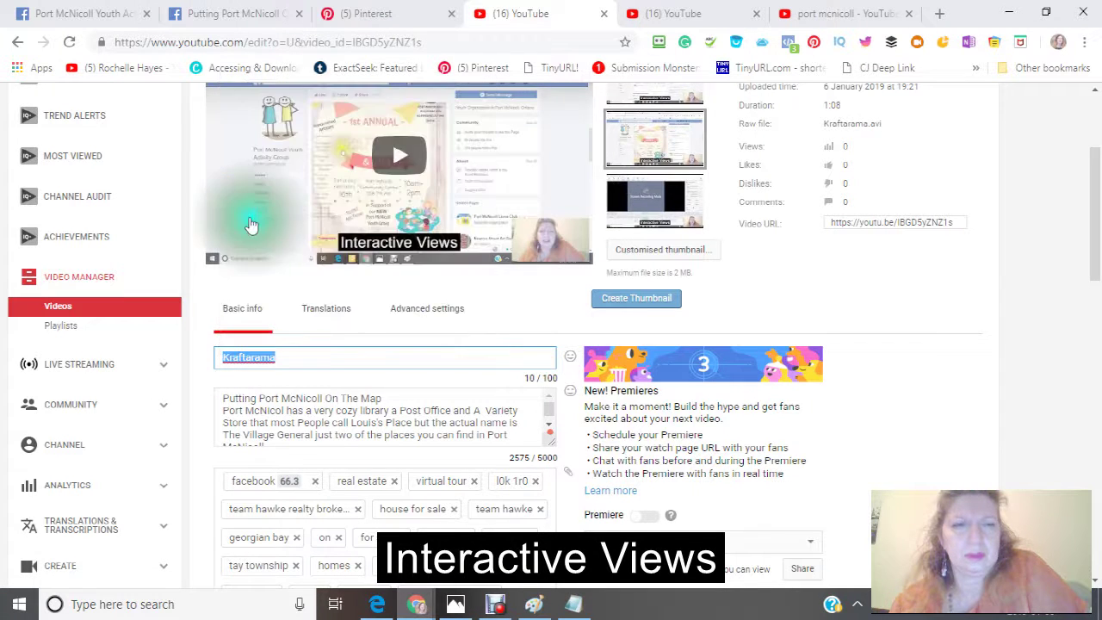
Save the title change and check the video's tags and vidIQ SEO score
scroll(271, 264, "up", 3)
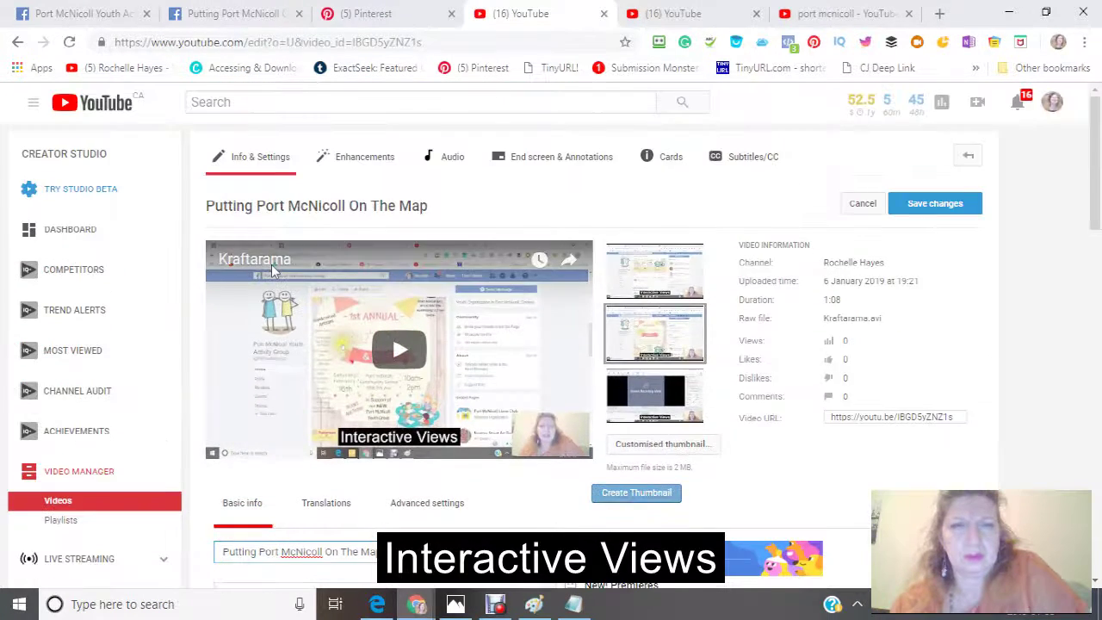
scroll(273, 270, "down", 3)
scroll(273, 269, "down", 5)
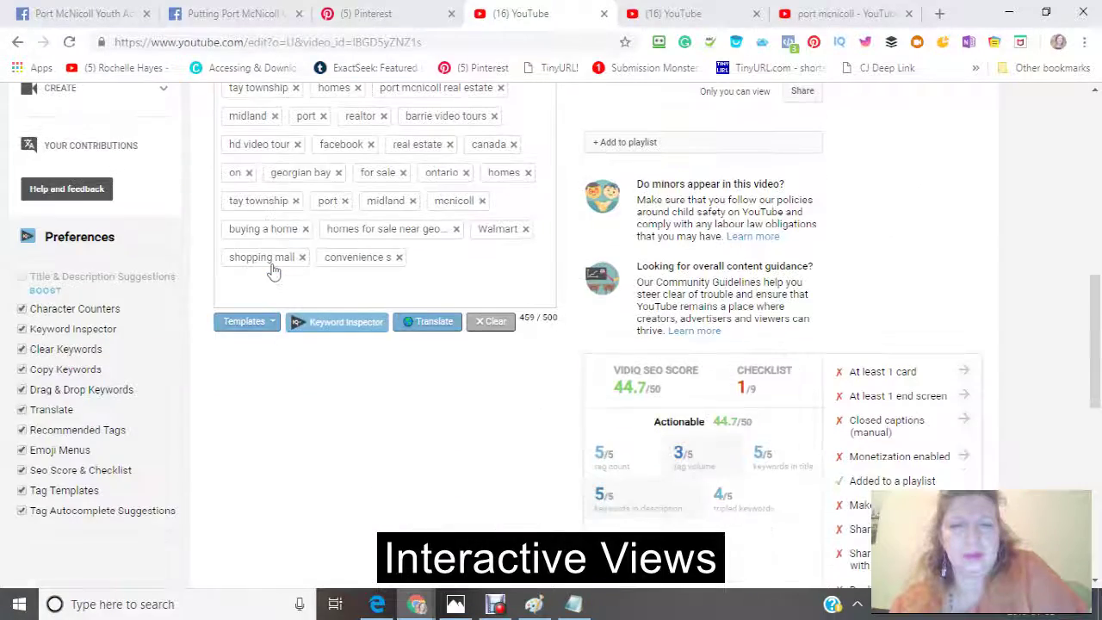
scroll(273, 269, "up", 10)
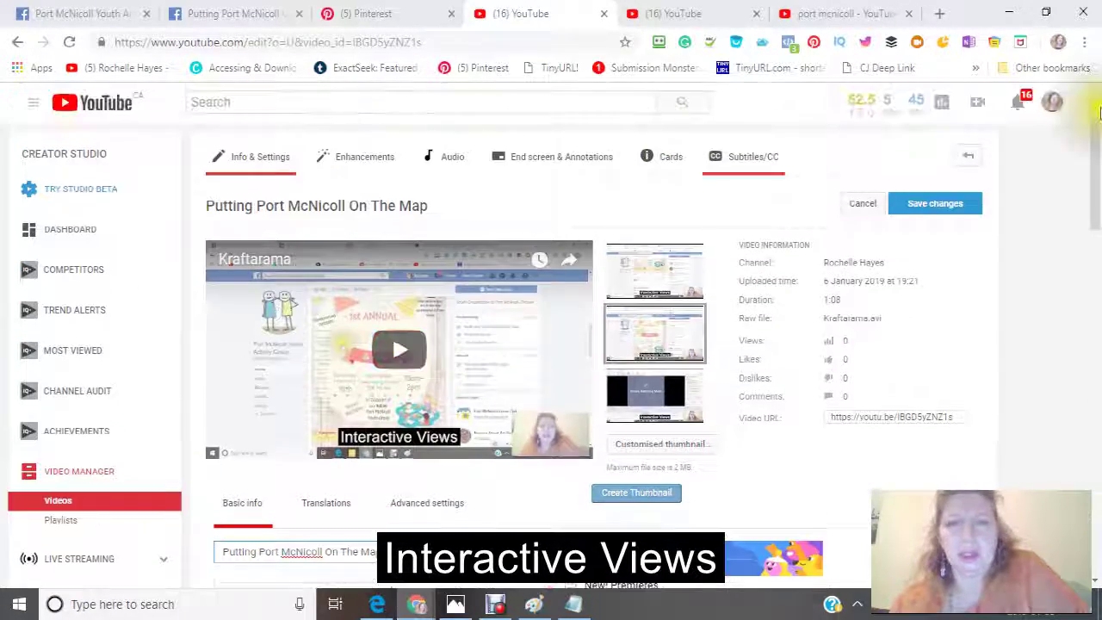
left_click(973, 211)
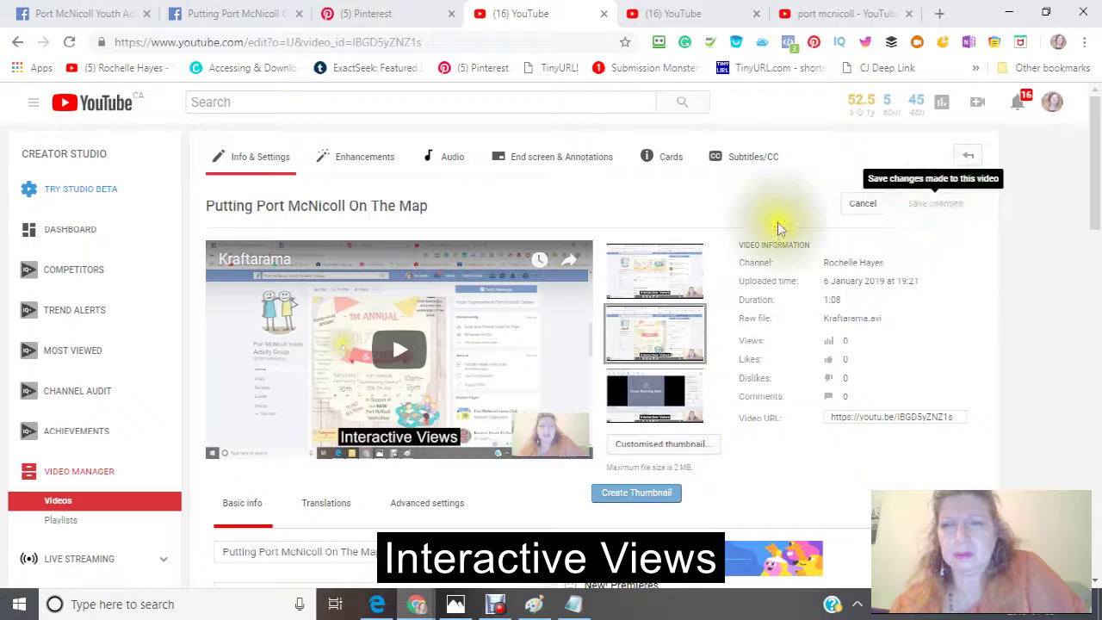
scroll(388, 272, "down", 5)
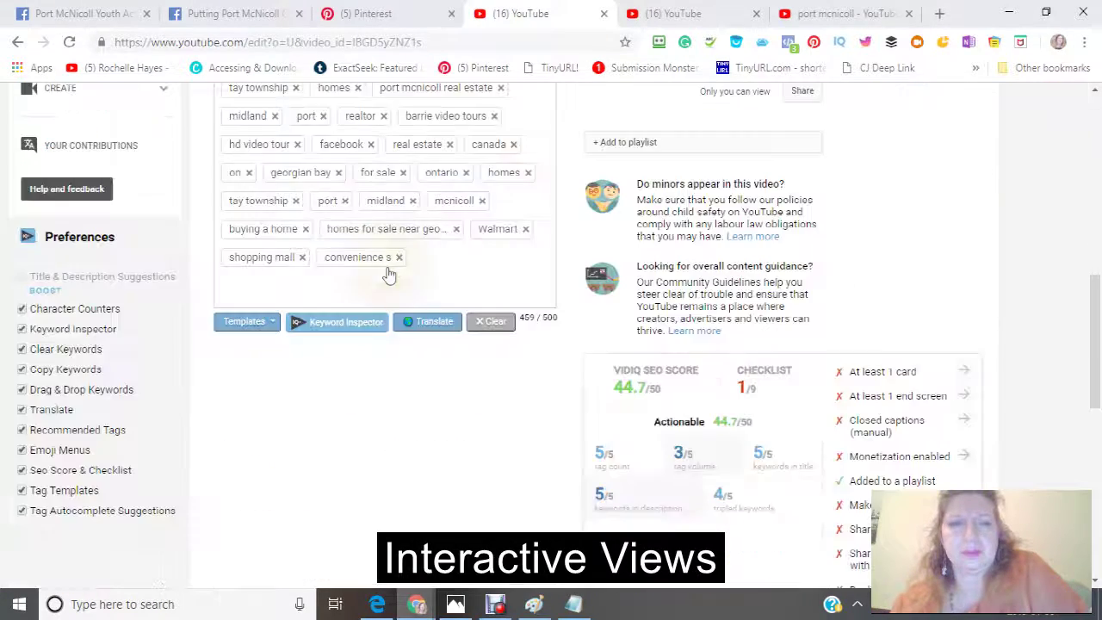
scroll(388, 275, "down", 3)
scroll(386, 276, "up", 10)
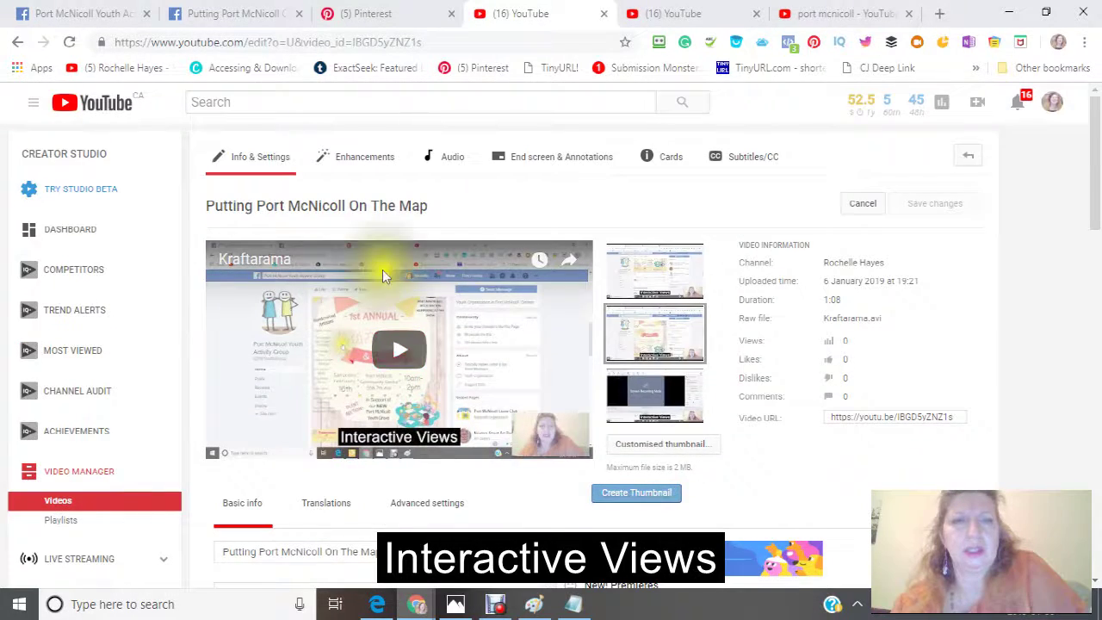
Open the vidIQ thumbnail editor for the video and start choosing another image file as the thumbnail background
scroll(383, 270, "down", 3)
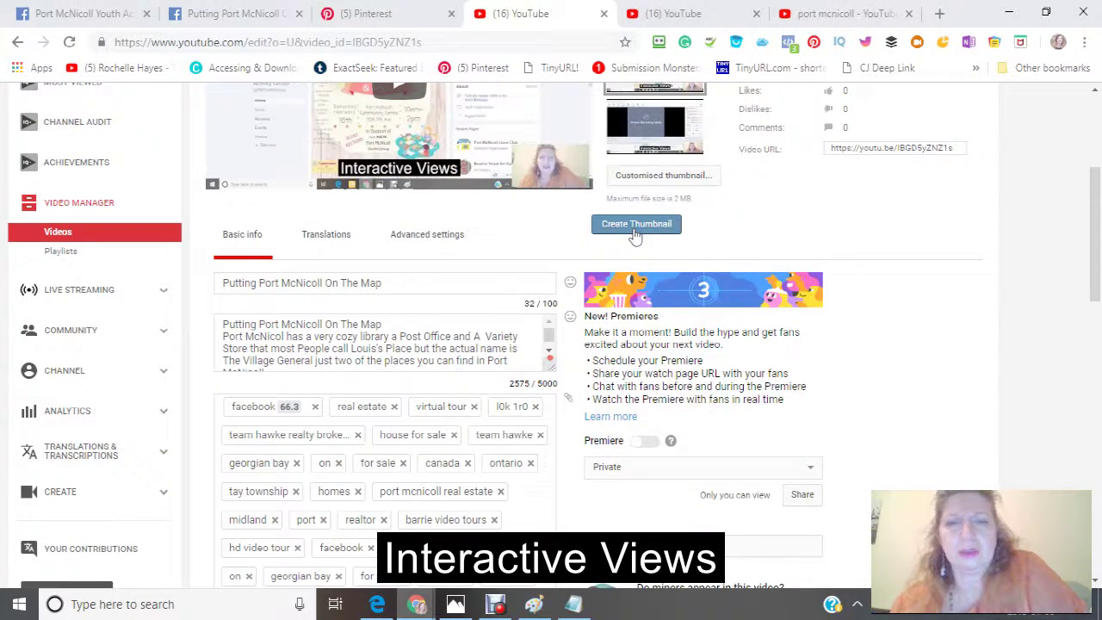
left_click(635, 234)
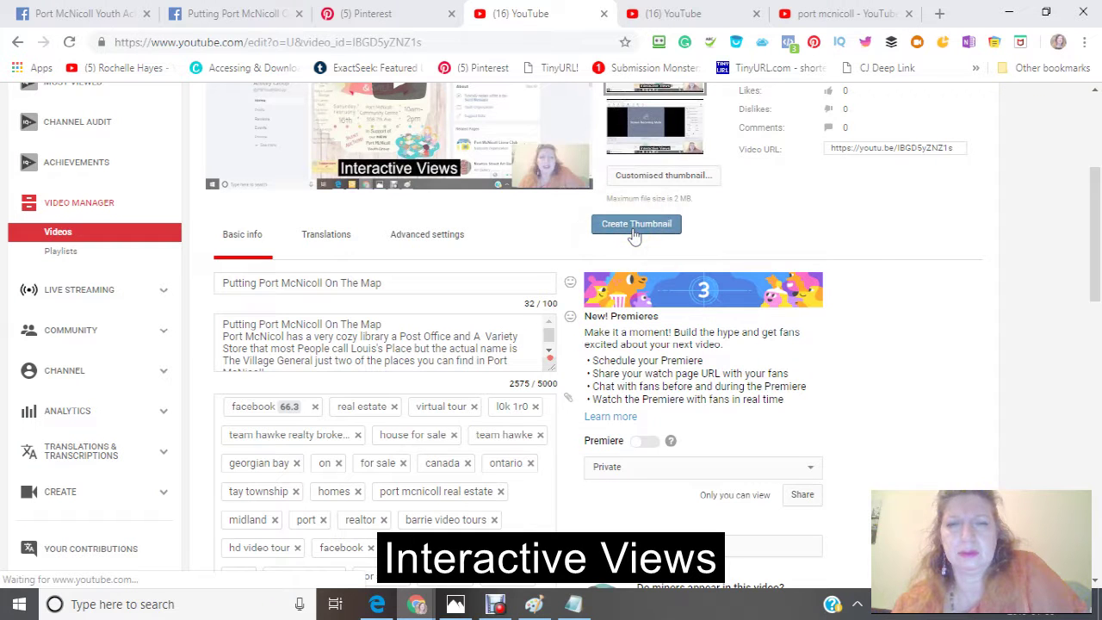
left_click(622, 225)
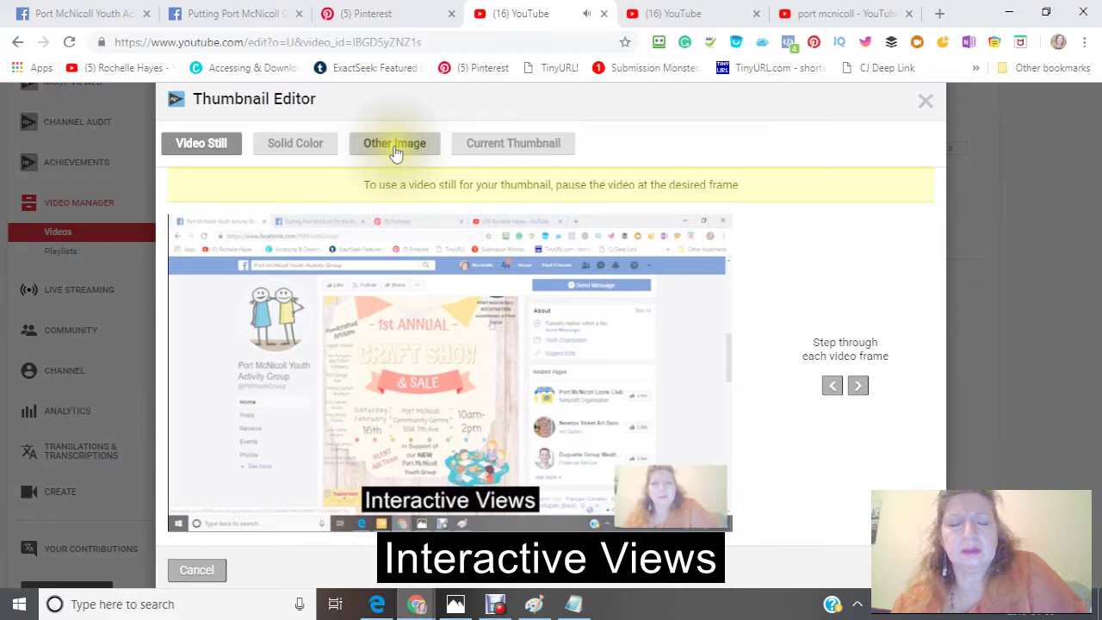
left_click(396, 147)
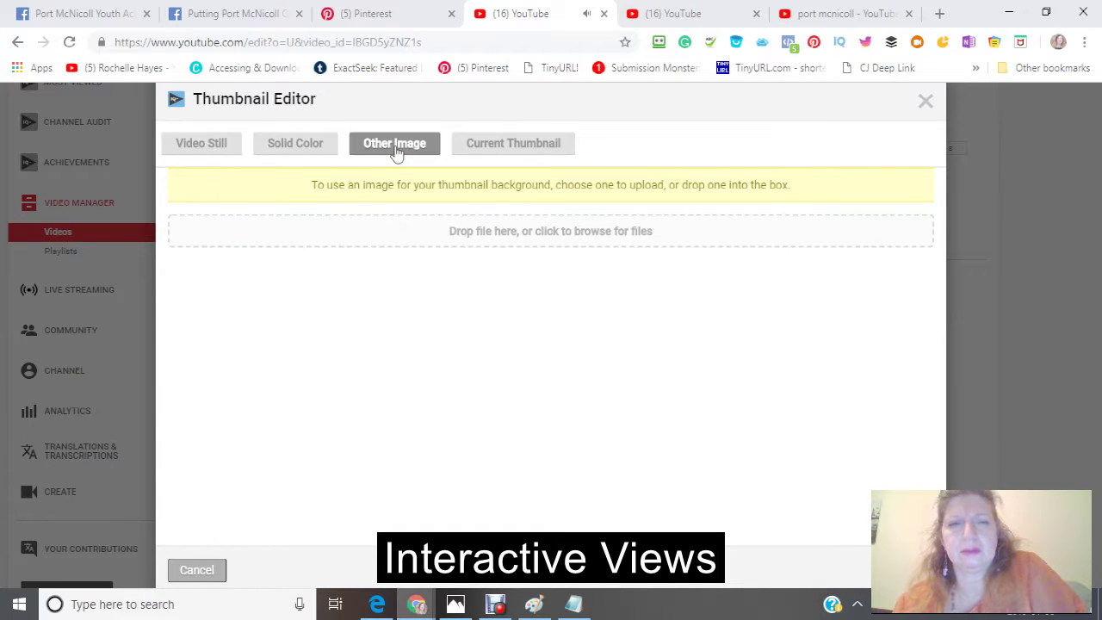
left_click(512, 239)
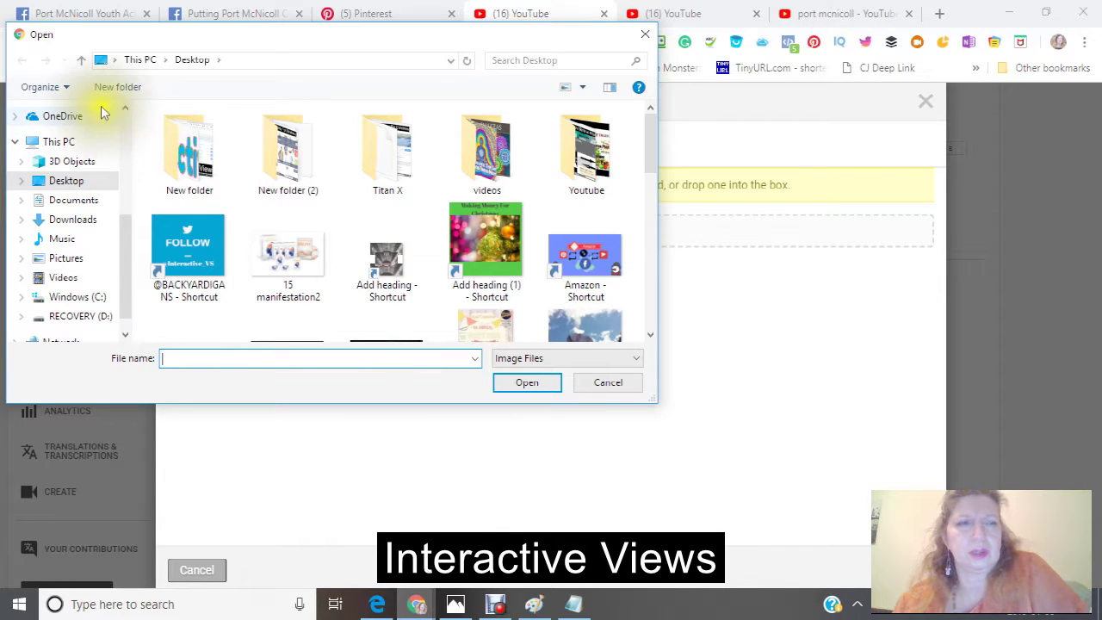
Look through the Pictures folder for a suitable thumbnail background image
left_click(61, 260)
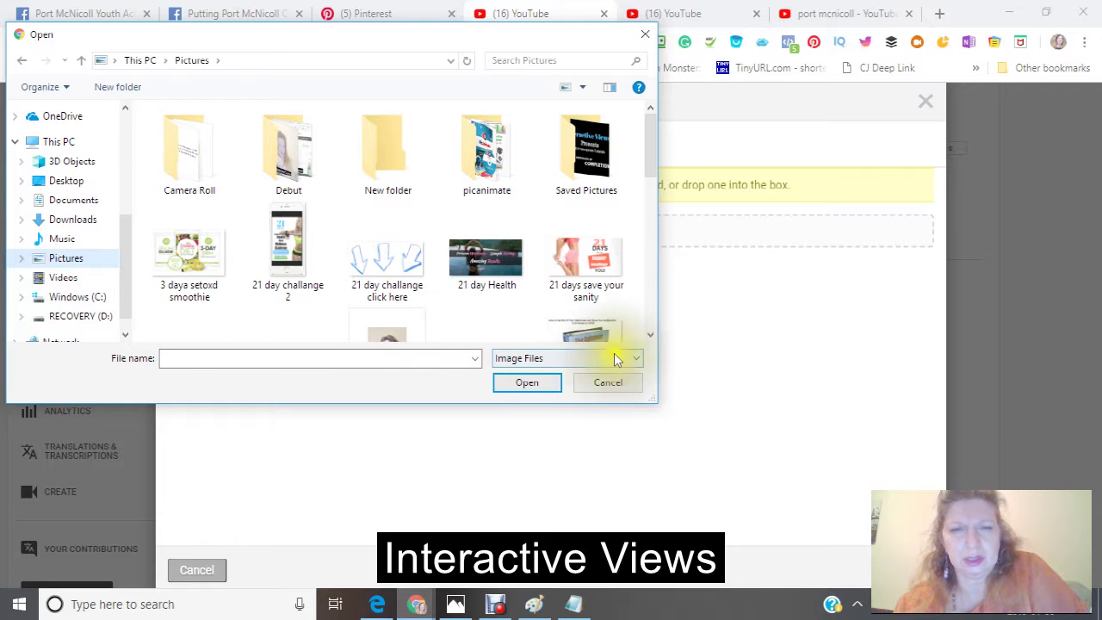
left_click(650, 335)
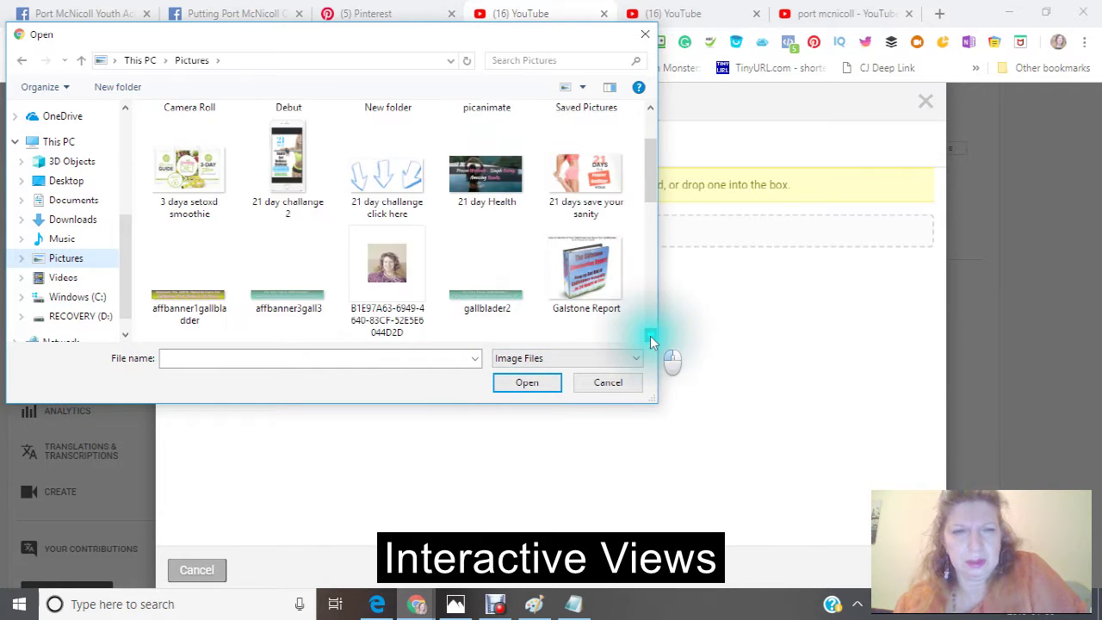
left_click(650, 335)
left_click(651, 336)
left_click(650, 336)
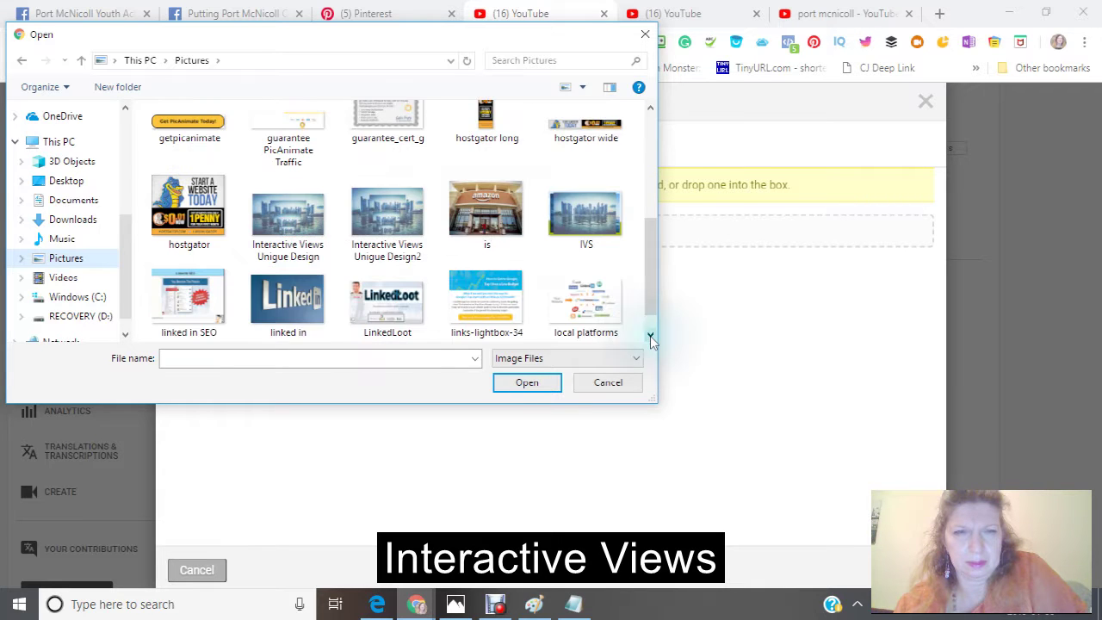
left_click(650, 336)
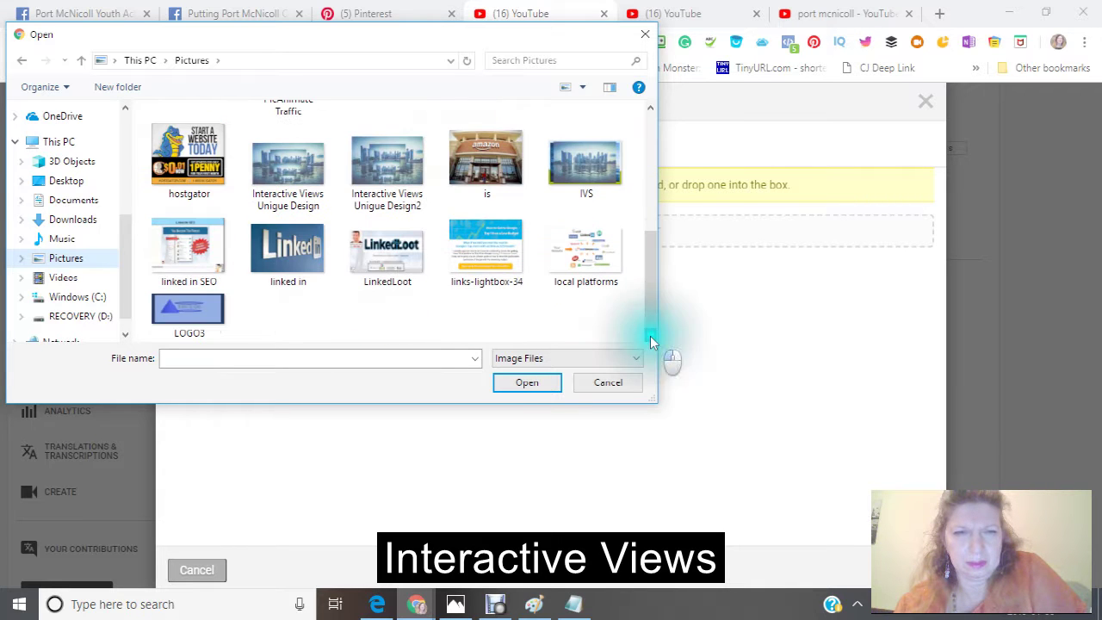
left_click(651, 109)
left_click(651, 109)
left_click(651, 108)
left_click(651, 109)
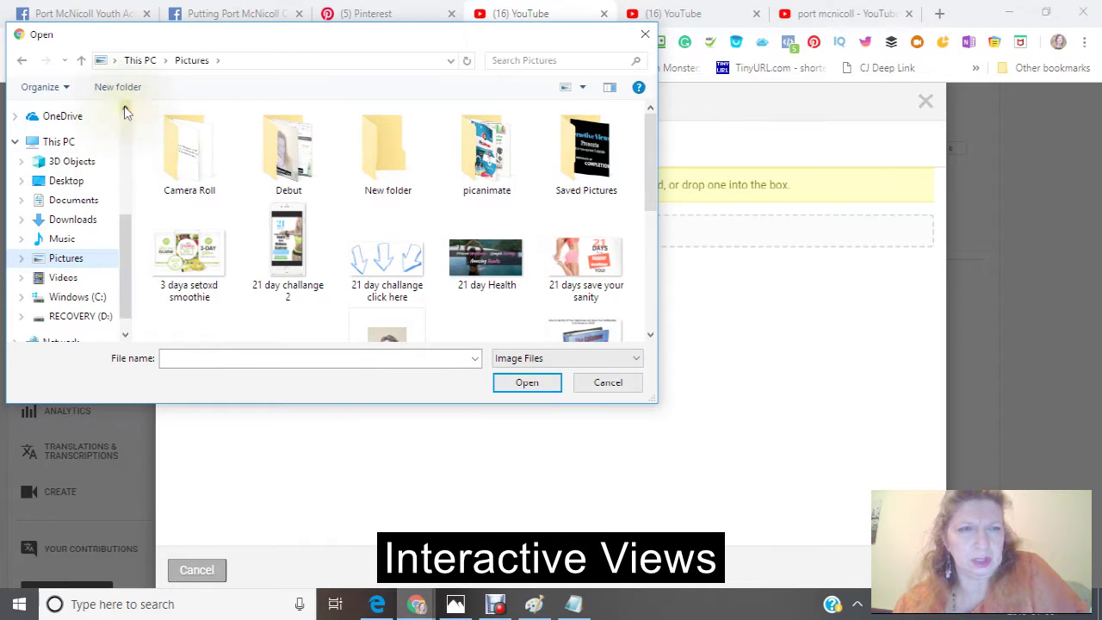
scroll(126, 112, "up", 4)
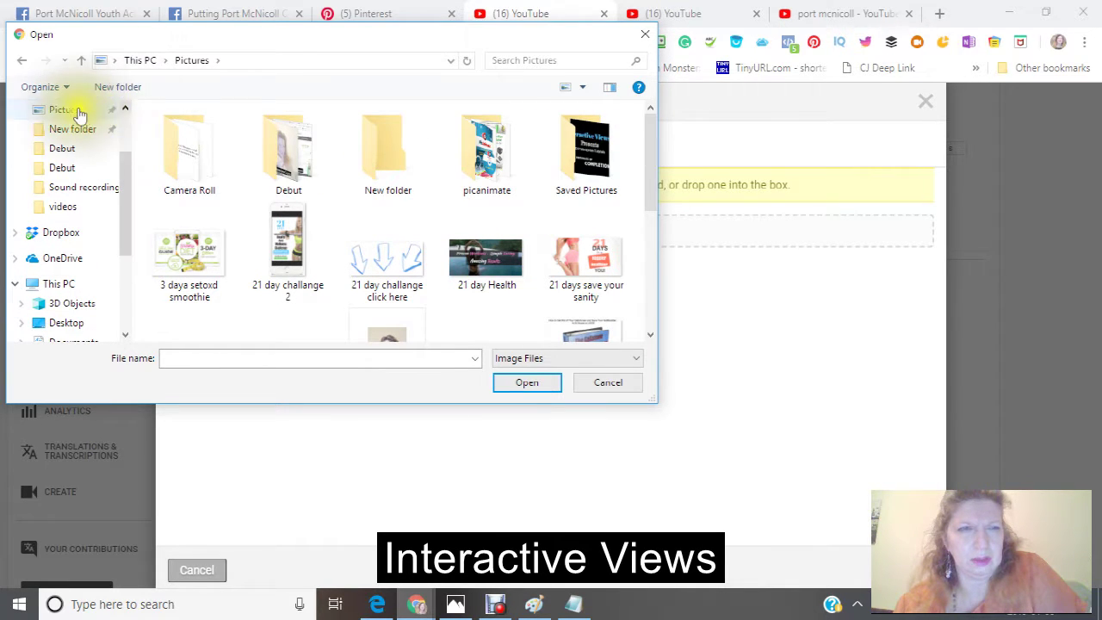
left_click(65, 109)
left_click(57, 110)
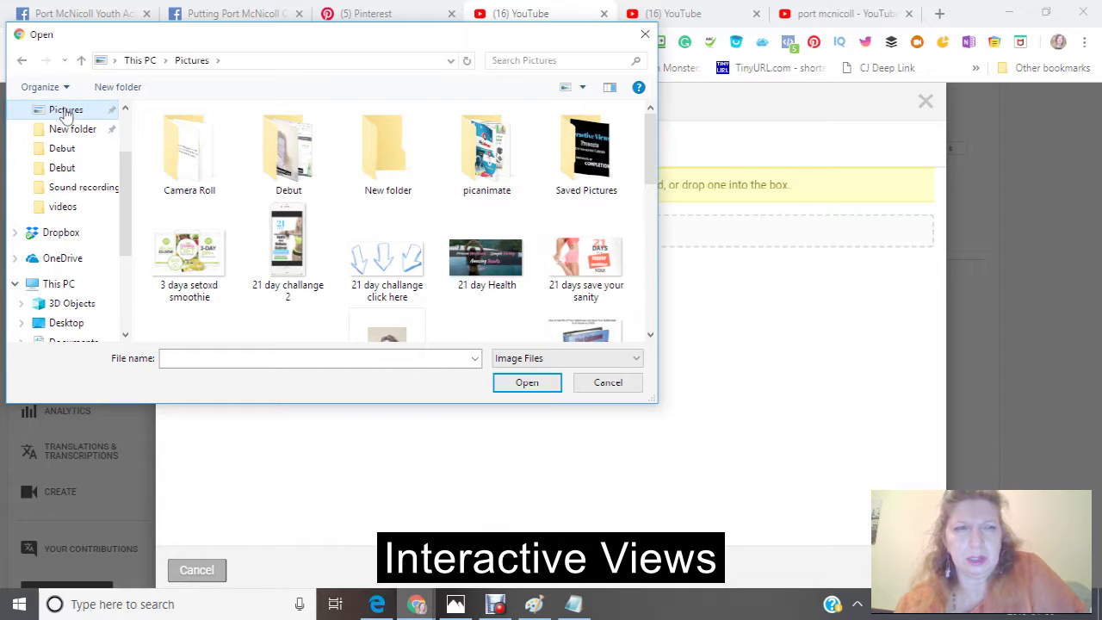
left_click(125, 108)
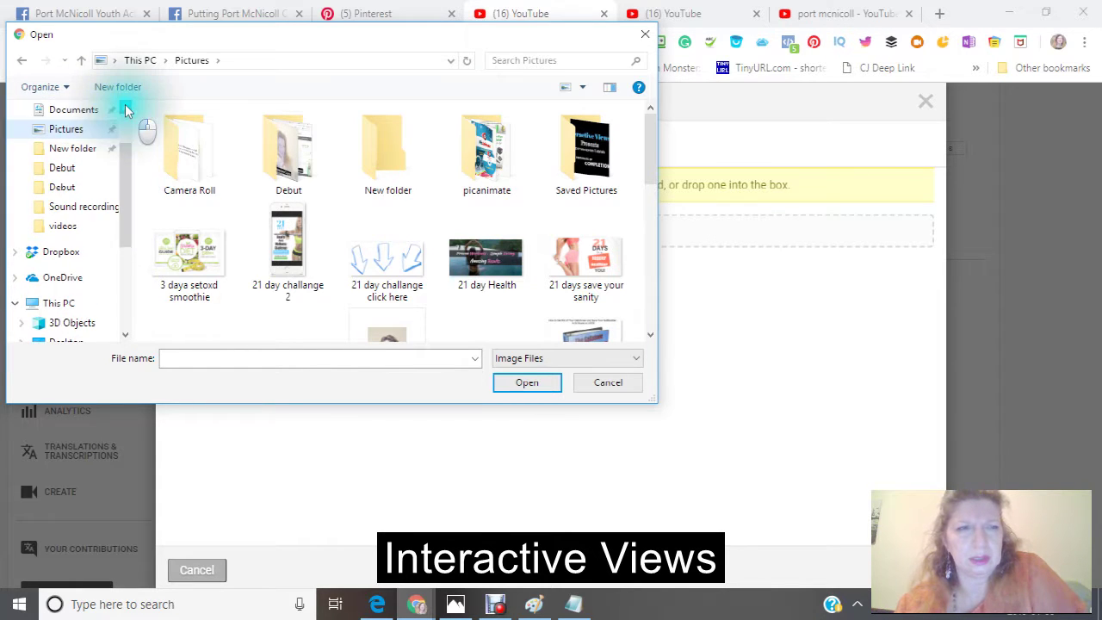
scroll(125, 104, "up", 1)
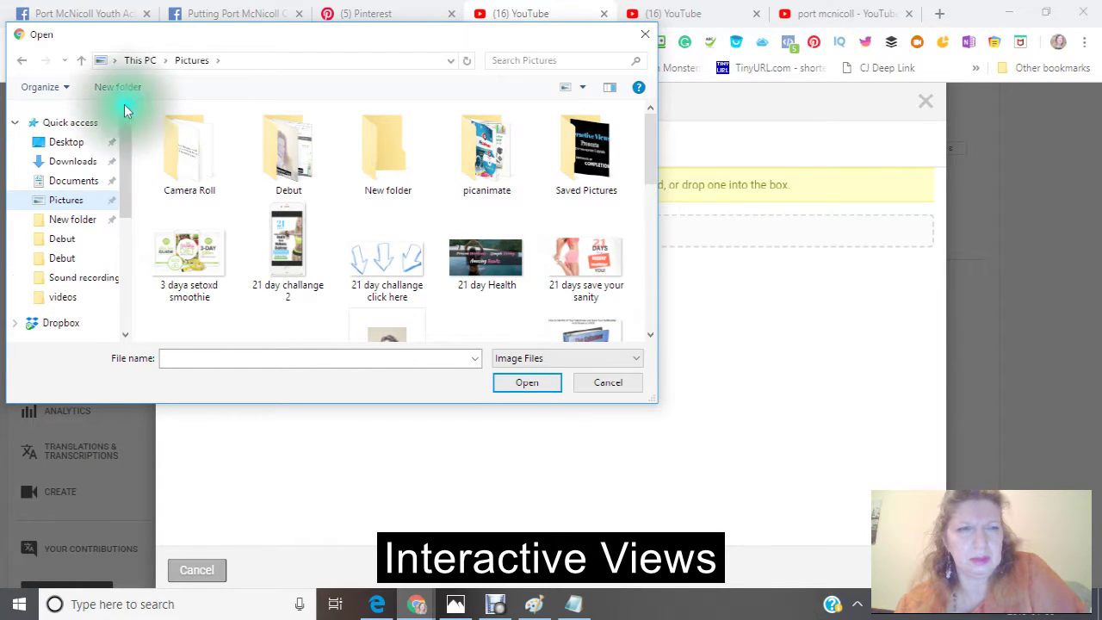
Switch the file chooser to Quick access and display its files as large icons
left_click(83, 126)
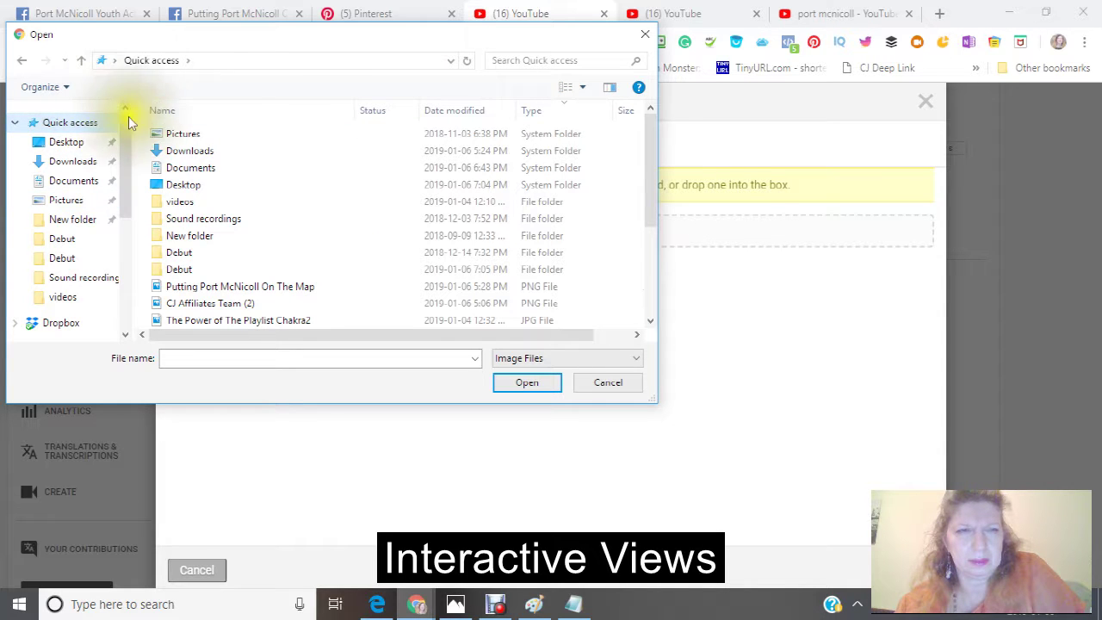
left_click(608, 89)
left_click(582, 89)
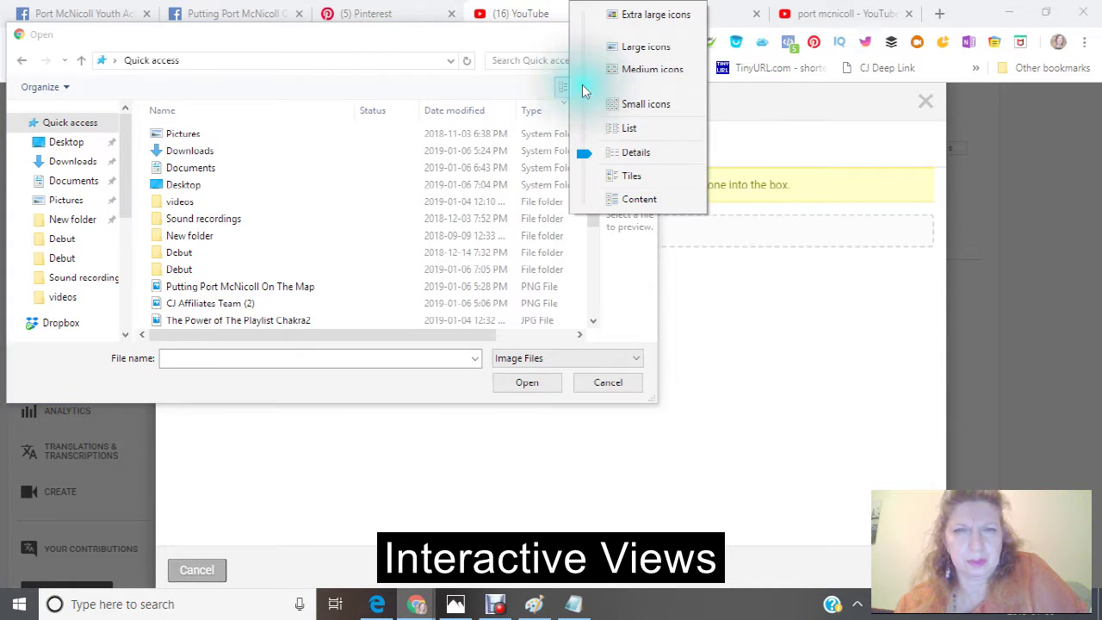
left_click(614, 106)
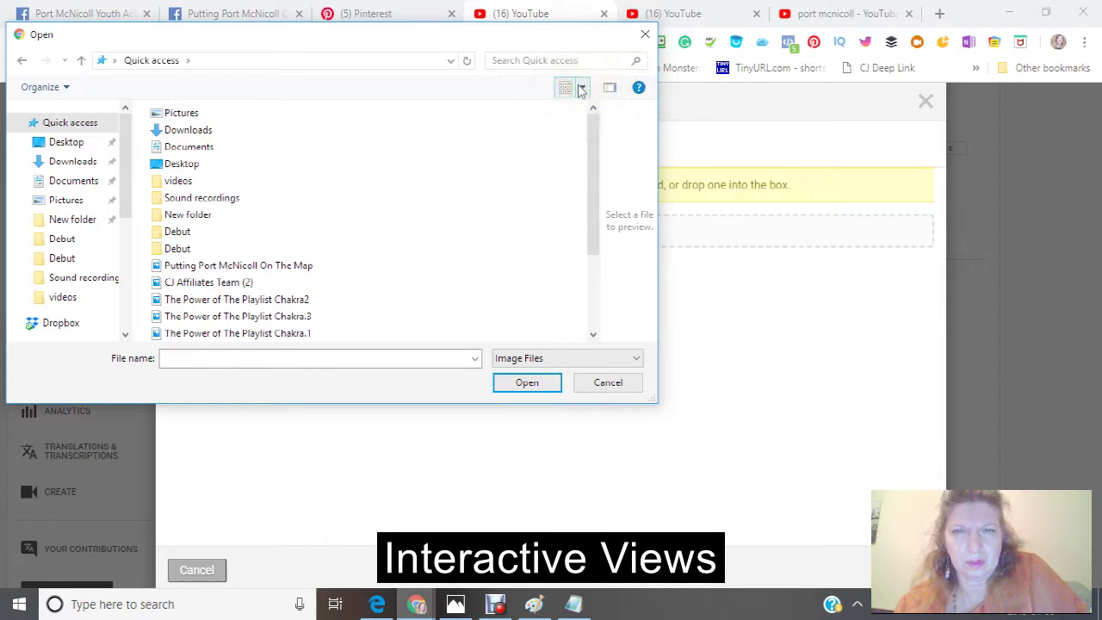
left_click(582, 89)
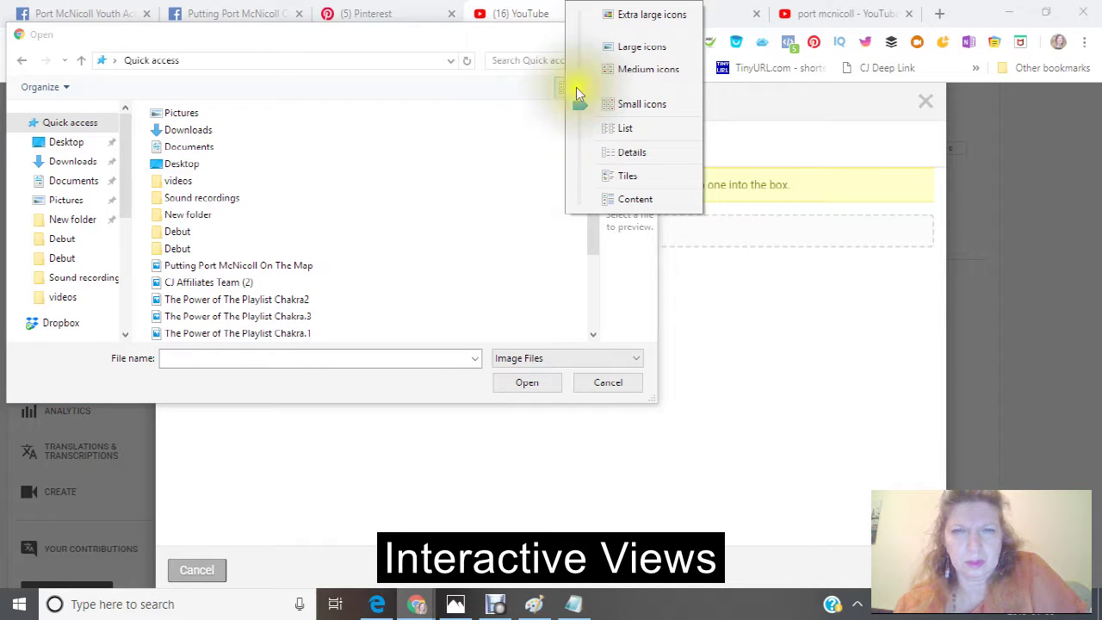
left_click(607, 49)
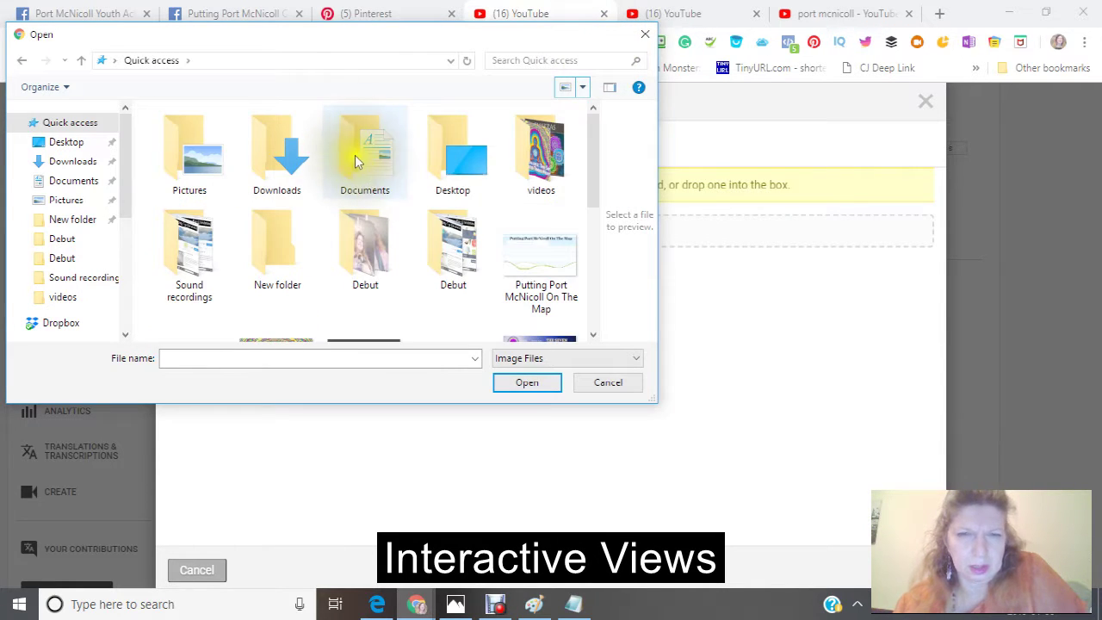
Load the pn3 image as the thumbnail background and continue to the overlay stage
scroll(360, 157, "down", 1)
scroll(360, 156, "down", 1)
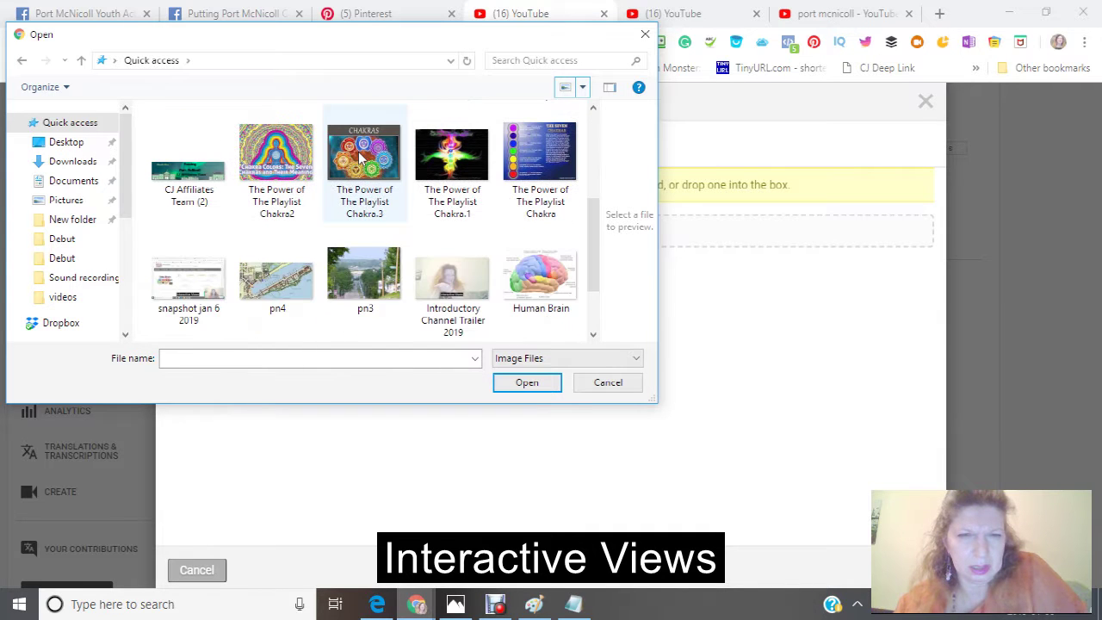
left_click(347, 269)
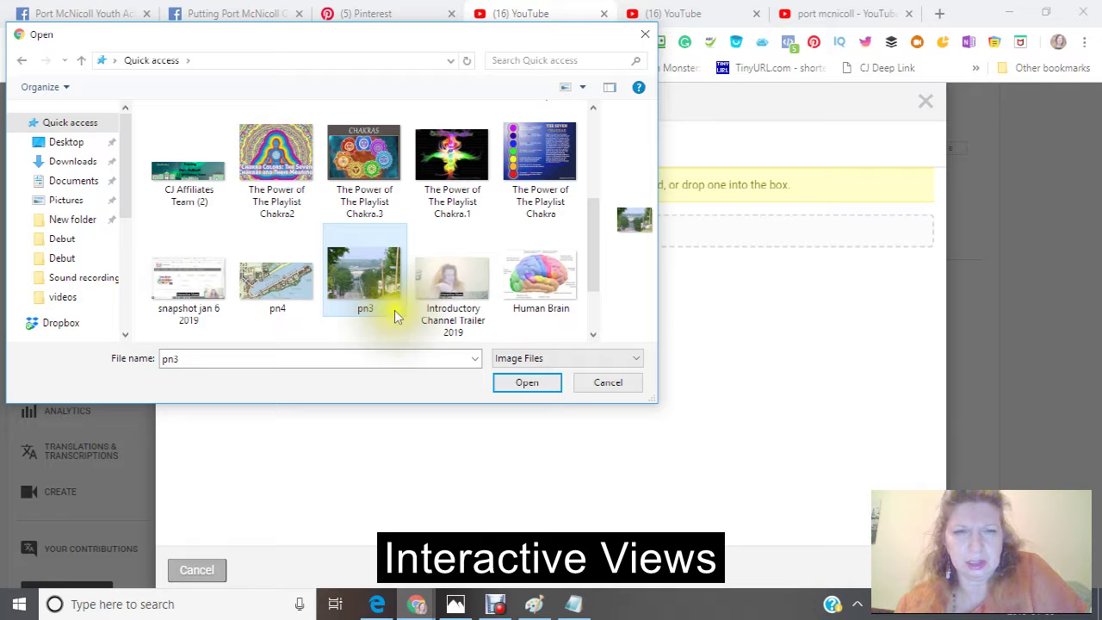
left_click(524, 387)
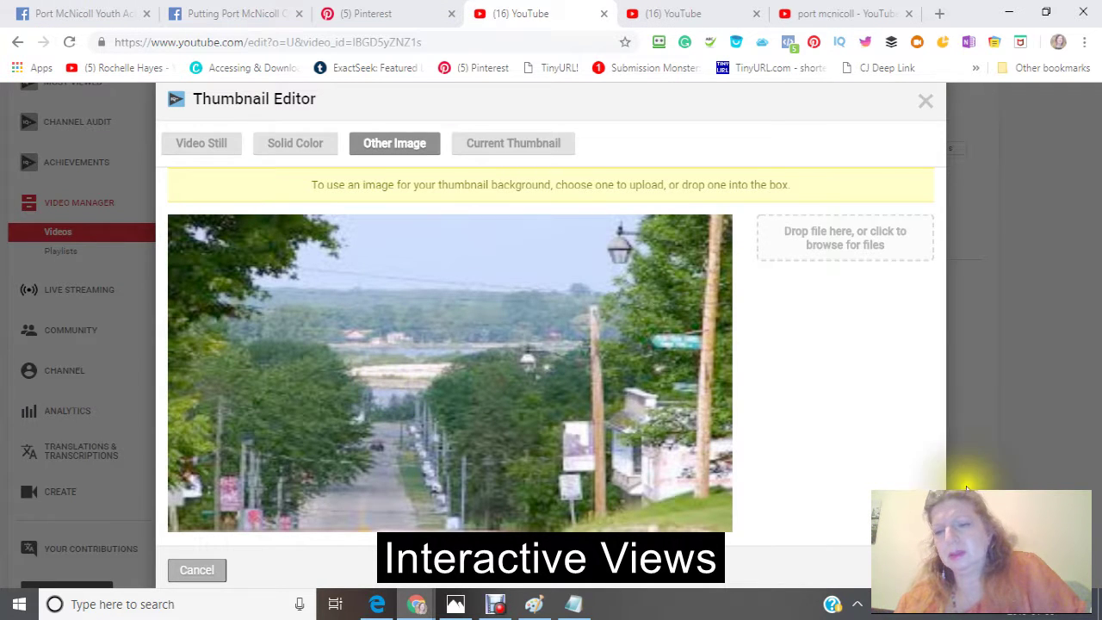
left_click(913, 570)
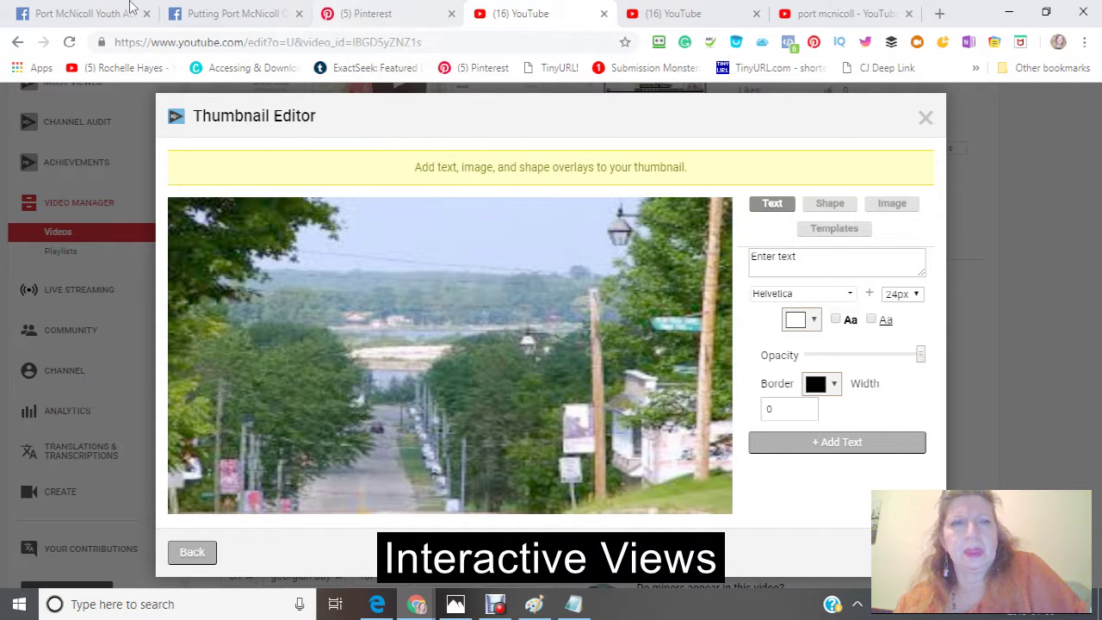
Replace the placeholder overlay text with "Putting Port McNicoll On The Map"
left_click(585, 14)
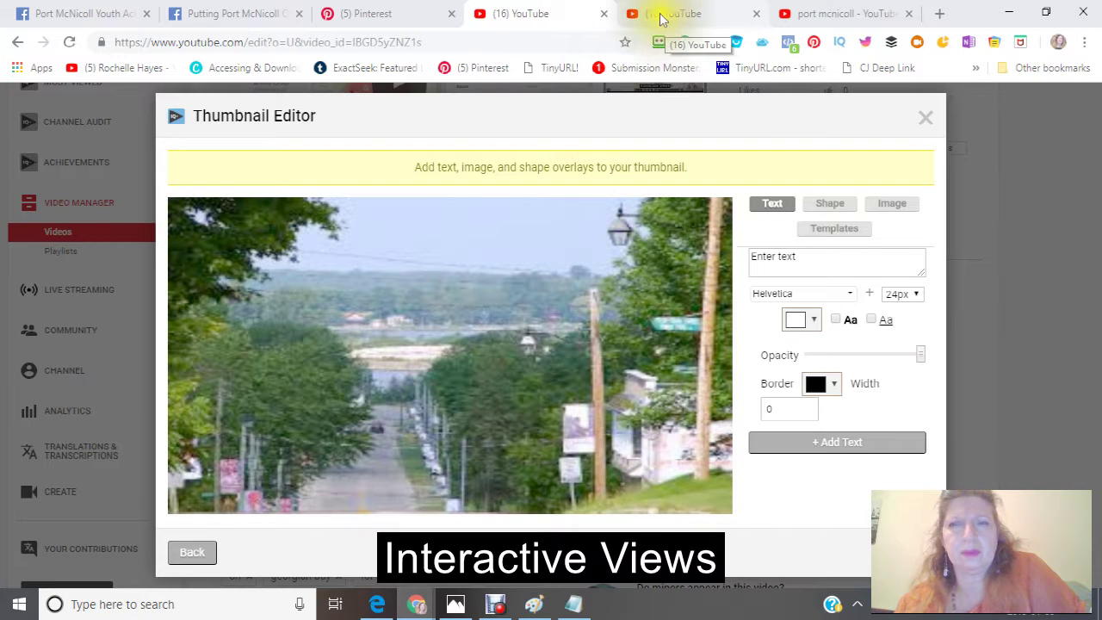
left_click(799, 152)
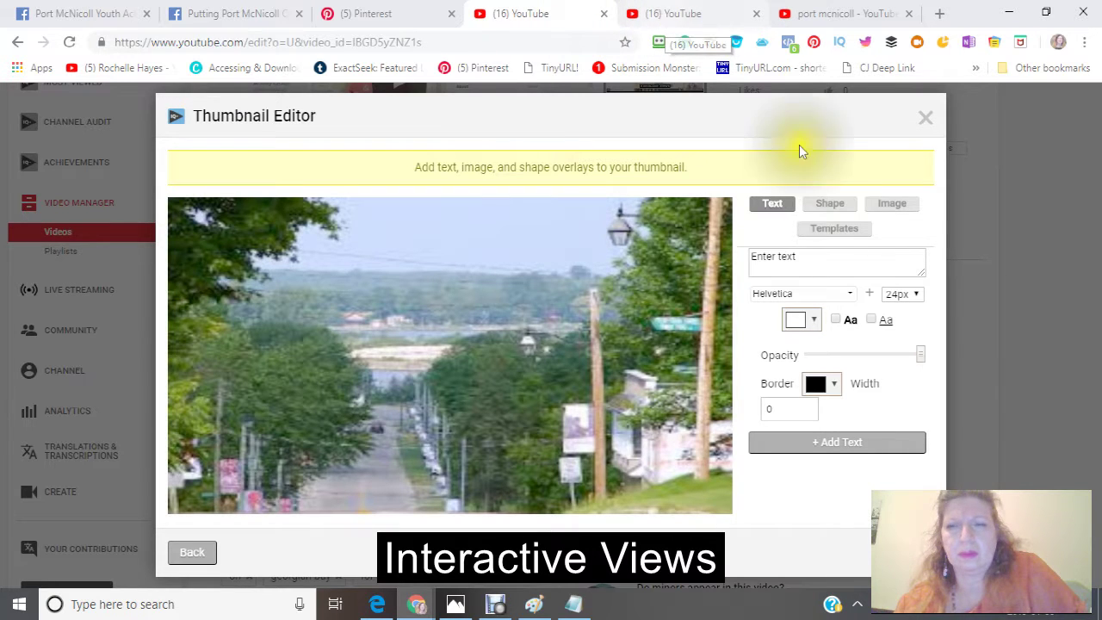
left_click(807, 252)
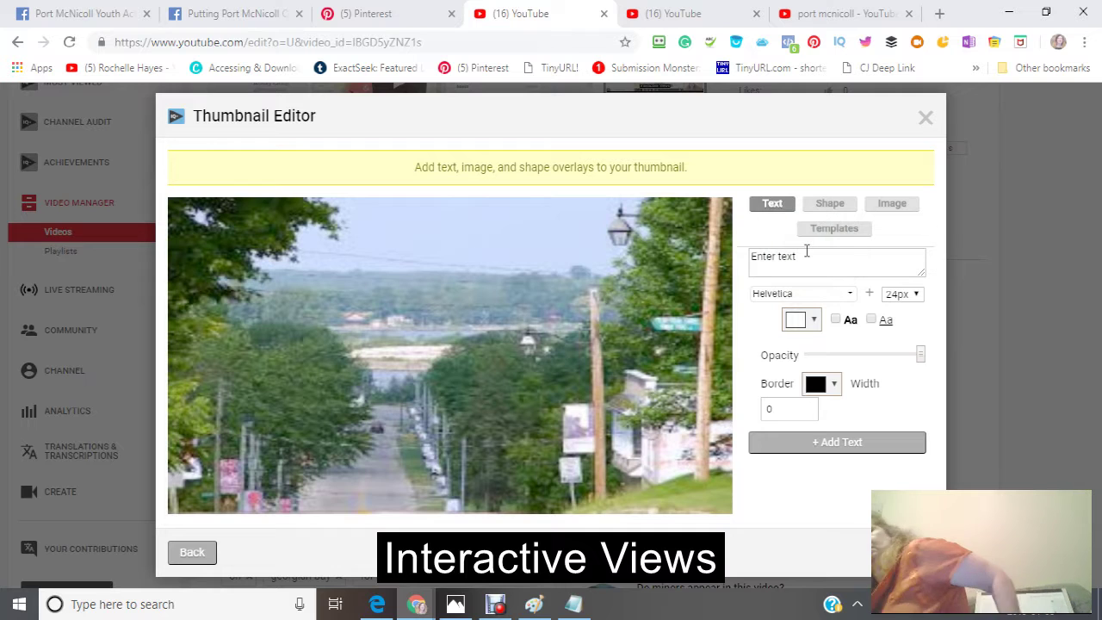
left_click(807, 251)
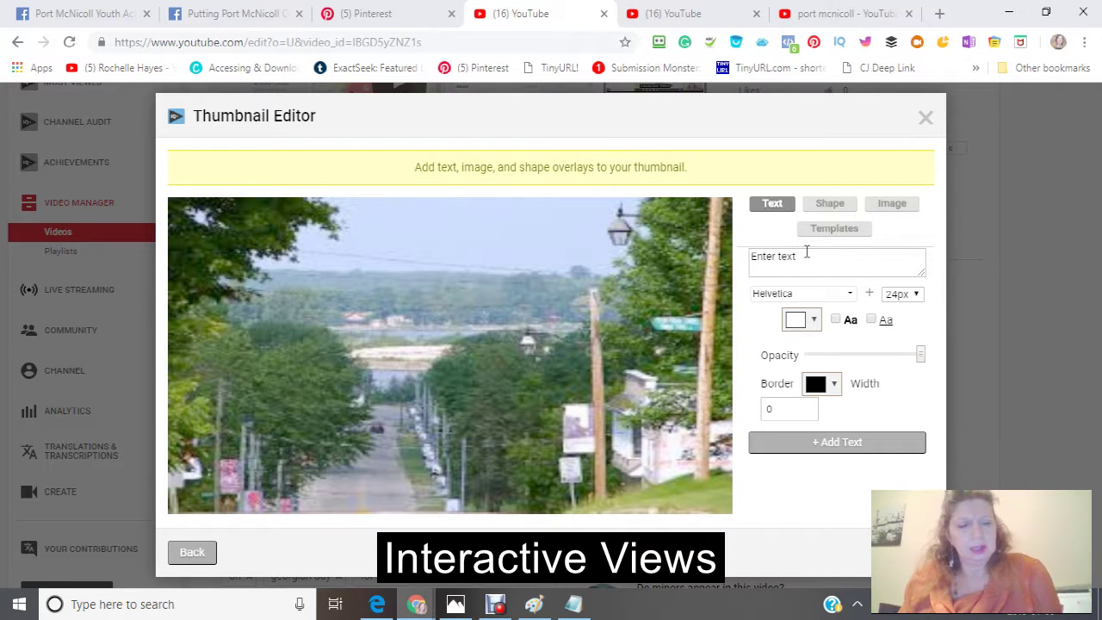
type("P")
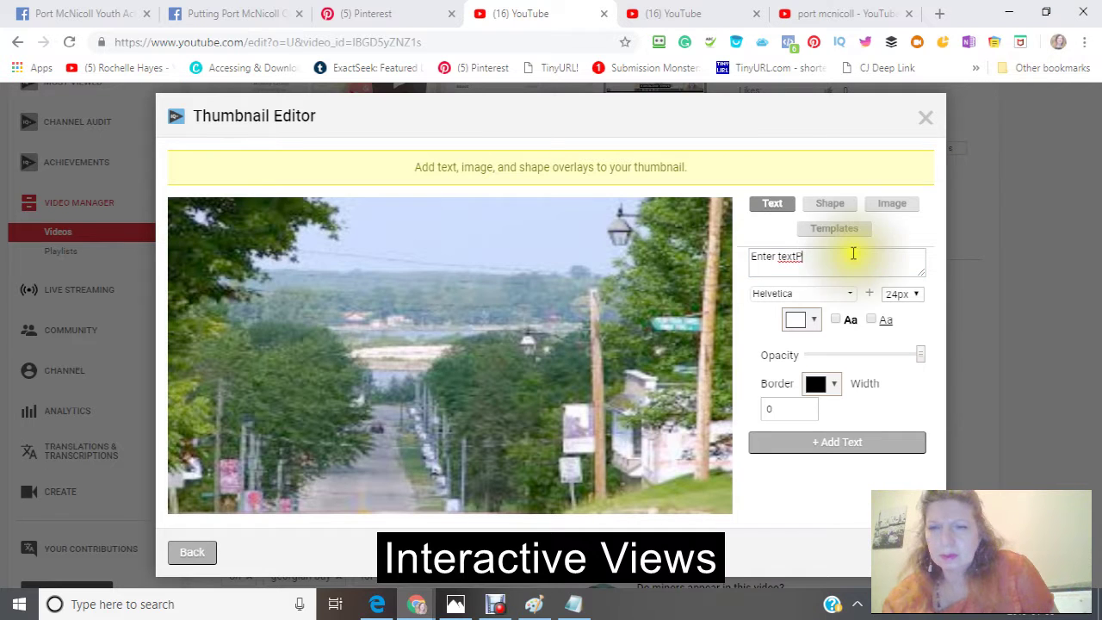
left_click(813, 252)
left_click_drag(810, 253, 702, 250)
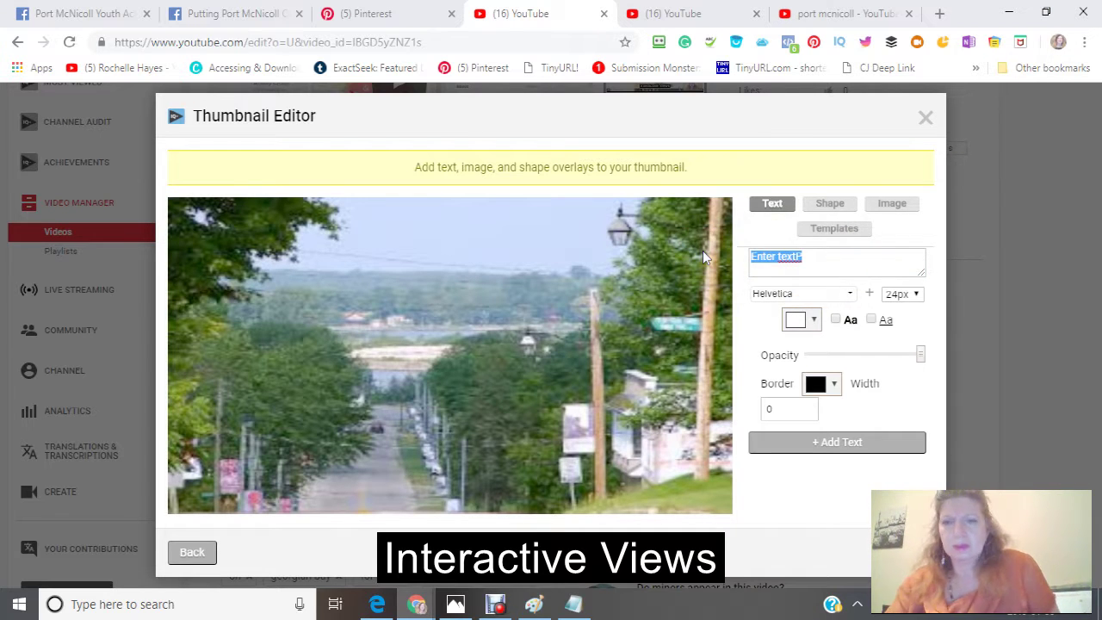
key("BackSpace")
type("P")
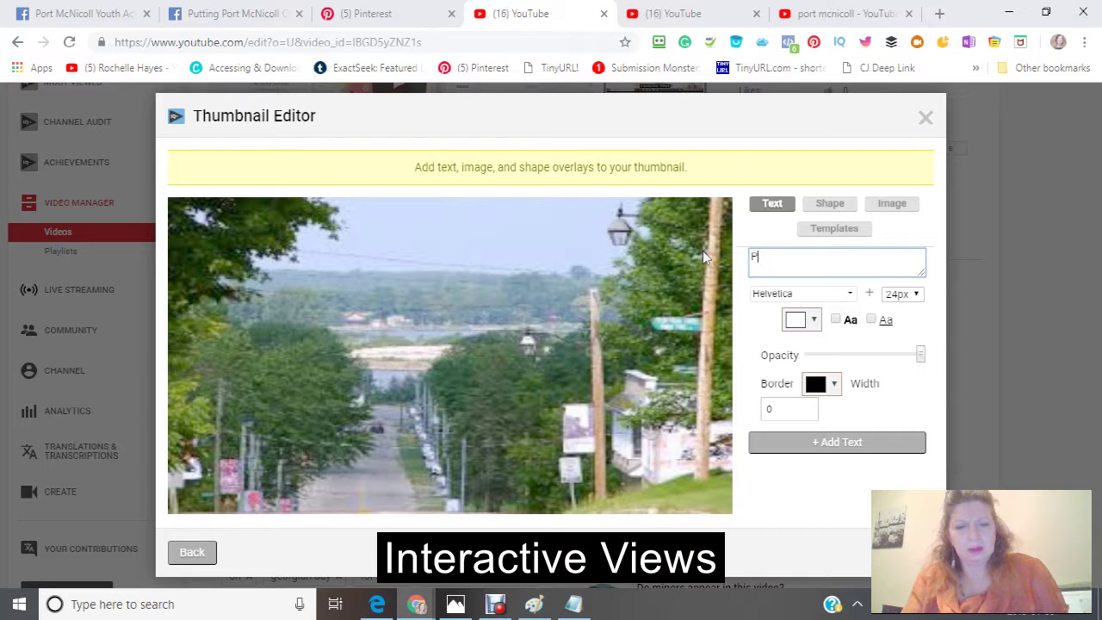
type("utting")
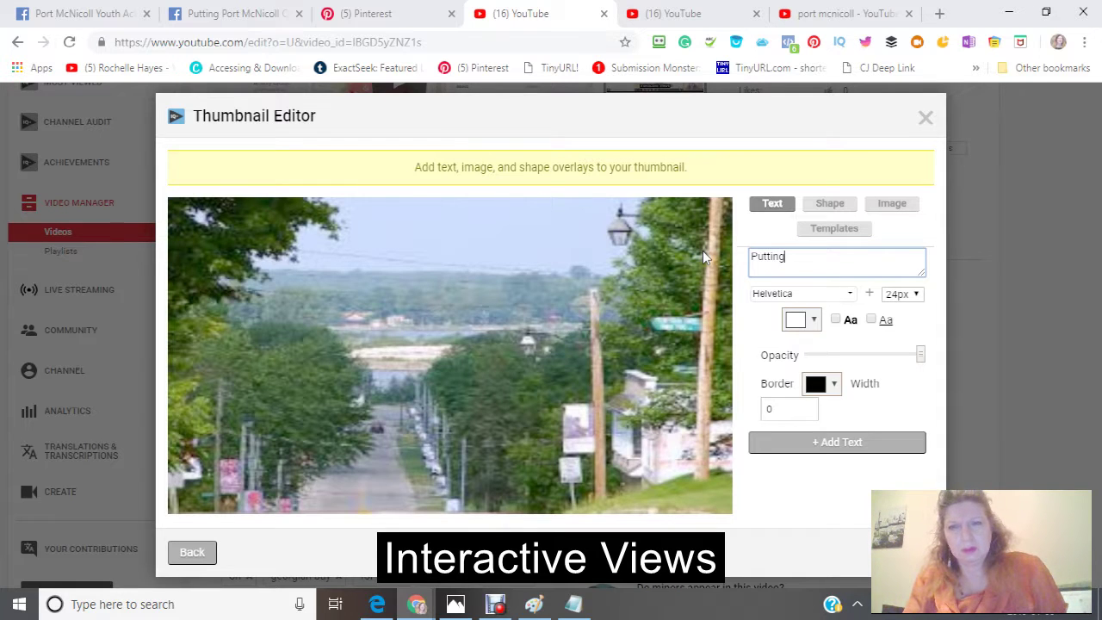
type(" Po")
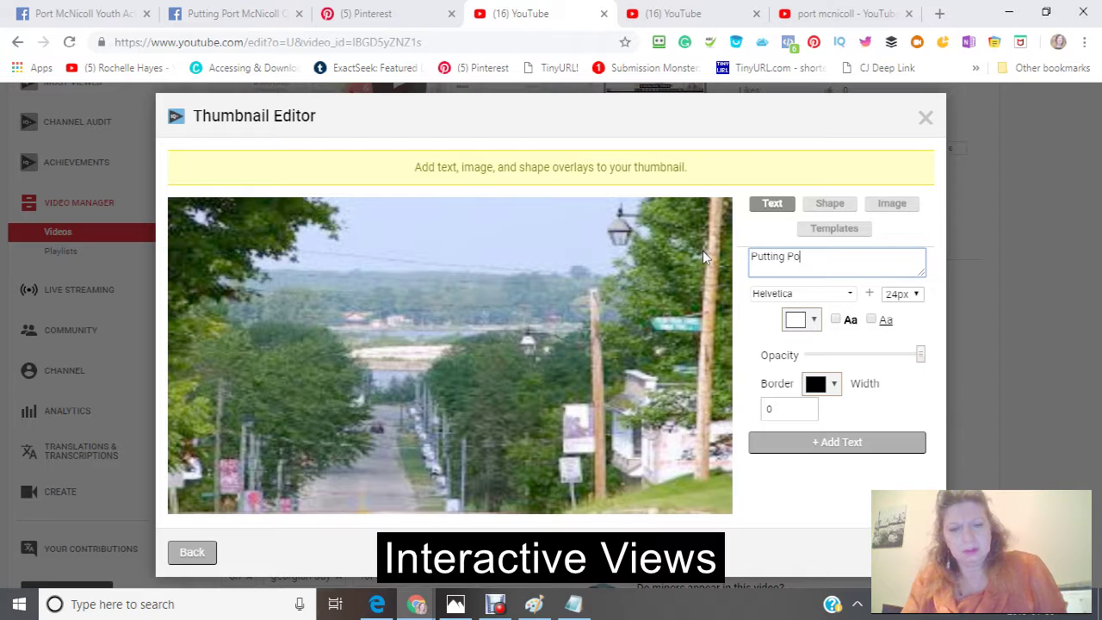
type("rt Mc")
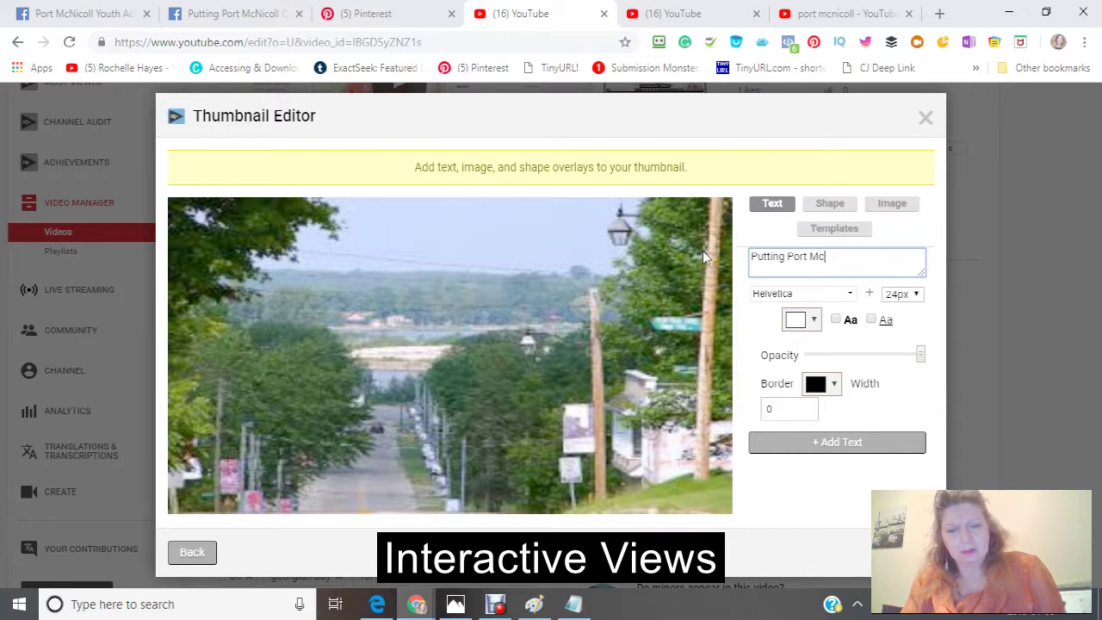
type("Nicoll")
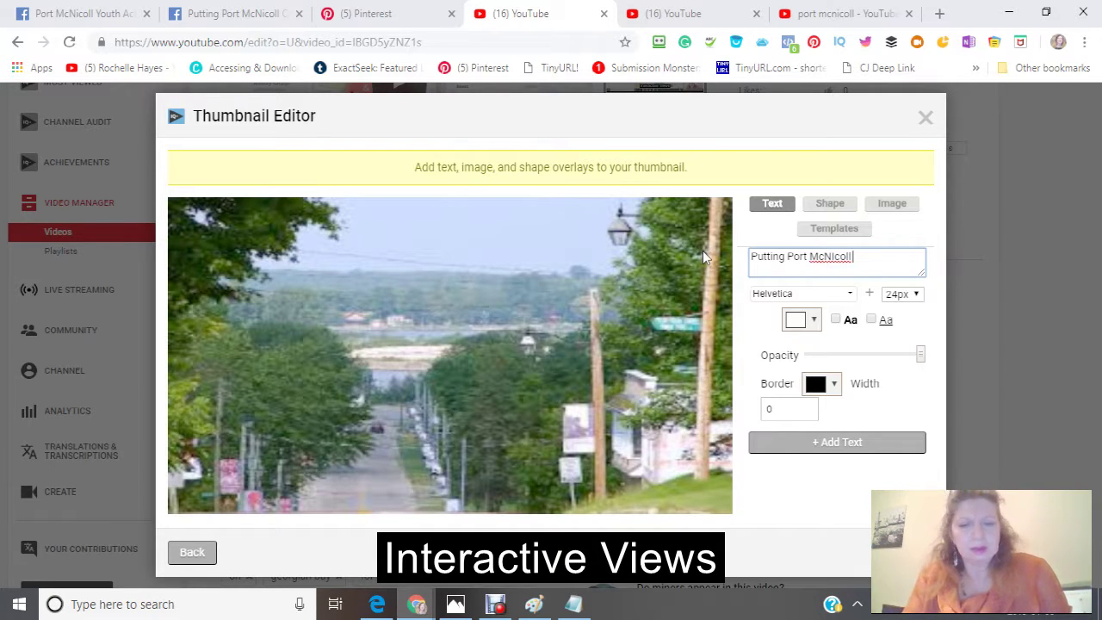
type("On The Map")
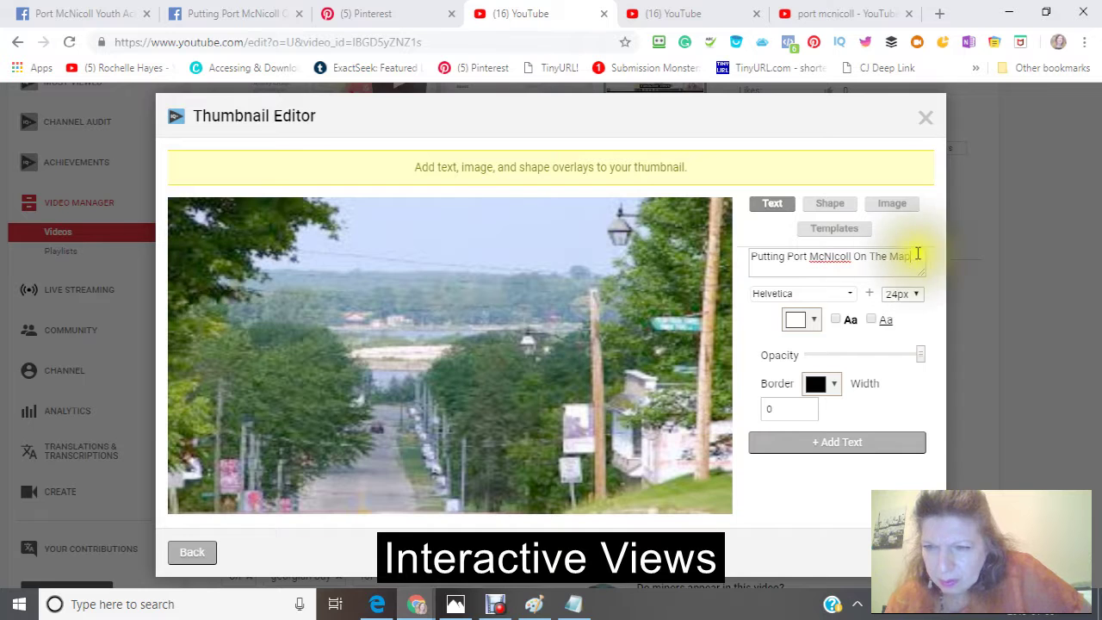
left_click_drag(918, 253, 733, 253)
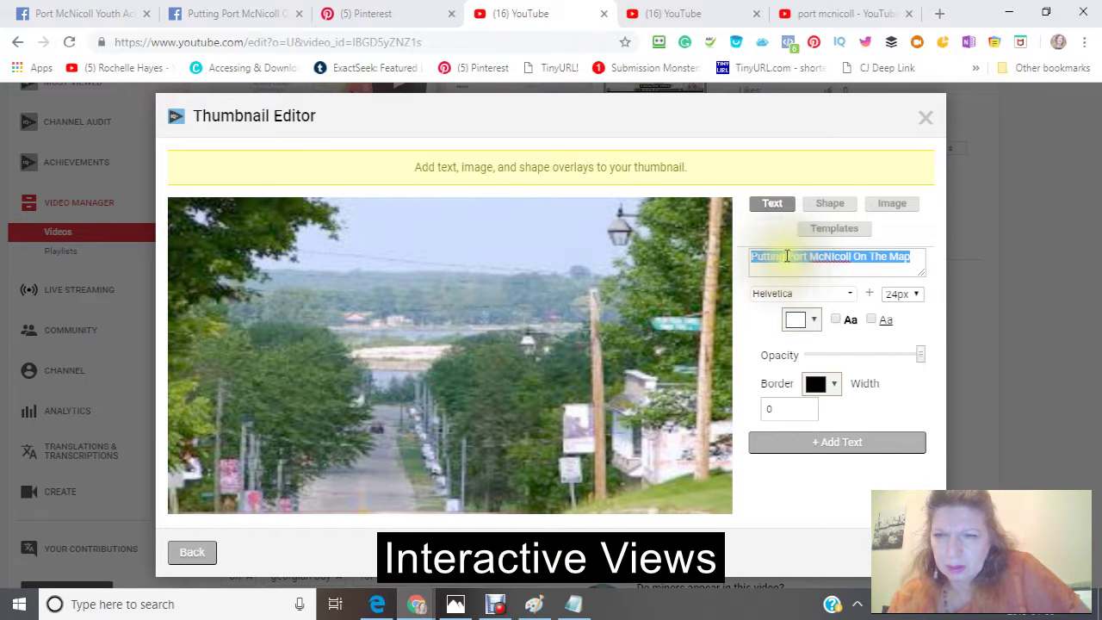
right_click(786, 256)
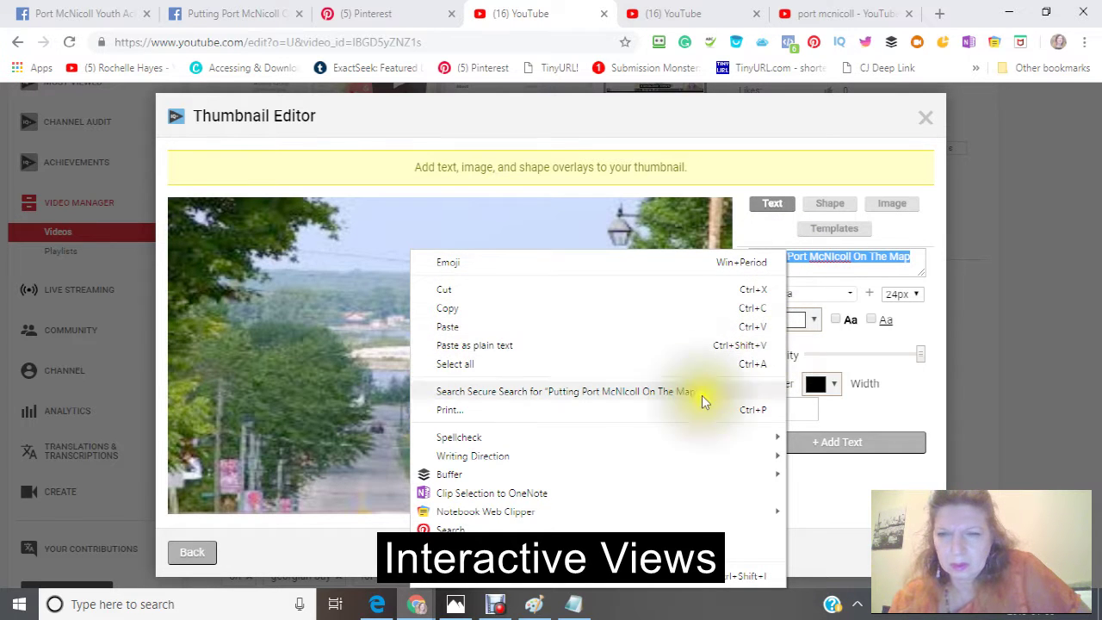
left_click(872, 400)
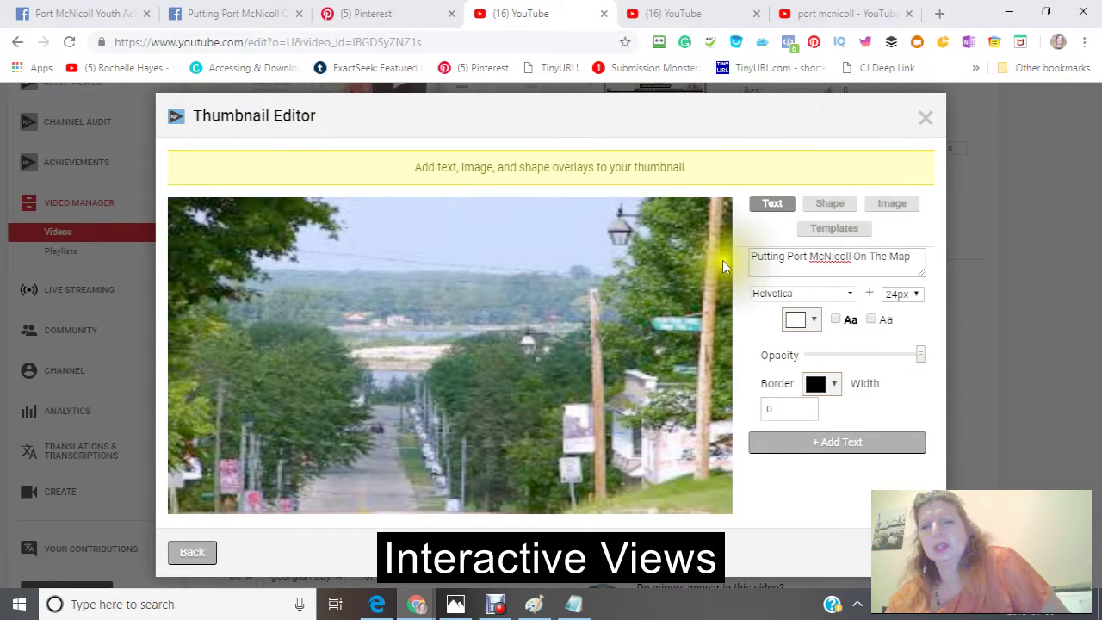
Set the overlay text colour to black (#000)
left_click(813, 321)
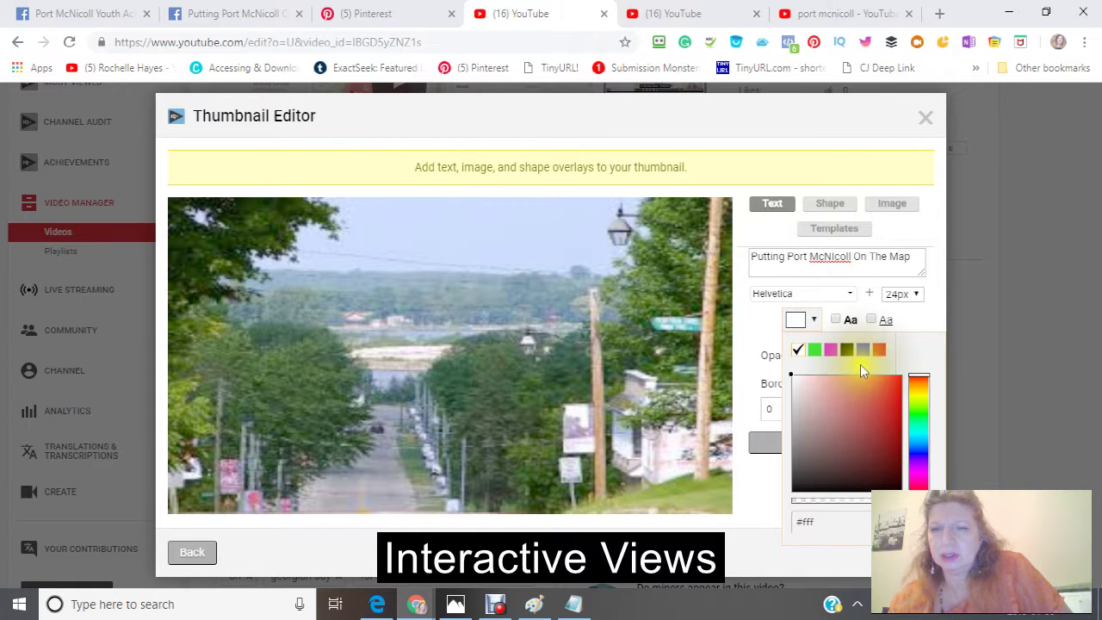
left_click(848, 350)
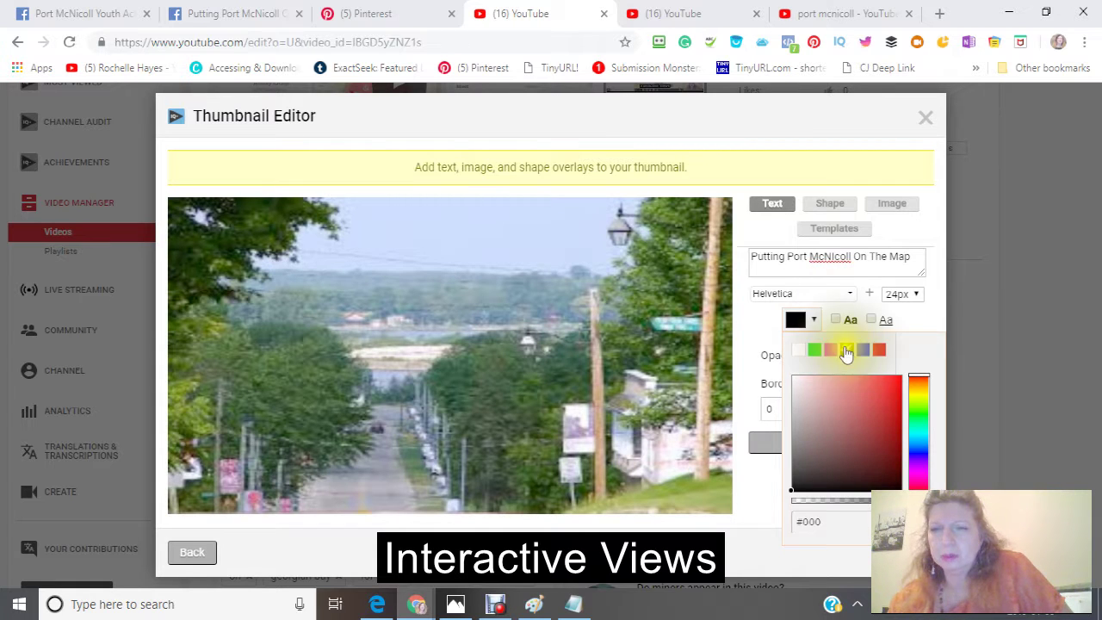
Set the overlay text's font to Georgia and make it bold
left_click(850, 295)
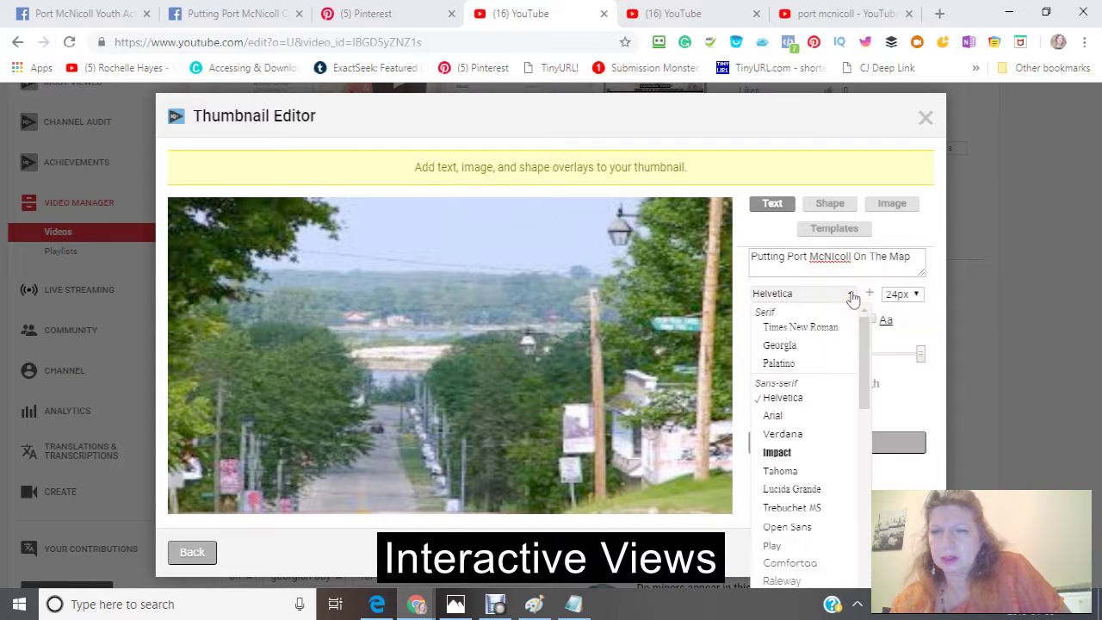
left_click(778, 344)
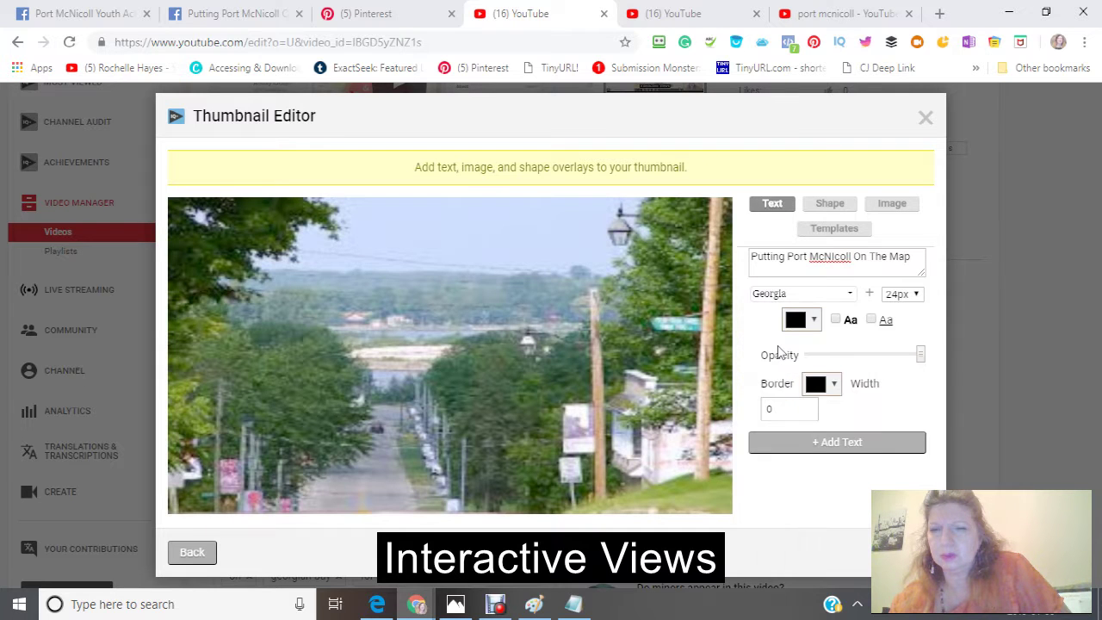
left_click(838, 319)
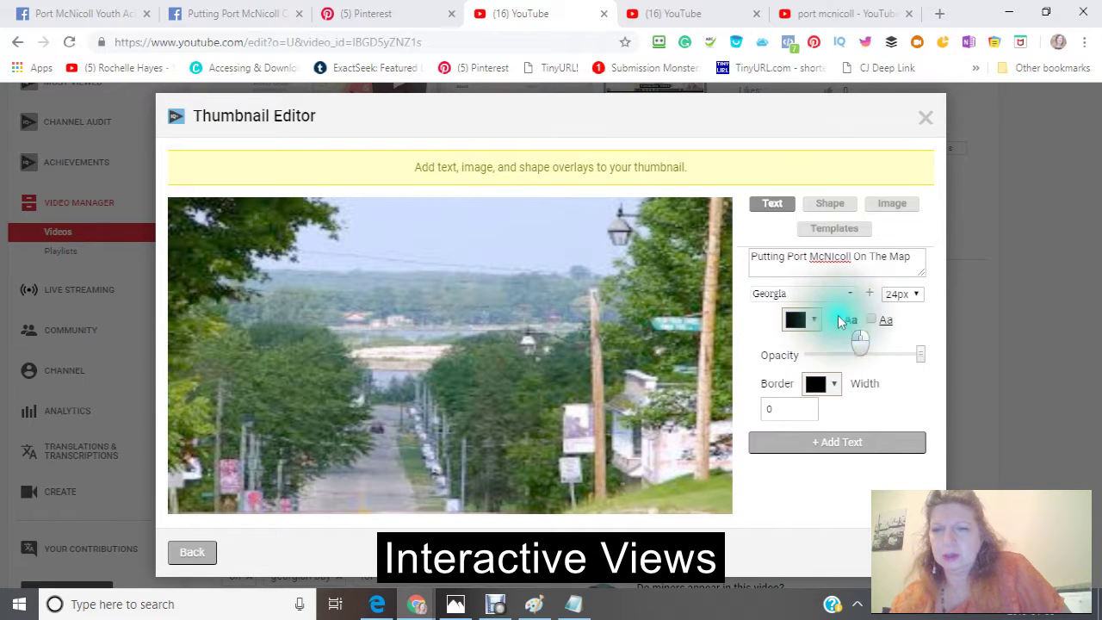
Give the overlay text a blue border with a width of 5 and add it to the thumbnail
left_click(836, 385)
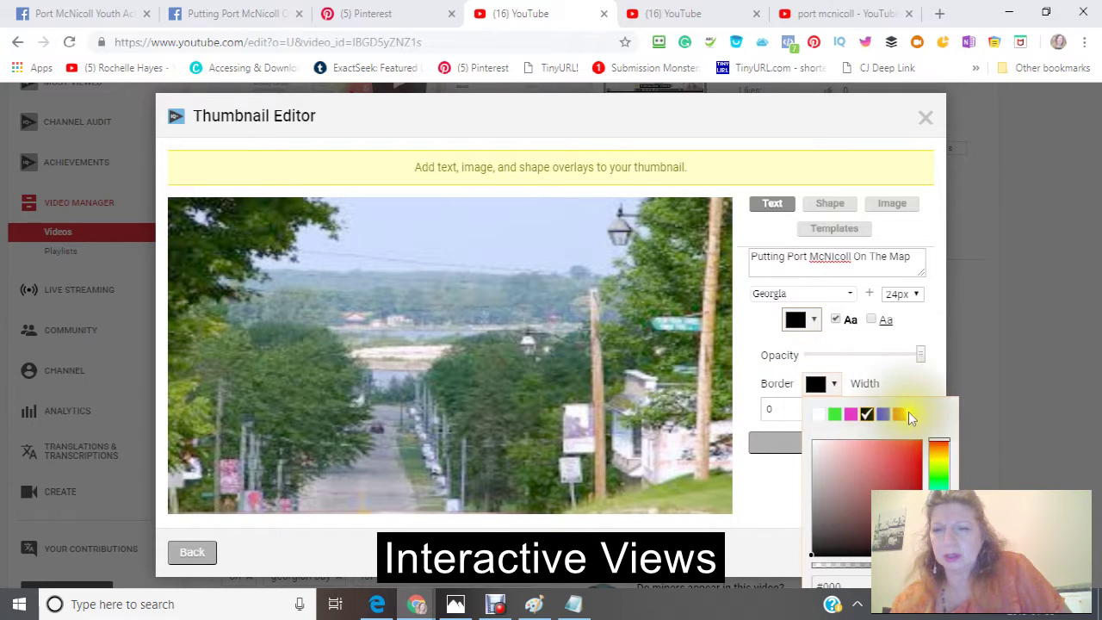
left_click(886, 418)
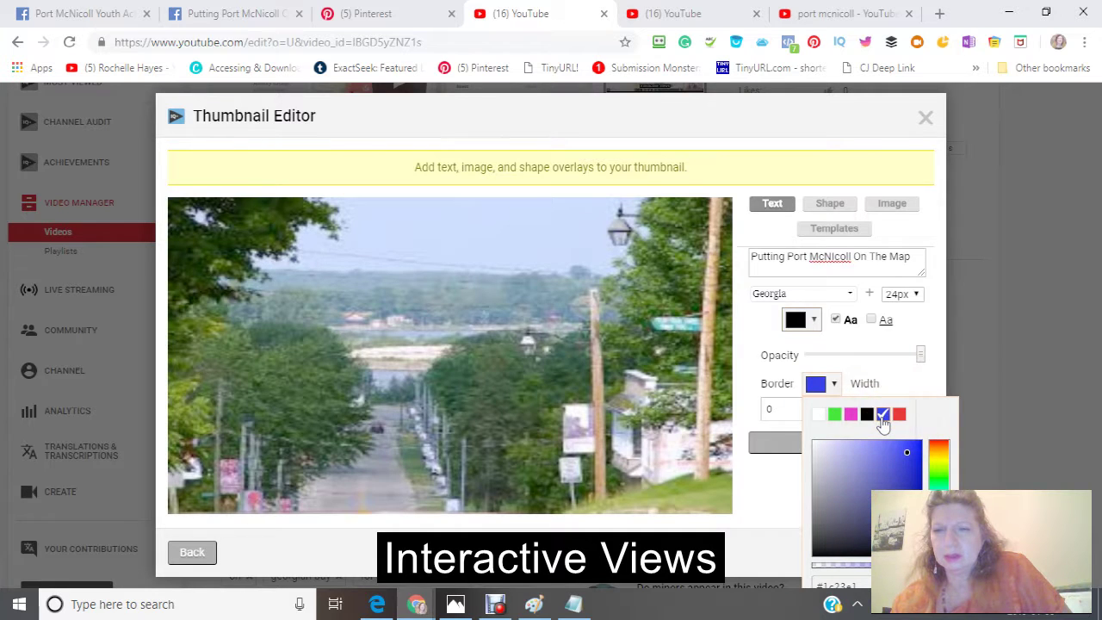
left_click(755, 408)
left_click_drag(756, 408, 727, 415)
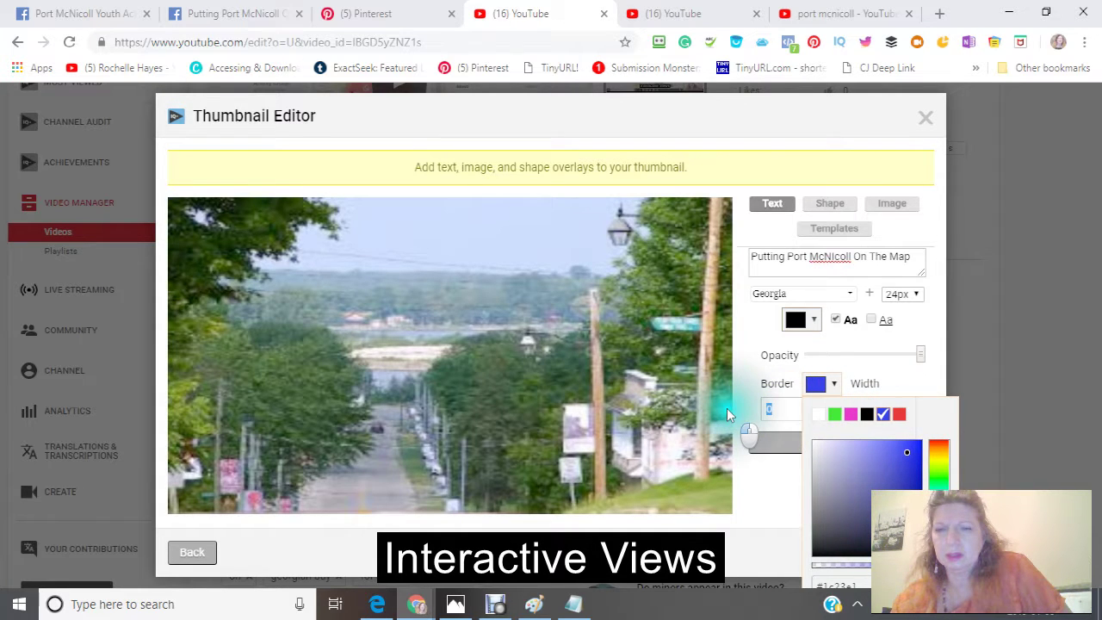
type("5")
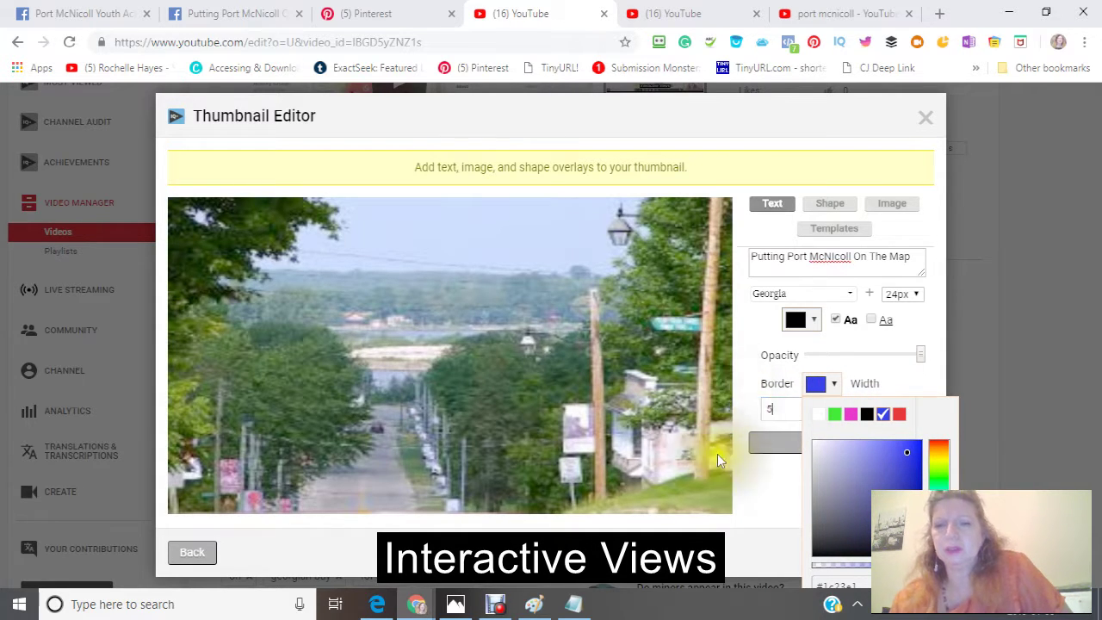
left_click(771, 450)
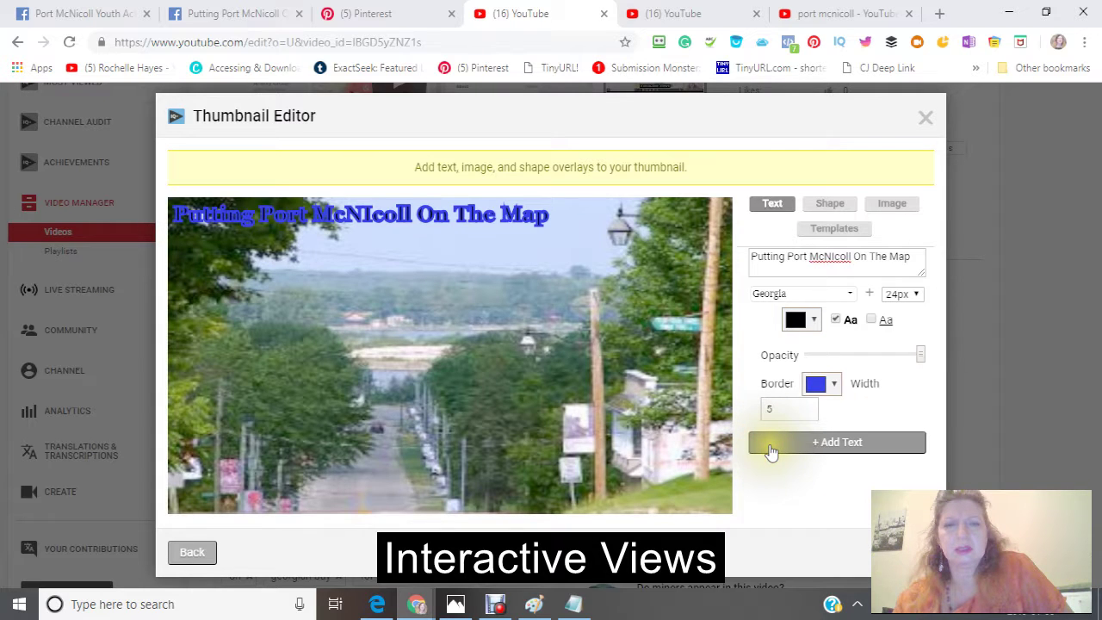
Enlarge the title text on the thumbnail to 30px and position it across the sky
left_click_drag(368, 210, 448, 264)
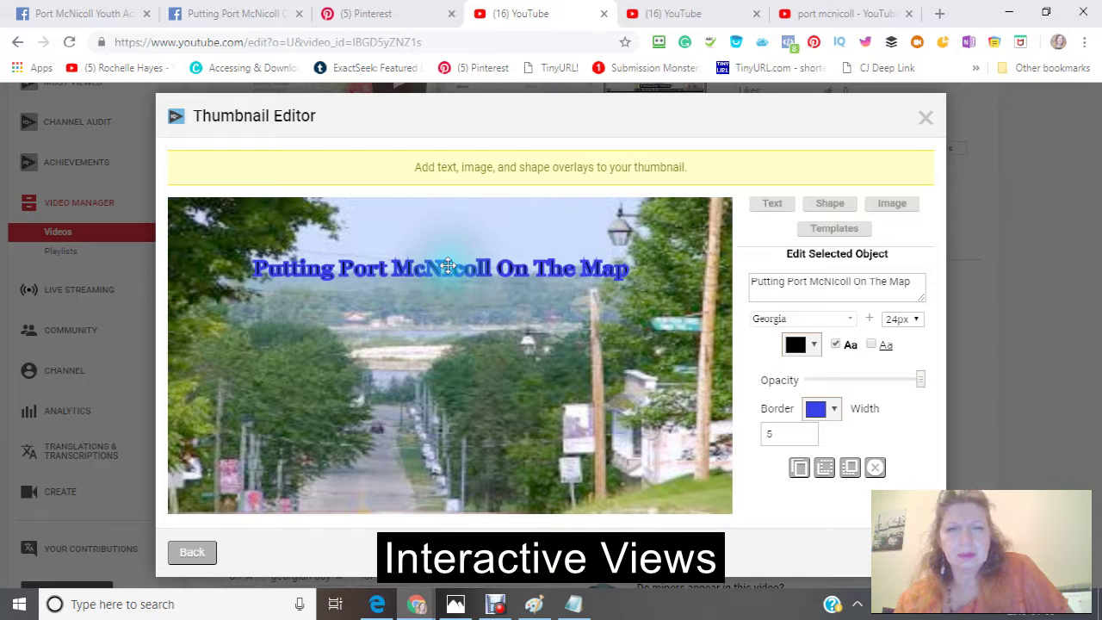
left_click(918, 320)
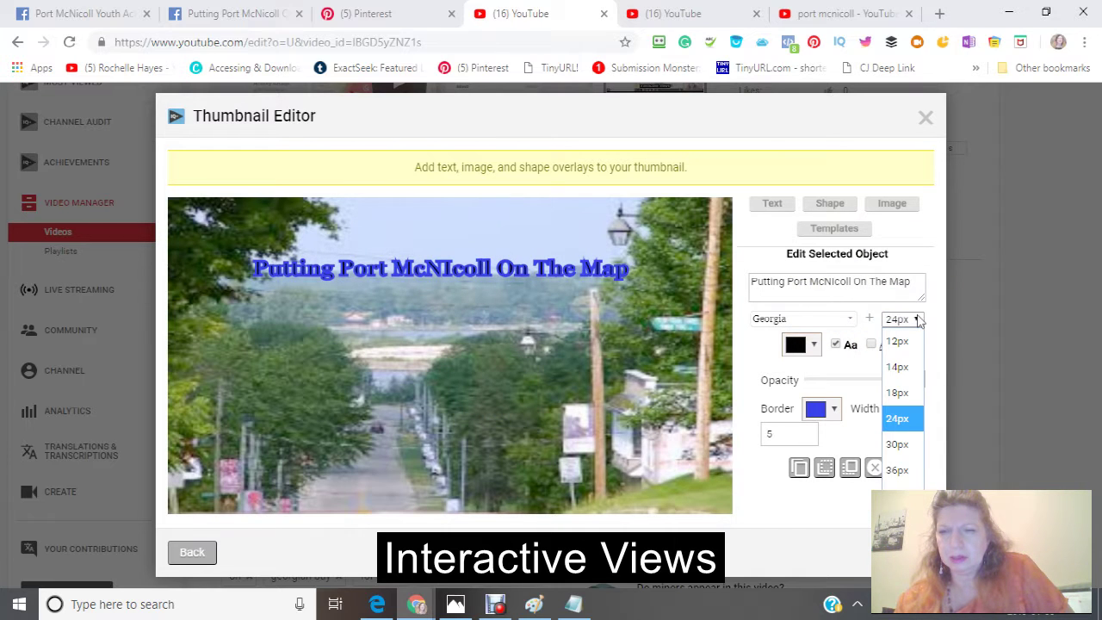
left_click(892, 454)
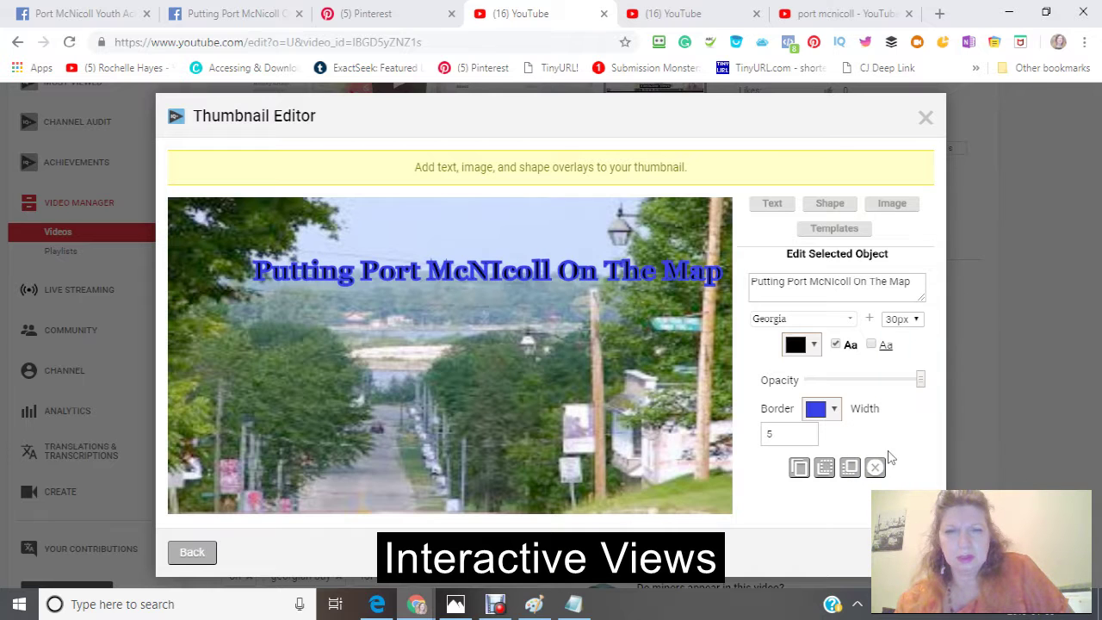
left_click_drag(491, 264, 466, 260)
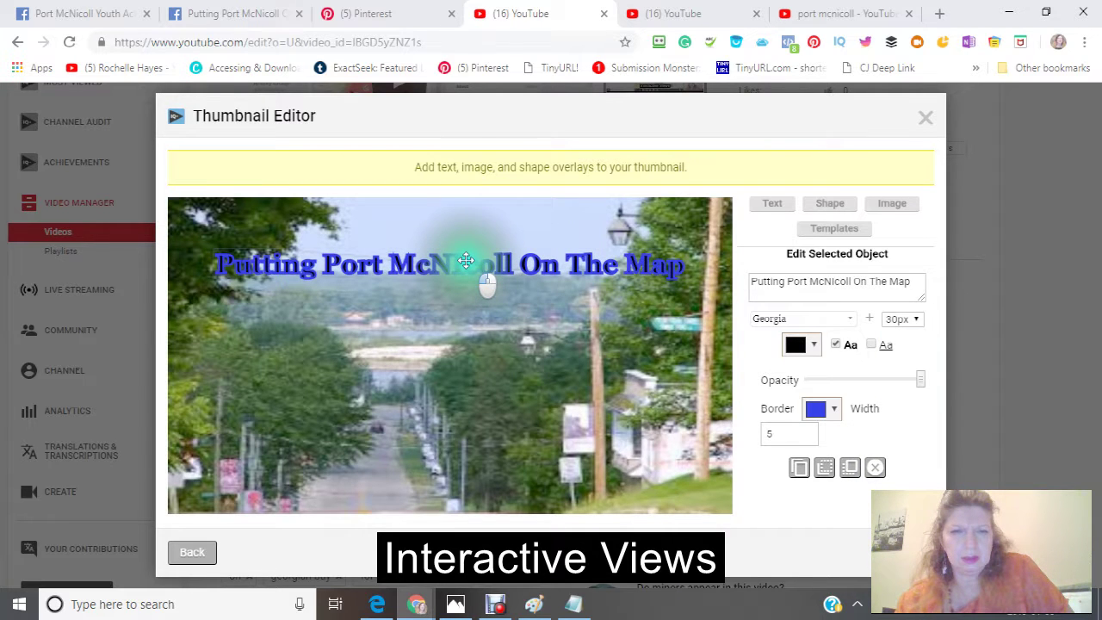
left_click_drag(466, 260, 469, 249)
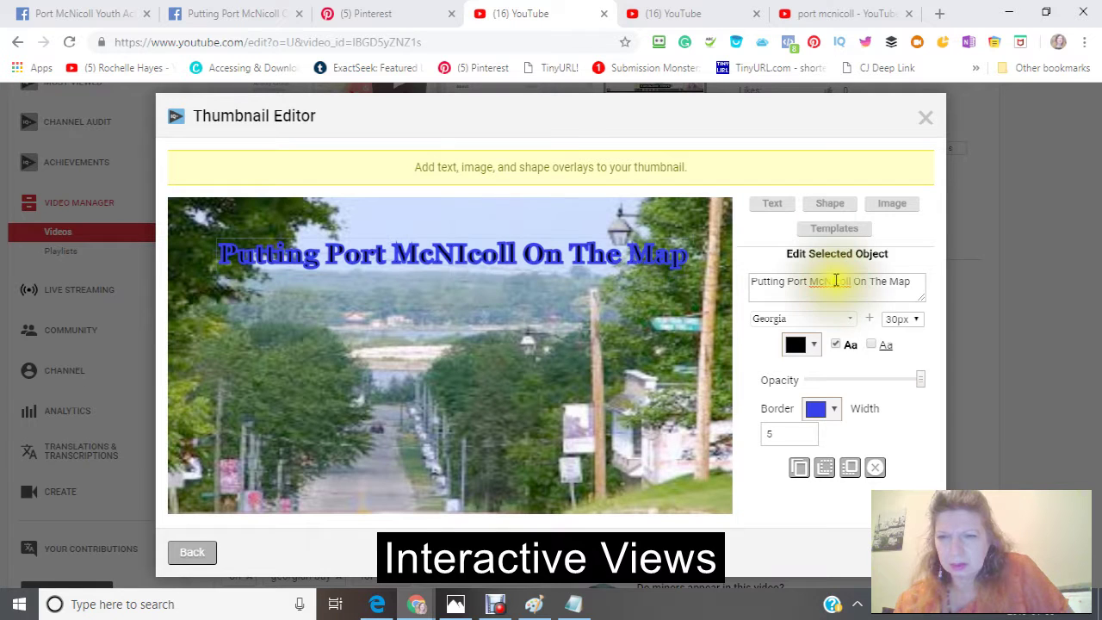
Correct the capitalisation of the town name in the title overlay to "McNicoll"
left_click(836, 280)
key("BackSpace")
type("i")
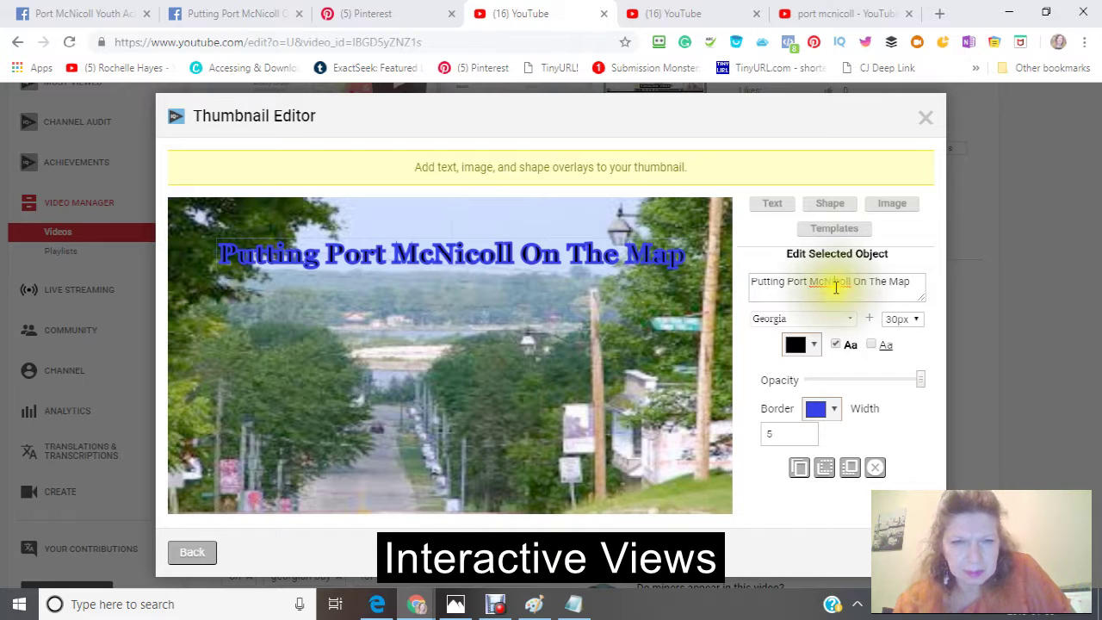
left_click(384, 333)
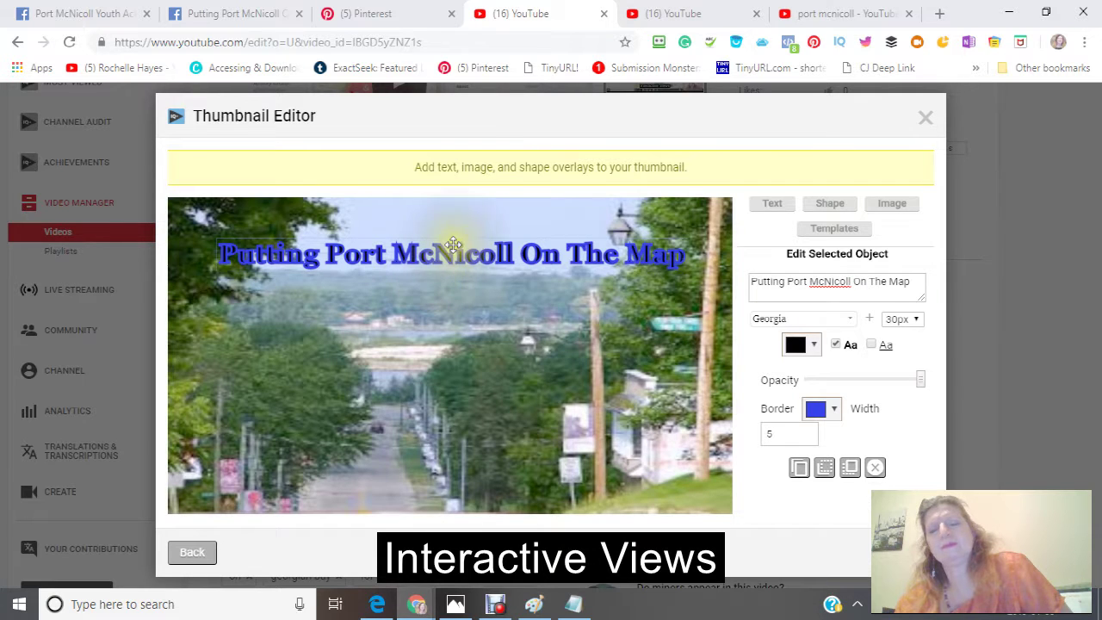
Cut "On The Map" from the title overlay and centre the remaining "Putting Port McNicoll" on the image
left_click(853, 287)
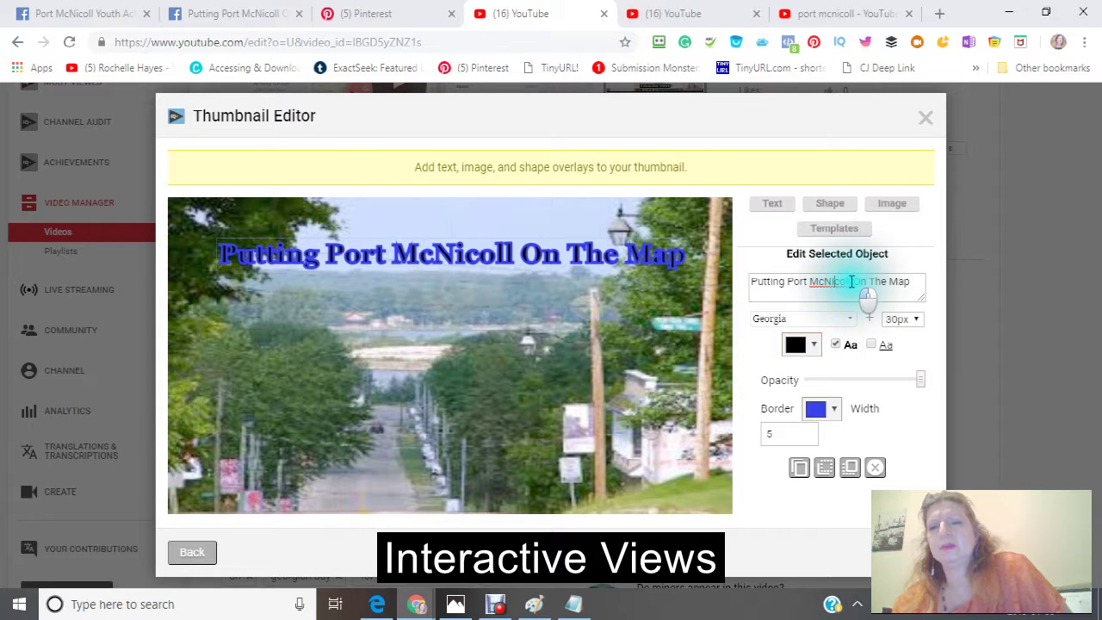
left_click_drag(851, 281, 887, 278)
right_click(888, 286)
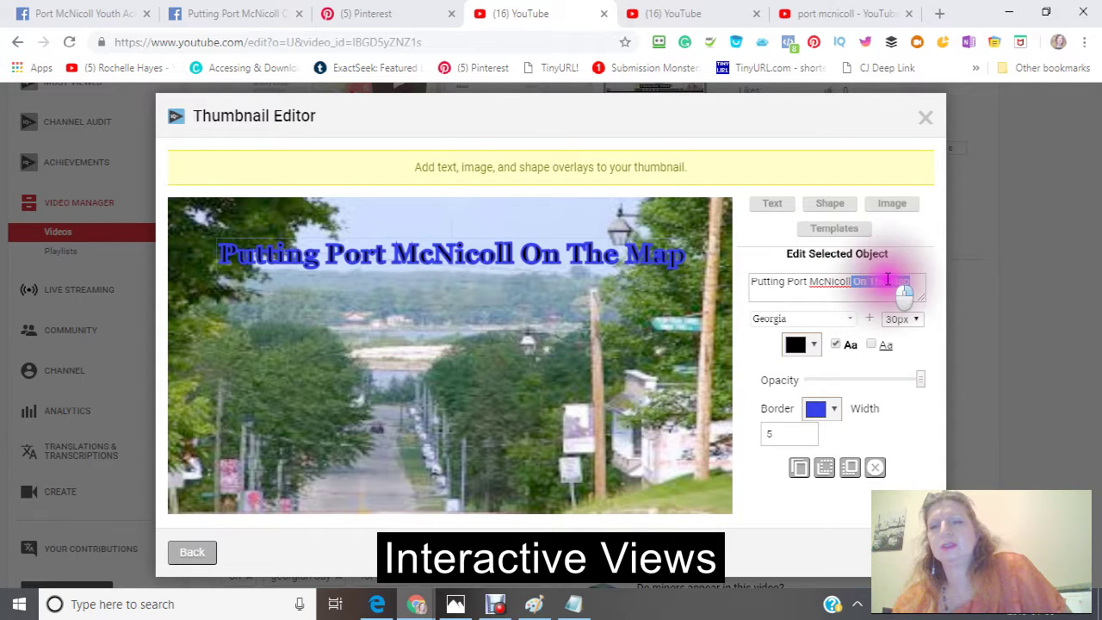
left_click(675, 290)
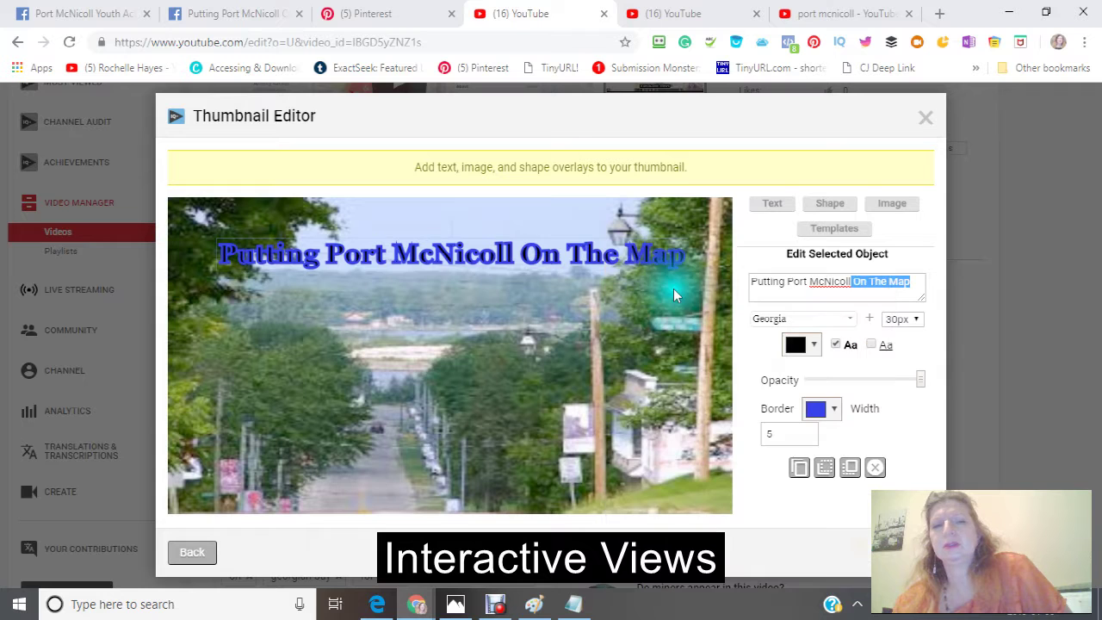
left_click_drag(369, 266, 423, 270)
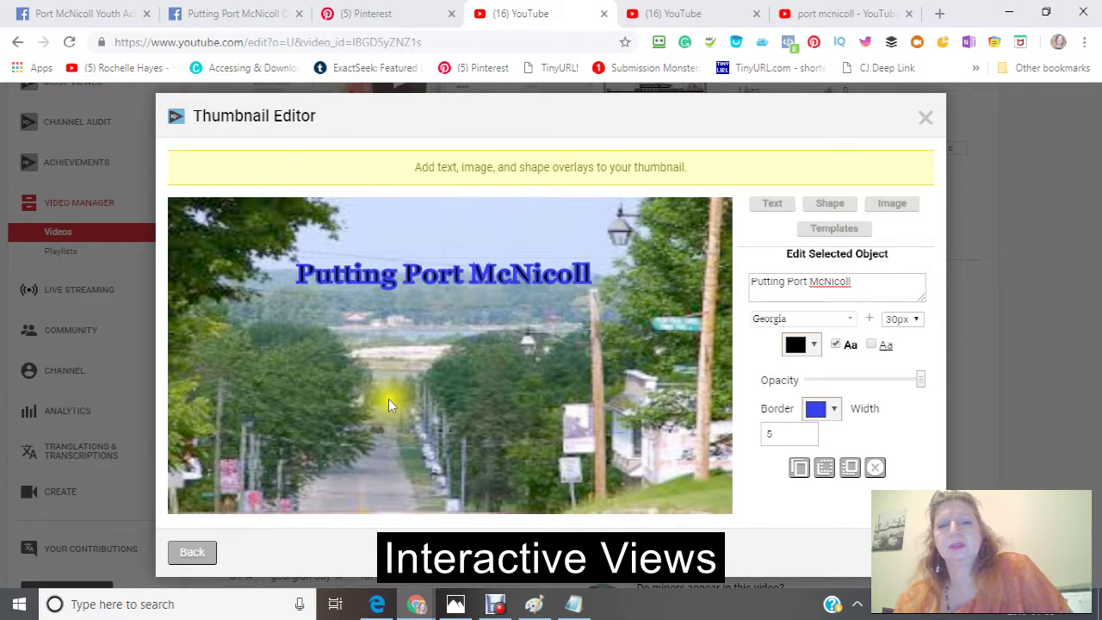
Add "On The Map" as a separate text overlay and place it beneath "Putting Port McNicoll"
left_click(419, 324)
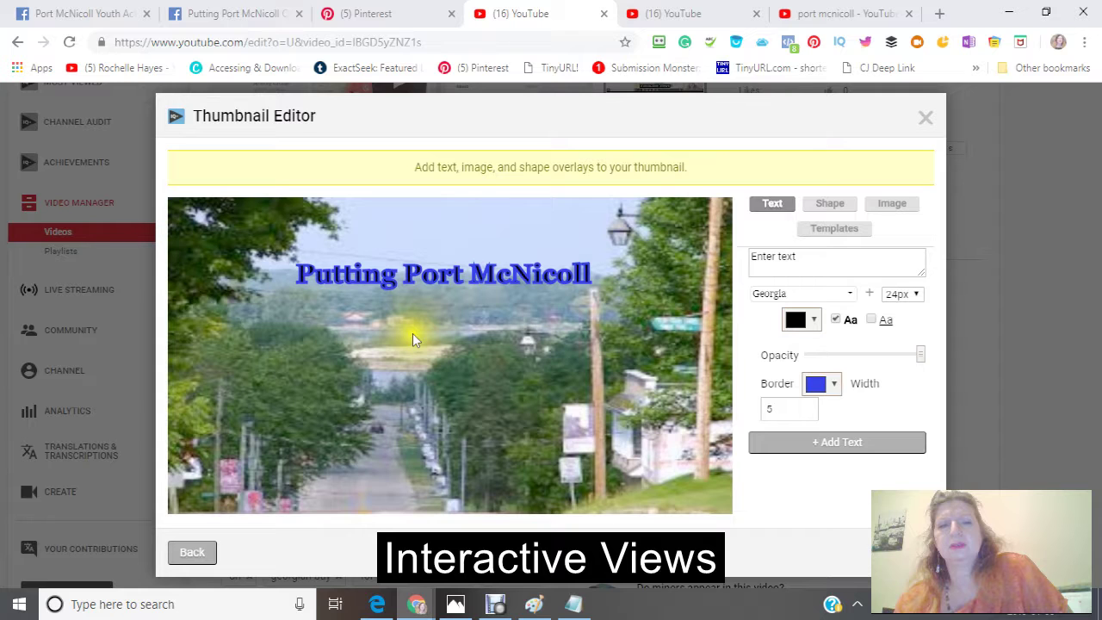
triple_click(763, 257)
right_click(763, 256)
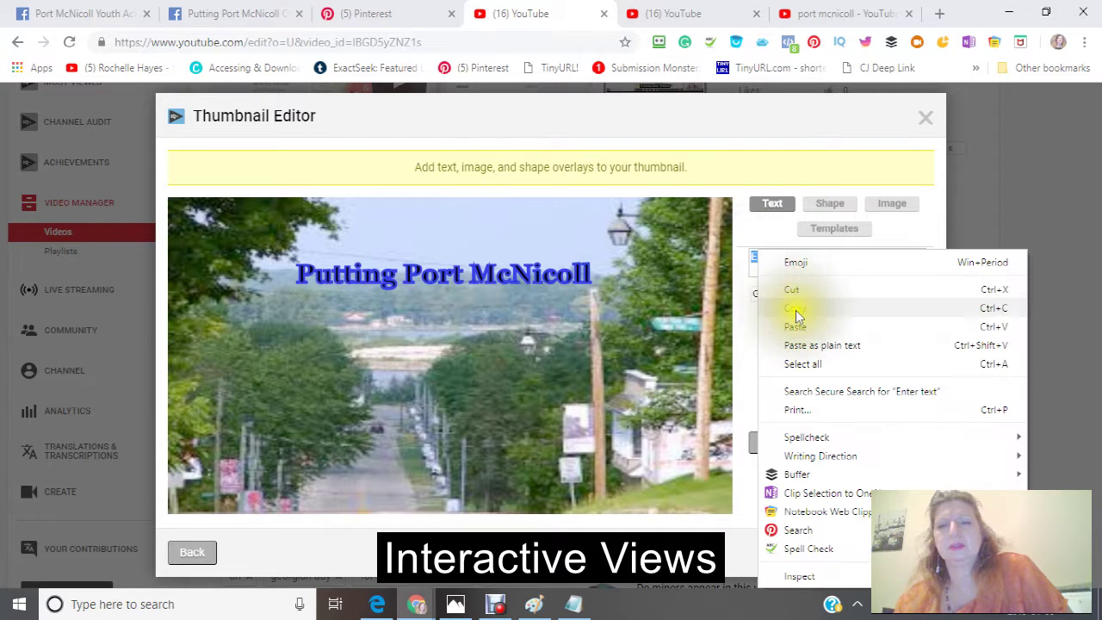
left_click(788, 327)
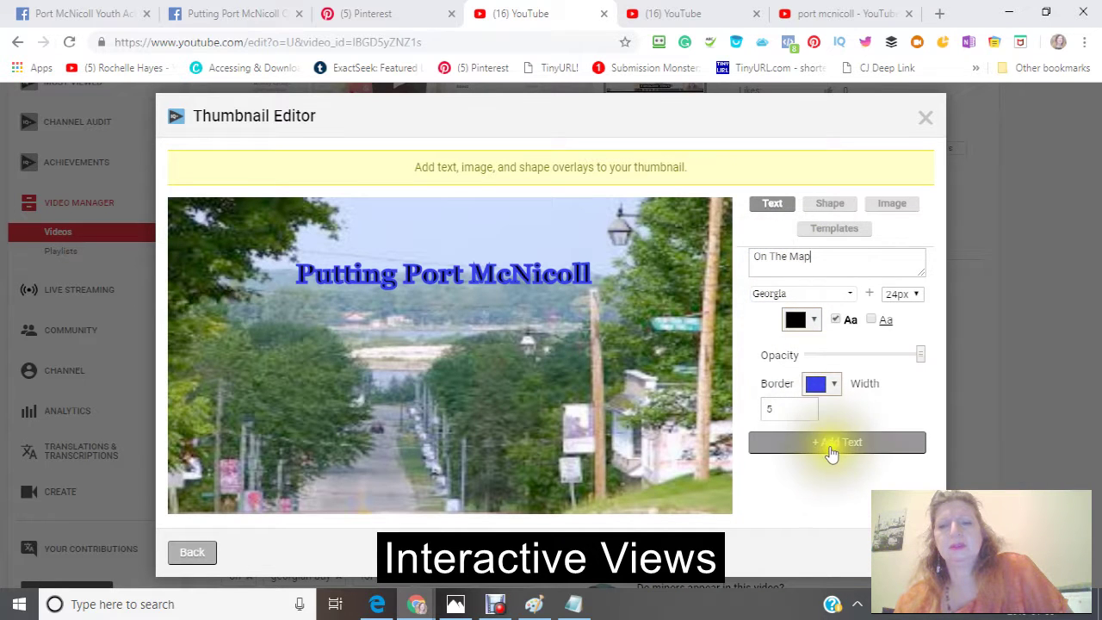
left_click(829, 442)
left_click_drag(238, 238, 427, 327)
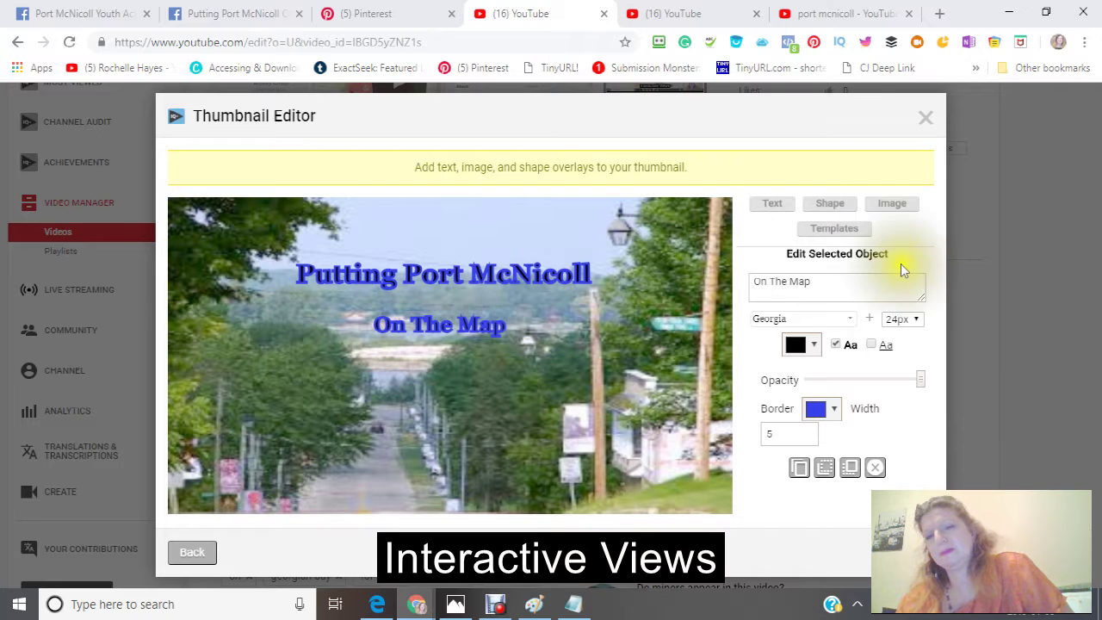
Set "On The Map" to 30px and move both text lines up into the sky, centred one above the other
left_click(917, 321)
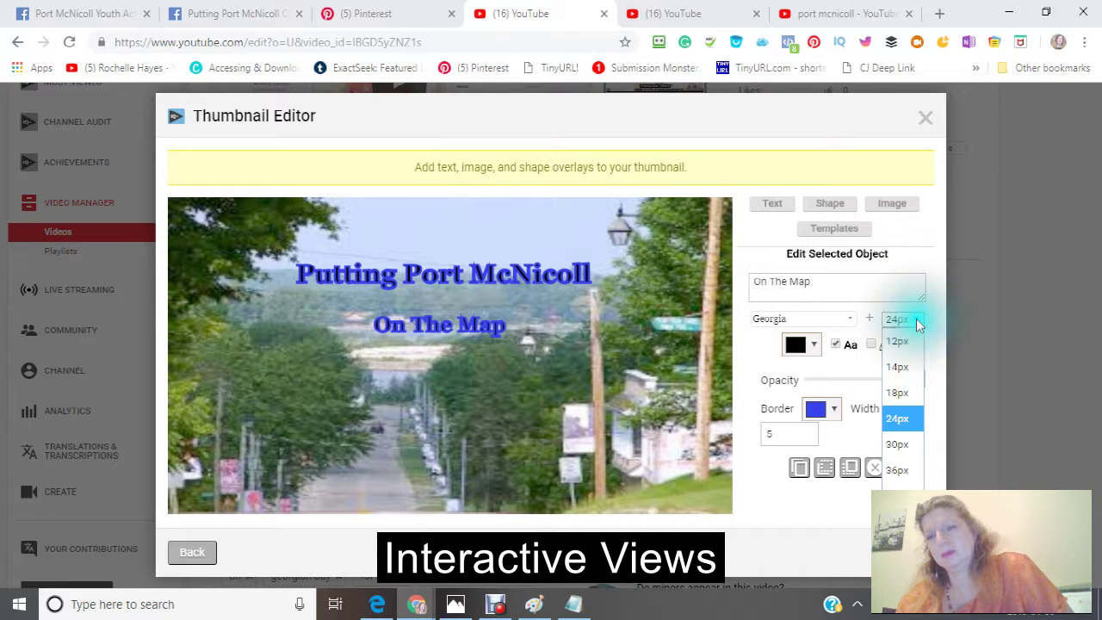
left_click(902, 443)
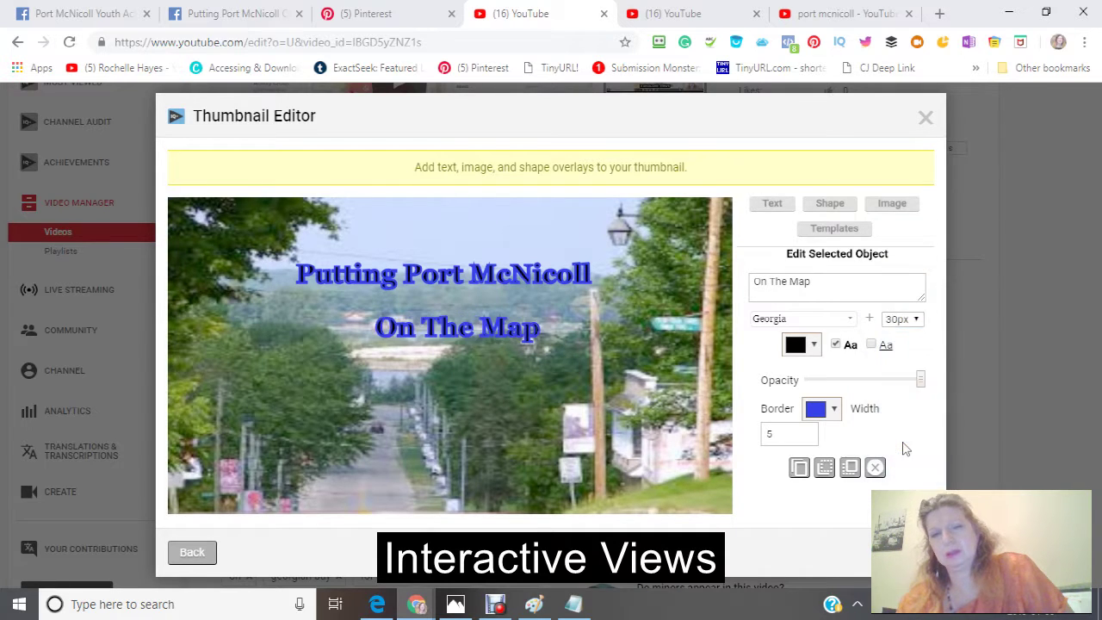
left_click_drag(497, 322, 471, 313)
left_click_drag(419, 270, 422, 232)
left_click_drag(431, 326, 443, 282)
mouse_move(447, 234)
left_mouse_down()
mouse_move(482, 201)
mouse_move(452, 225)
left_mouse_up()
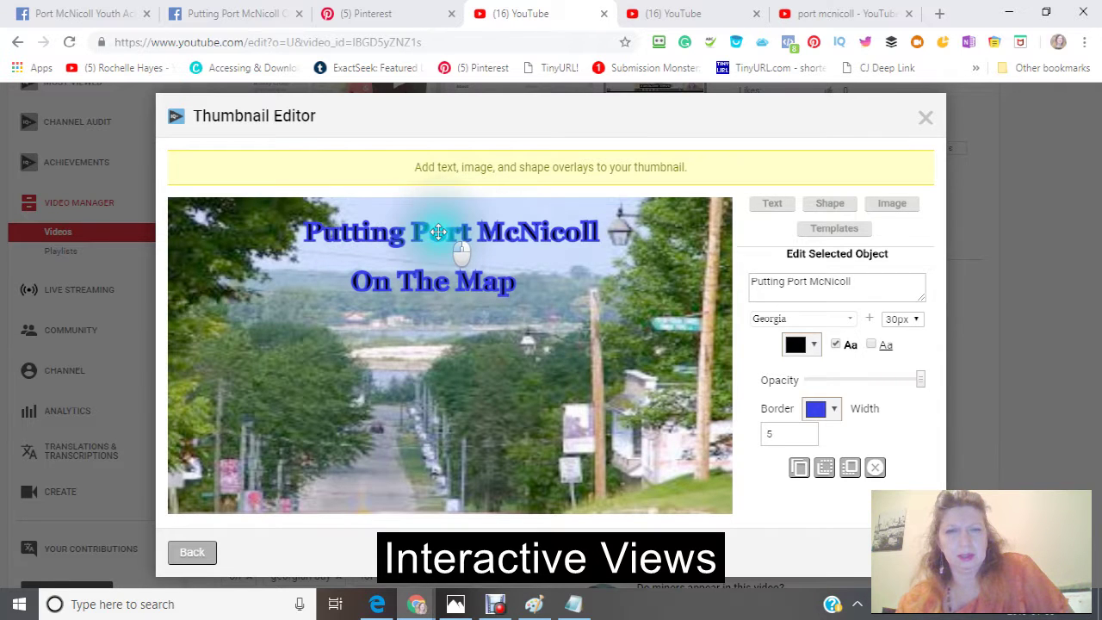
left_click_drag(445, 288, 455, 290)
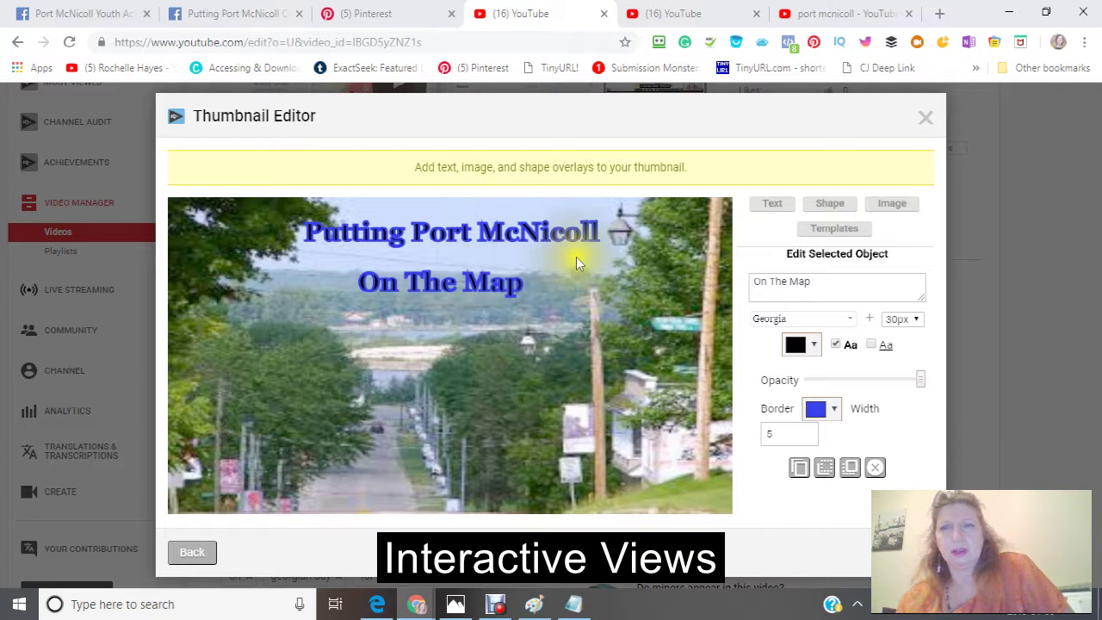
Examine the Craftarama craft show poster on the Putting Port McNicoll On the Map Facebook page and as Craftarama.jpg in the Photos app
left_click(204, 16)
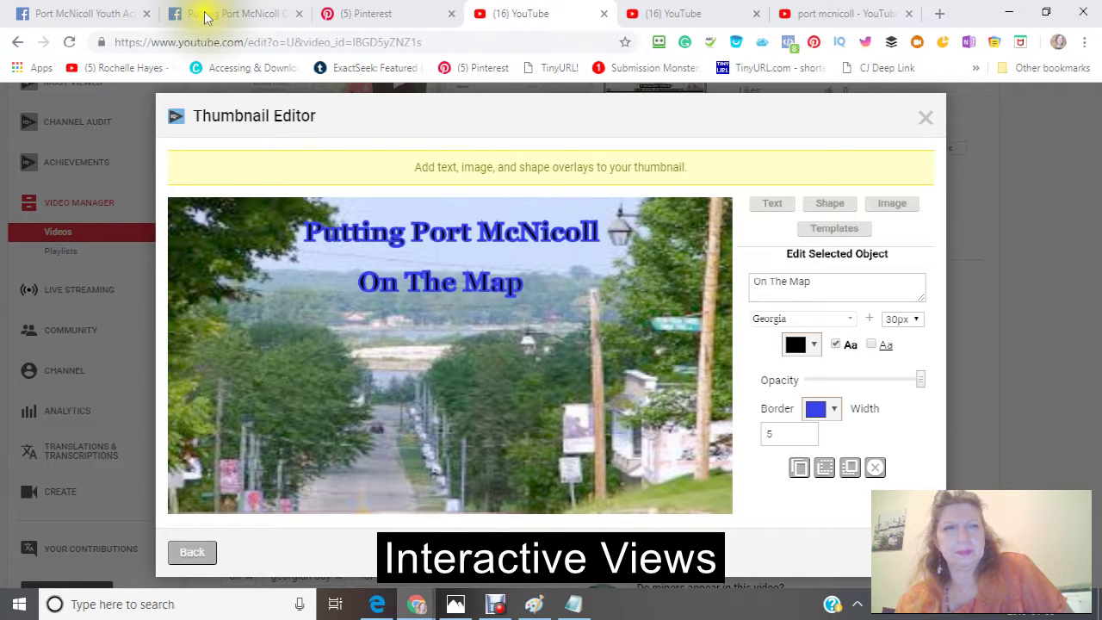
left_click(248, 16)
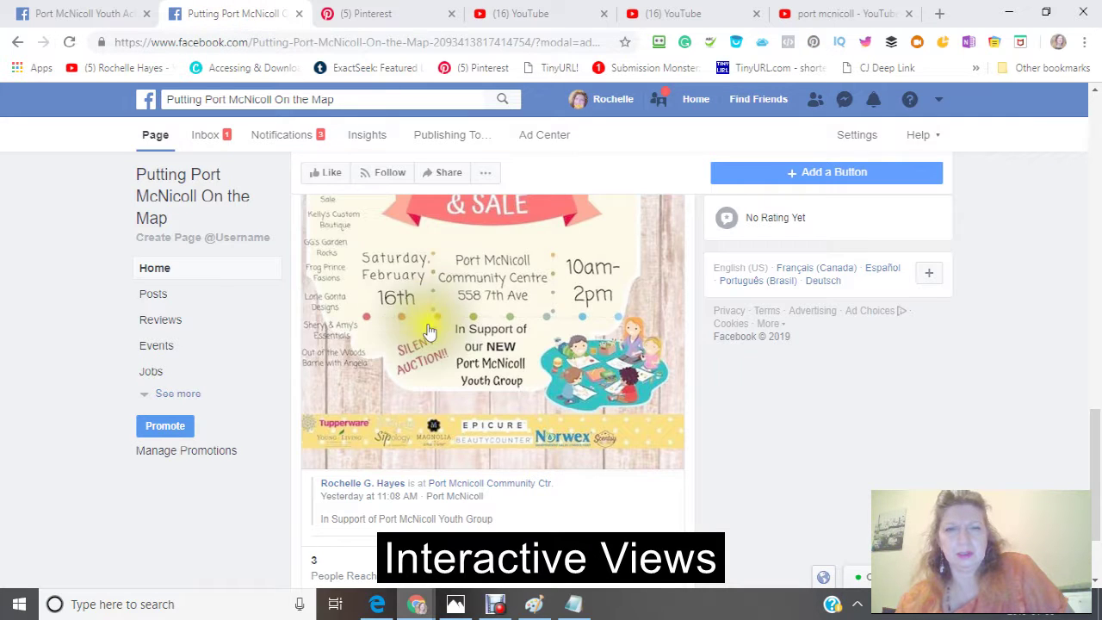
scroll(428, 310, "up", 6)
scroll(428, 310, "down", 3)
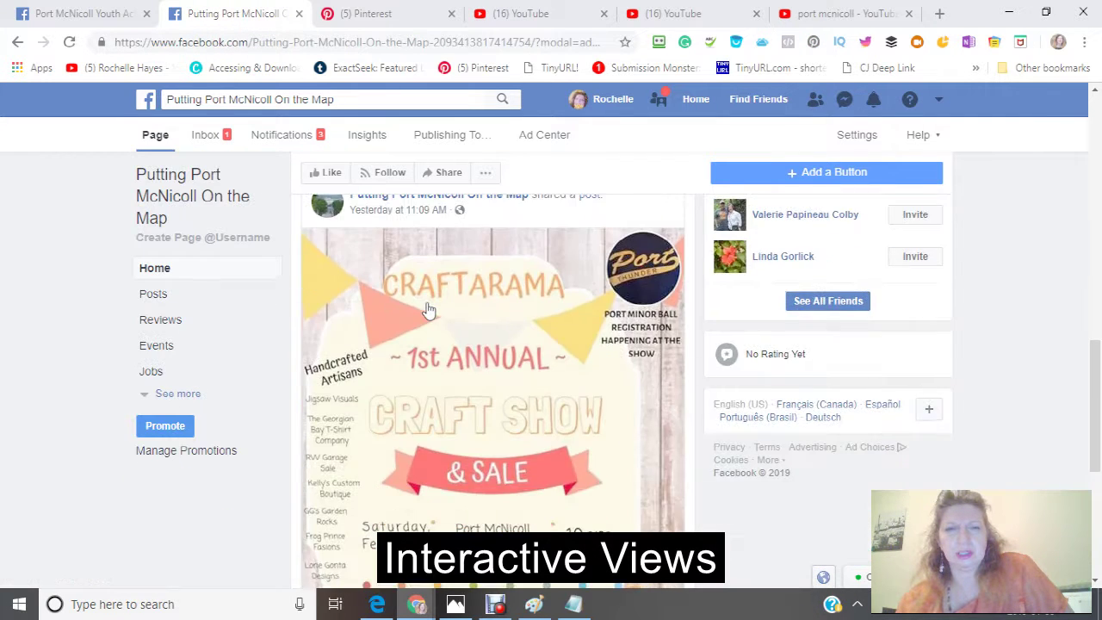
scroll(428, 310, "down", 3)
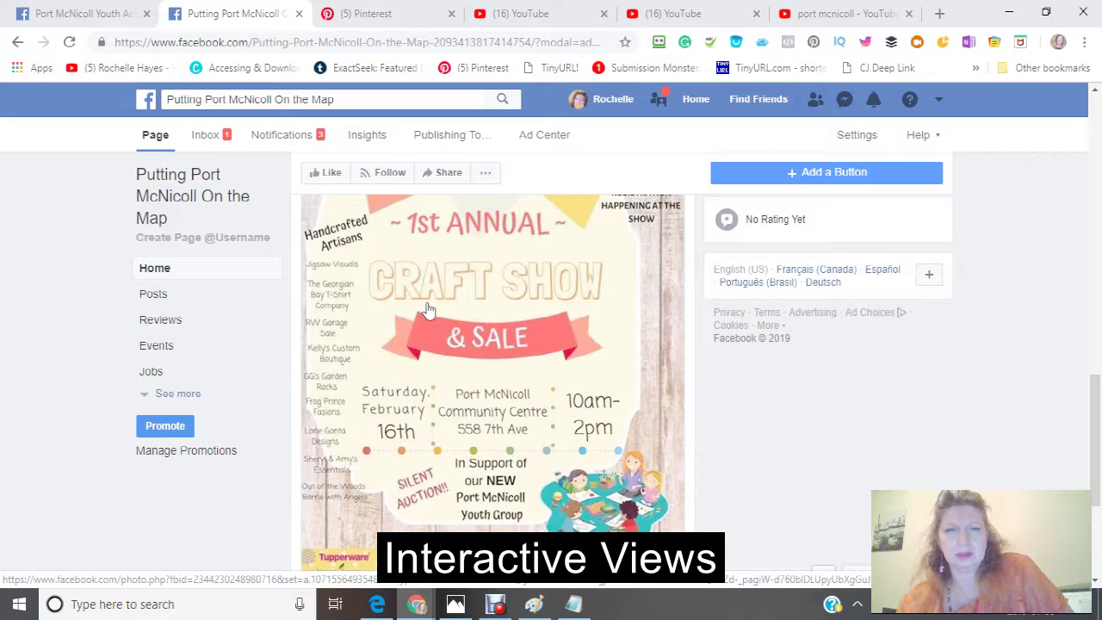
scroll(428, 310, "up", 3)
scroll(428, 310, "down", 2)
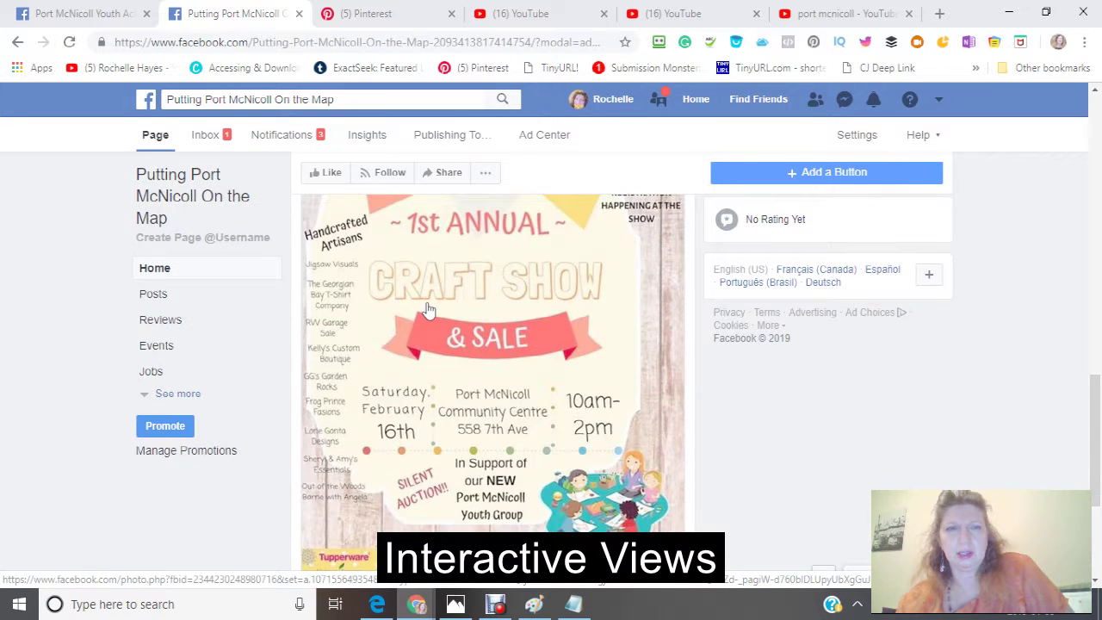
right_click(544, 306)
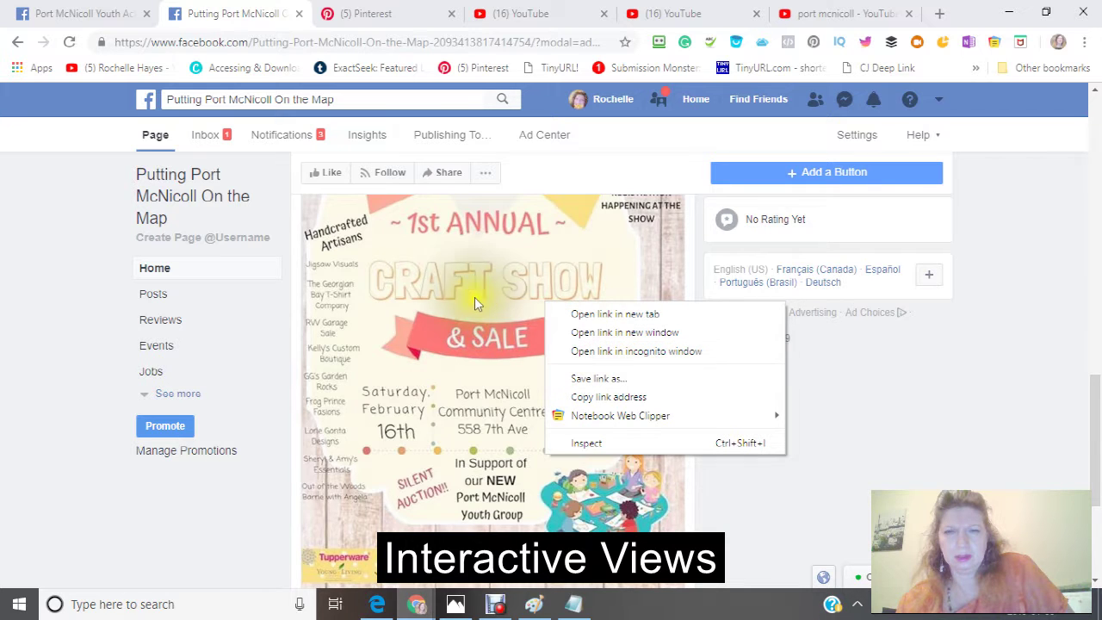
left_click(486, 330)
scroll(486, 331, "down", 2)
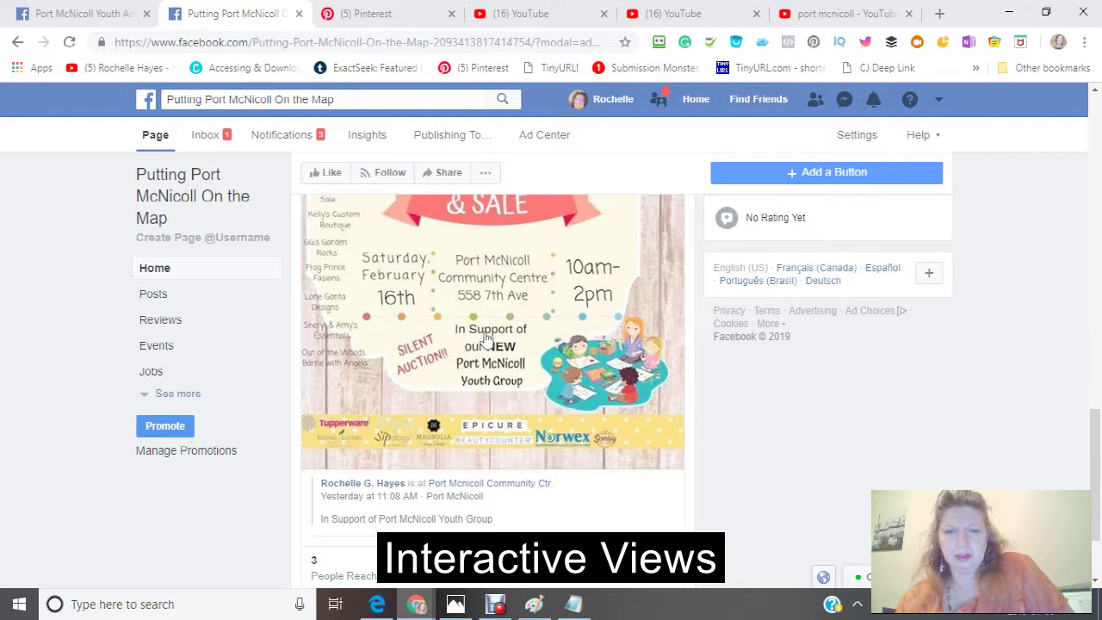
left_click(455, 605)
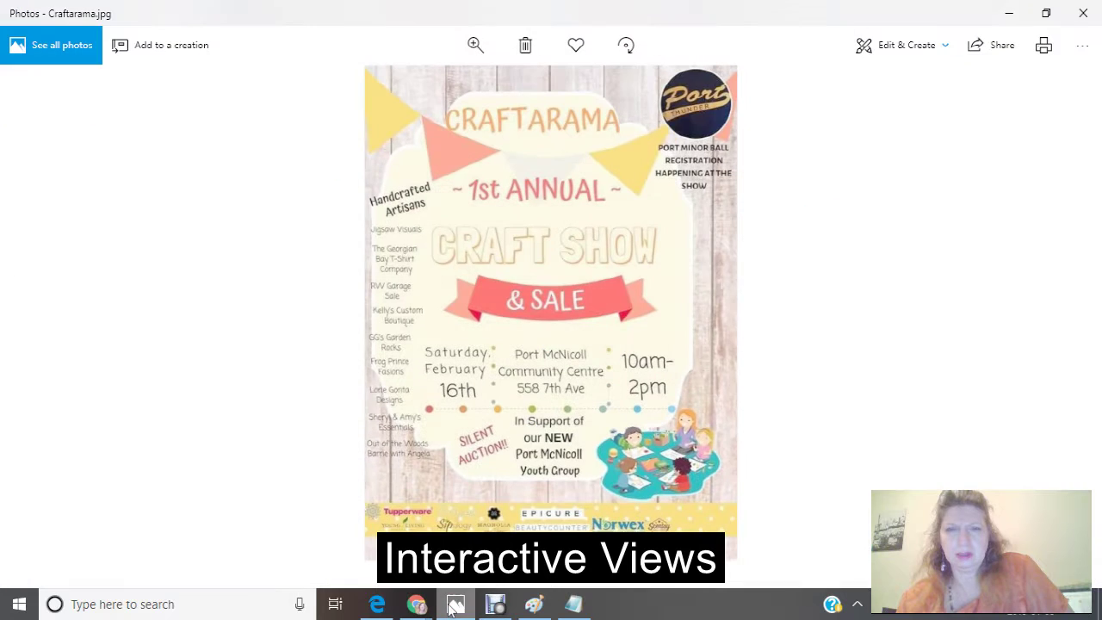
Save a JPG copy of the poster to the Desktop as Craftarama, replacing the existing file, and close the Photos app
right_click(631, 117)
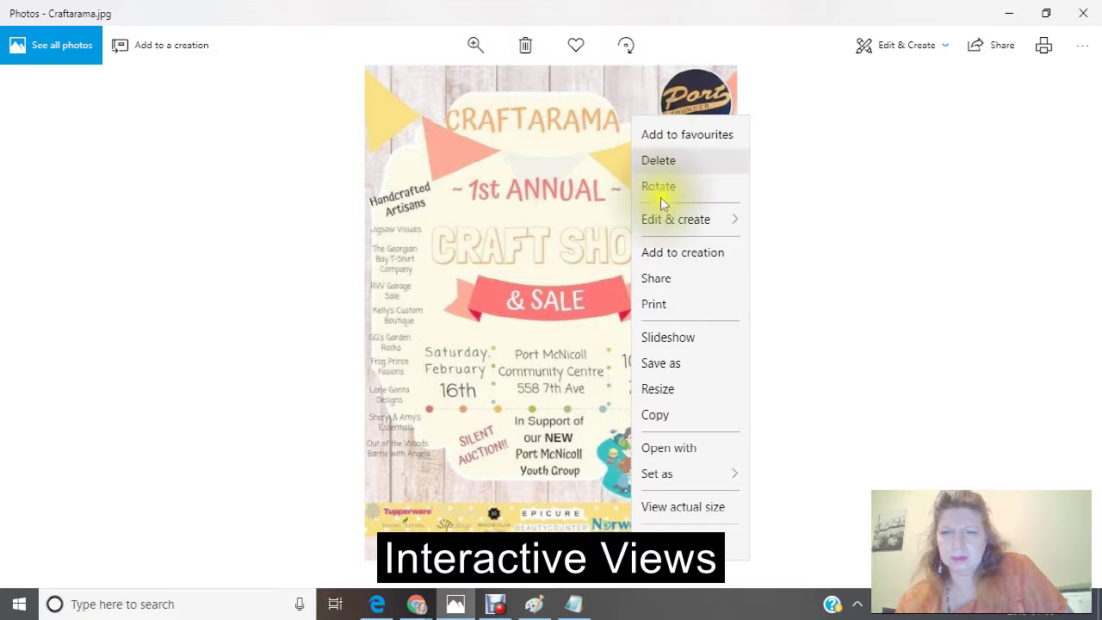
left_click(642, 363)
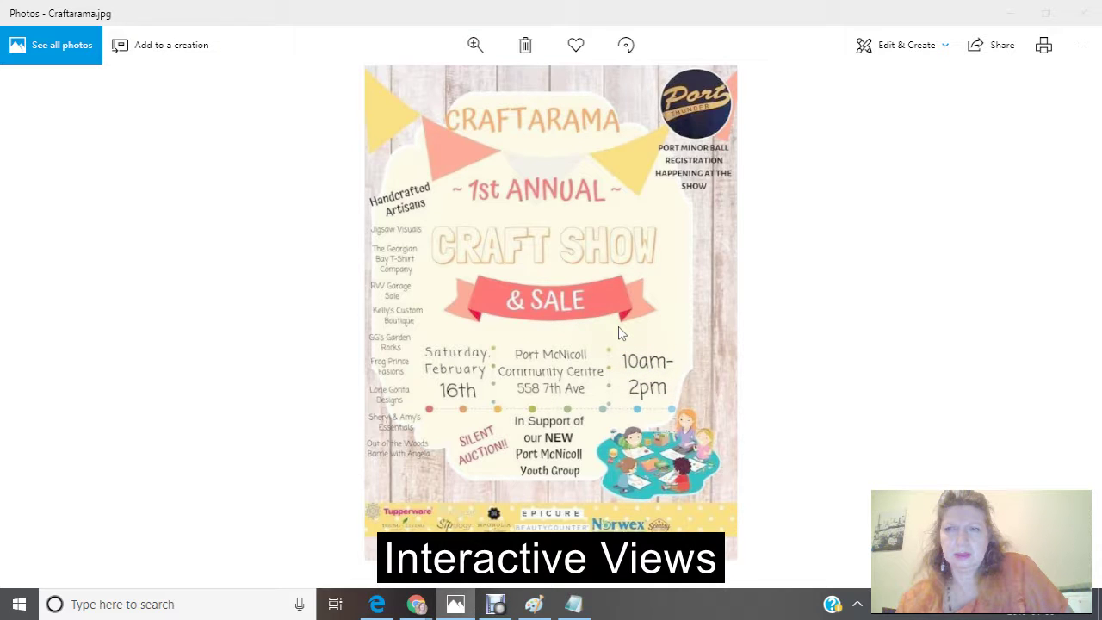
scroll(124, 85, "up", 5)
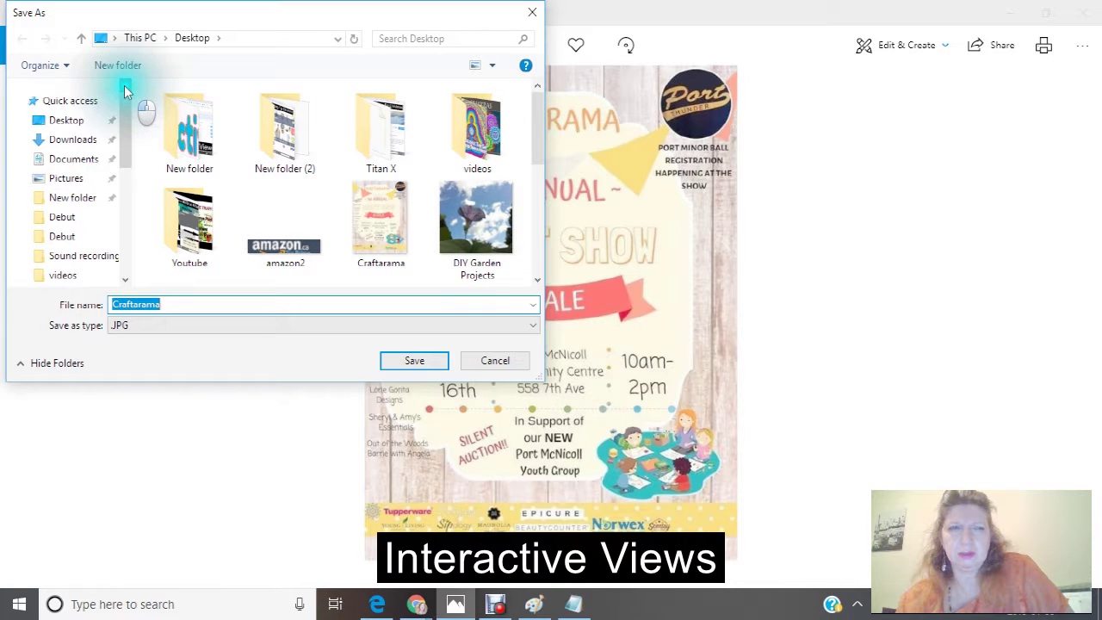
left_click(65, 121)
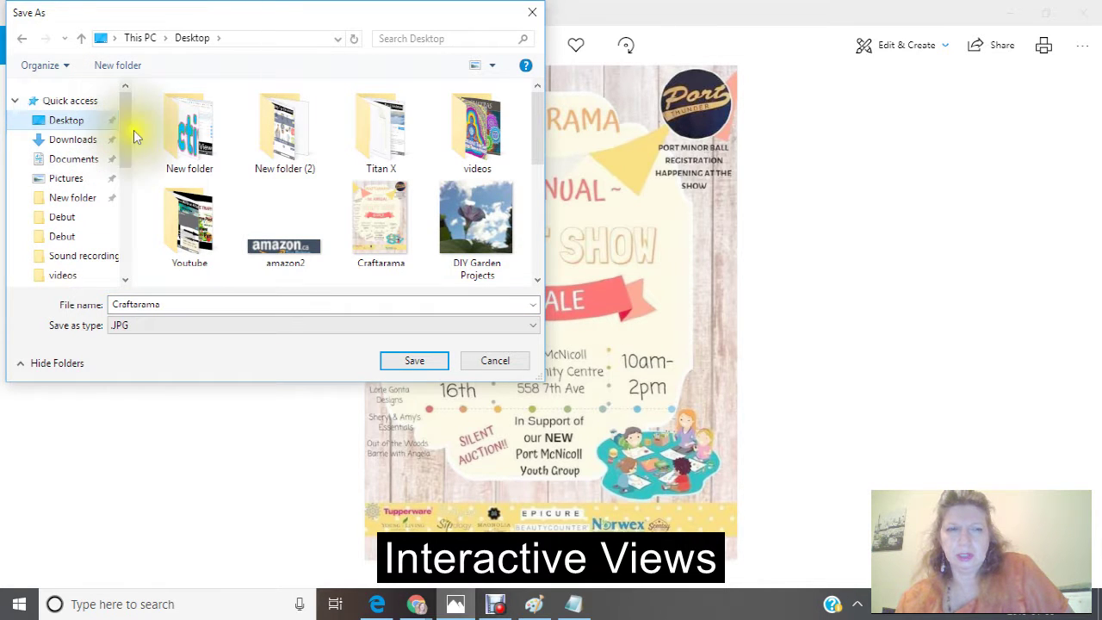
left_click(412, 360)
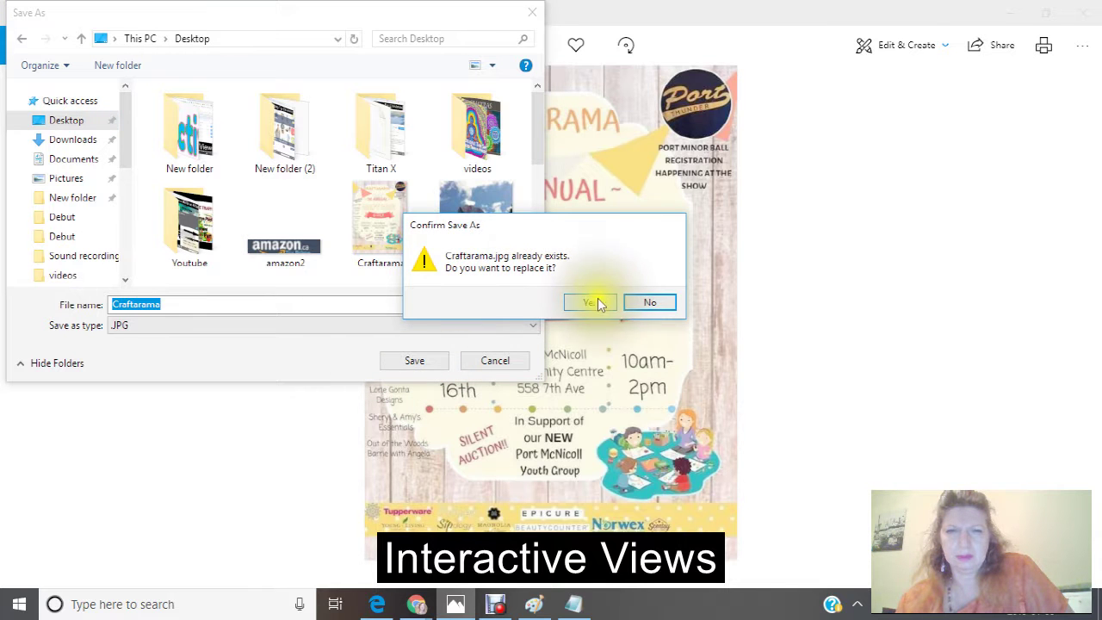
left_click(593, 304)
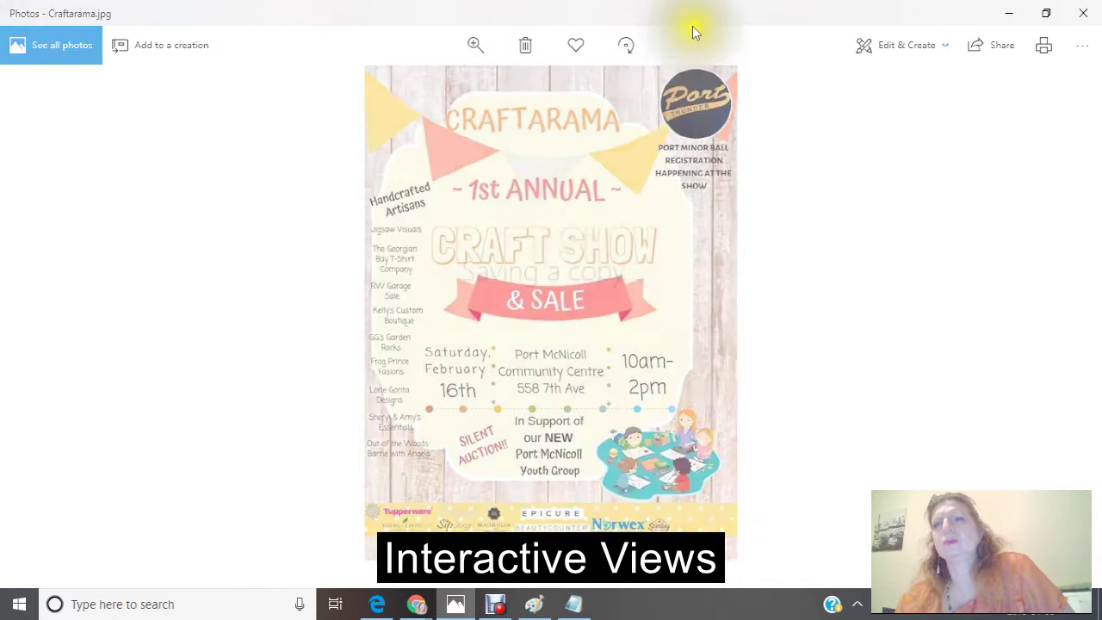
left_click(1087, 13)
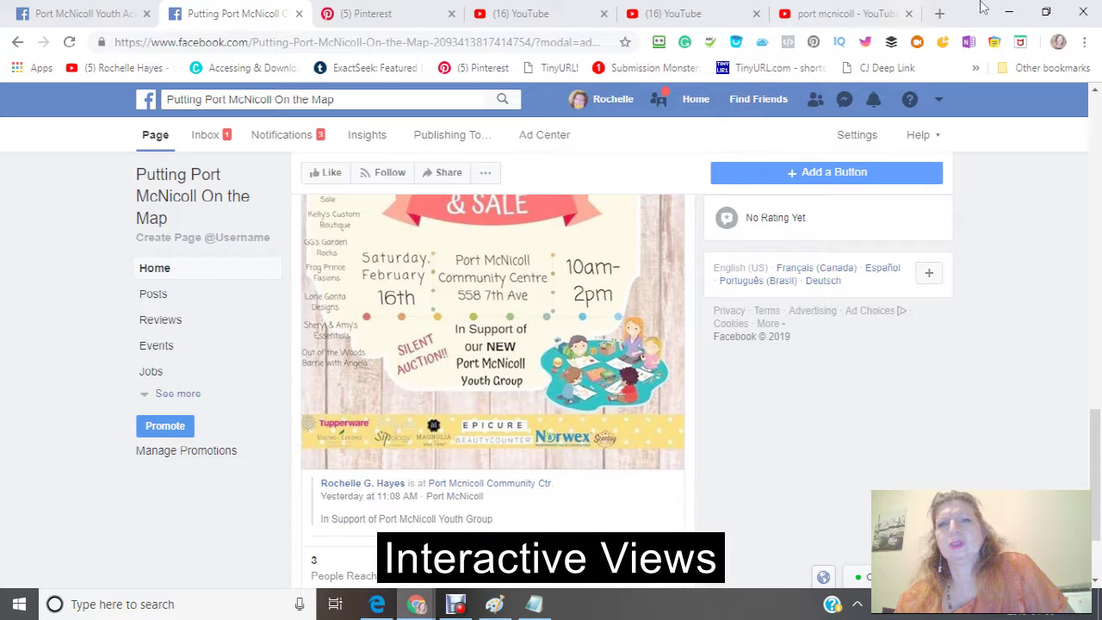
left_click(695, 17)
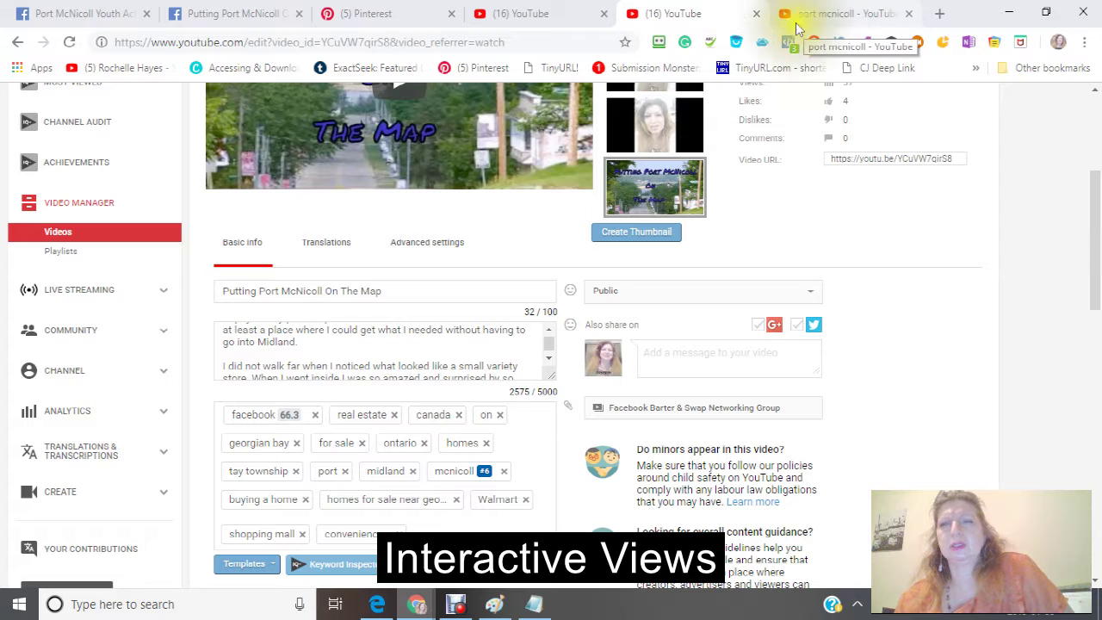
mouse_move(687, 213)
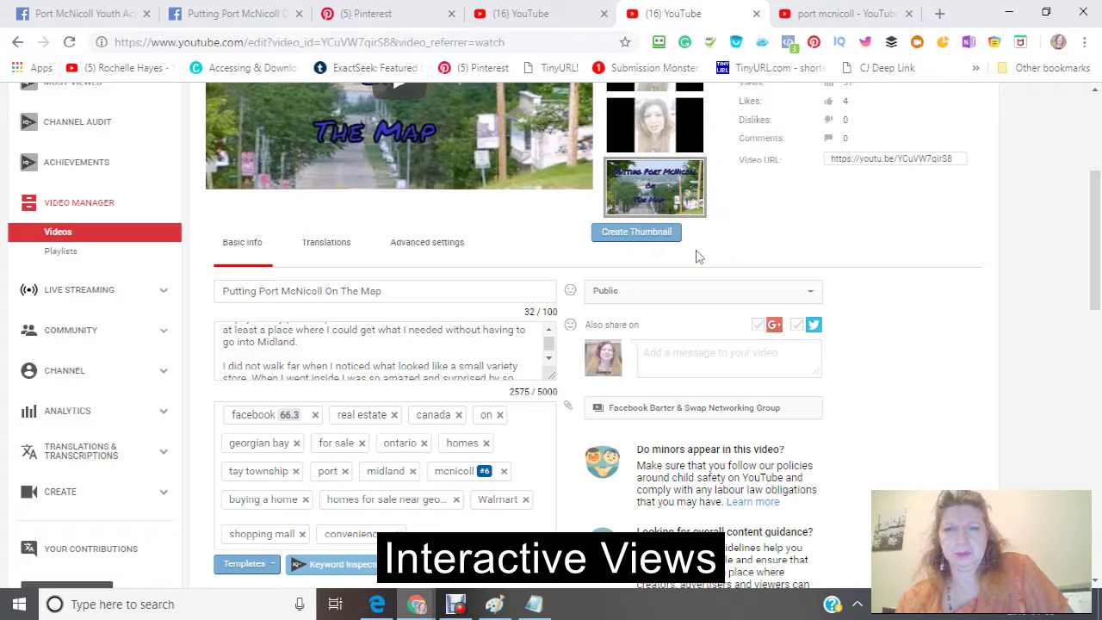
scroll(694, 254, "up", 3)
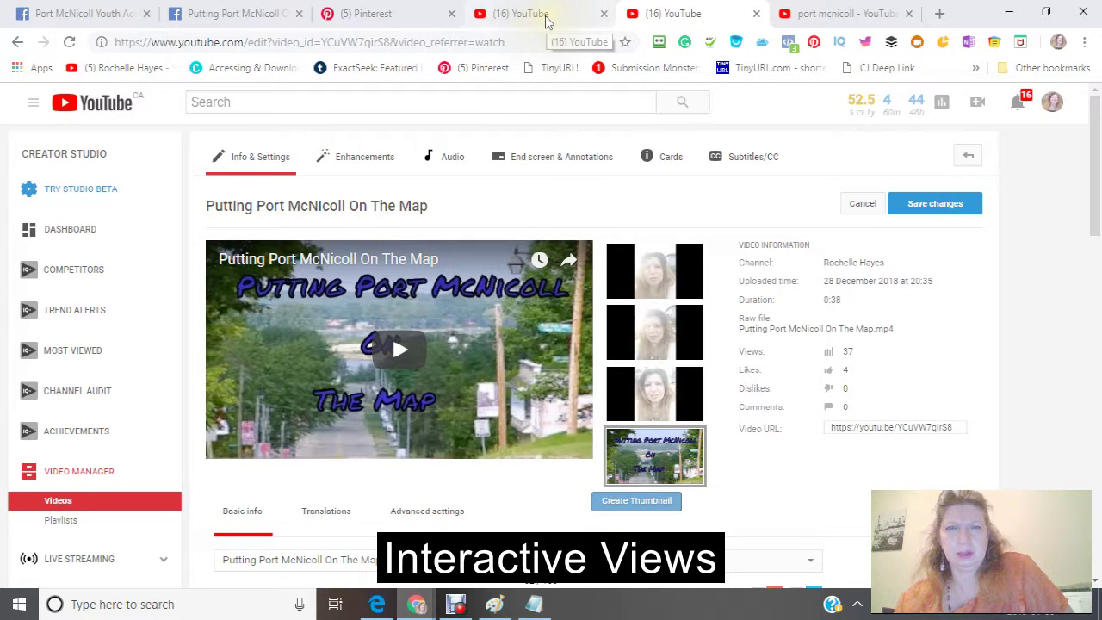
Add the Craftarama poster from the Desktop as an image overlay in the Thumbnail Editor
left_click(545, 16)
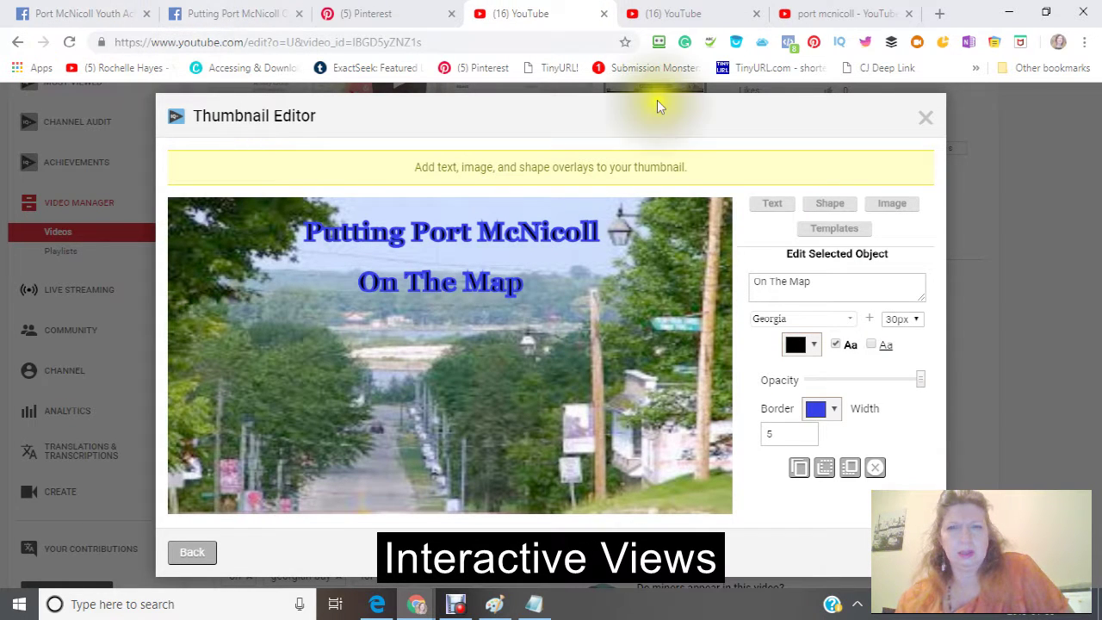
left_click(897, 209)
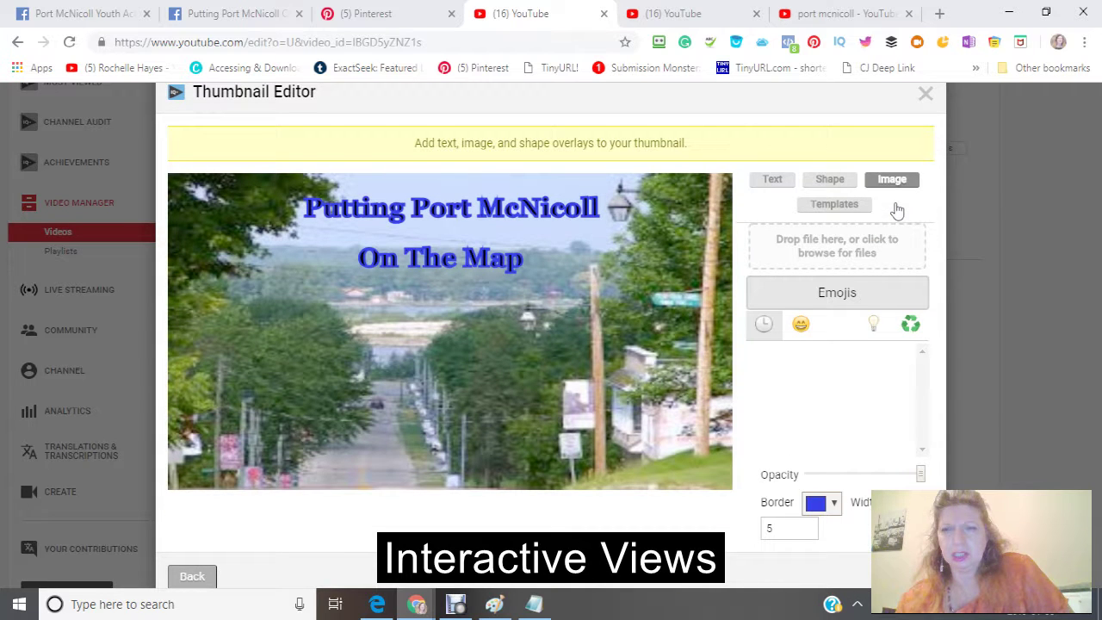
left_click(862, 243)
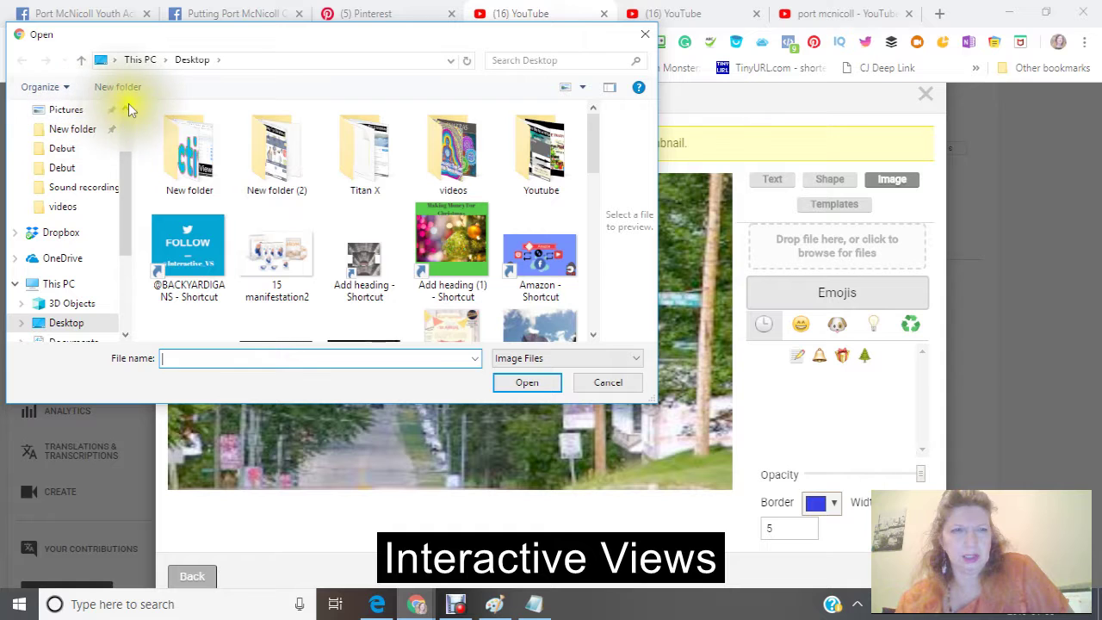
scroll(125, 106, "up", 5)
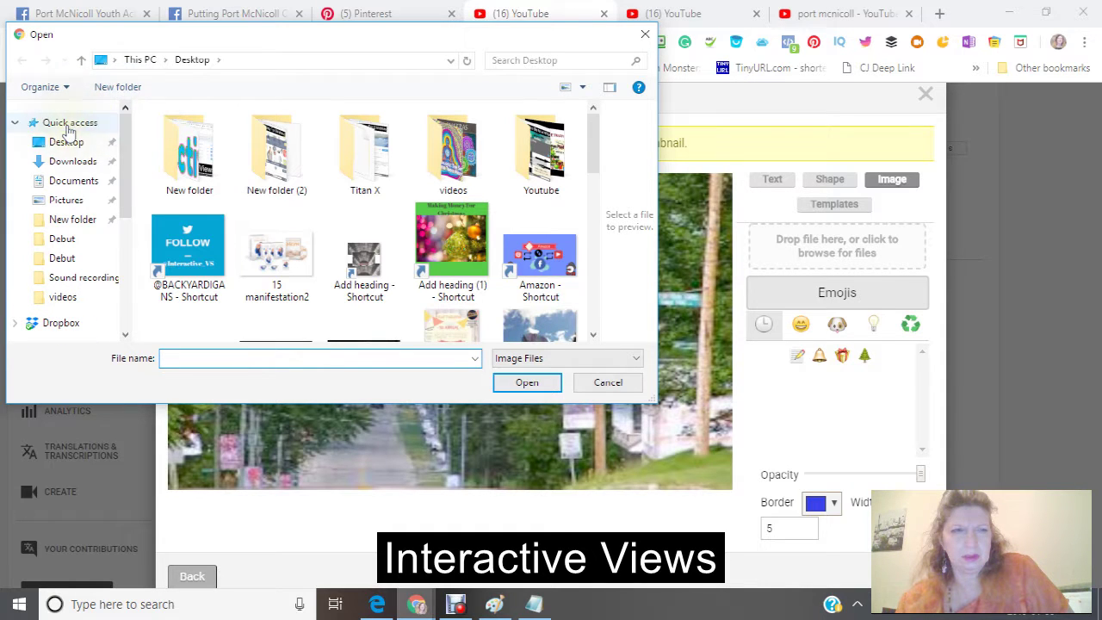
left_click(64, 148)
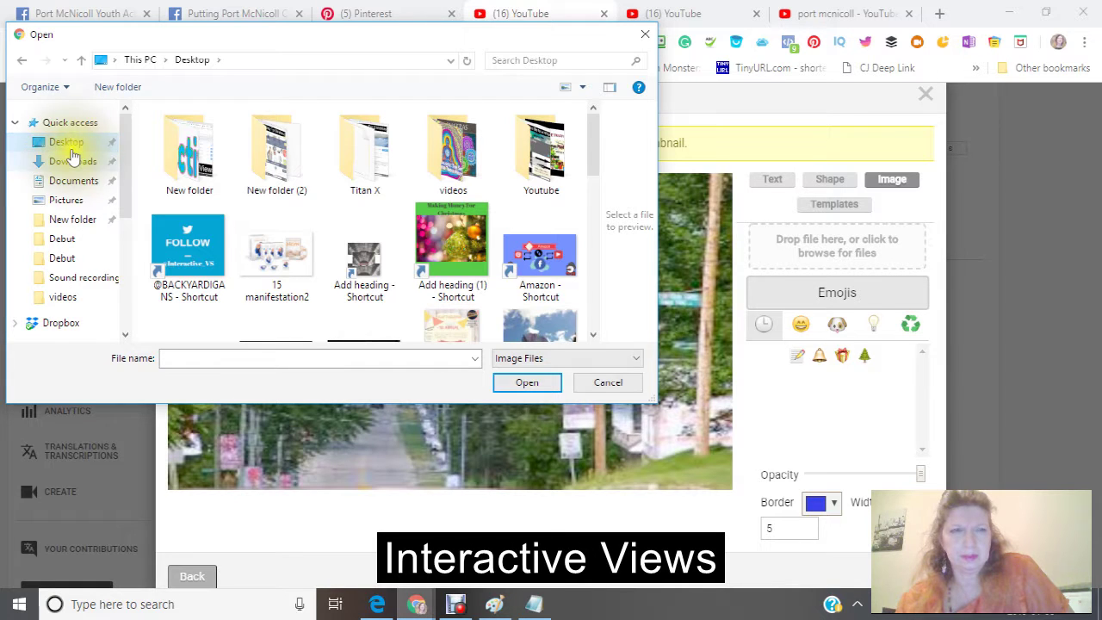
scroll(591, 334, "down", 1)
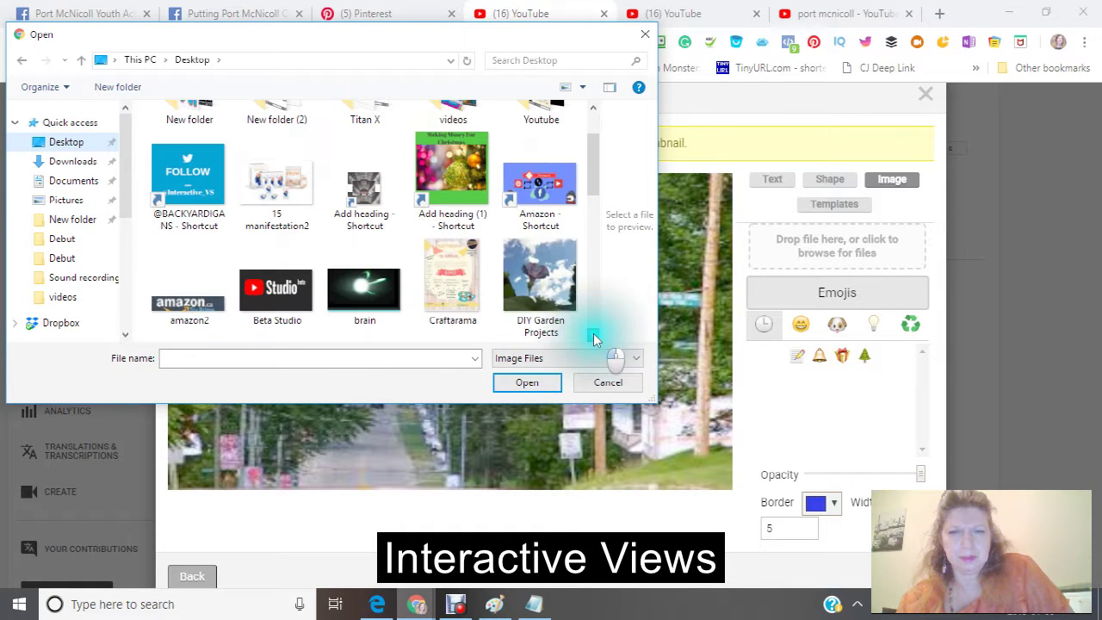
left_click(455, 292)
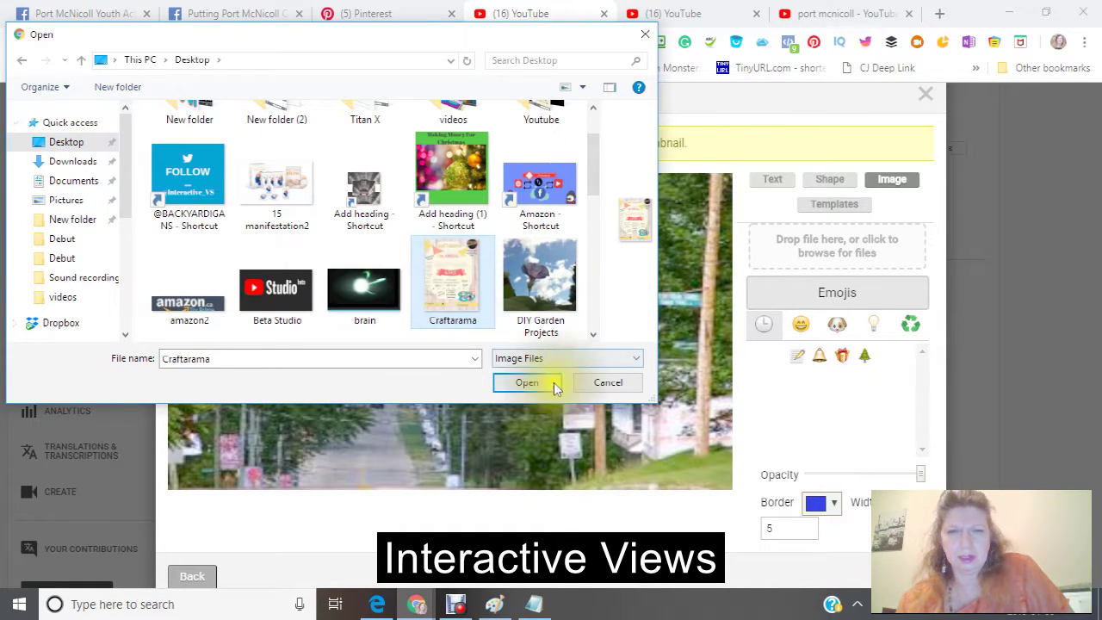
left_click(527, 383)
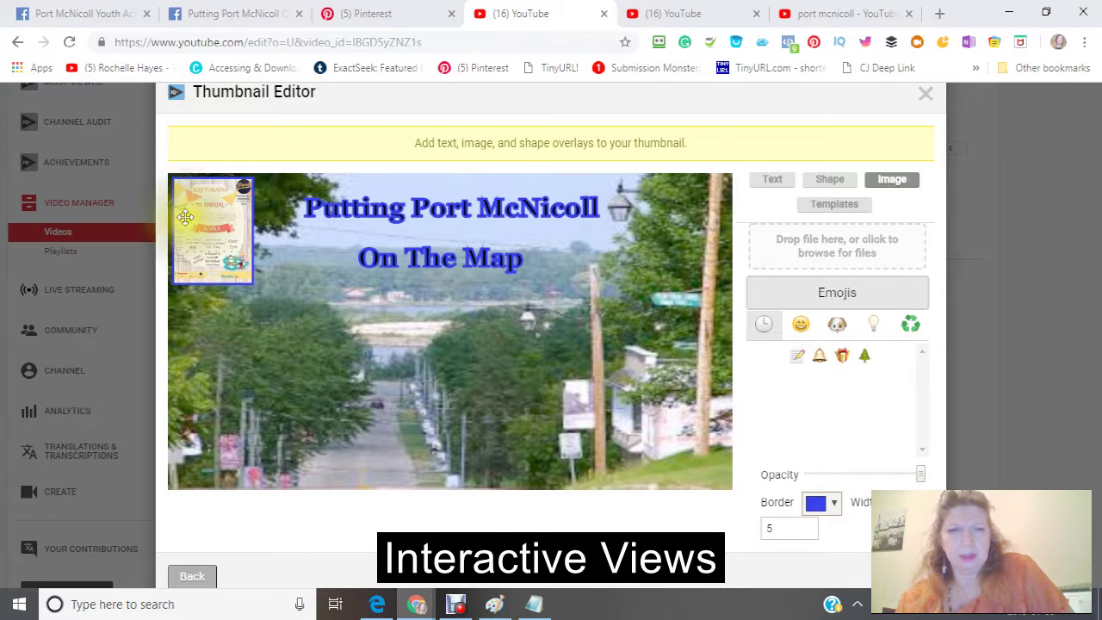
Position the poster overlay over the road, centred directly beneath the "On The Map" text
left_click_drag(210, 229, 428, 369)
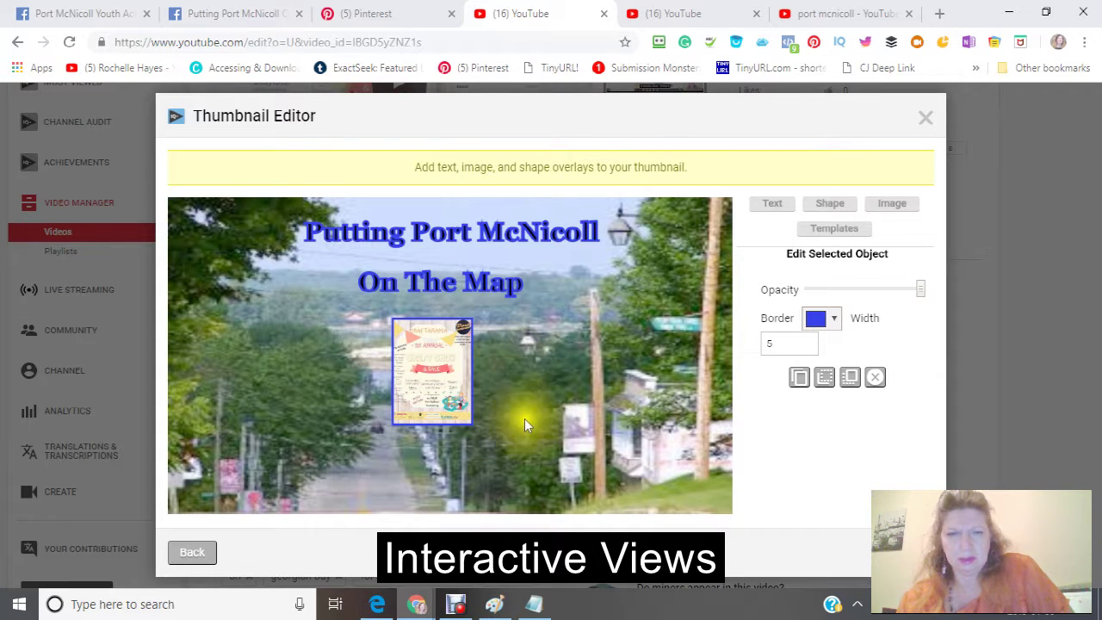
left_click_drag(430, 373, 430, 373)
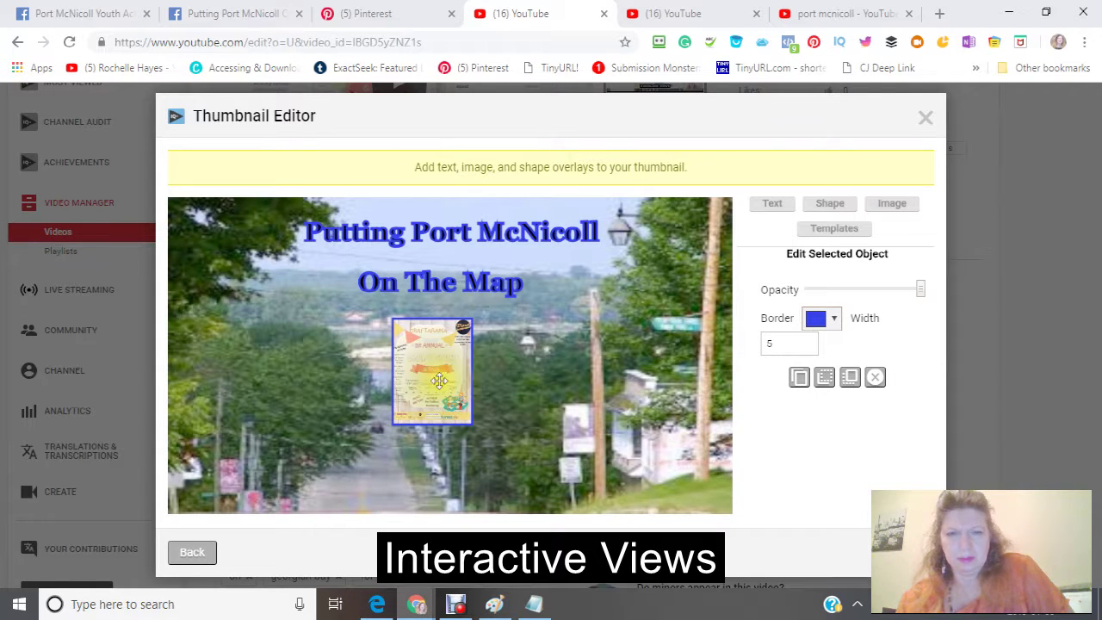
mouse_move(429, 372)
left_mouse_down()
mouse_move(608, 350)
mouse_move(636, 420)
mouse_move(631, 402)
mouse_move(454, 395)
mouse_move(444, 382)
left_mouse_up()
left_click_drag(442, 369, 442, 366)
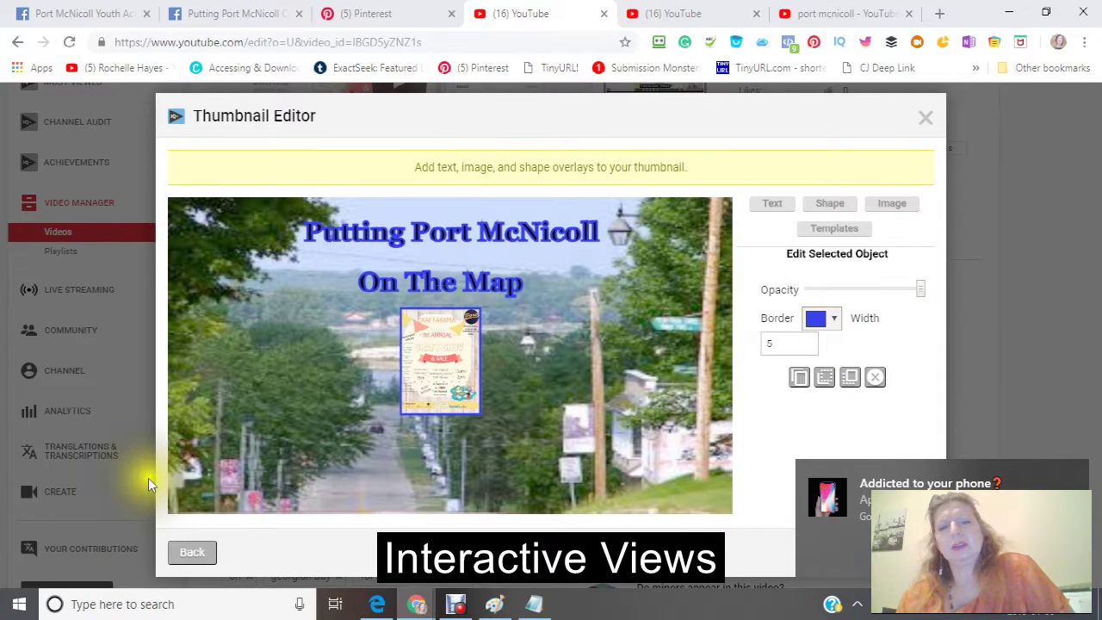
Add "Kraftarama" as a text overlay and move it beneath the poster on the thumbnail
left_click(773, 205)
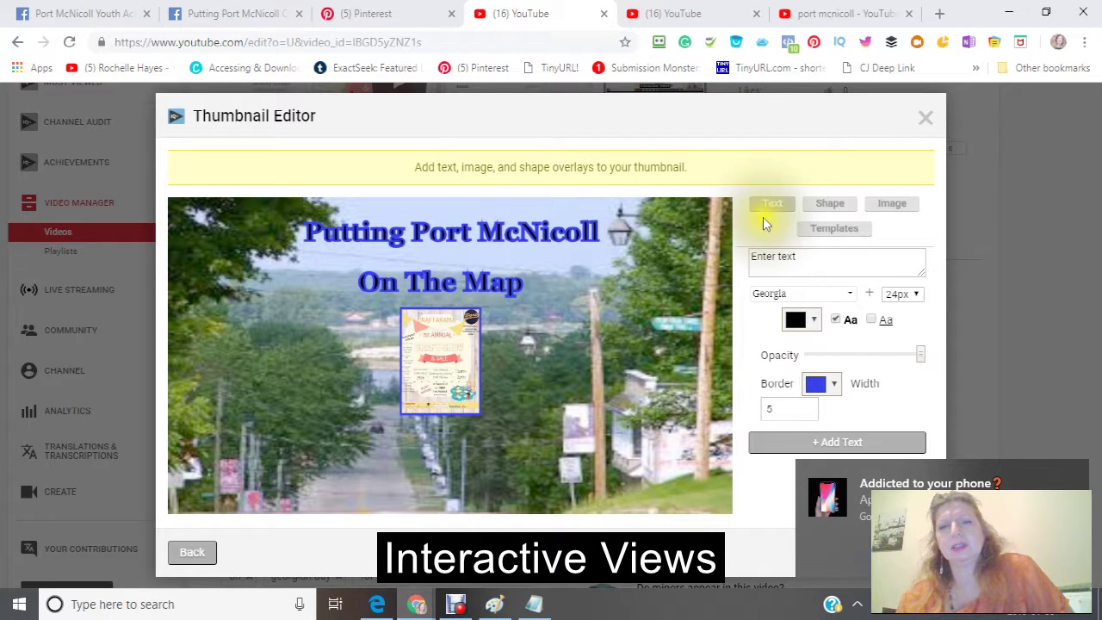
left_click(807, 256)
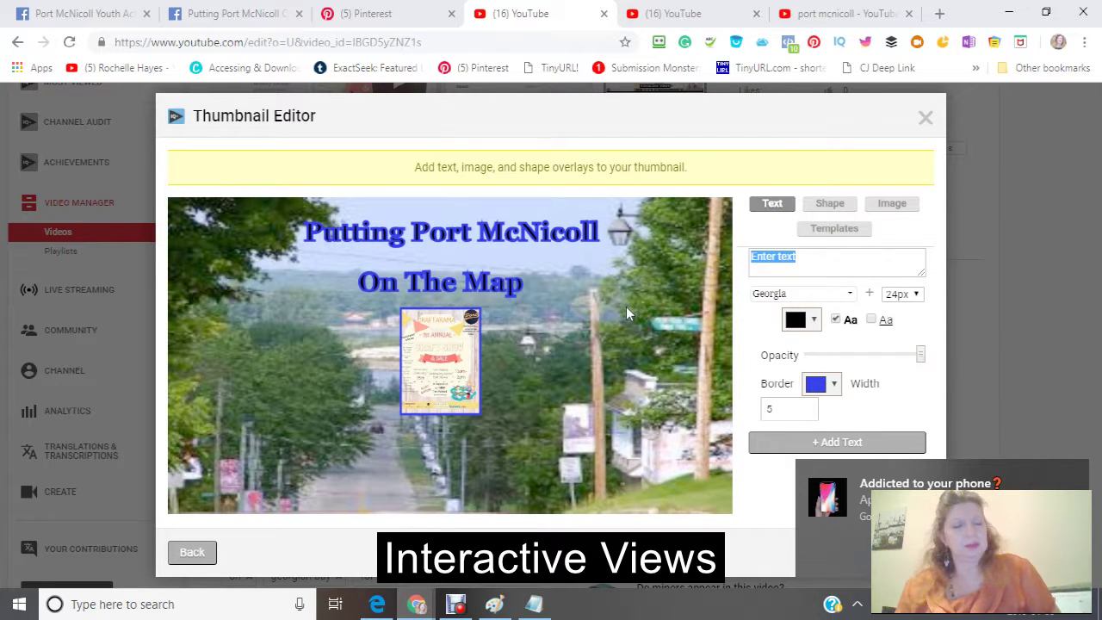
type("K")
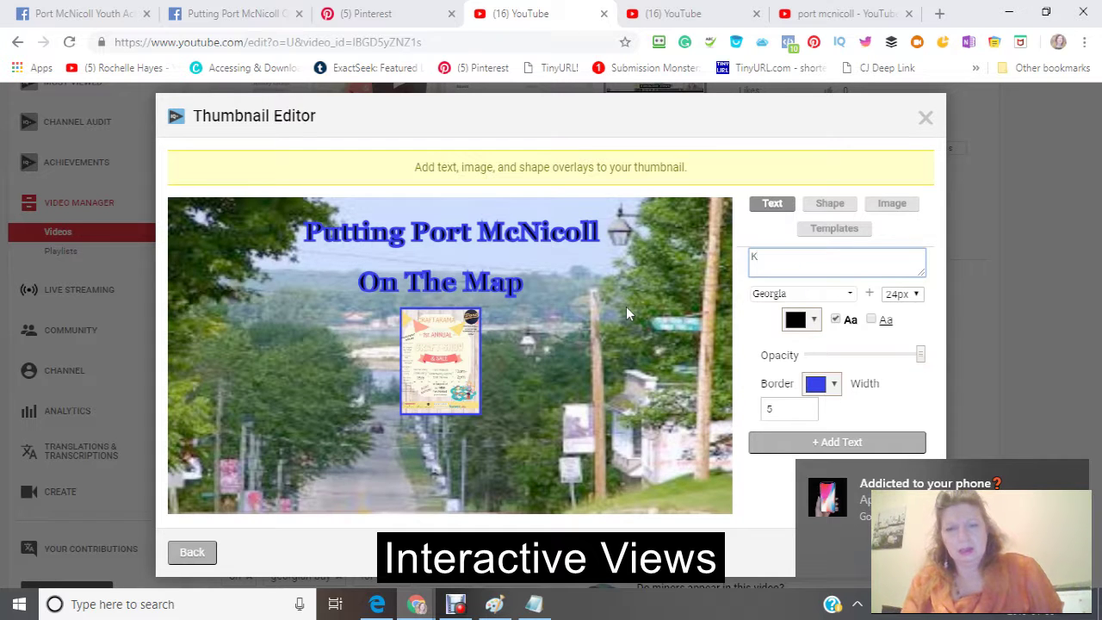
type("ra")
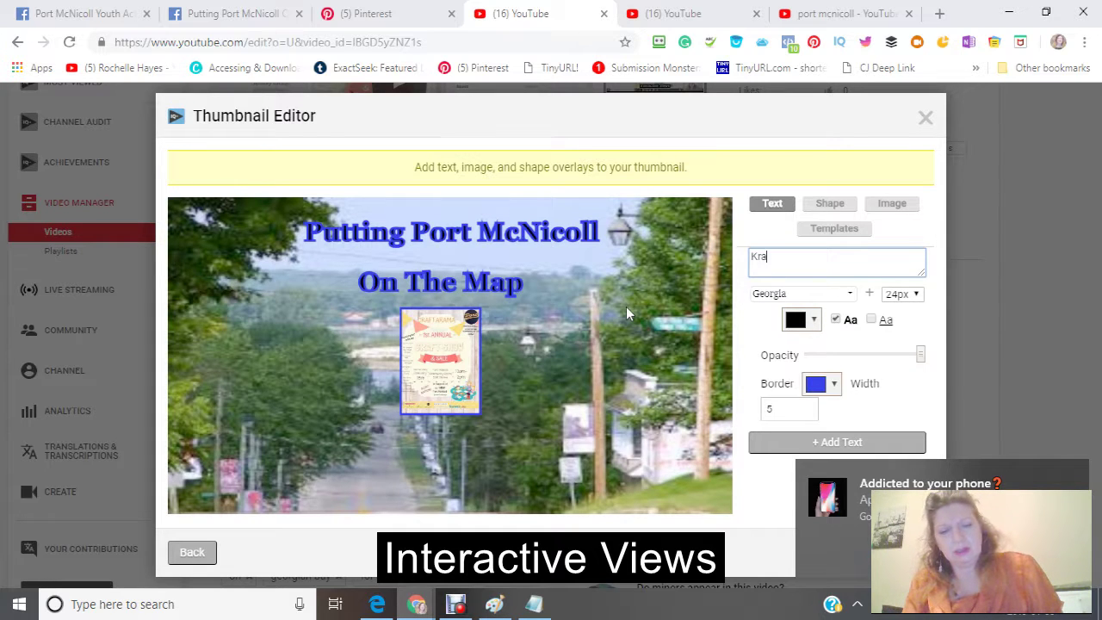
type("ft")
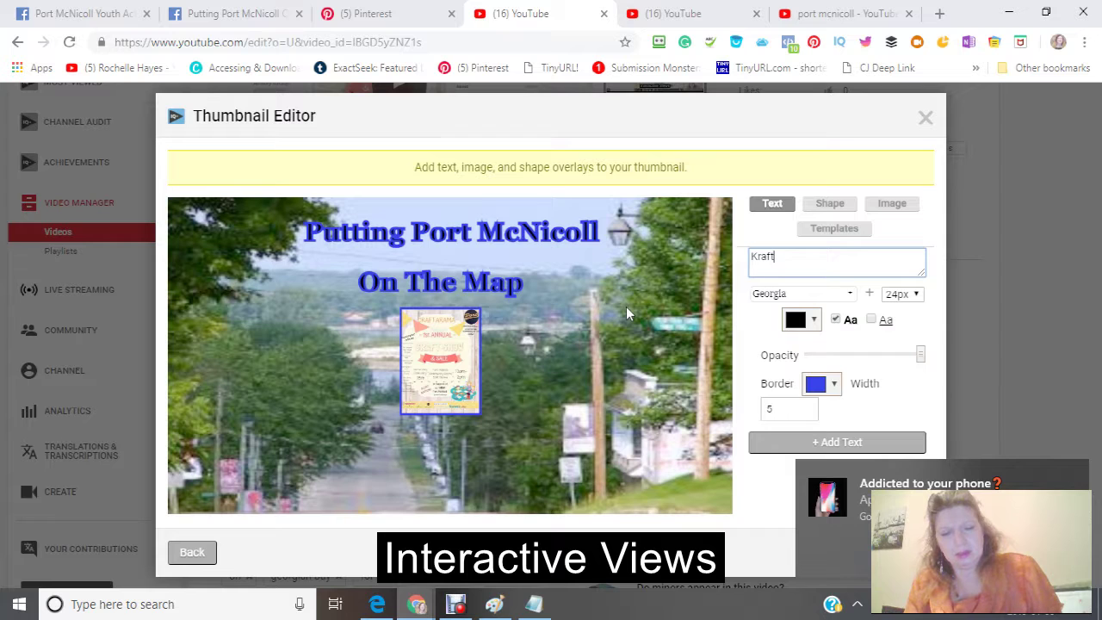
type("arama")
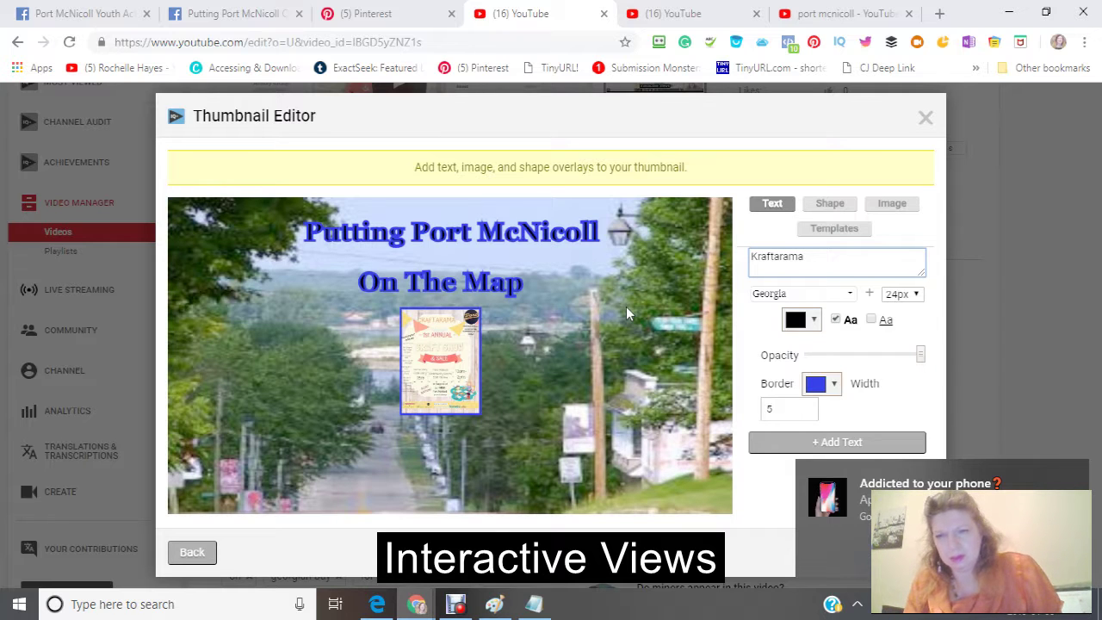
left_click(624, 307)
left_click(819, 442)
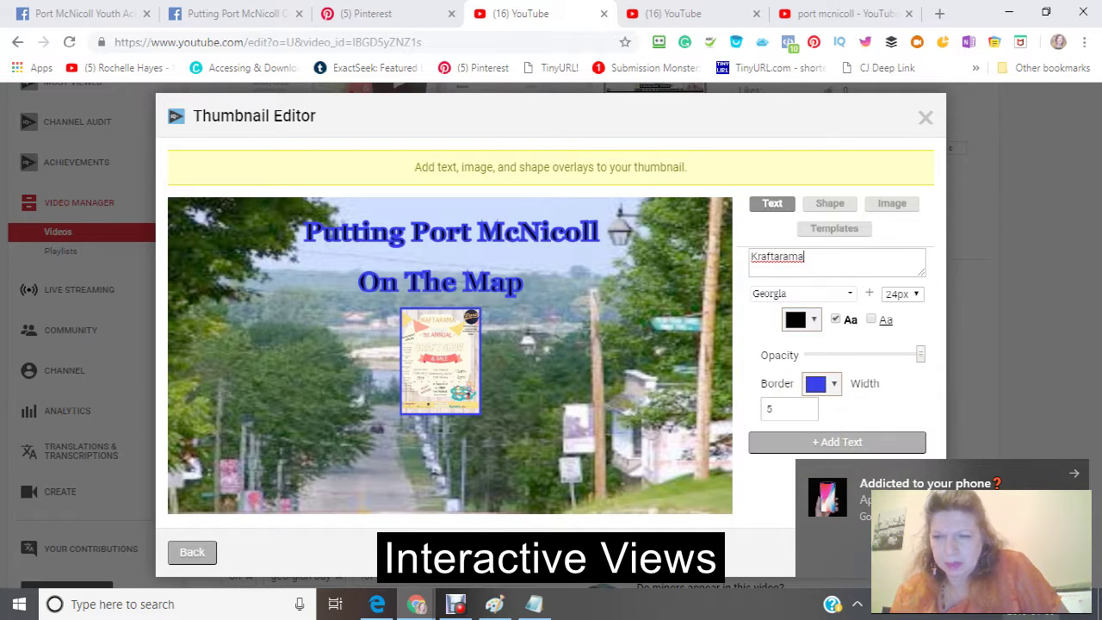
left_click(844, 464)
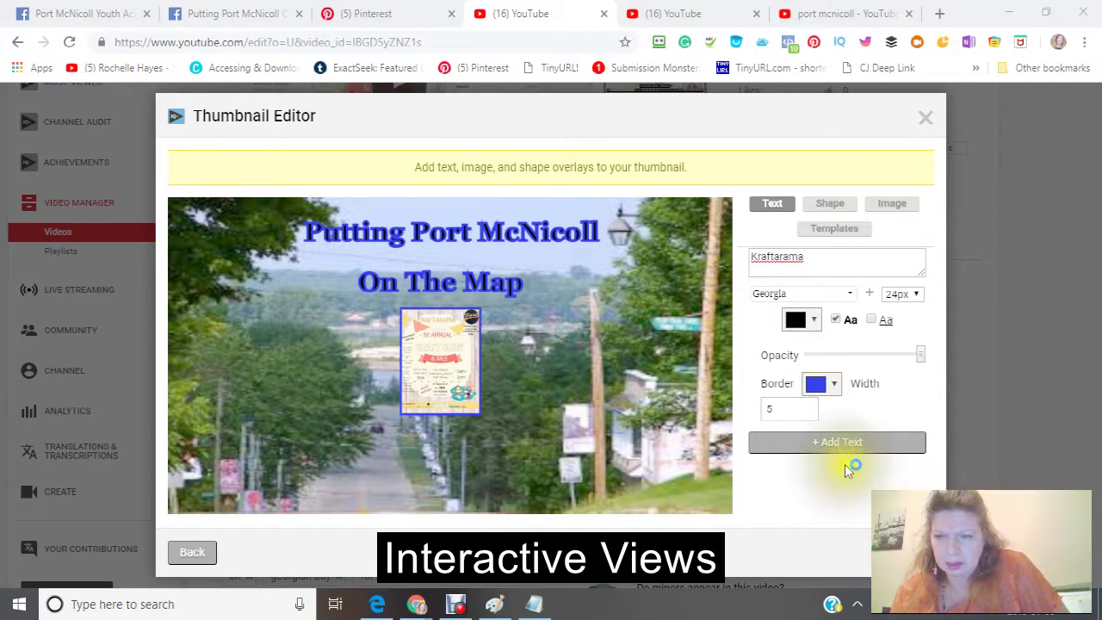
left_click(813, 444)
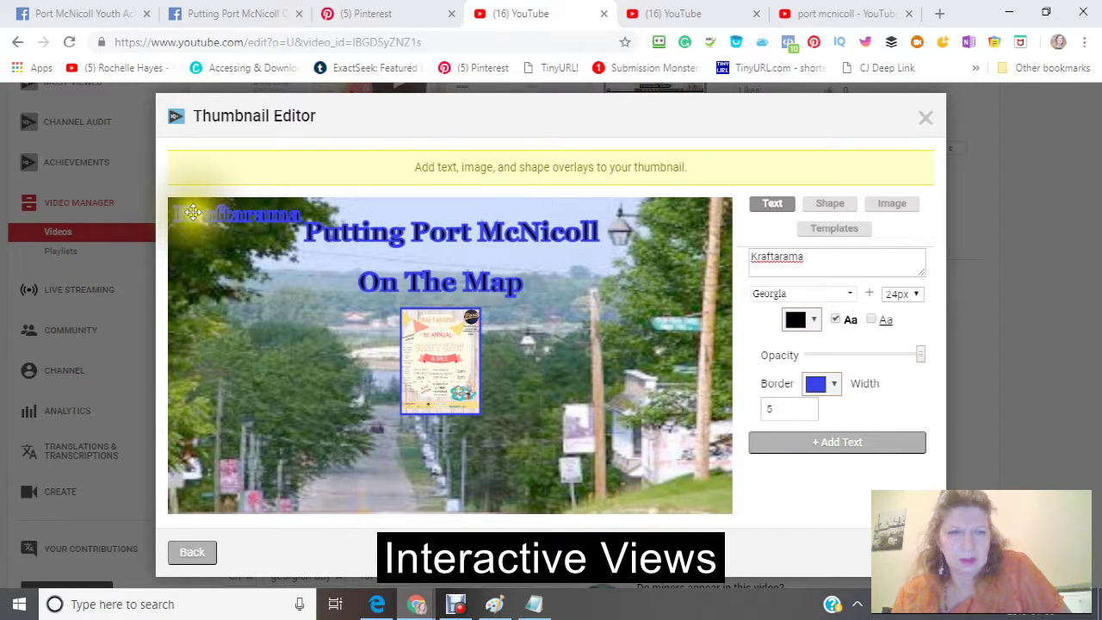
left_click_drag(193, 212, 392, 447)
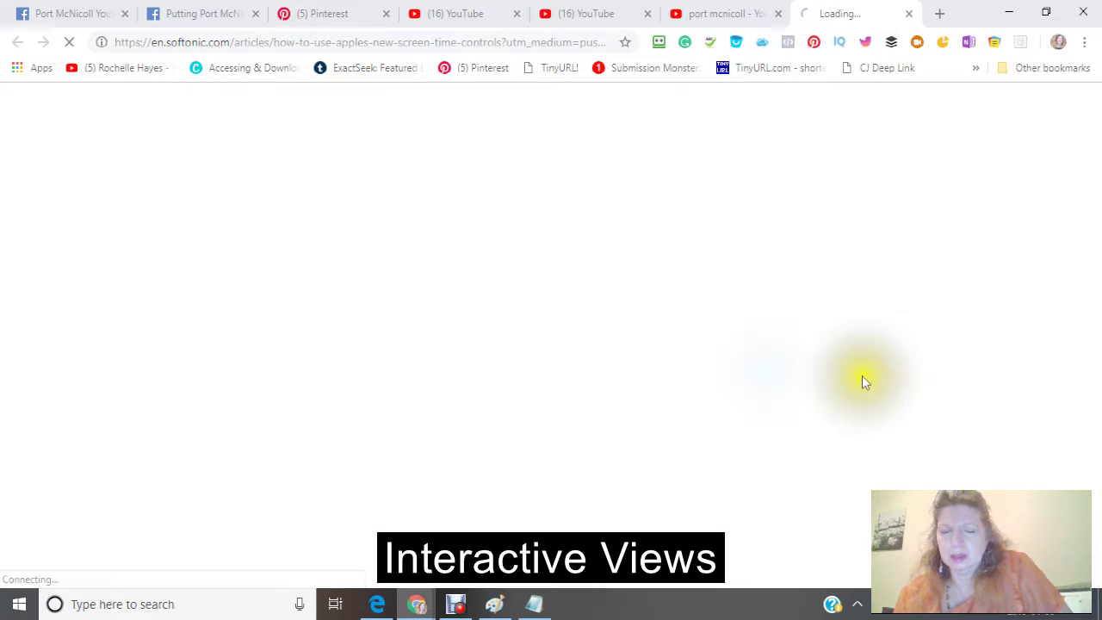
Close the Softonic Screen Time article and bring up the edit page of the "Putting Port McNicoll On The Map" video
left_click(704, 15)
left_click(603, 17)
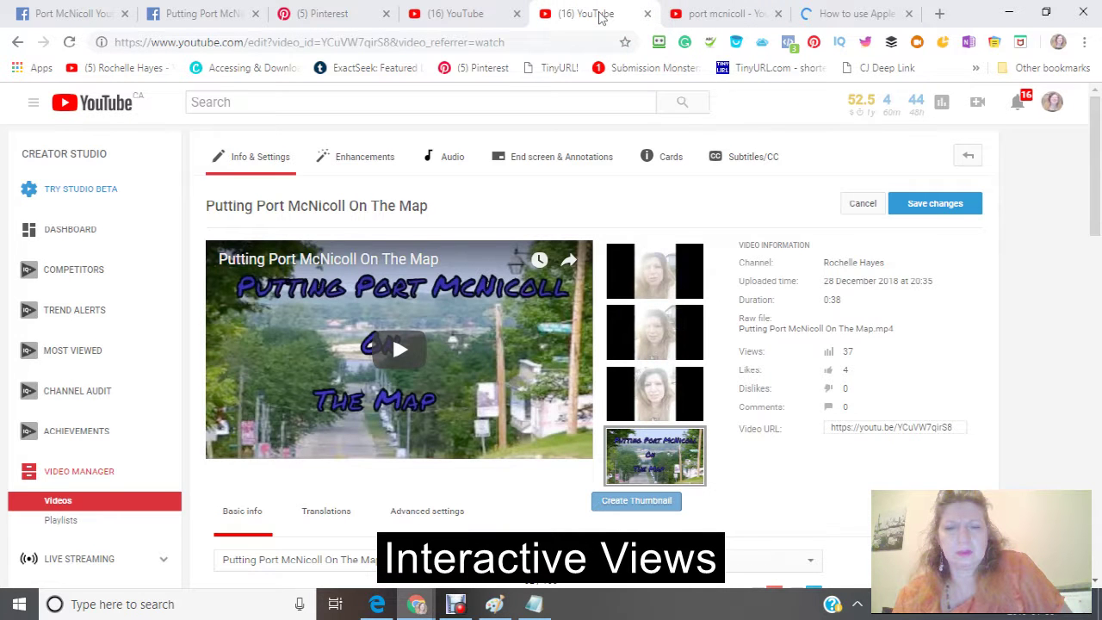
left_click(814, 12)
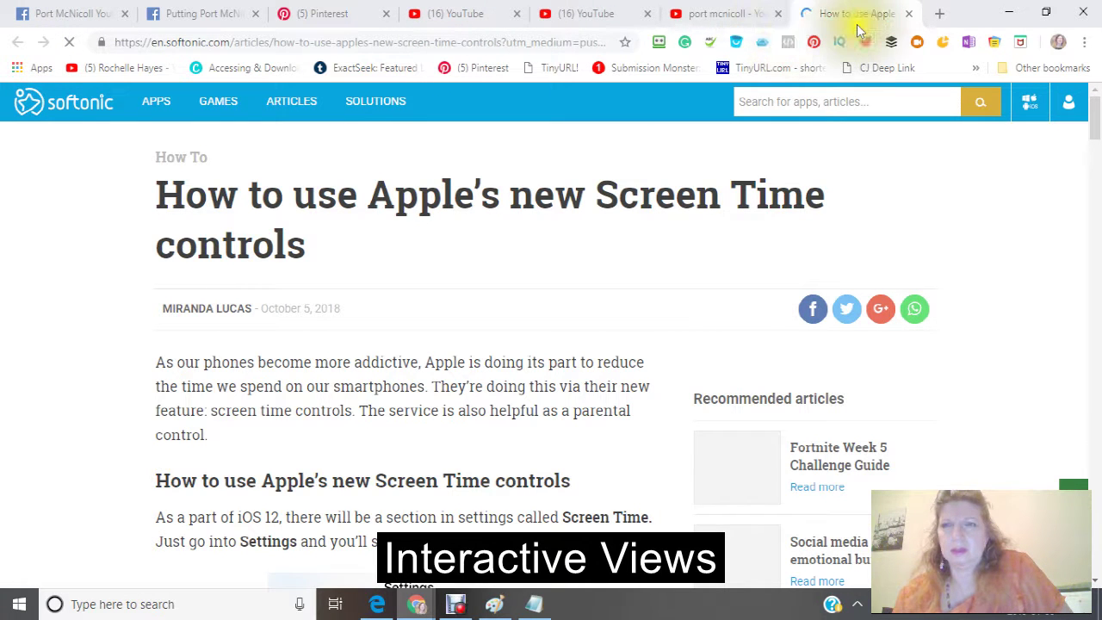
left_click(909, 14)
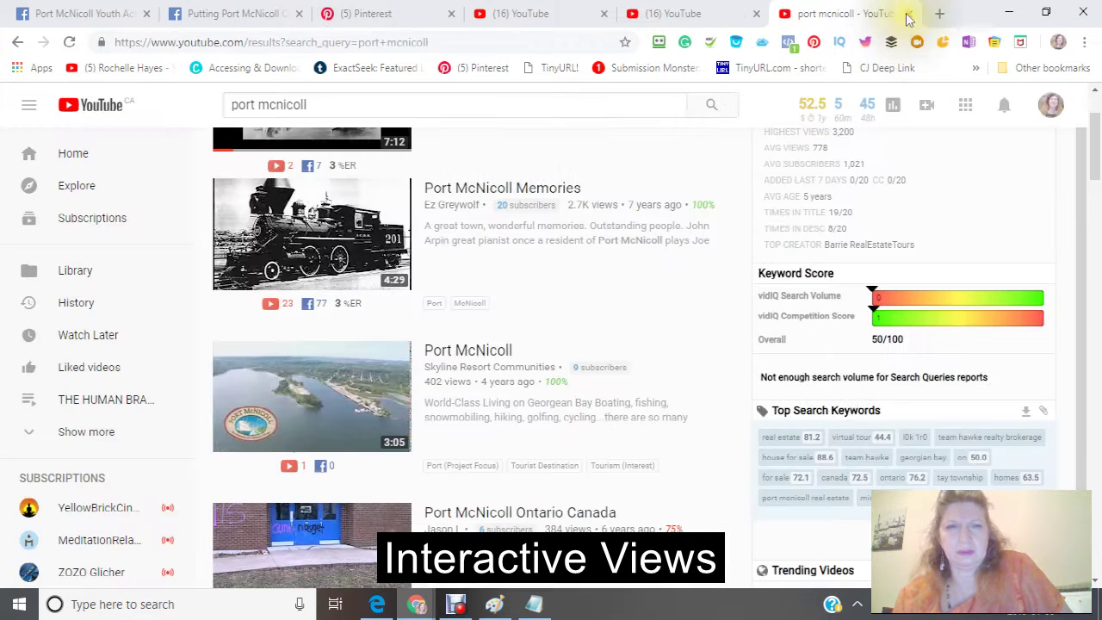
left_click(678, 16)
scroll(516, 177, "down", 3)
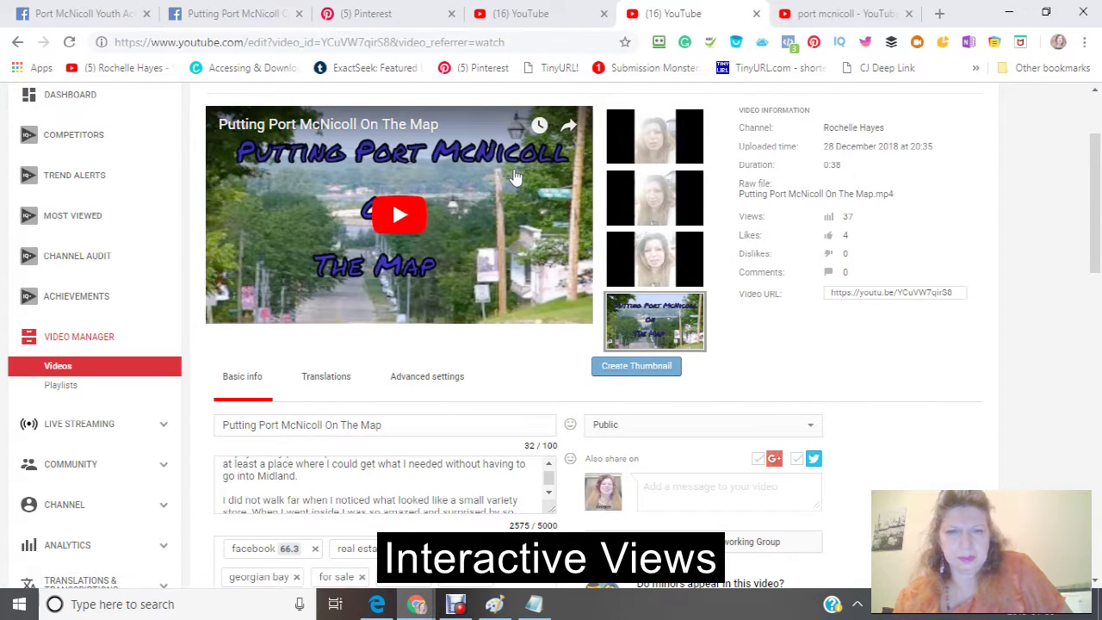
Return to the Thumbnail Editor and position the "Kraftarama" text overlay over the road, beneath the poster
scroll(515, 177, "up", 3)
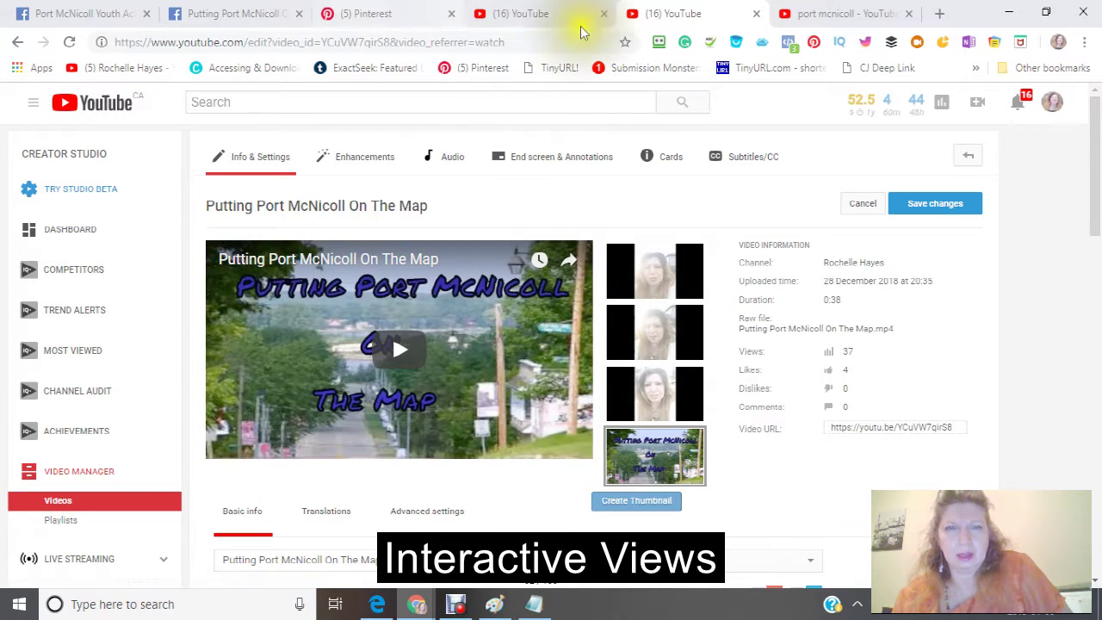
left_click(555, 13)
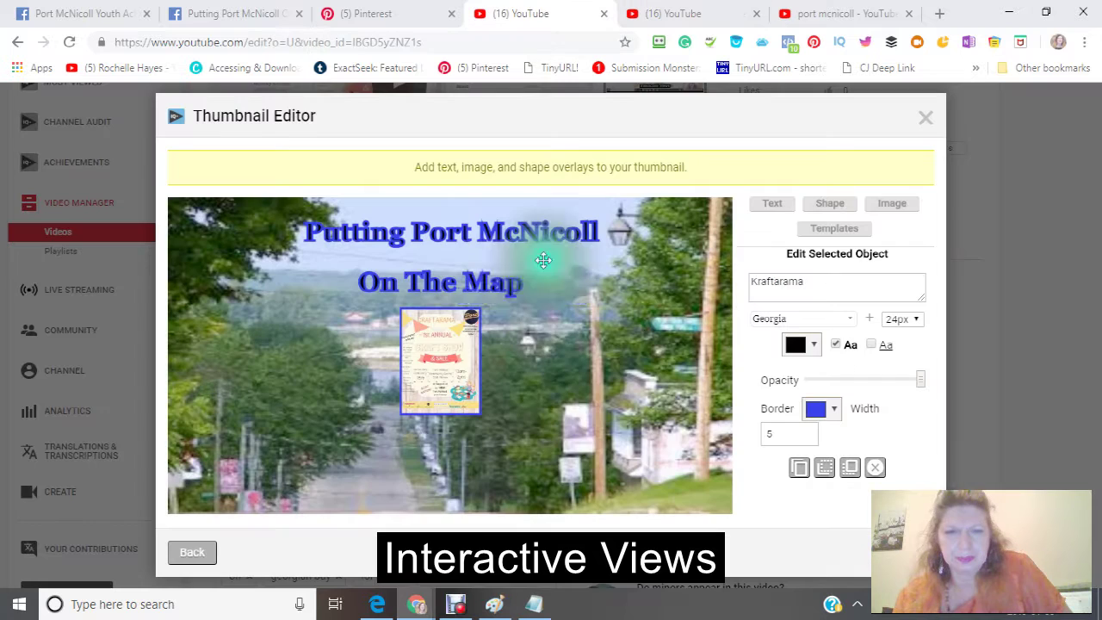
left_click_drag(546, 259, 412, 452)
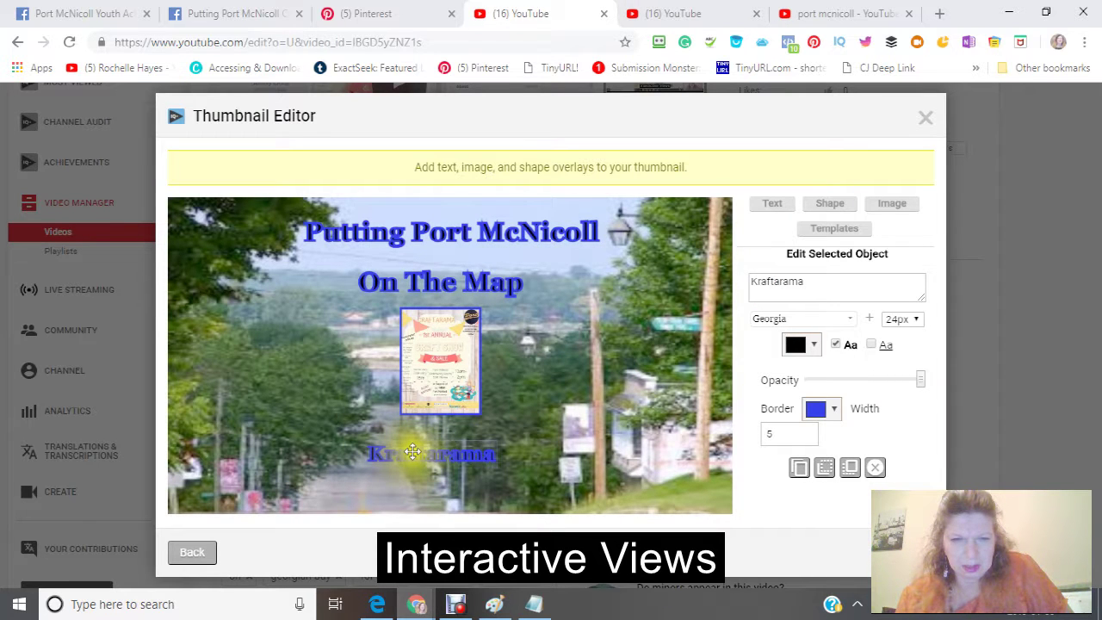
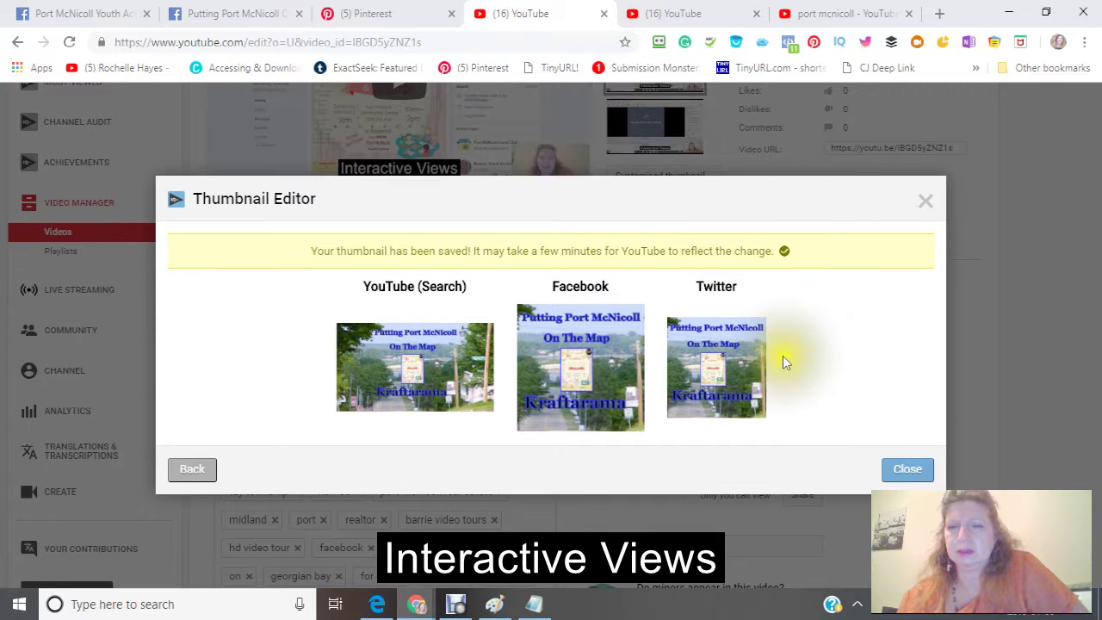
Close the Thumbnail Editor and review the uploaded video's thumbnail choices, tags and vidIQ SEO checklist on its edit page
left_click(906, 473)
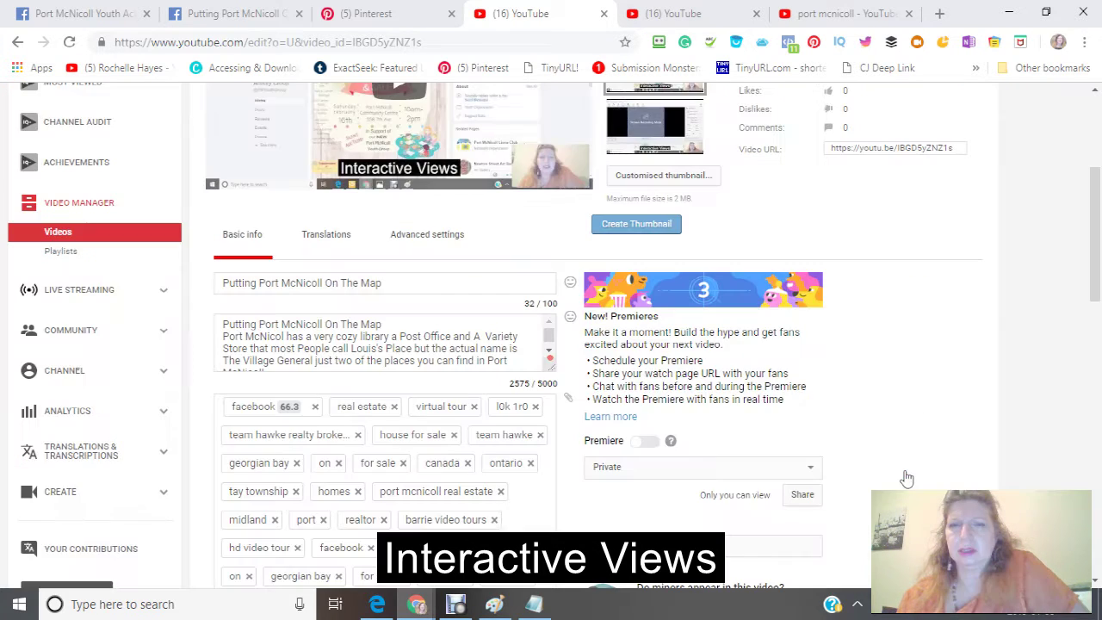
scroll(528, 312, "up", 3)
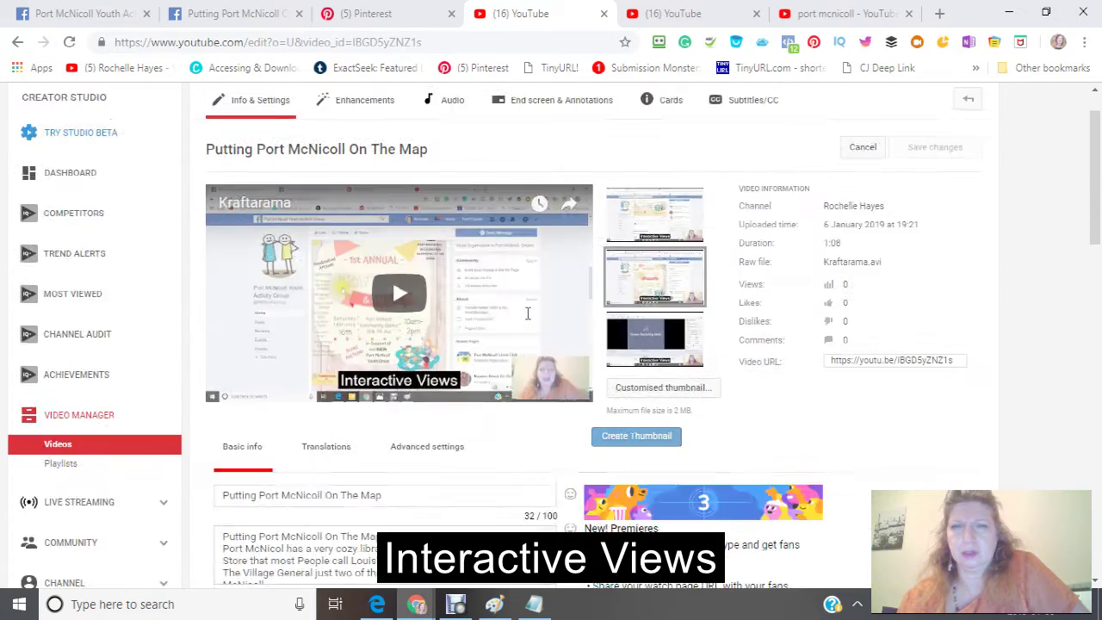
scroll(528, 316, "down", 6)
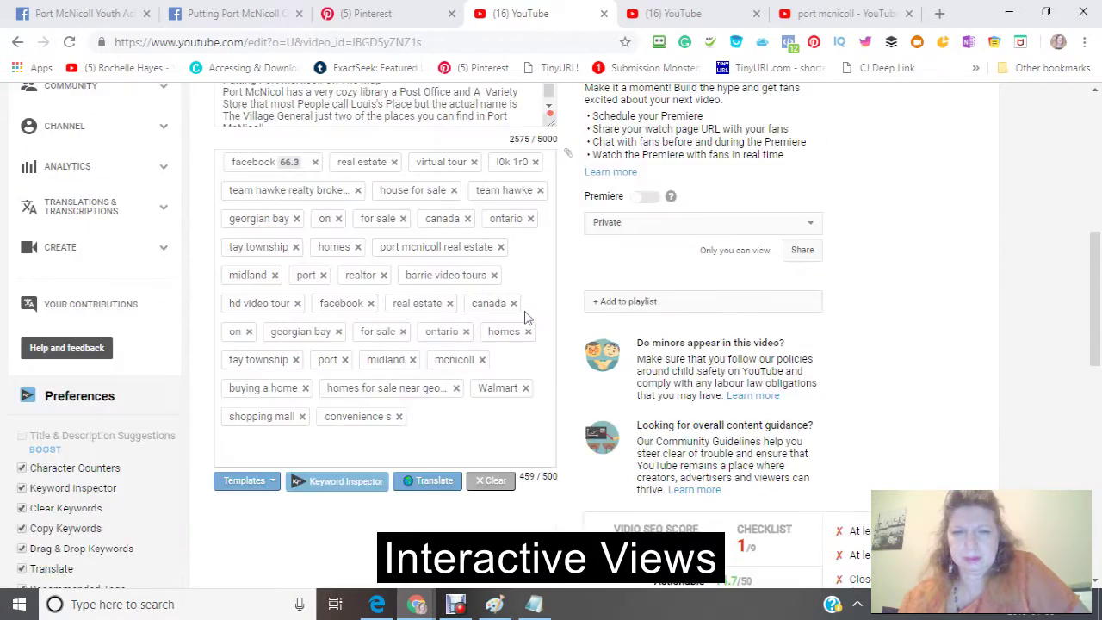
scroll(528, 318, "down", 2)
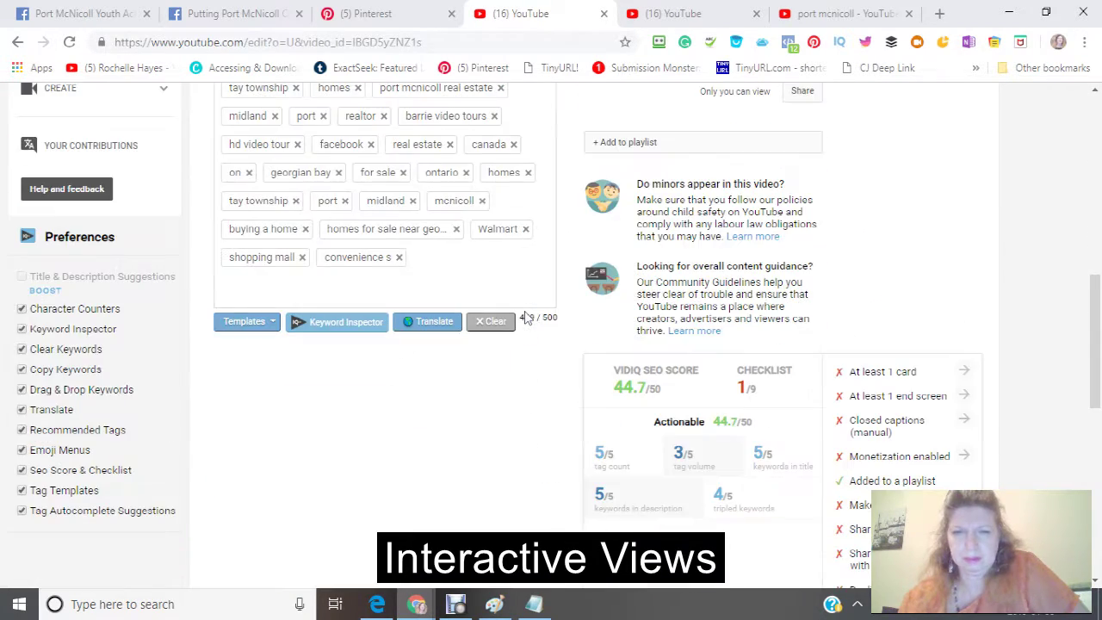
scroll(528, 317, "up", 8)
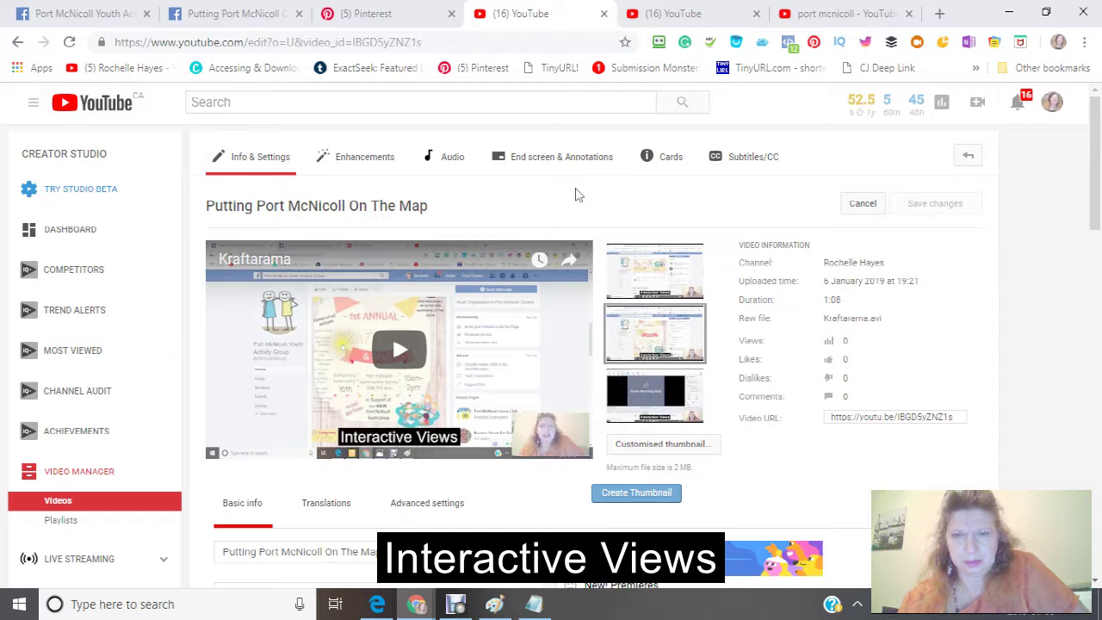
scroll(577, 196, "down", 2)
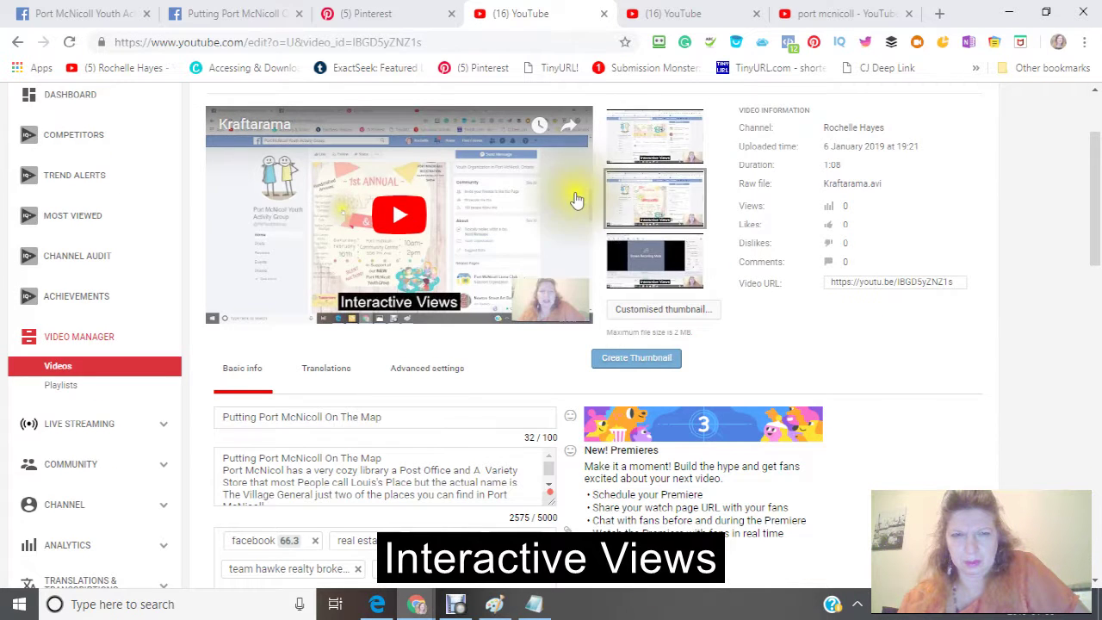
scroll(575, 198, "up", 2)
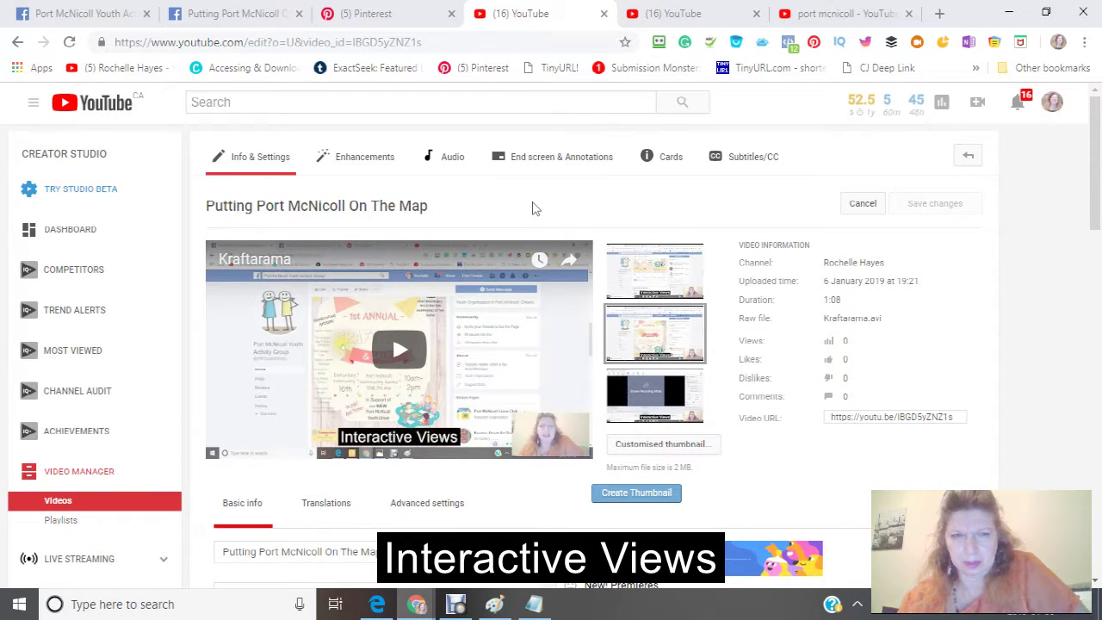
Add a video card to the Kraftarama video that promotes the earlier upload "Putting Port McNicoll On The Map"
left_click(665, 166)
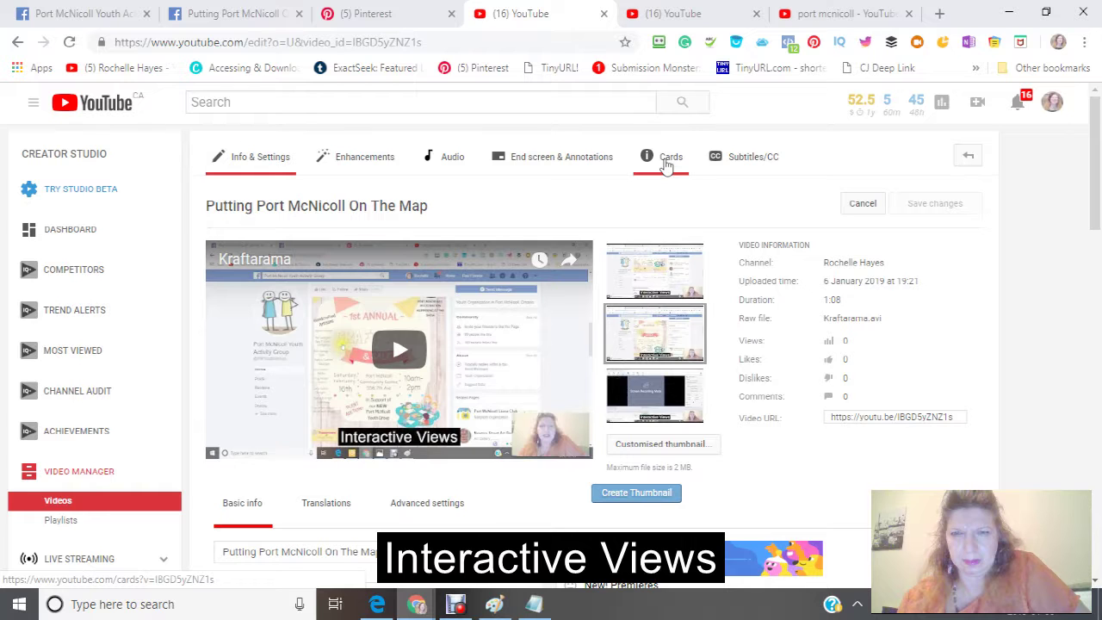
left_click(664, 167)
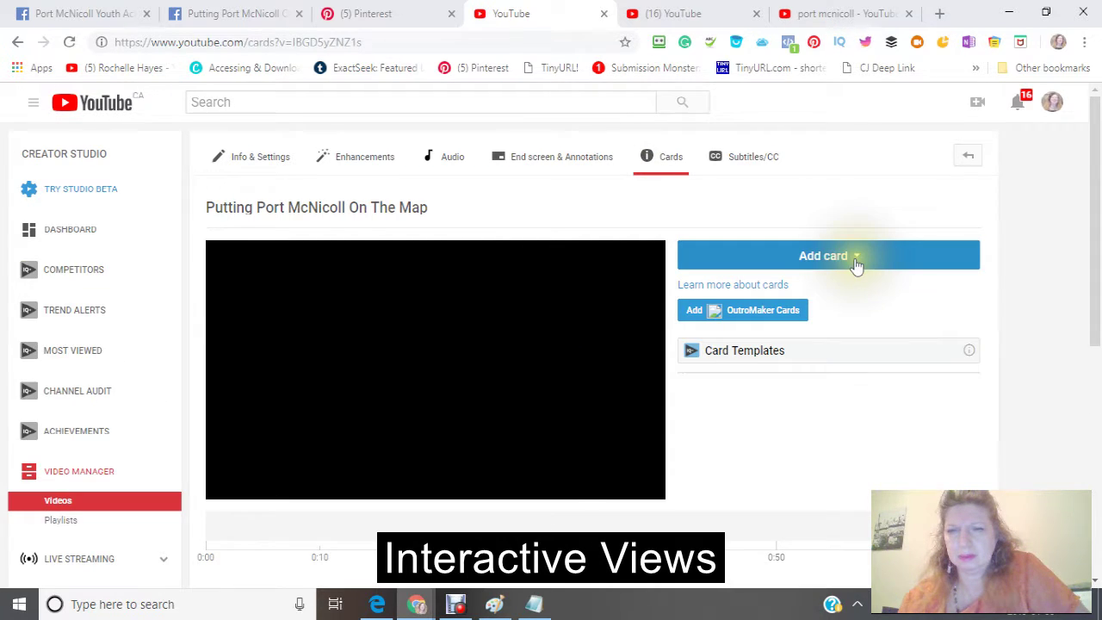
left_click(856, 261)
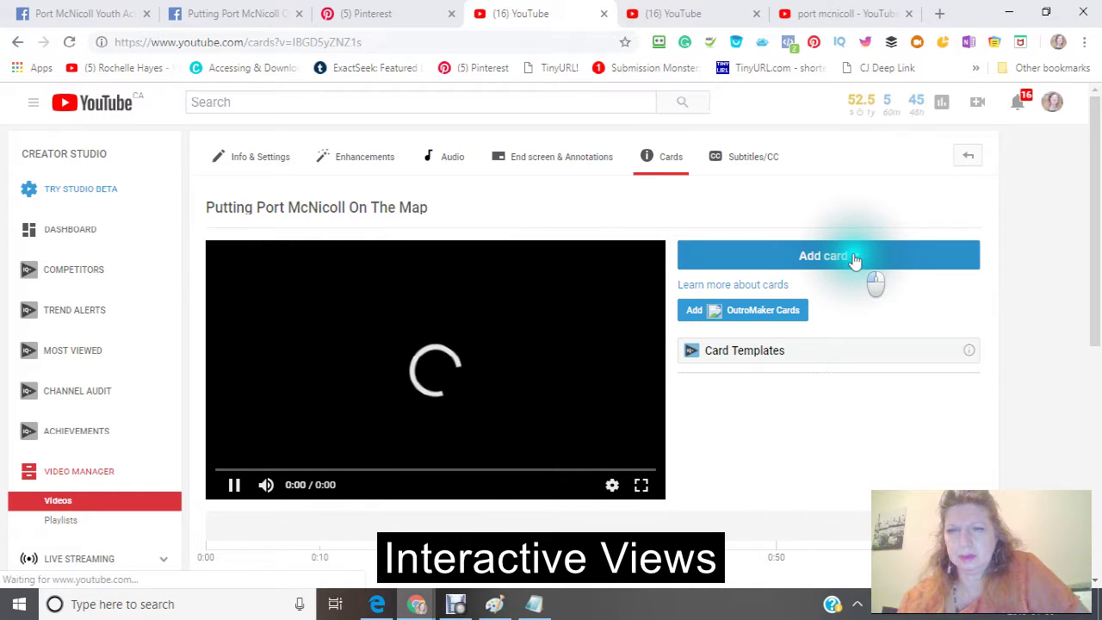
left_click(856, 261)
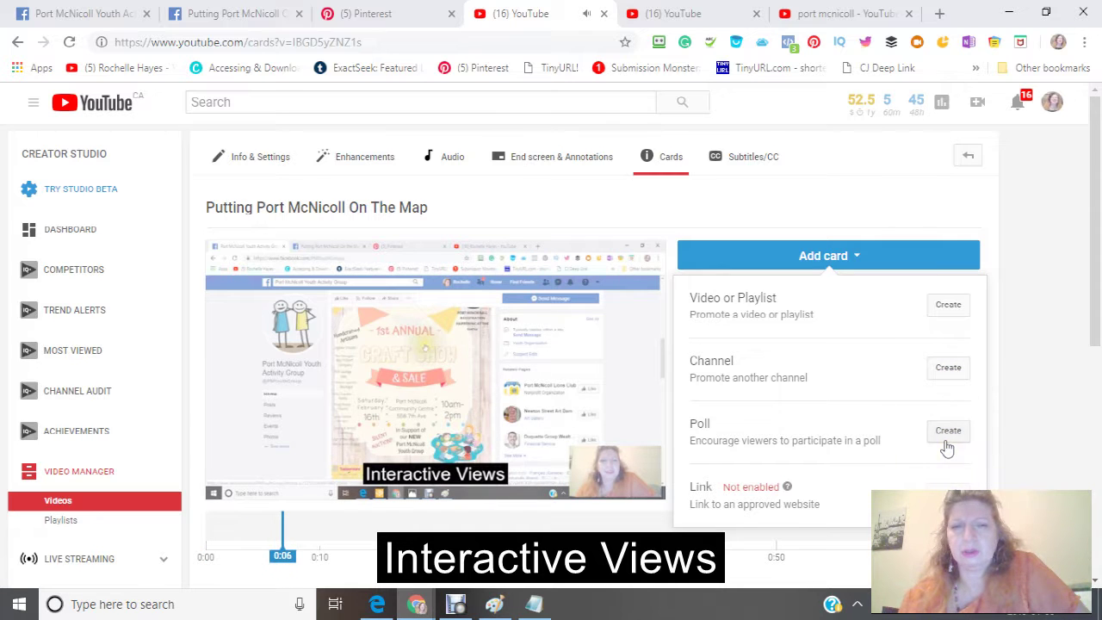
left_click(946, 310)
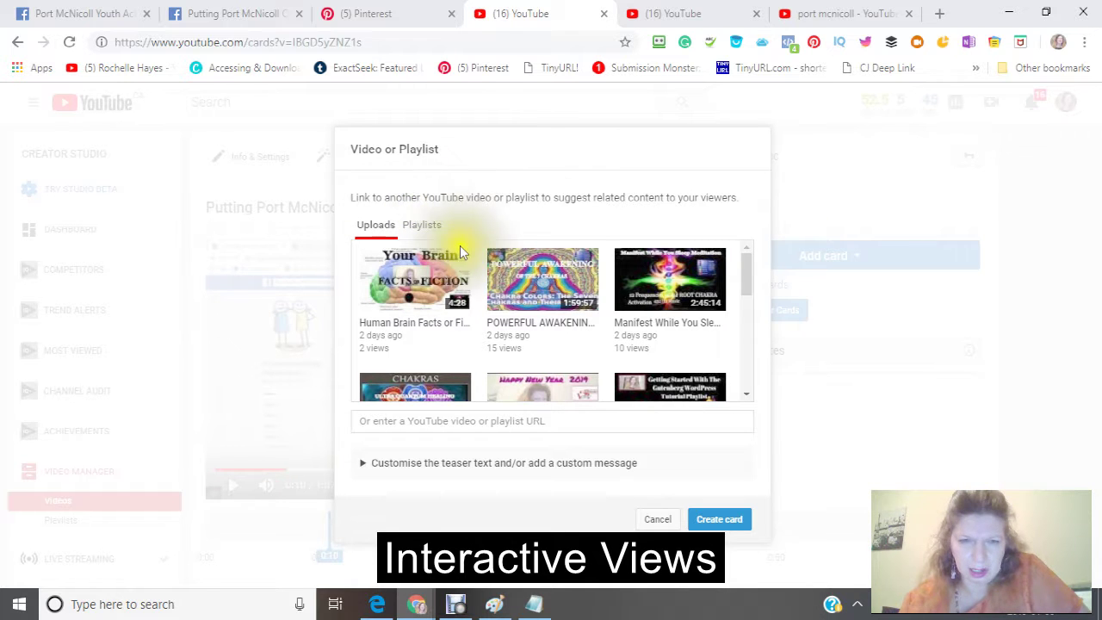
scroll(460, 251, "down", 2)
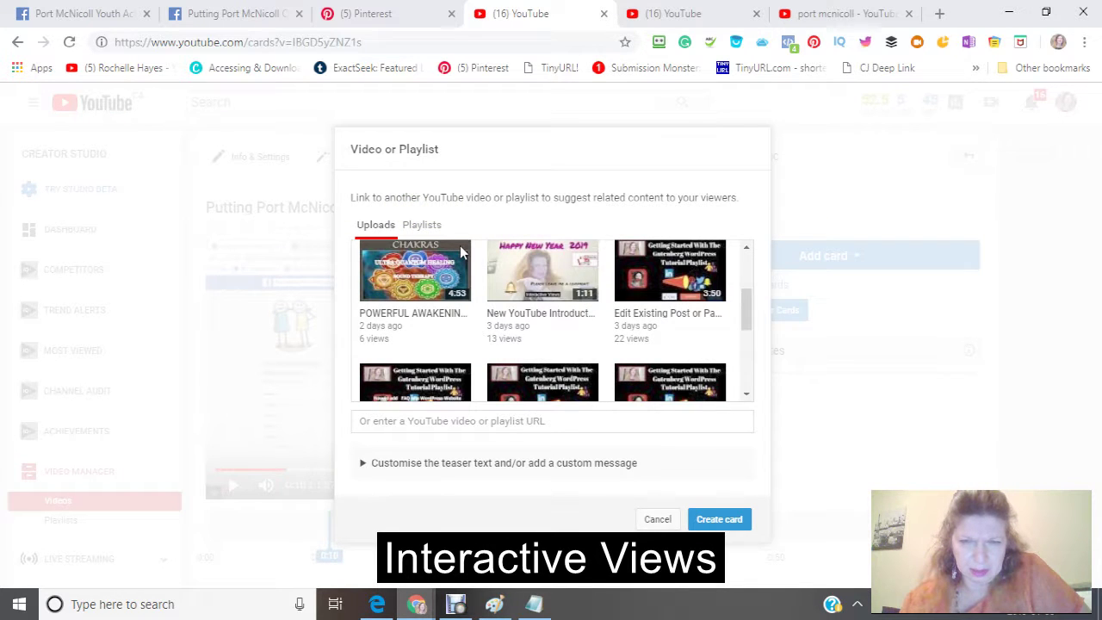
scroll(461, 251, "down", 3)
scroll(453, 245, "down", 3)
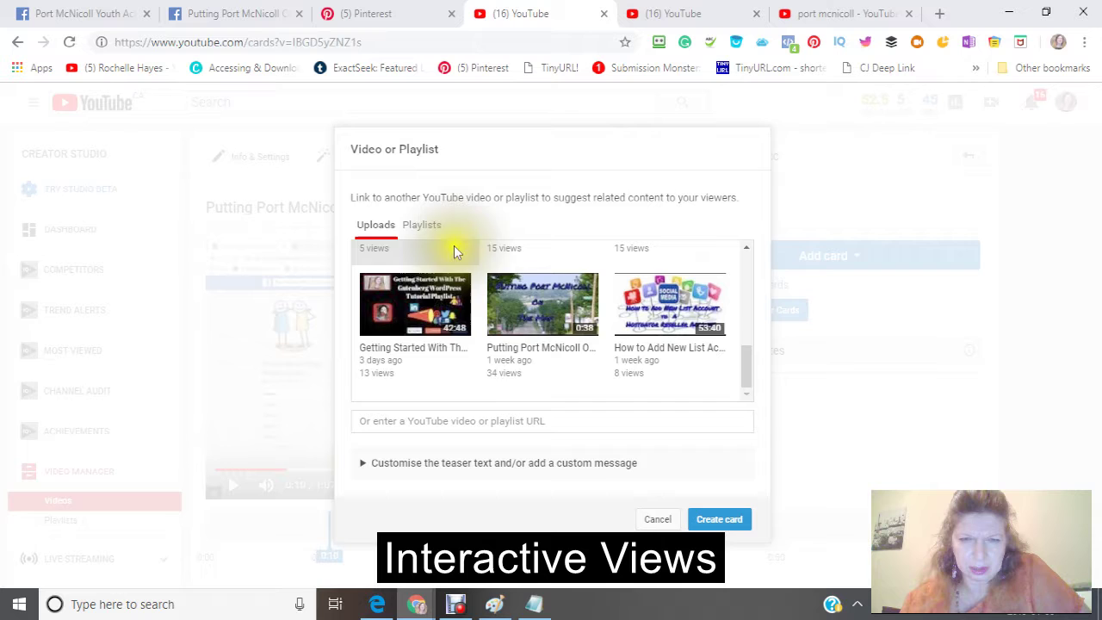
left_click(539, 297)
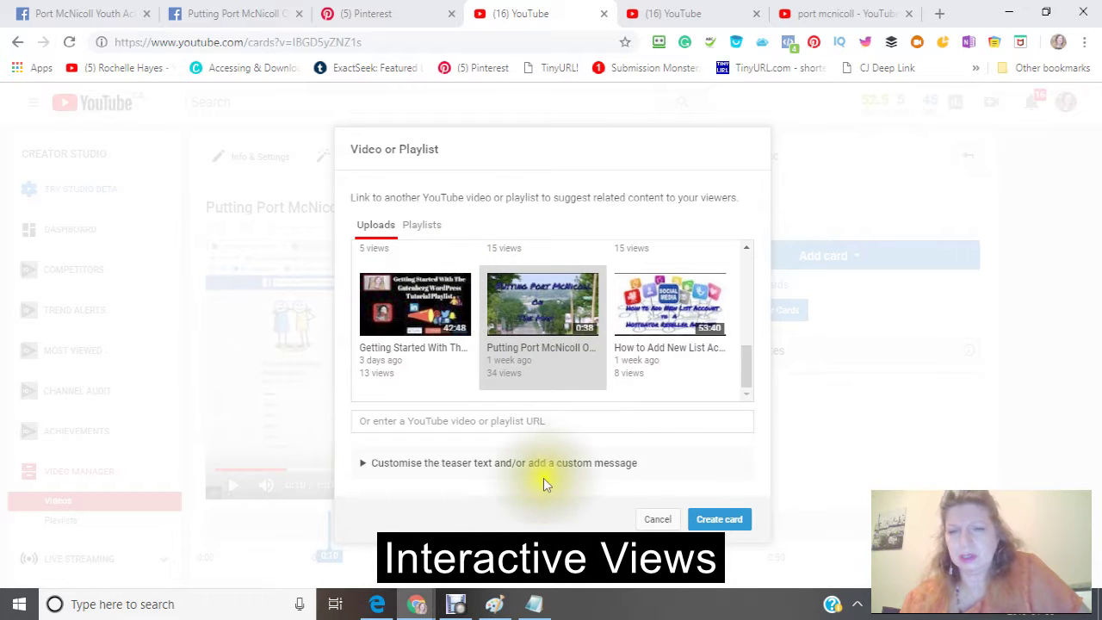
left_click(719, 521)
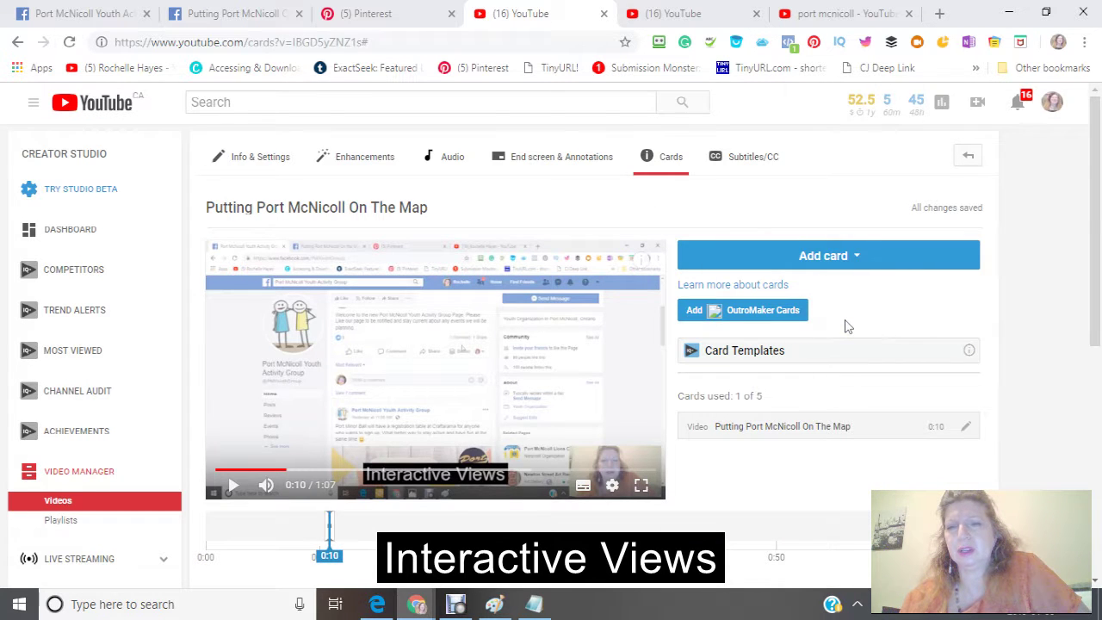
Move the "Putting Port McNicoll On The Map" card along the video's timeline to 0:31
scroll(845, 319, "down", 3)
scroll(849, 319, "up", 3)
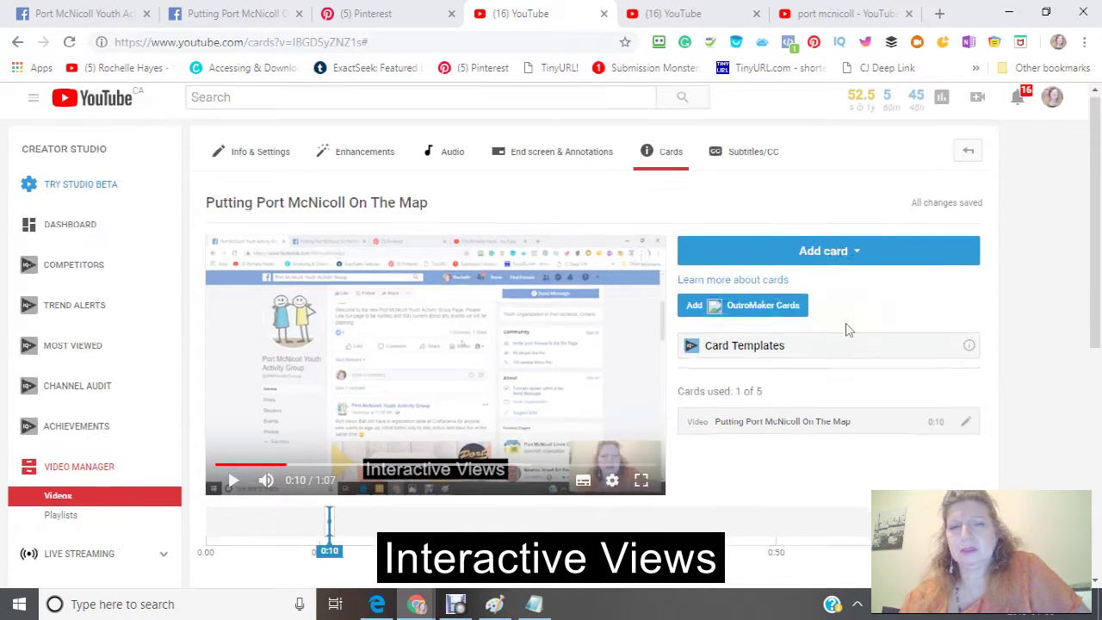
scroll(848, 326, "down", 3)
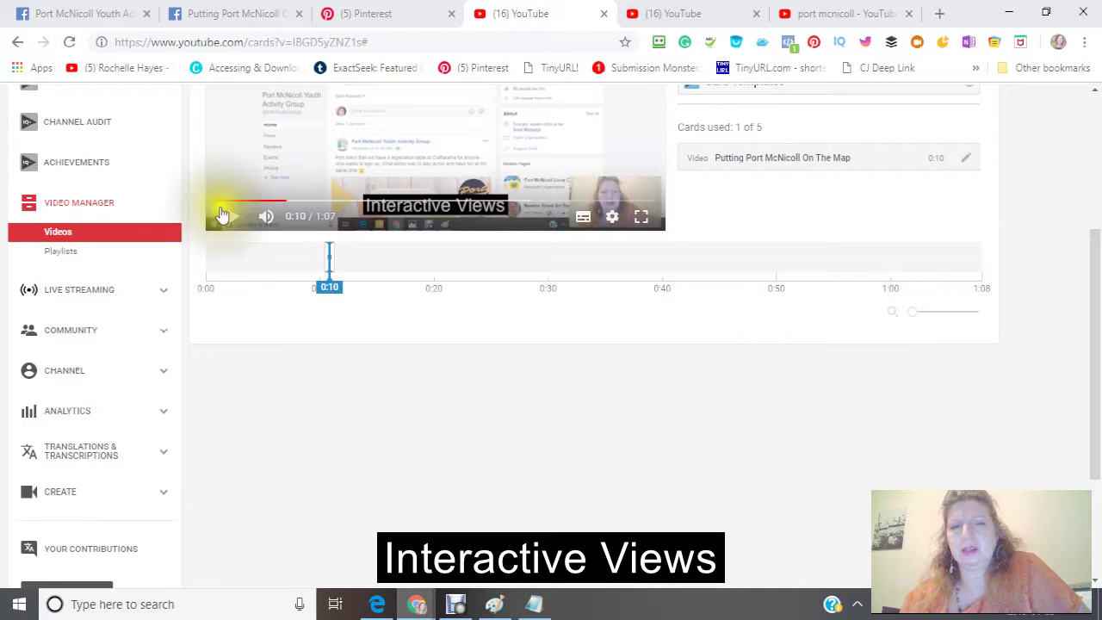
left_click(327, 256)
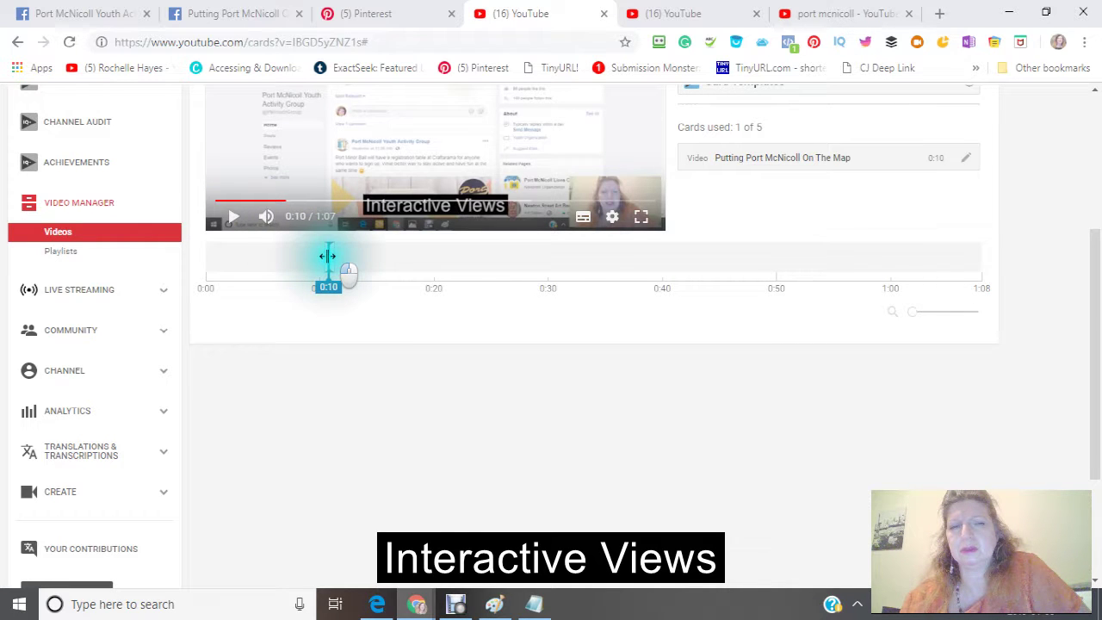
left_click_drag(327, 255, 569, 248)
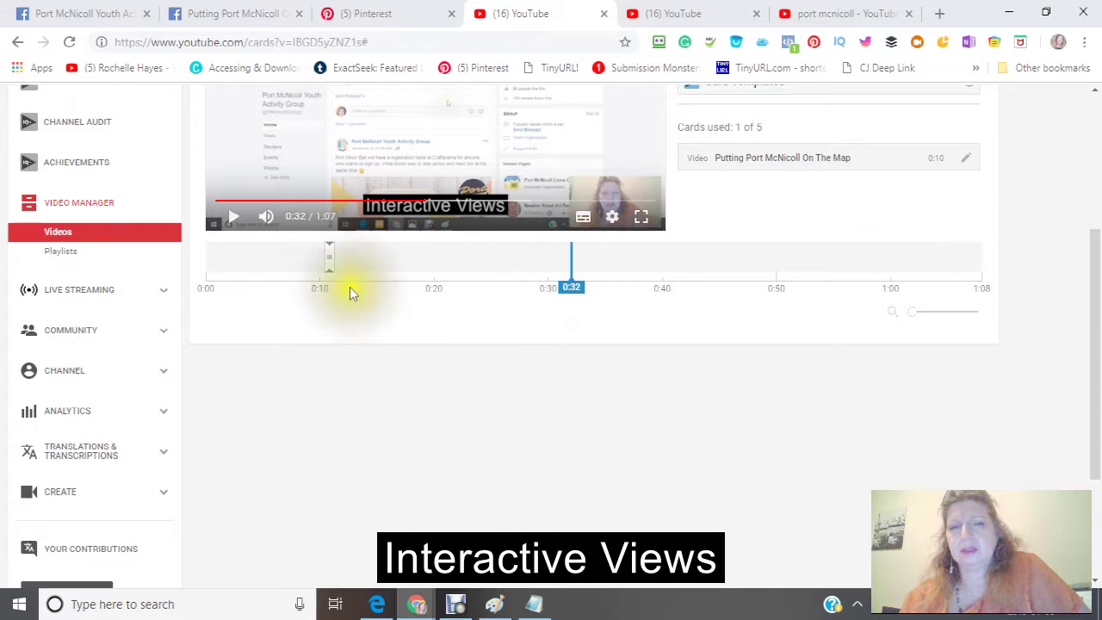
left_click(330, 265)
left_click_drag(330, 265, 567, 258)
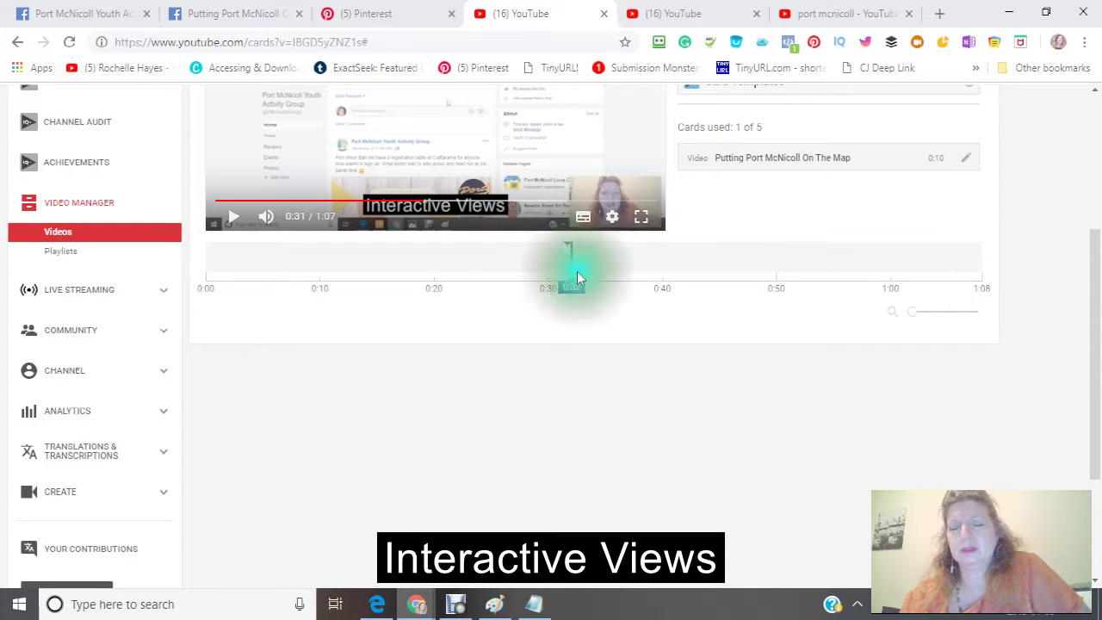
scroll(573, 267, "up", 3)
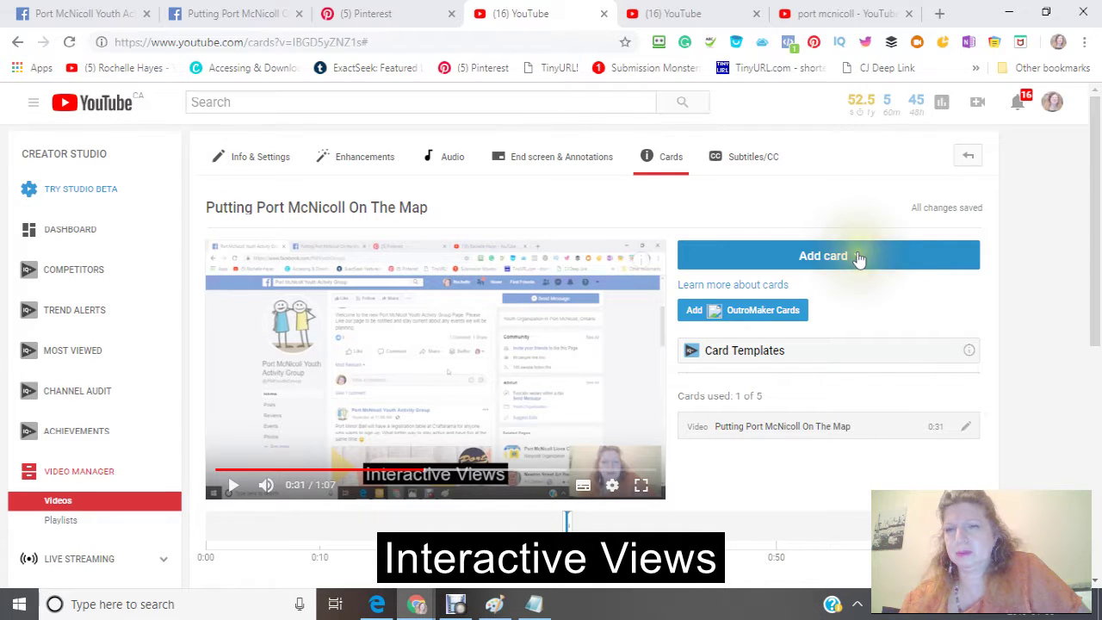
left_click(859, 258)
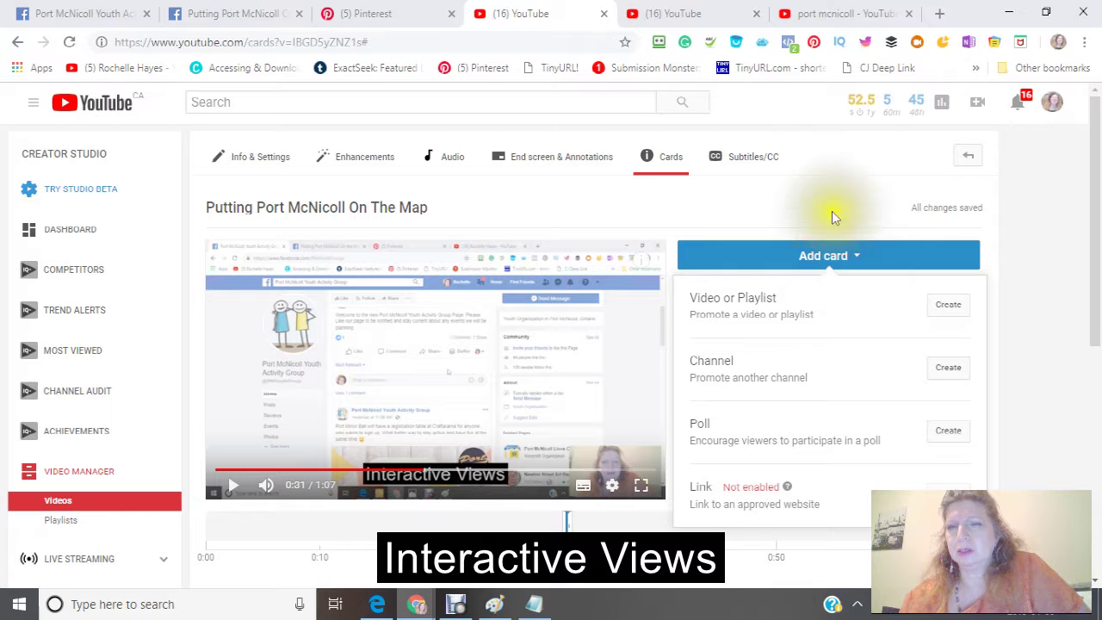
left_click(704, 198)
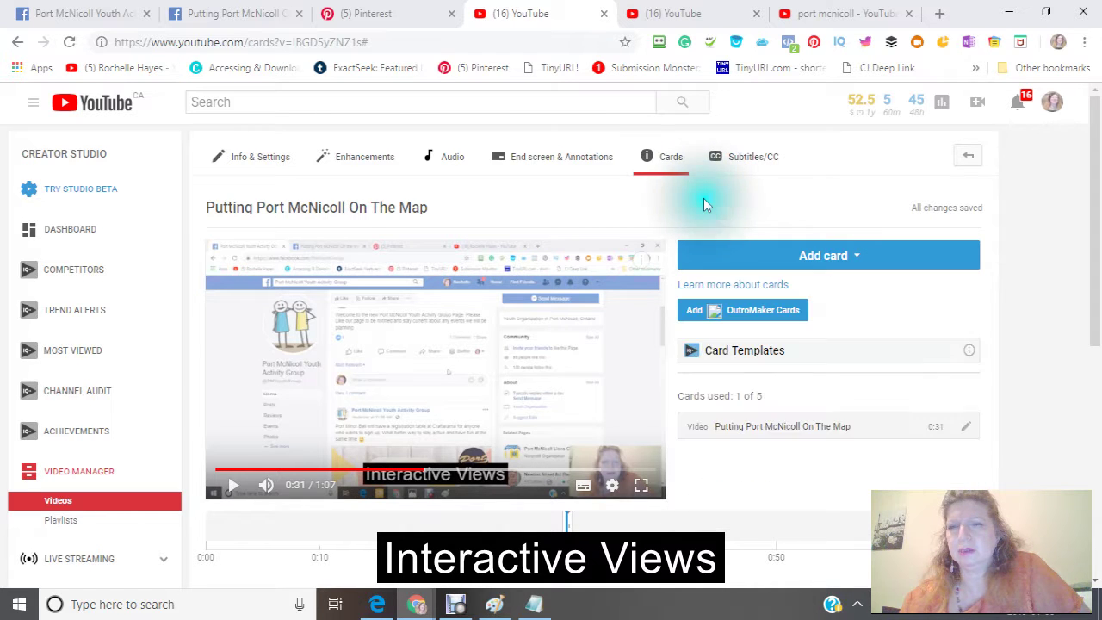
Bring up the video's End screen editor and look over its preview and timeline
left_click(543, 163)
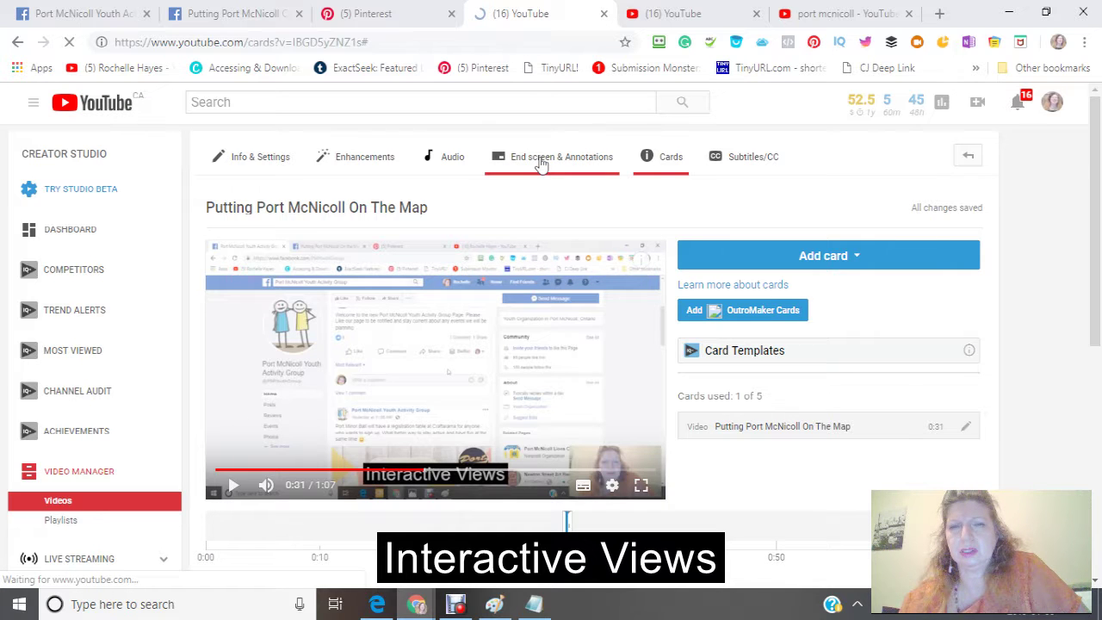
left_click(536, 165)
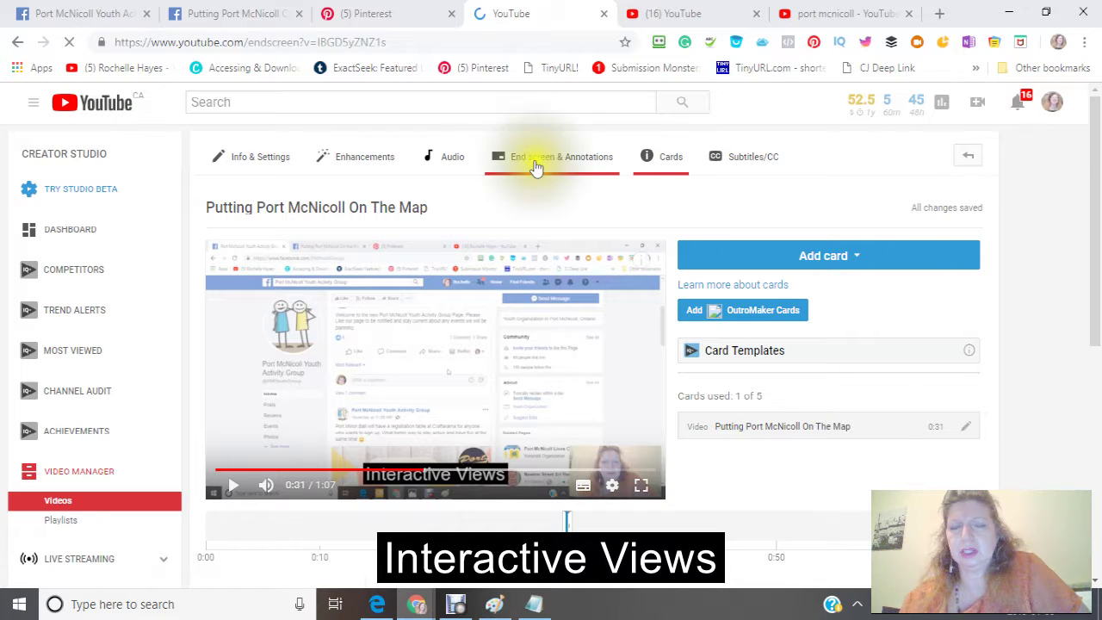
left_click(542, 166)
left_click(553, 167)
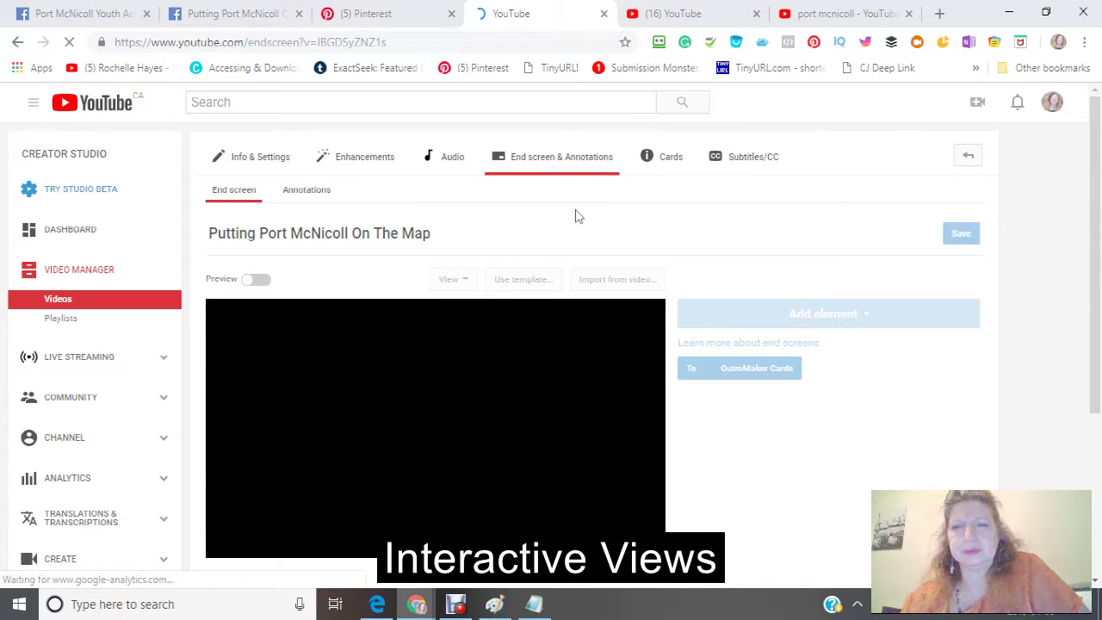
scroll(577, 215, "down", 3)
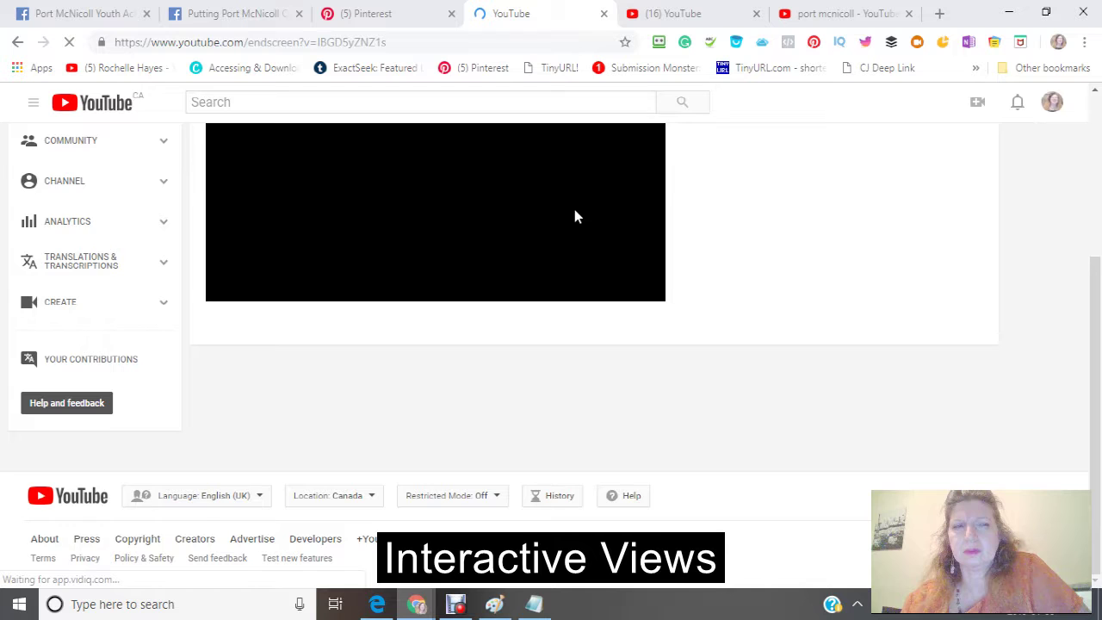
scroll(576, 216, "down", 2)
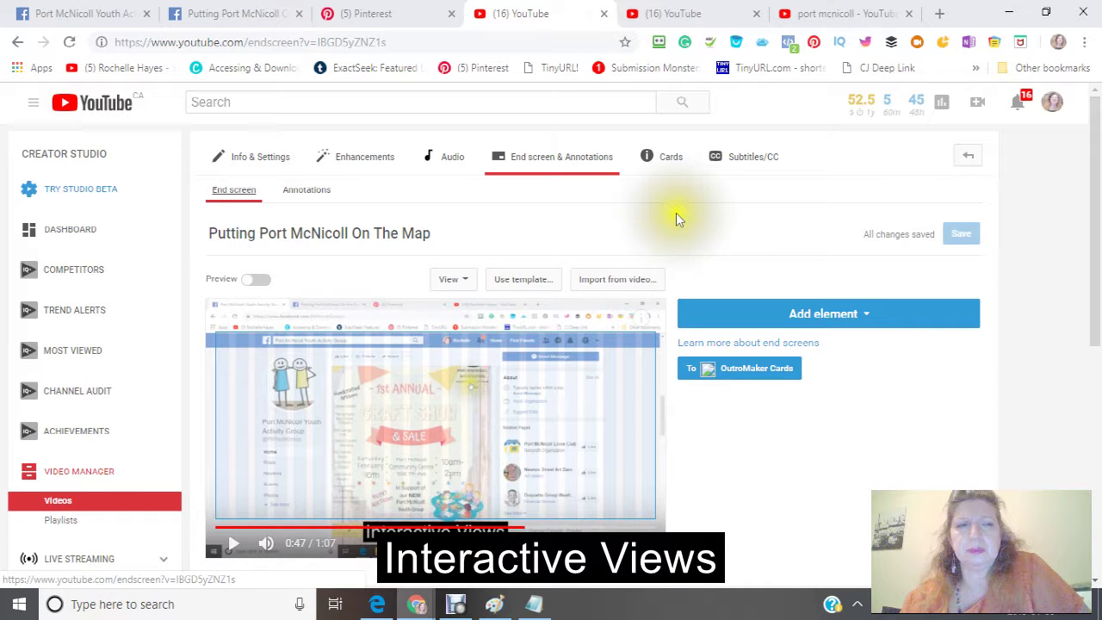
scroll(613, 225, "down", 2)
scroll(616, 231, "up", 1)
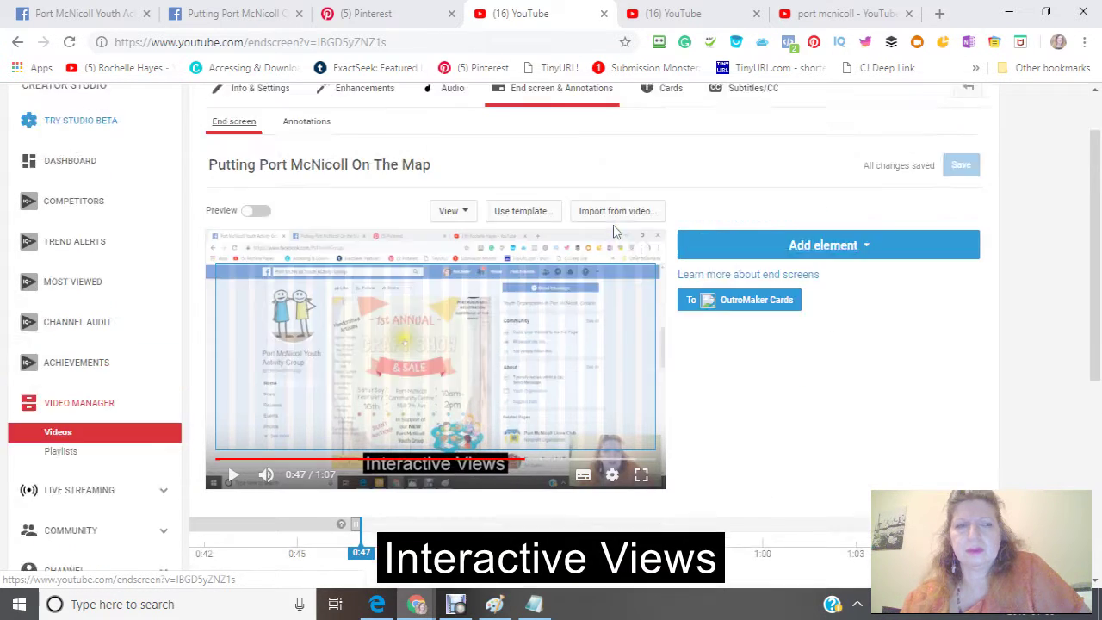
scroll(615, 231, "up", 1)
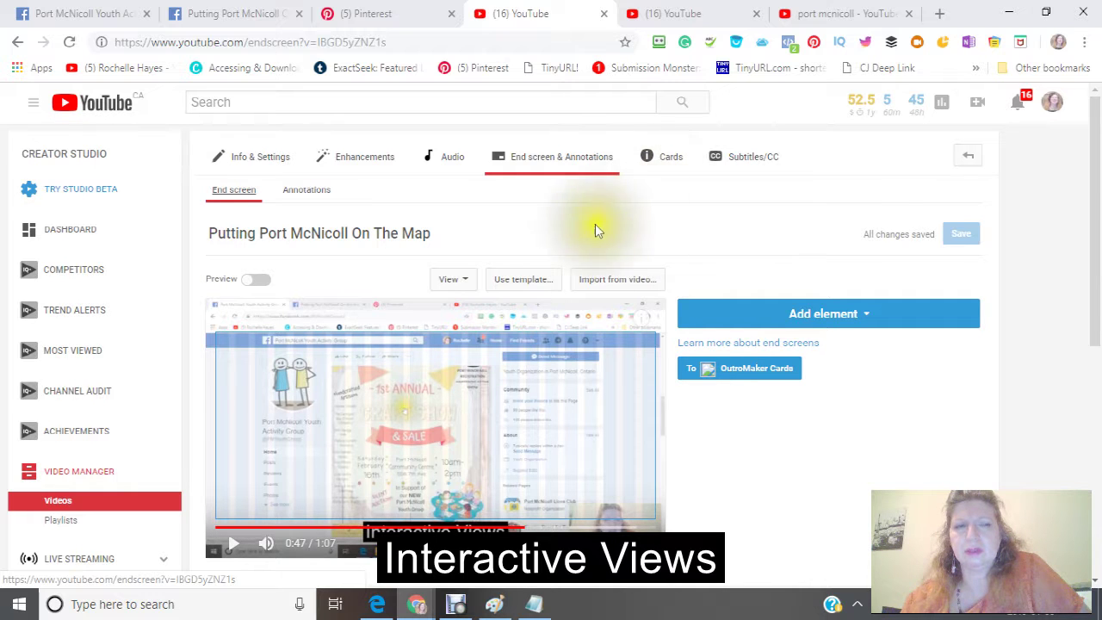
Start a Video or Playlist end screen element and choose the "Best for viewer" option
left_click(868, 315)
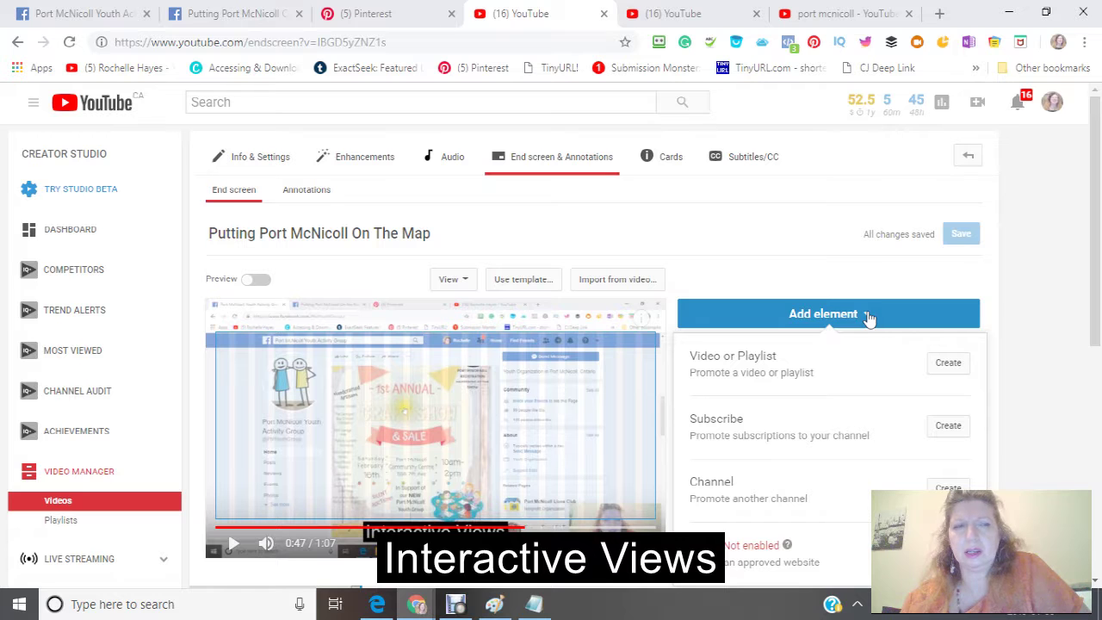
left_click(868, 315)
left_click(865, 315)
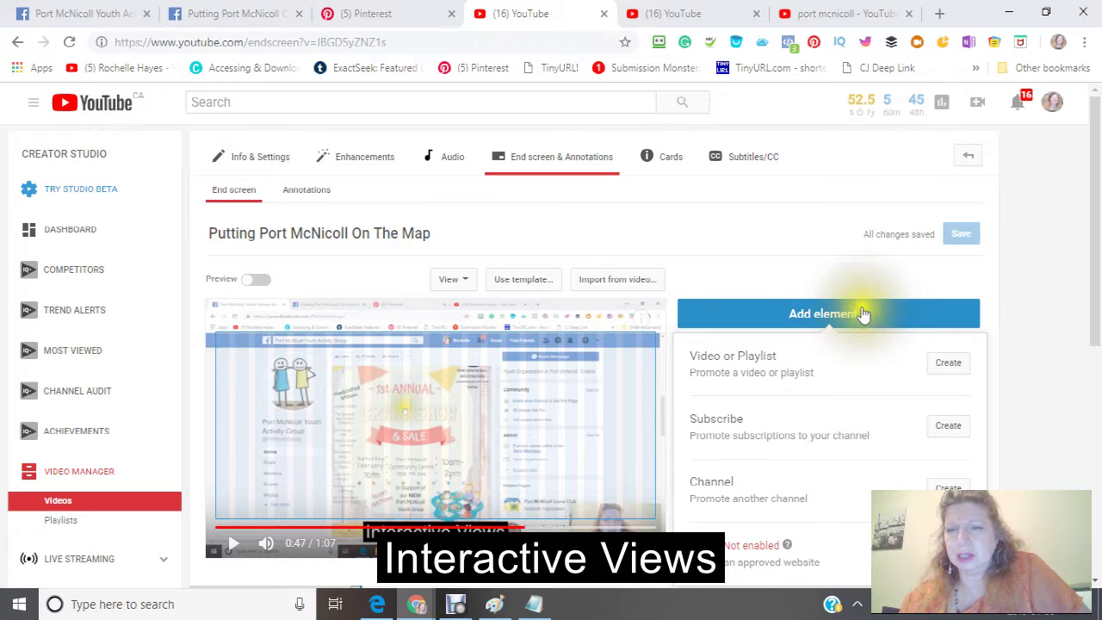
left_click(949, 365)
left_click(951, 377)
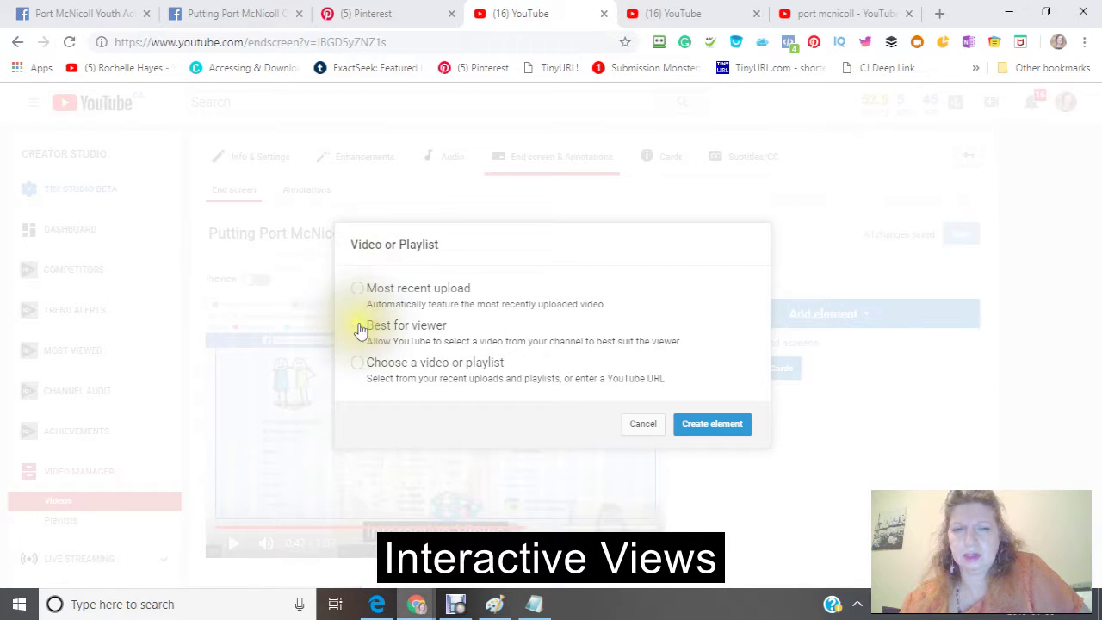
left_click(358, 326)
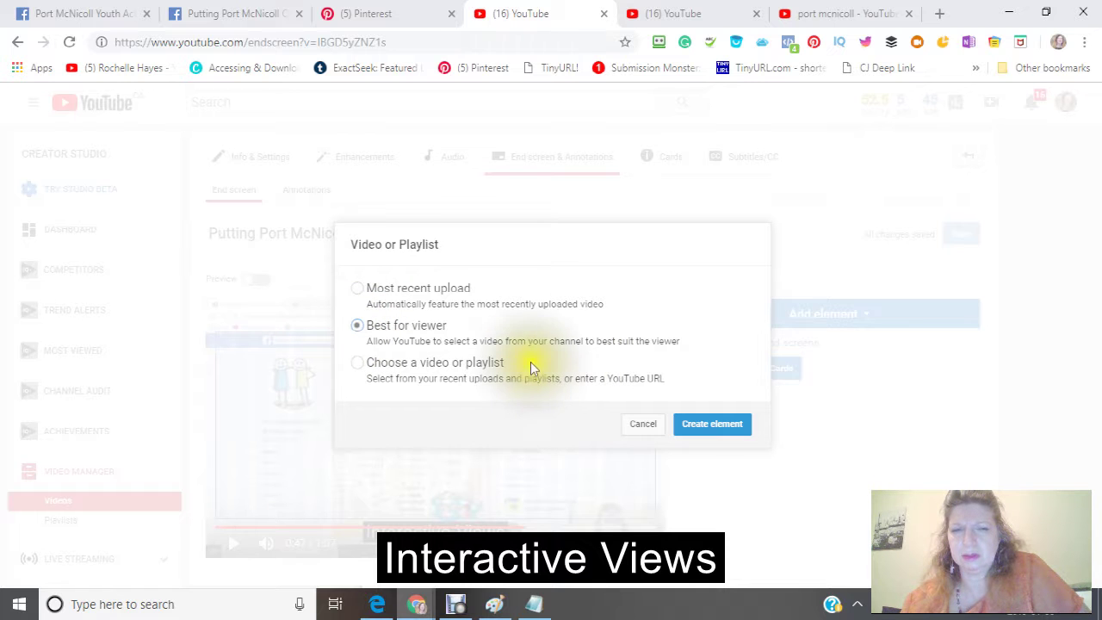
Create a "Best for viewer" end screen element and shorten its display time to end at 0:52
left_click(706, 435)
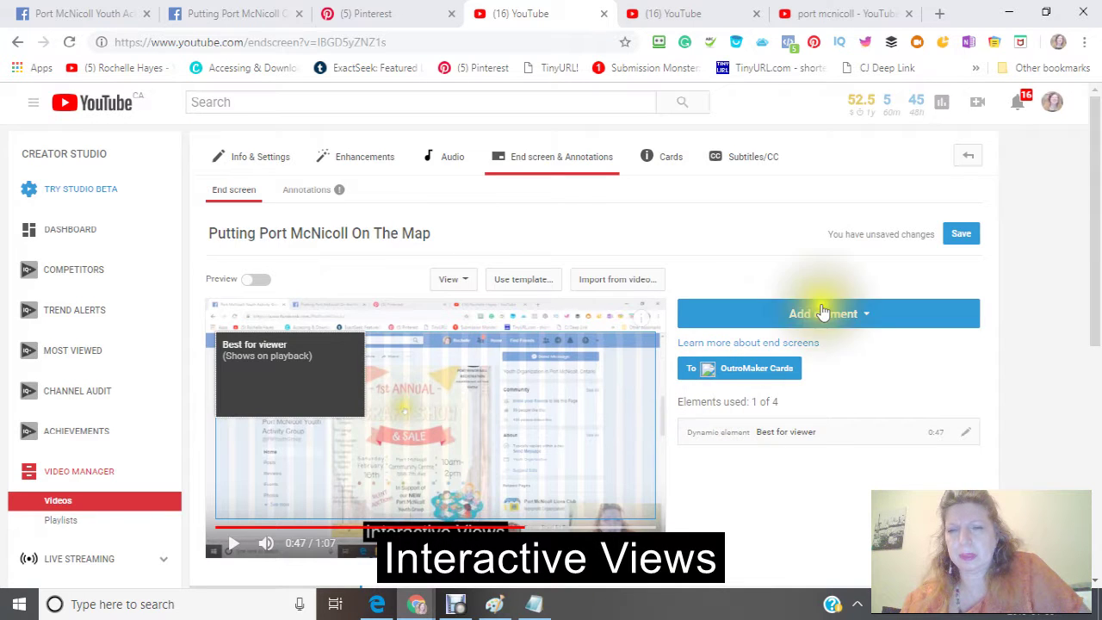
scroll(822, 331, "down", 3)
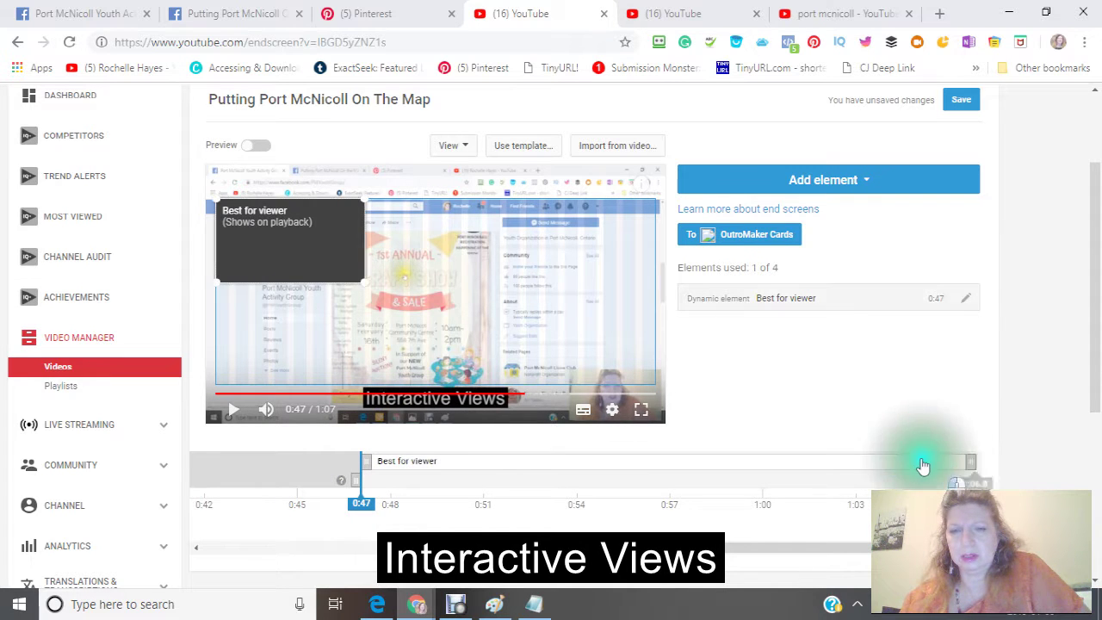
left_click_drag(923, 465, 509, 462)
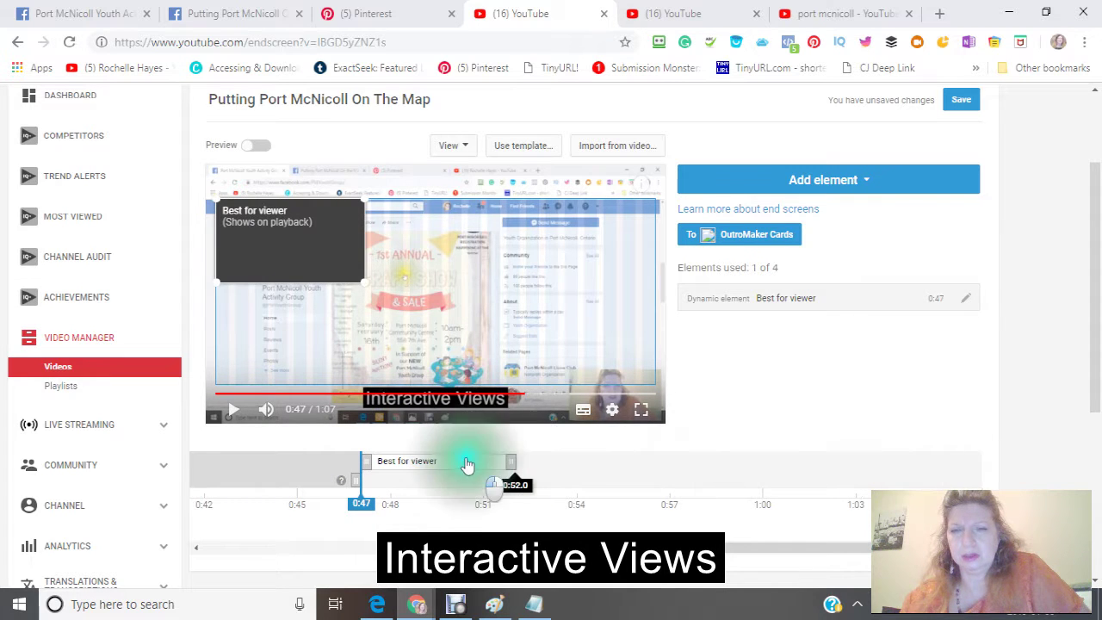
Add a Subscribe element to the end screen, starting at 0:52 and ending at about 0:59
left_click(539, 462)
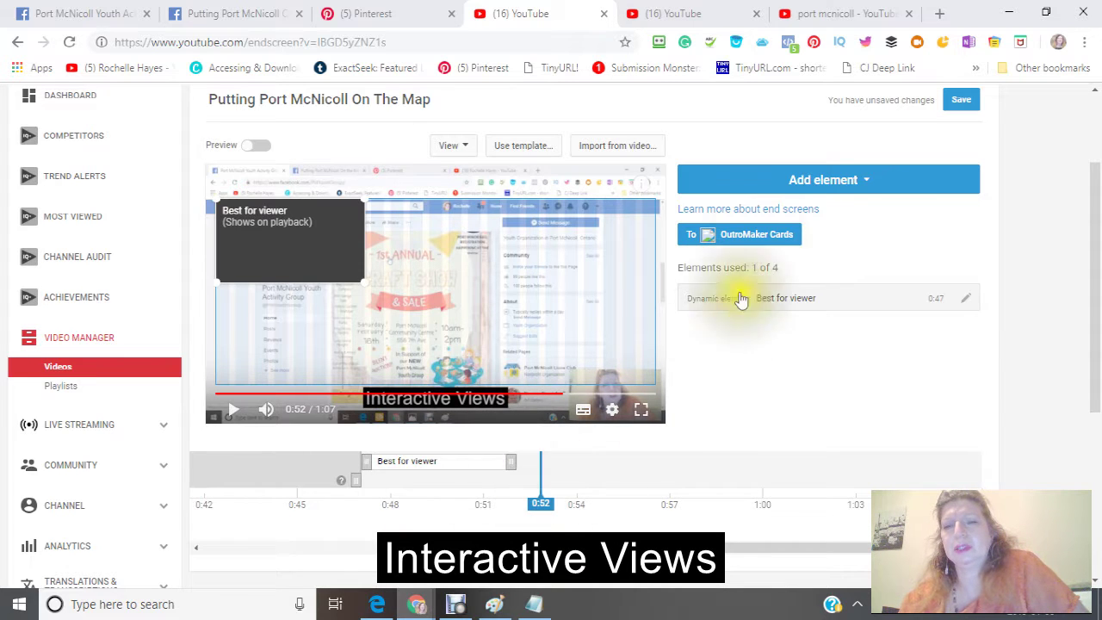
left_click(866, 181)
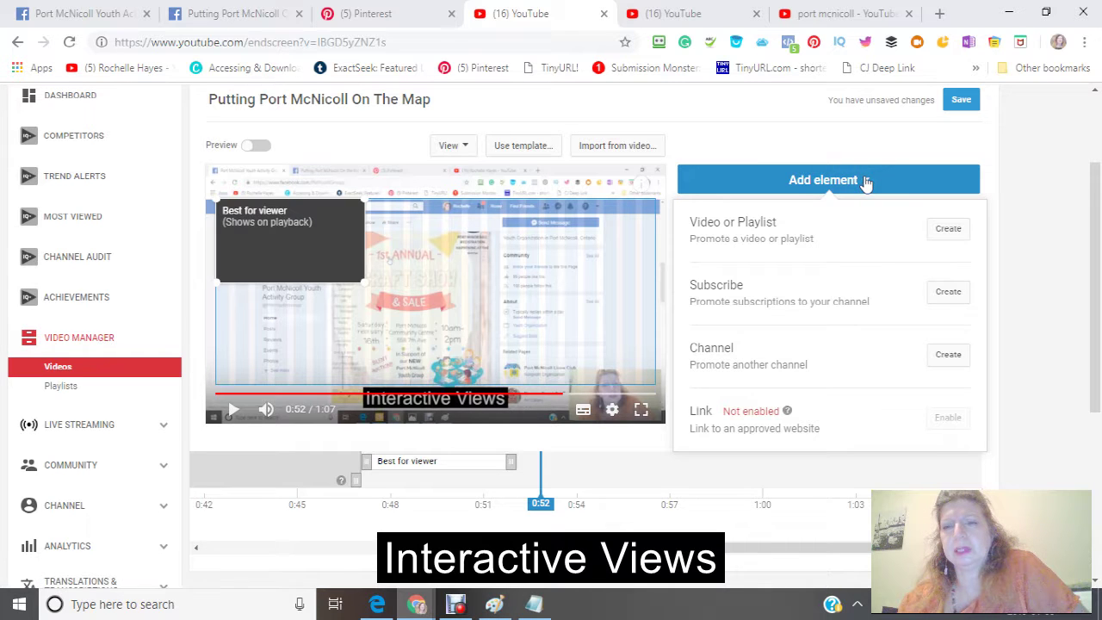
left_click(948, 297)
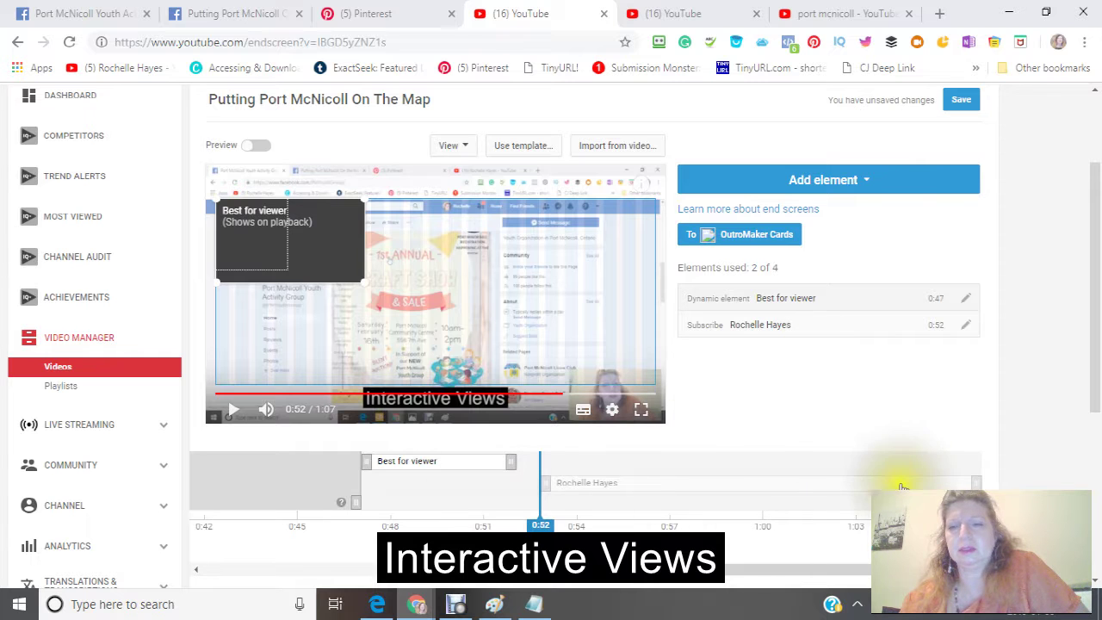
left_click_drag(972, 480, 649, 491)
left_click(749, 459)
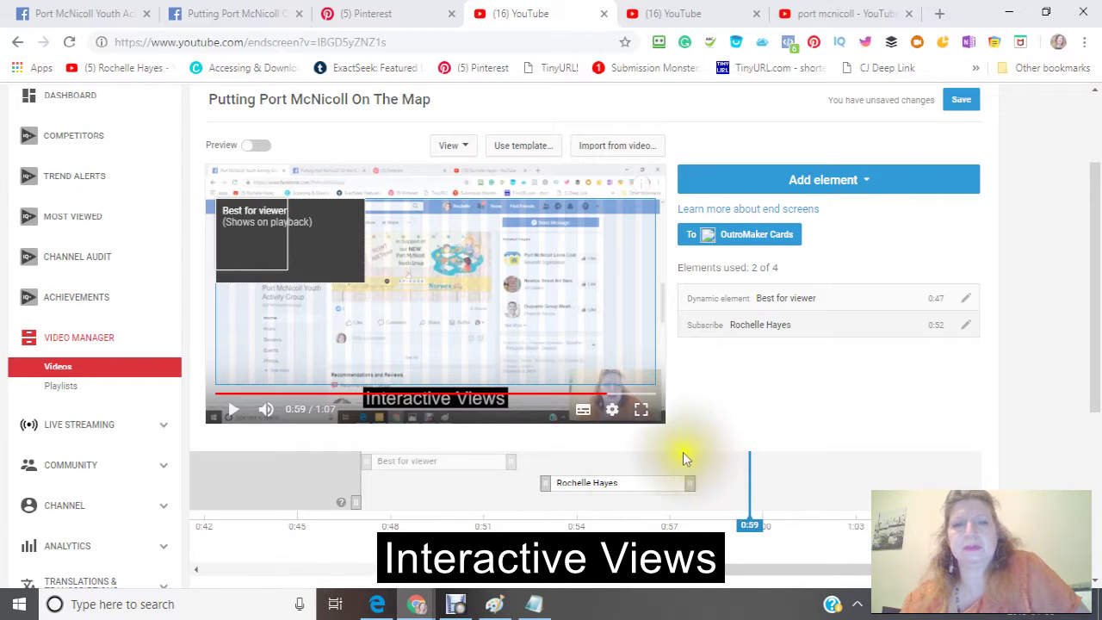
left_click_drag(690, 484, 753, 470)
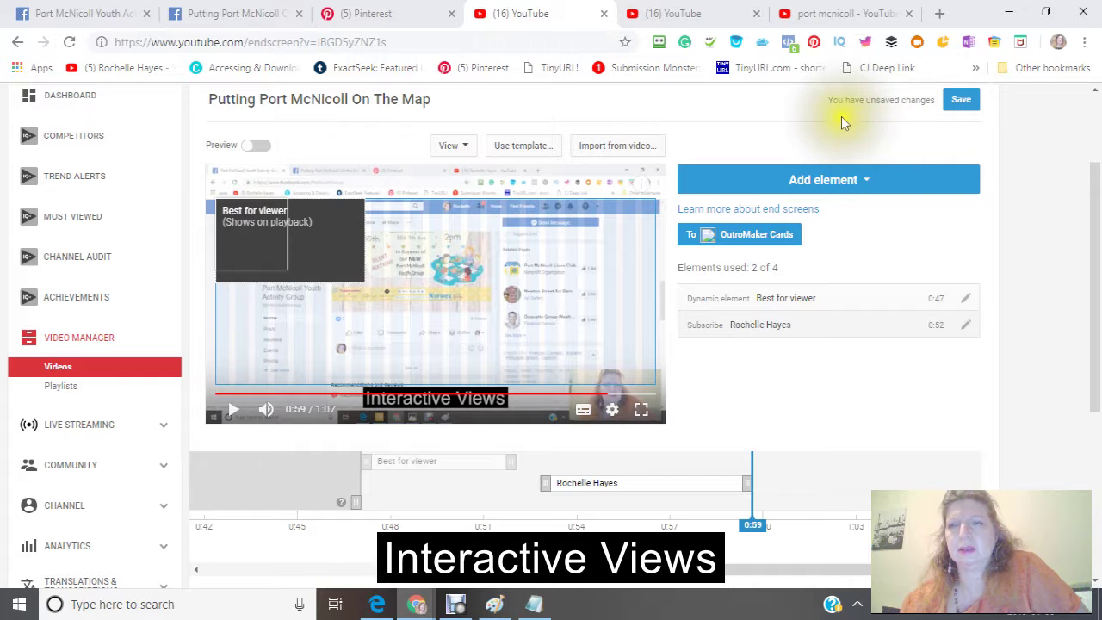
Save the end screen with its two elements
left_click(962, 103)
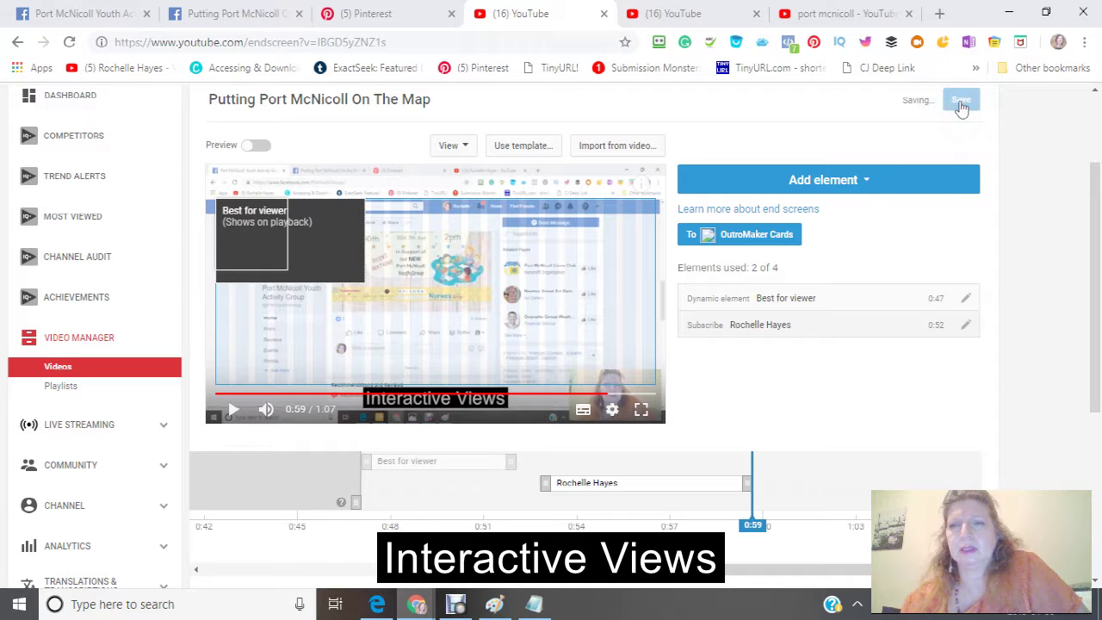
scroll(801, 138, "up", 2)
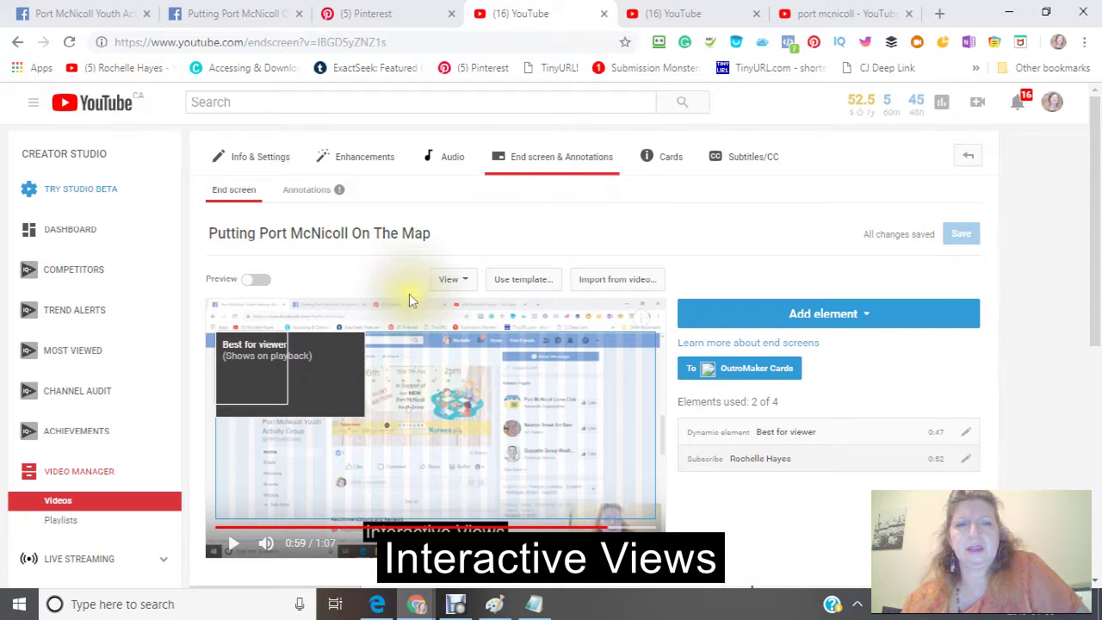
scroll(373, 211, "down", 4)
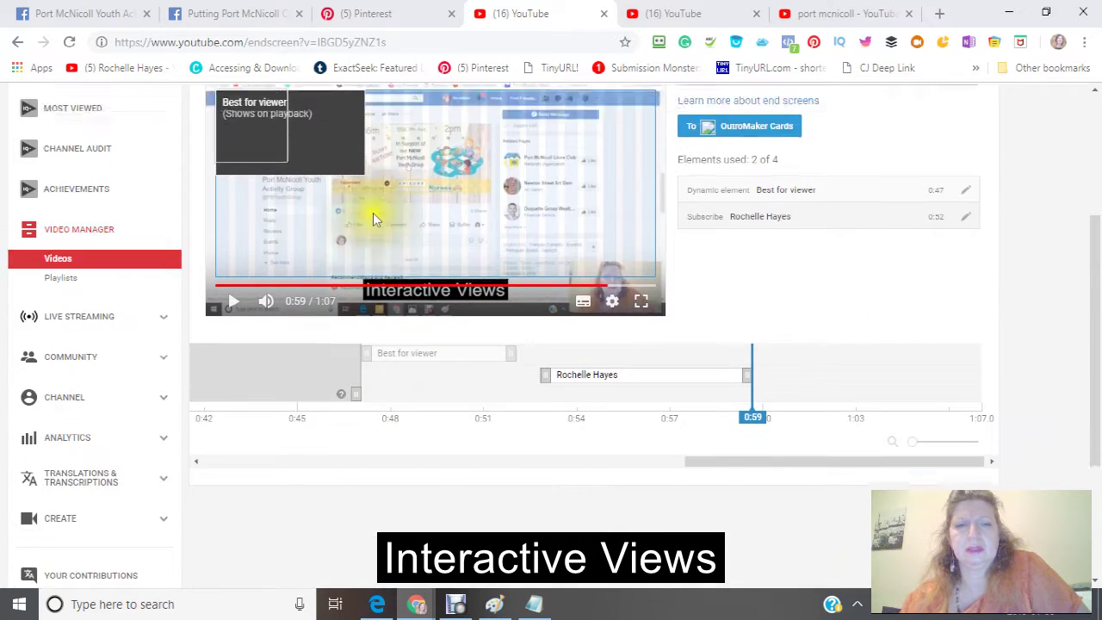
scroll(373, 213, "up", 4)
Open the video's Info & Settings page and look through its title and description
left_click(248, 166)
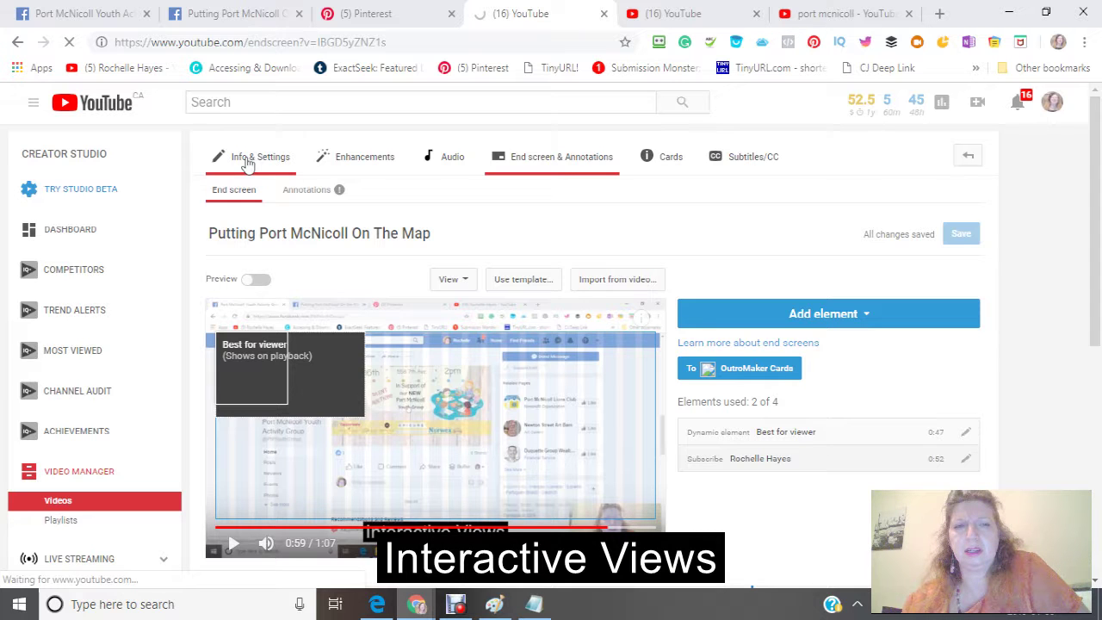
left_click(263, 163)
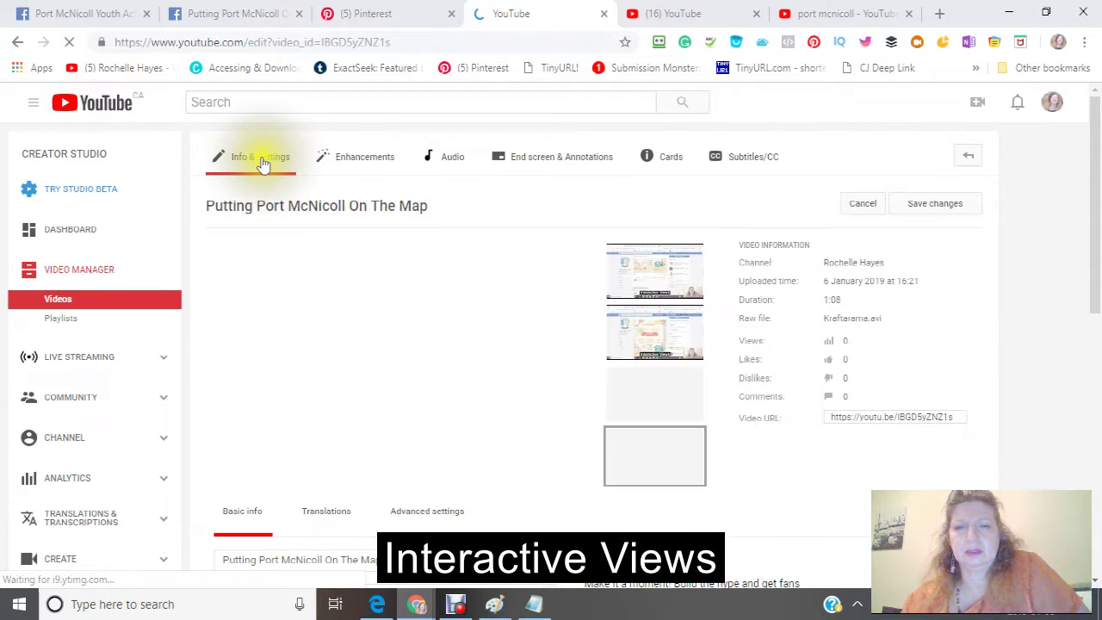
scroll(390, 226, "down", 5)
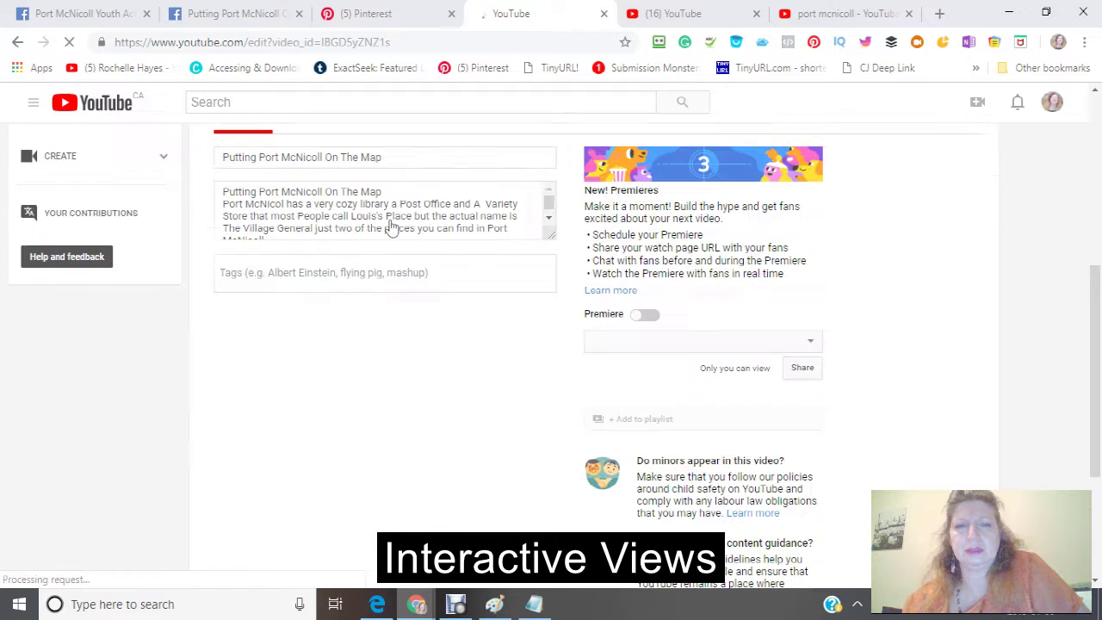
scroll(390, 227, "down", 8)
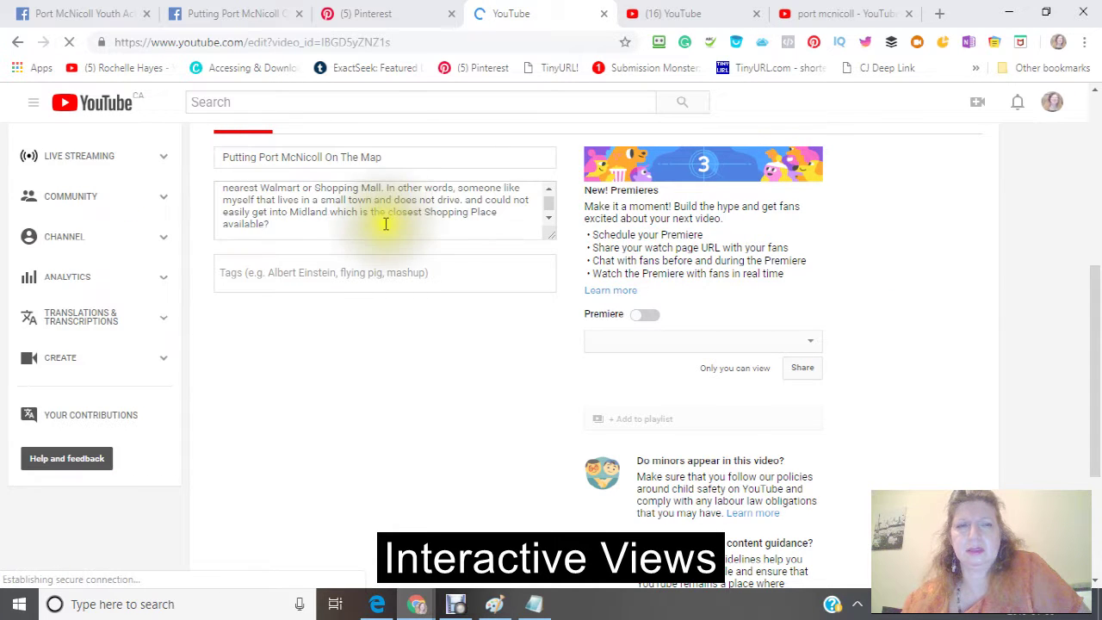
scroll(406, 266, "up", 5)
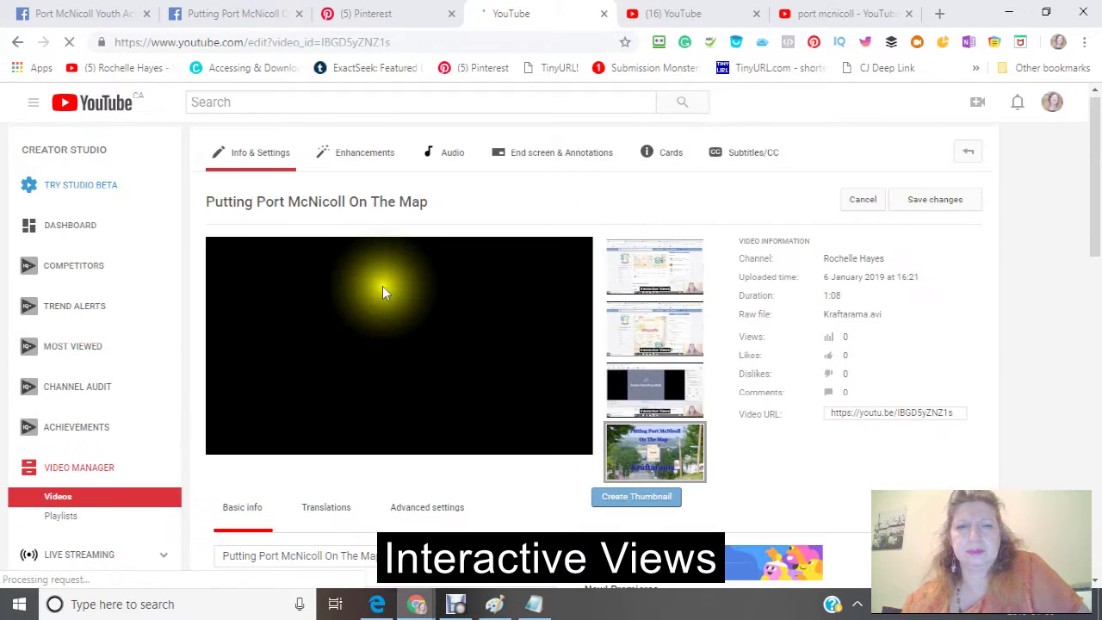
scroll(384, 288, "down", 2)
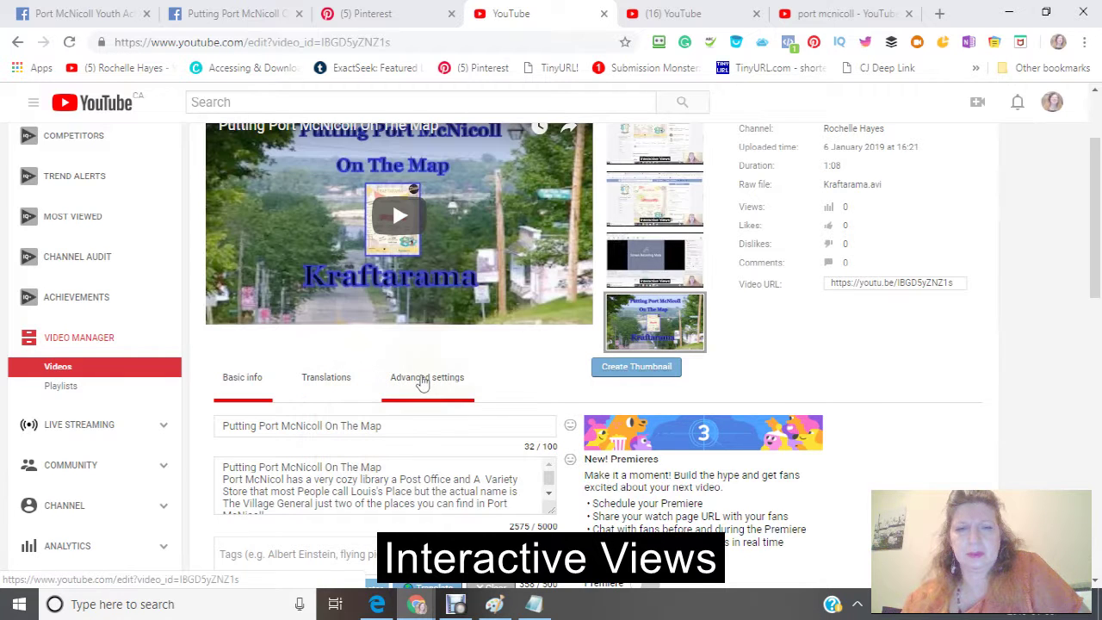
In the video's advanced settings, set the recording date to today, 6 January 2019
left_click(417, 379)
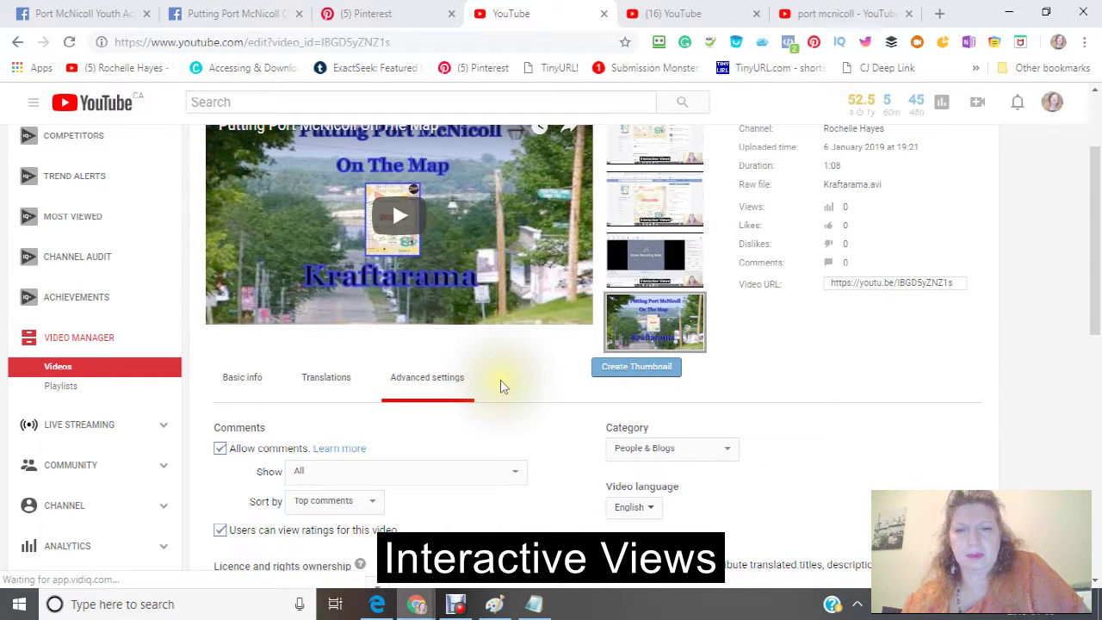
scroll(500, 380, "down", 3)
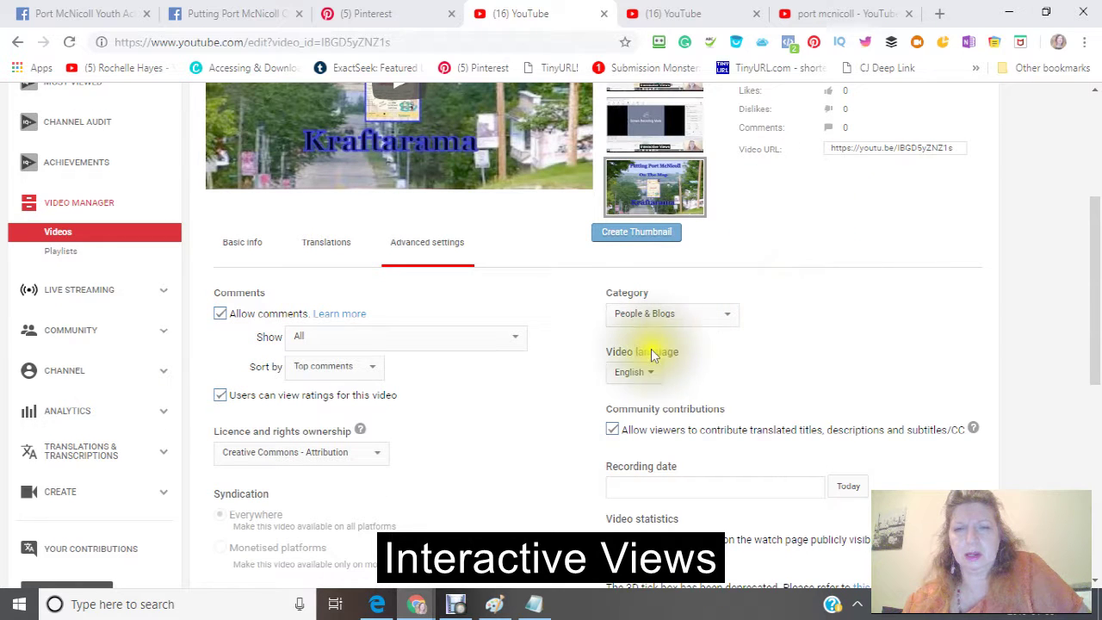
scroll(601, 383, "down", 3)
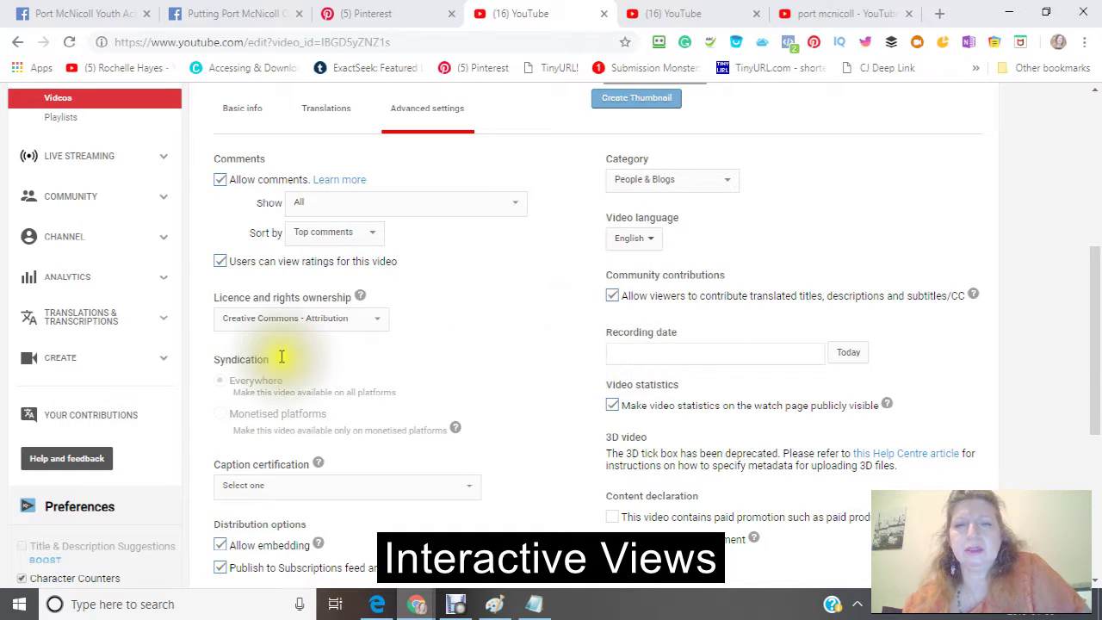
scroll(513, 269, "down", 2)
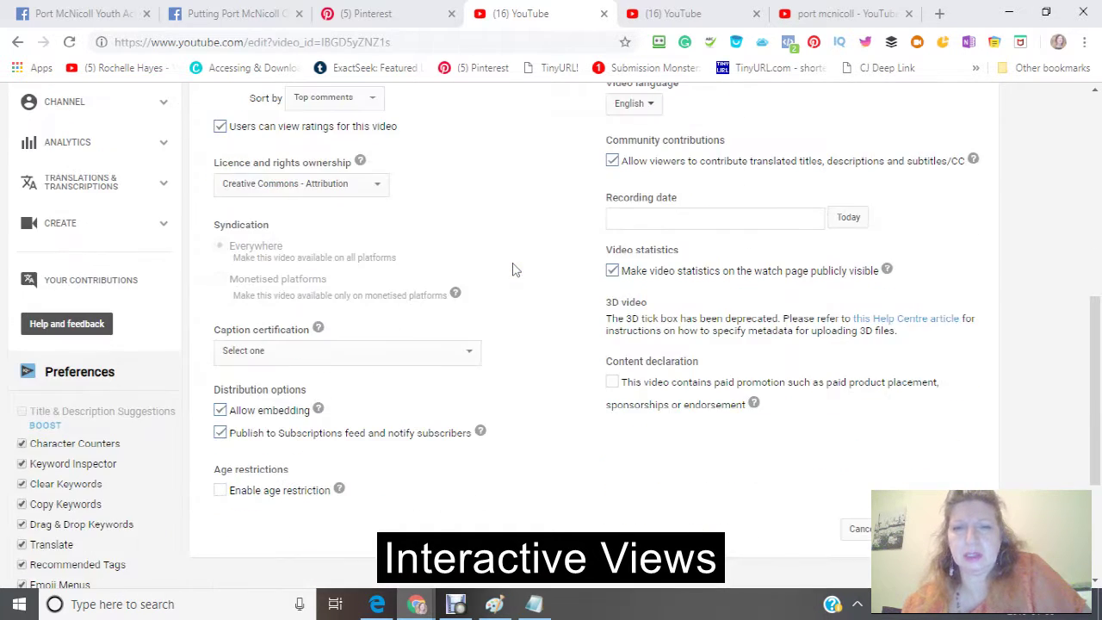
left_click(849, 219)
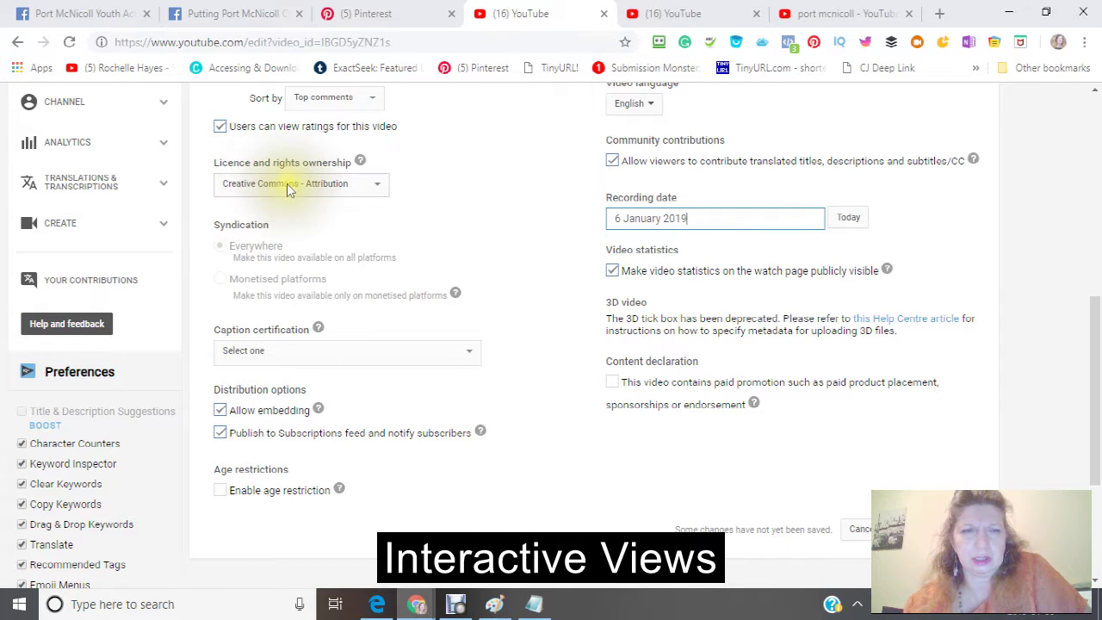
scroll(493, 203, "down", 3)
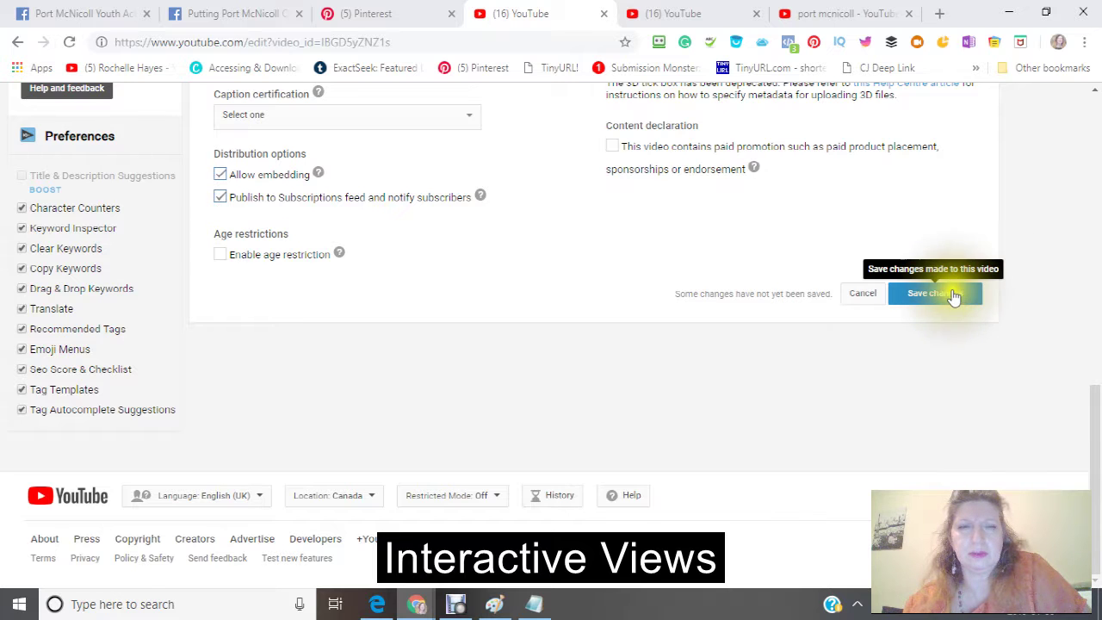
left_click(953, 302)
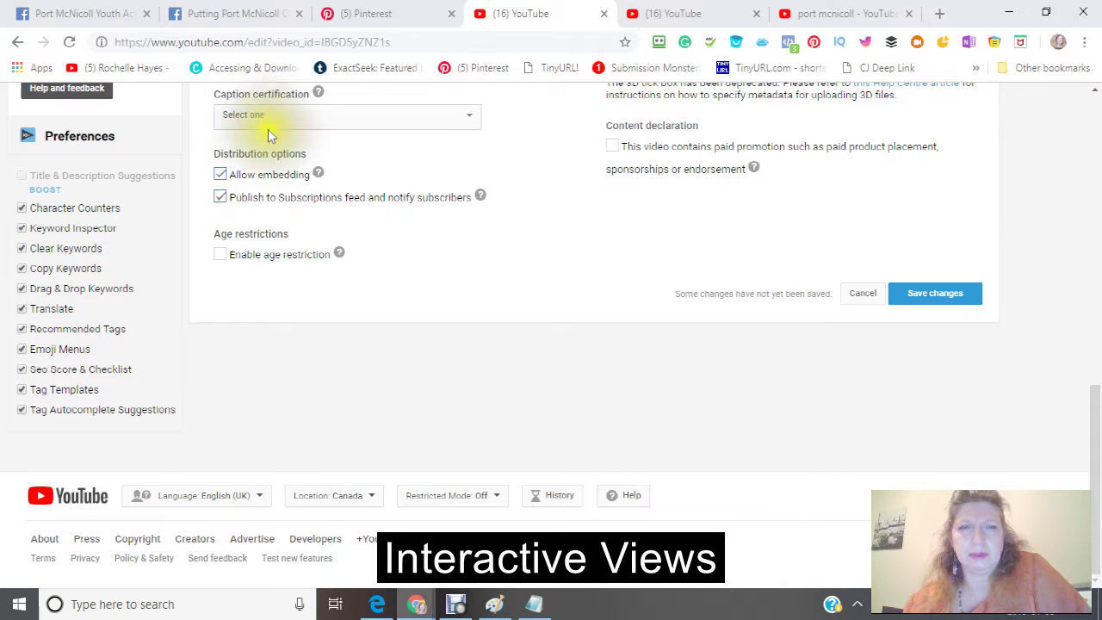
Set the caption certification to "This content has never aired on television in the US." and save the video changes
left_click(472, 121)
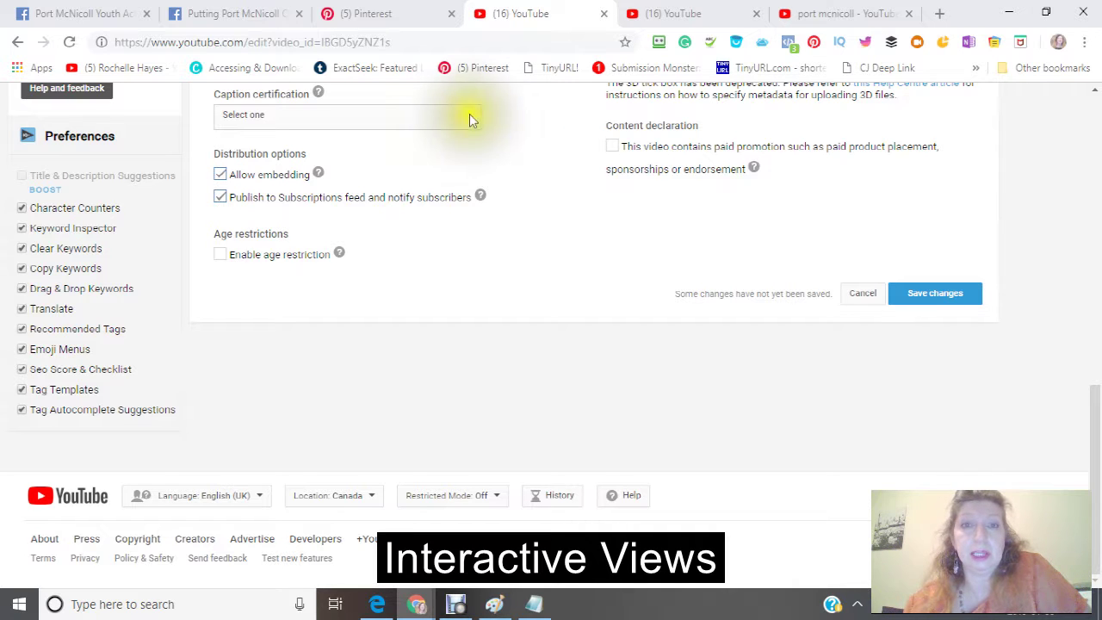
left_click(470, 119)
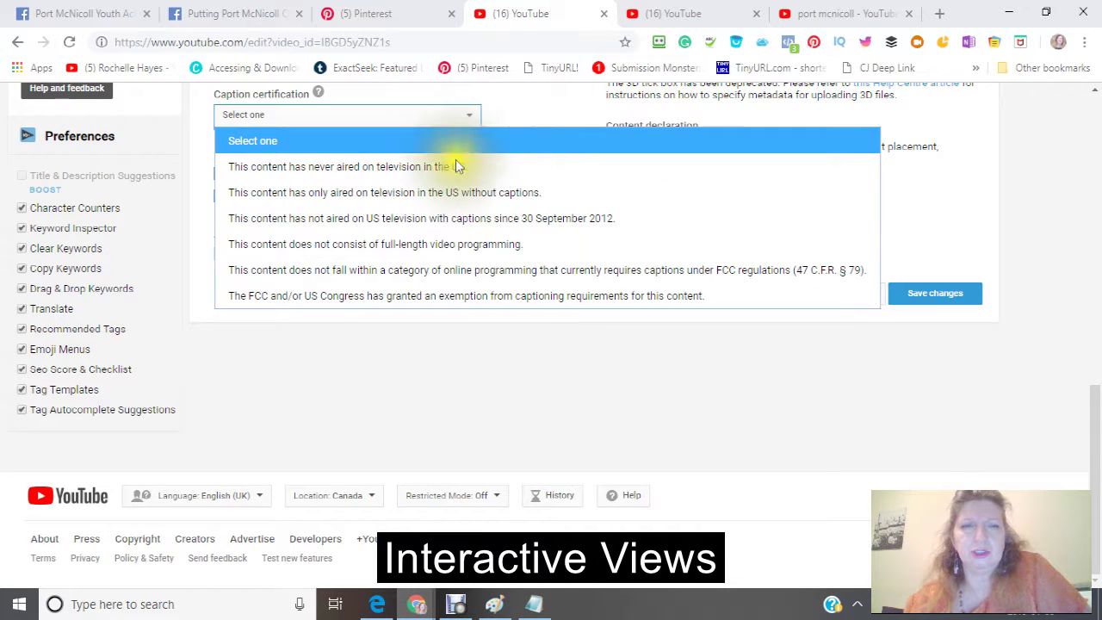
left_click(456, 166)
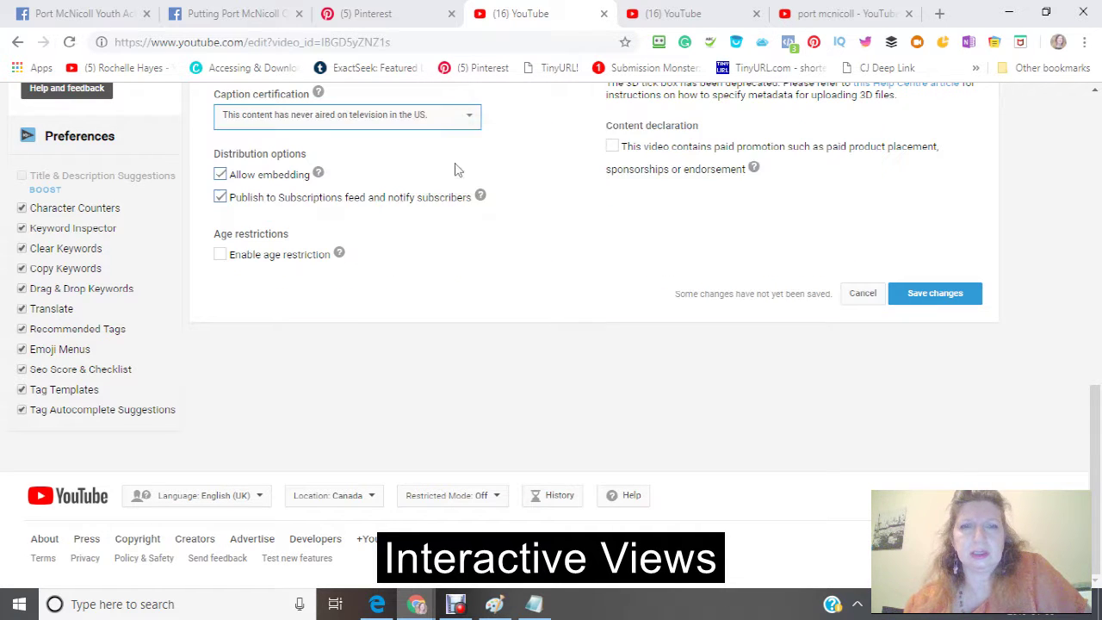
left_click(929, 295)
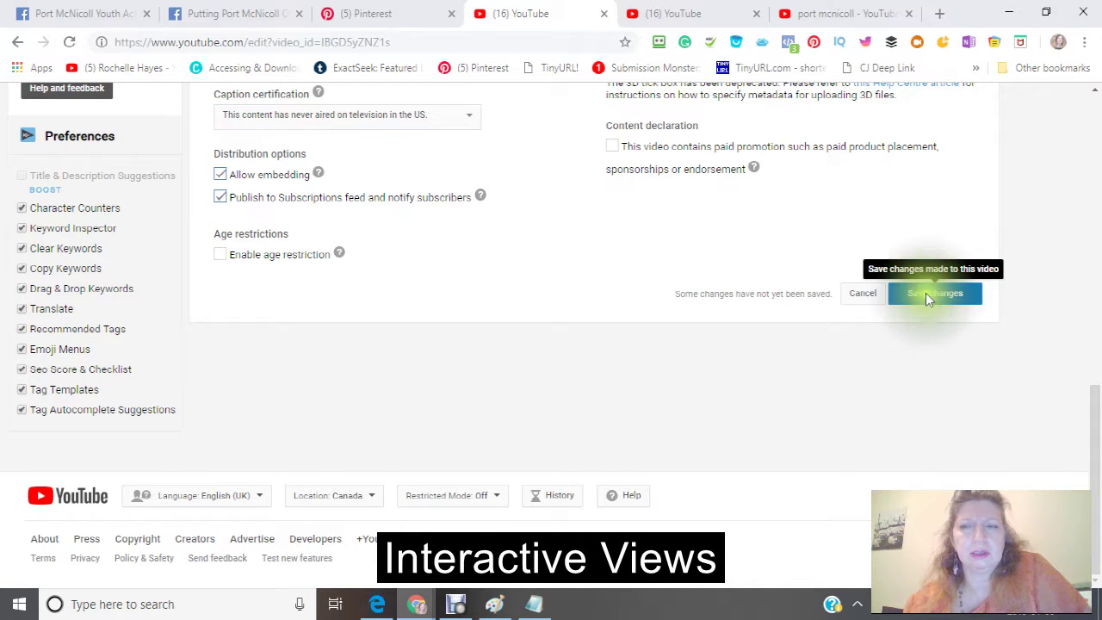
Review the video's advanced settings, including comments, licence, category, recording date, caption certification and distribution options
scroll(509, 271, "up", 9)
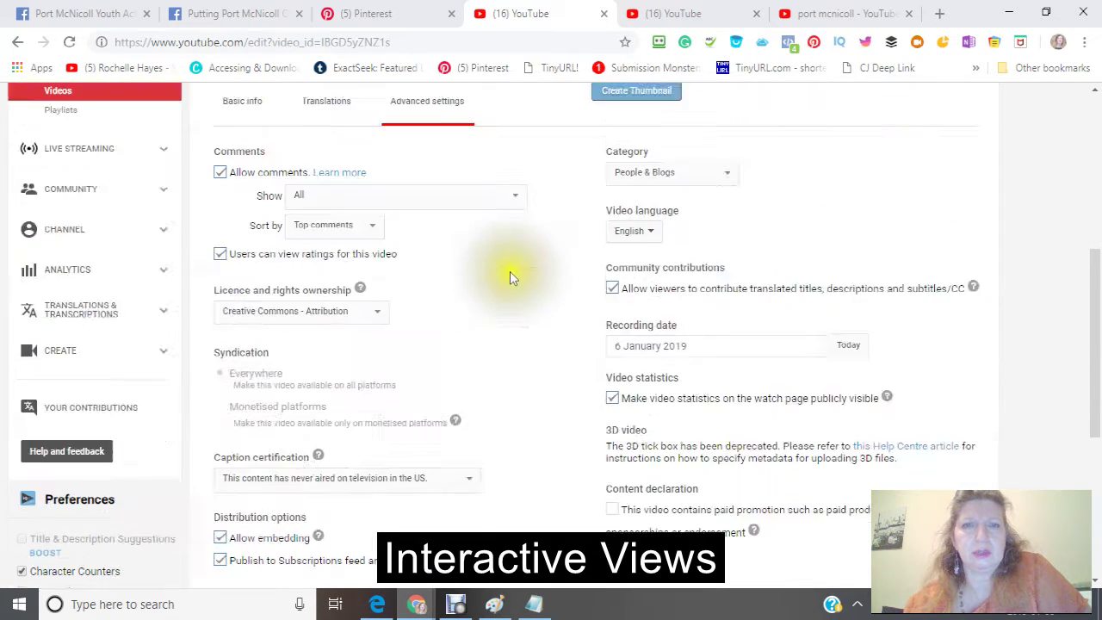
scroll(509, 267, "down", 2)
scroll(508, 272, "down", 1)
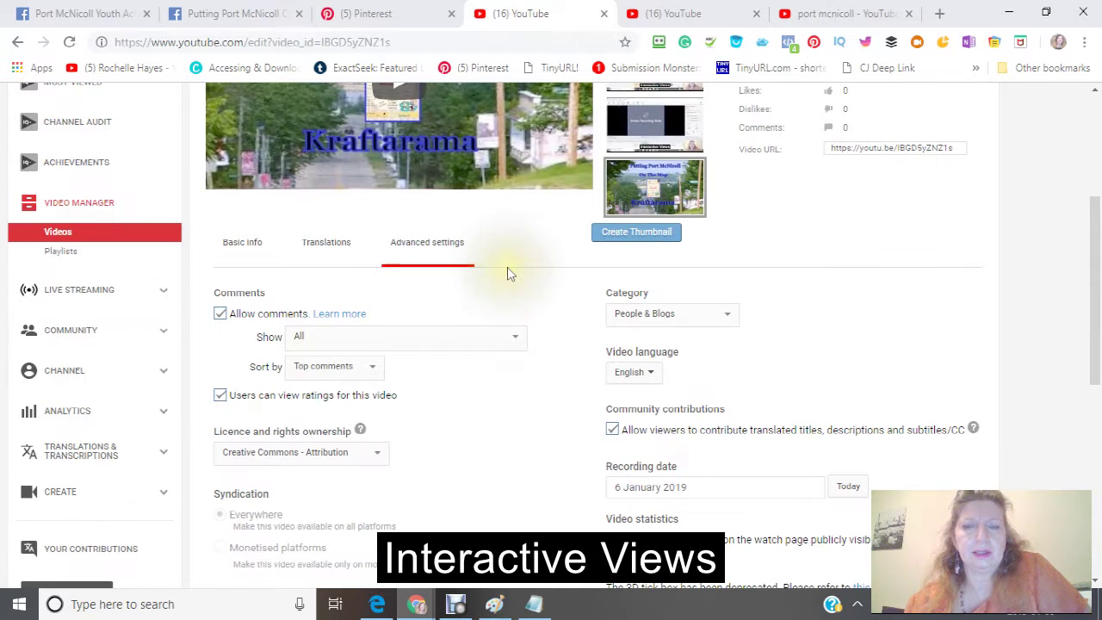
scroll(504, 284, "up", 3)
scroll(504, 288, "down", 2)
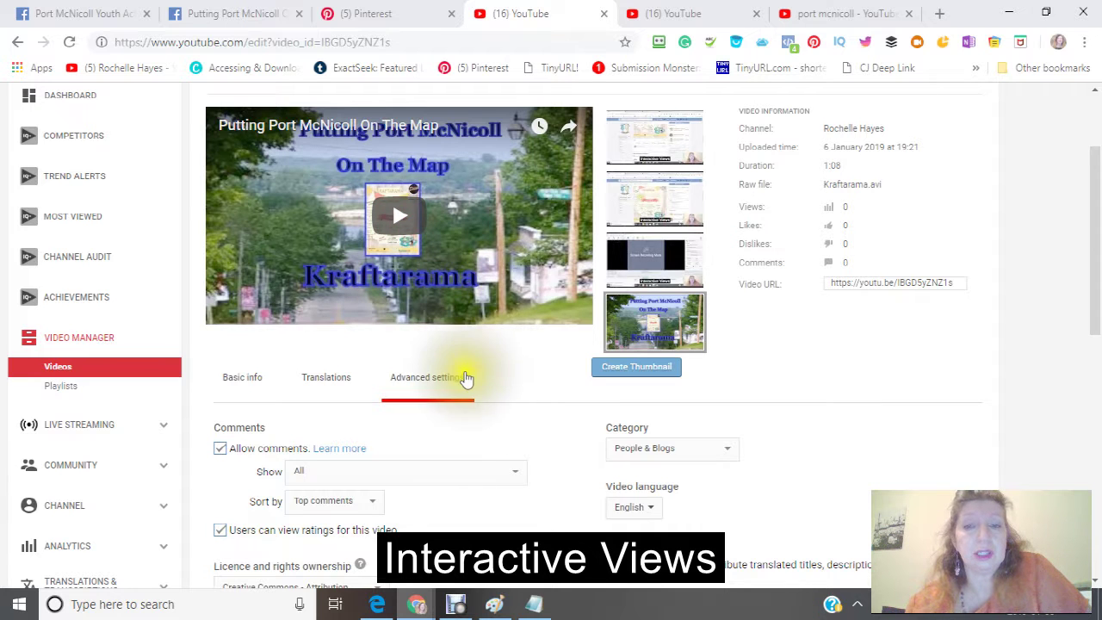
scroll(482, 372, "up", 2)
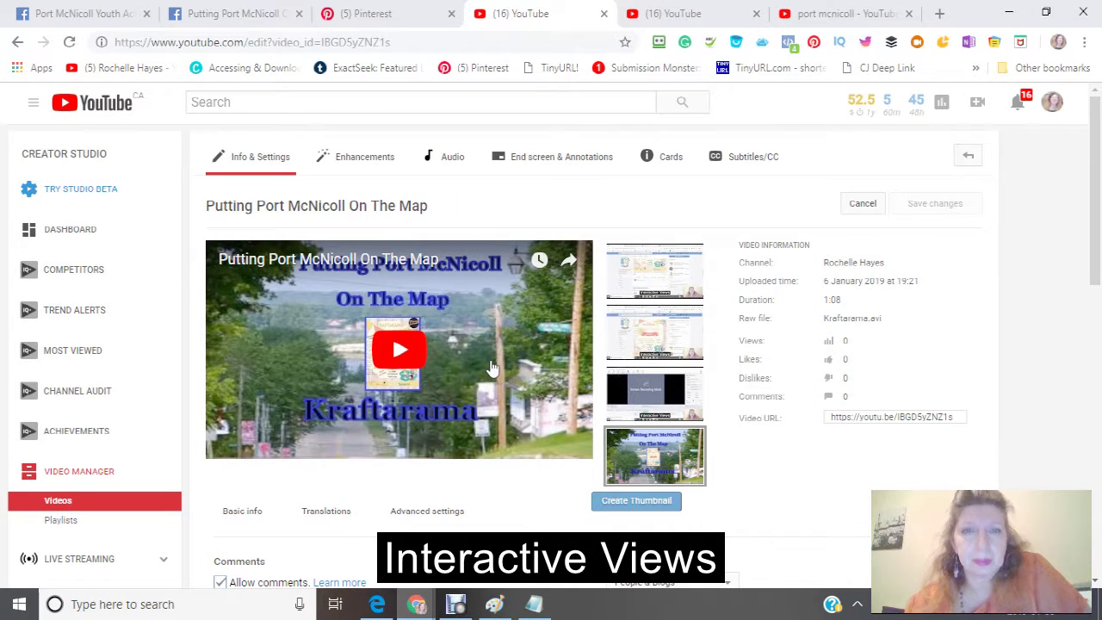
scroll(491, 369, "down", 4)
scroll(492, 369, "down", 5)
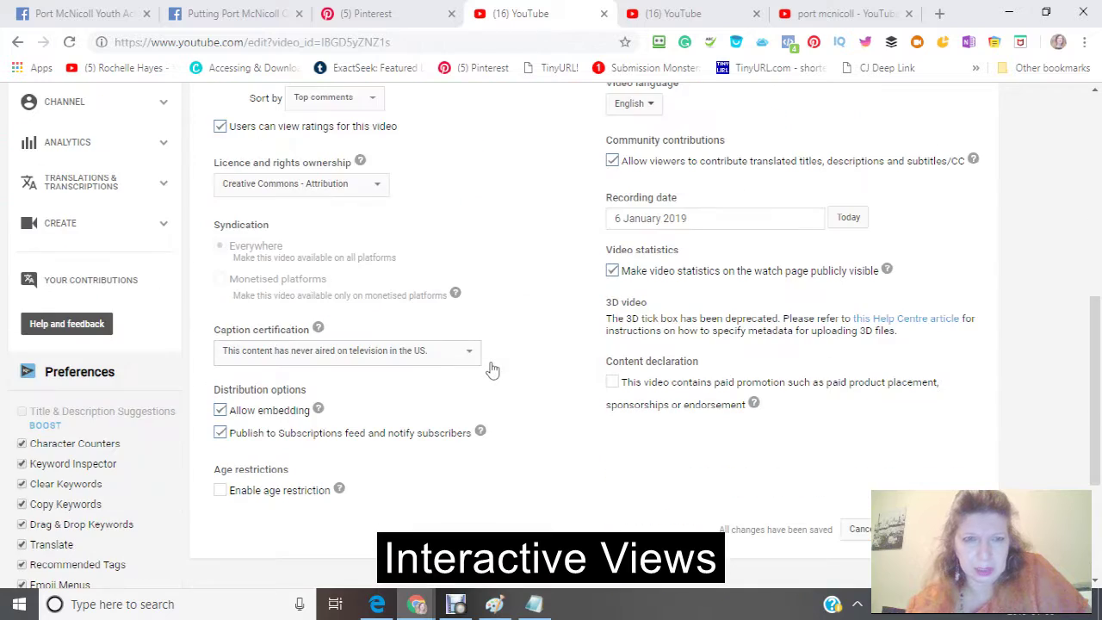
scroll(491, 369, "up", 7)
scroll(492, 368, "down", 2)
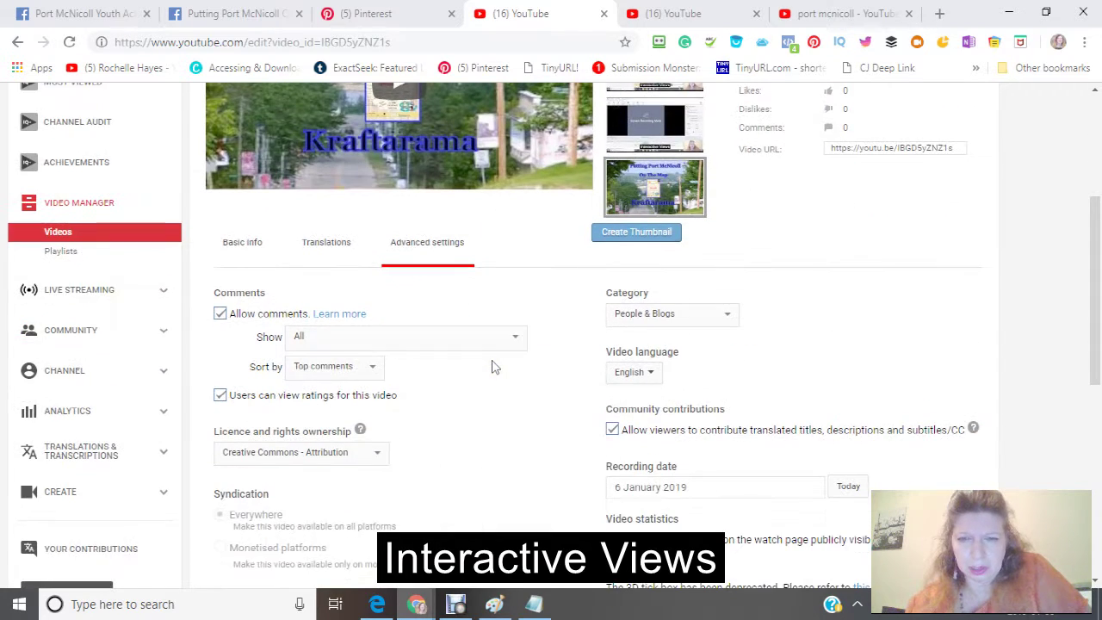
scroll(492, 366, "up", 3)
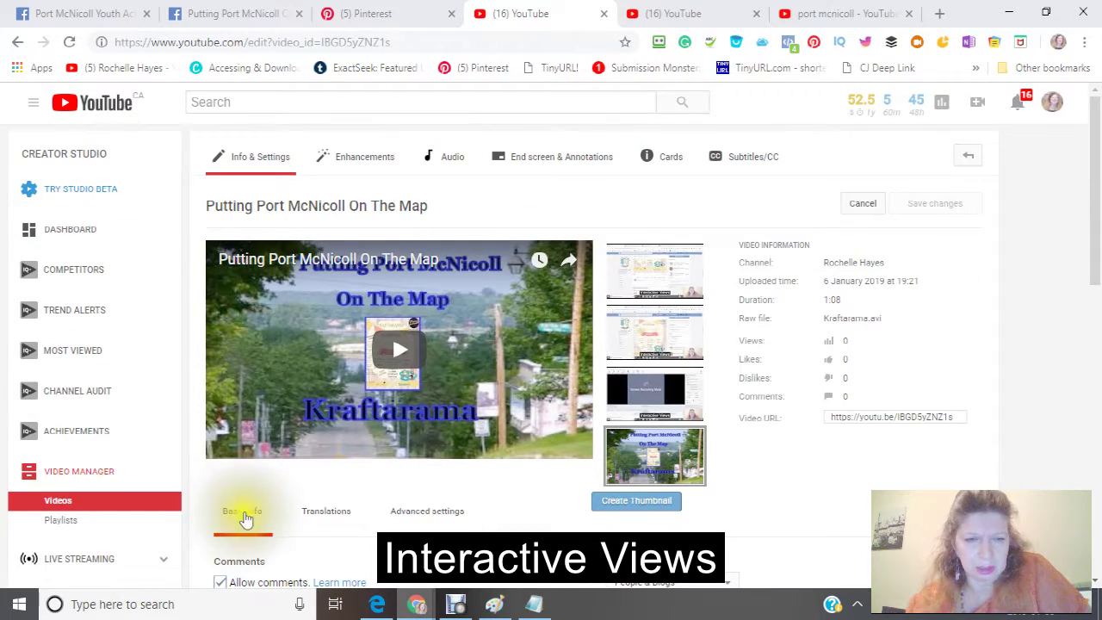
In the video's basic info, add the video to the playlist "How To Get More Views and Watch Time with Op..." listed above "Green Washing How it Works"
left_click(245, 514)
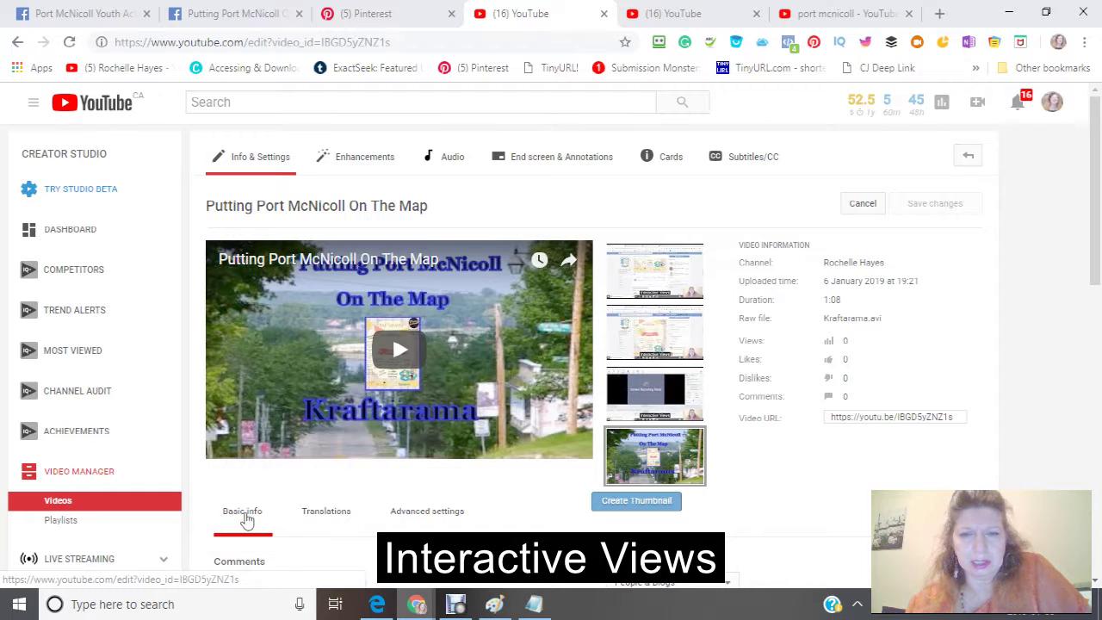
scroll(564, 384, "down", 5)
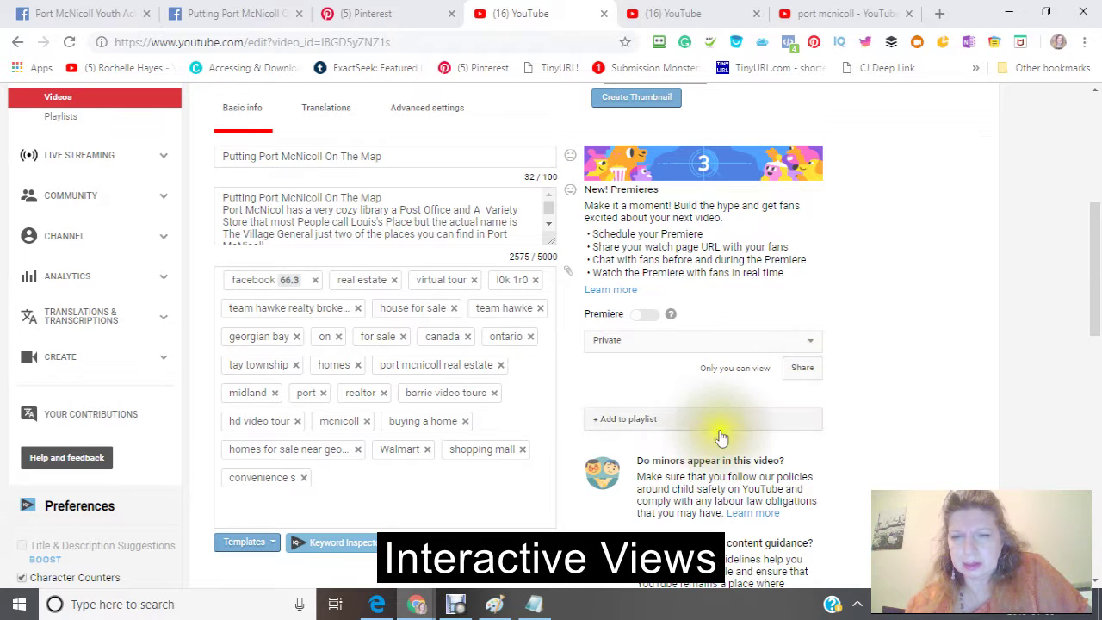
left_click(594, 422)
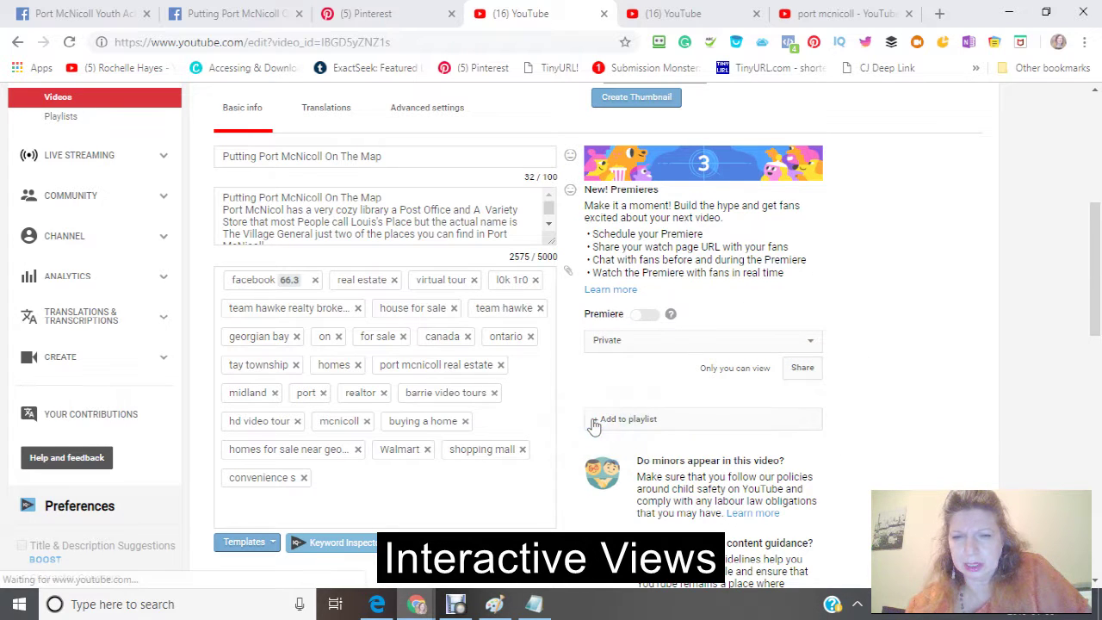
scroll(573, 407, "down", 3)
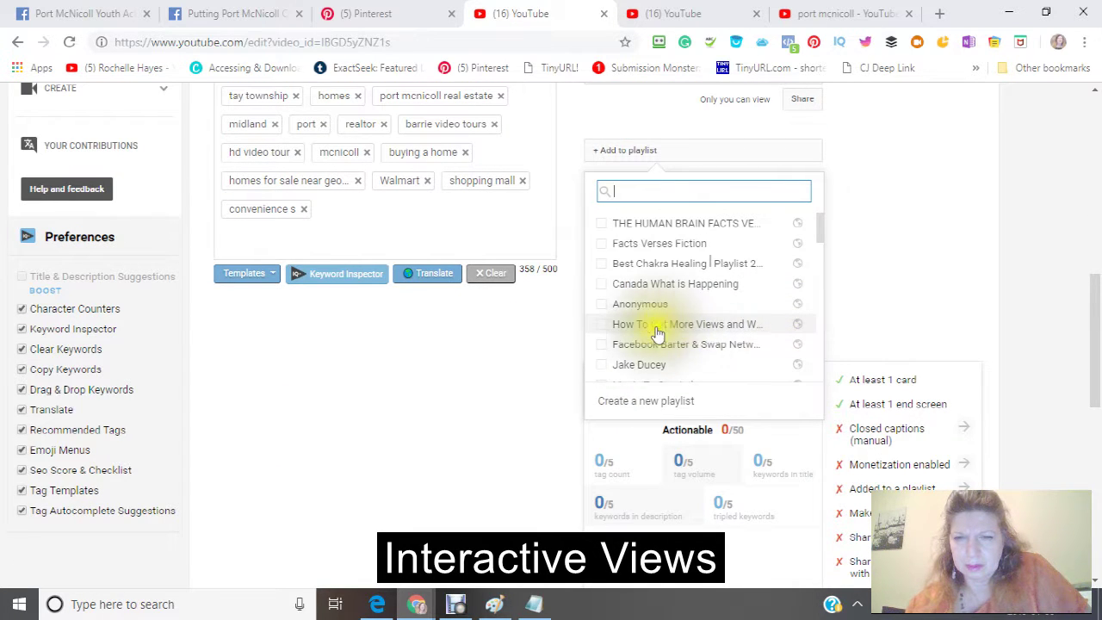
scroll(646, 344, "down", 1)
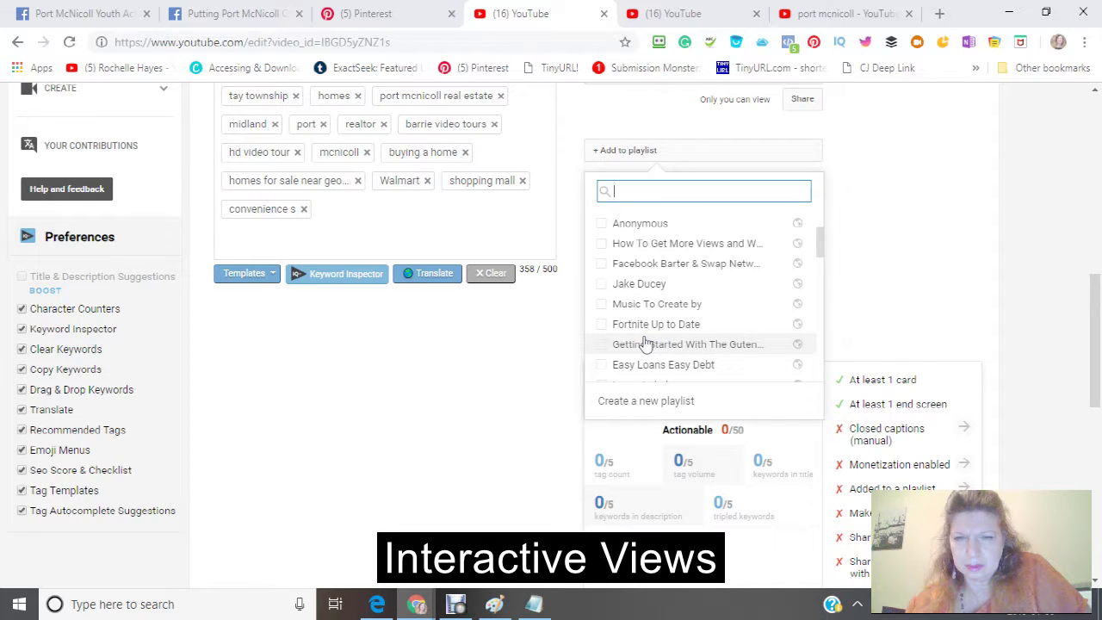
scroll(646, 344, "down", 1)
scroll(646, 344, "down", 1)
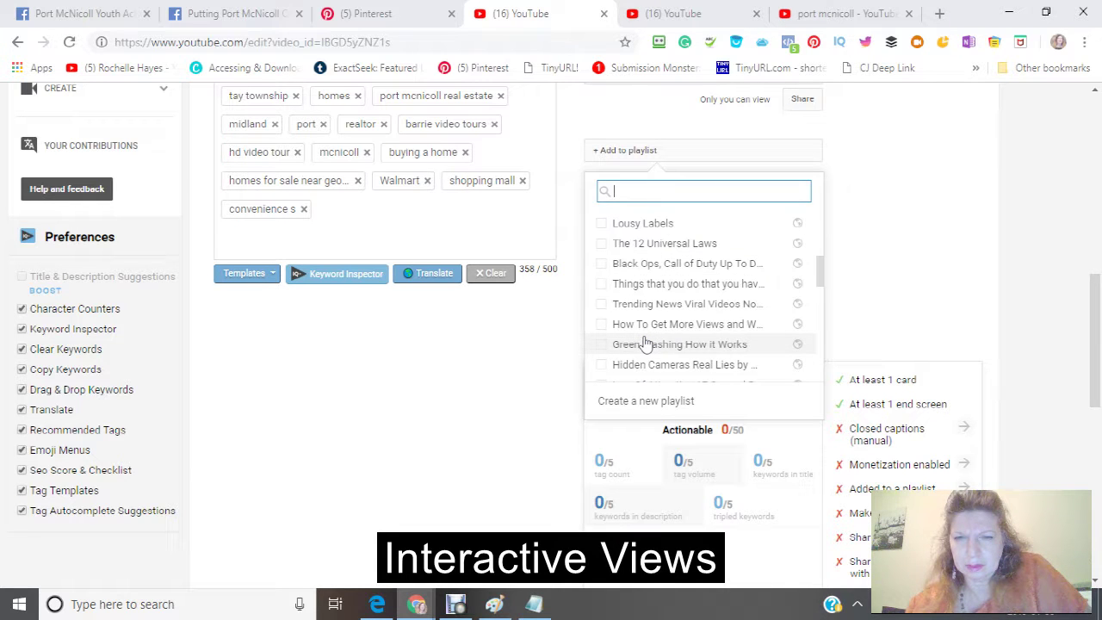
scroll(646, 343, "down", 1)
scroll(646, 344, "down", 1)
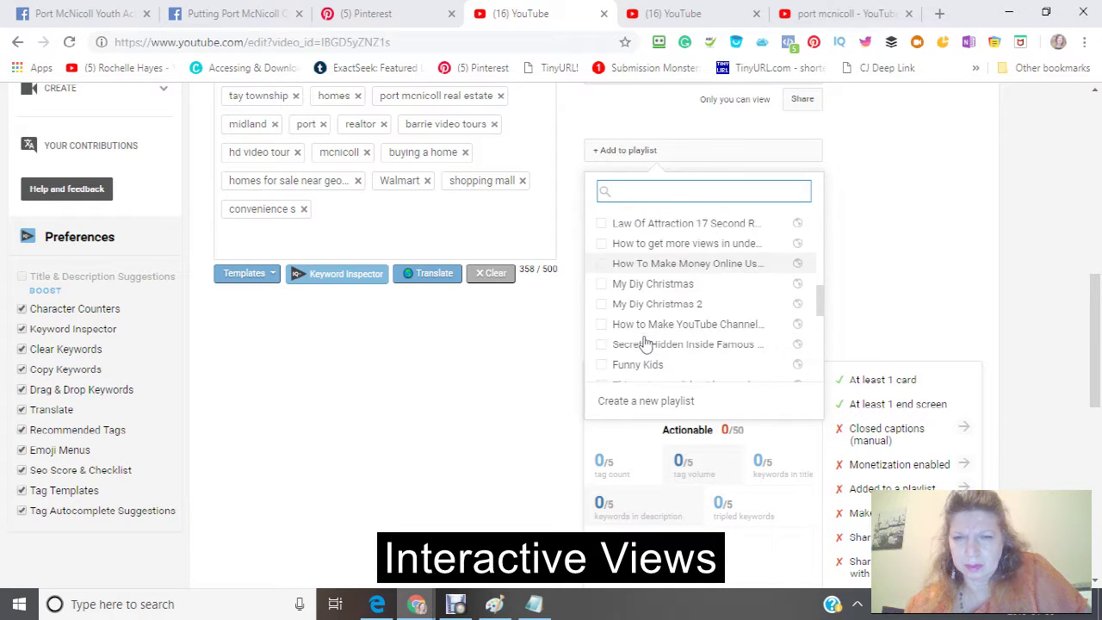
scroll(646, 343, "down", 1)
left_click(642, 344)
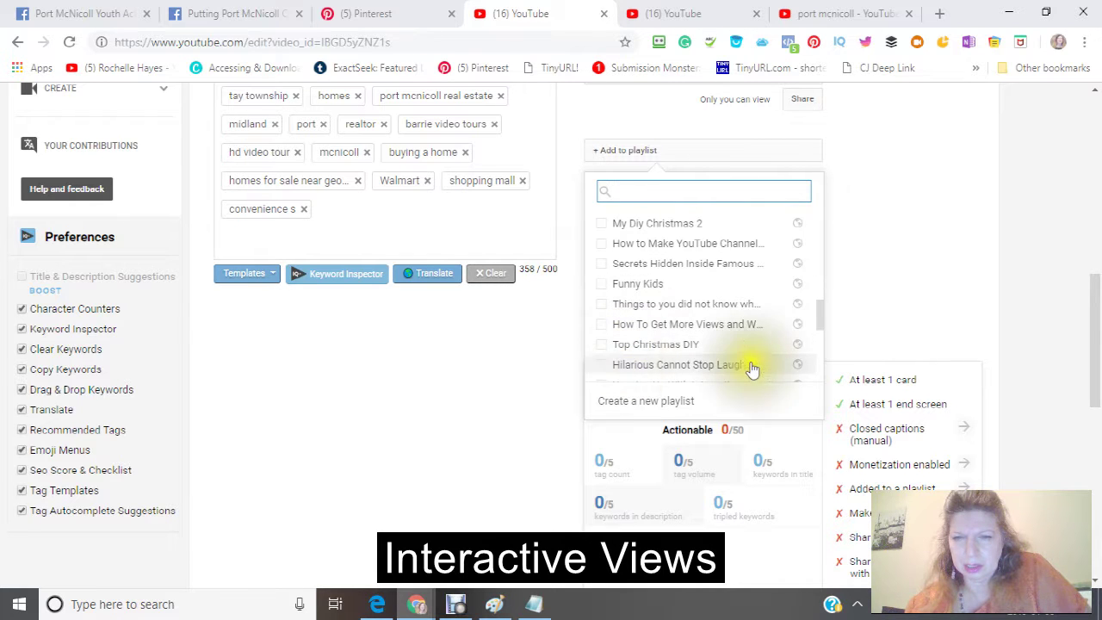
scroll(756, 338, "down", 1)
scroll(756, 338, "down", 1)
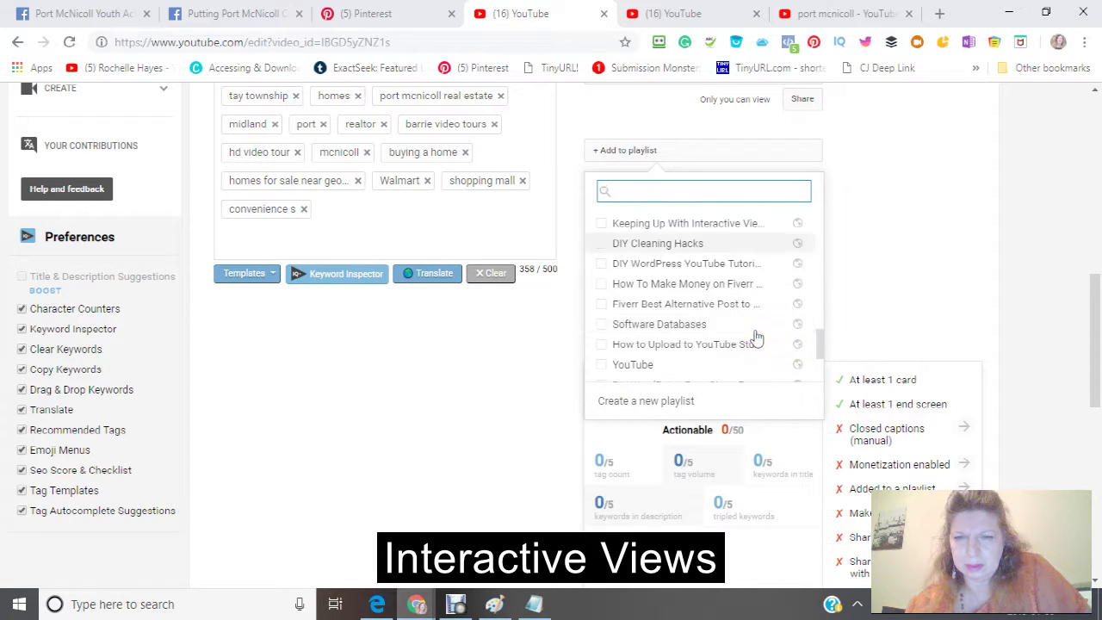
scroll(756, 338, "up", 4)
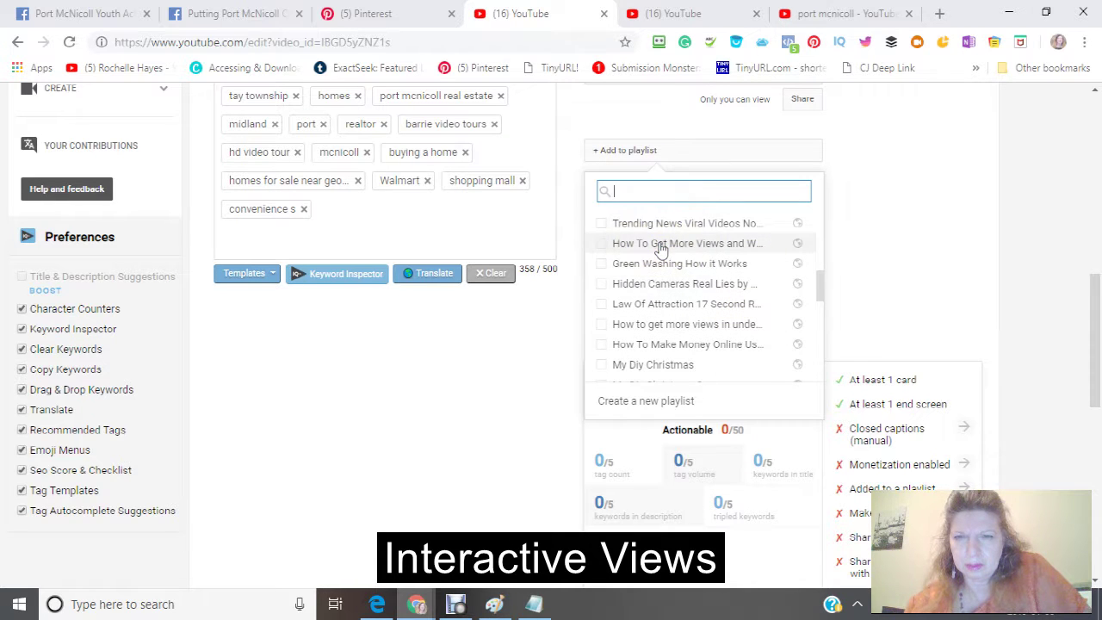
left_click(600, 244)
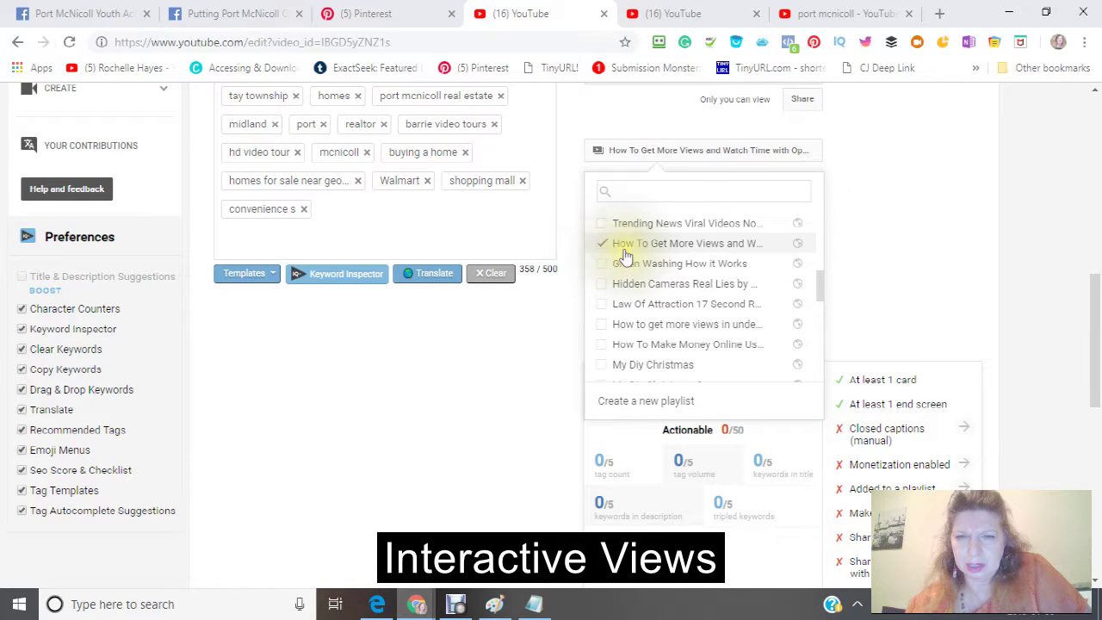
Add the video to the "YouTube" playlist as well
scroll(614, 302, "down", 1)
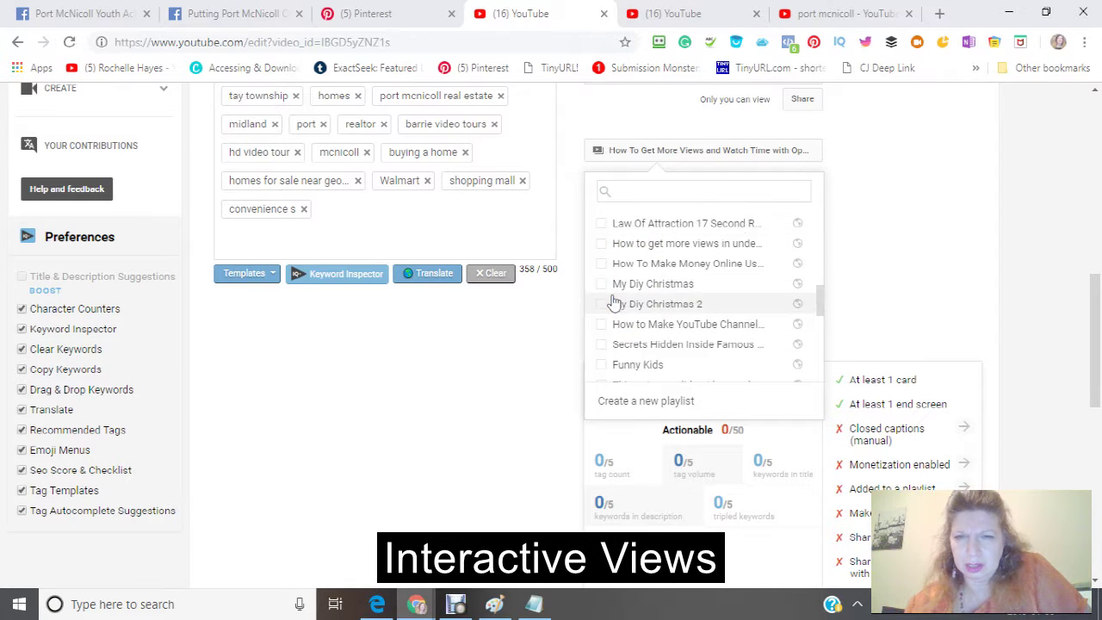
scroll(614, 302, "down", 1)
scroll(614, 302, "down", 1)
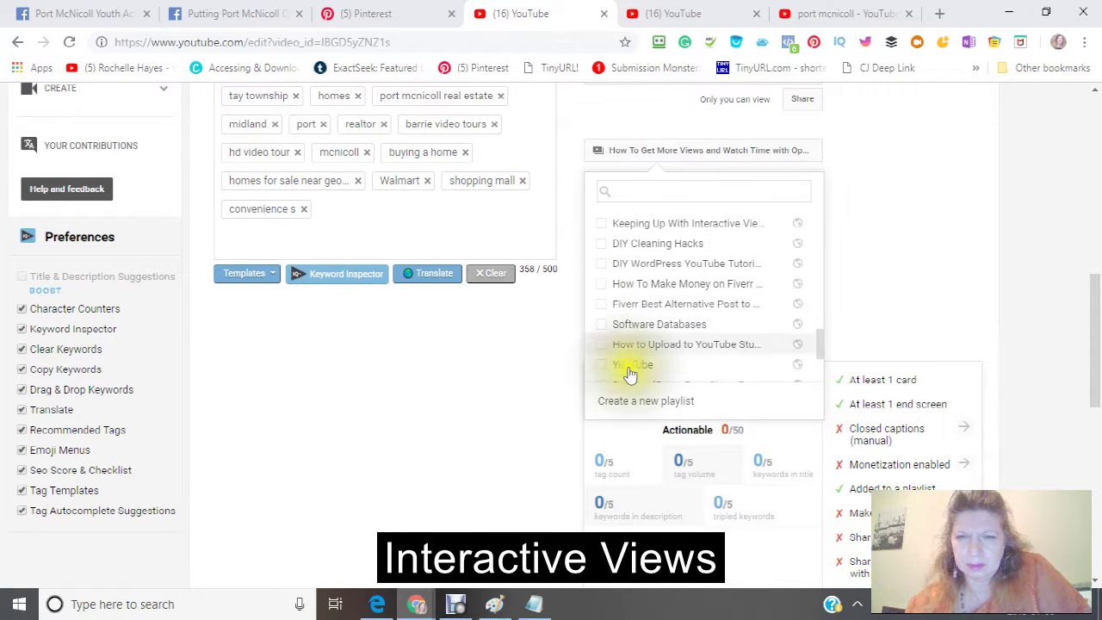
scroll(623, 322, "down", 1)
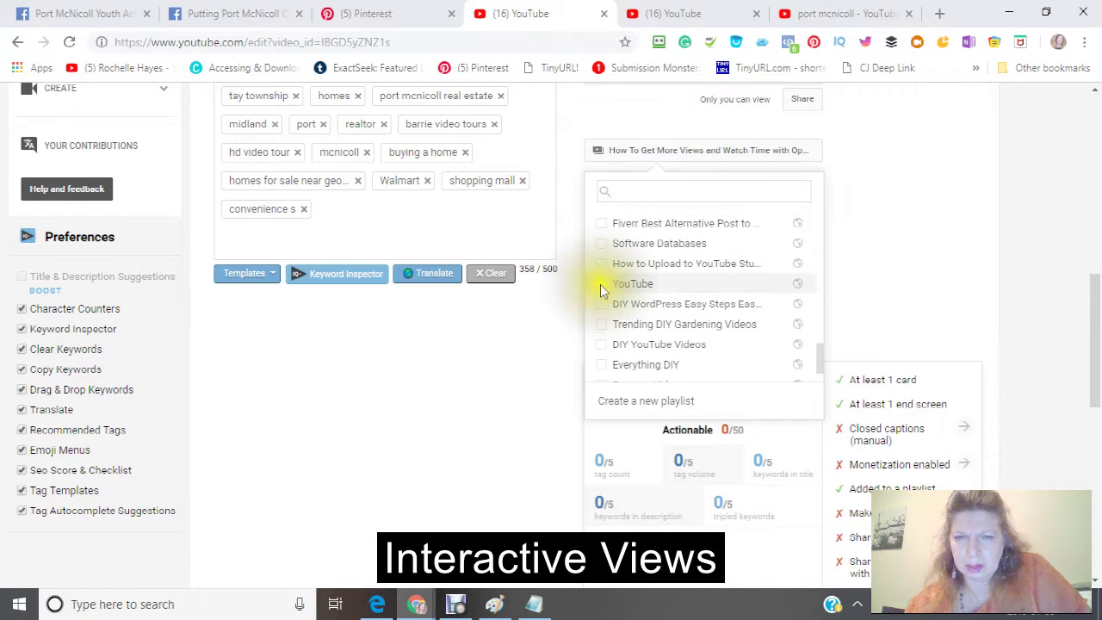
left_click(601, 285)
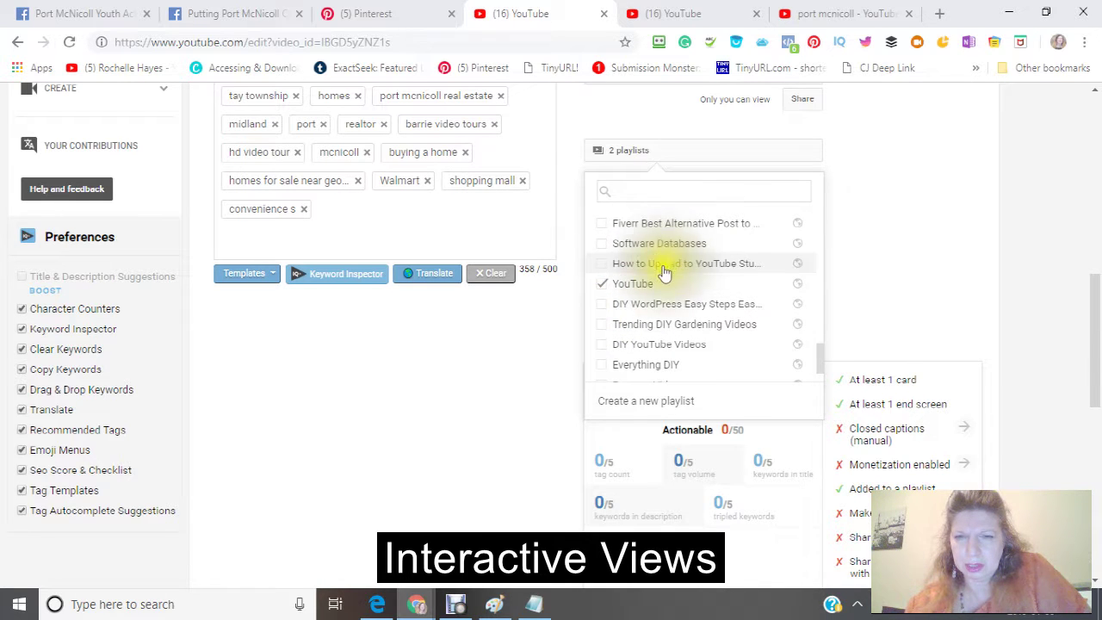
Add the video to the "DIY YouTube Videos" and "Process Videos" playlists and close the playlist list
scroll(664, 273, "down", 1)
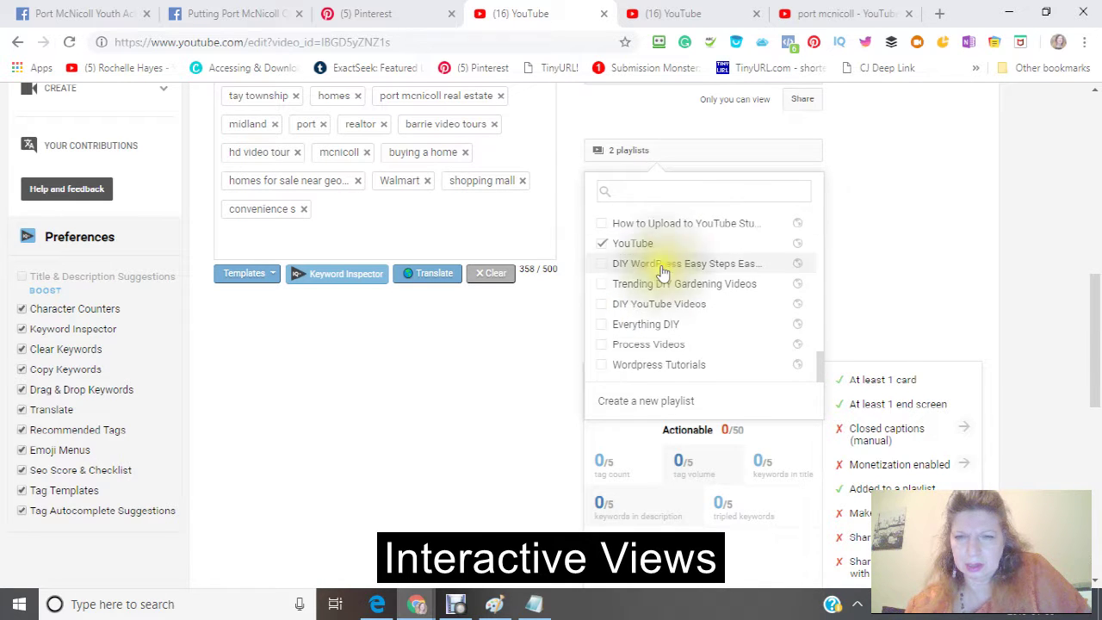
left_click(601, 303)
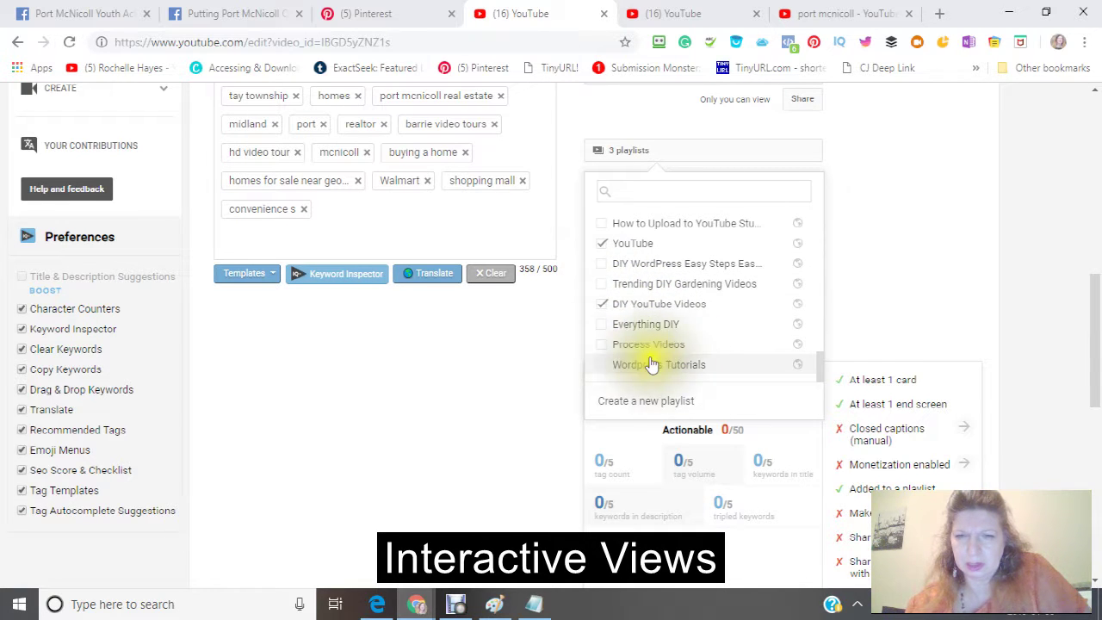
left_click_drag(601, 344, 591, 364)
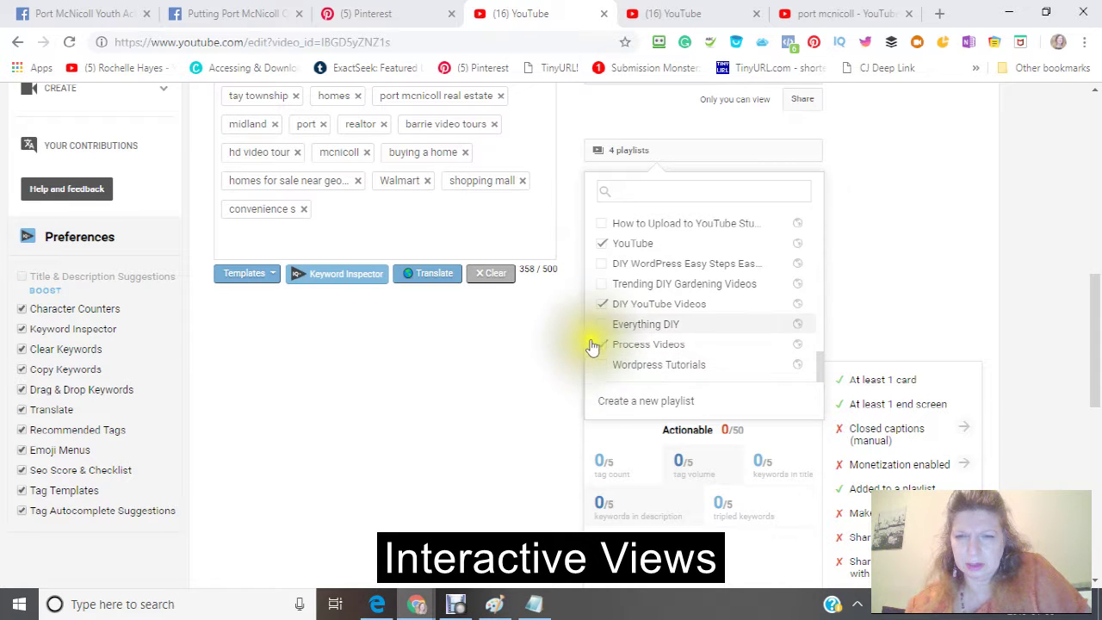
left_click(601, 344)
left_click(546, 414)
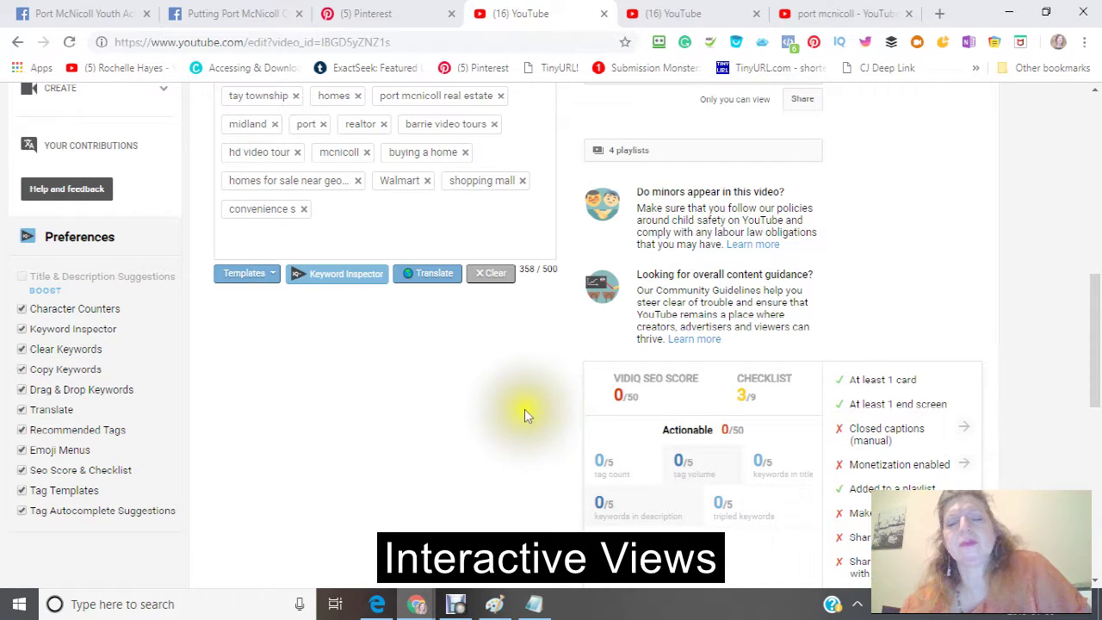
Save the video's playlist changes
scroll(526, 410, "up", 7)
scroll(527, 416, "up", 1)
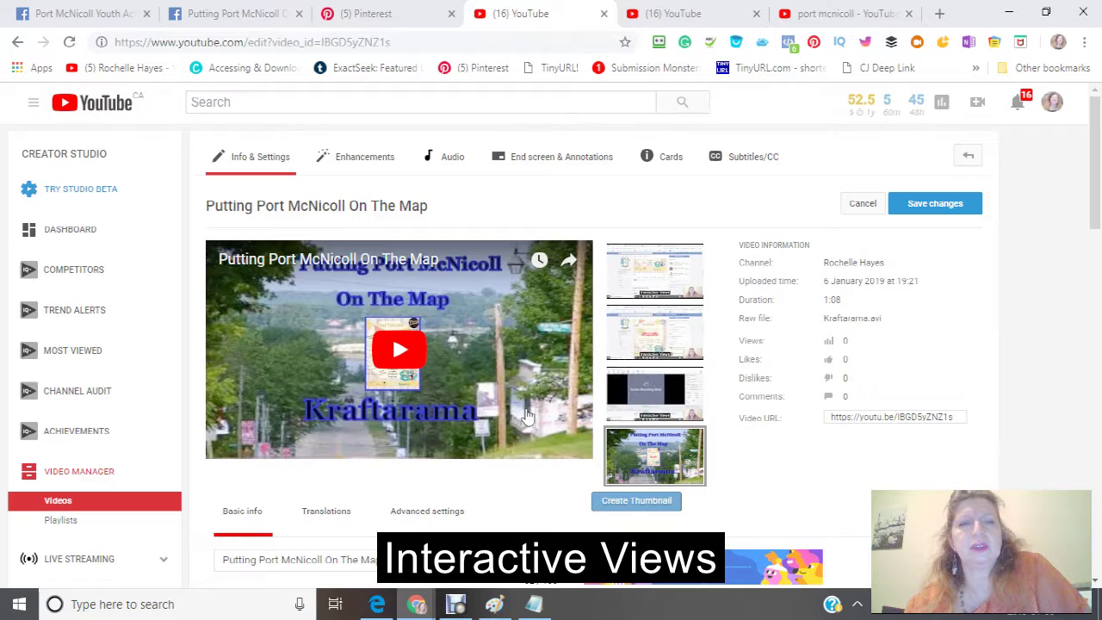
scroll(528, 416, "down", 10)
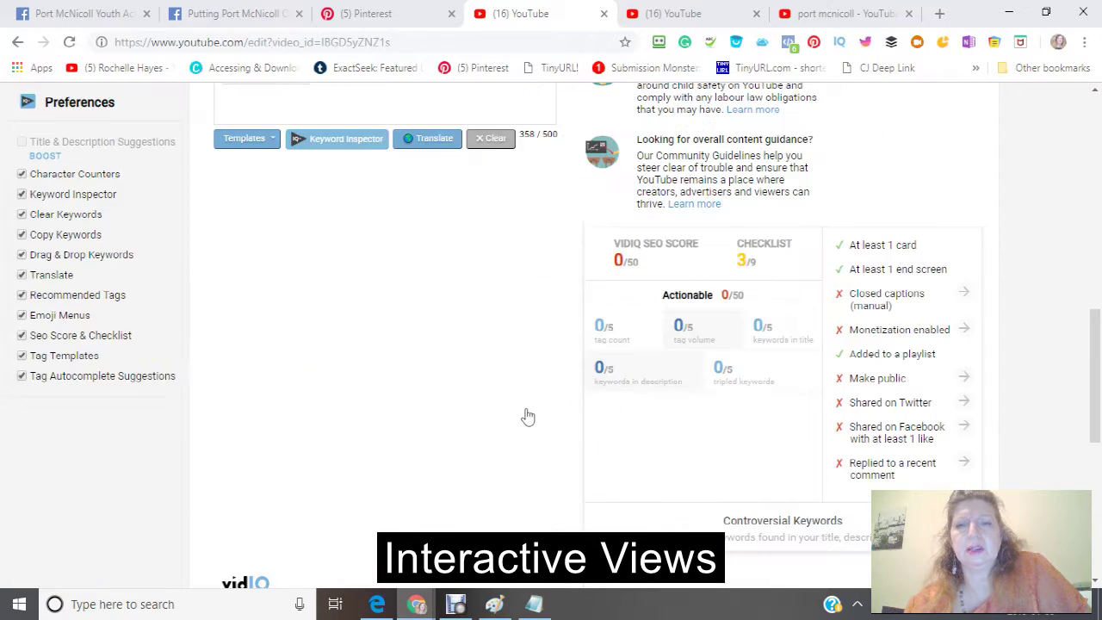
scroll(527, 416, "up", 4)
scroll(528, 416, "up", 5)
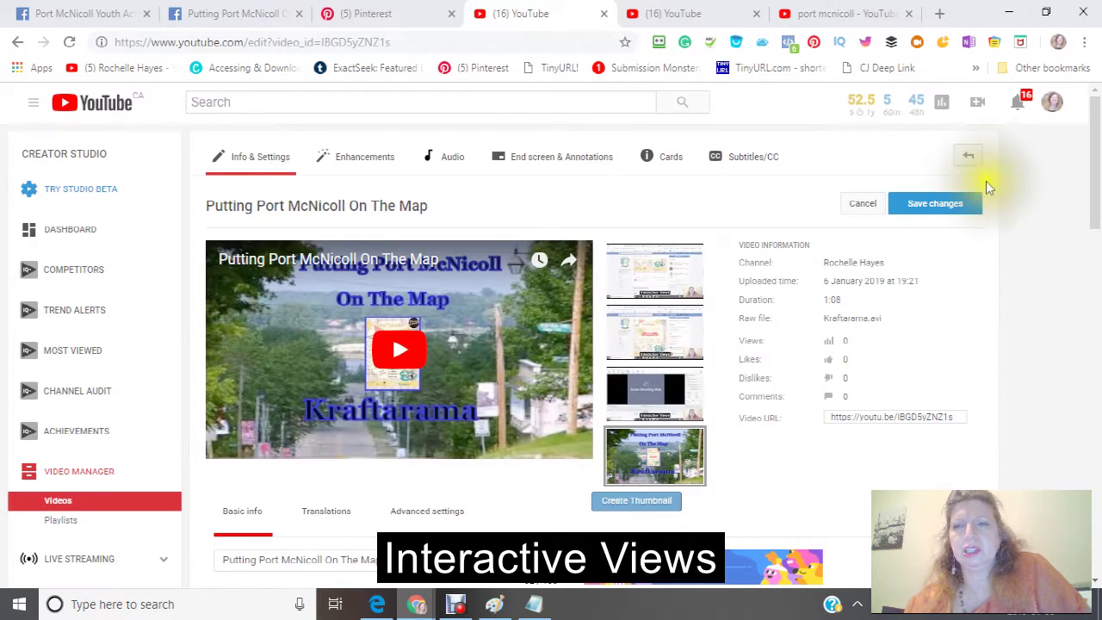
left_click(930, 204)
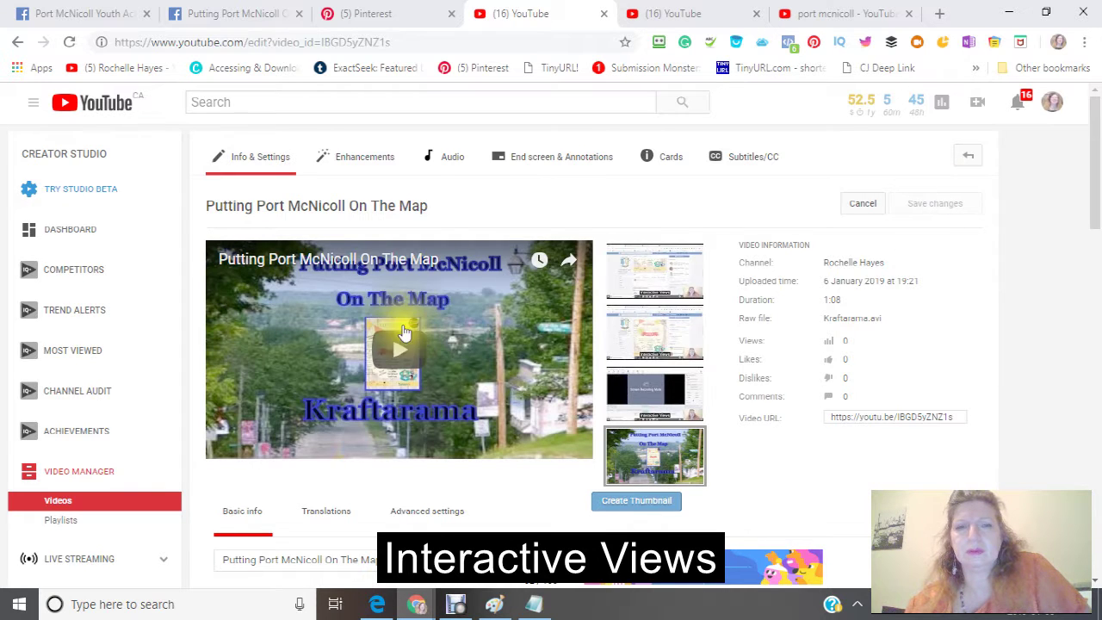
Review the video's basic info, including its tags, visibility, playlists and the vidIQ SEO score and checklist
scroll(567, 393, "down", 8)
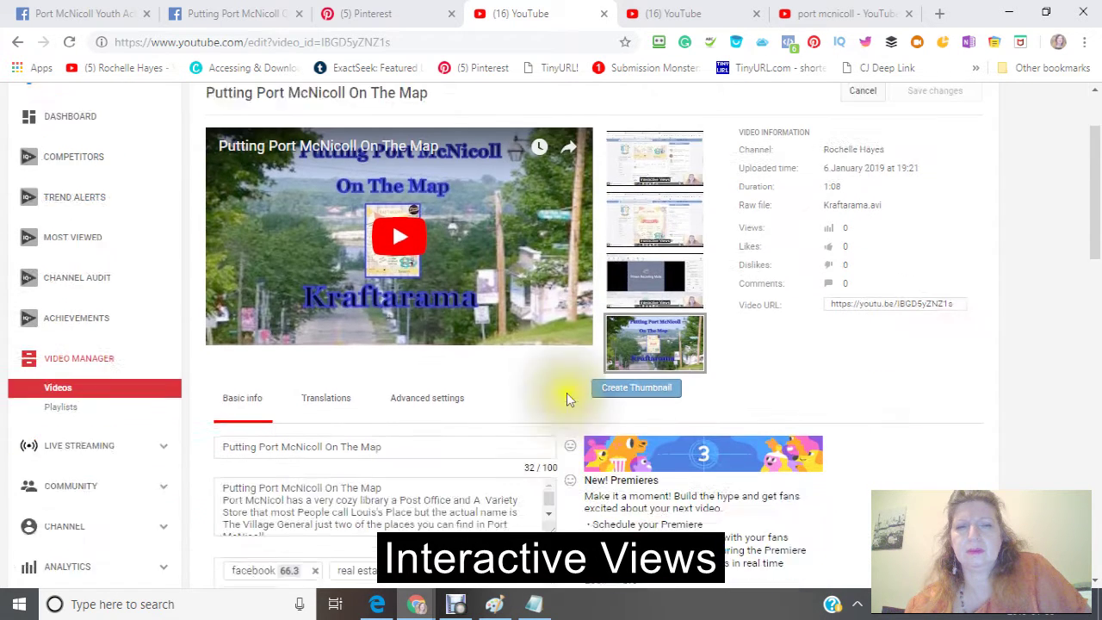
scroll(567, 400, "down", 2)
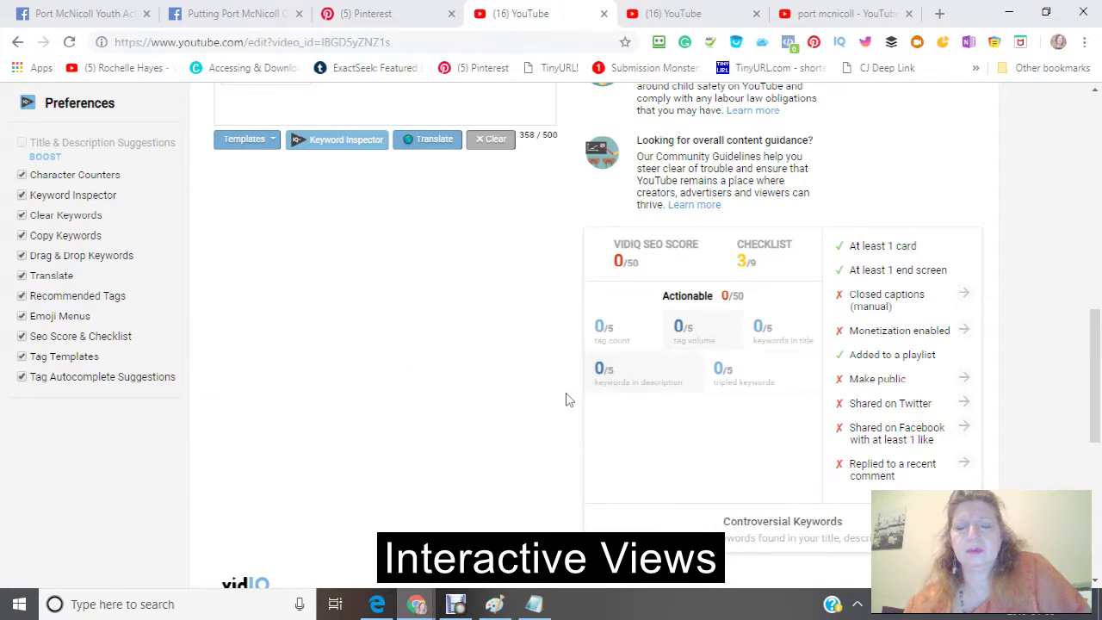
scroll(567, 400, "up", 8)
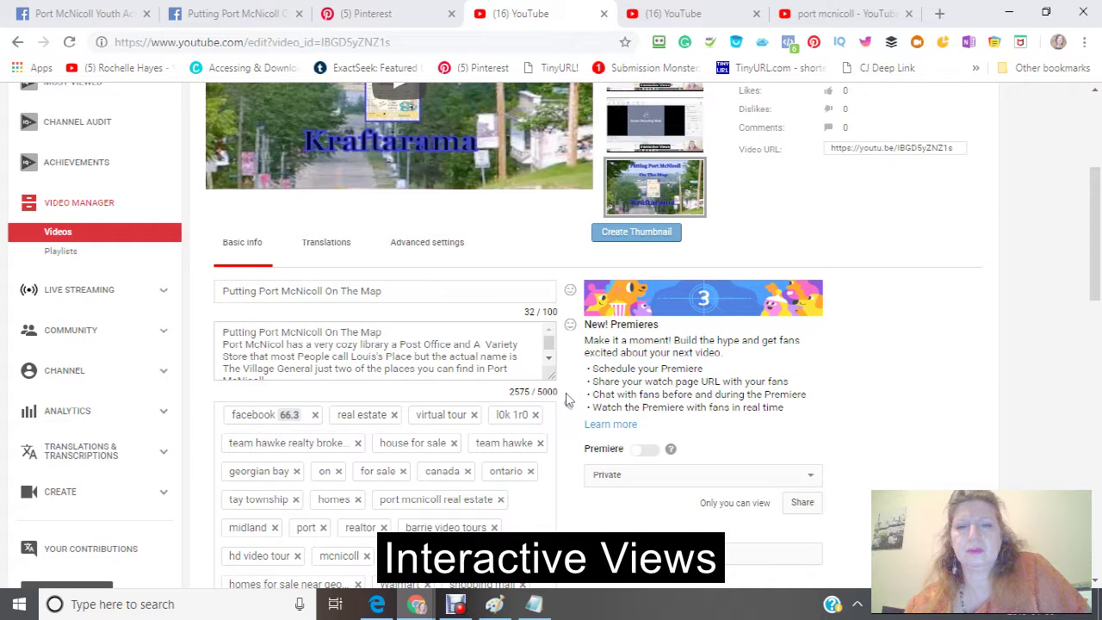
scroll(565, 398, "up", 3)
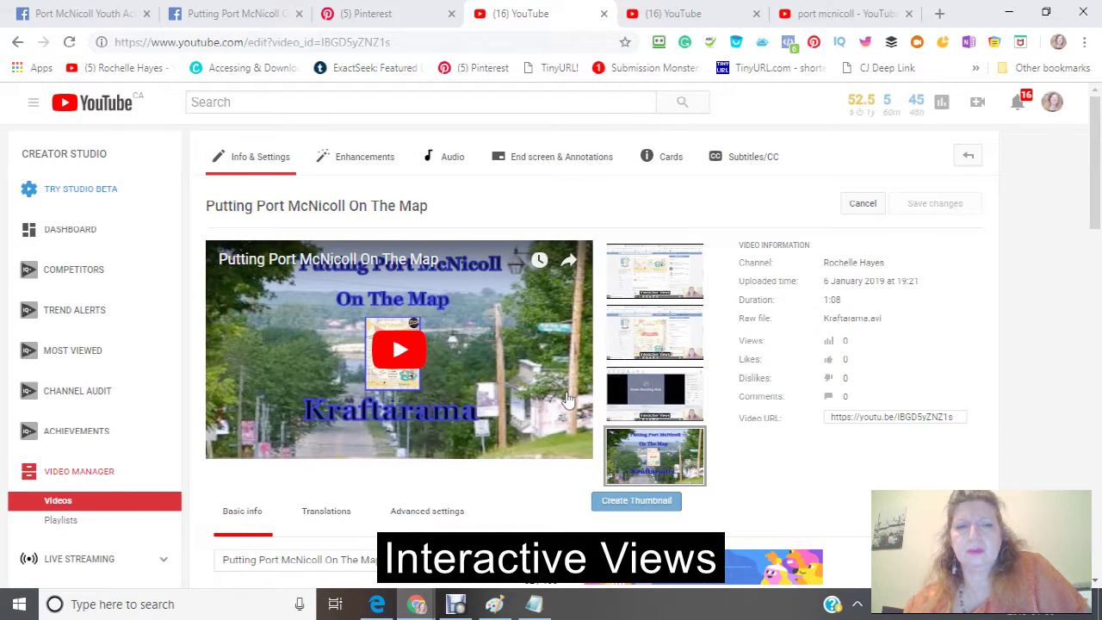
scroll(567, 400, "down", 3)
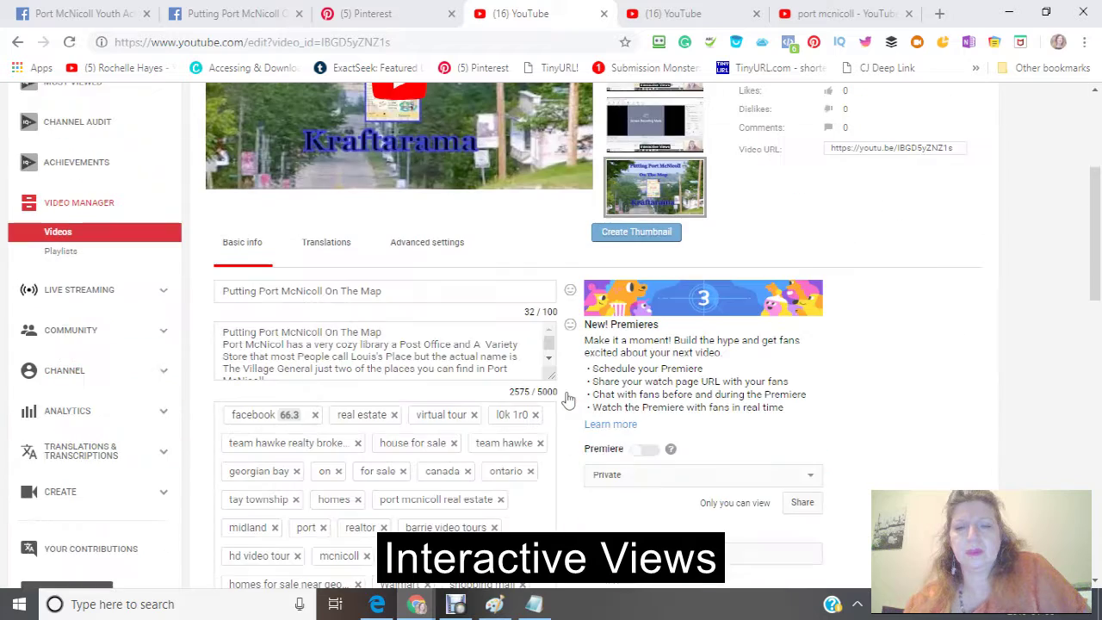
scroll(567, 400, "down", 3)
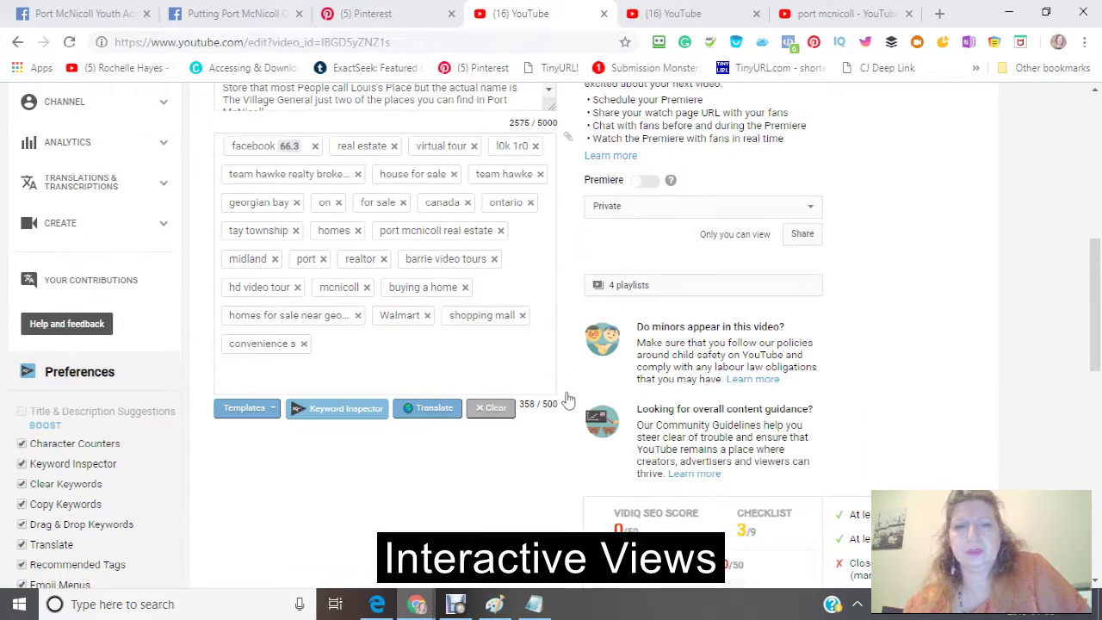
Copy the entire description text of the video
scroll(567, 398, "up", 5)
left_click(443, 453)
scroll(444, 422, "down", 2)
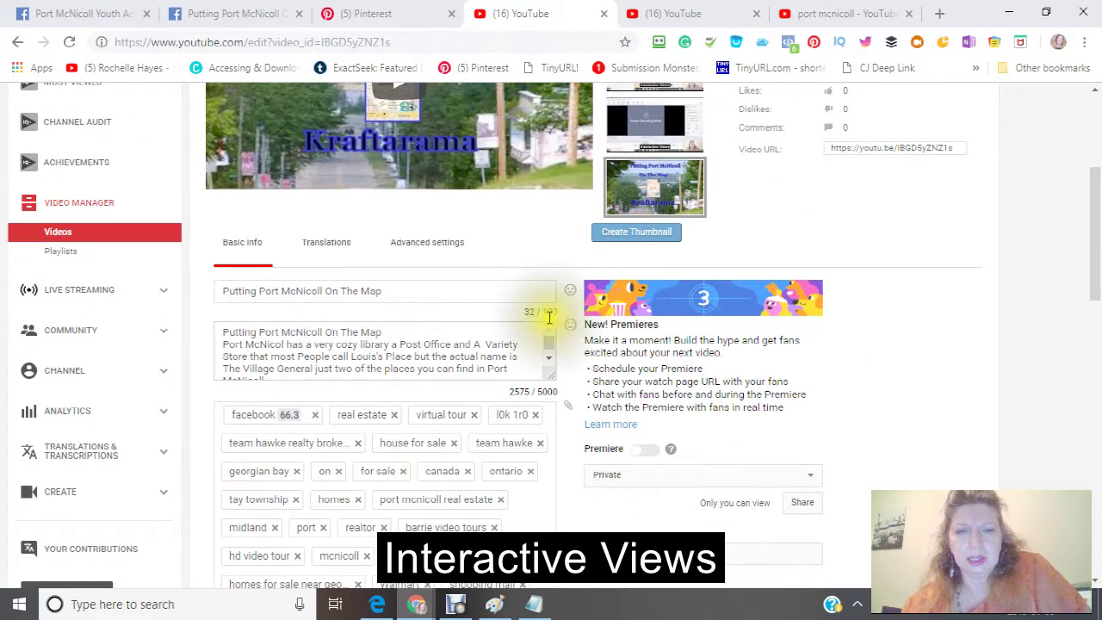
scroll(517, 356, "down", 4)
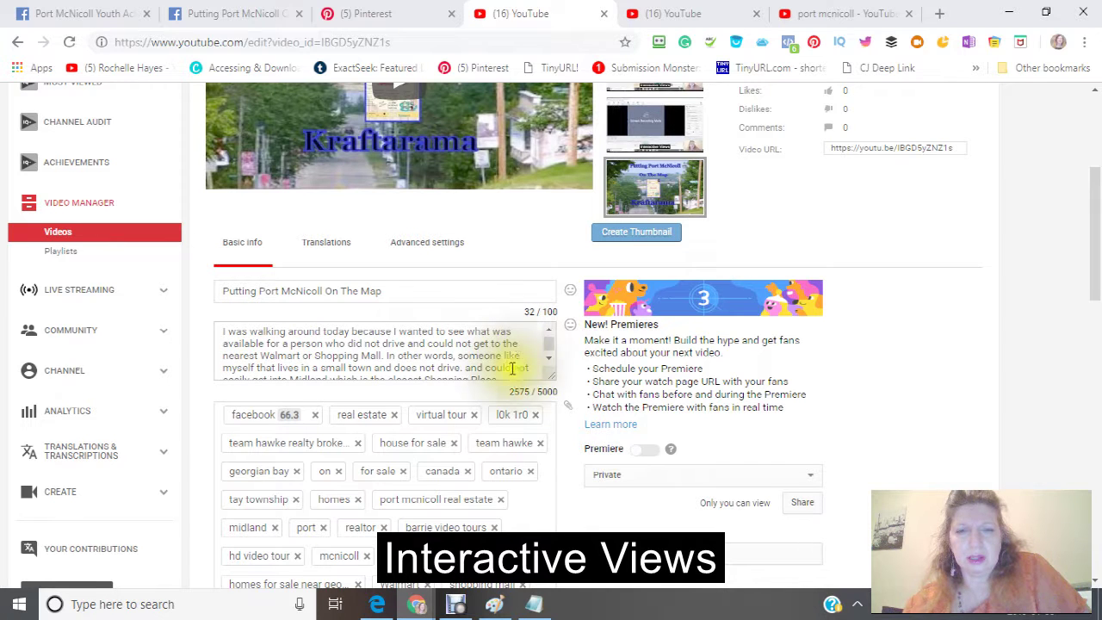
right_click(519, 367)
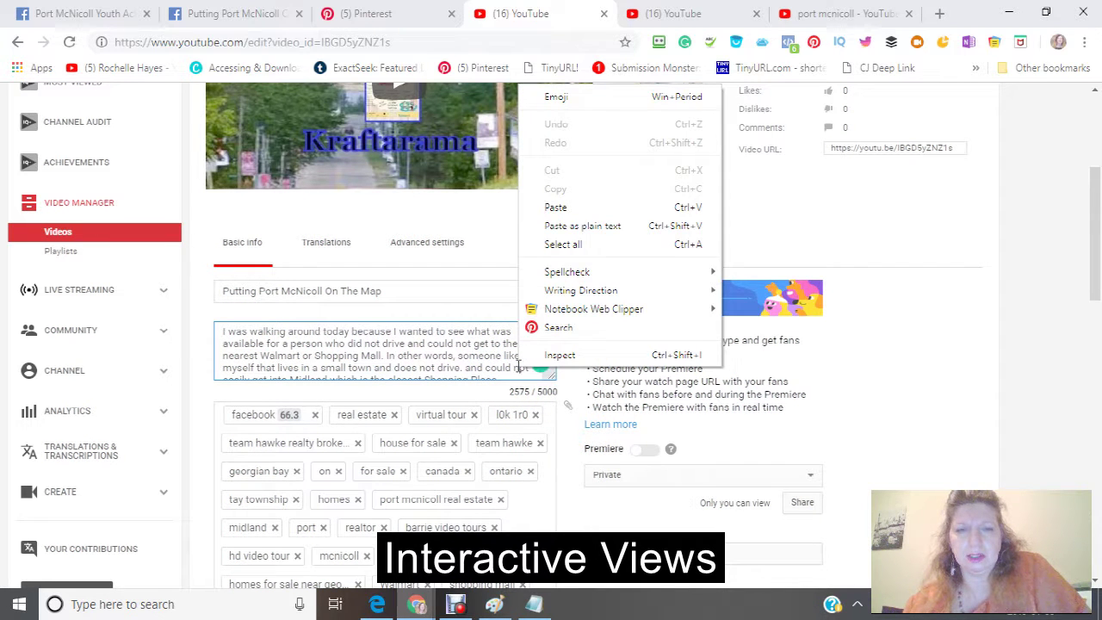
left_click(560, 244)
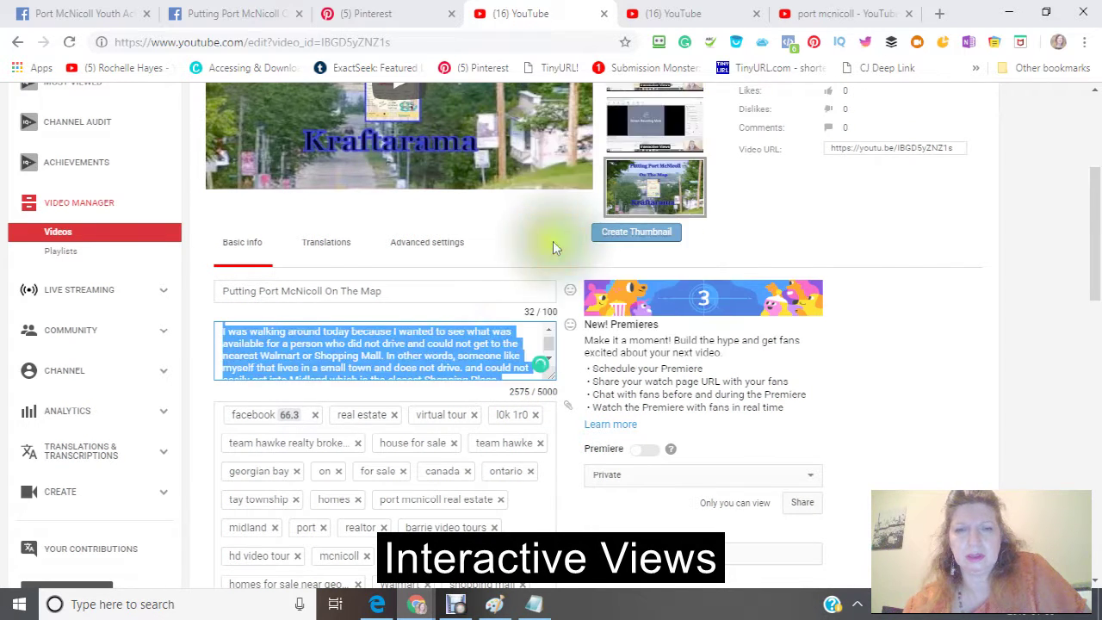
right_click(439, 353)
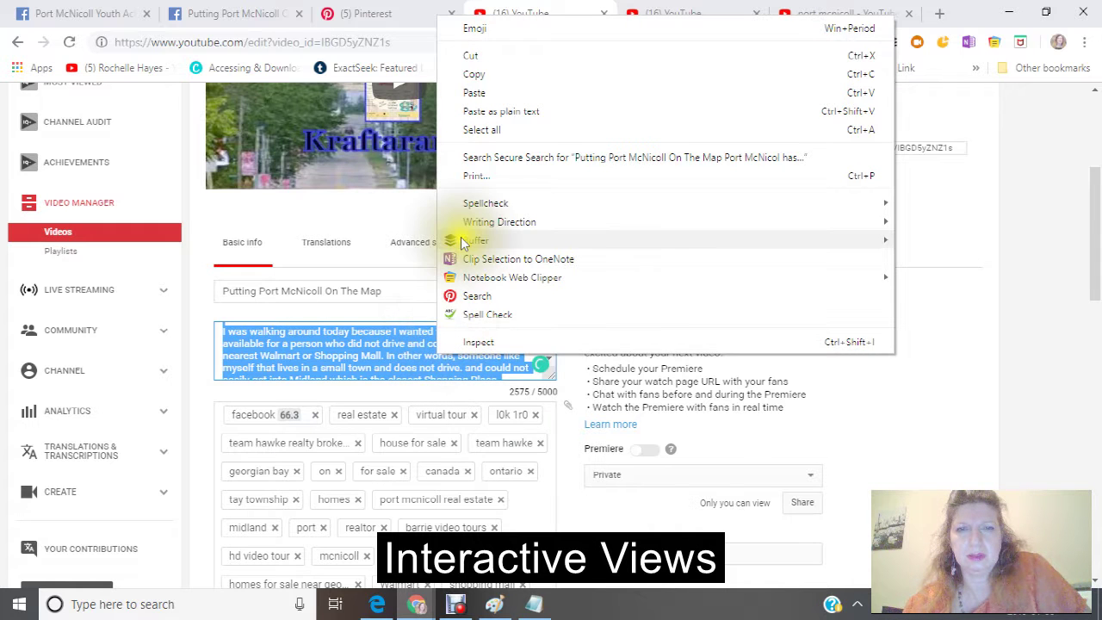
left_click(474, 74)
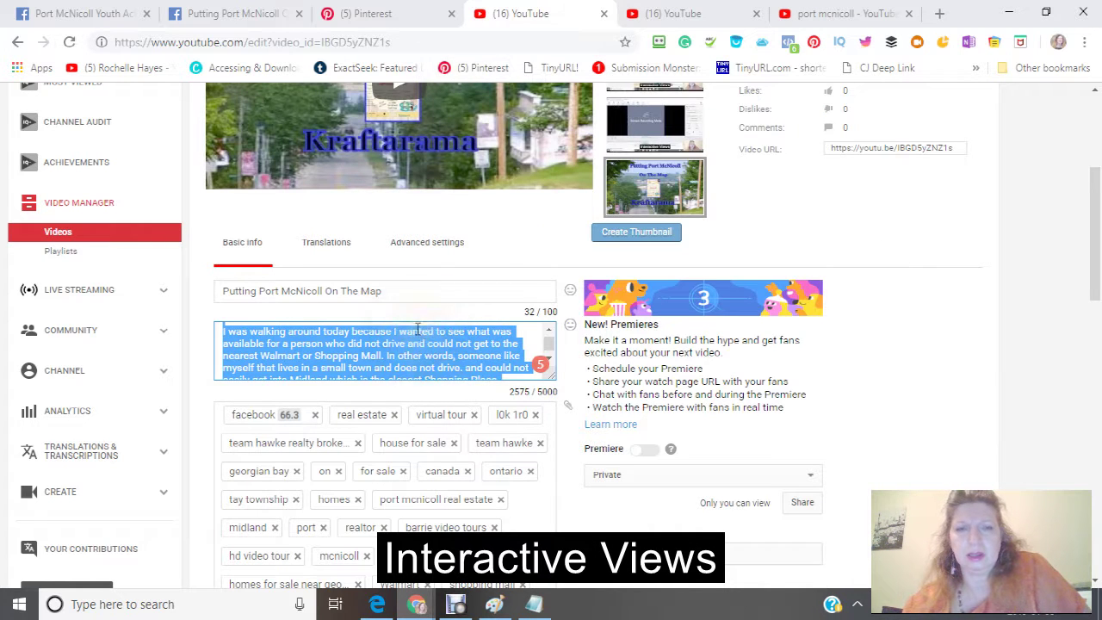
Switch to Notepad and replace the entire old tag list in the untitled note with the copied video description
scroll(418, 330, "down", 10)
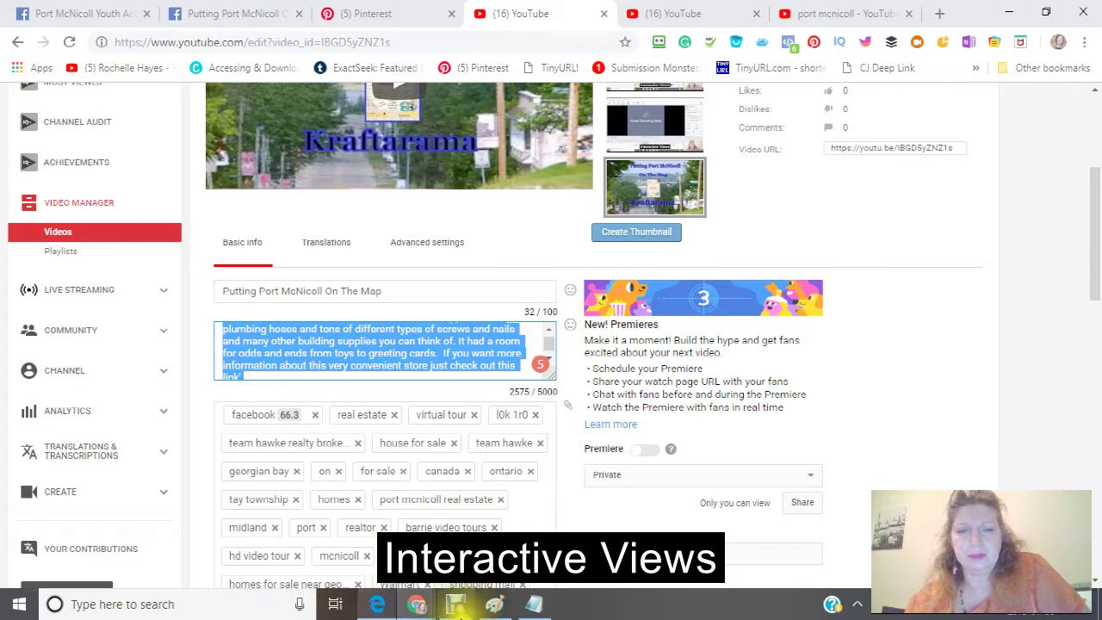
left_click(534, 606)
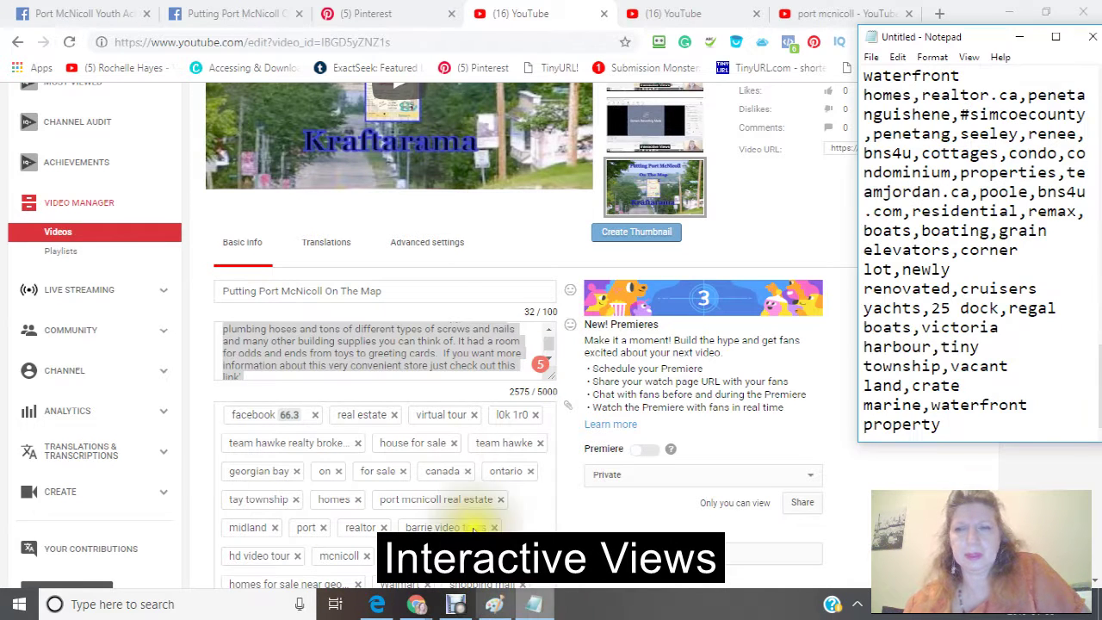
left_click(1054, 37)
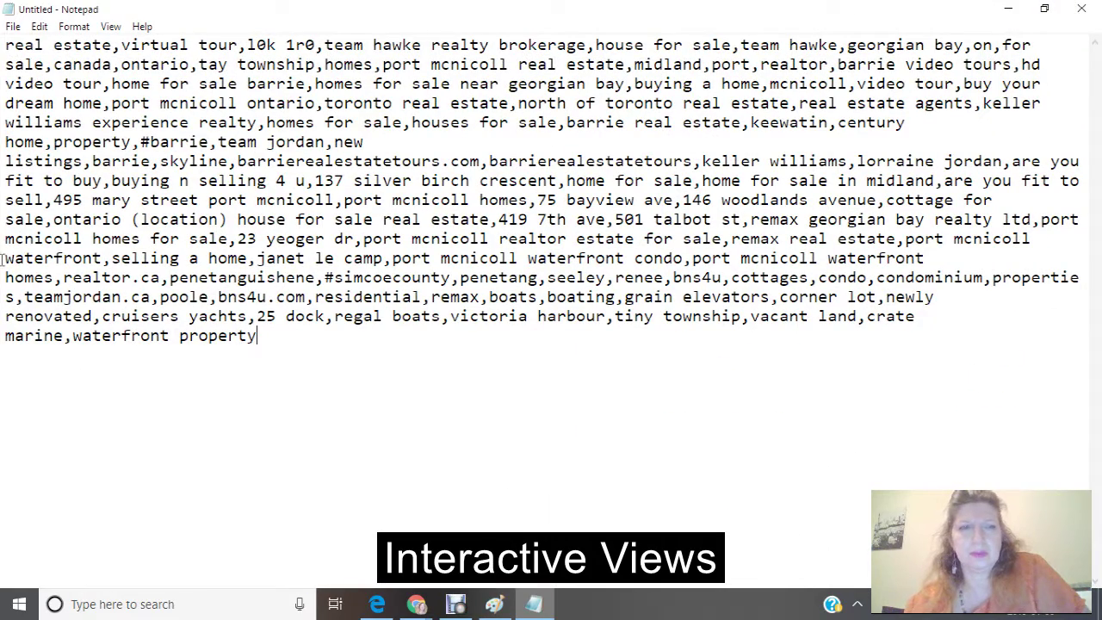
left_click_drag(4, 44, 1098, 433)
key("Delete")
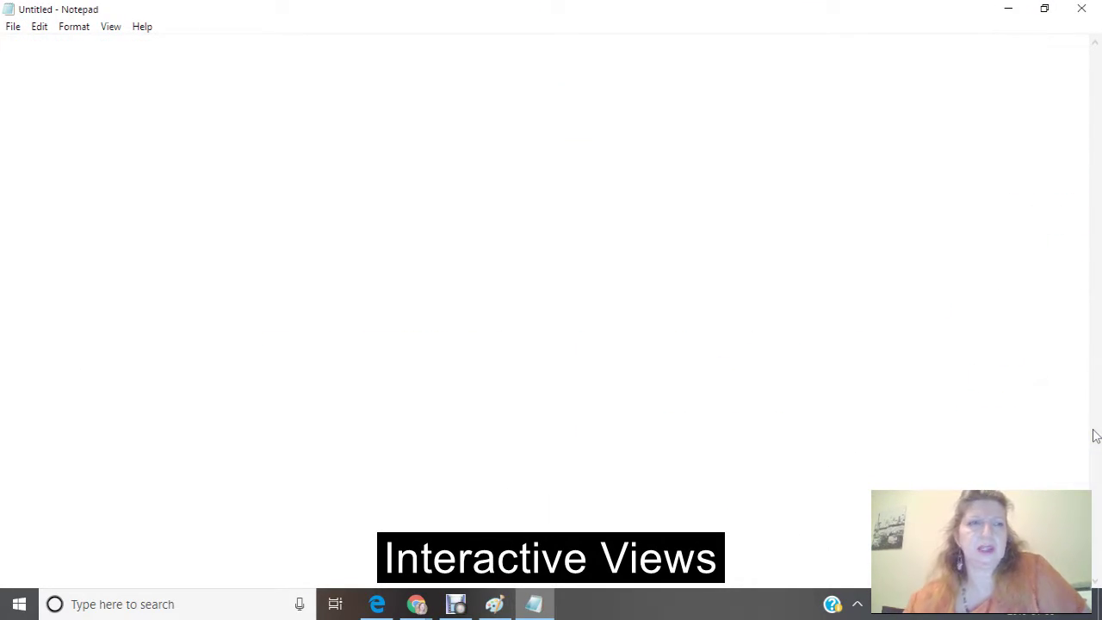
right_click(19, 58)
left_click(39, 127)
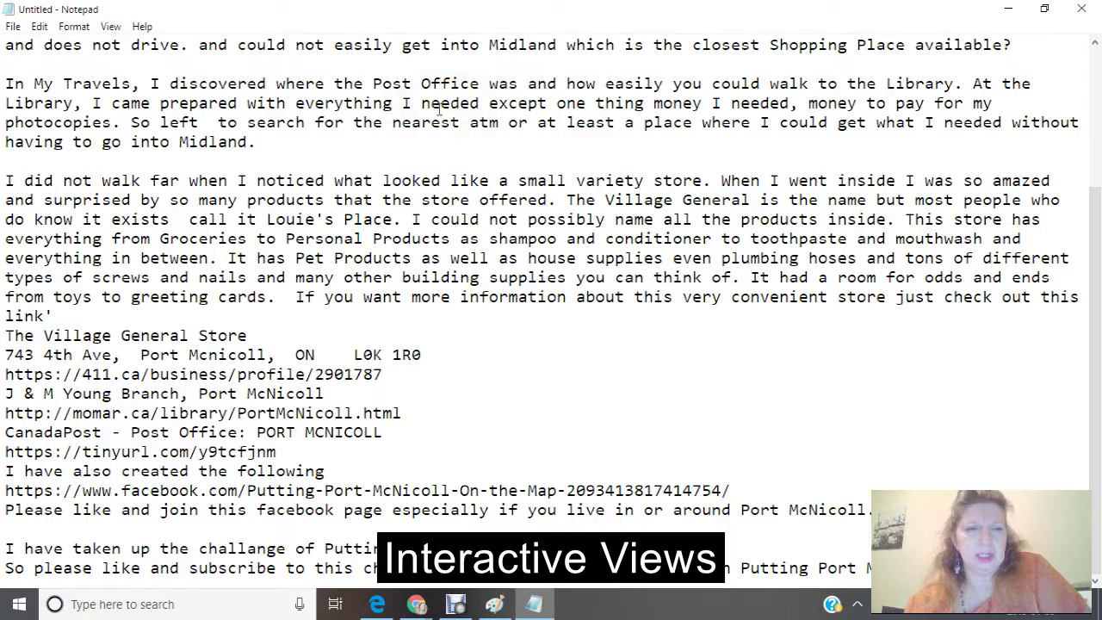
Read through the pasted description, from the title line down to the links and closing lines
scroll(210, 424, "up", 3)
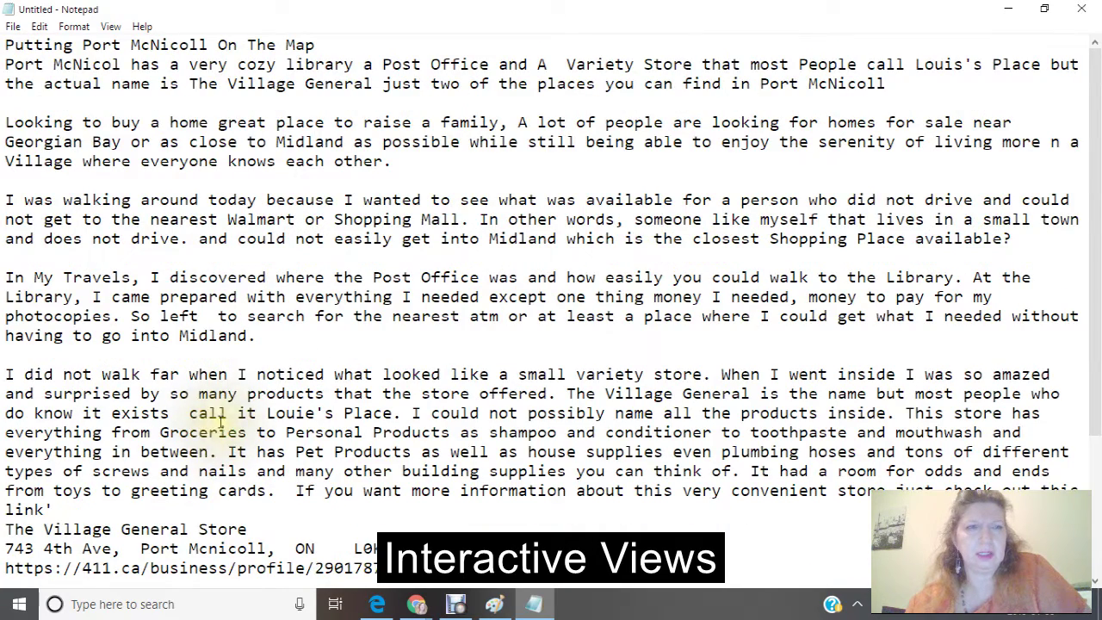
scroll(208, 351, "down", 3)
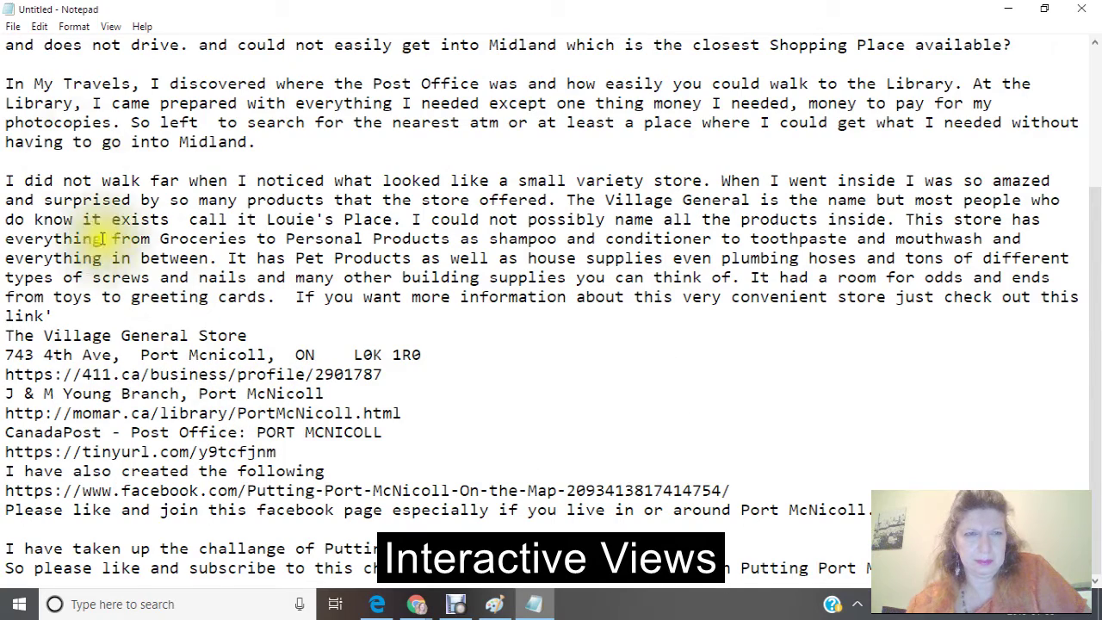
scroll(83, 119, "up", 2)
scroll(82, 119, "up", 2)
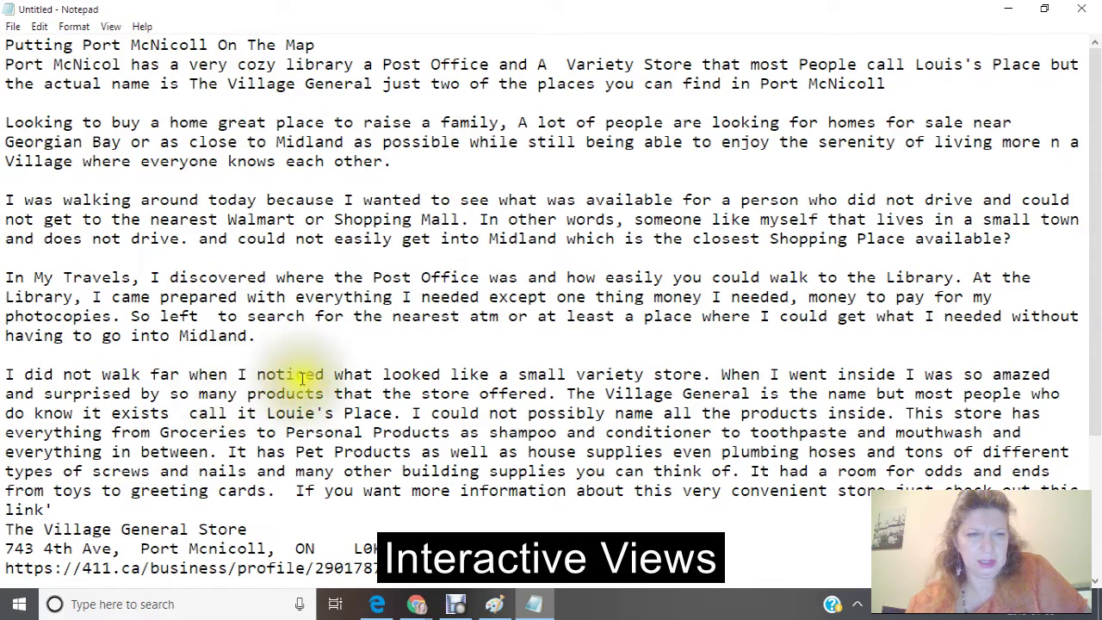
scroll(245, 398, "down", 3)
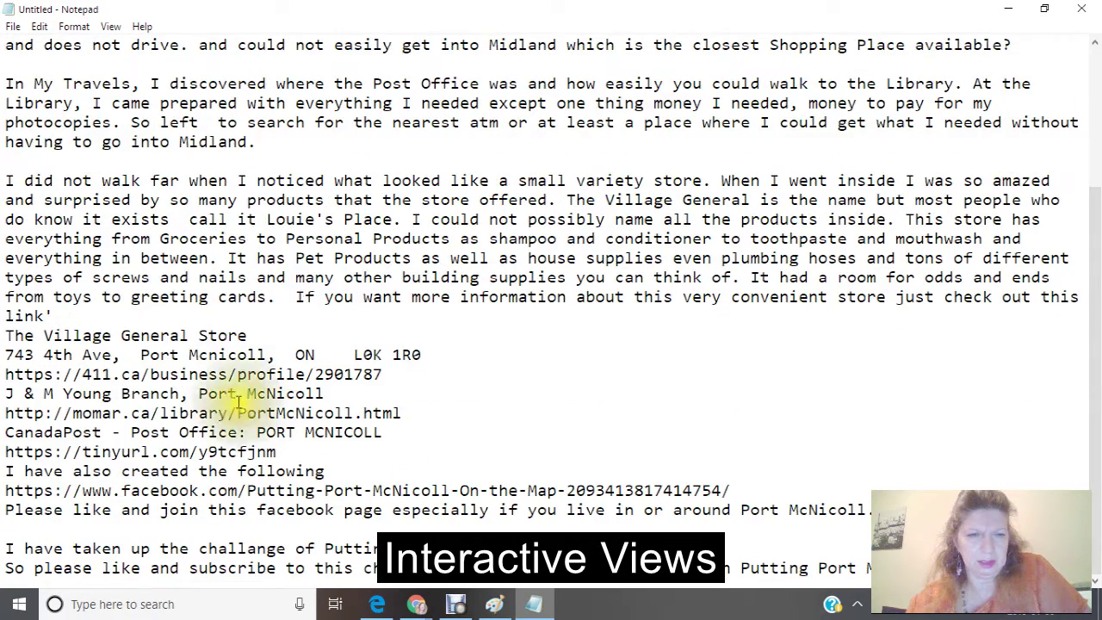
scroll(238, 400, "up", 3)
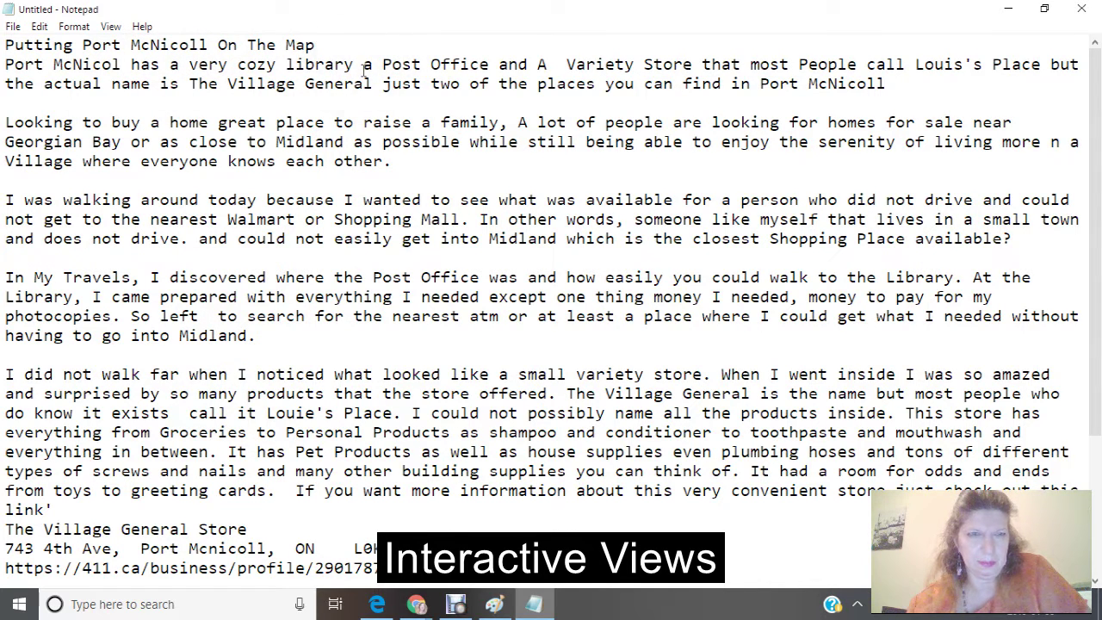
left_click(1045, 9)
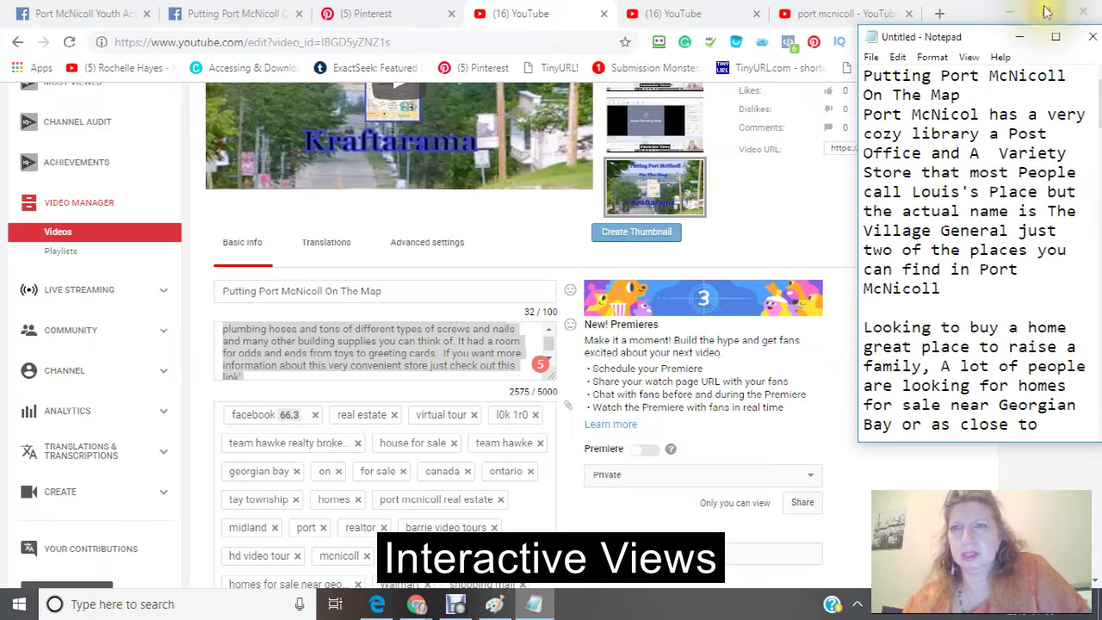
Switch to the browser and copy the Video URL of the earlier "Putting Port McNicoll On The Map" video uploaded on 28 December 2018
left_click(704, 16)
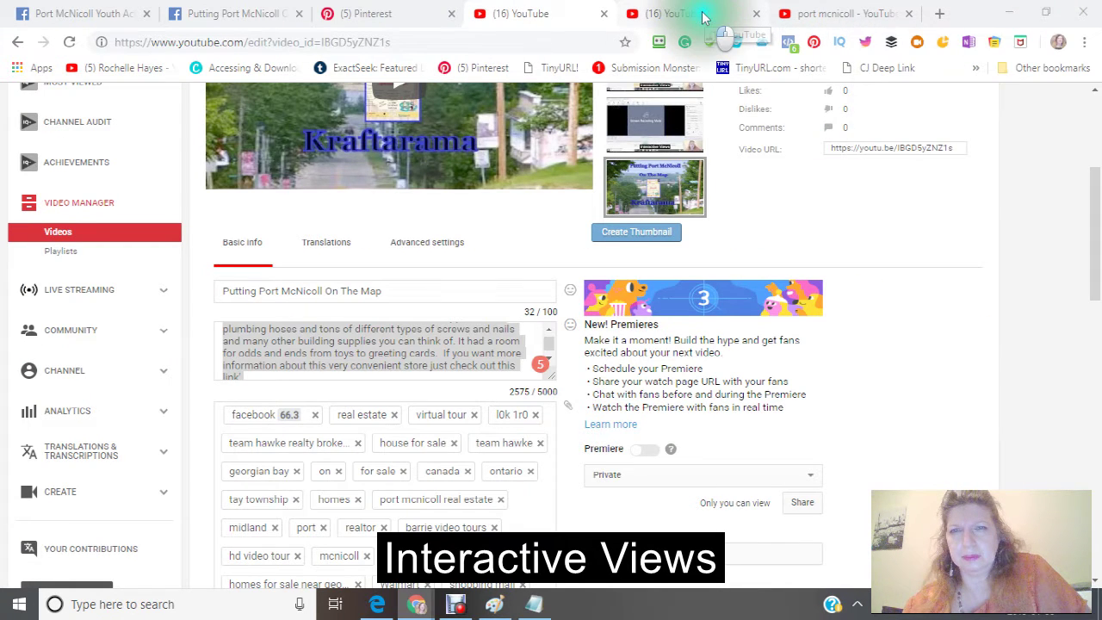
left_click(704, 16)
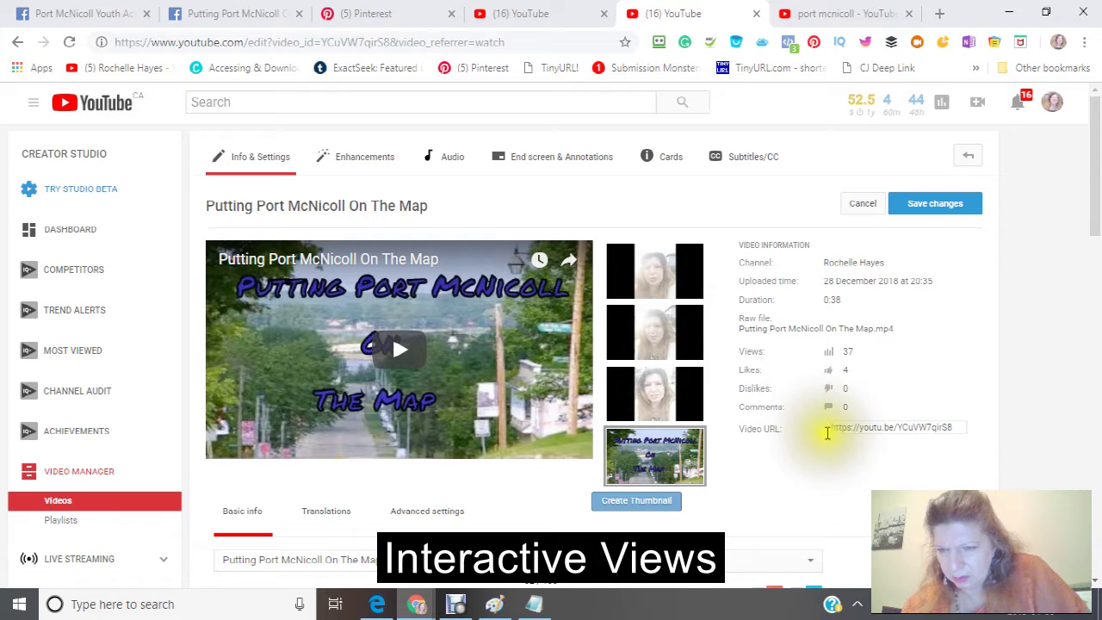
left_click_drag(825, 428, 960, 421)
key("ctrl+c")
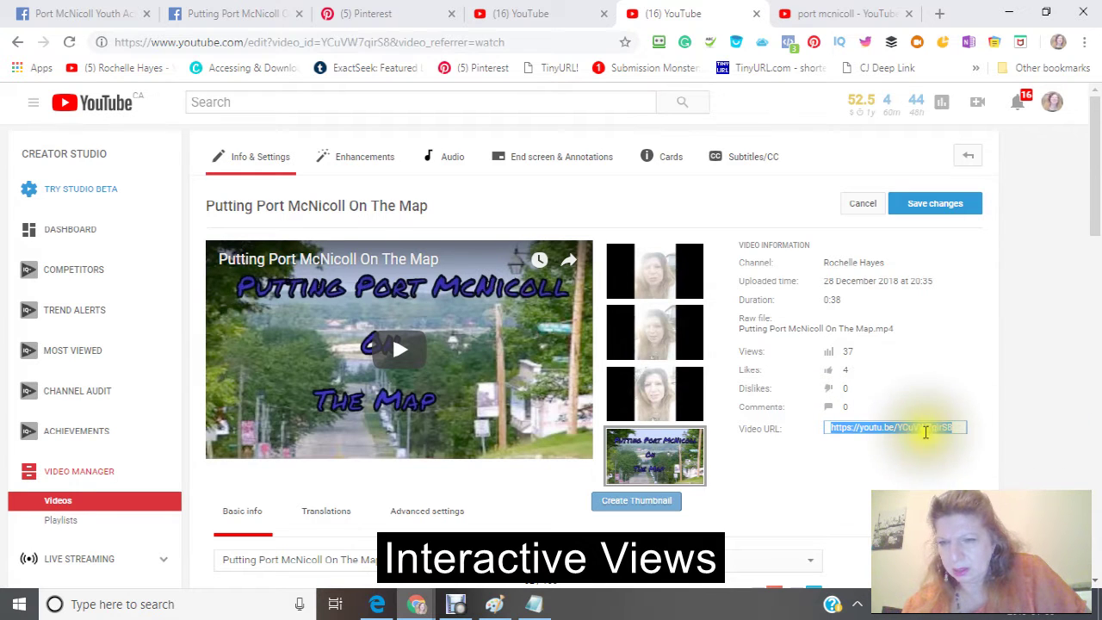
right_click(883, 426)
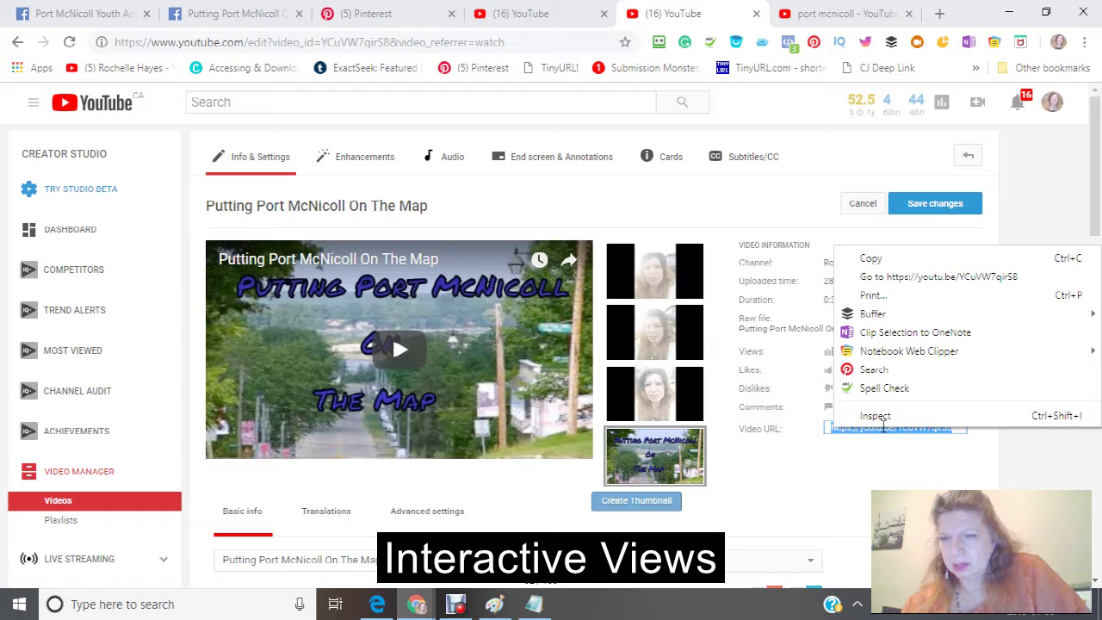
left_click(872, 258)
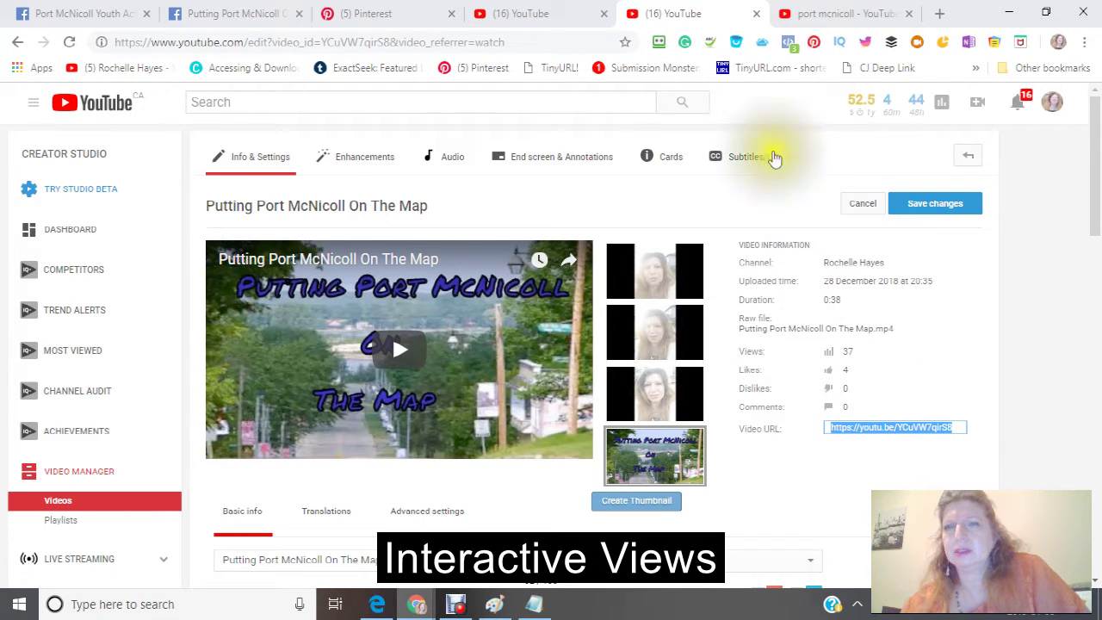
In the Notepad note, add three blank lines above the description and paste the copied video link on its own line before the title
left_click(553, 16)
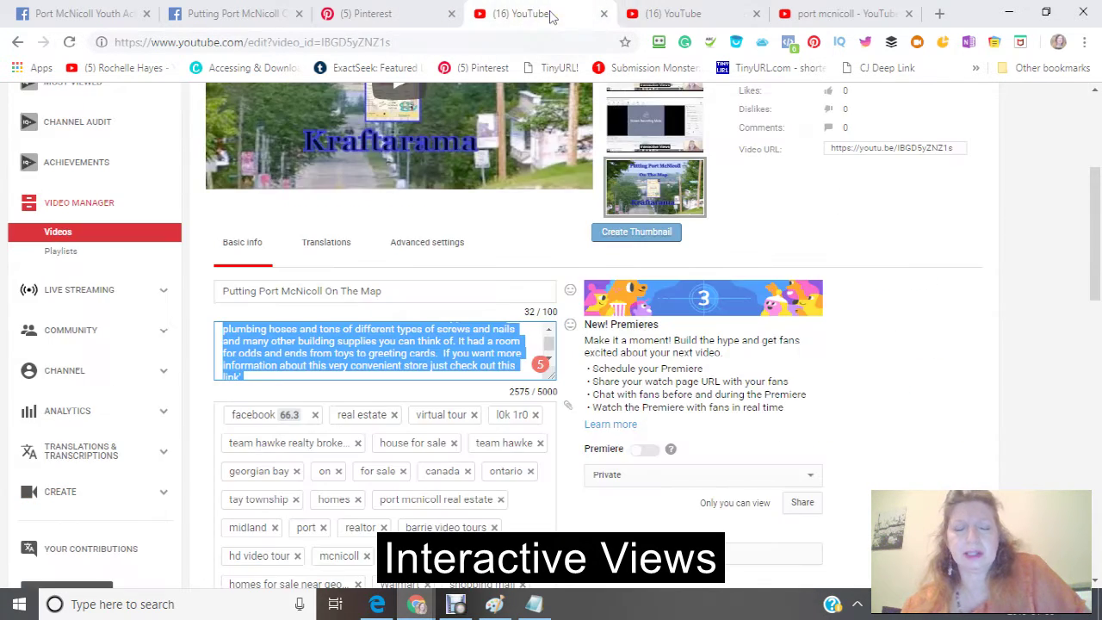
left_click(535, 605)
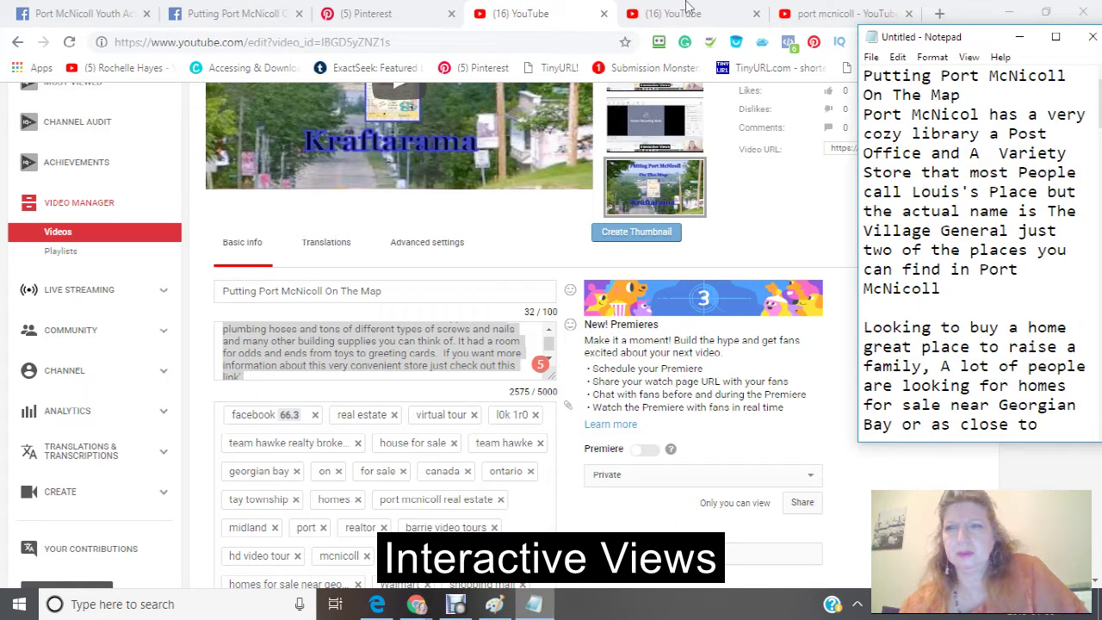
left_click(1056, 39)
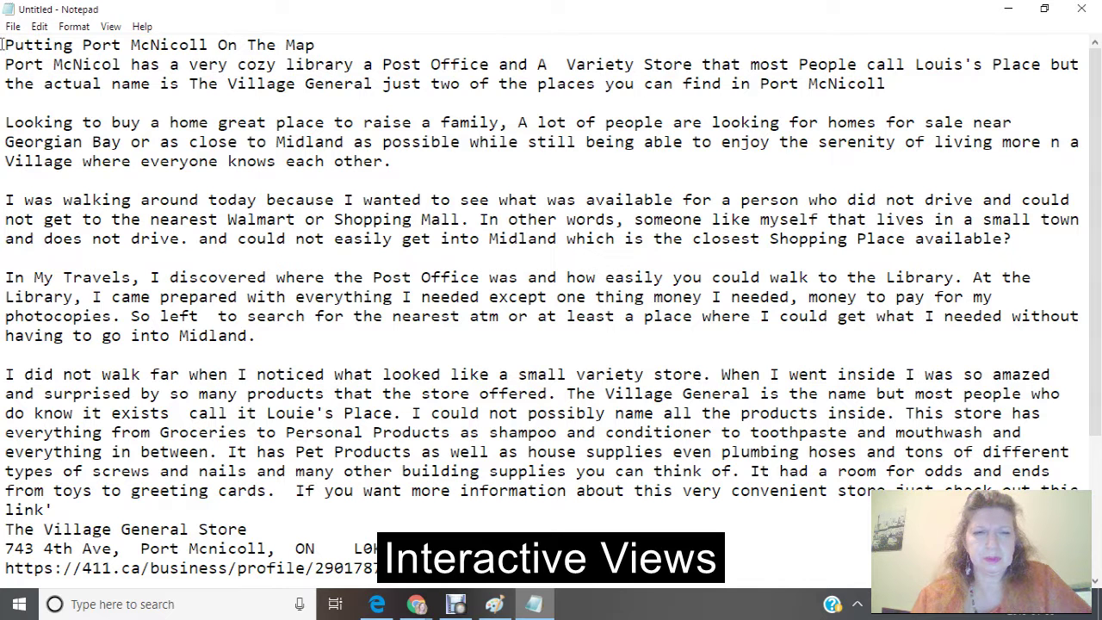
key("Return")
key("Return")
key("Return")
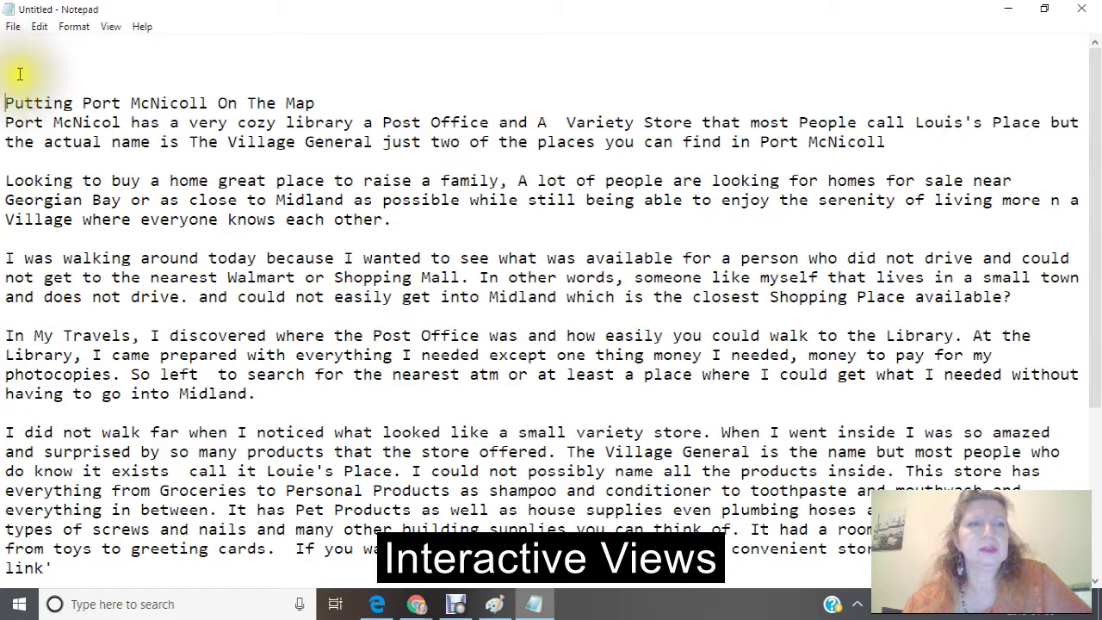
right_click(16, 73)
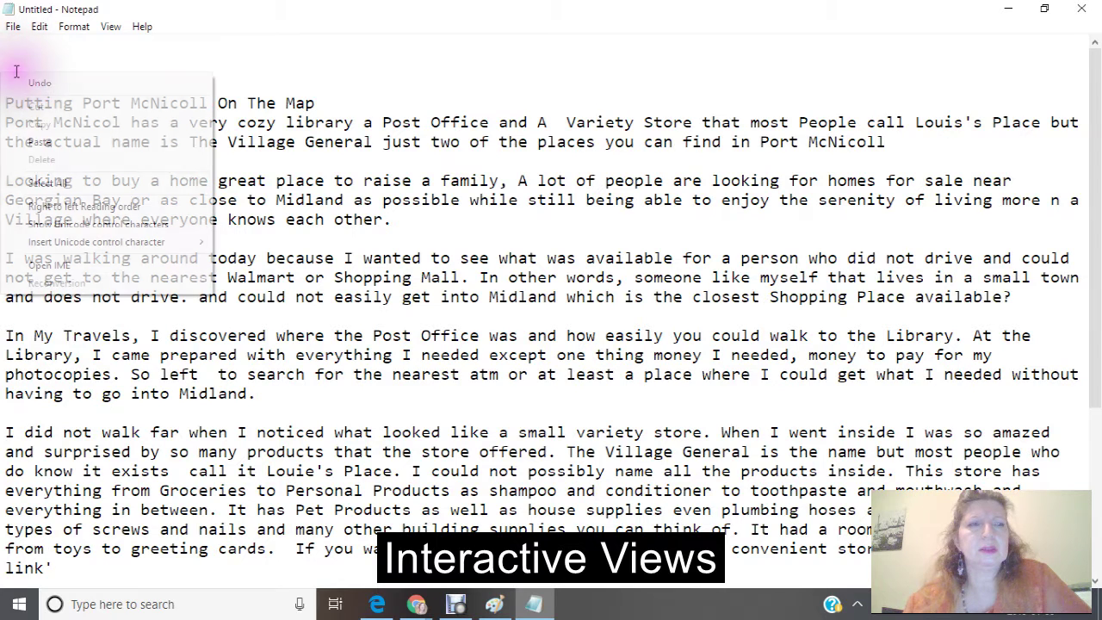
left_click(41, 143)
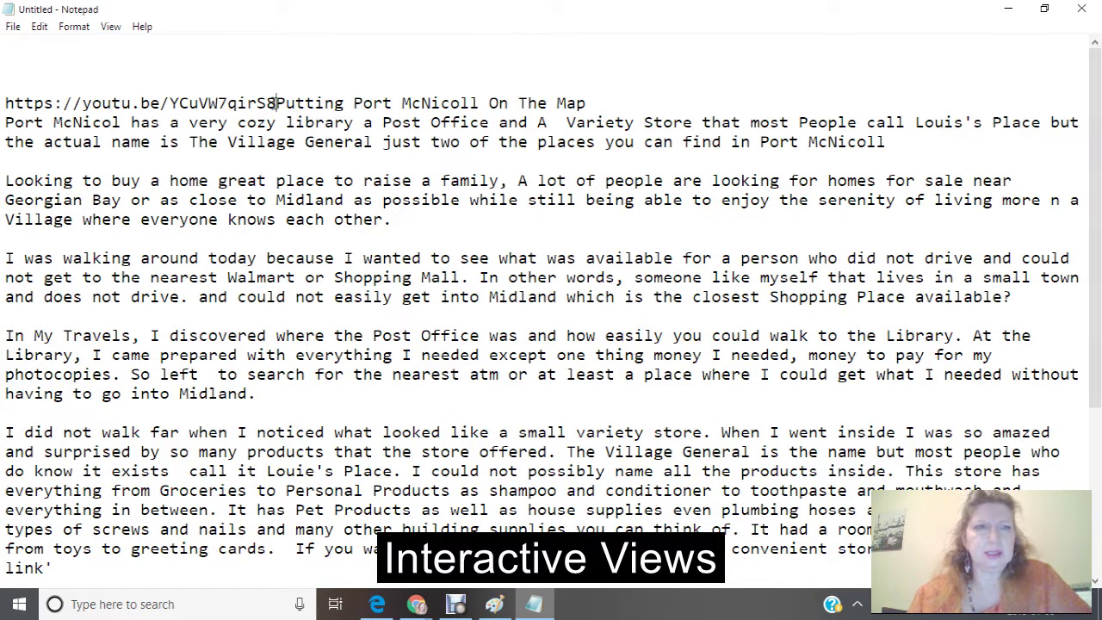
key("Return")
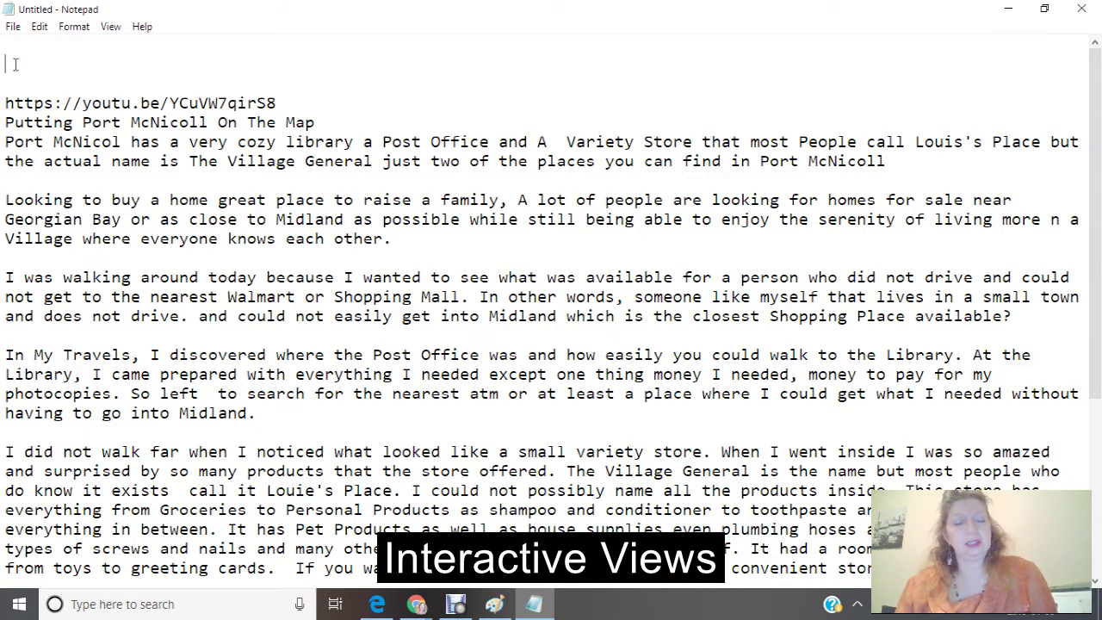
Write "Check out my first Video" and "Click Here" on two lines directly above the video link
type("h")
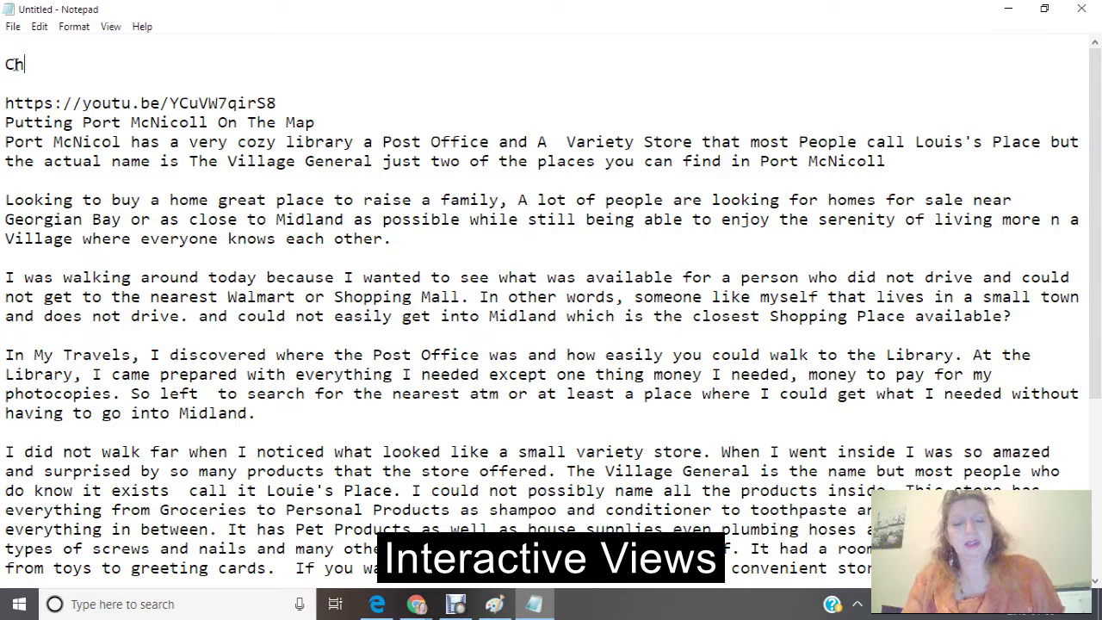
type("eck out my")
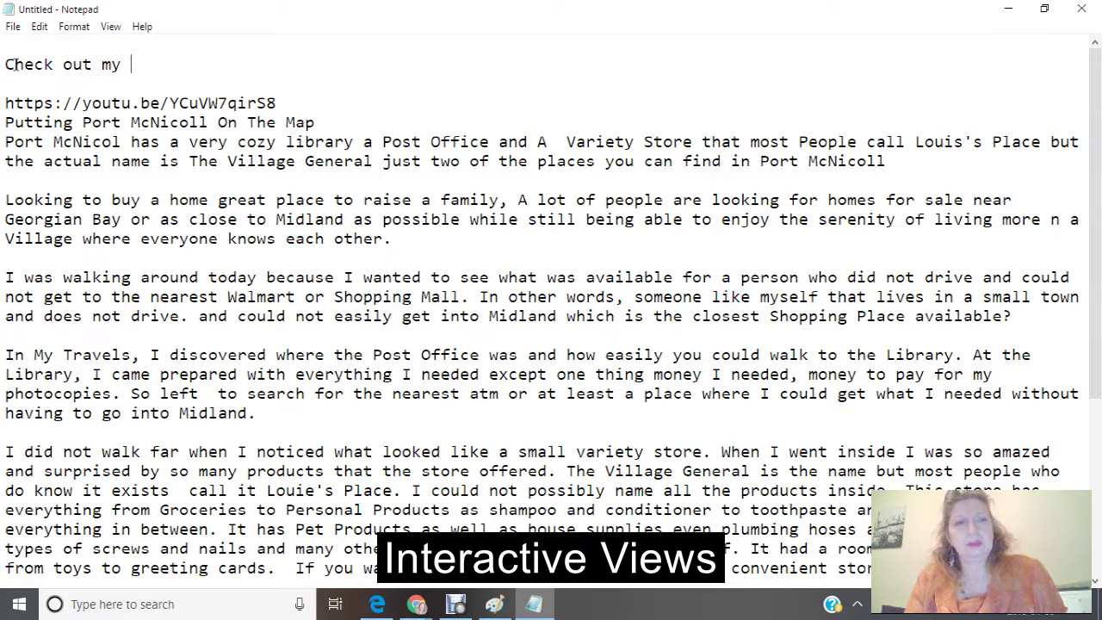
type(" firs")
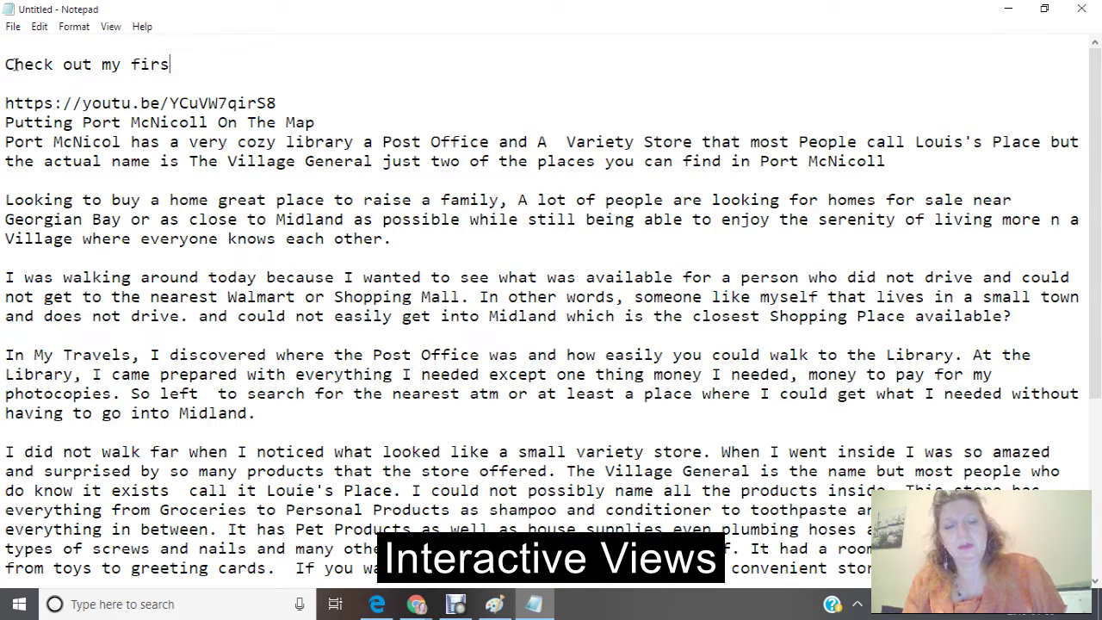
type("t Video")
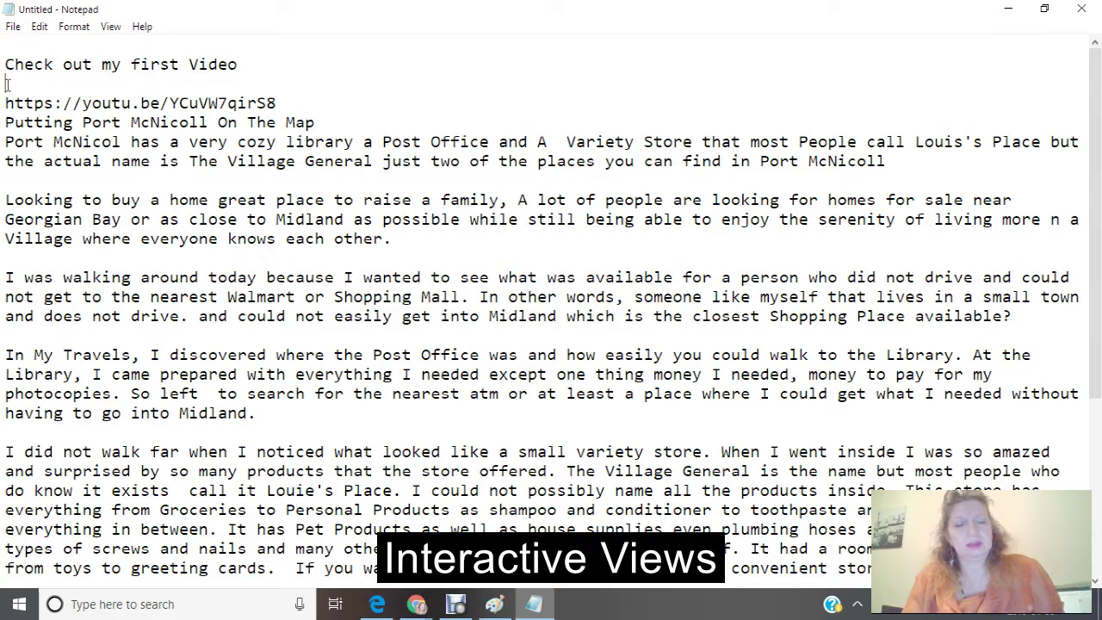
left_click(6, 84)
type("Click Here")
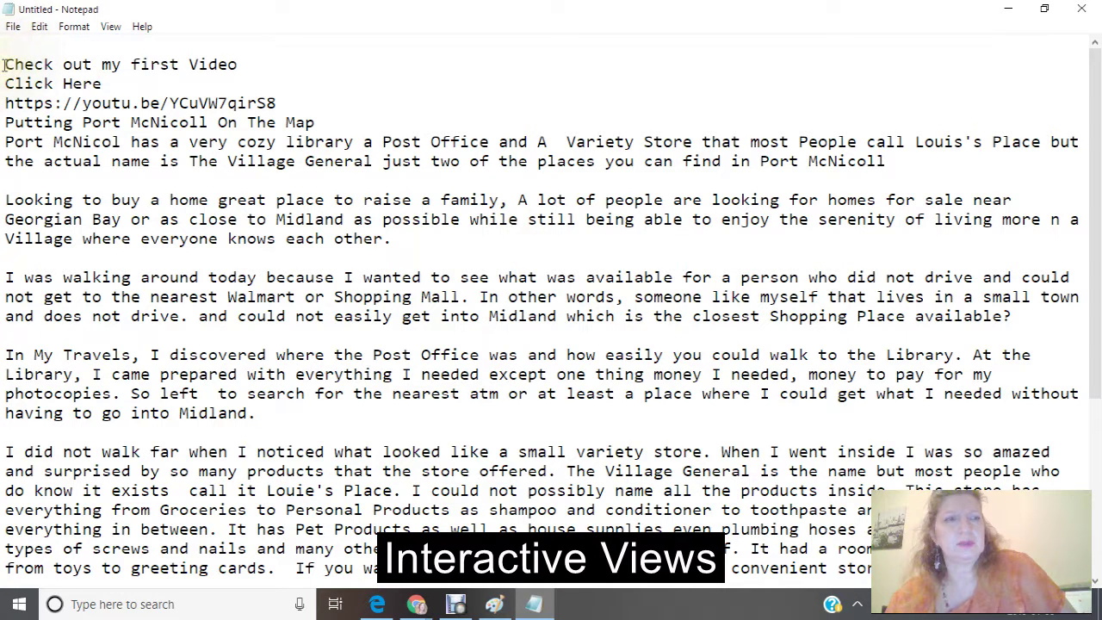
Add three blank lines above "Check out my first Video" and begin an introduction line there with "This Tutorial feature a"
key("Return")
key("Return")
key("Return")
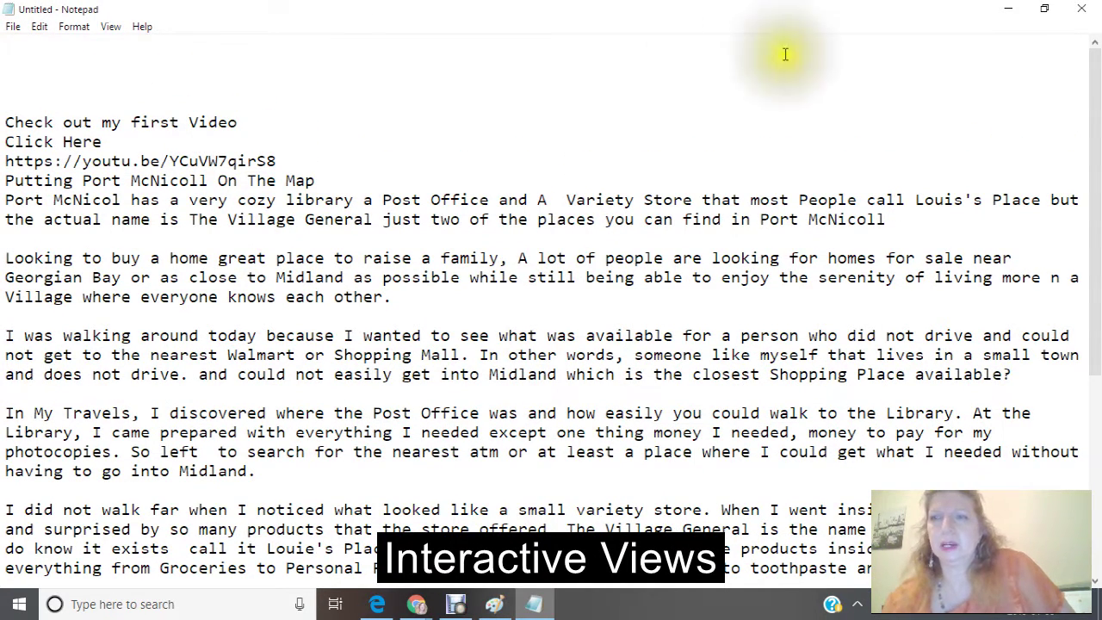
left_click(1044, 18)
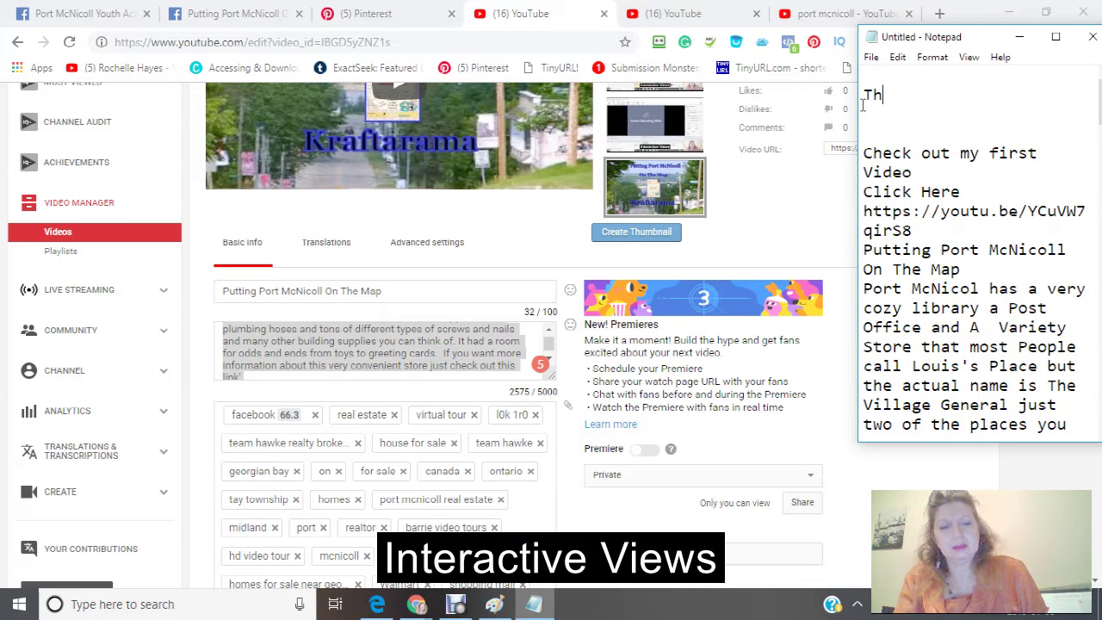
type("is ")
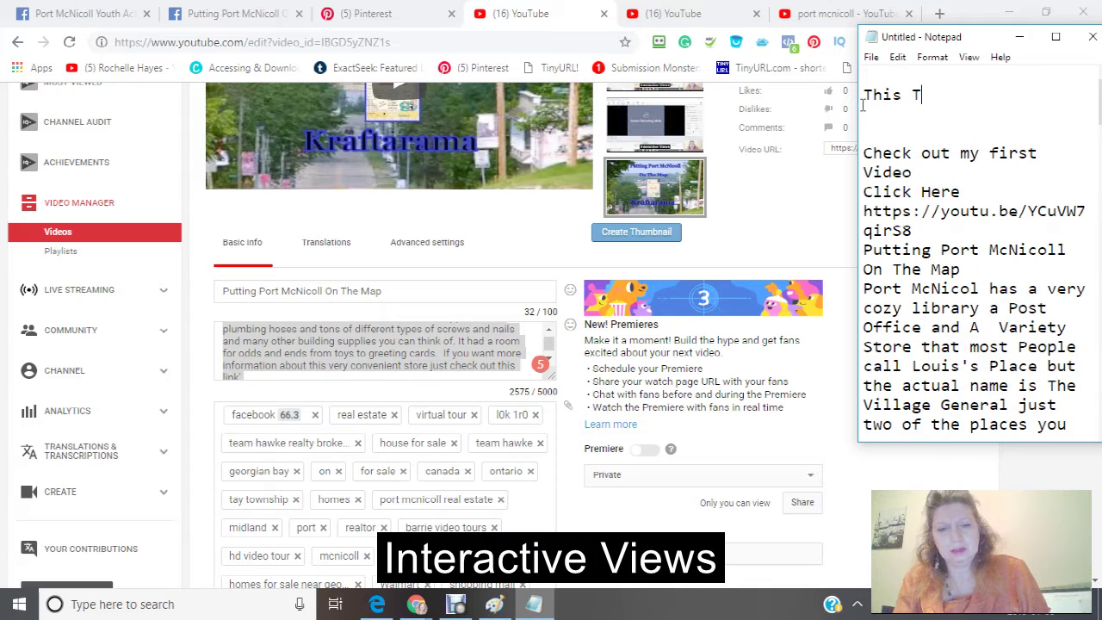
type("Tutorial")
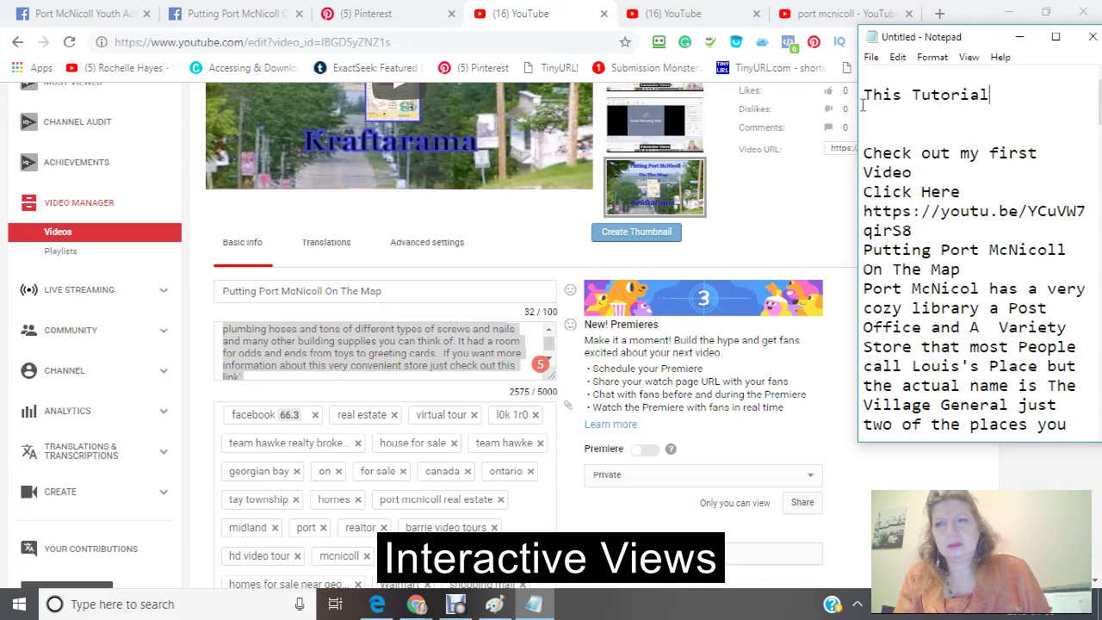
type(" feature a")
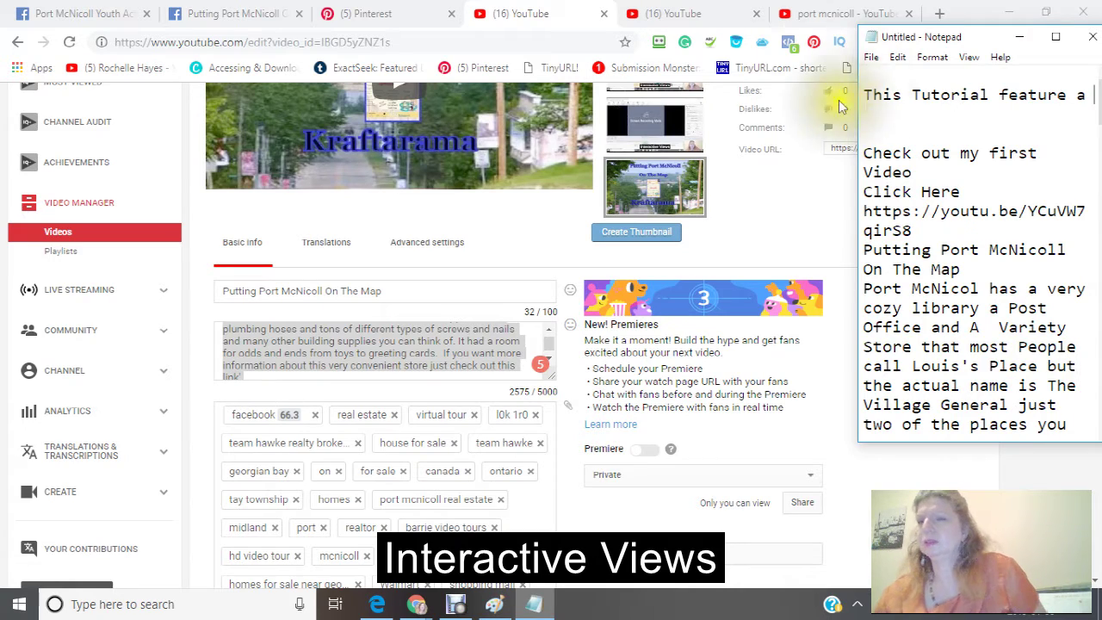
Complete the introduction line with "small promotional Video about Kraftaram" and start a new line below it
left_click_drag(980, 39, 868, 36)
left_click(945, 37)
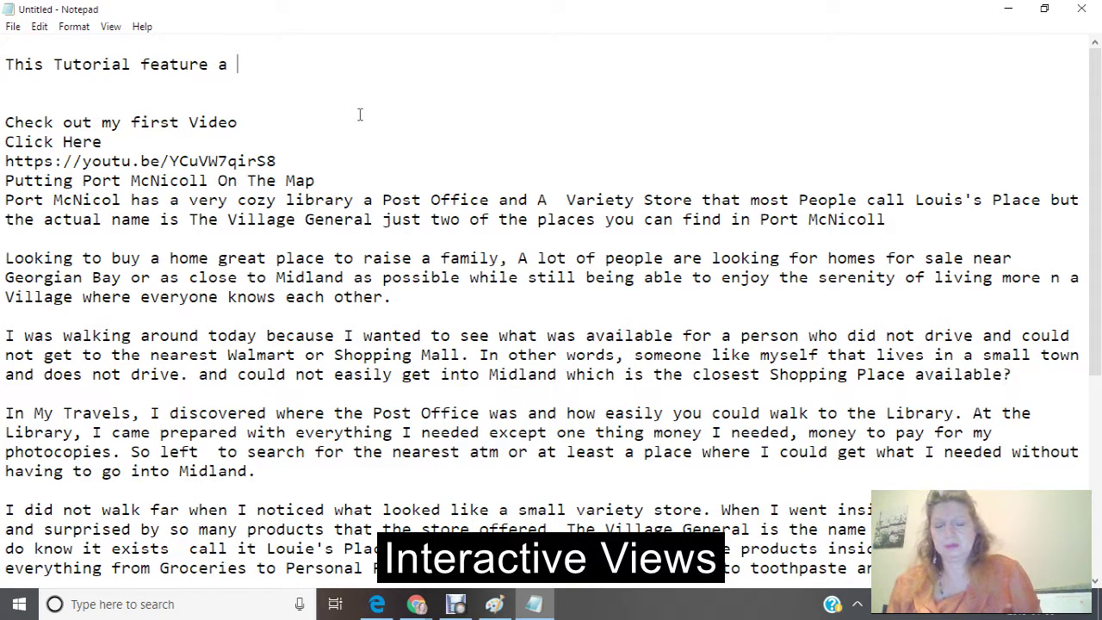
type("s")
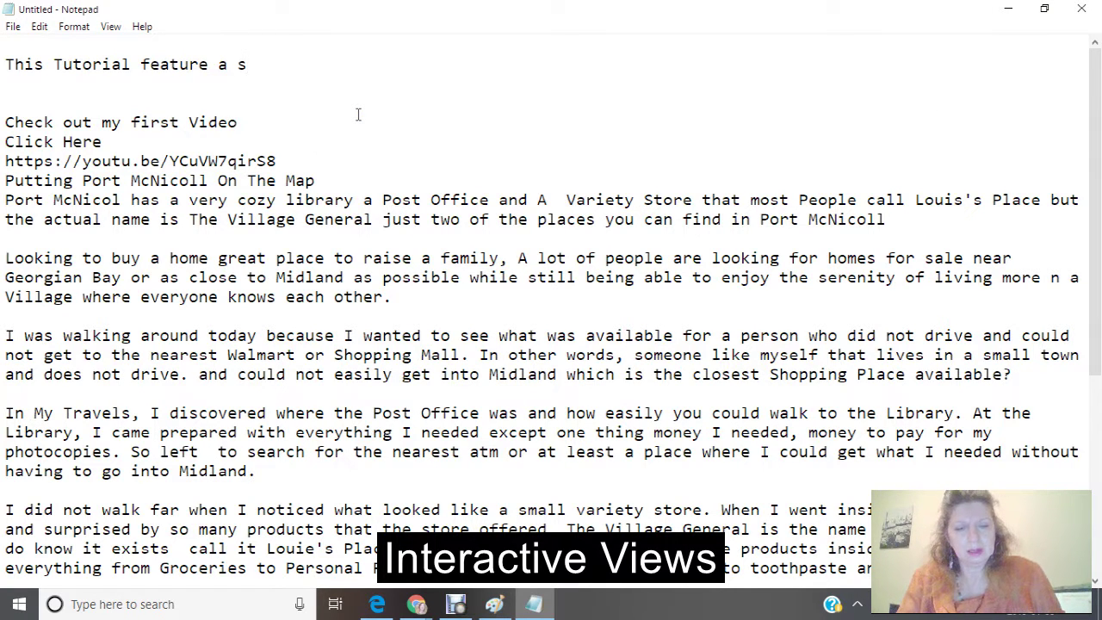
type("mall")
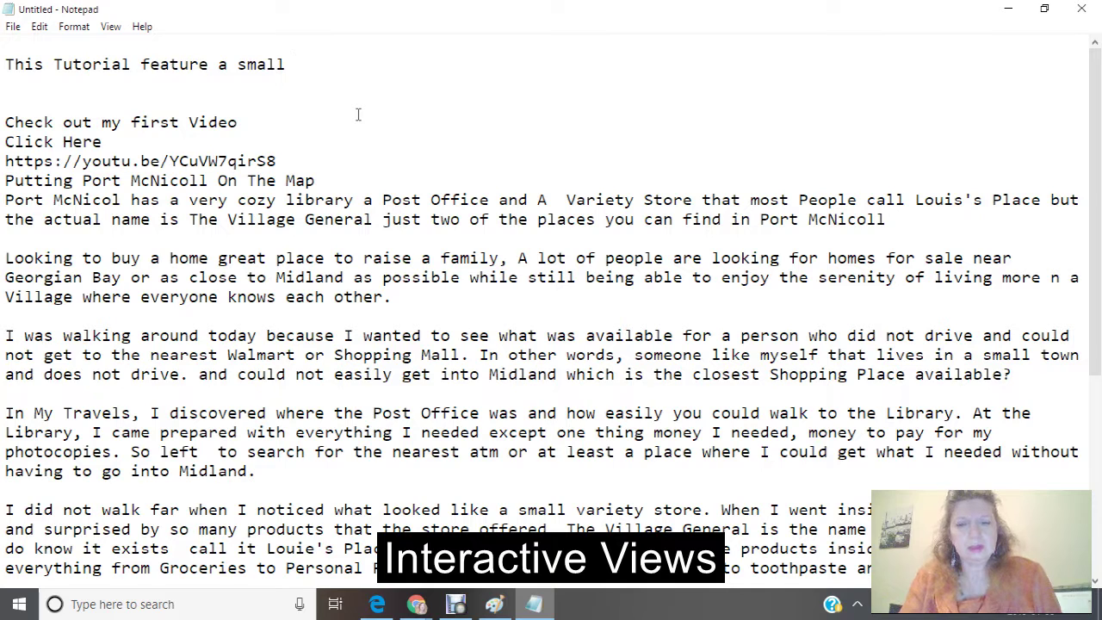
type(" promotional")
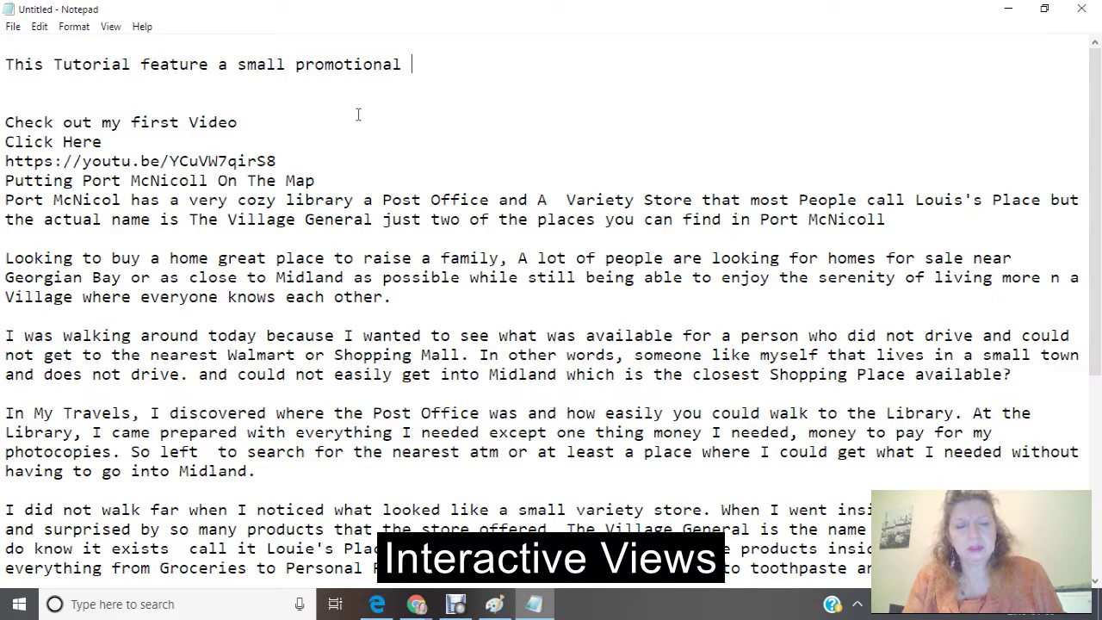
type(" Video")
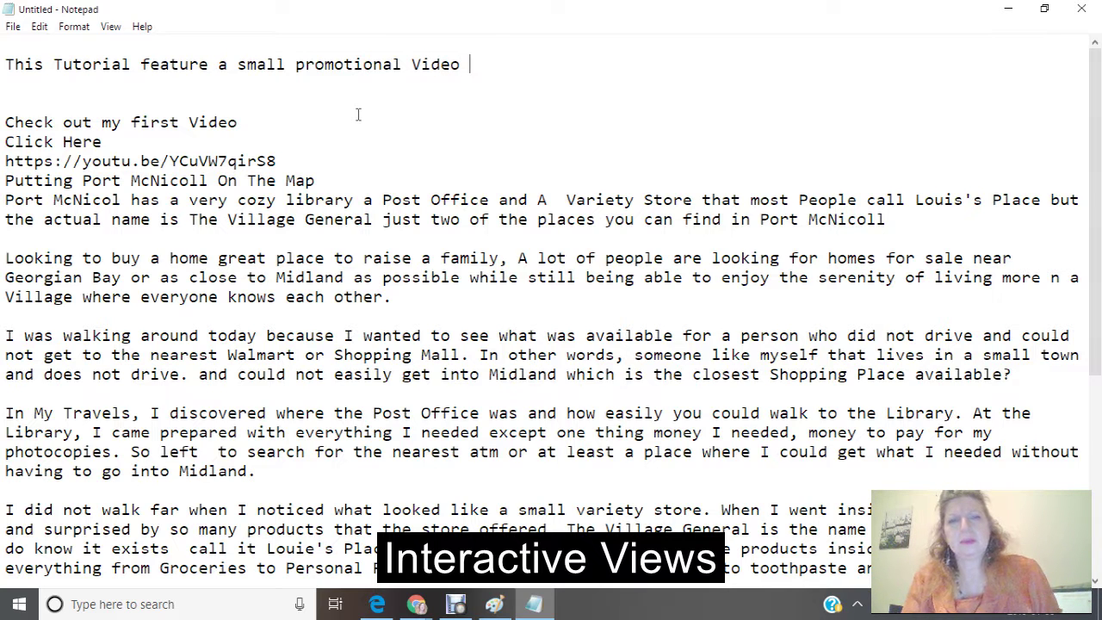
type(" abouy")
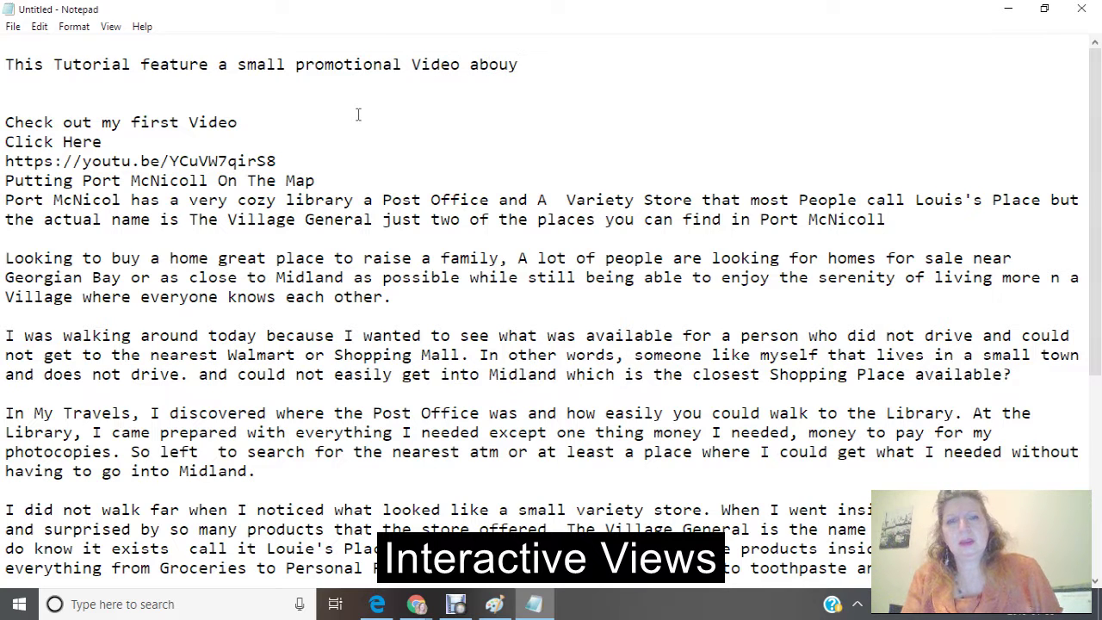
key("BackSpace")
type("t")
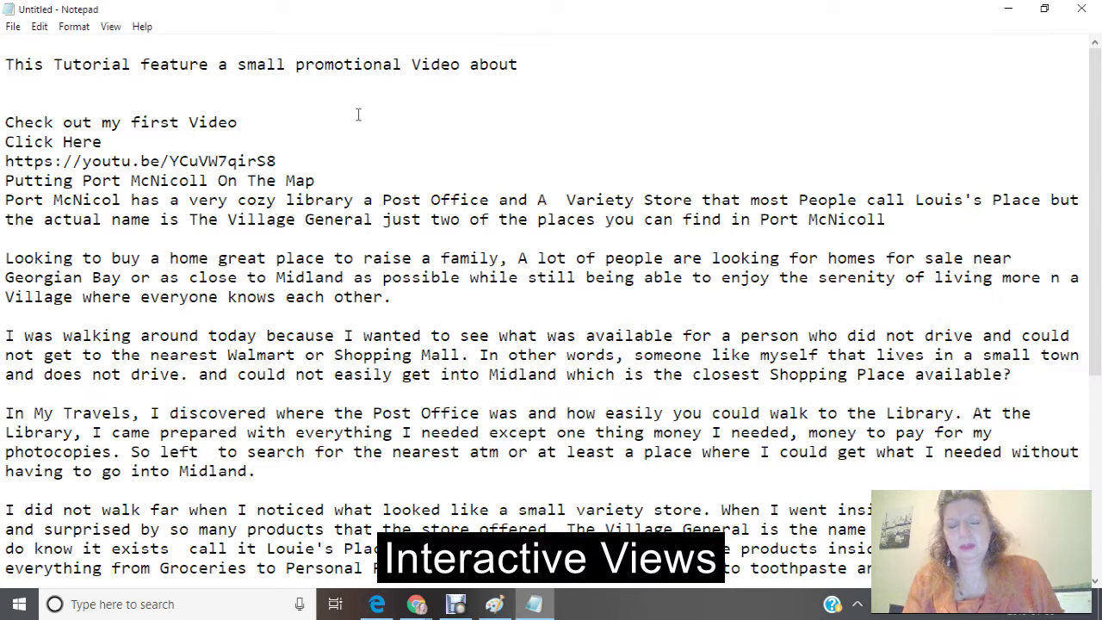
type(" Kraf")
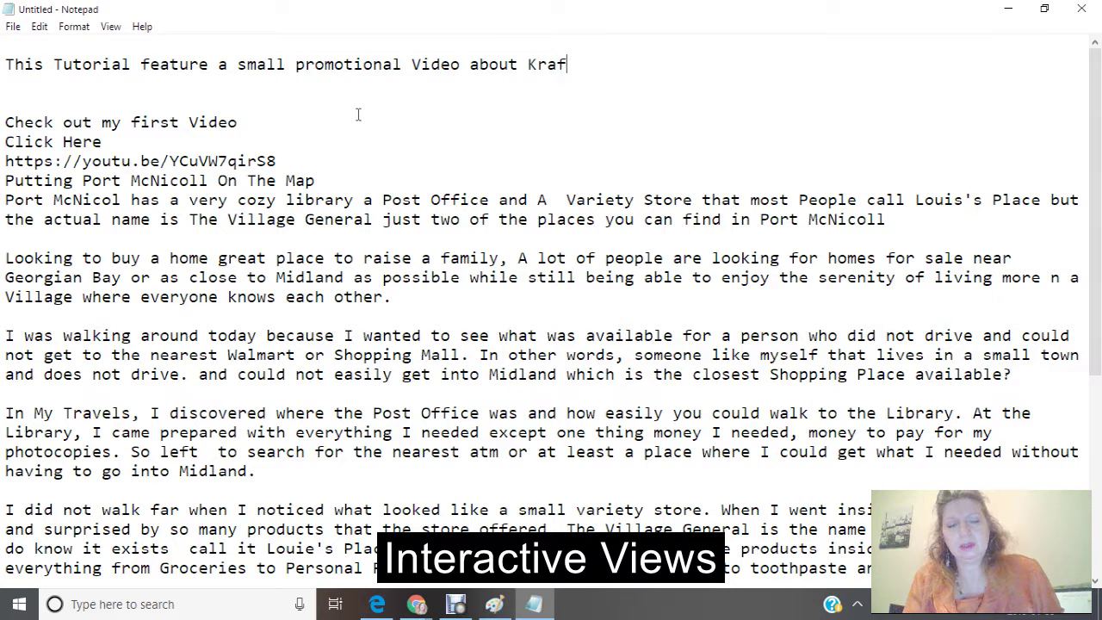
type("ta")
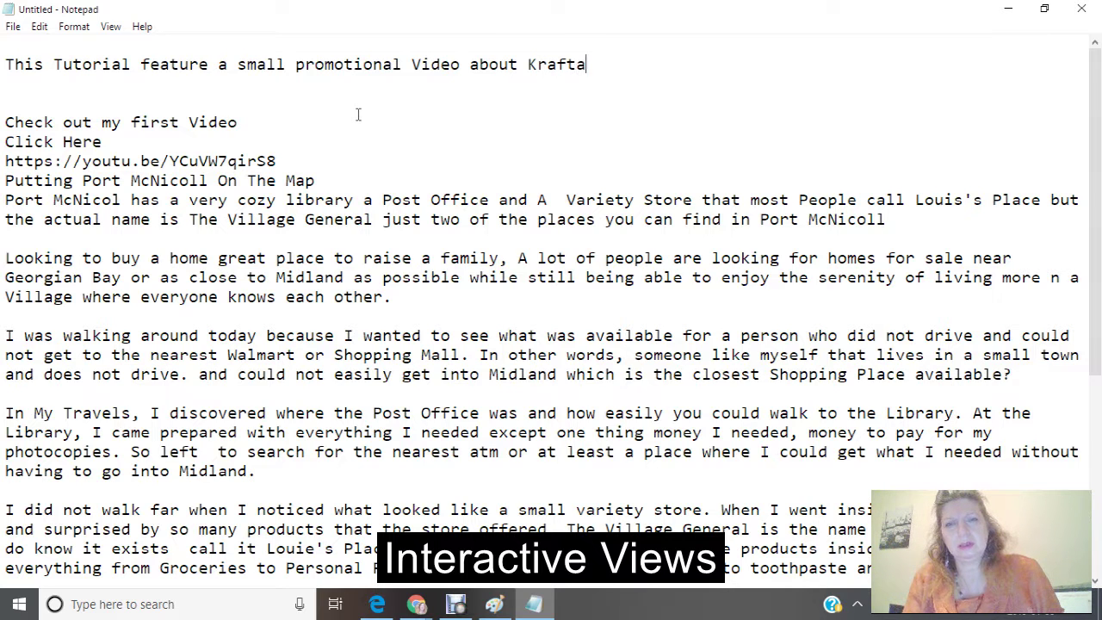
type("ram")
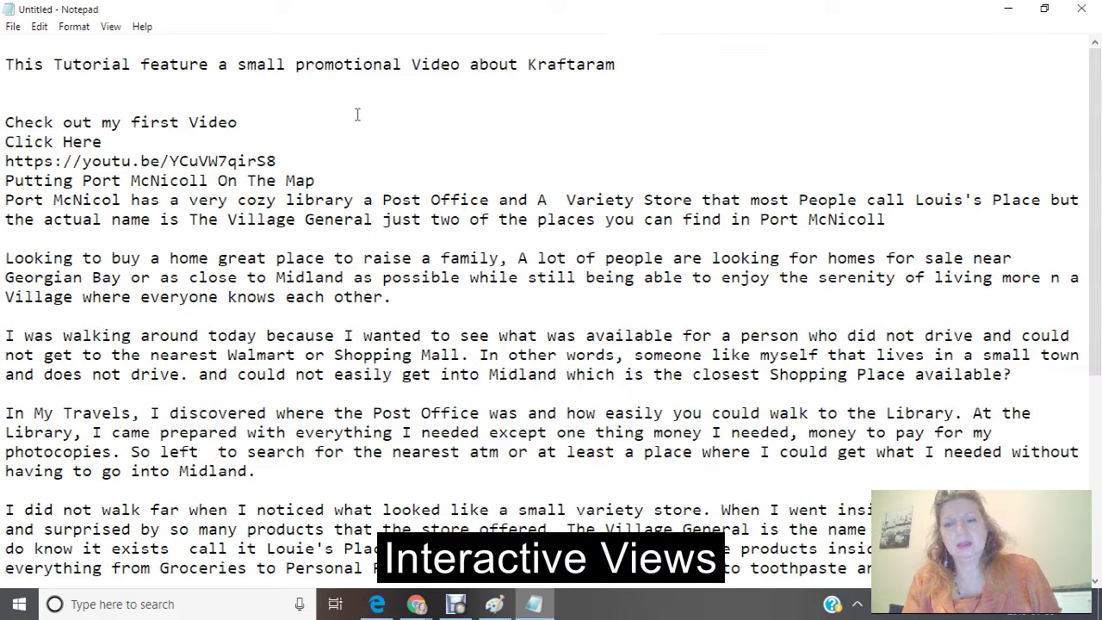
key("Return")
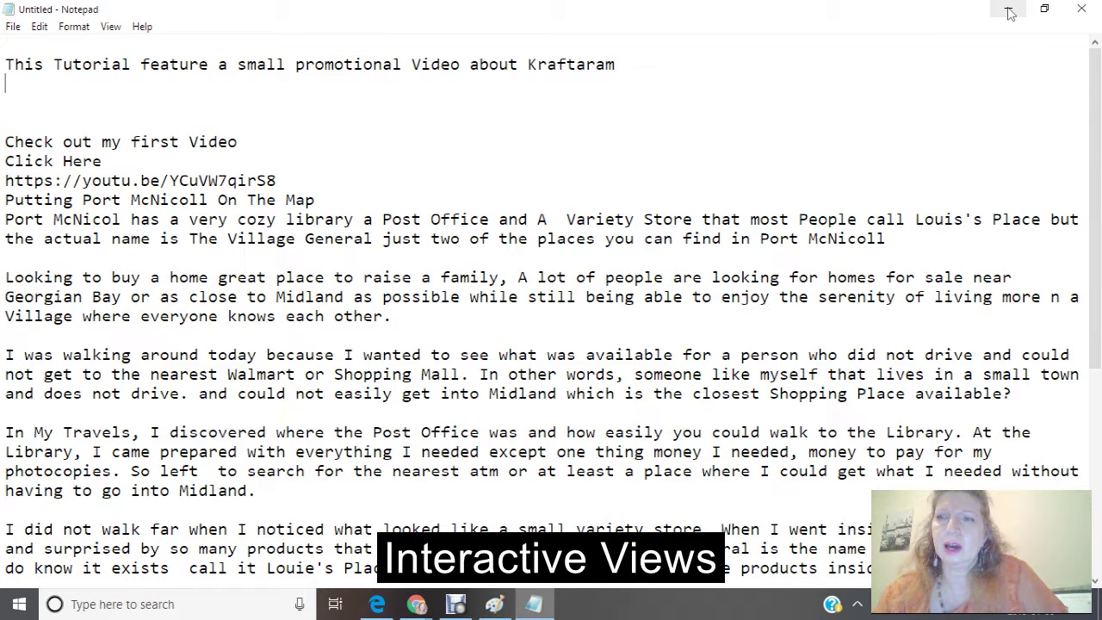
Switch to the "Putting Port McNicoll On the Map" Facebook page in the browser and look through its posts and header area
left_click(1045, 9)
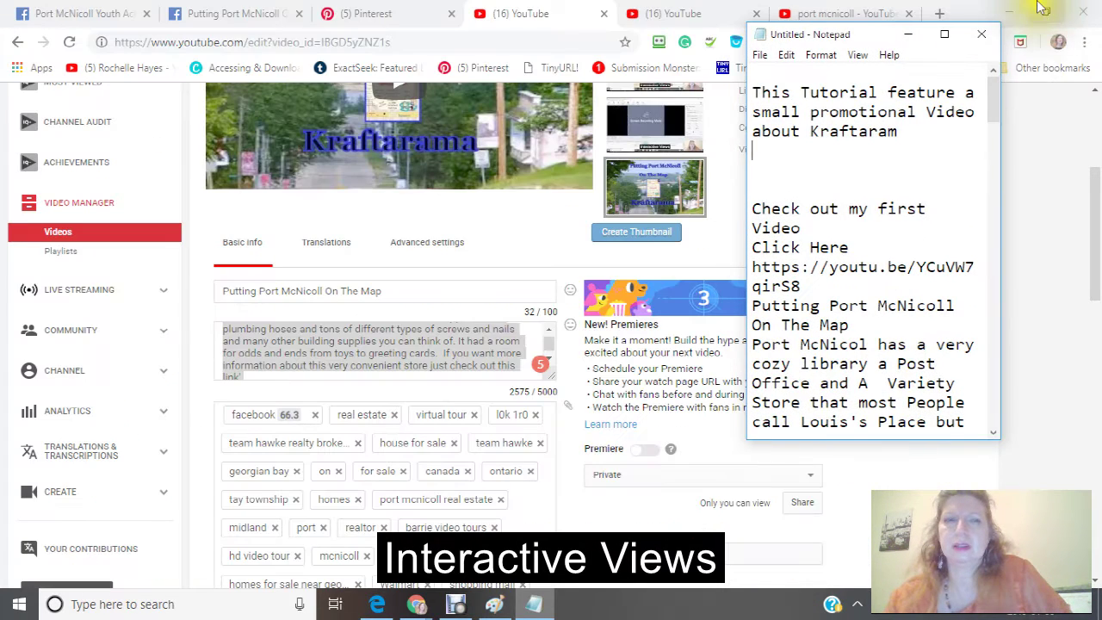
left_click(219, 15)
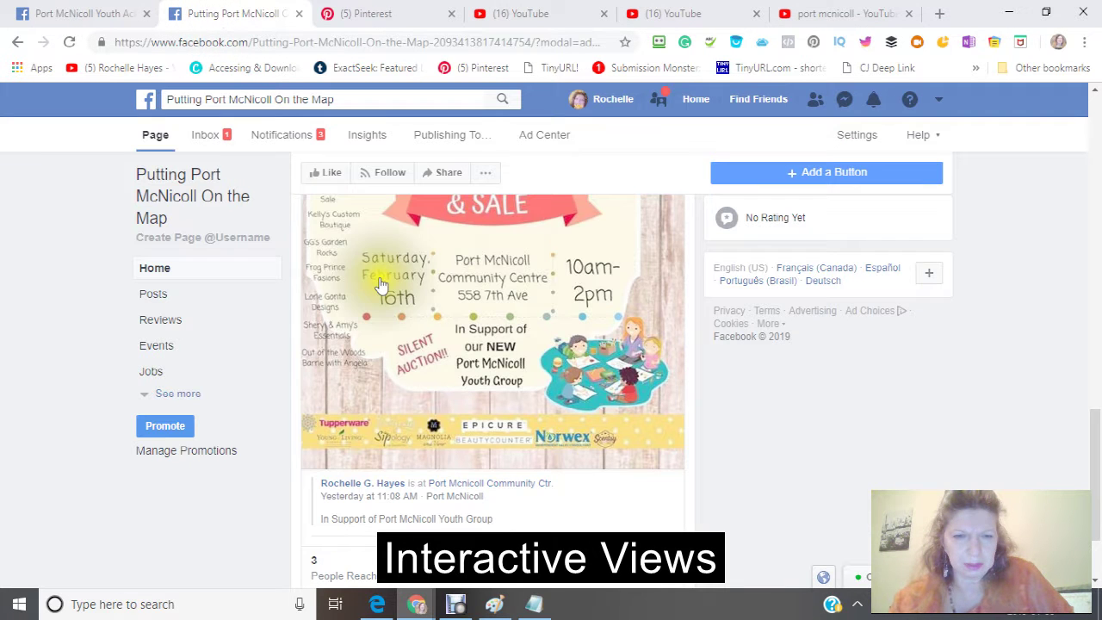
scroll(388, 275, "down", 4)
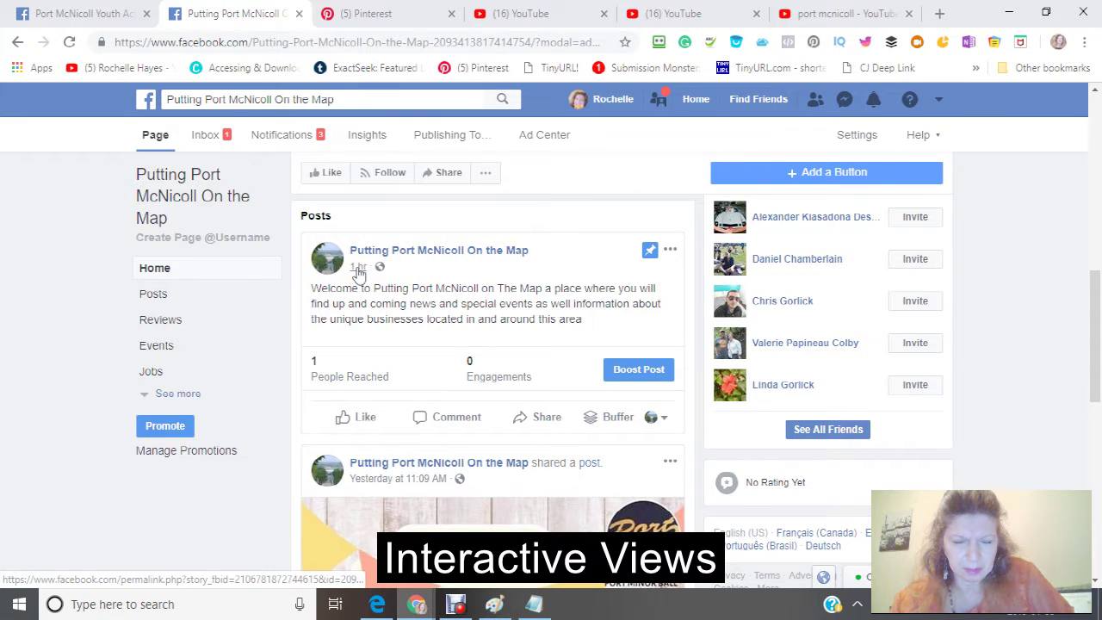
scroll(360, 272, "up", 3)
scroll(203, 430, "up", 3)
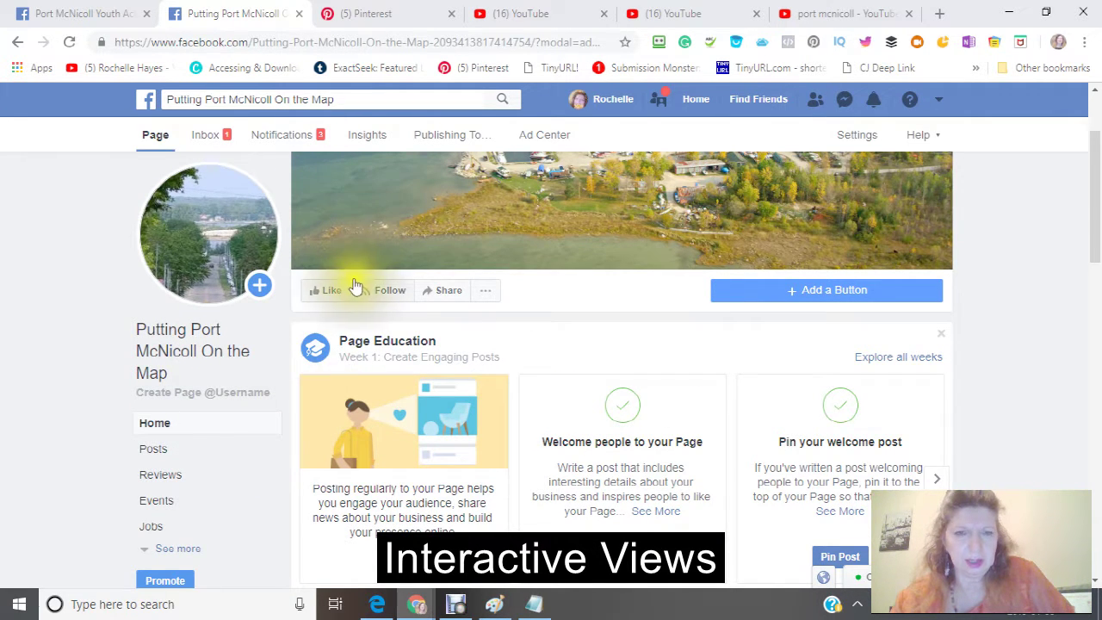
scroll(356, 286, "down", 5)
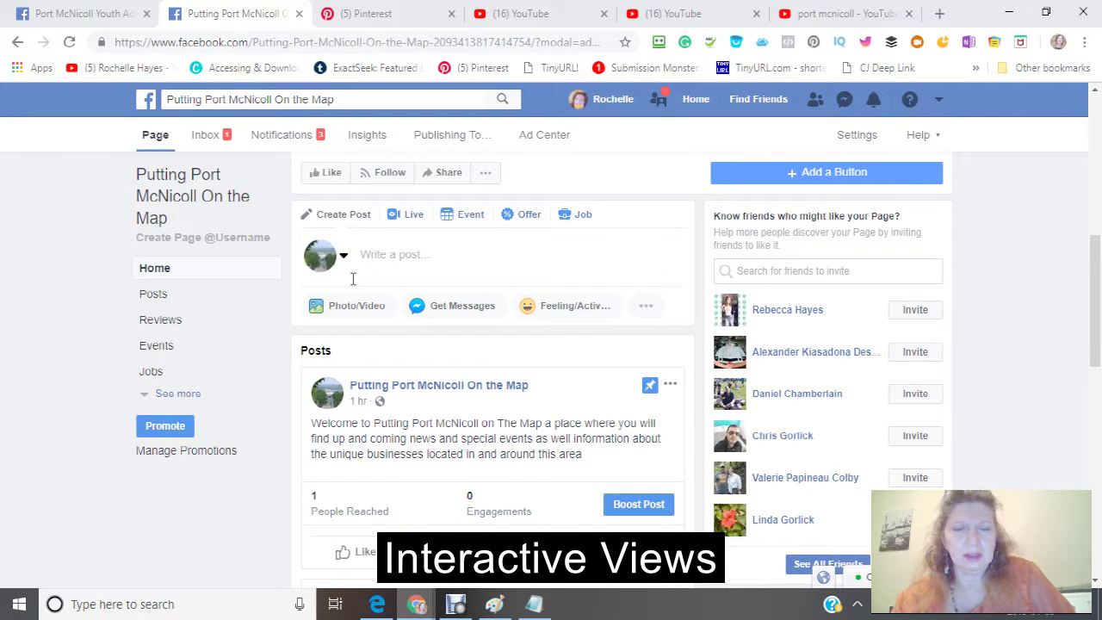
scroll(352, 279, "down", 2)
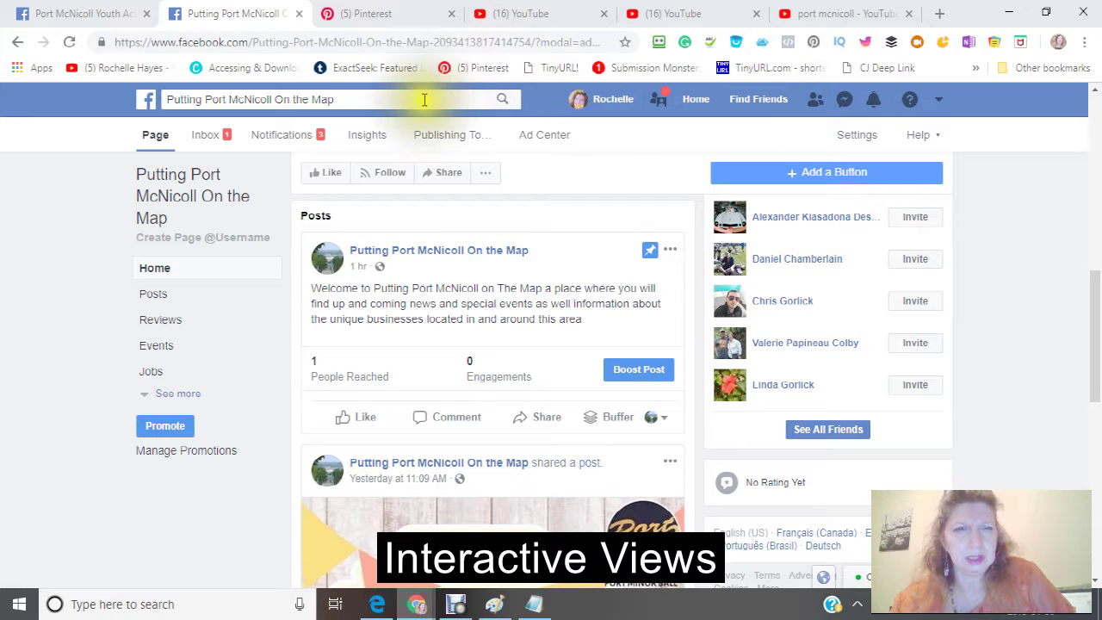
scroll(366, 184, "up", 2)
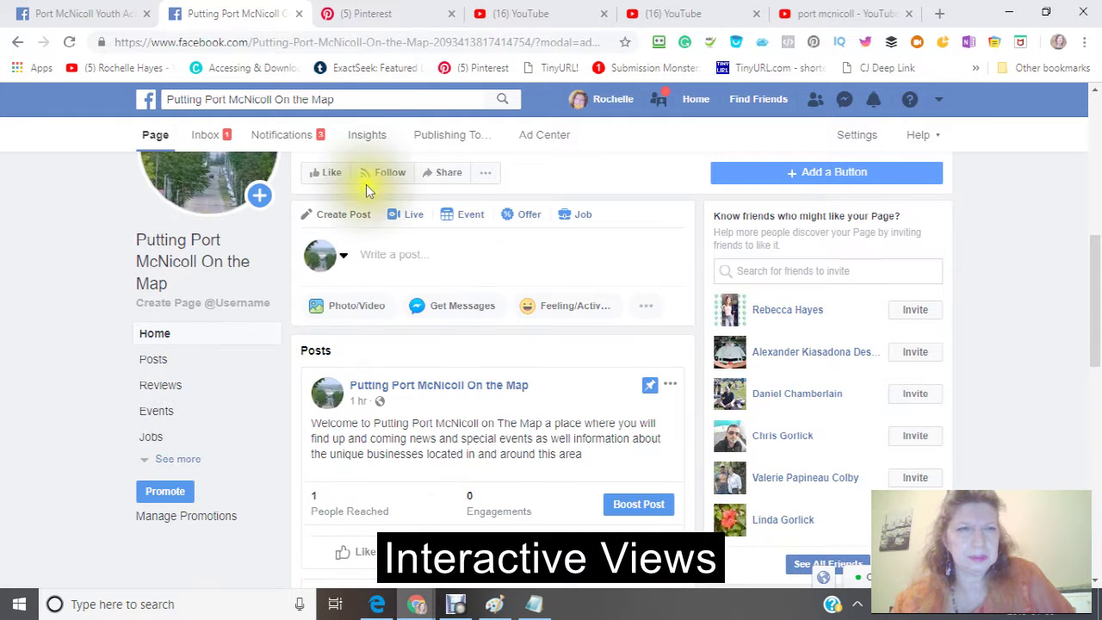
scroll(366, 183, "up", 2)
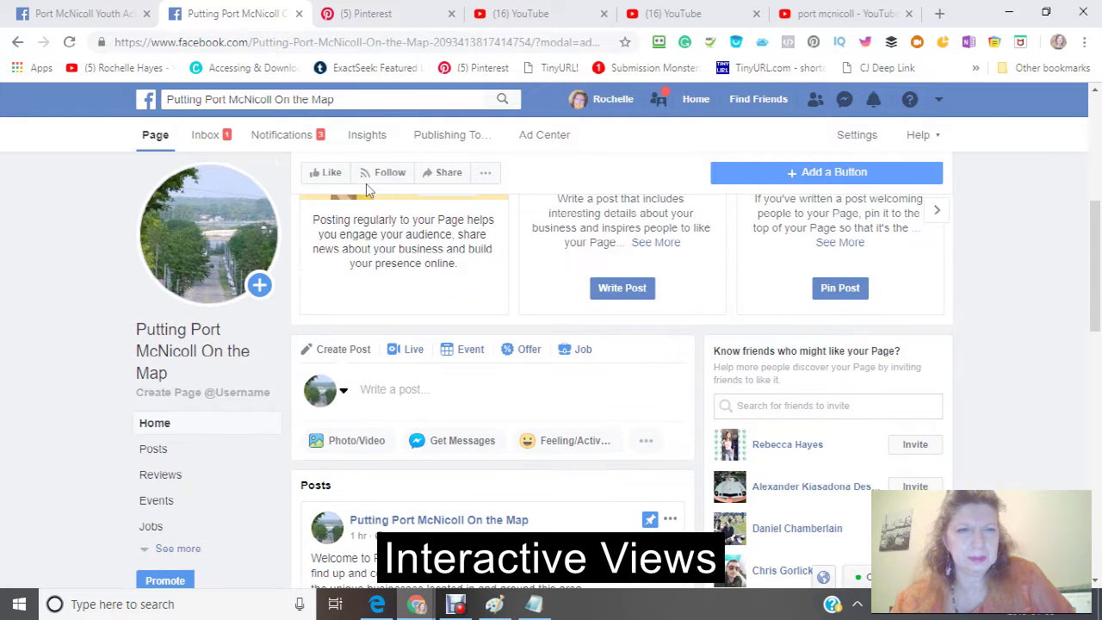
Load the Facebook page's main address through its page name and copy the full URL
left_click(176, 336)
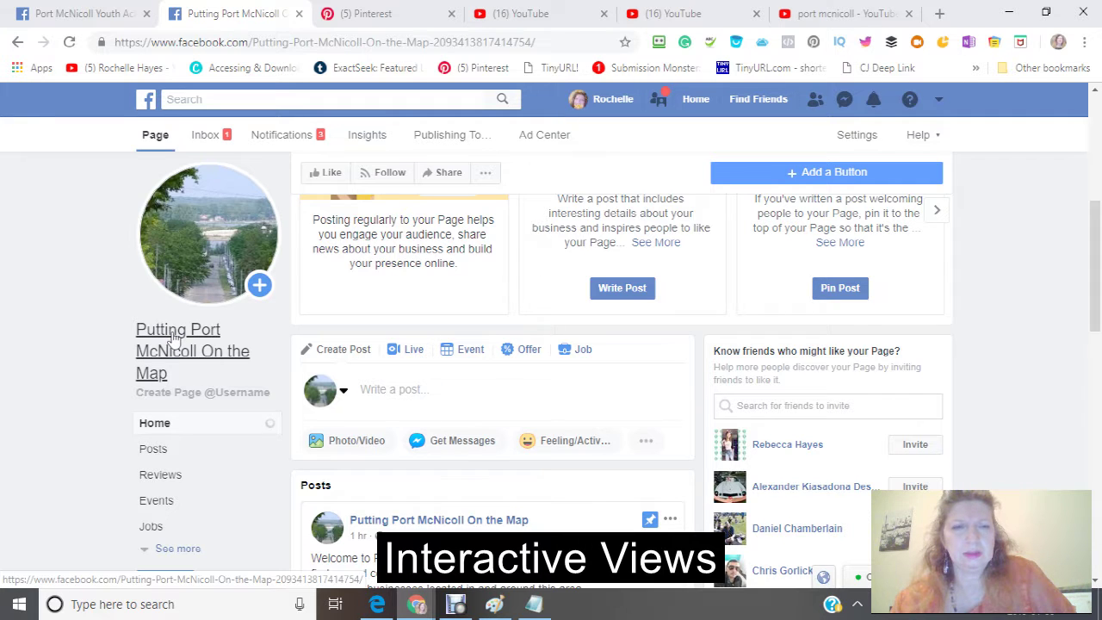
left_click(173, 334)
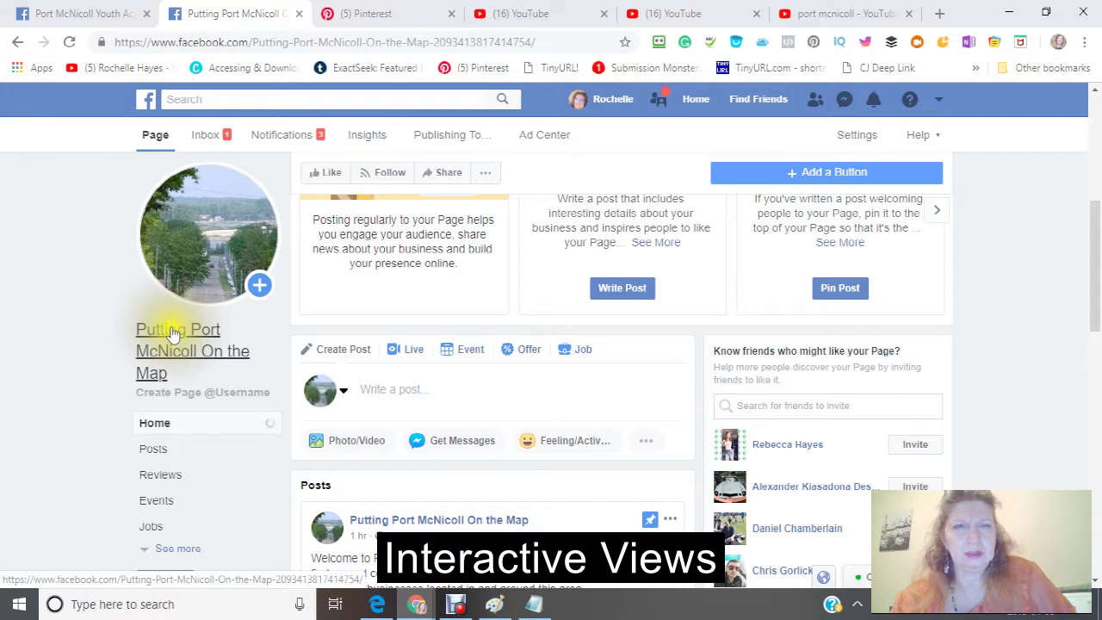
left_click(516, 41)
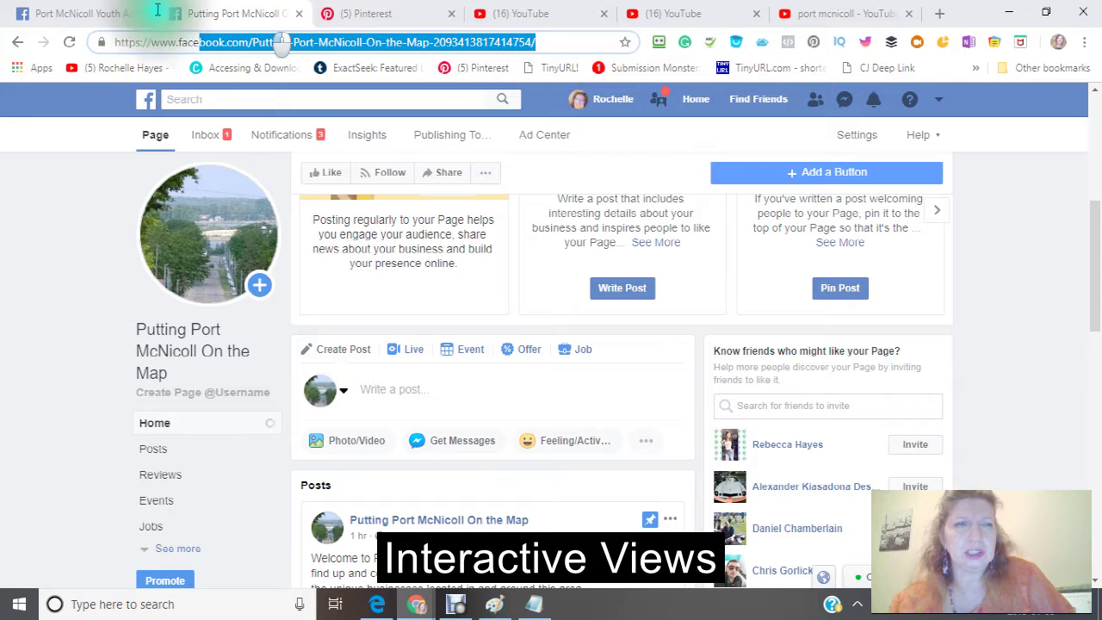
right_click(187, 41)
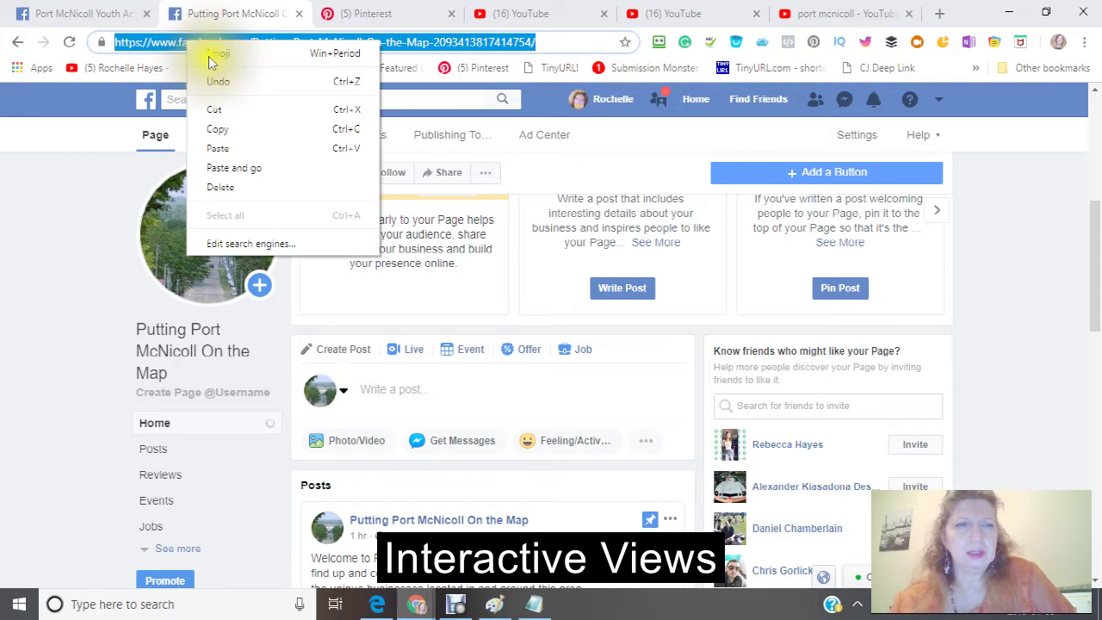
left_click(220, 129)
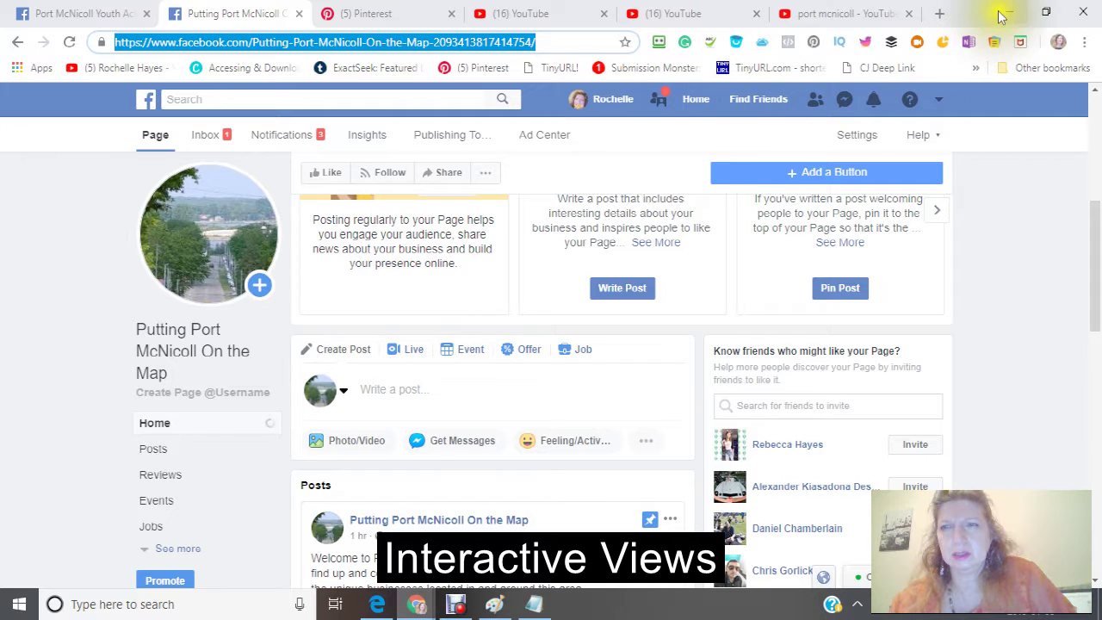
Shorten the copied Facebook page URL with TinyURL, copy the short link and return to the Notepad note
left_click(940, 14)
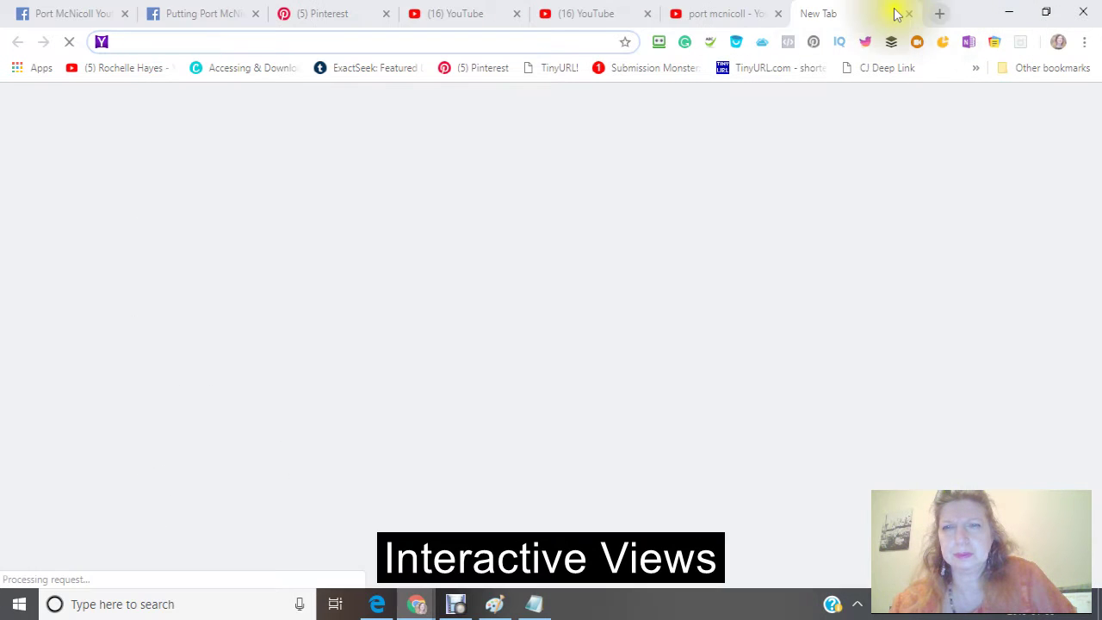
left_click(737, 71)
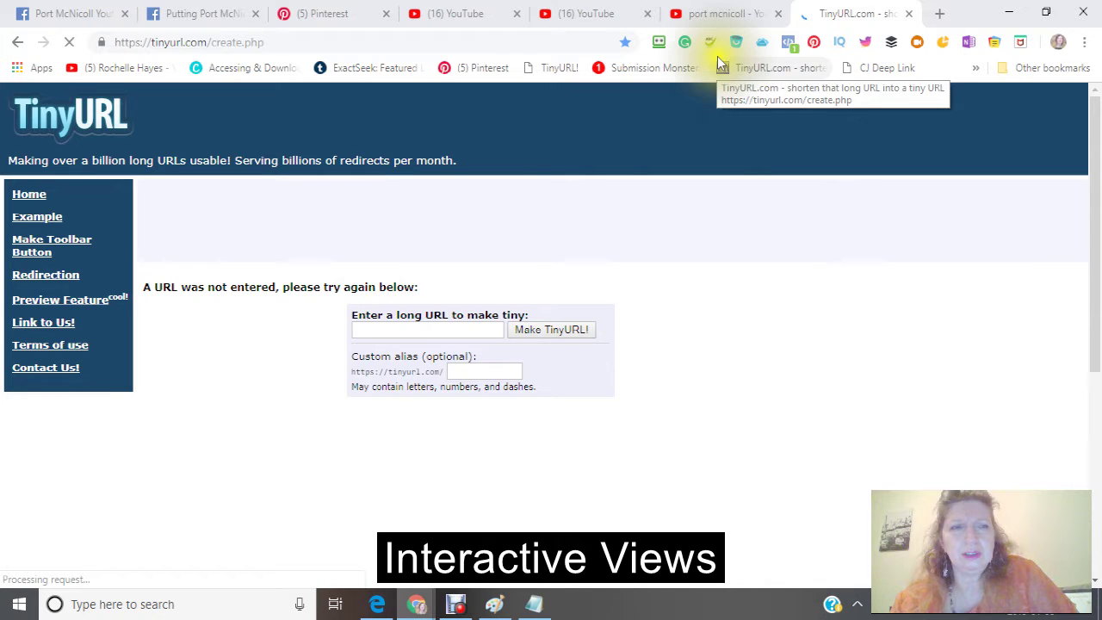
left_click(370, 328)
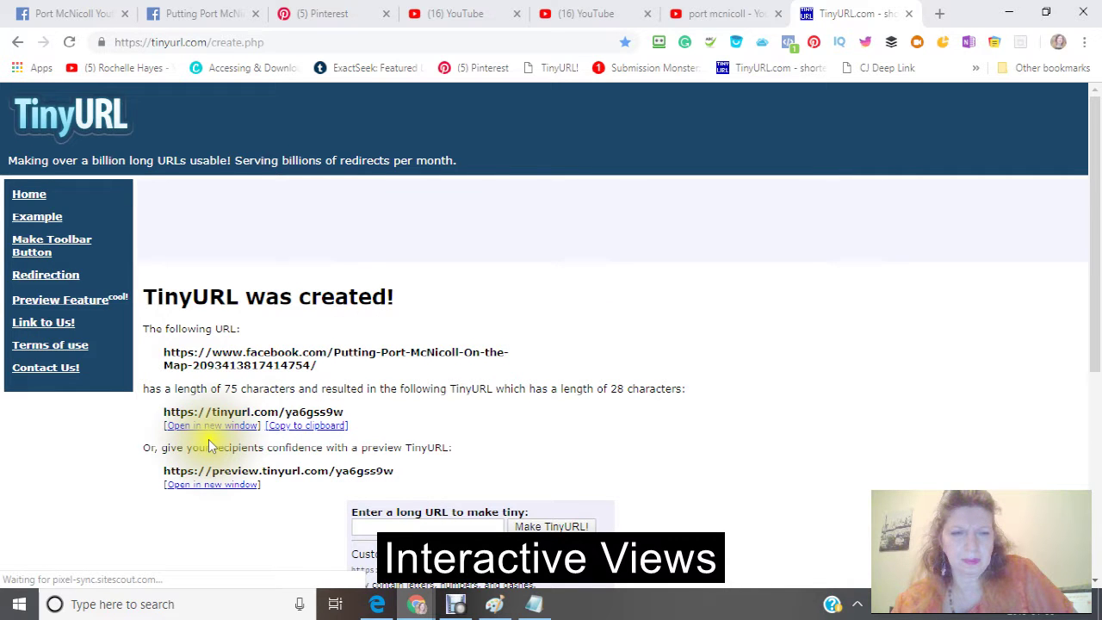
left_click(295, 426)
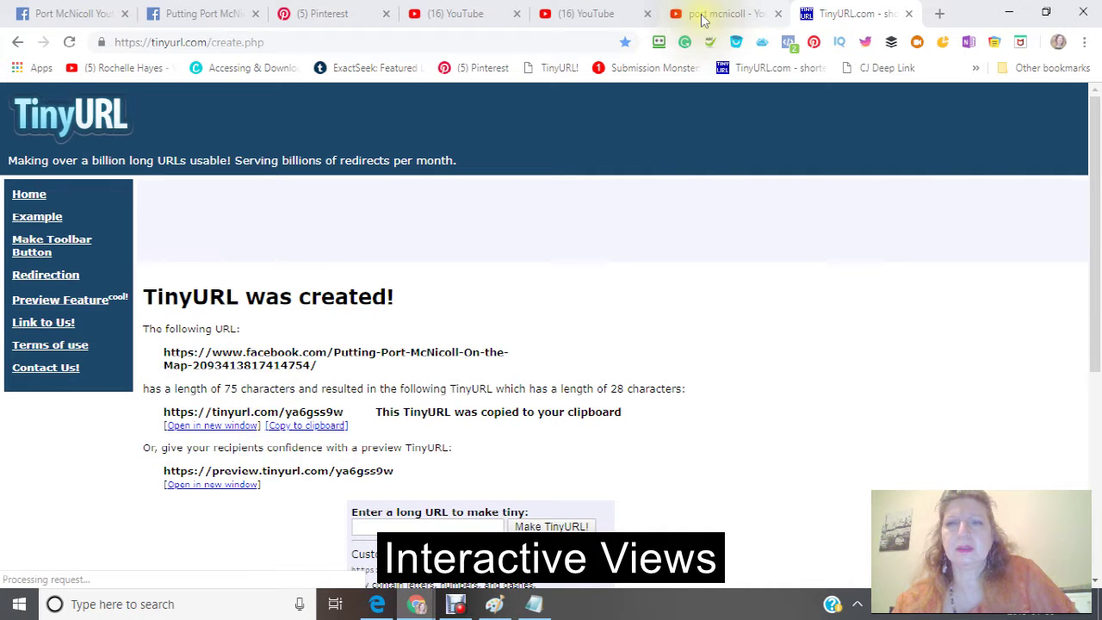
left_click(700, 18)
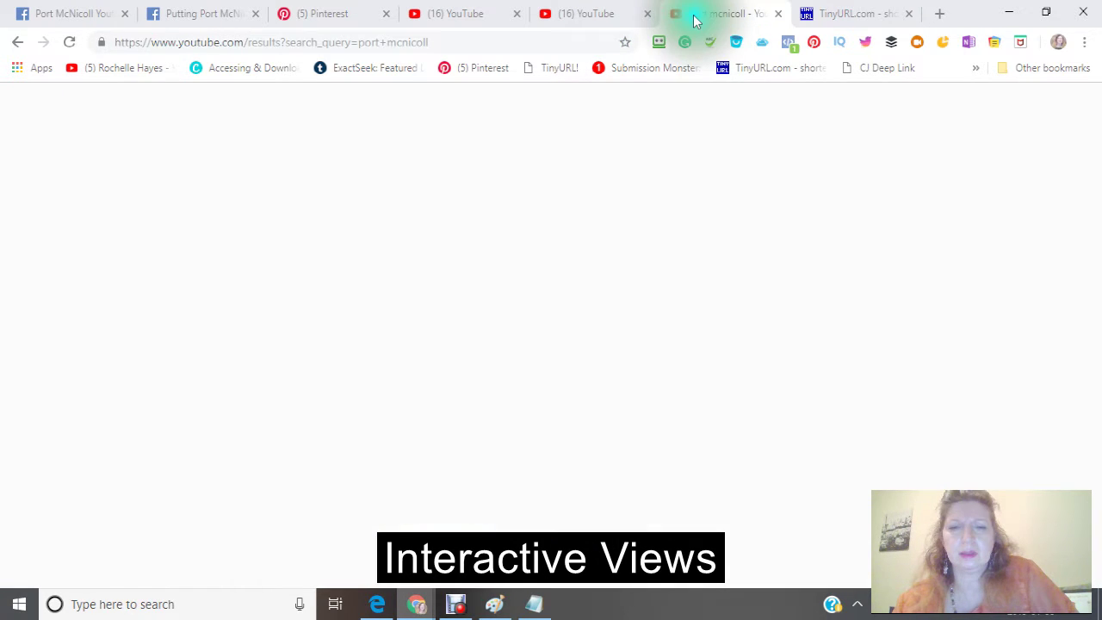
left_click(534, 605)
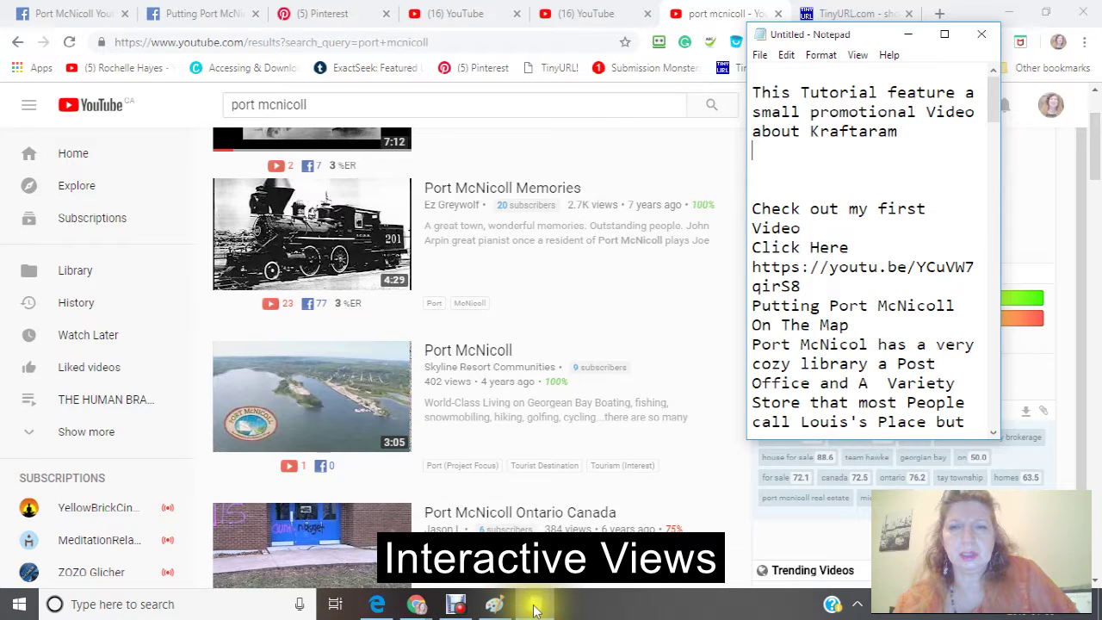
Paste the shortened link below the introduction and add the line "Facebook Page for Putting Port McNicoll" directly above it
right_click(762, 193)
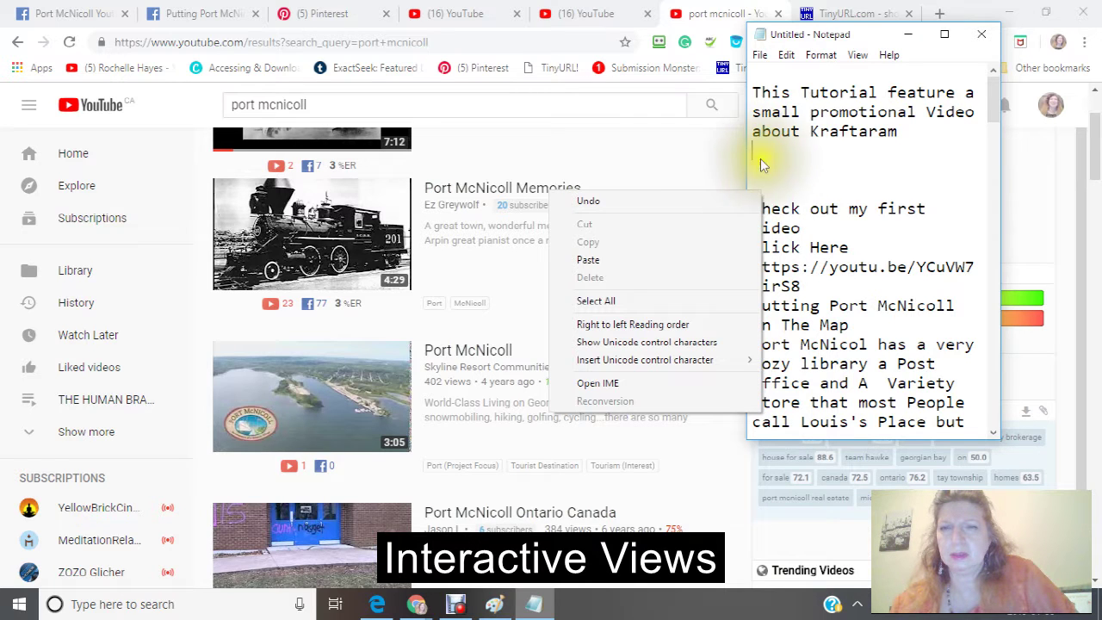
left_click(615, 255)
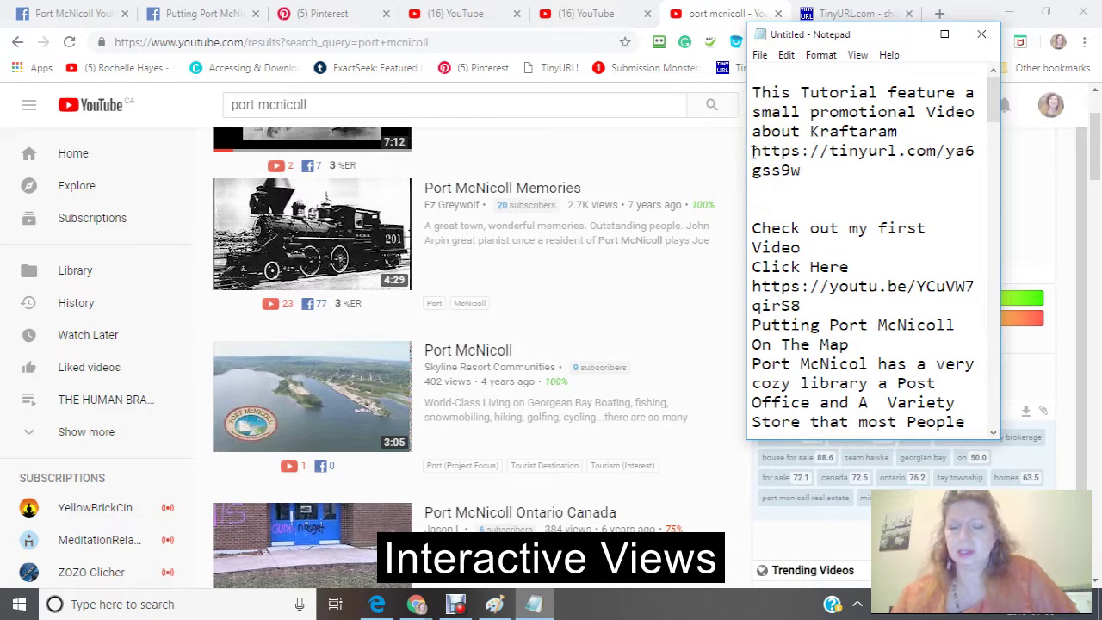
key("Return")
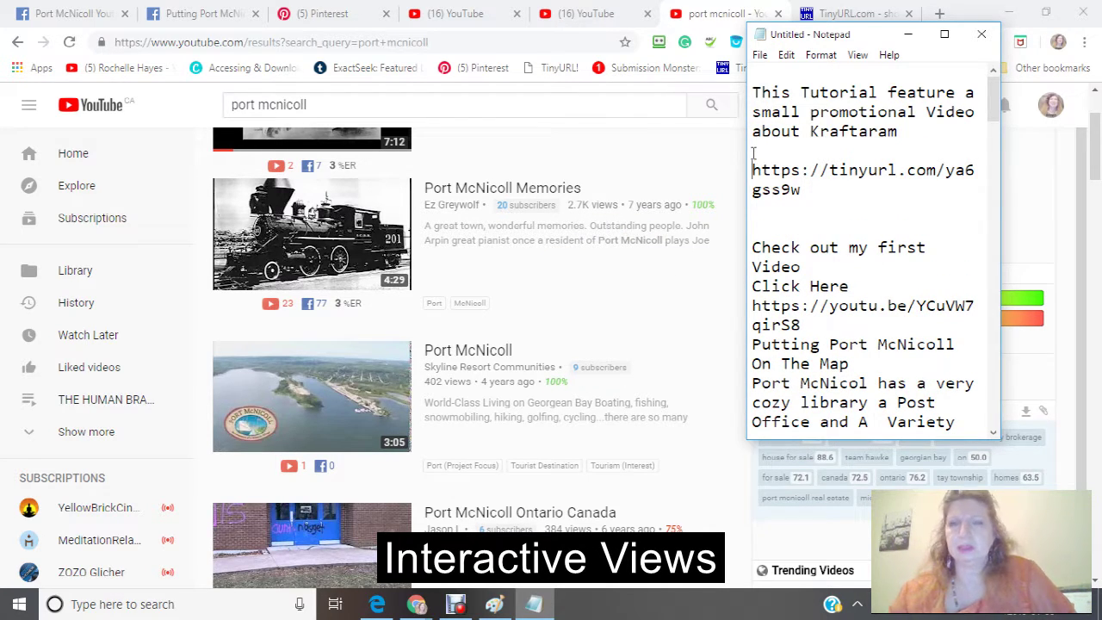
left_click(761, 151)
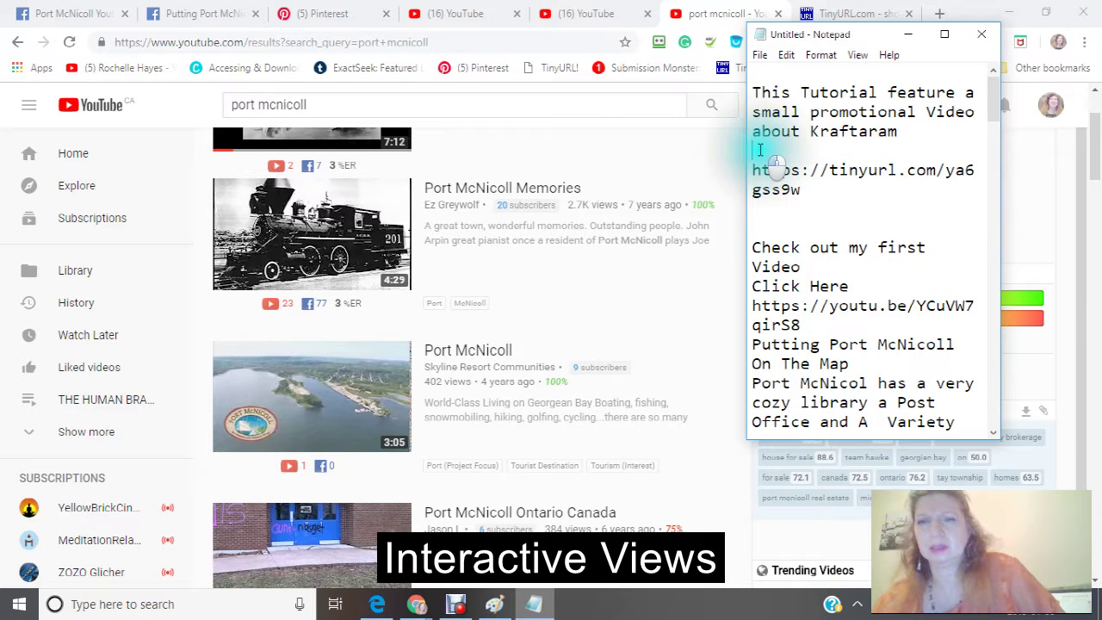
type("F")
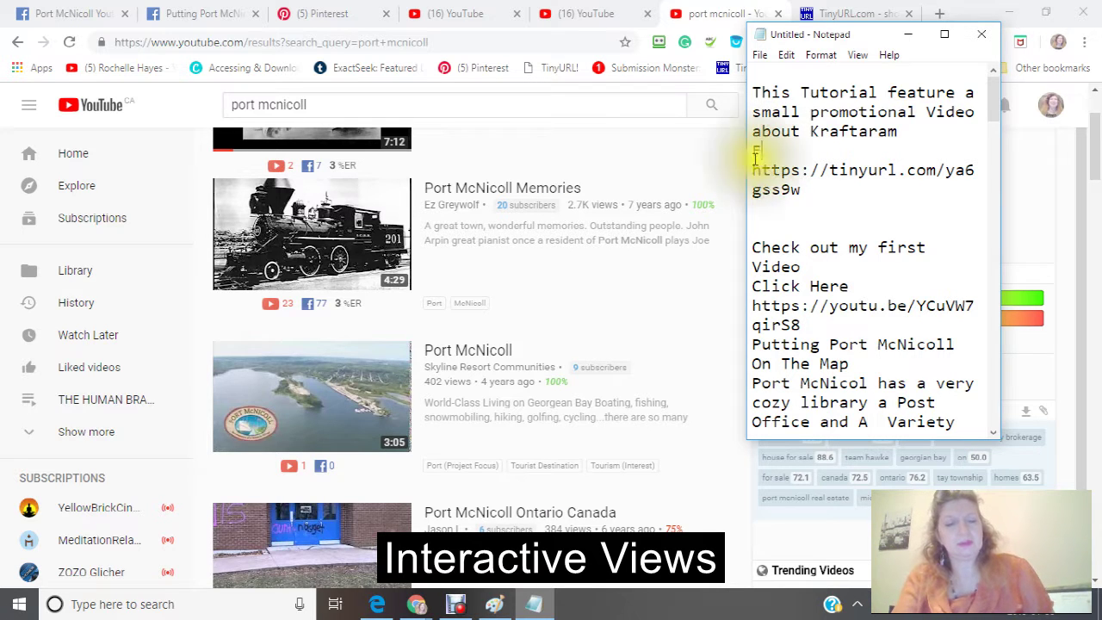
type("acebook Page for P")
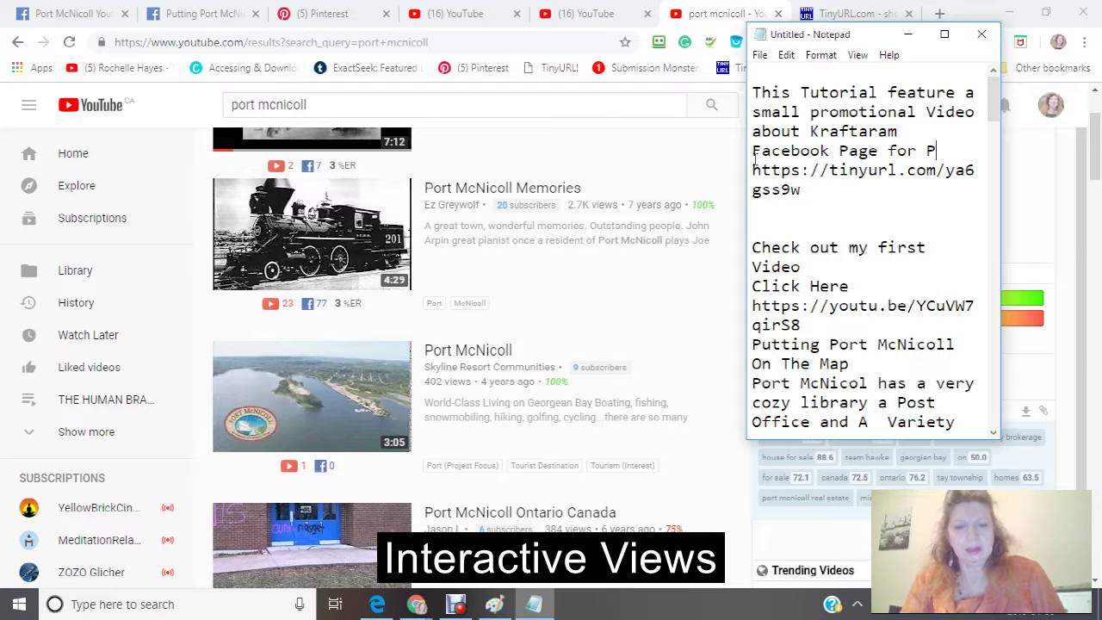
type("ing Port McNicoll")
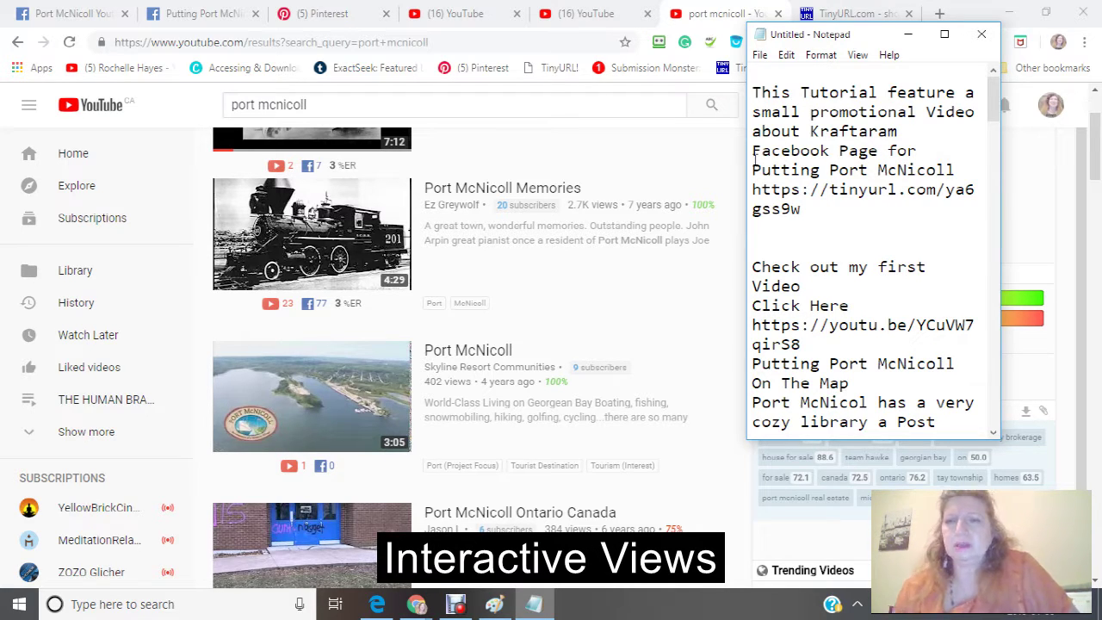
Correct the last word of the introduction to "Kraftarama" and add an empty line below it
left_click(900, 131)
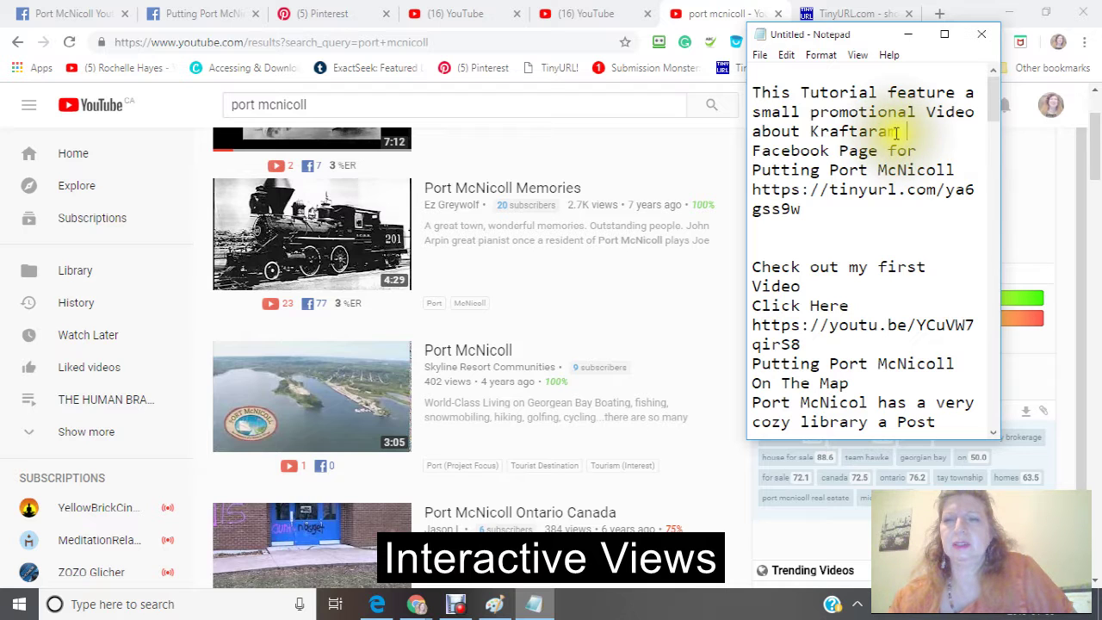
left_click(900, 131)
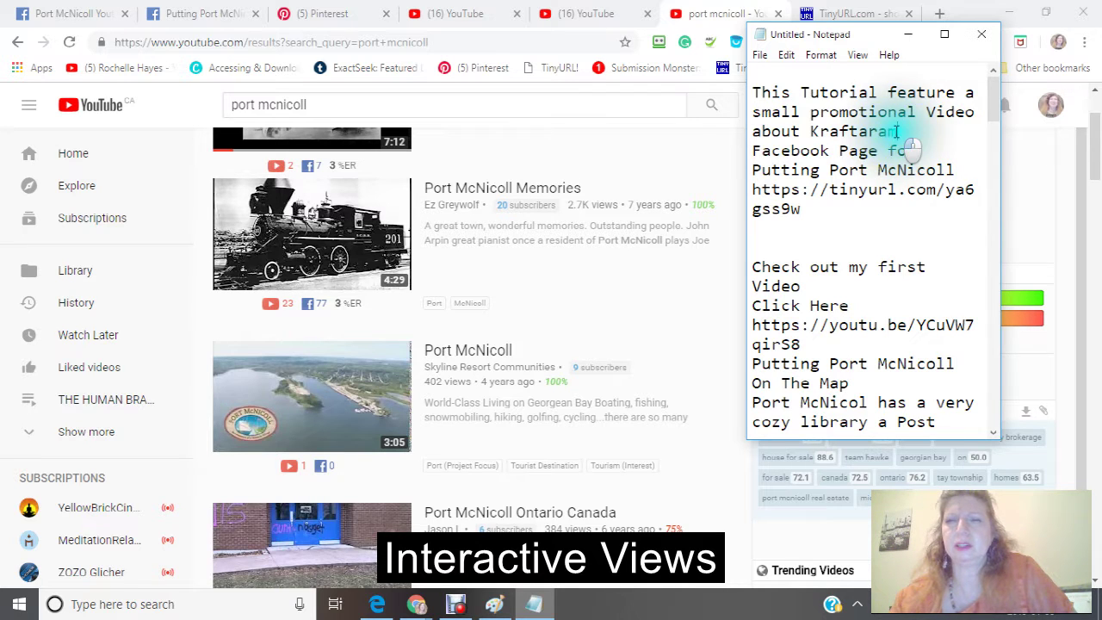
type("a")
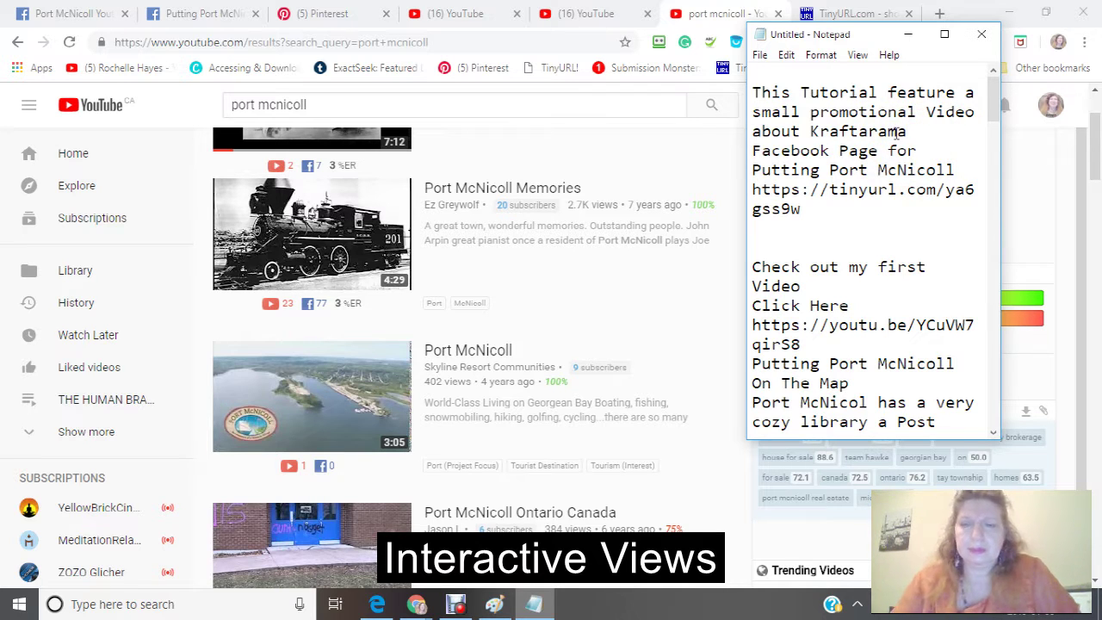
key("Return")
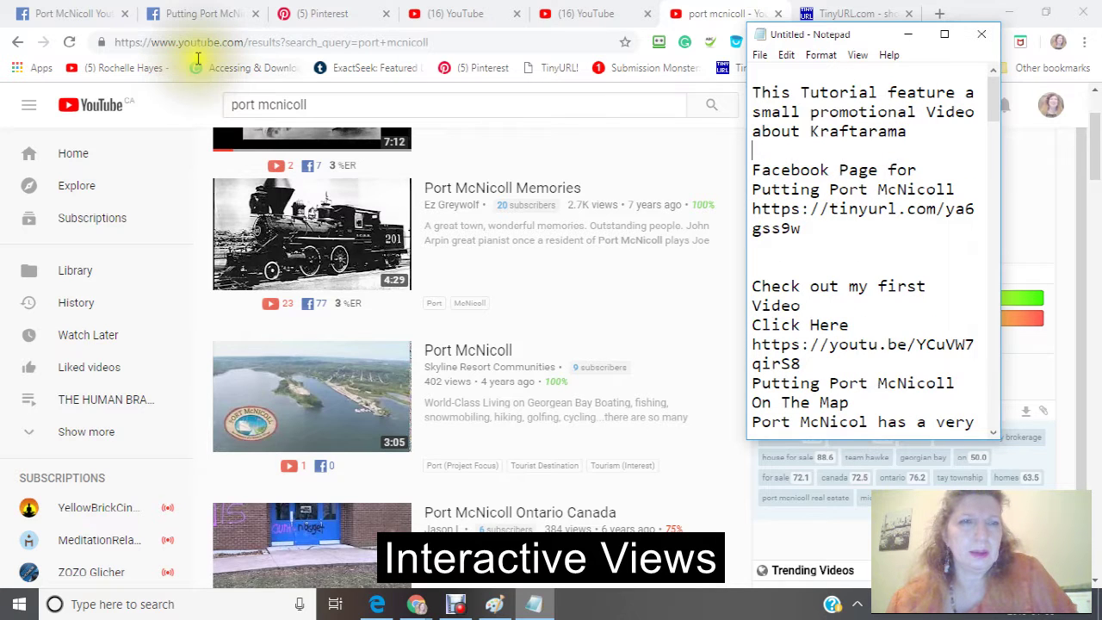
Copy the Port McNicoll Youth Activity Group Facebook page's URL into the Notepad note below the introduction, with empty lines above it
left_click(75, 19)
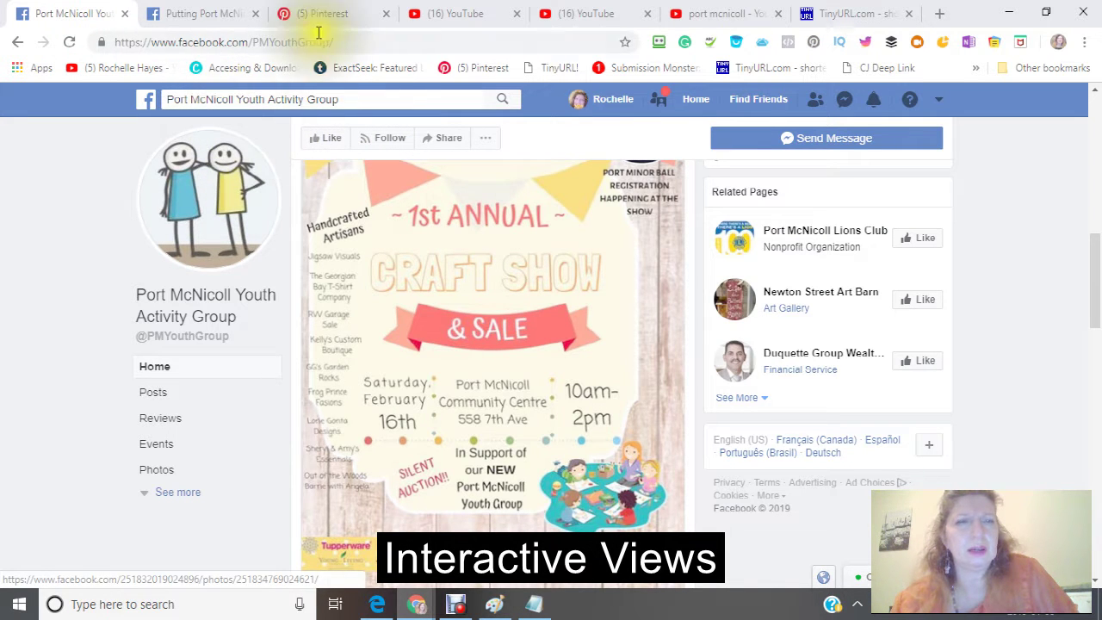
left_click(172, 41)
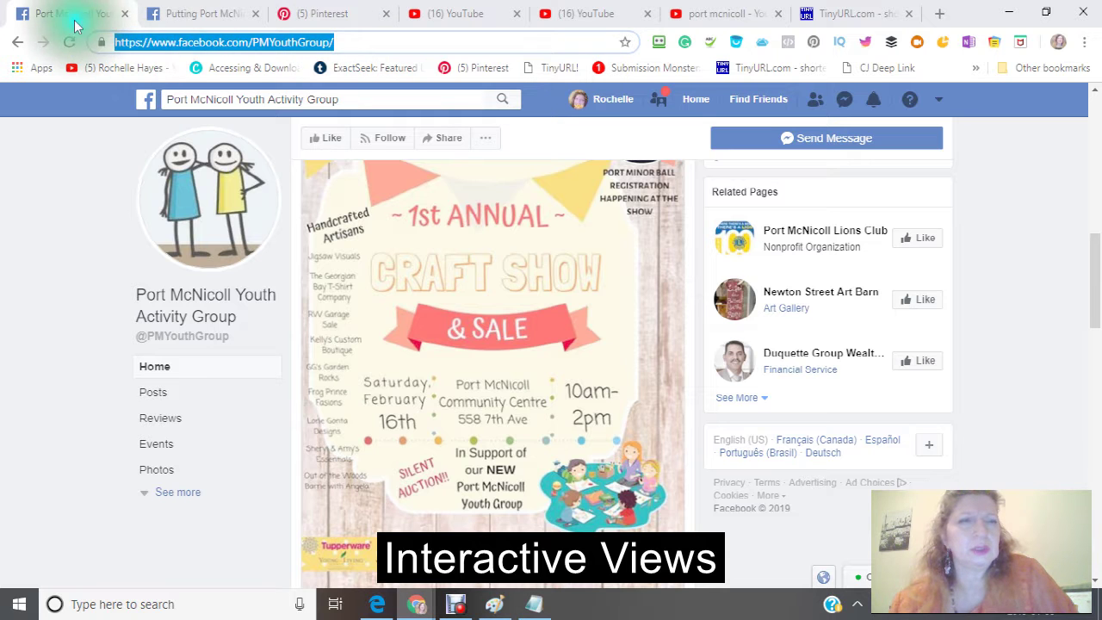
right_click(183, 42)
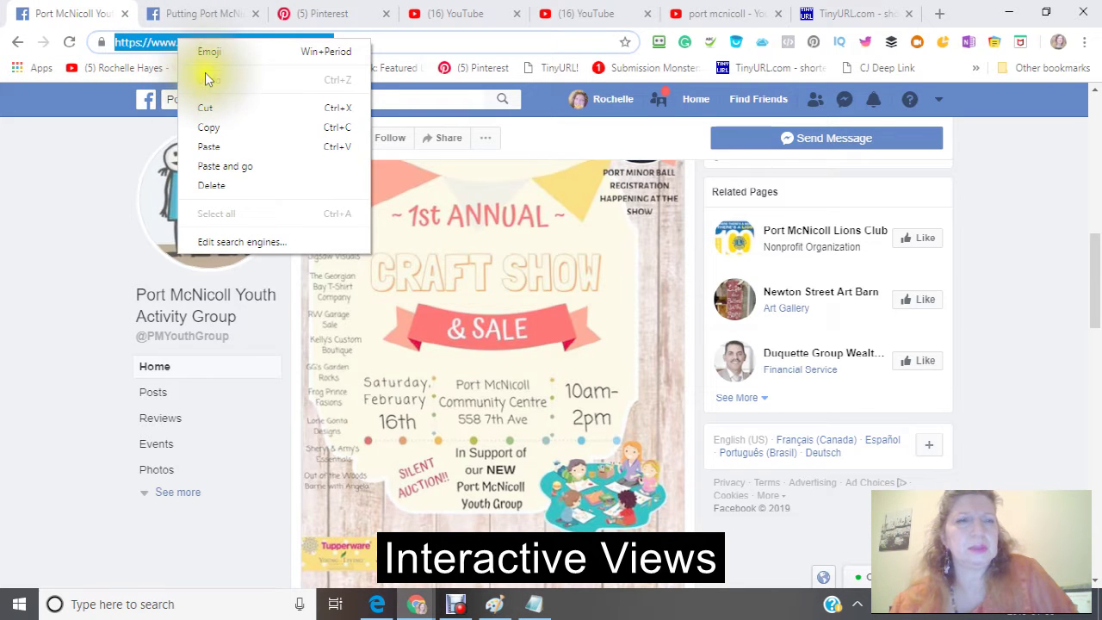
left_click(199, 125)
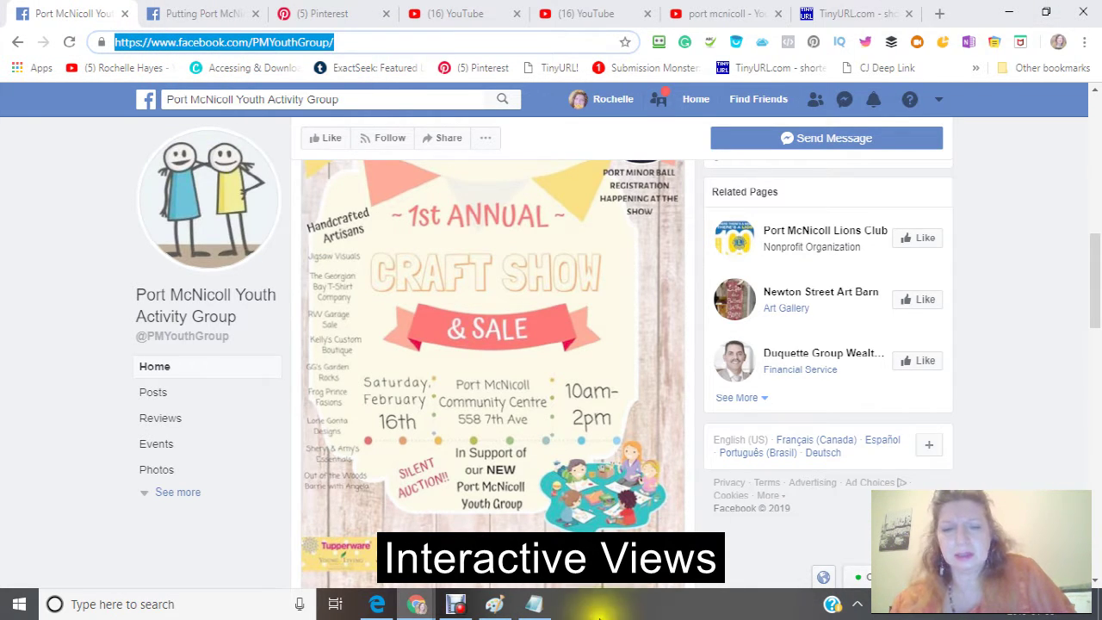
left_click(534, 603)
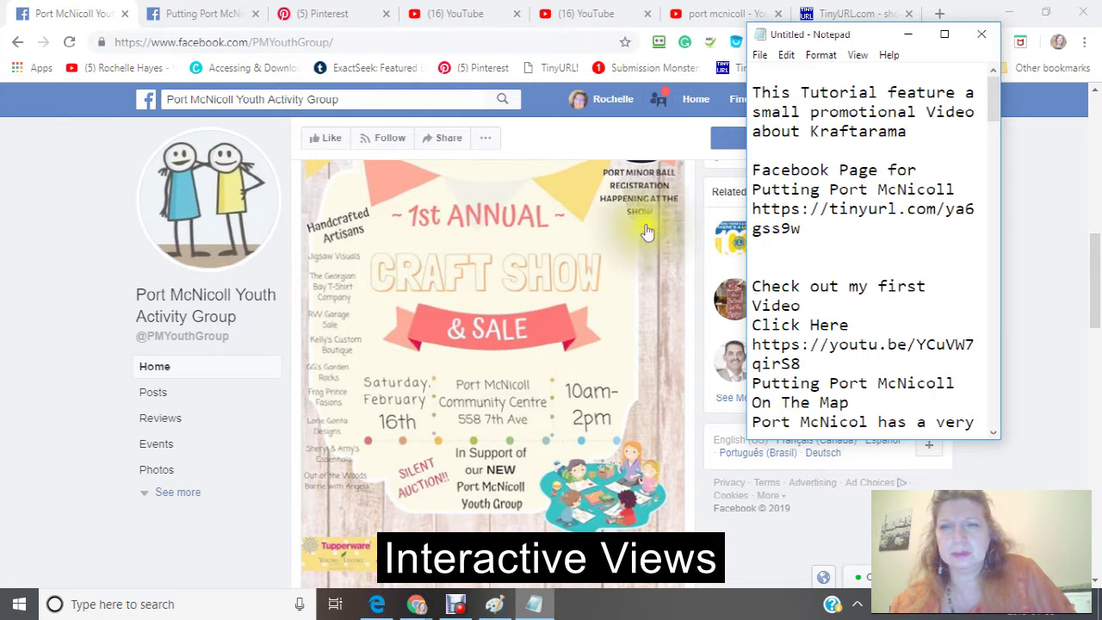
right_click(754, 145)
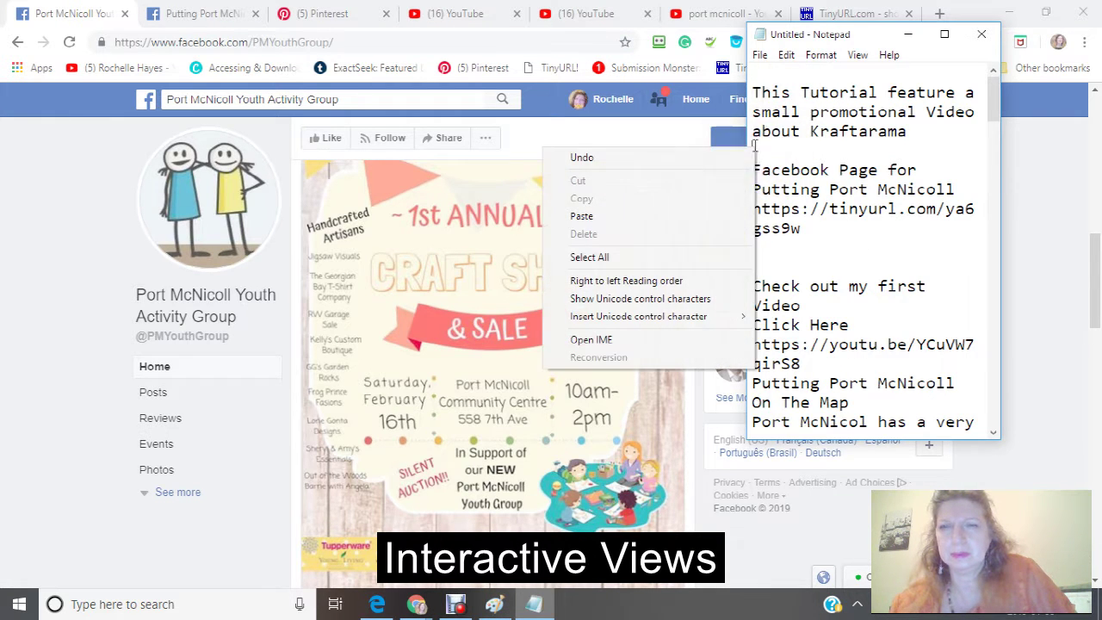
left_click(625, 216)
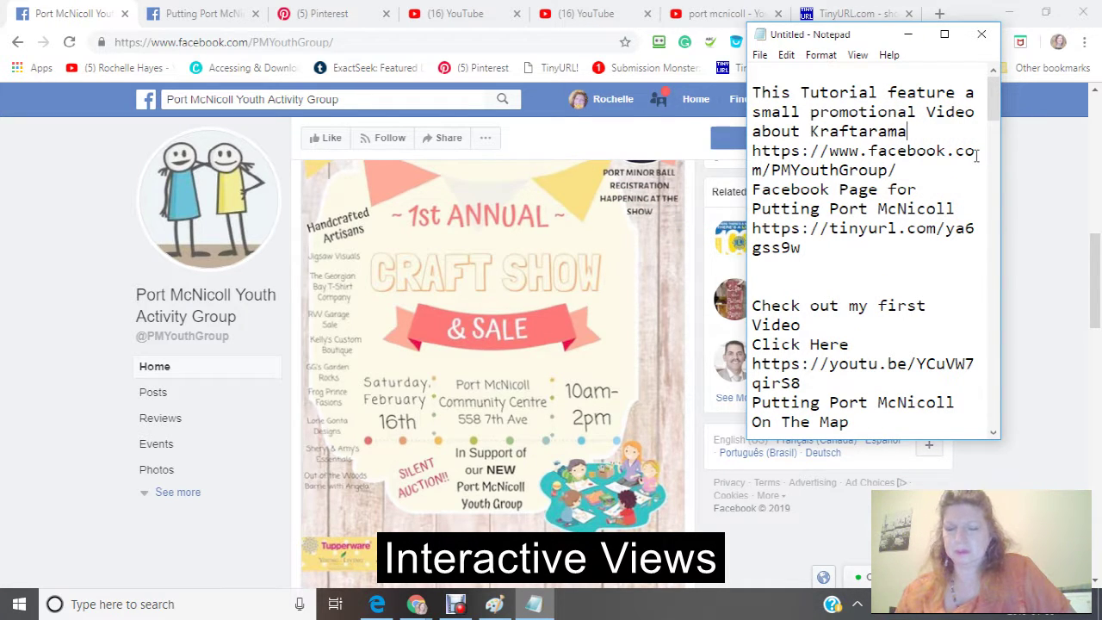
key("Return")
key("Return")
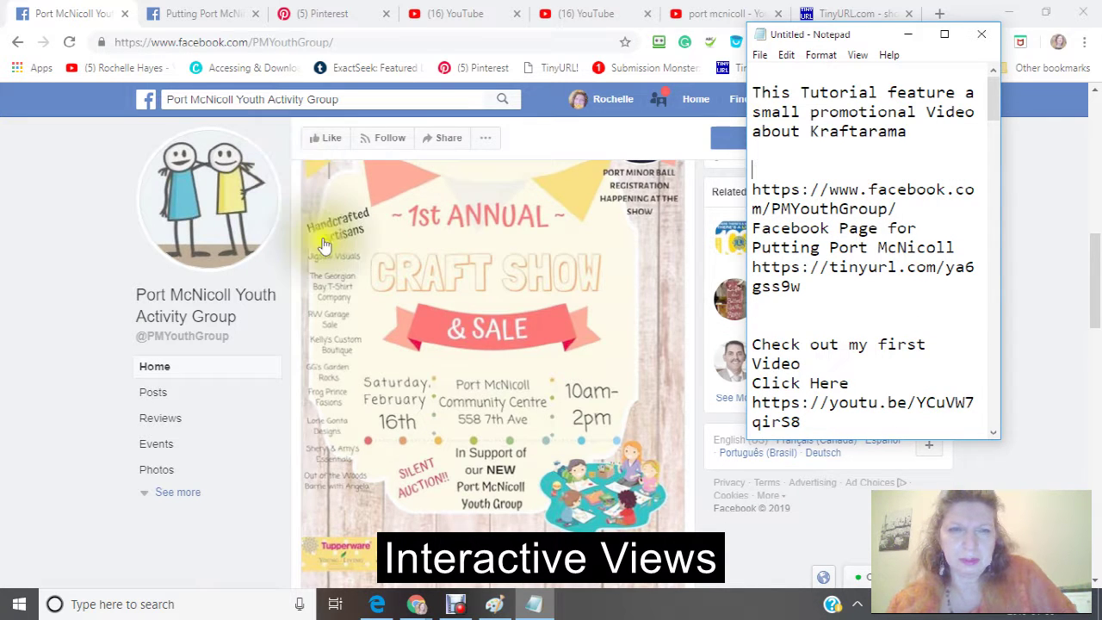
Look through the Youth Activity Group page's posts, reviews, upcoming events and photos
scroll(325, 230, "up", 10)
scroll(324, 230, "down", 3)
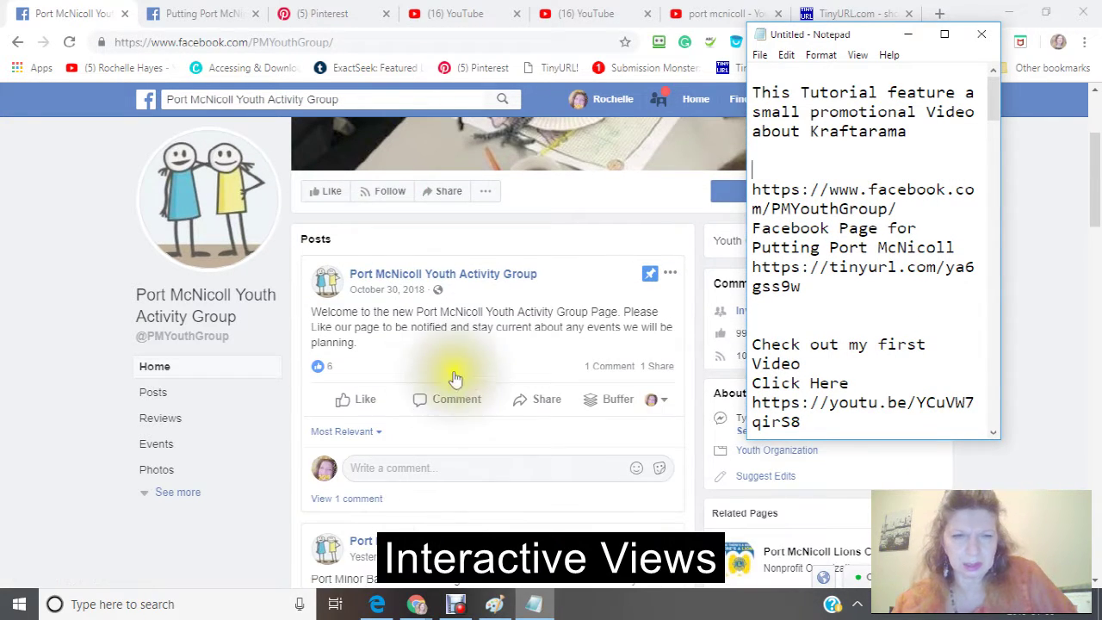
scroll(352, 362, "down", 5)
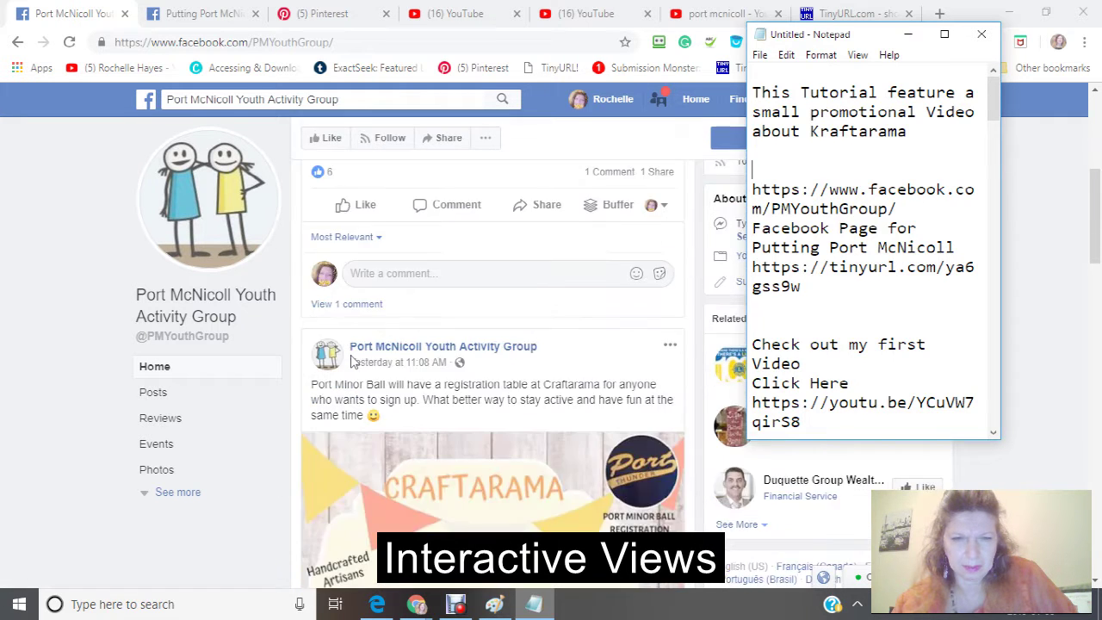
scroll(352, 362, "down", 5)
scroll(351, 361, "down", 10)
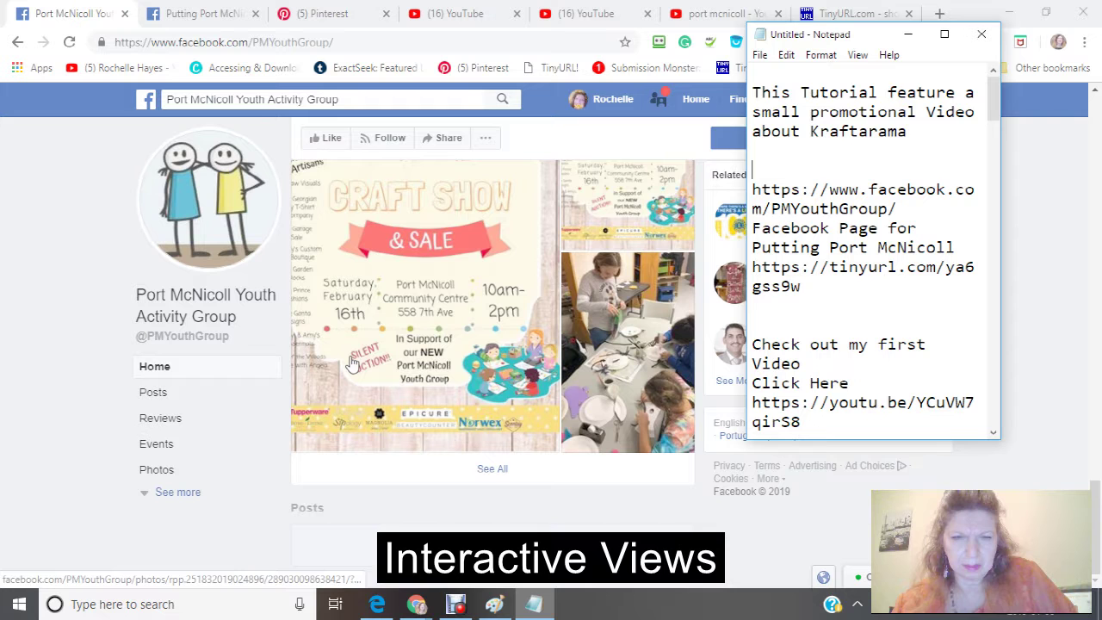
scroll(351, 362, "up", 10)
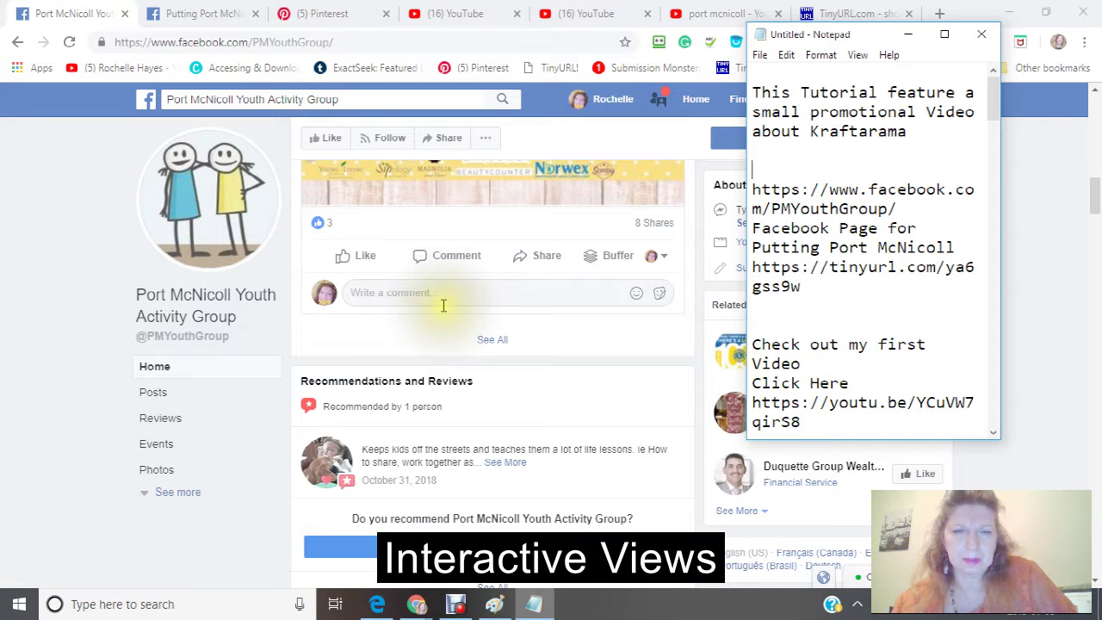
scroll(443, 308, "down", 2)
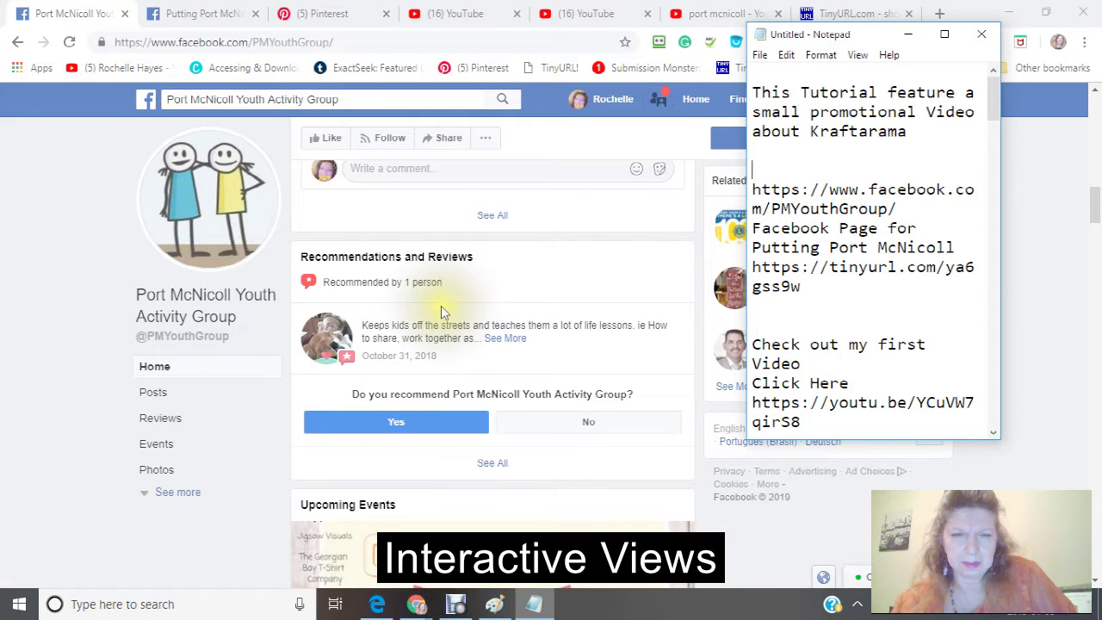
scroll(441, 306, "down", 2)
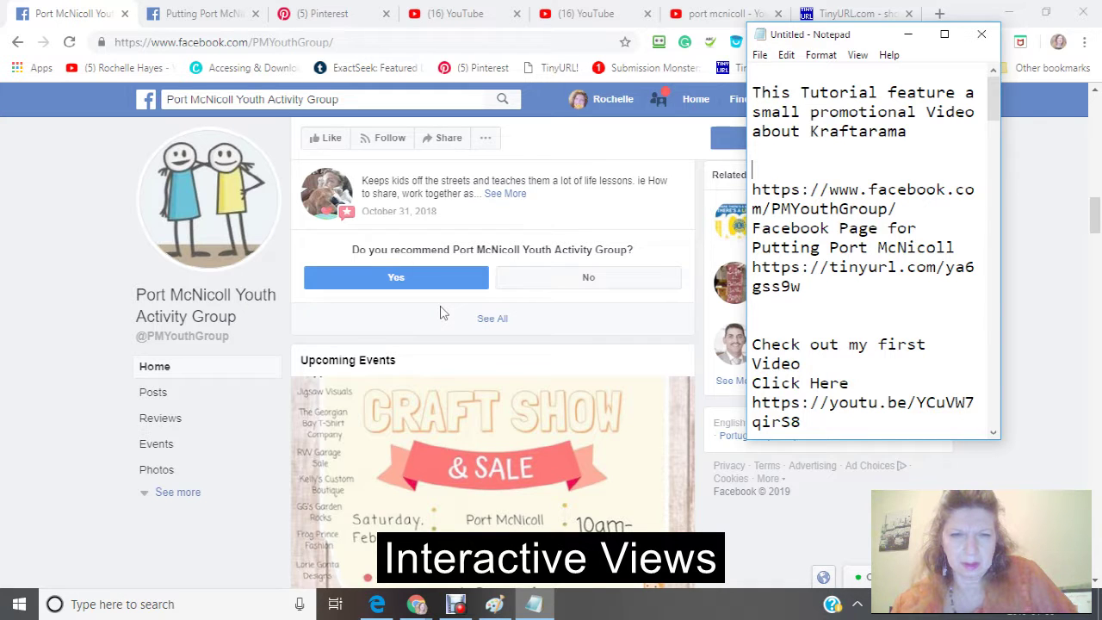
scroll(440, 314, "down", 6)
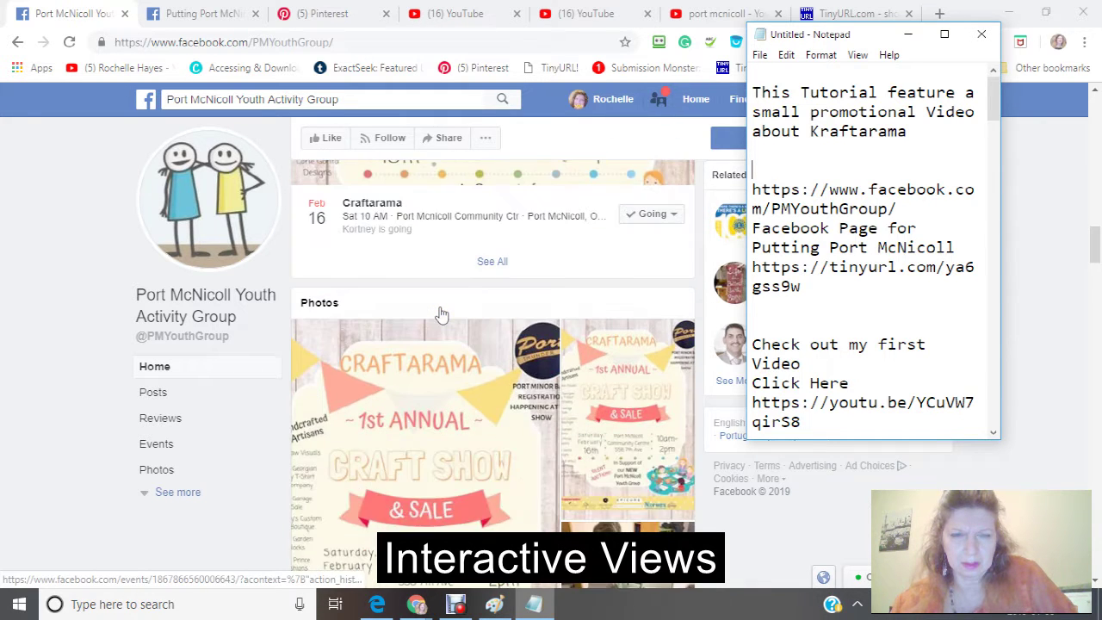
scroll(441, 315, "down", 2)
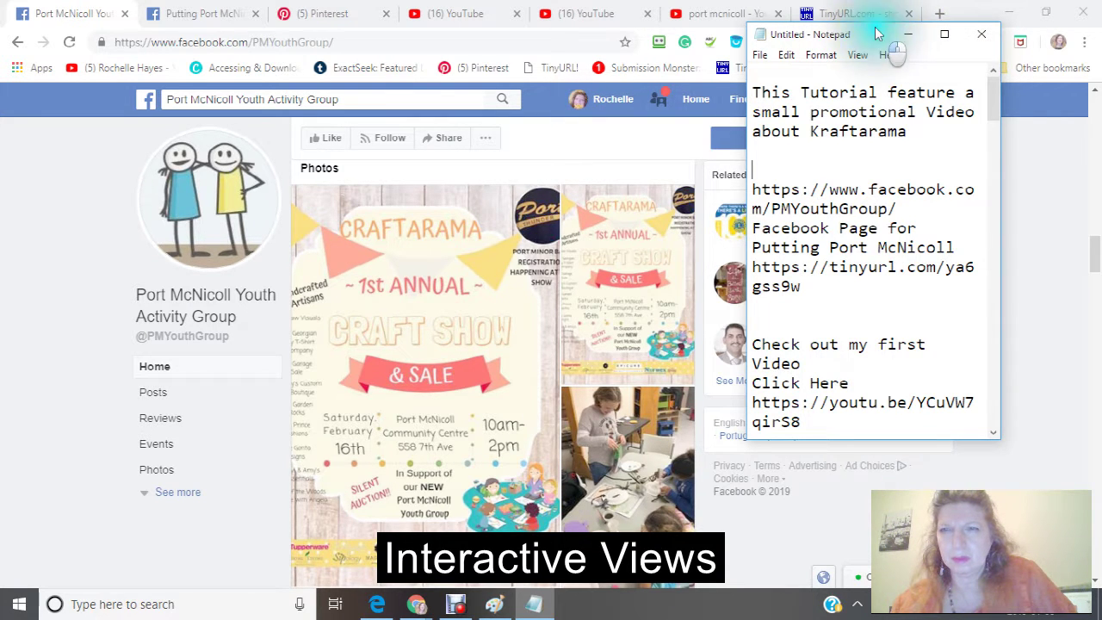
Move the Notepad window clear of the Facebook page, expand the October 31, 2018 review and examine the page's posts and header
left_click_drag(878, 37, 972, 243)
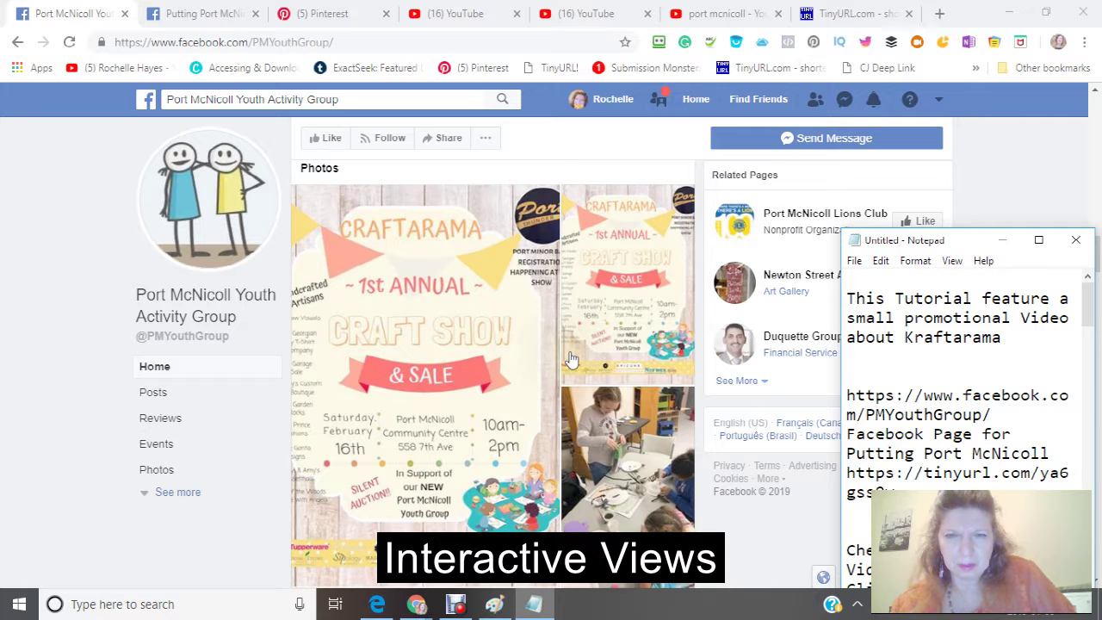
scroll(571, 359, "down", 5)
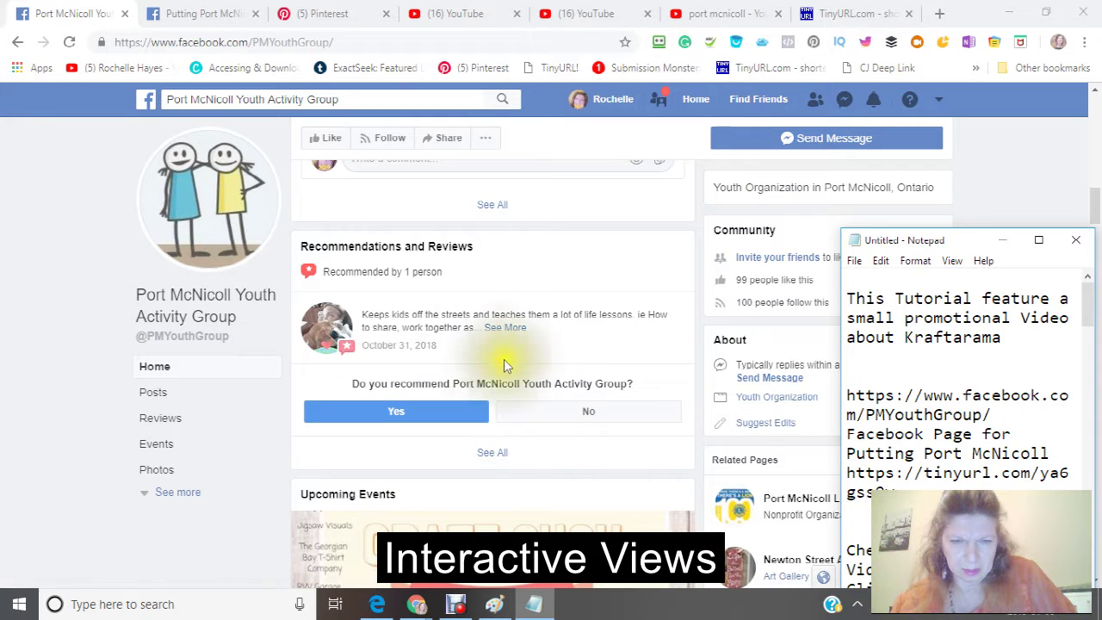
left_click(503, 328)
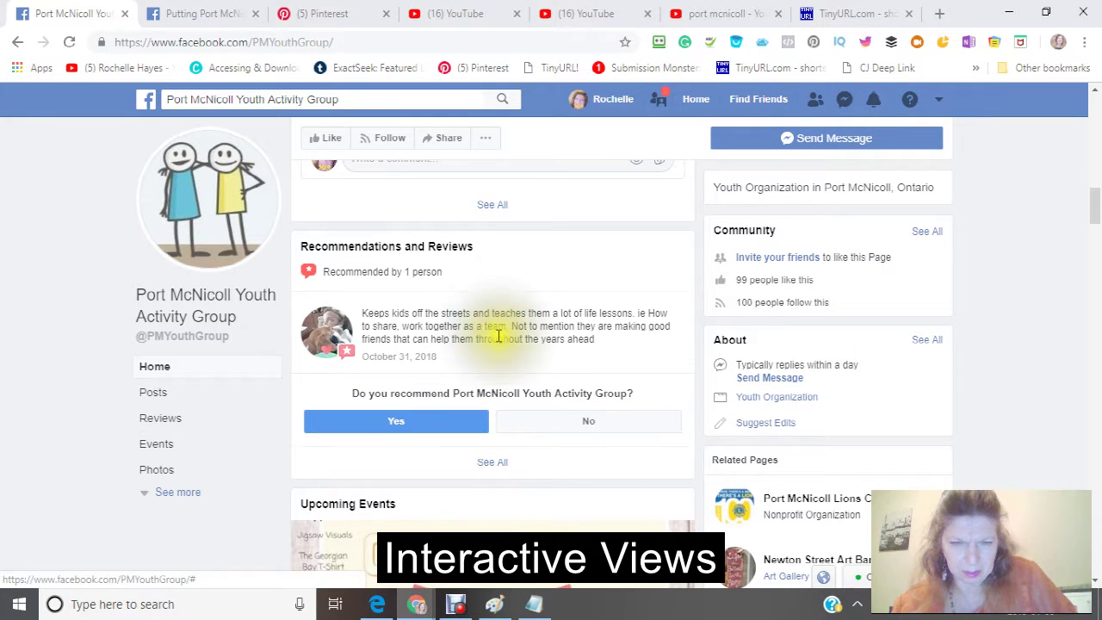
scroll(471, 352, "up", 10)
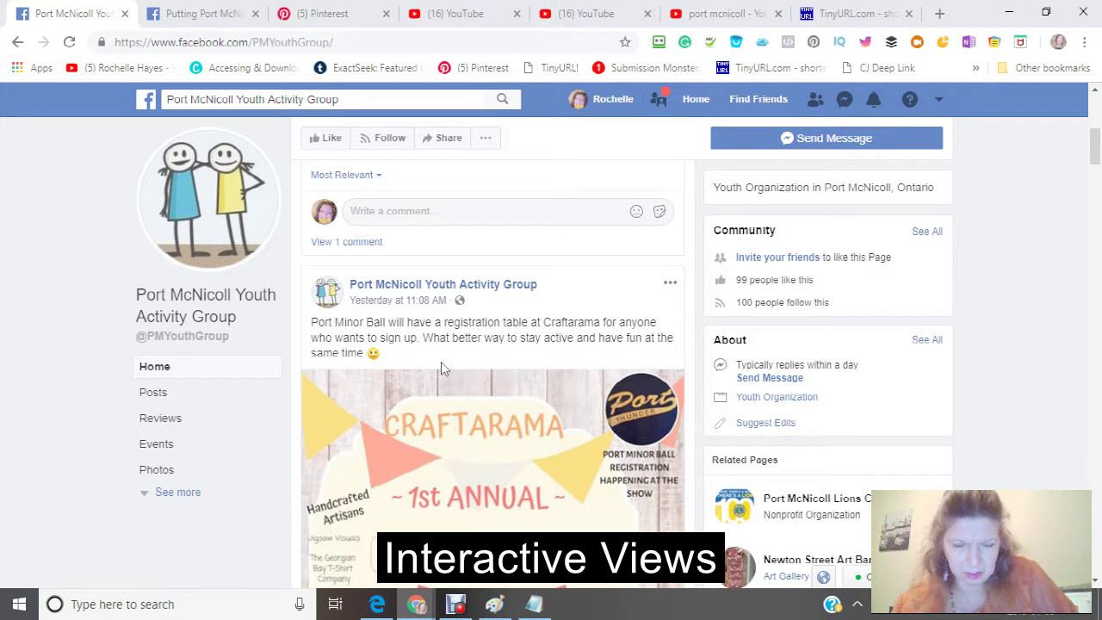
scroll(441, 363, "up", 5)
scroll(441, 368, "down", 2)
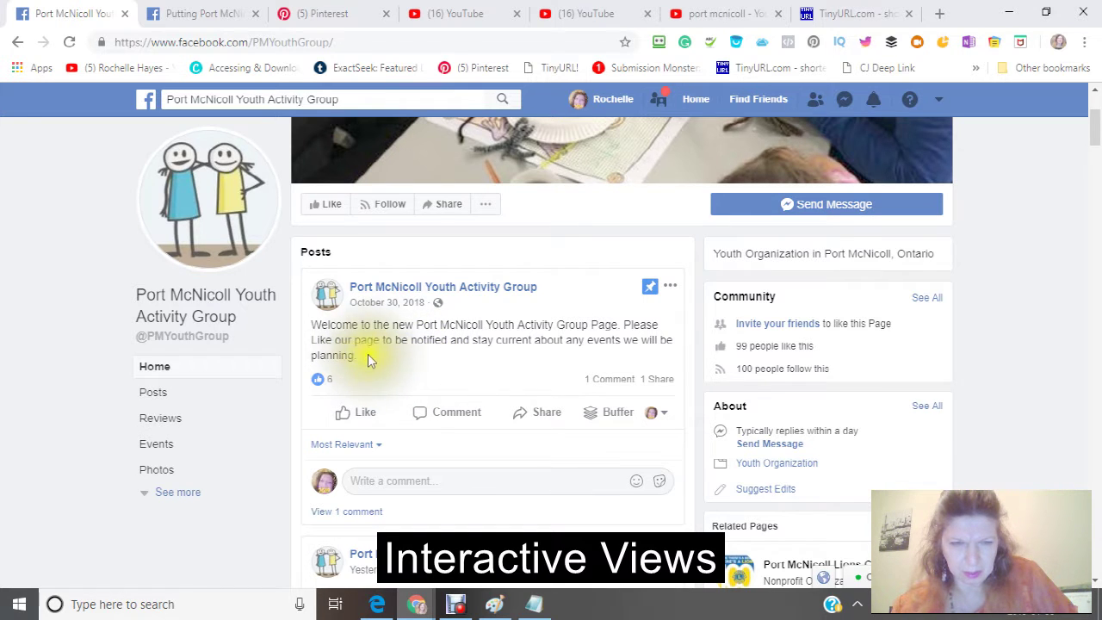
scroll(365, 362, "up", 2)
scroll(365, 361, "up", 1)
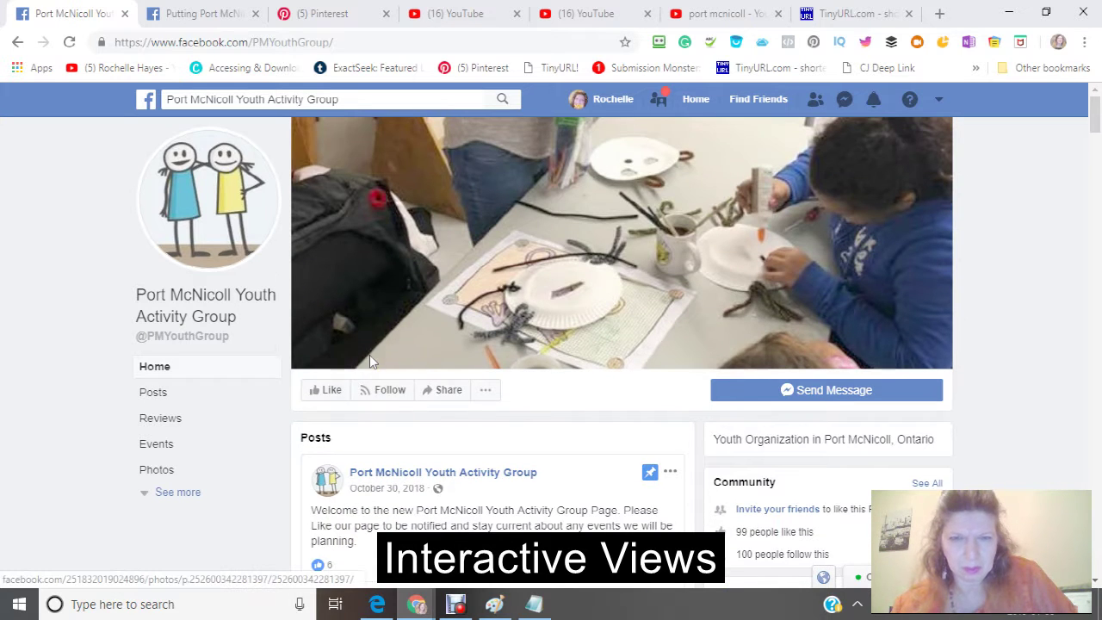
scroll(376, 354, "down", 5)
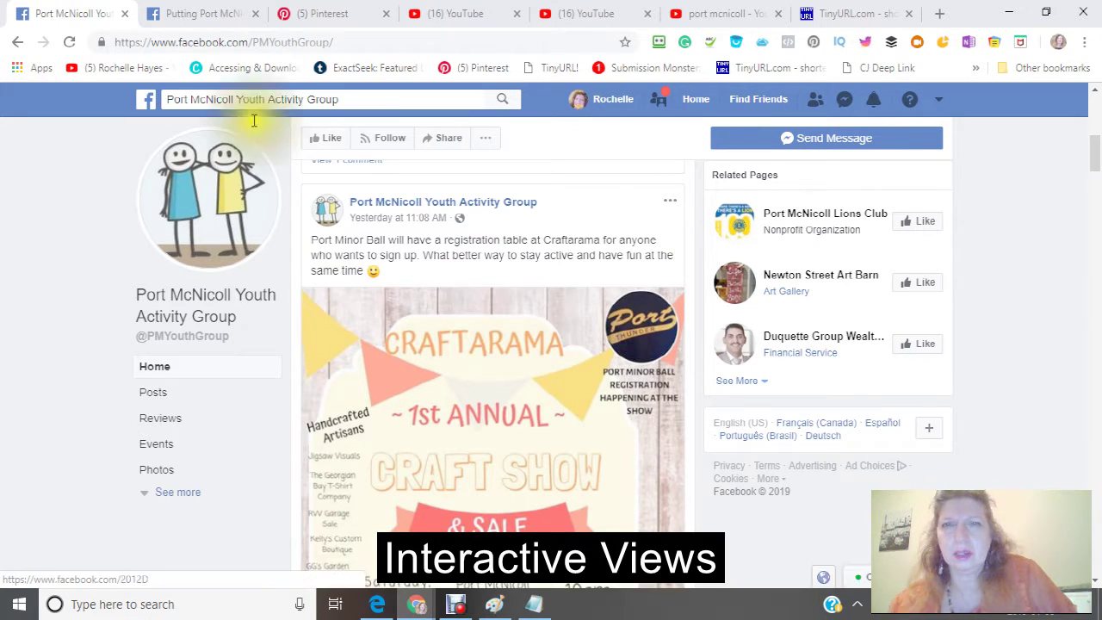
Switch to the Pinterest profile and look through its overview and boards for the Port McNicoll board
left_click(342, 15)
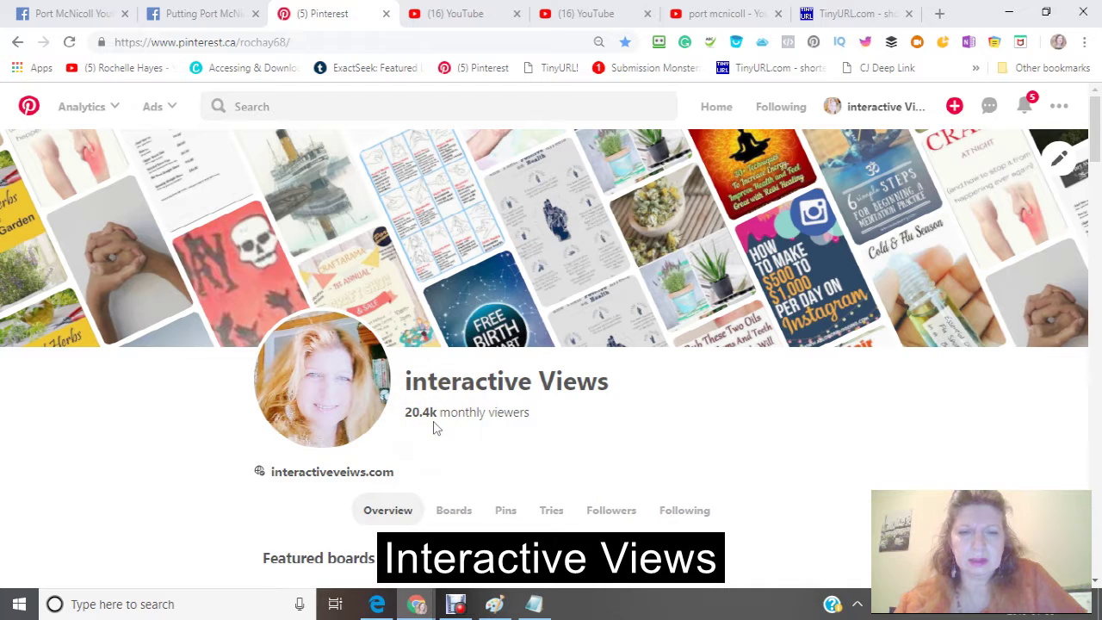
scroll(436, 428, "down", 1)
scroll(436, 428, "down", 4)
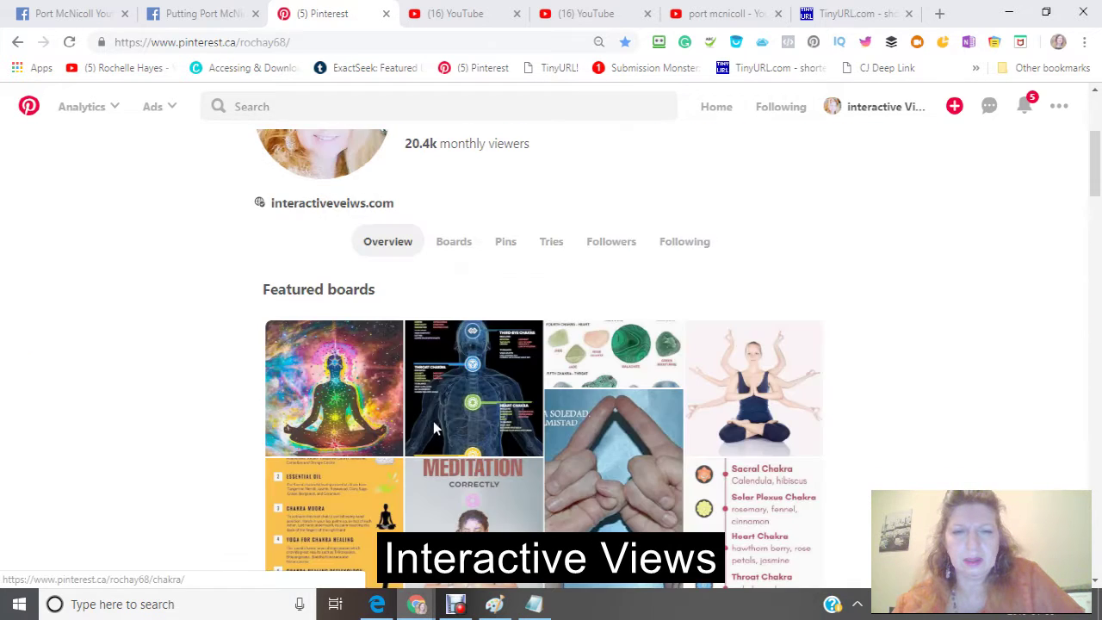
scroll(433, 421, "down", 2)
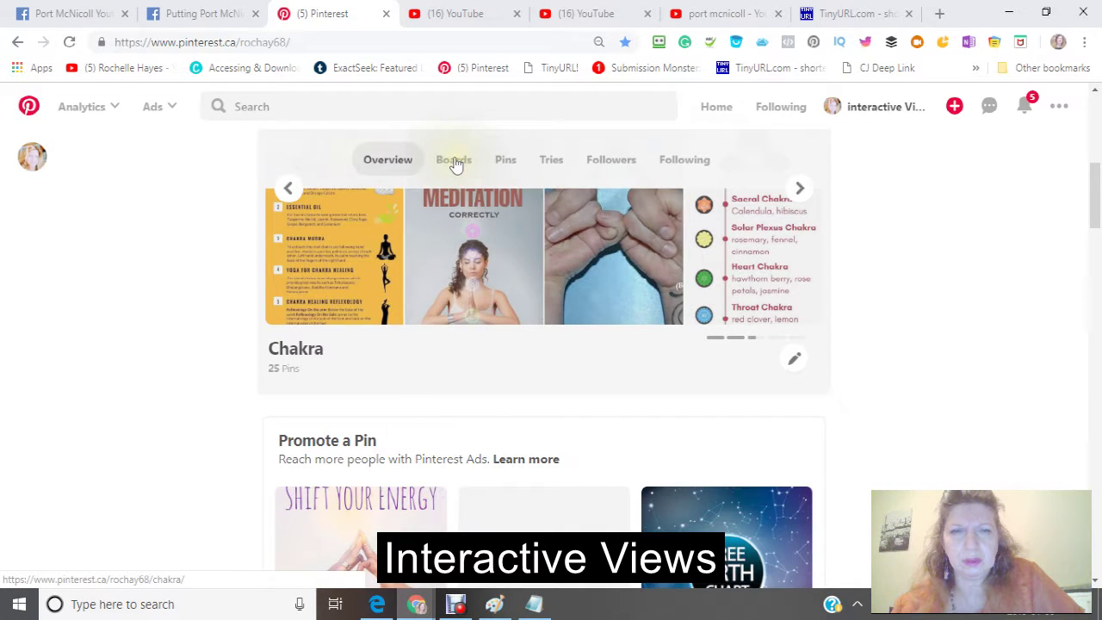
left_click(455, 164)
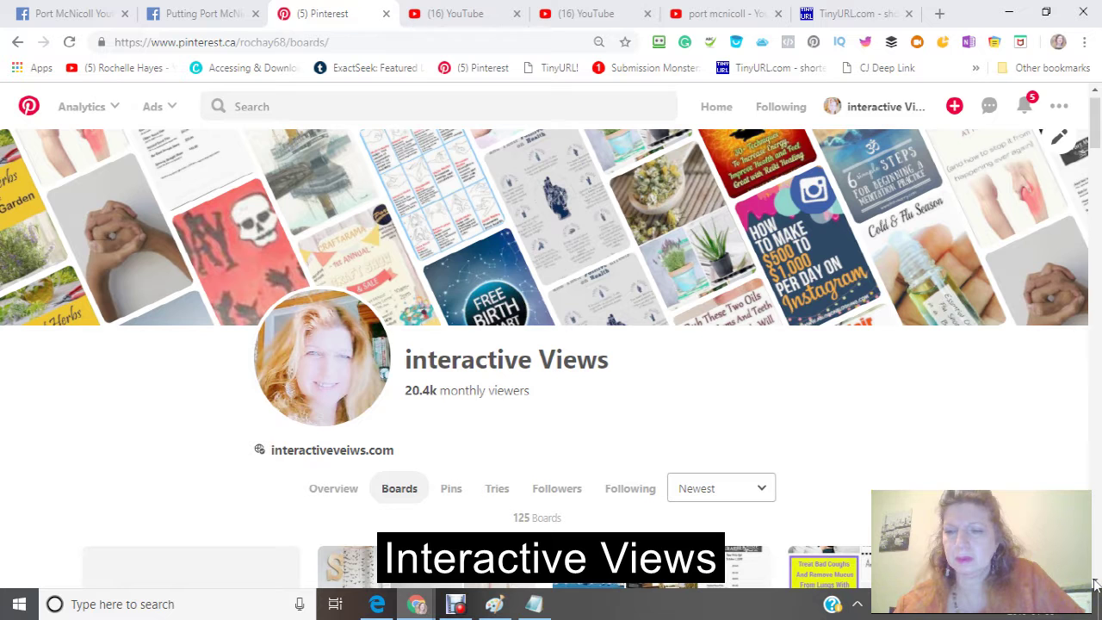
scroll(1095, 582, "down", 3)
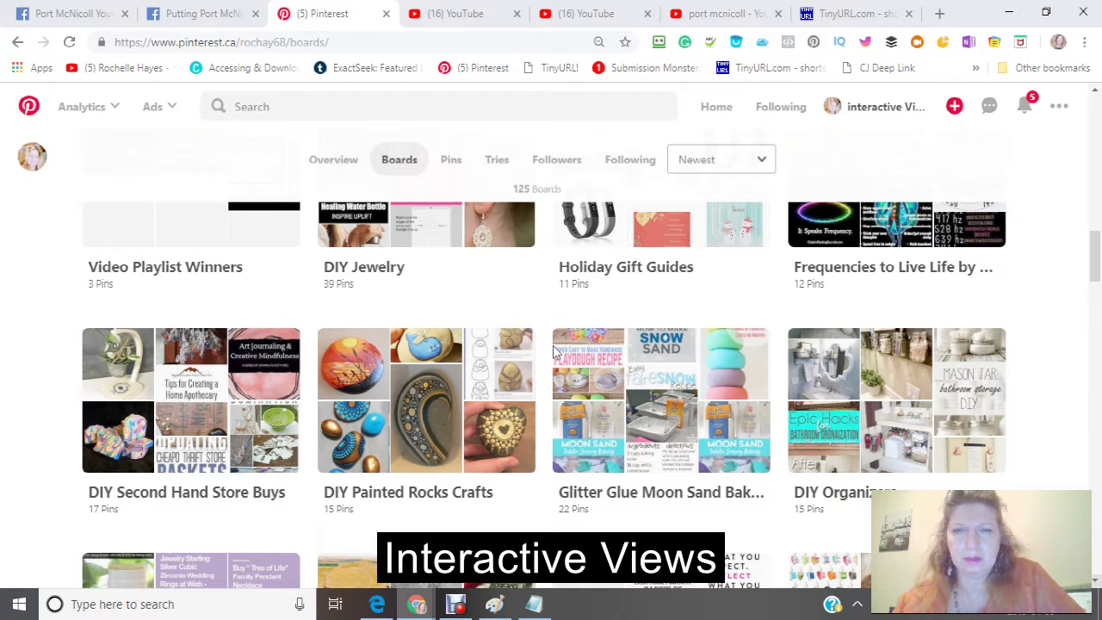
scroll(1096, 267, "down", 3)
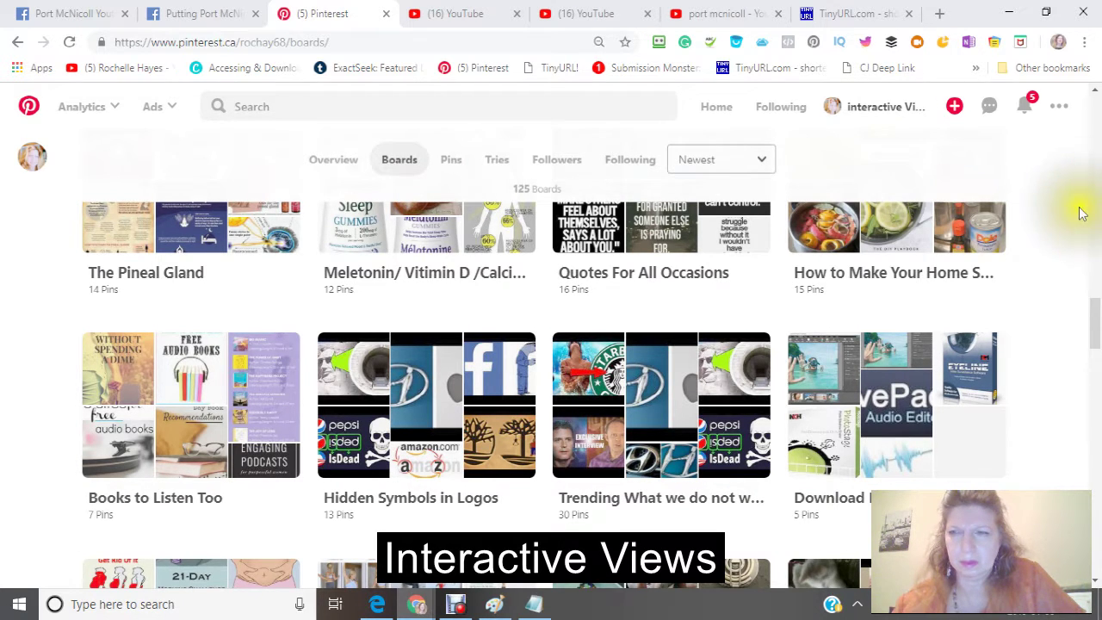
scroll(1090, 326, "up", 5)
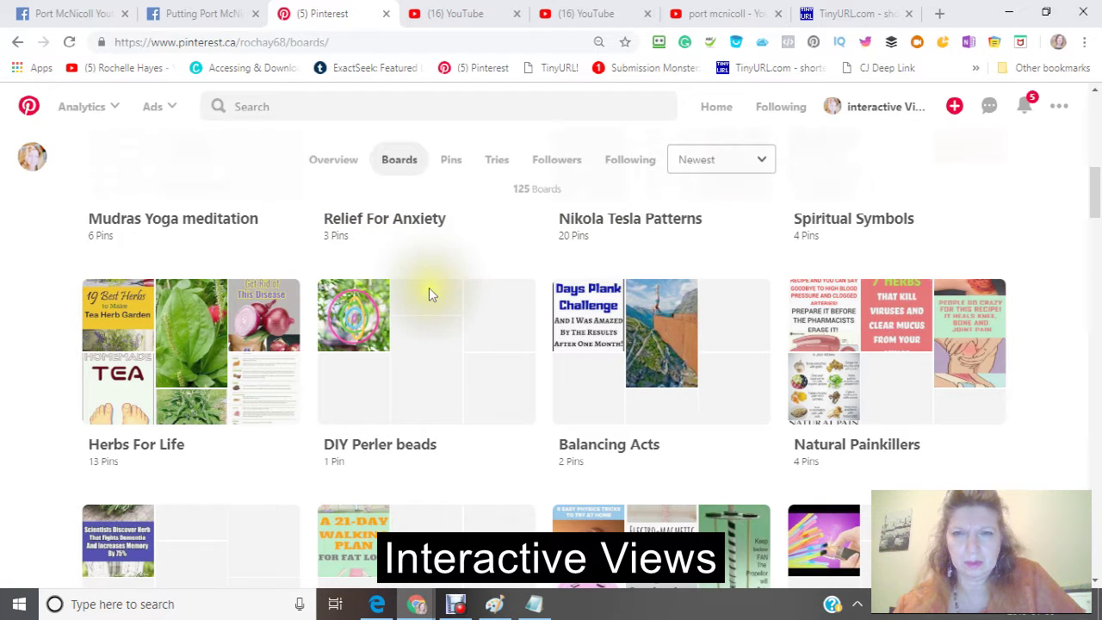
Check the sort options for the boards and open the Port McNicoll board
left_click(763, 161)
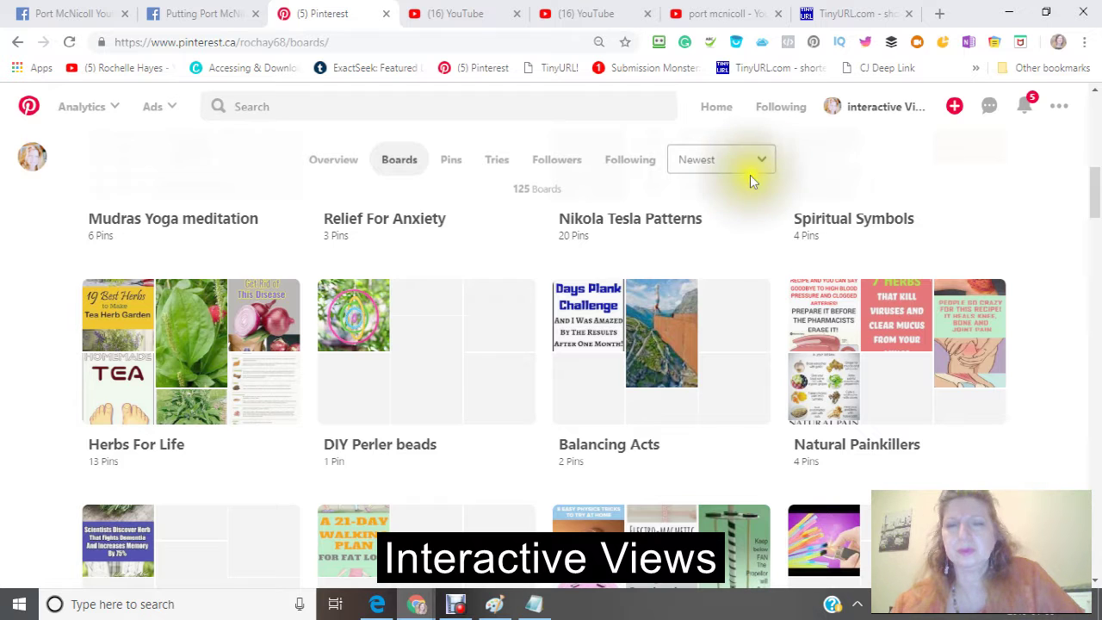
left_click(750, 176)
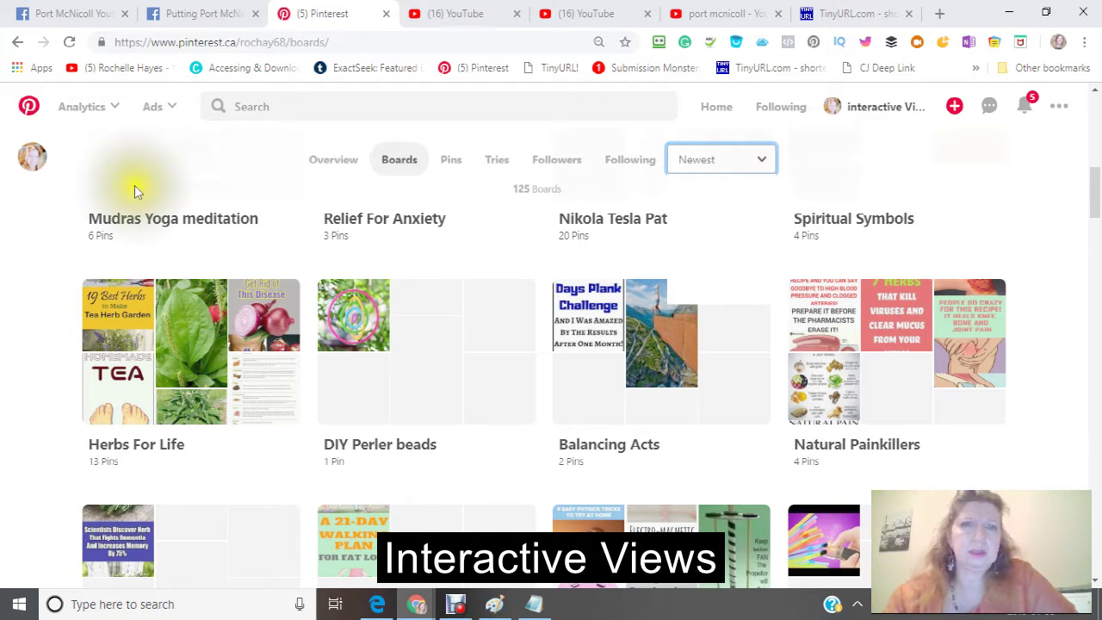
key("Down")
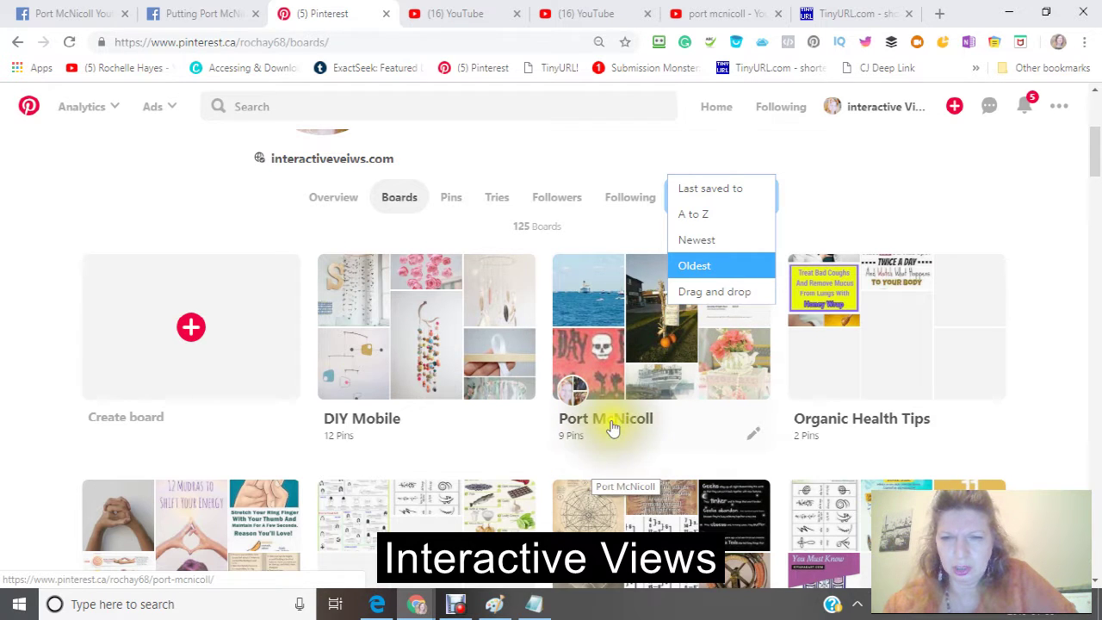
left_click(599, 301)
left_click(597, 302)
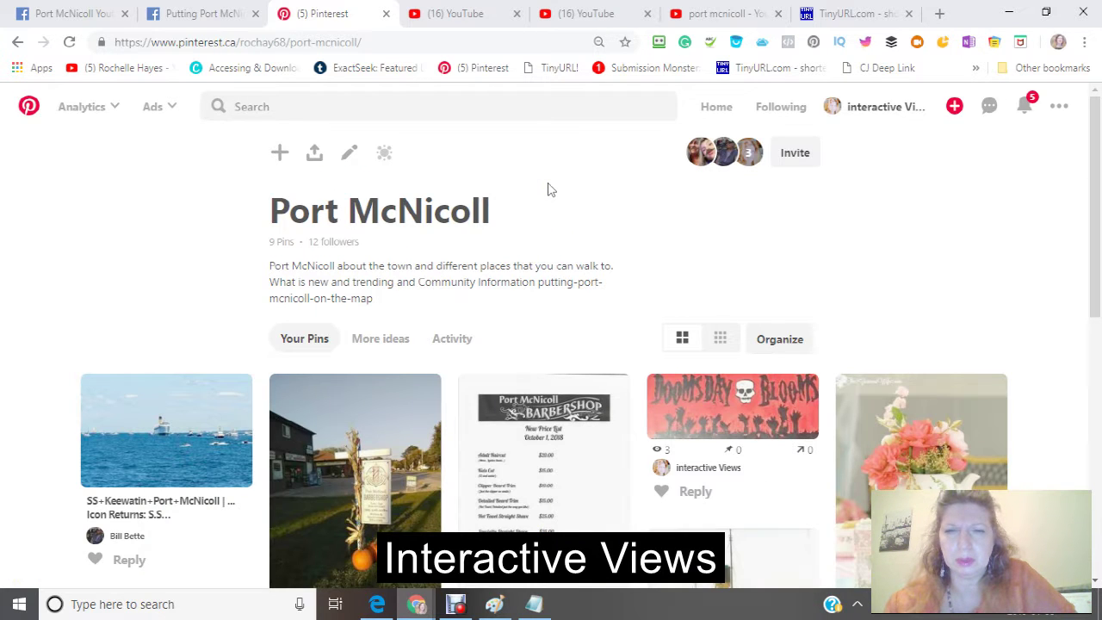
Look through the Port McNicoll board's pins and open the Craftarama craft show pin for editing
scroll(551, 189, "down", 4)
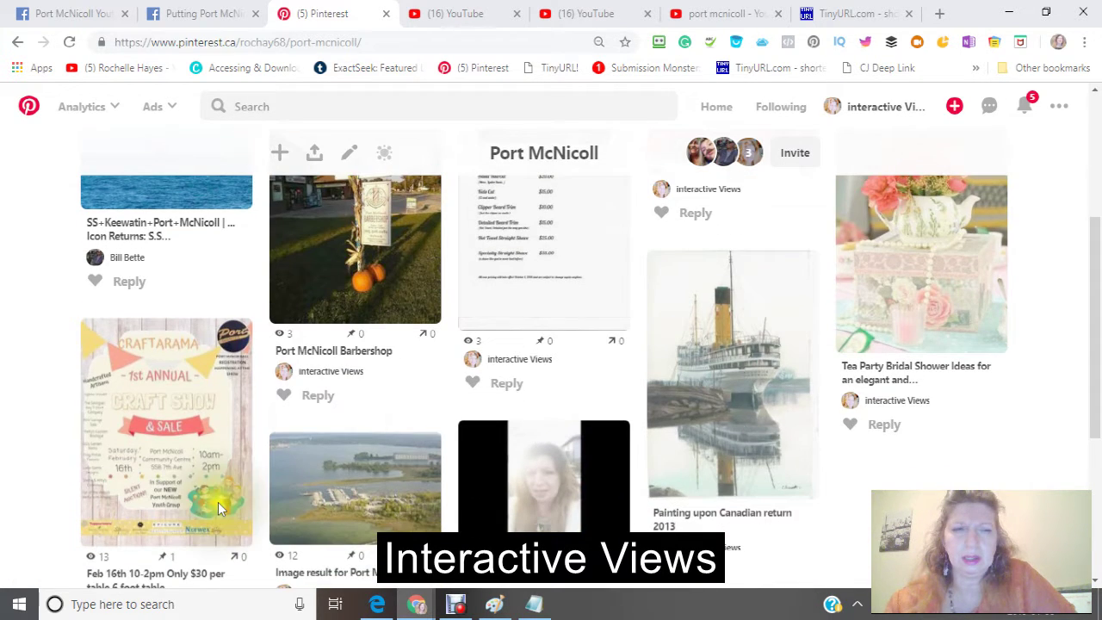
scroll(160, 388, "down", 3)
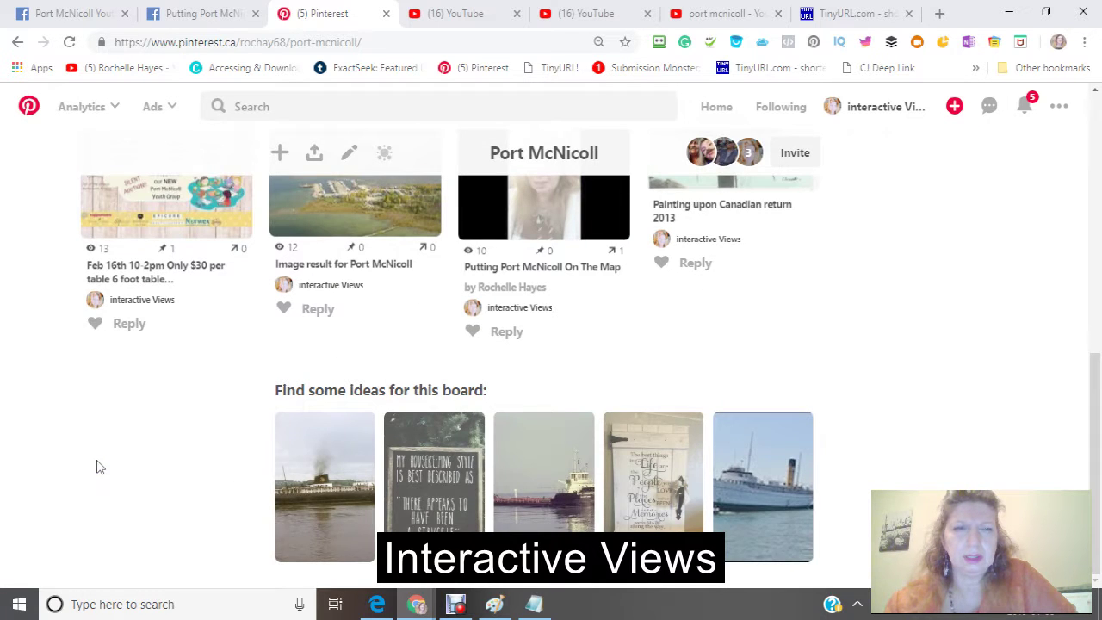
scroll(97, 467, "up", 6)
scroll(90, 474, "down", 3)
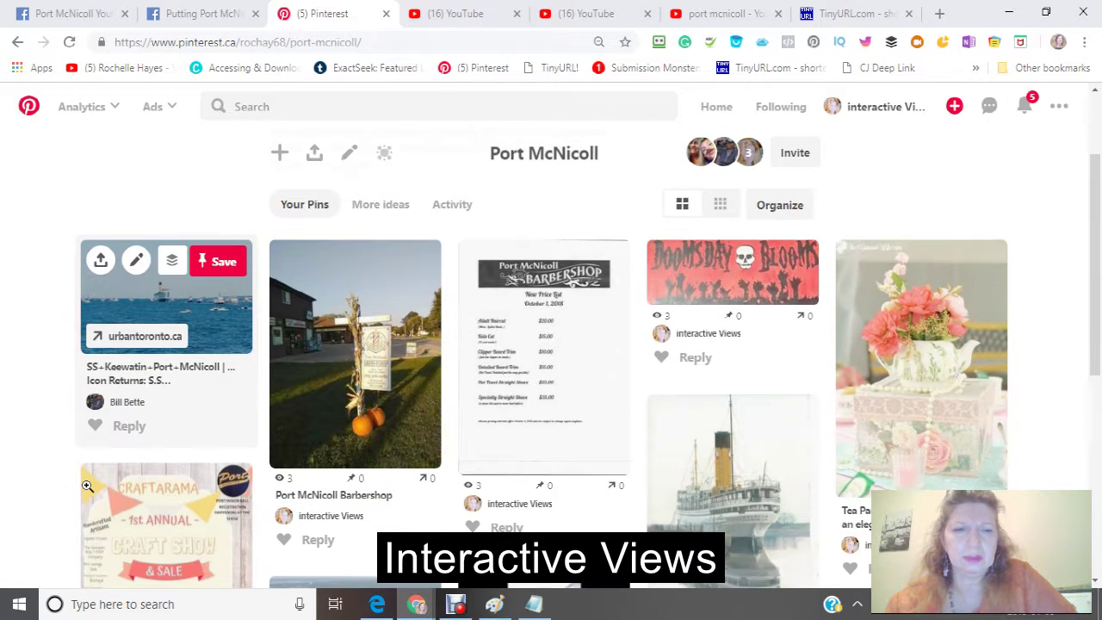
scroll(87, 486, "down", 1)
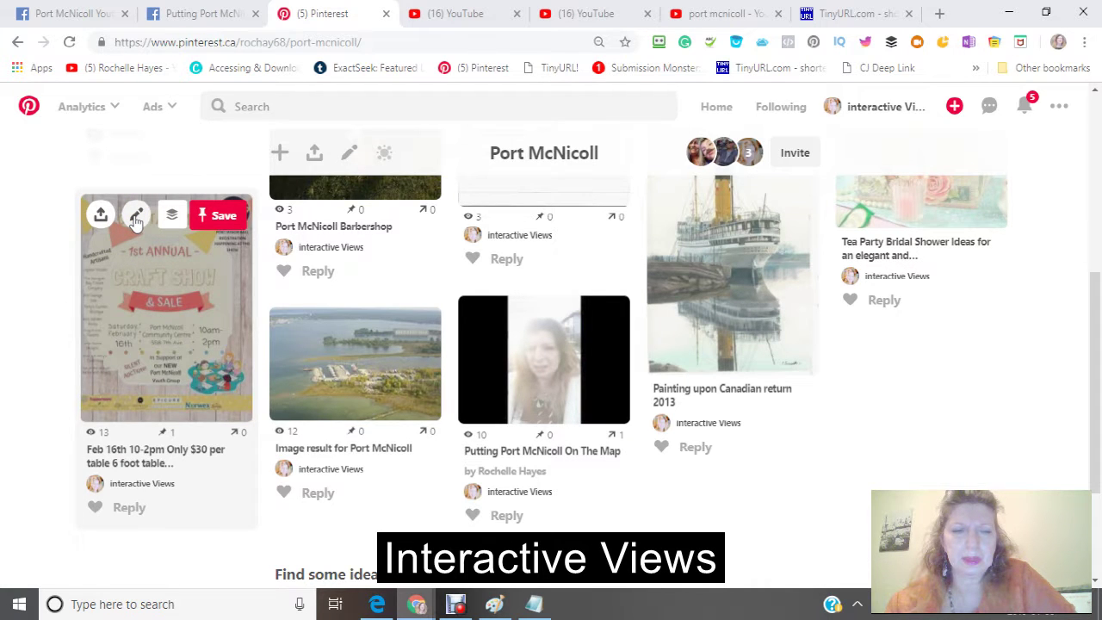
left_click(148, 285)
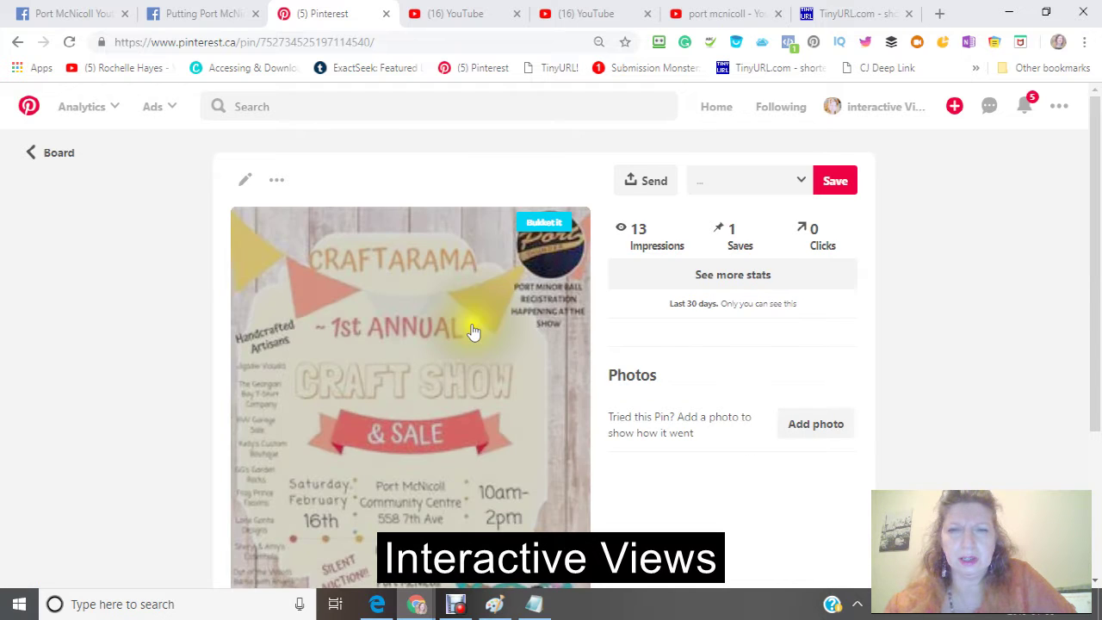
scroll(480, 323, "down", 10)
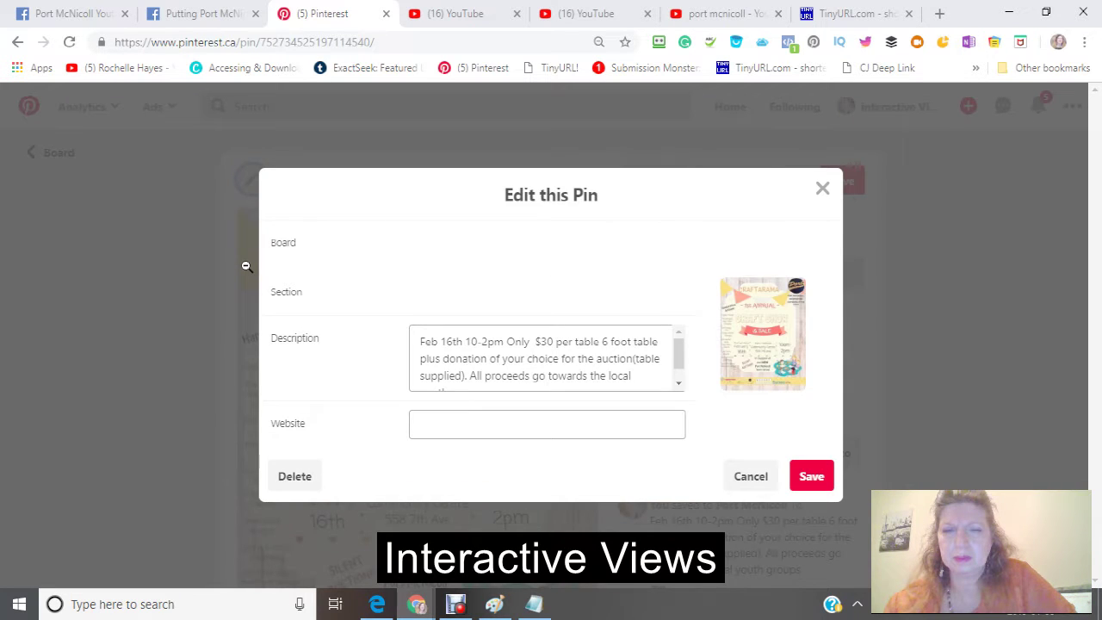
Copy the Craftarama pin's full description into the Notepad note between the Kraftarama introduction and the Youth Activity Group page URL
left_click(419, 346)
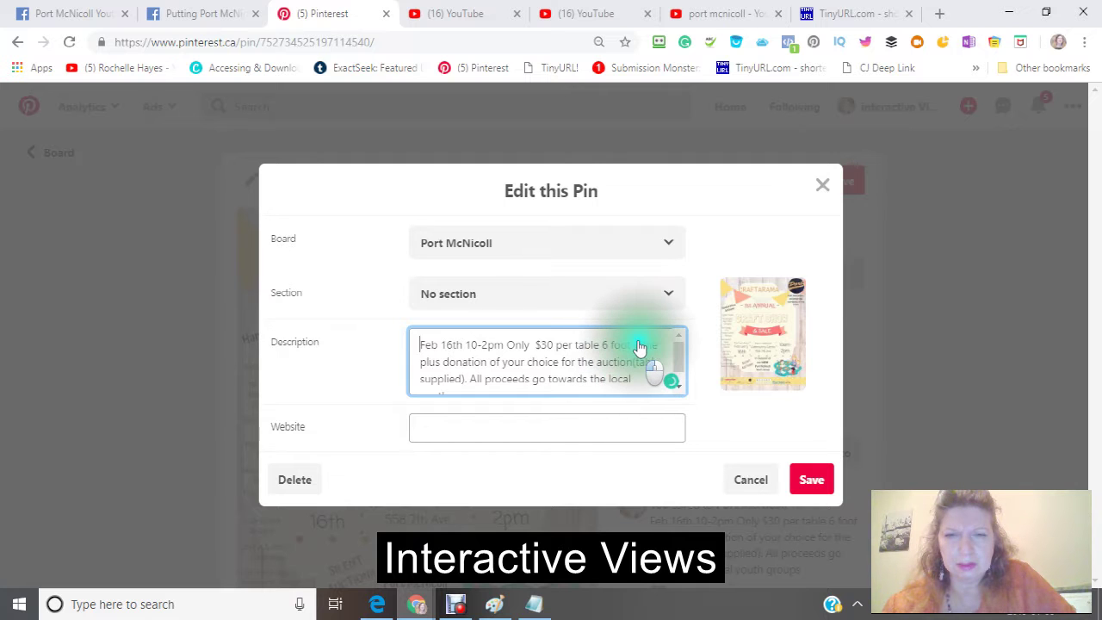
left_click_drag(639, 346, 622, 386)
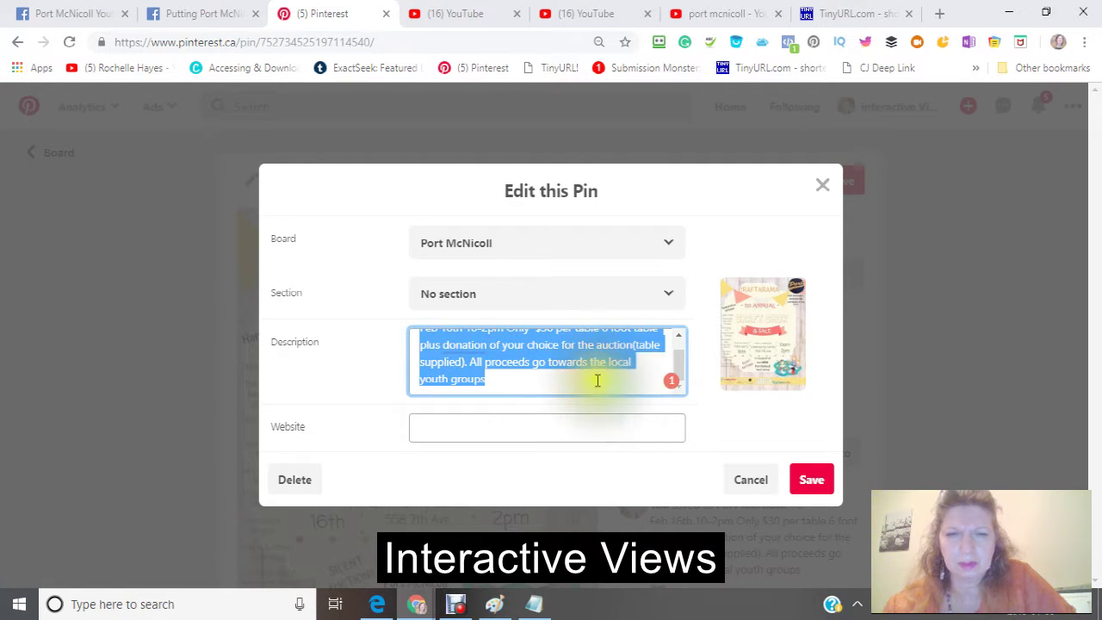
right_click(466, 345)
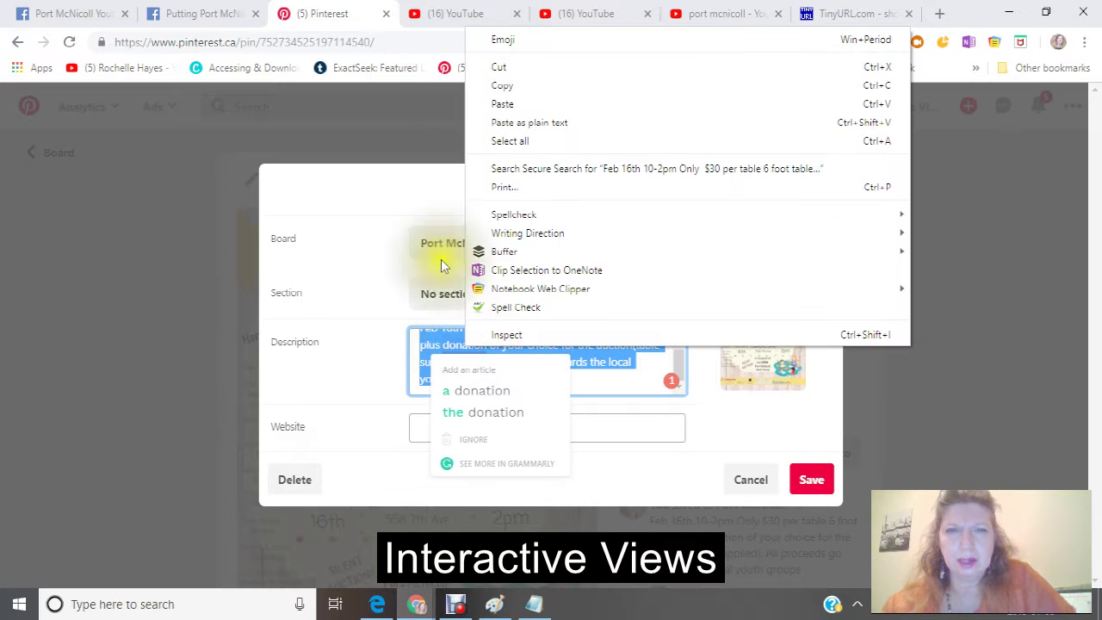
left_click(503, 86)
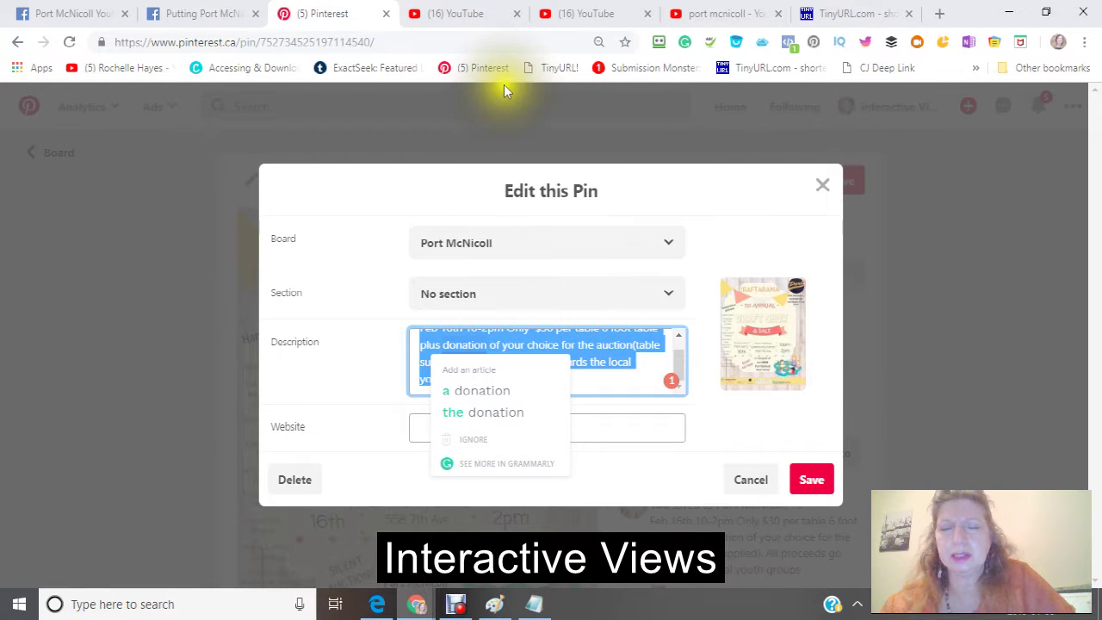
left_click(594, 19)
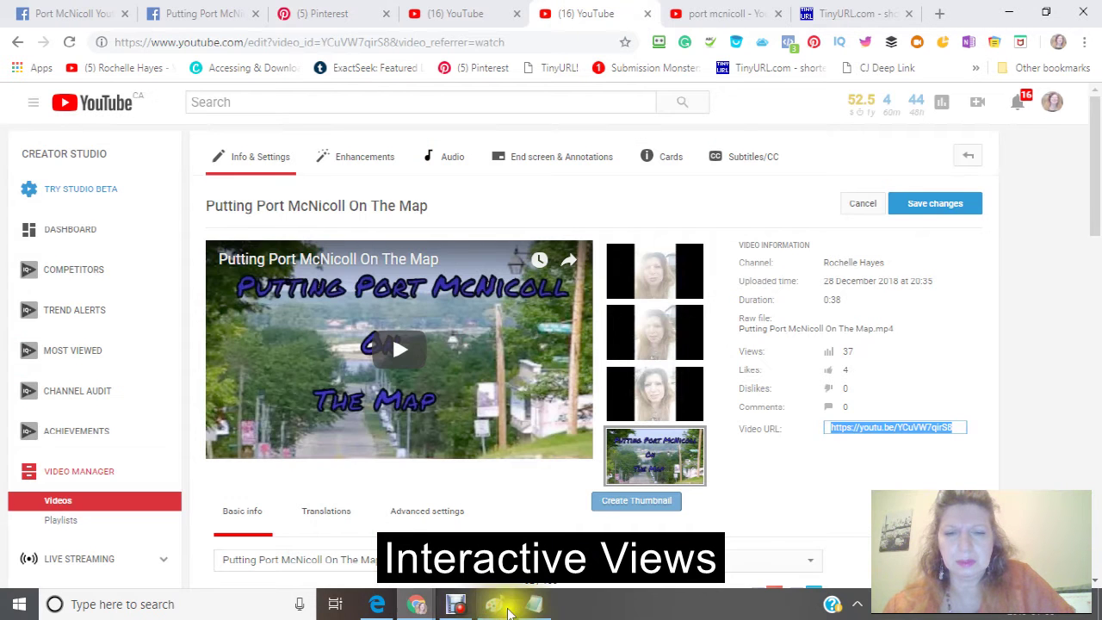
left_click(535, 605)
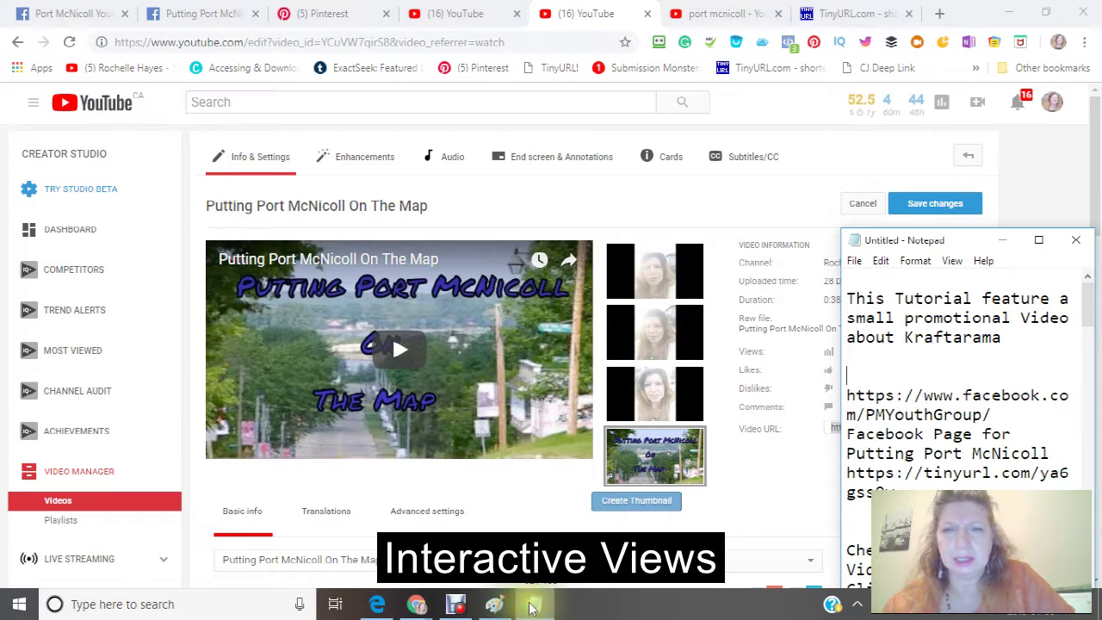
right_click(855, 362)
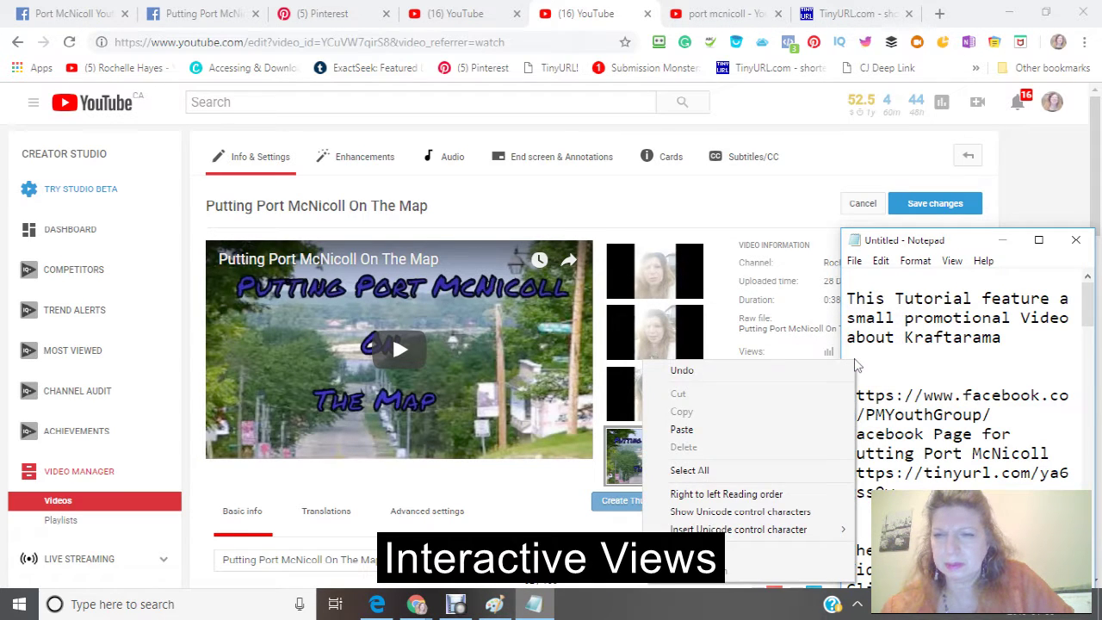
left_click(724, 428)
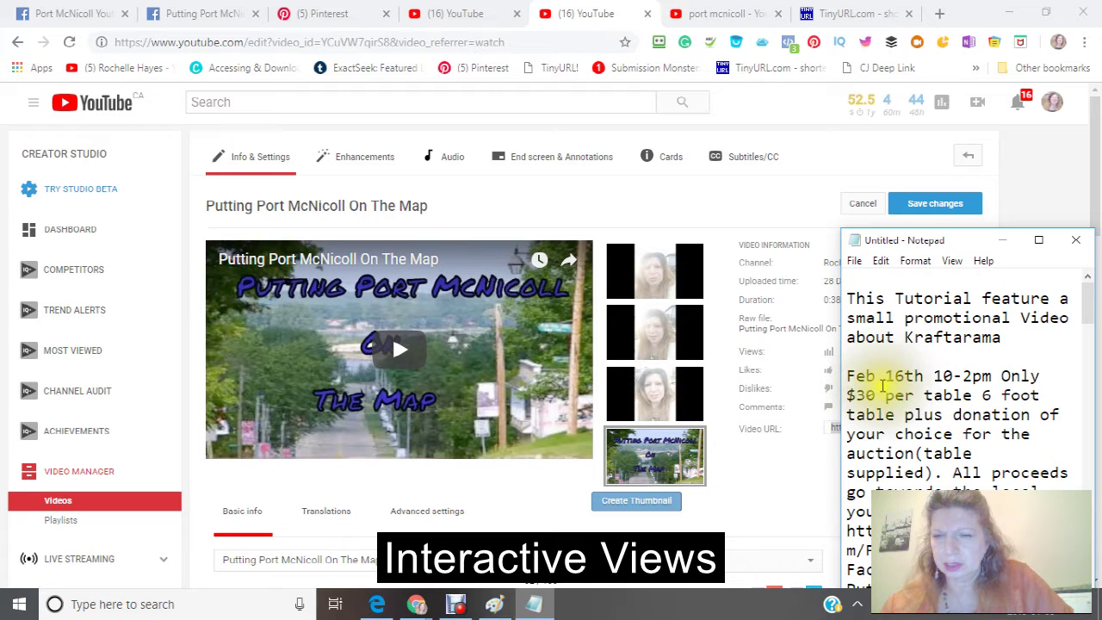
Check the pasted event text, then move the Notepad window clear of the webcam area and widen it for longer lines
scroll(883, 385, "down", 2)
scroll(883, 385, "up", 2)
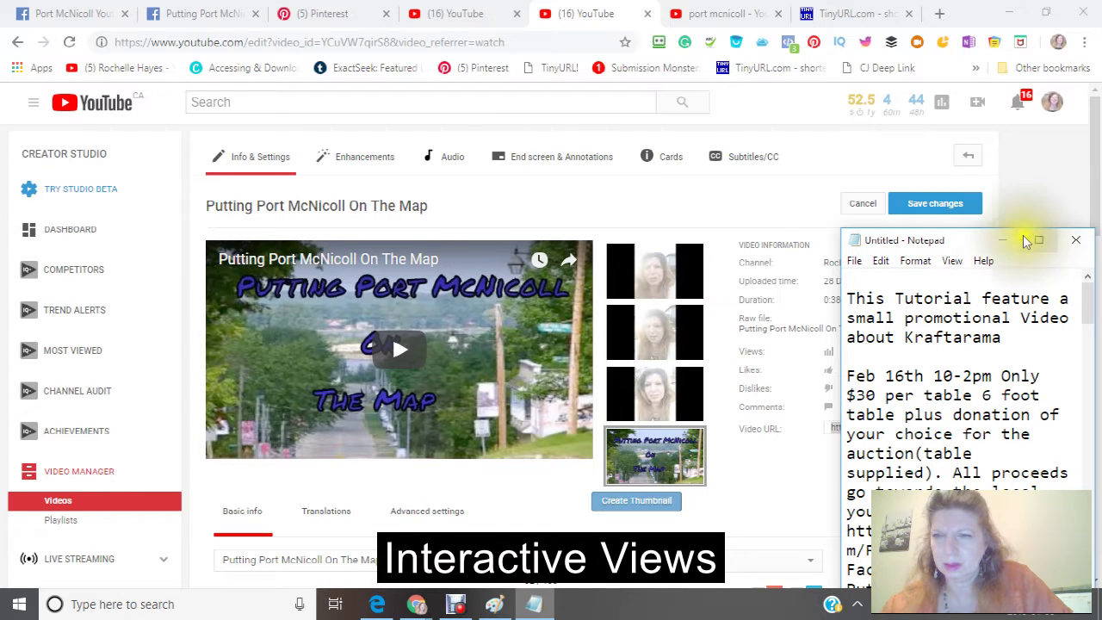
left_click_drag(1025, 242, 609, 36)
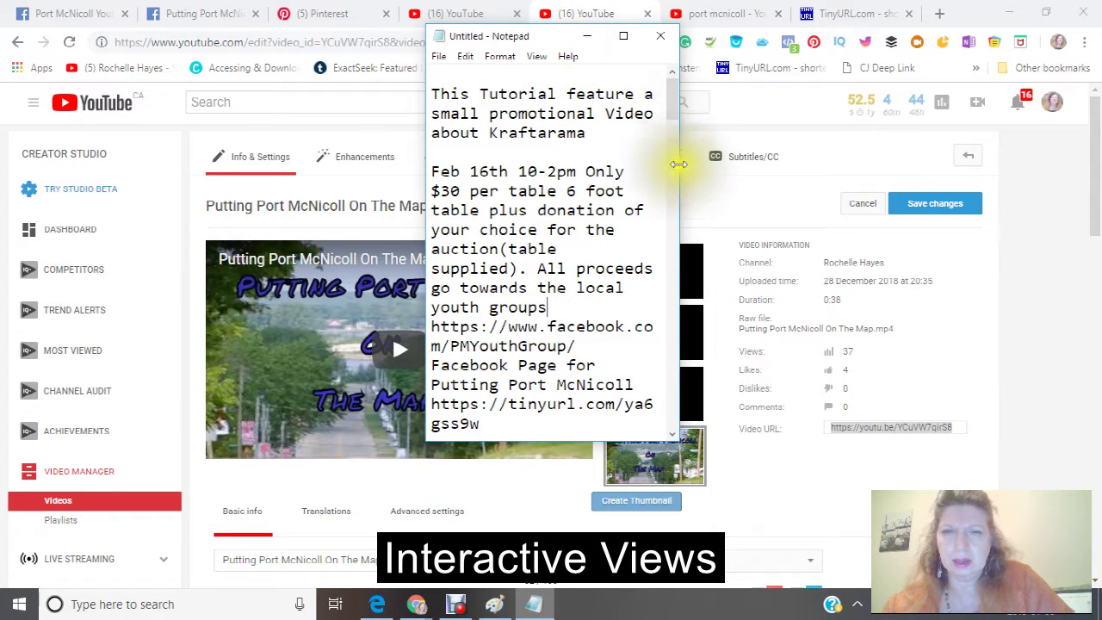
left_click_drag(679, 164, 1040, 194)
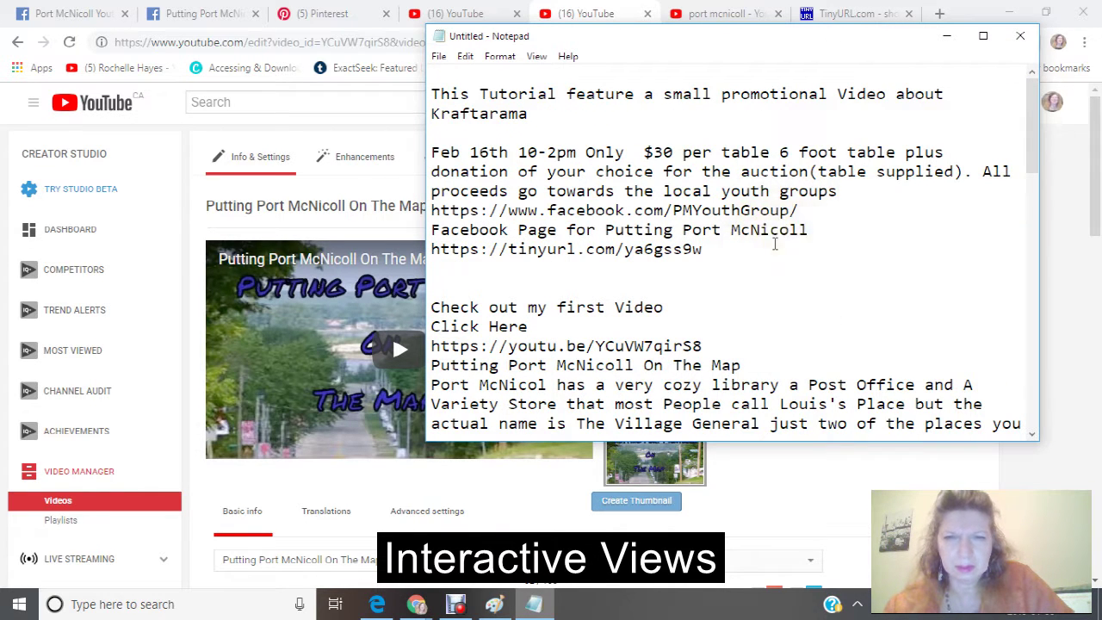
Add the line "For More Information" between the event description and the Youth Activity Group page URL
left_click(844, 191)
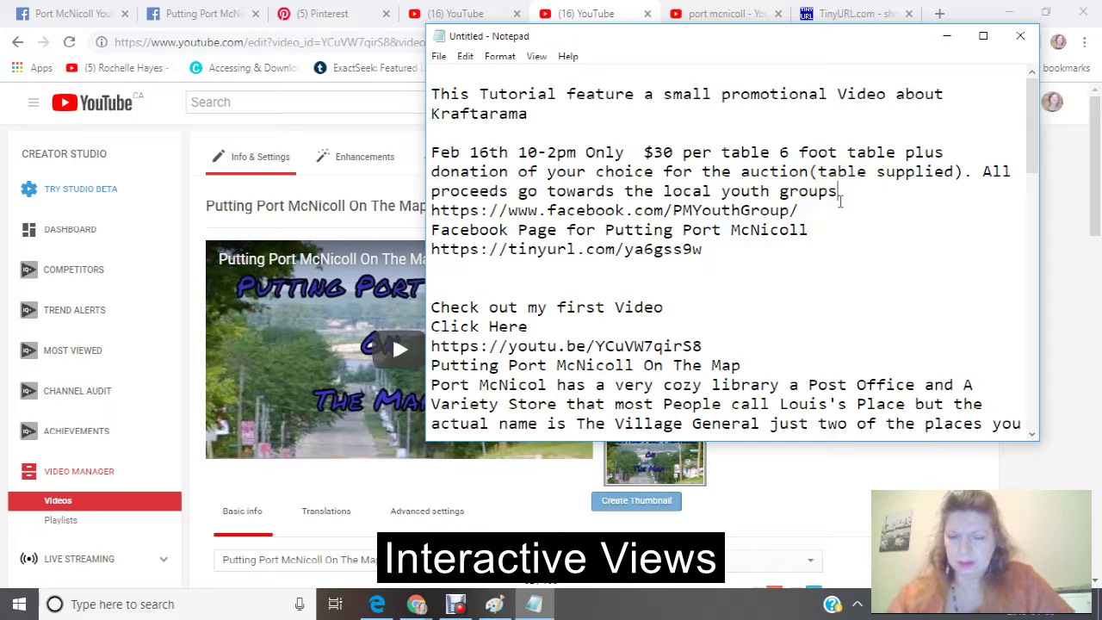
key("Return")
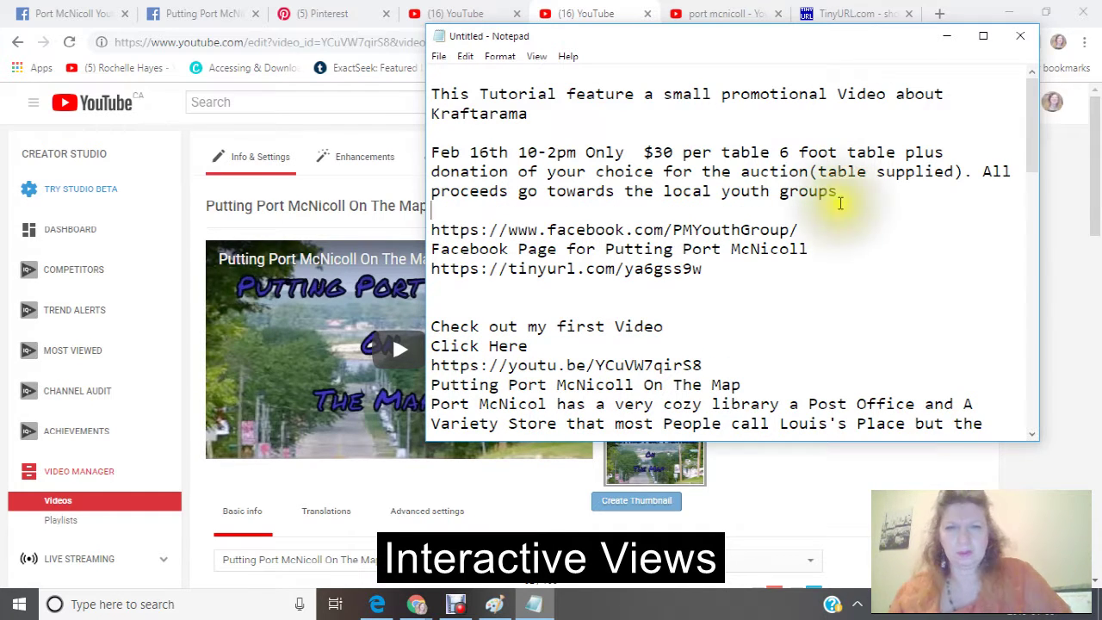
left_click(840, 198)
key("BackSpace")
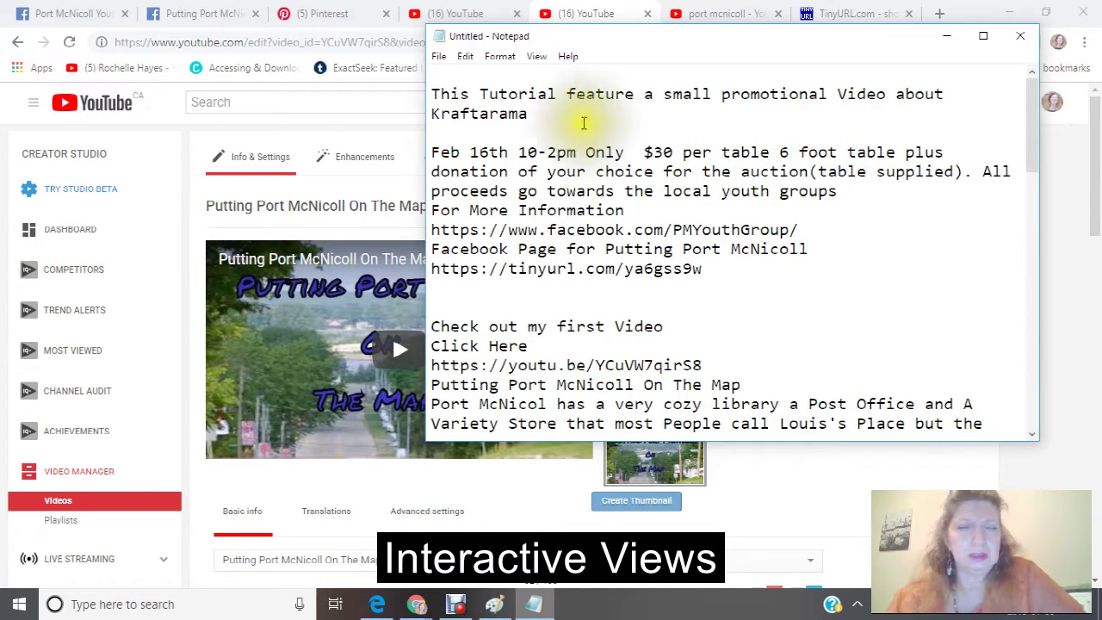
Review the reworked Notepad text and the existing description of "Putting Port McNicoll On The Map" on the YouTube edit page
scroll(537, 161, "down", 3)
scroll(538, 161, "down", 5)
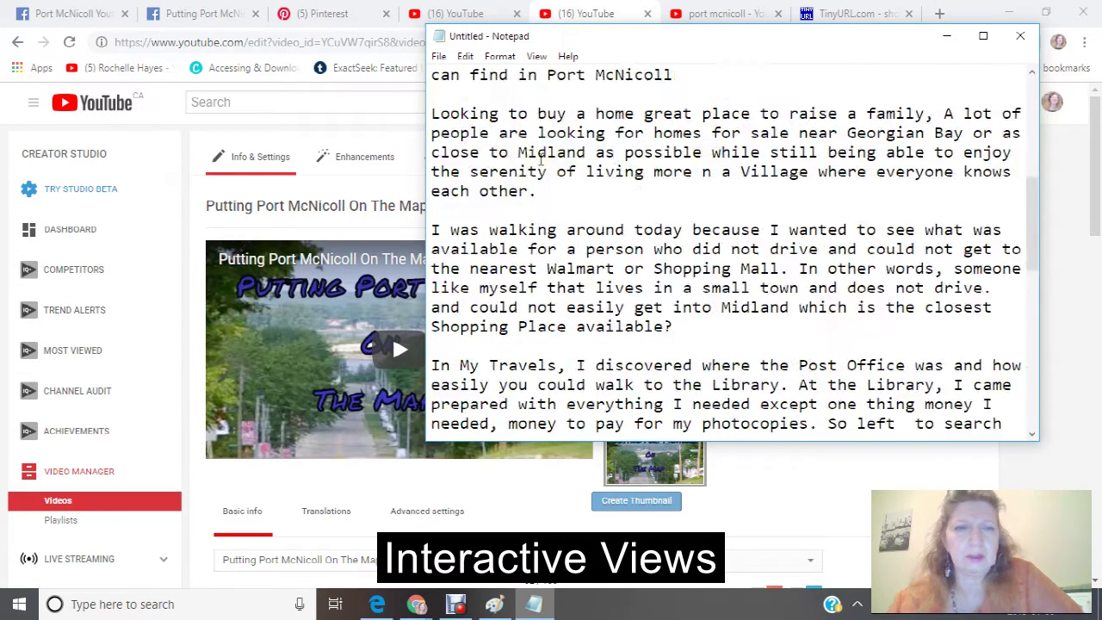
scroll(541, 161, "up", 2)
scroll(541, 161, "up", 7)
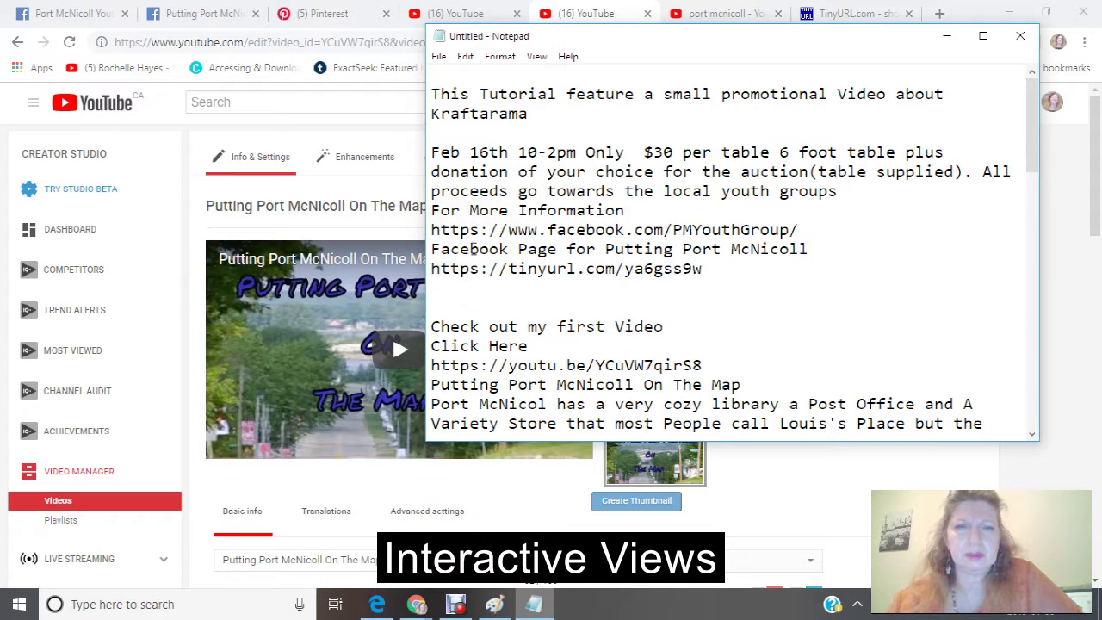
scroll(461, 248, "down", 2)
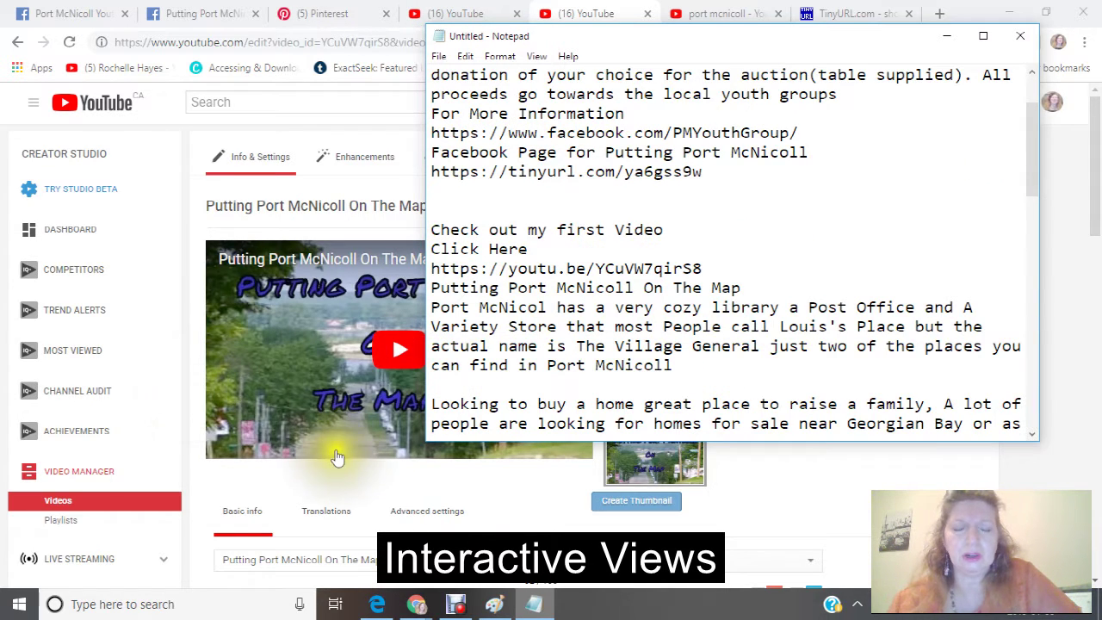
scroll(327, 456, "down", 2)
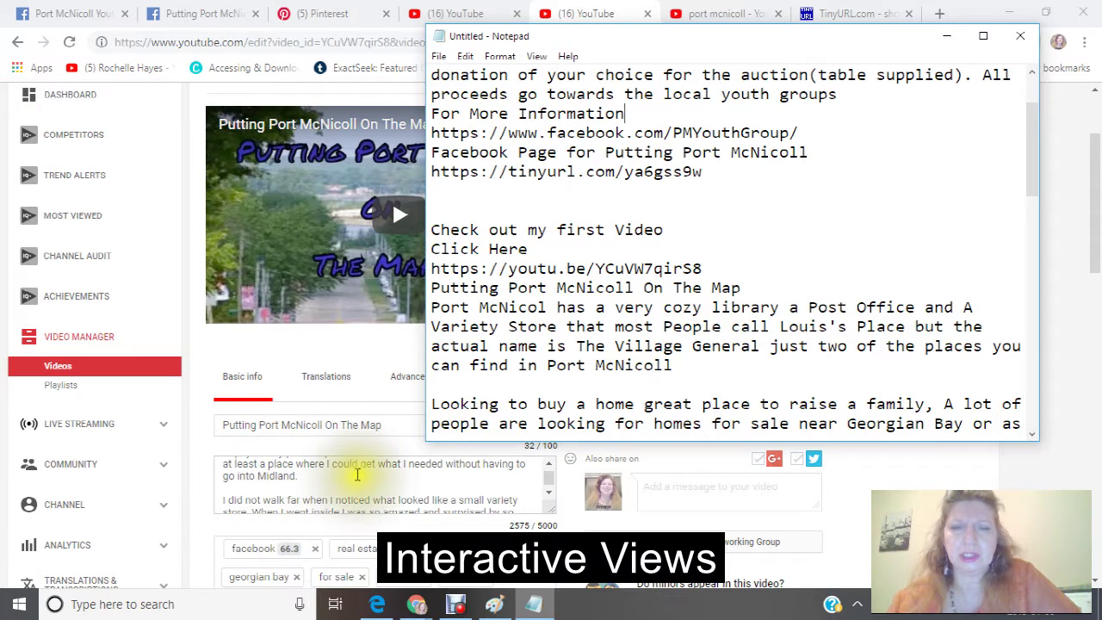
Examine the rest of the first video's existing description, its tags and the vidIQ SEO score and checklist
scroll(332, 495, "down", 5)
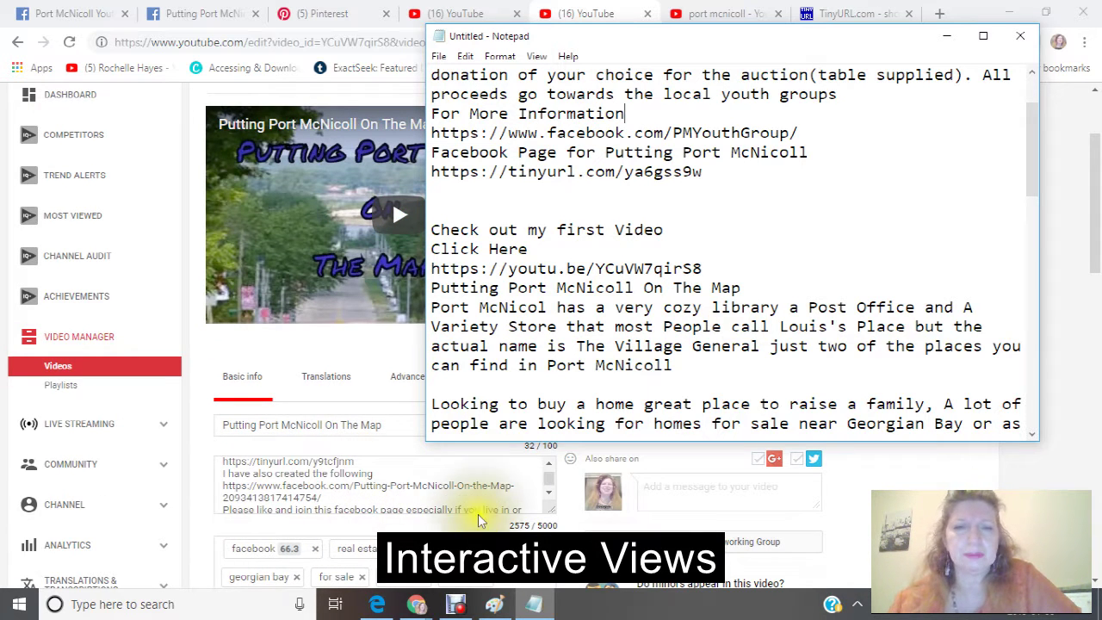
scroll(775, 538, "down", 1)
scroll(775, 538, "down", 2)
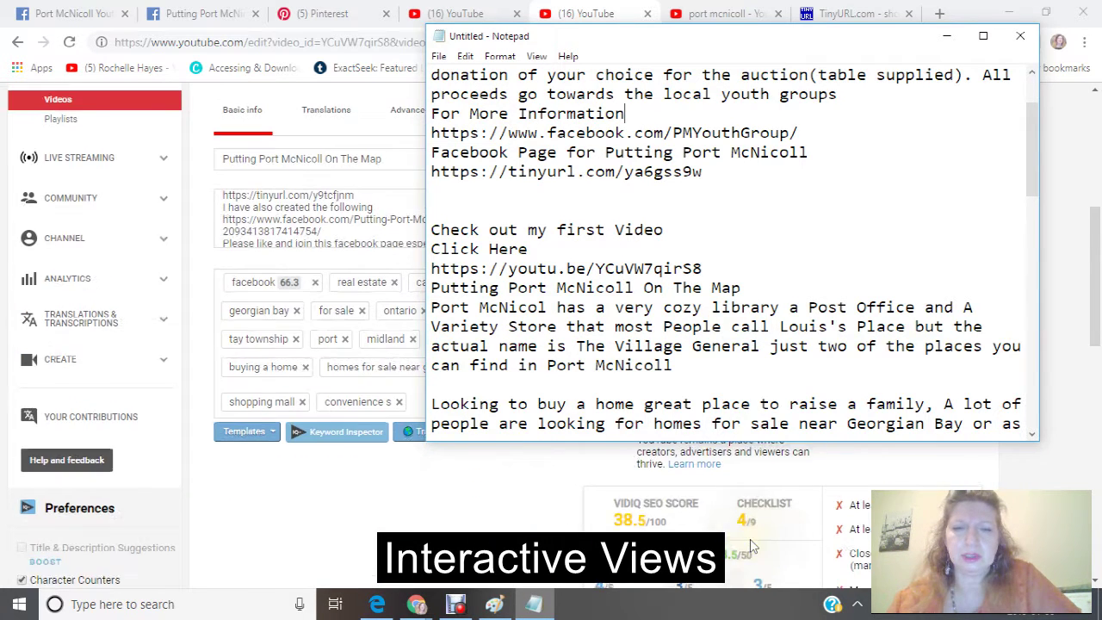
scroll(766, 543, "up", 2)
scroll(753, 547, "down", 1)
scroll(754, 547, "down", 3)
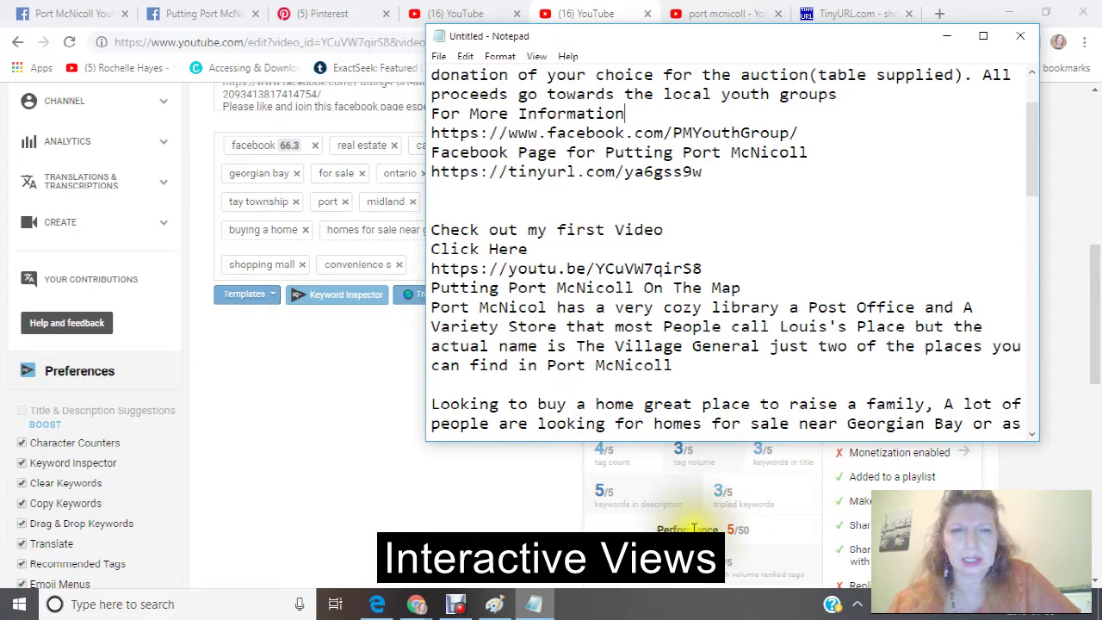
scroll(431, 495, "up", 5)
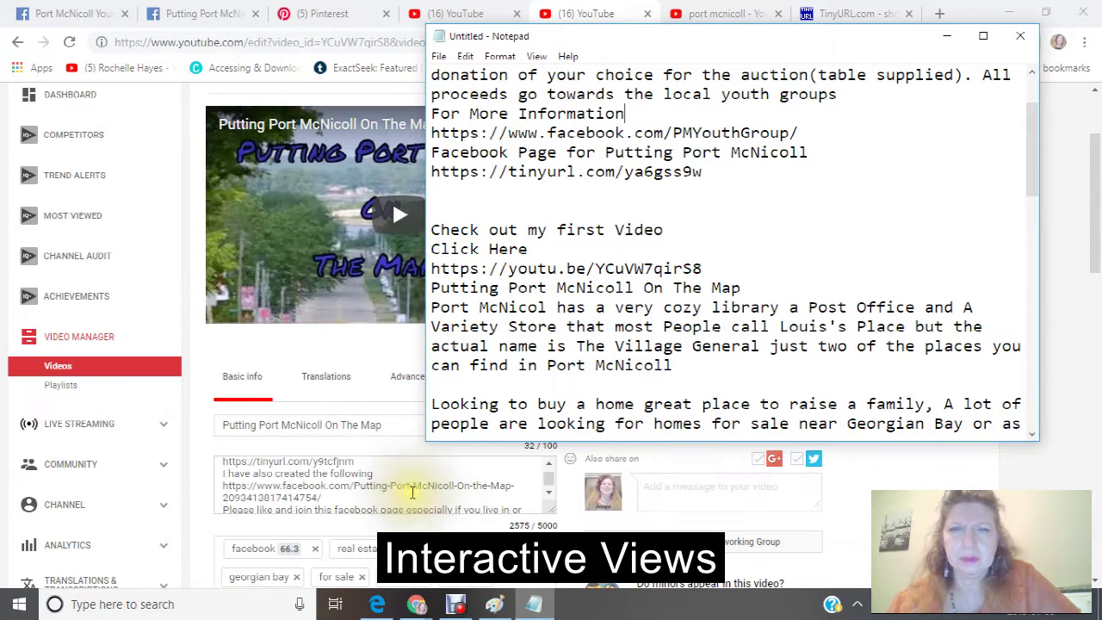
scroll(413, 492, "up", 2)
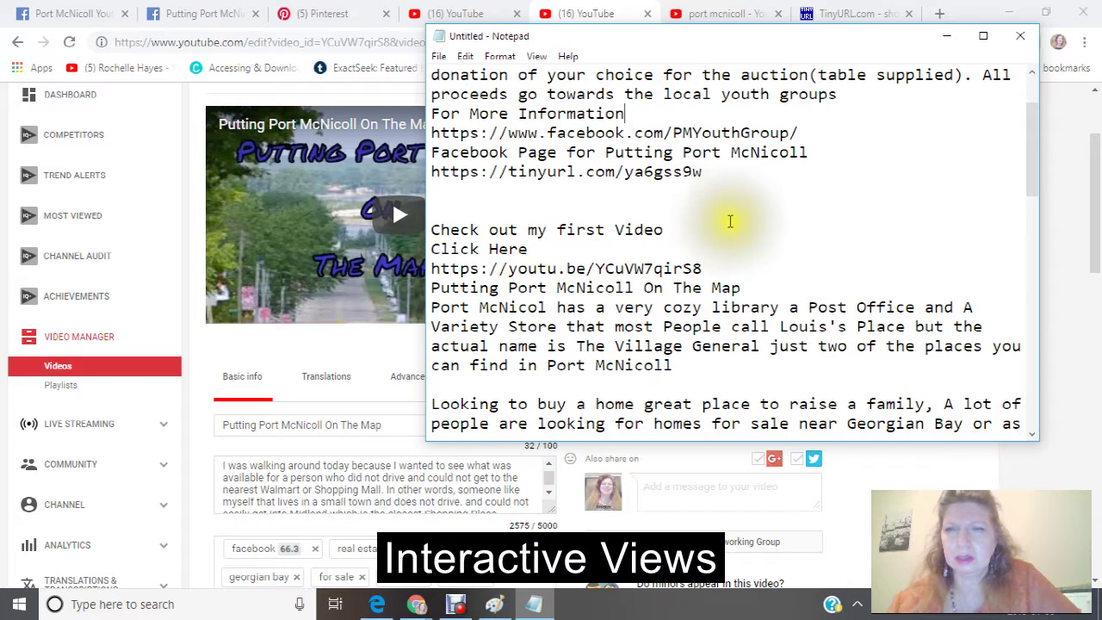
Correct "feature" to "features" in the opening Kraftarama sentence of the Notepad text
scroll(635, 234, "up", 2)
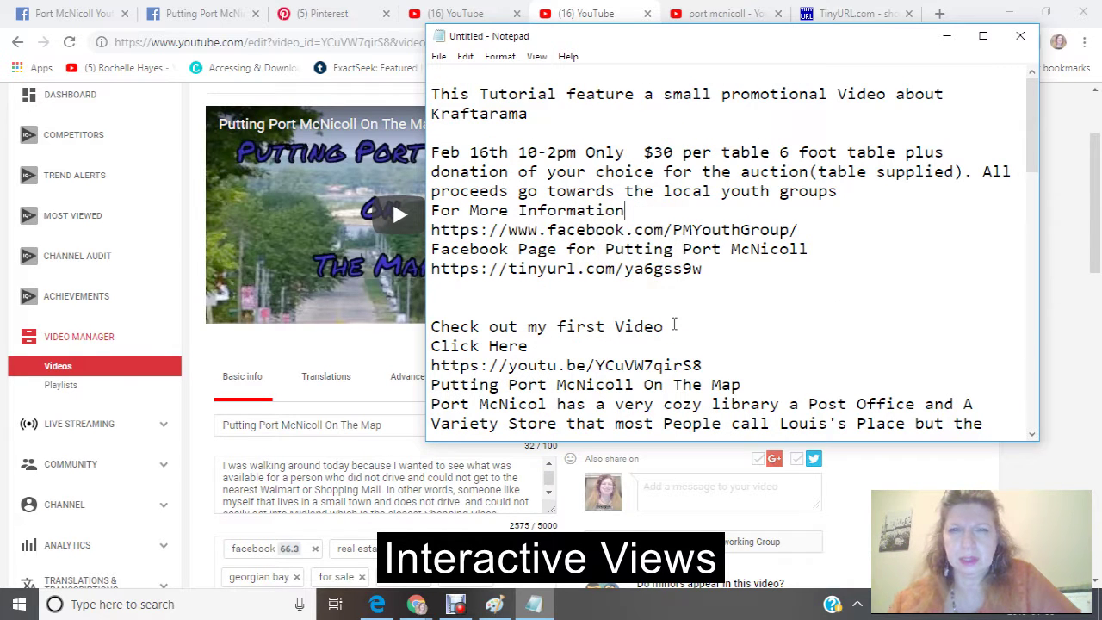
left_click(635, 94)
type("s")
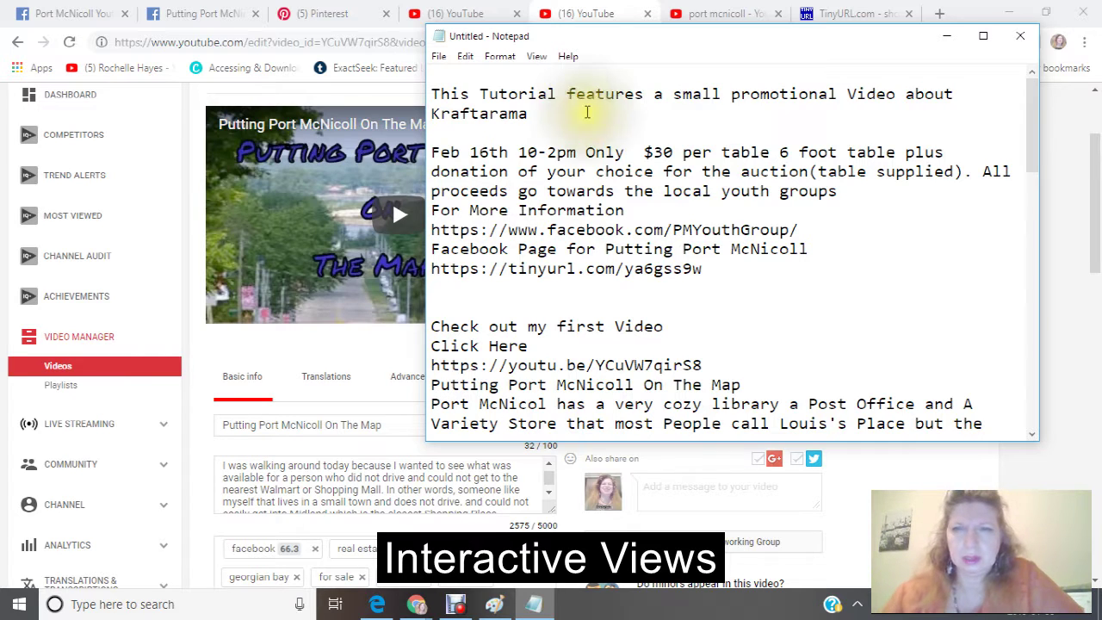
Add the lines "In Support of The New Youth Group" and "on" between the Kraftarama introduction and the event date
left_click(545, 127)
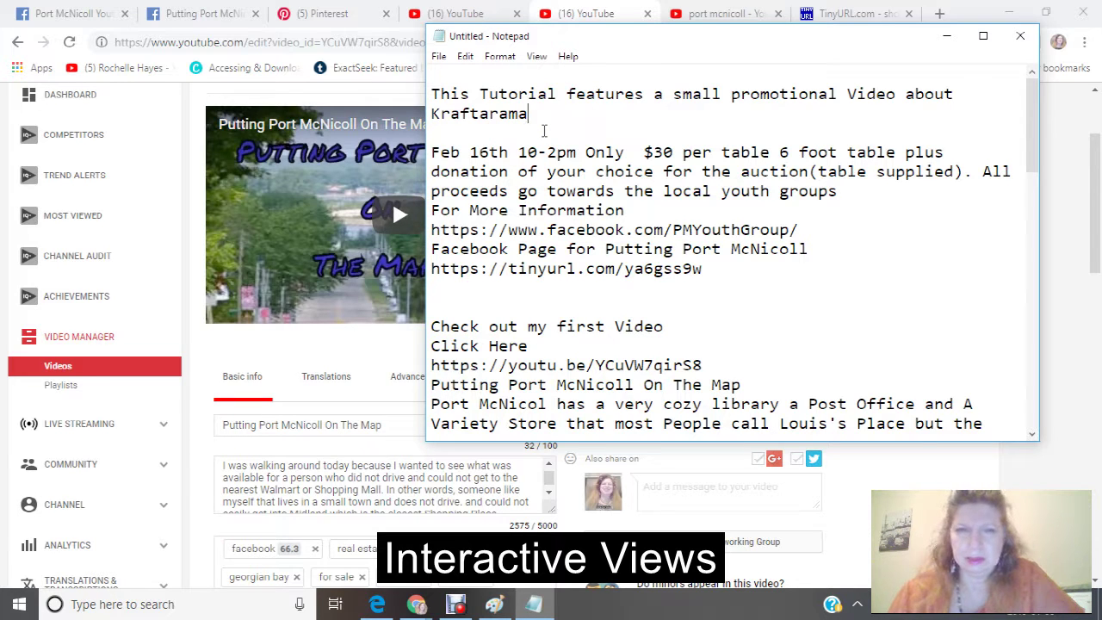
key("Return")
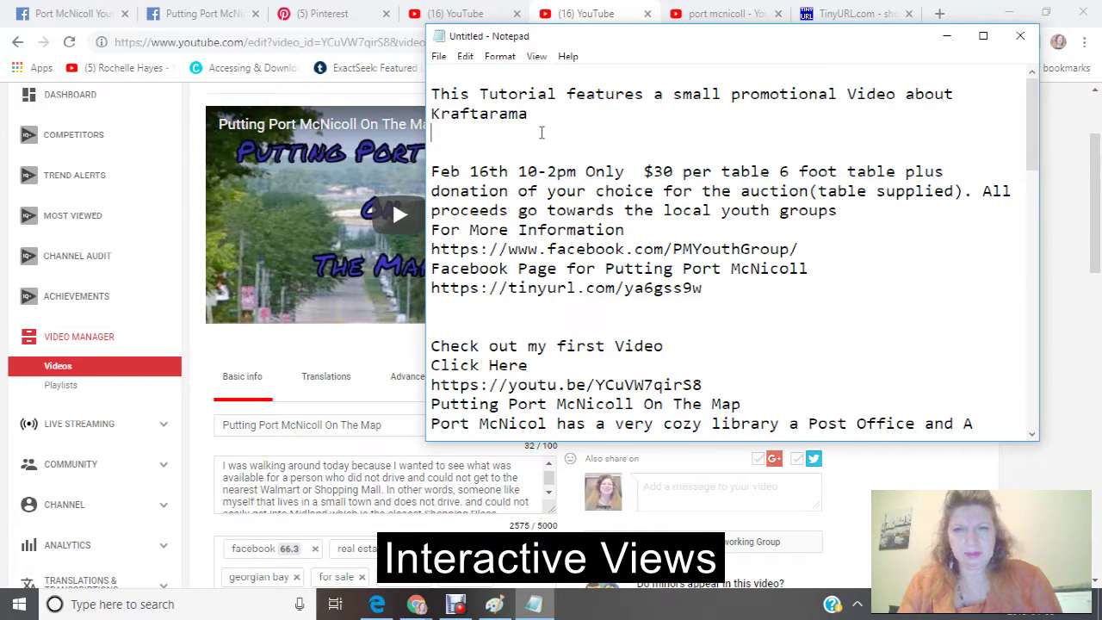
type("N Support of")
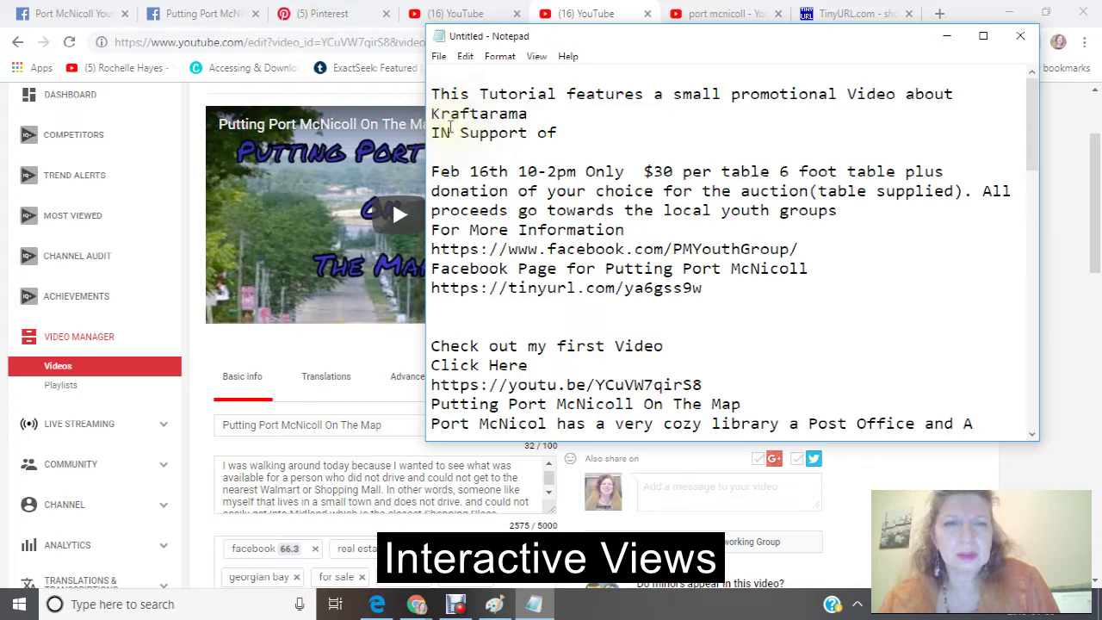
key("BackSpace")
type("n")
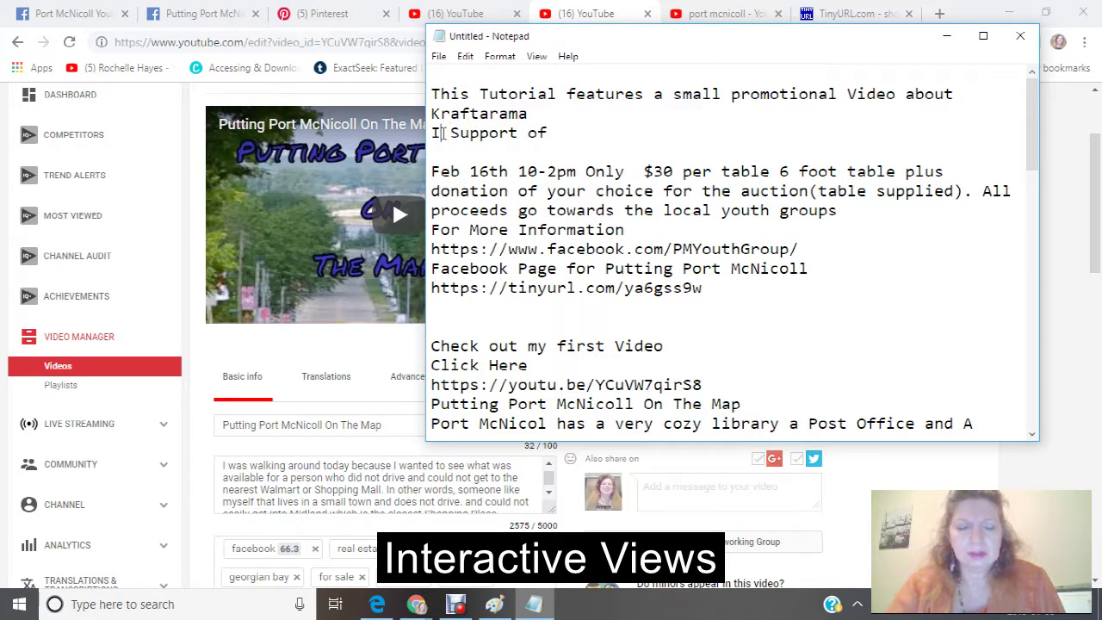
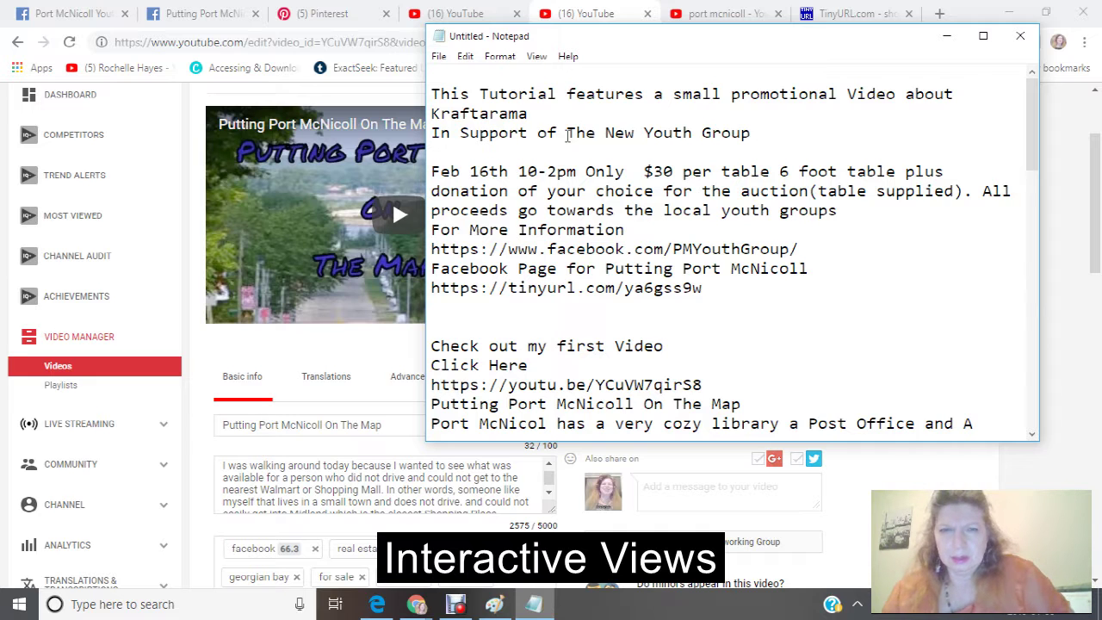
left_click(438, 152)
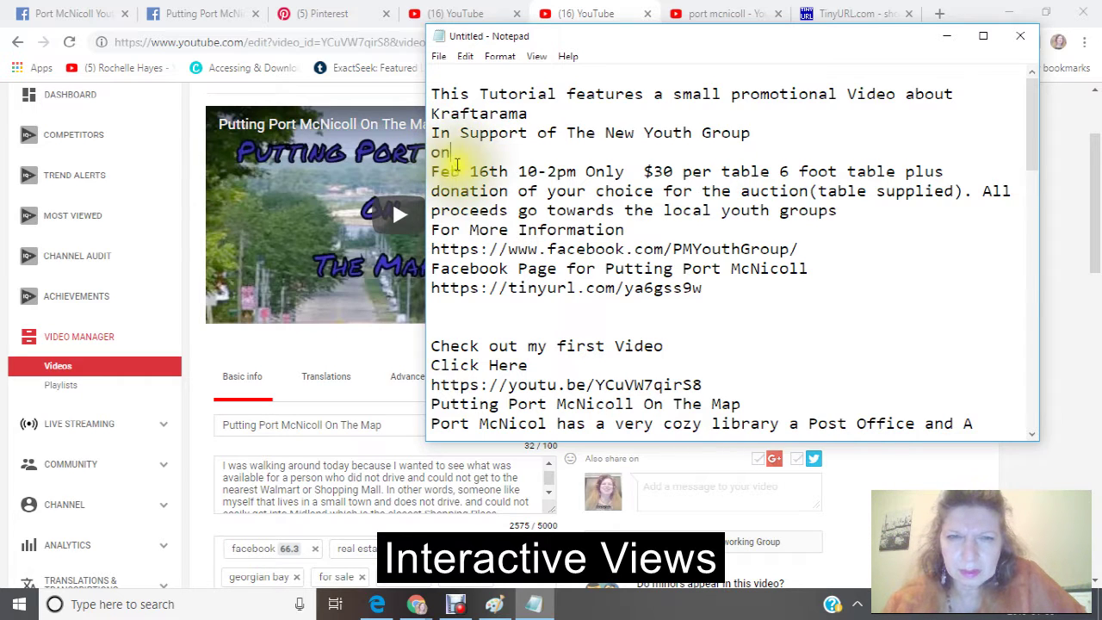
Copy the entire reworked description text from the Notepad note
double_click(443, 154)
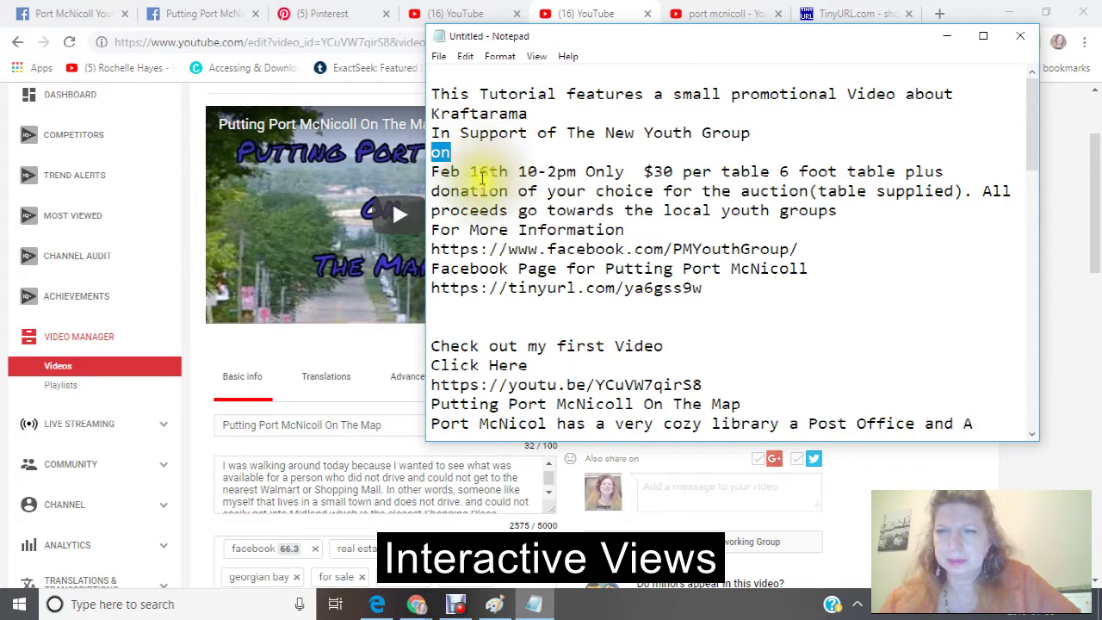
right_click(502, 224)
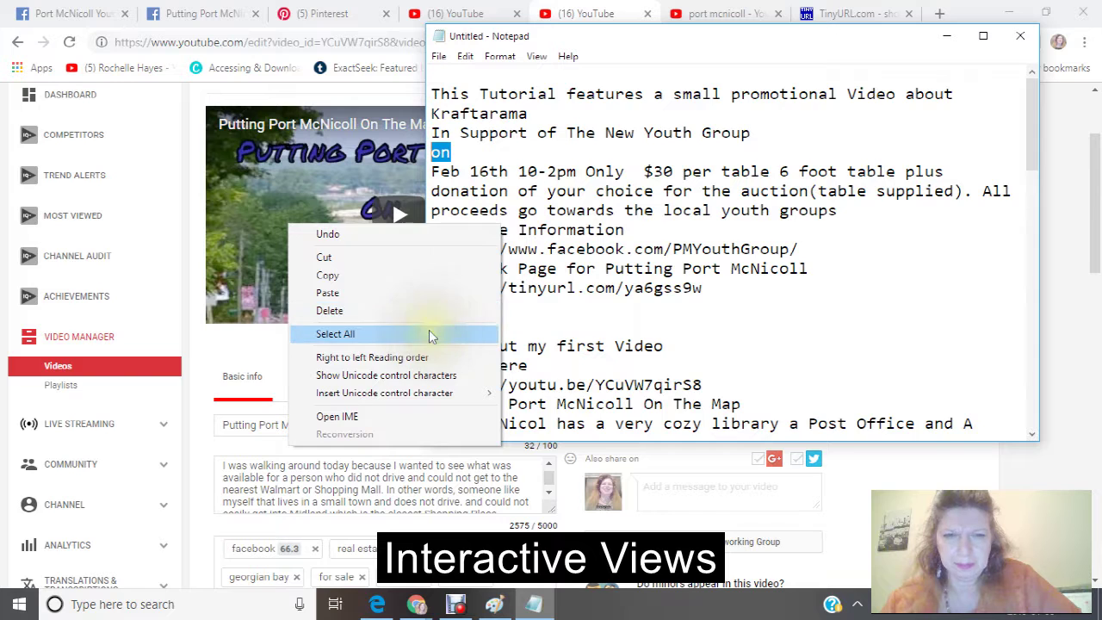
left_click(430, 333)
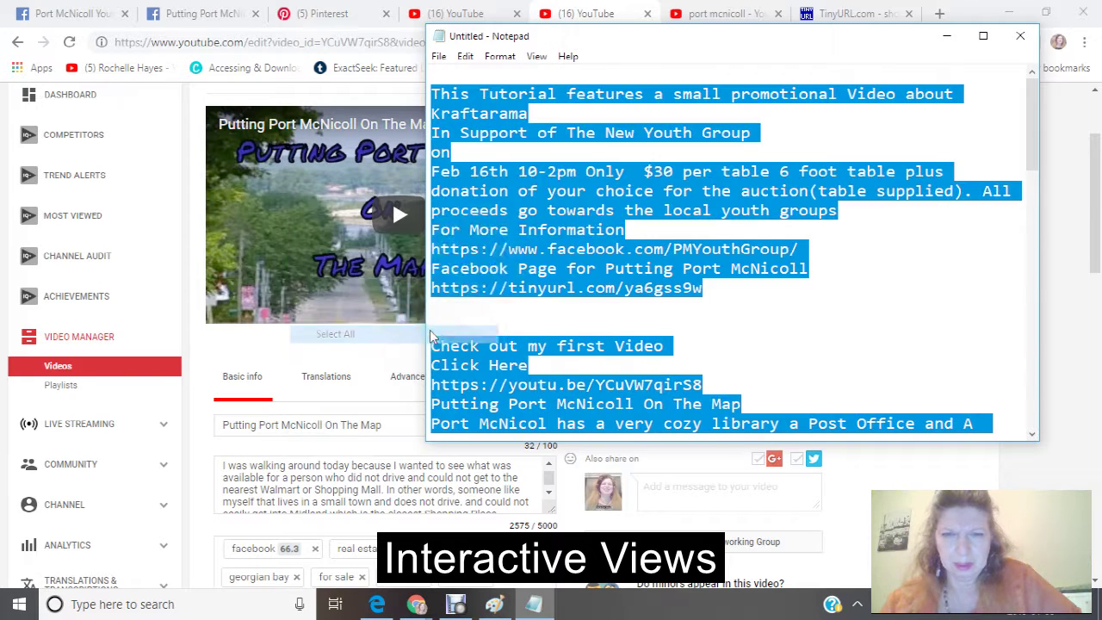
right_click(529, 203)
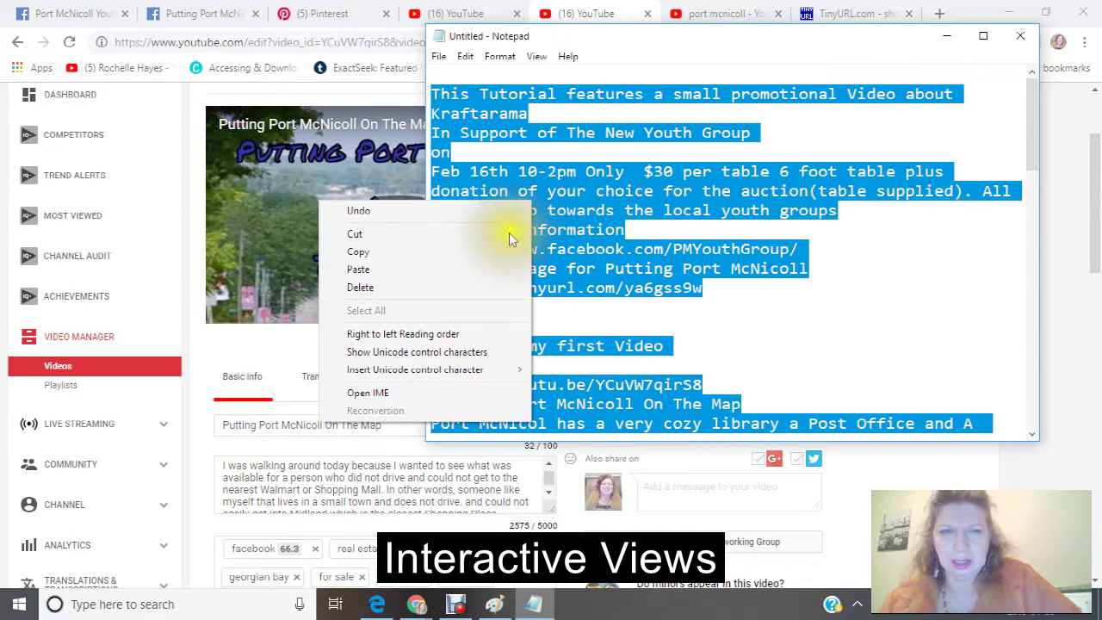
left_click(446, 250)
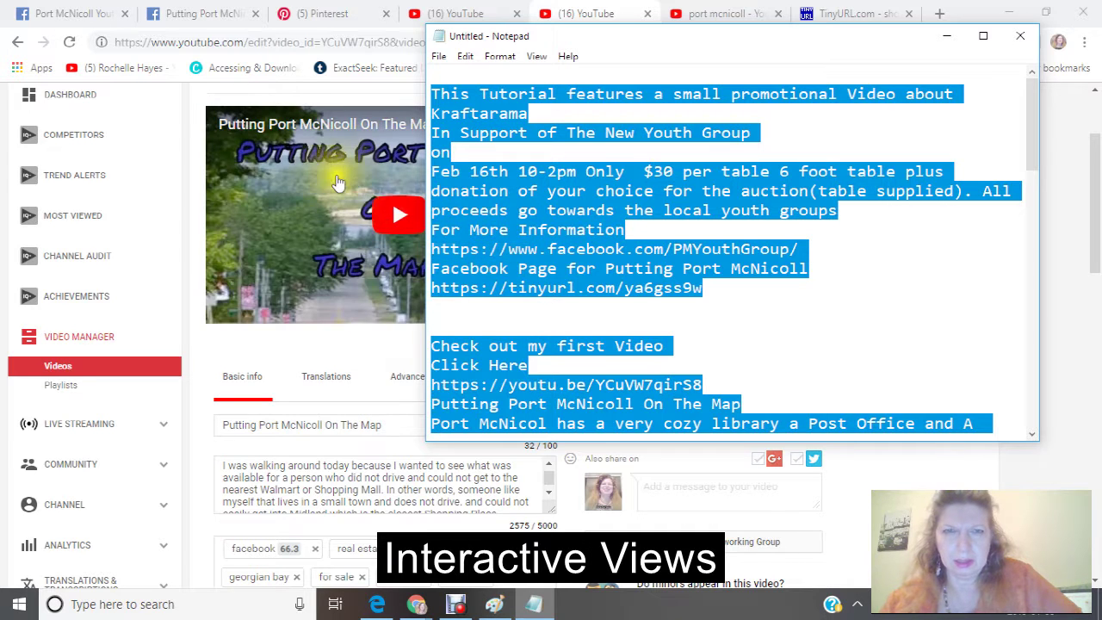
Switch to the Kraftarama video's YouTube edit page and replace its whole description with the copied Notepad text
scroll(326, 190, "up", 1)
scroll(327, 189, "up", 1)
scroll(301, 414, "down", 10)
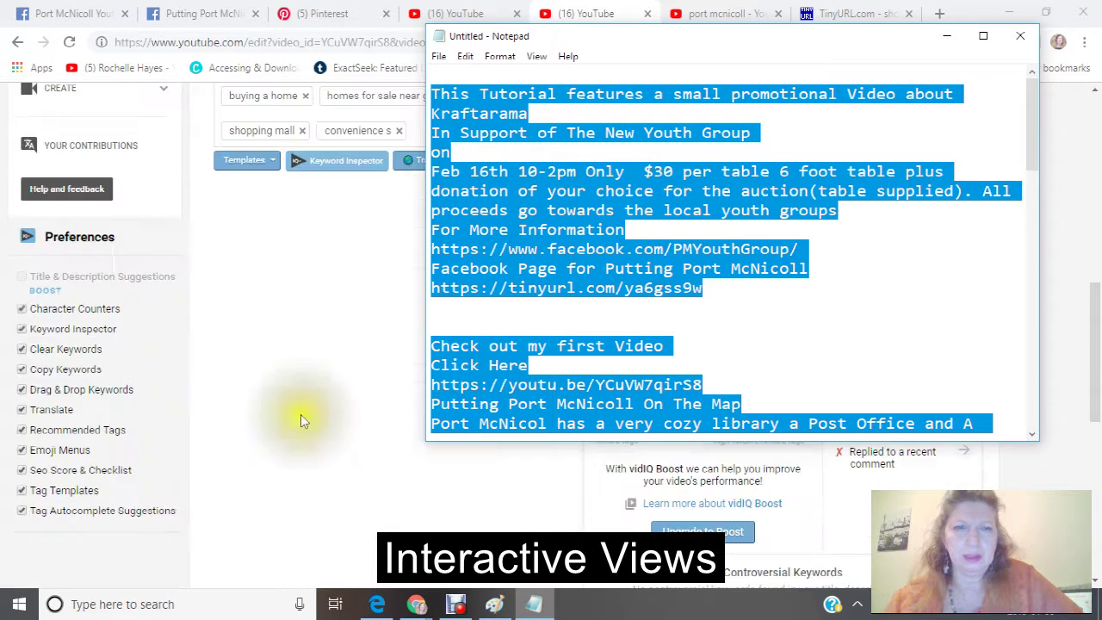
scroll(301, 418, "up", 3)
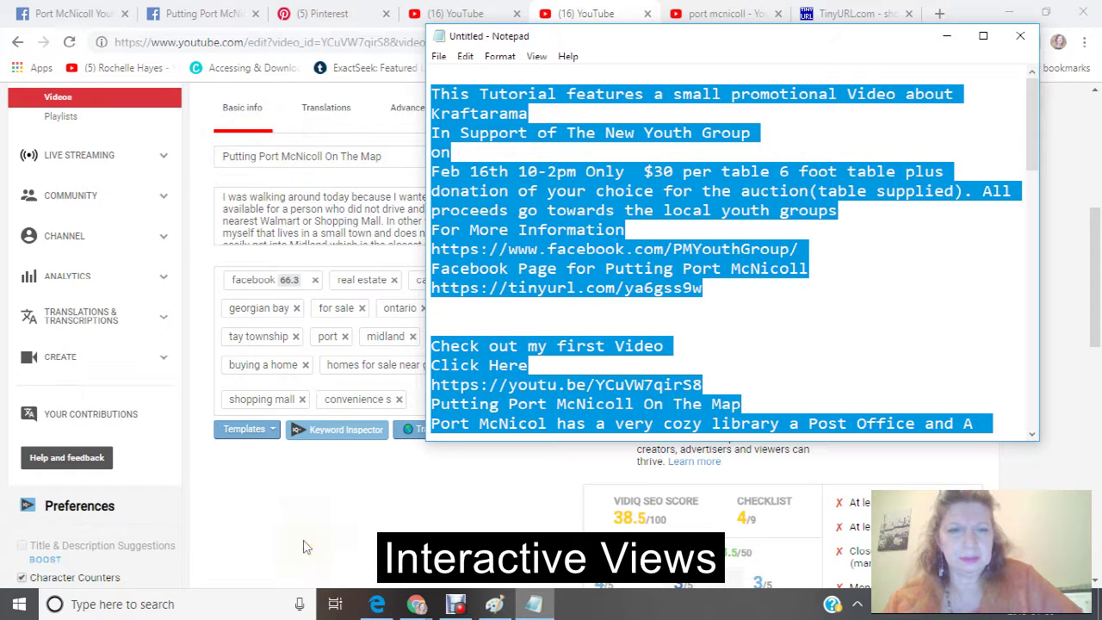
left_click(327, 500)
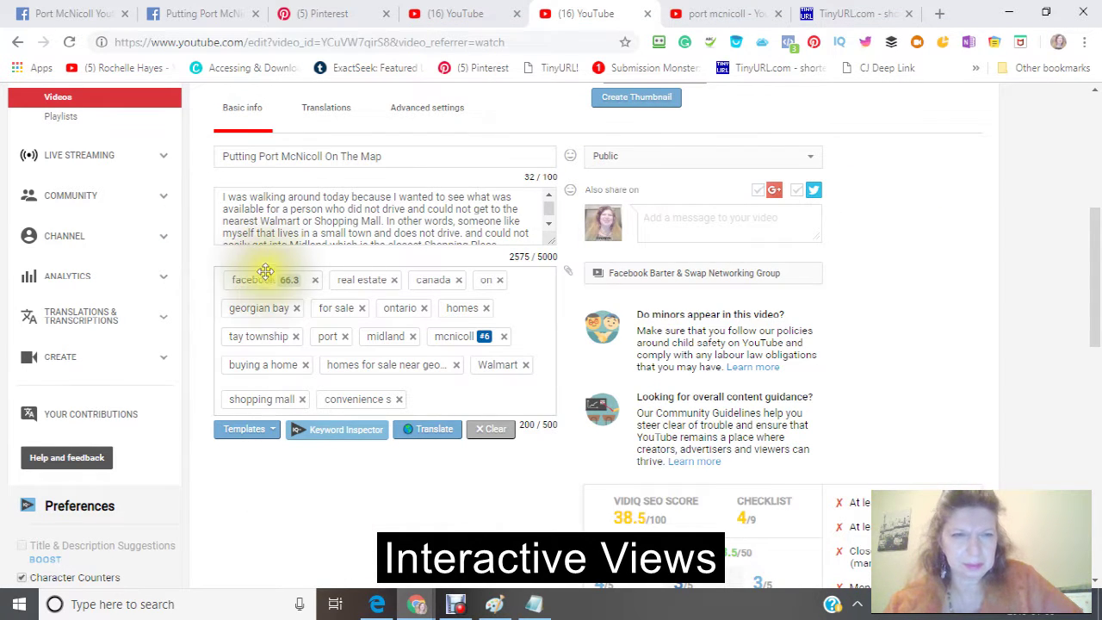
scroll(256, 237, "up", 5)
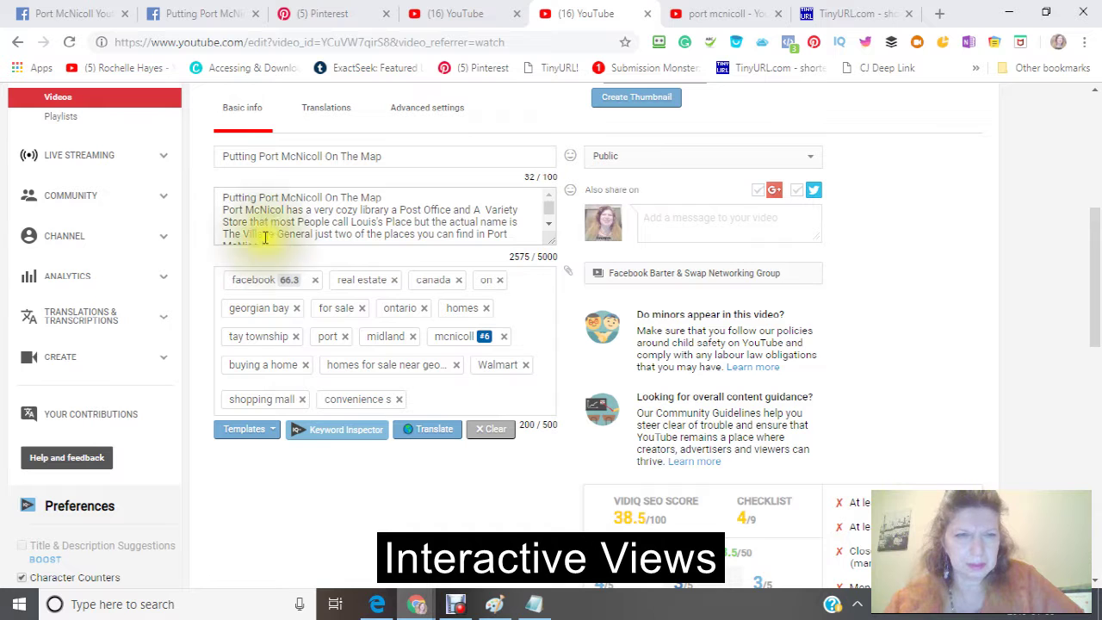
left_click(457, 18)
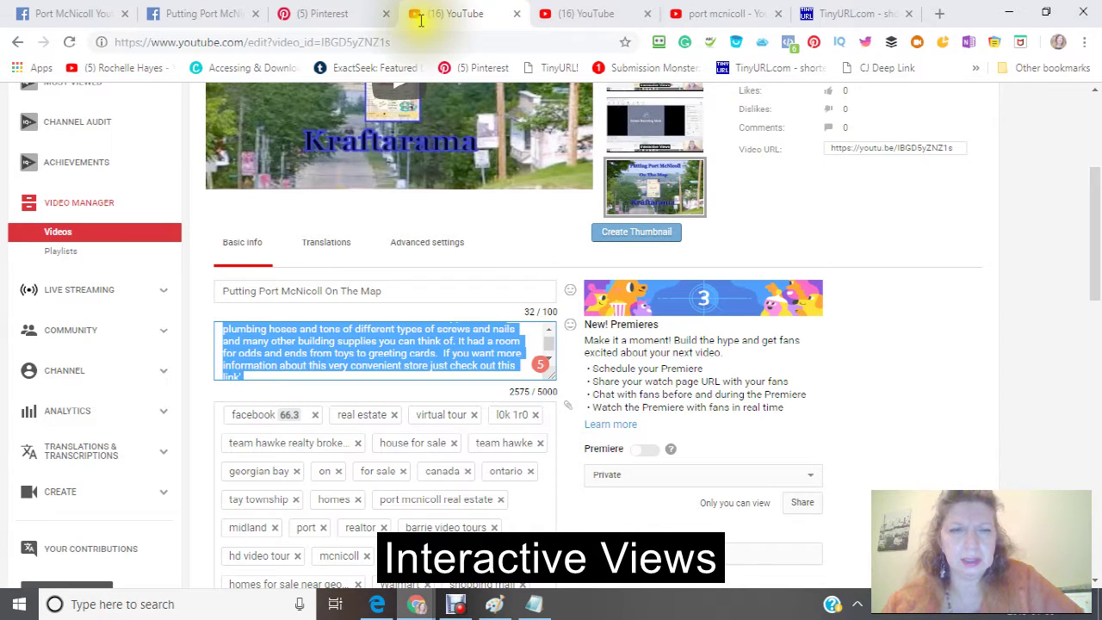
right_click(225, 345)
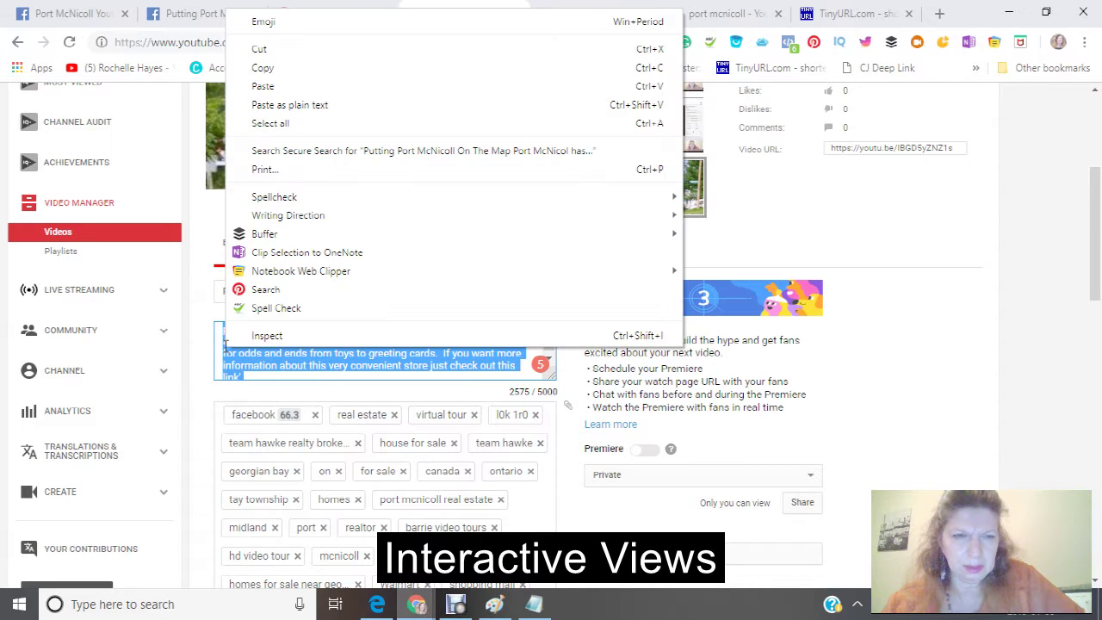
left_click(263, 87)
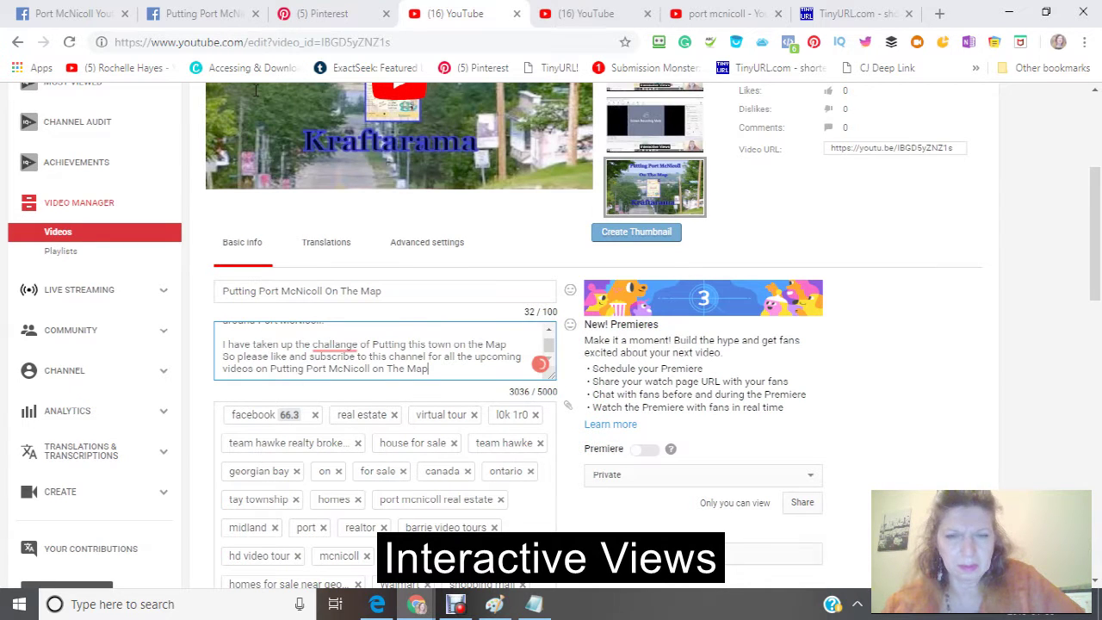
Check the Kraftarama video's tags and its vidIQ SEO score and checklist against the new description
scroll(394, 284, "down", 5)
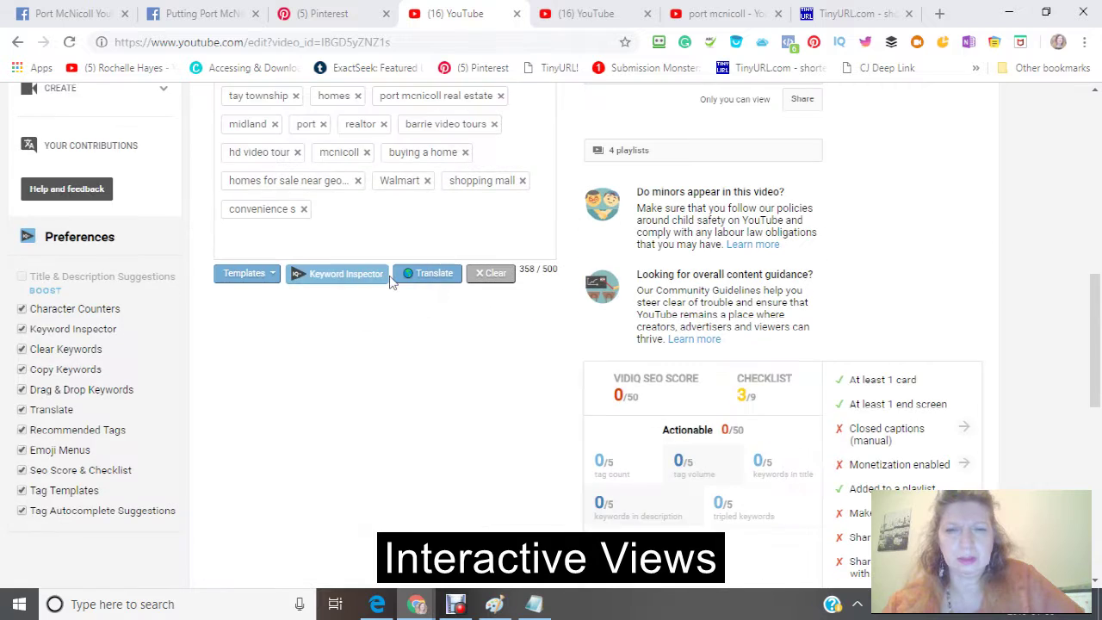
scroll(389, 280, "down", 3)
scroll(389, 281, "up", 6)
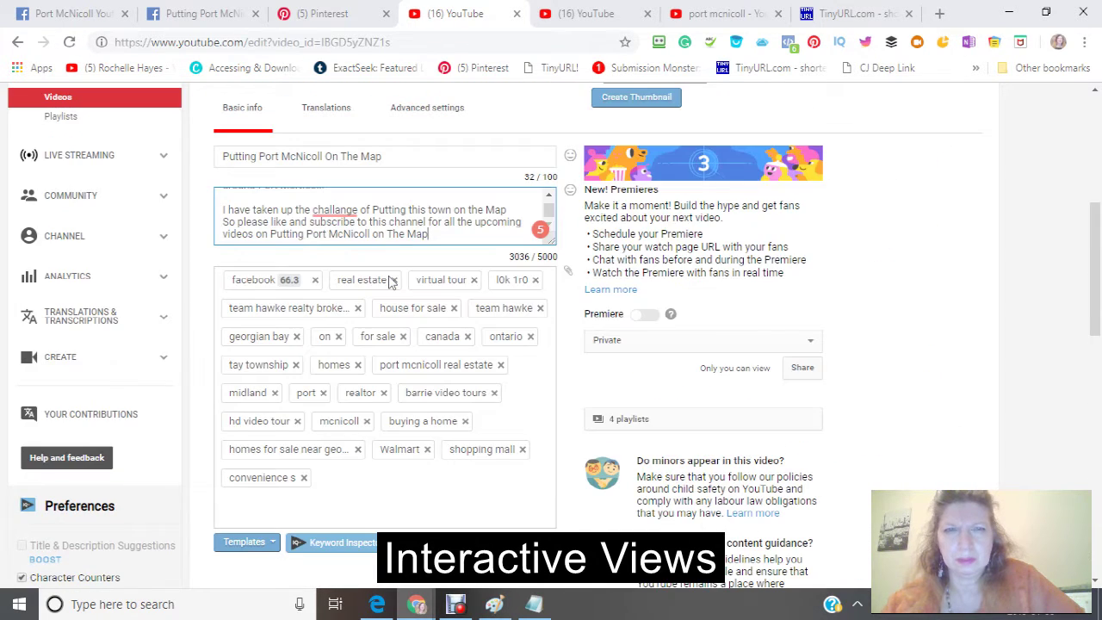
scroll(389, 282, "up", 2)
scroll(388, 282, "down", 4)
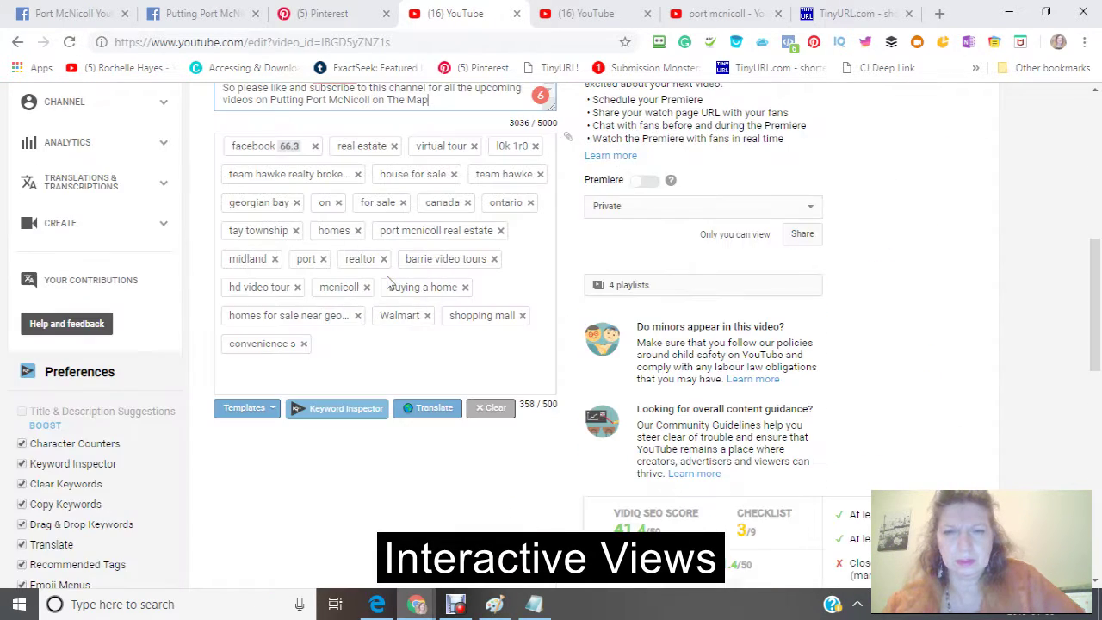
scroll(388, 282, "down", 2)
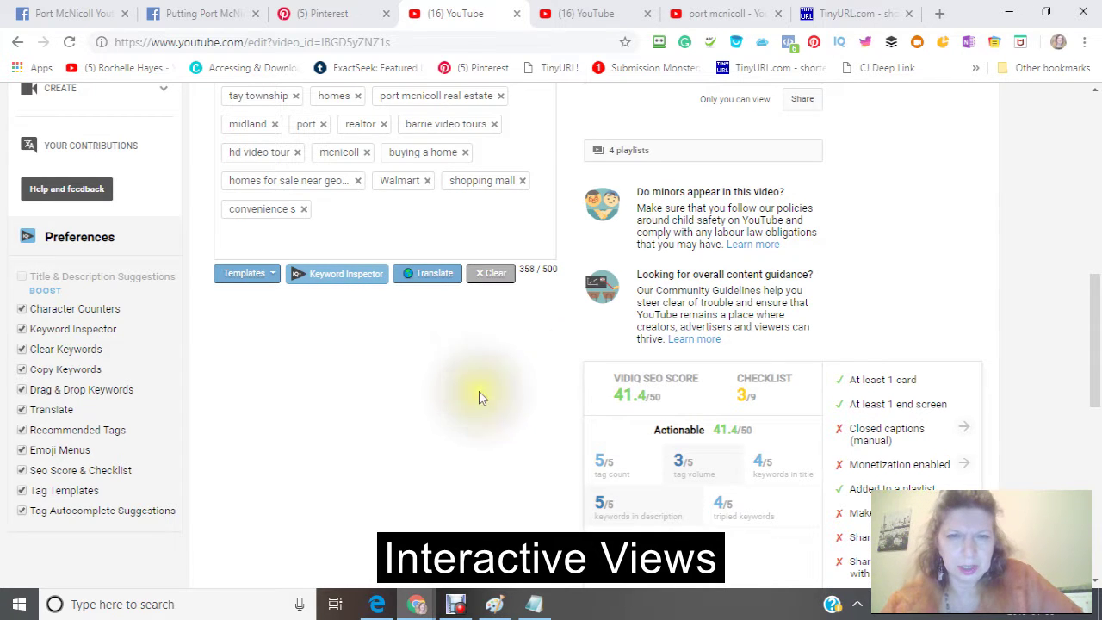
Correct the misspelled "challange" to "challenge" in the closing paragraph of the video description
scroll(481, 397, "up", 8)
scroll(480, 395, "down", 2)
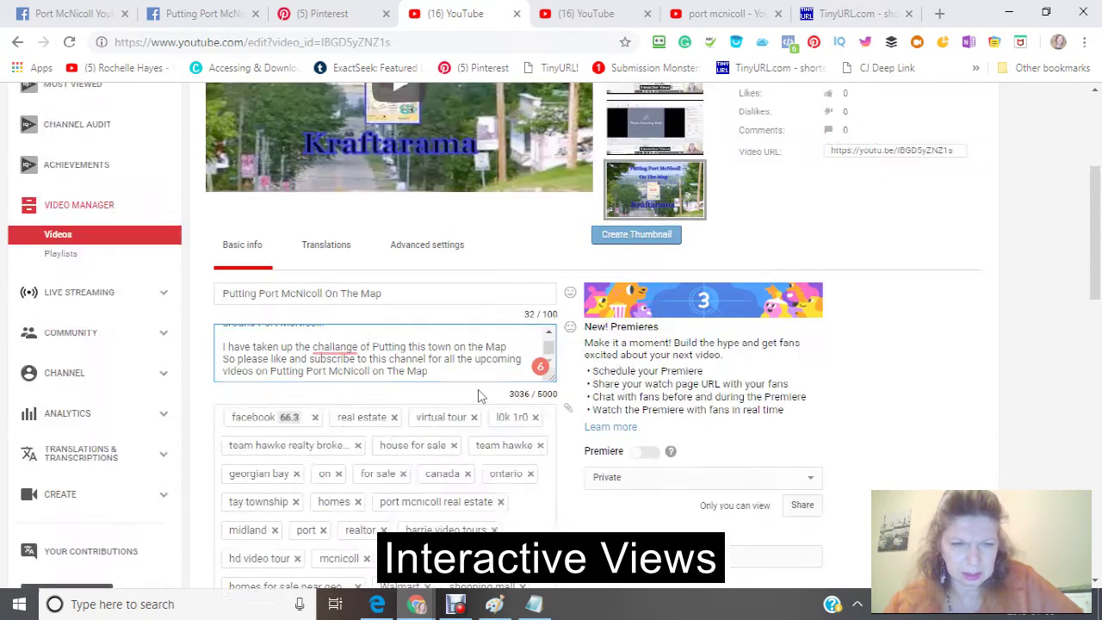
scroll(480, 397, "down", 2)
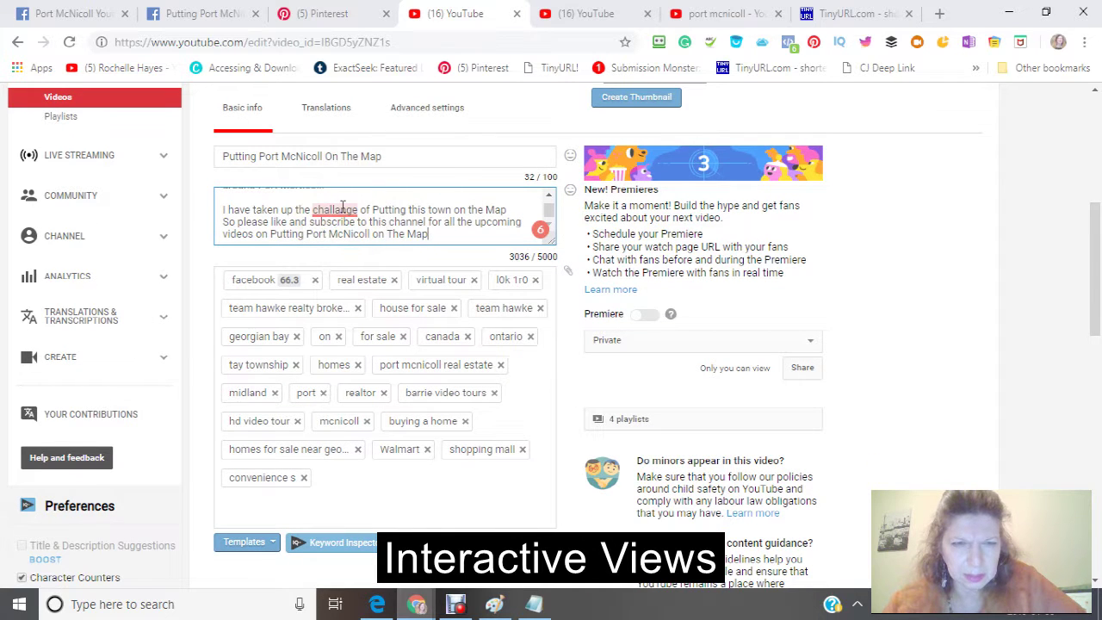
left_click(343, 110)
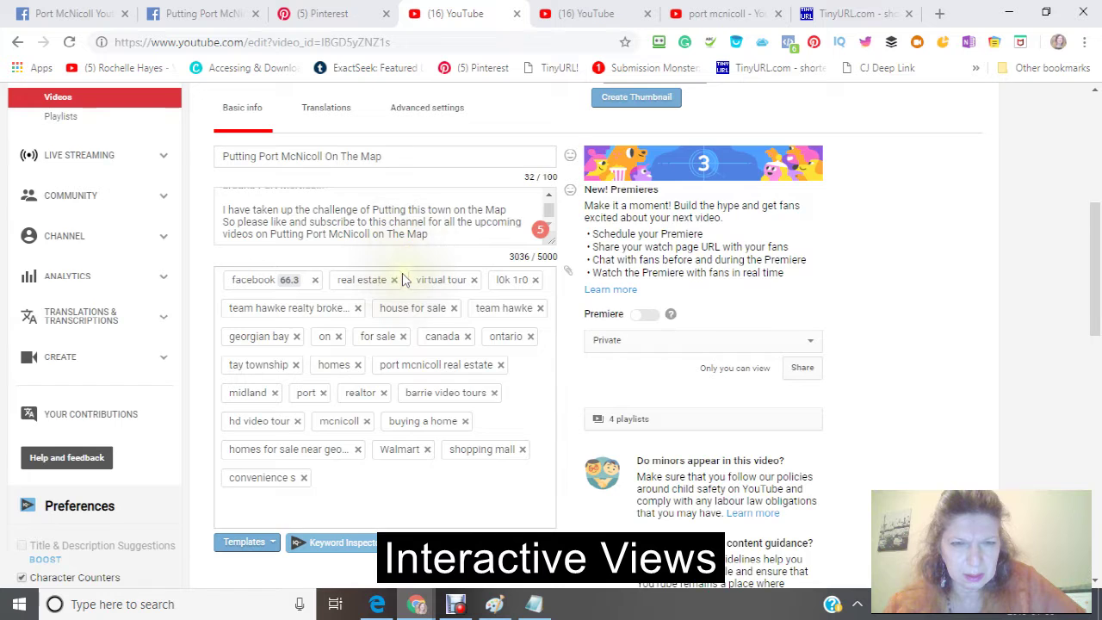
Open the description in the grammar checker's full editor and accept "the donation" as the correction in the event details
scroll(399, 258, "down", 2)
scroll(381, 161, "up", 2)
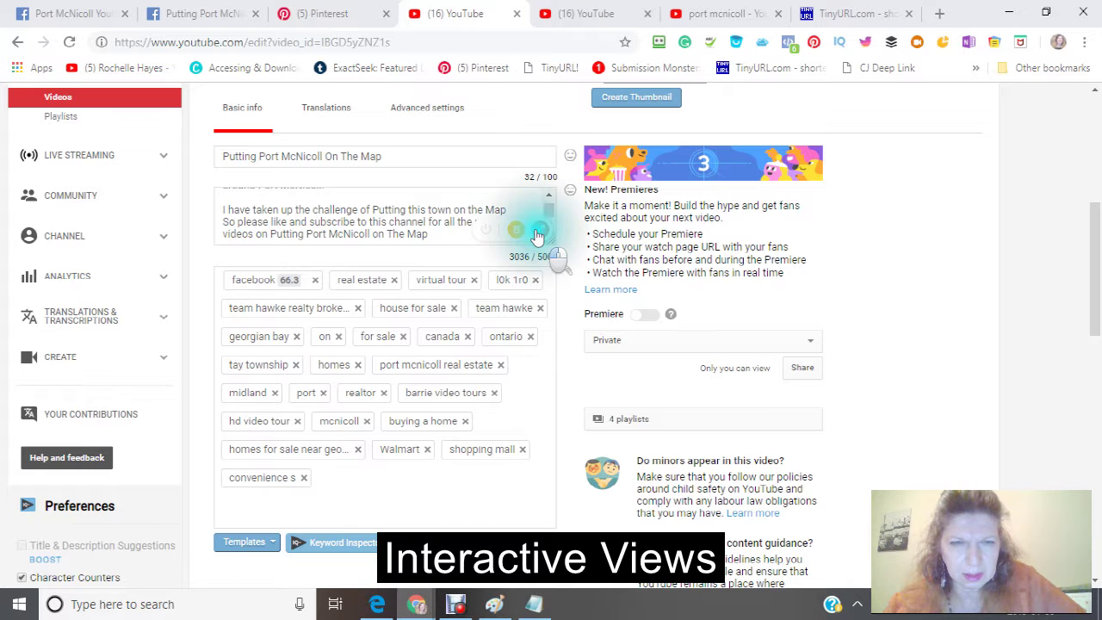
scroll(535, 232, "up", 4)
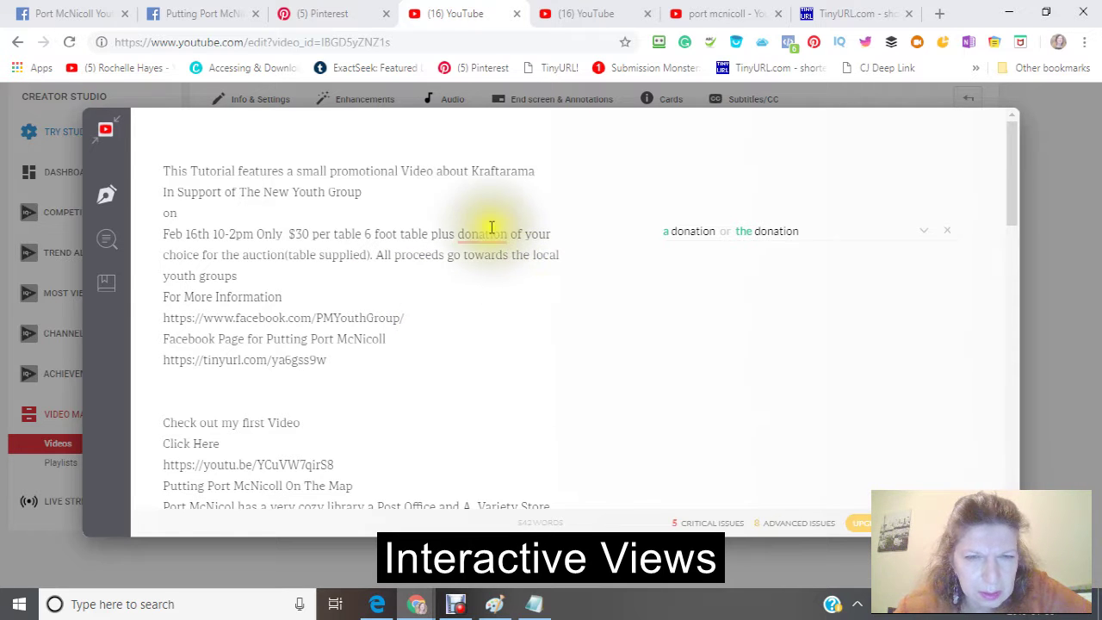
left_click(786, 234)
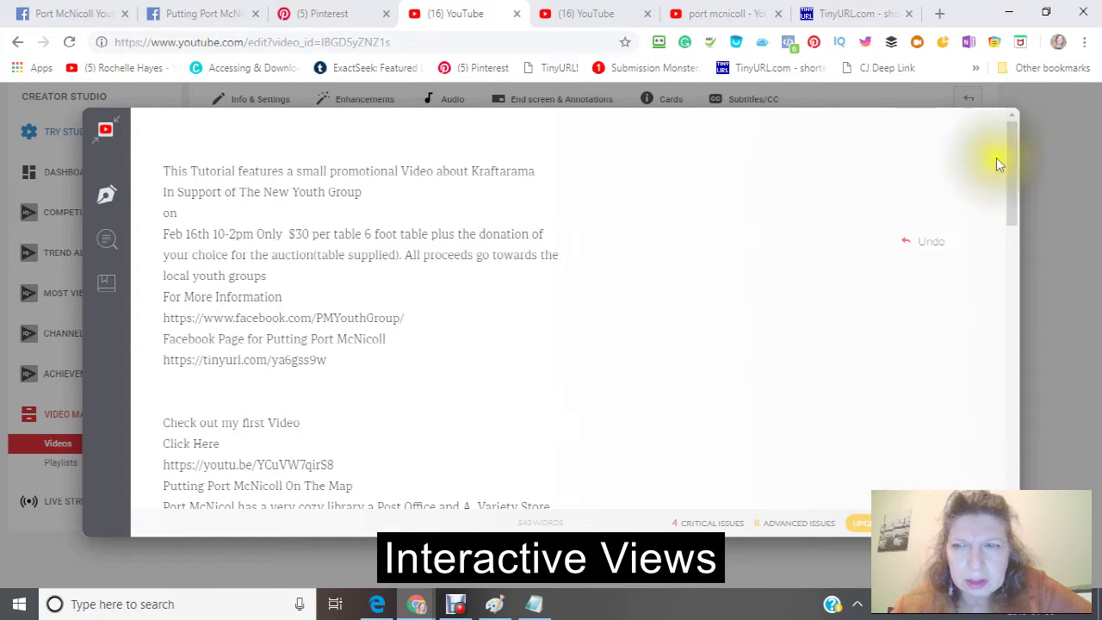
Close the grammar editor and copy the video title "Putting Port McNicoll On The Map" onto the first line of the description
left_click(1060, 140)
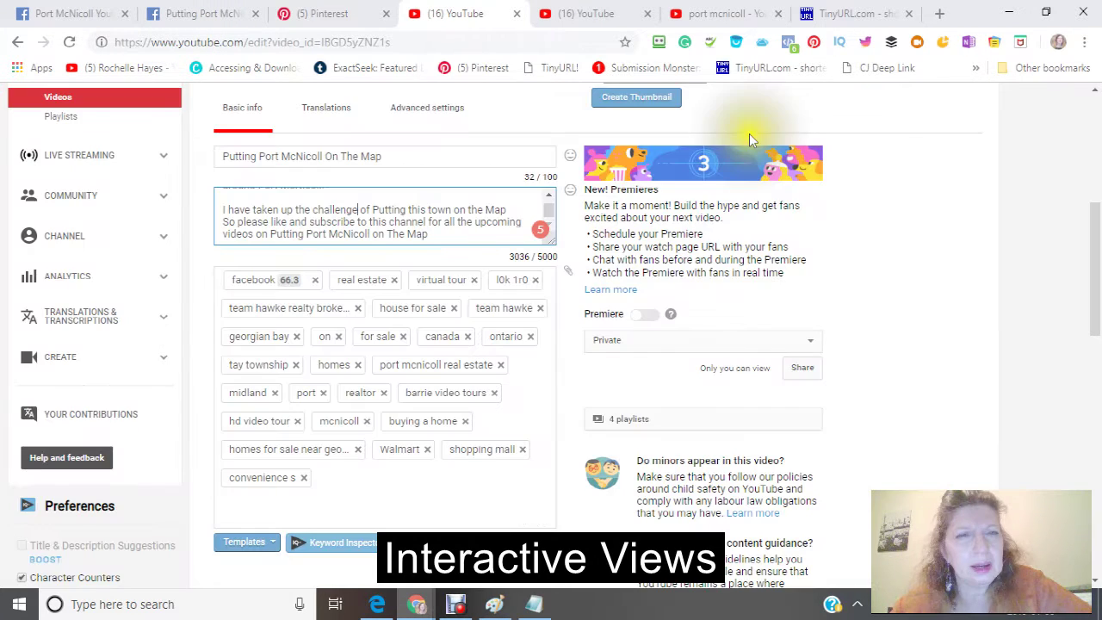
left_click_drag(389, 156, 103, 140)
right_click(228, 157)
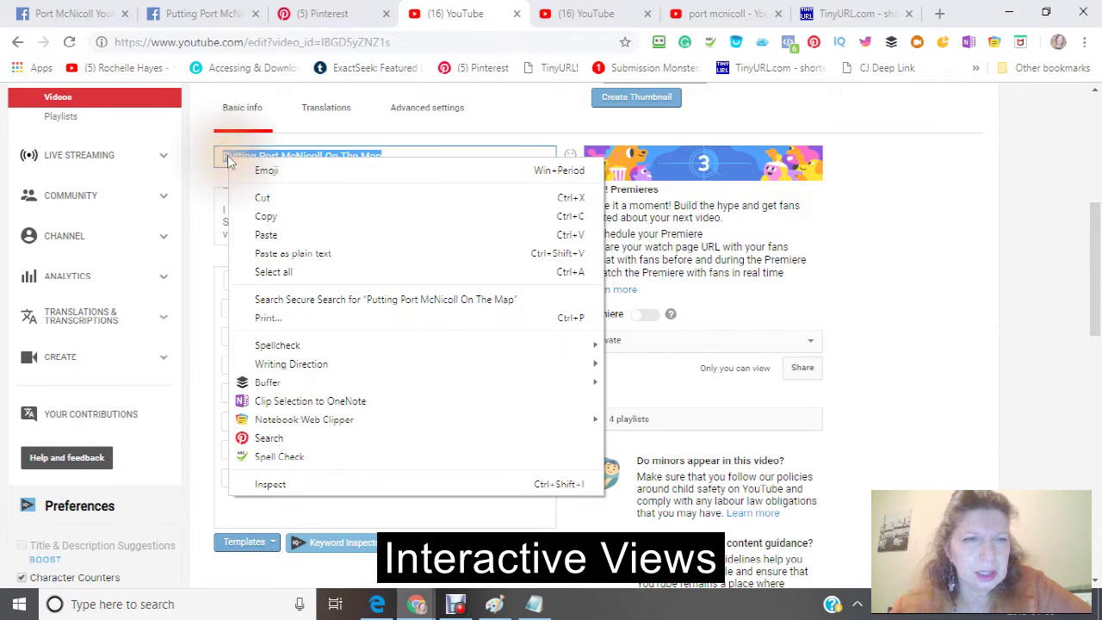
left_click(259, 217)
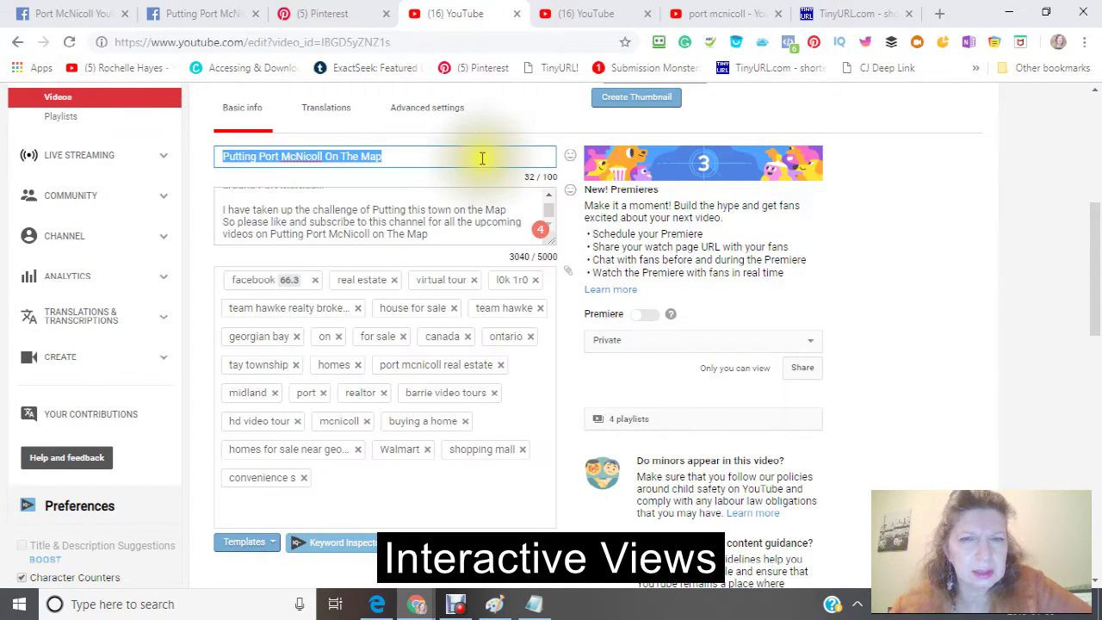
left_click(551, 198)
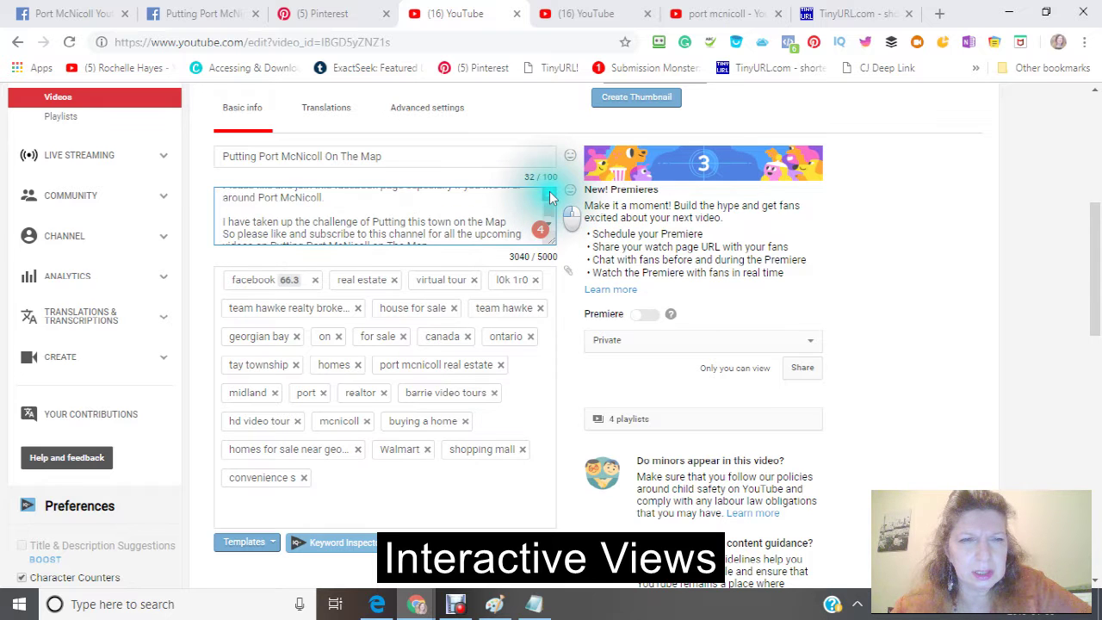
scroll(549, 196, "down", 5)
scroll(550, 192, "up", 10)
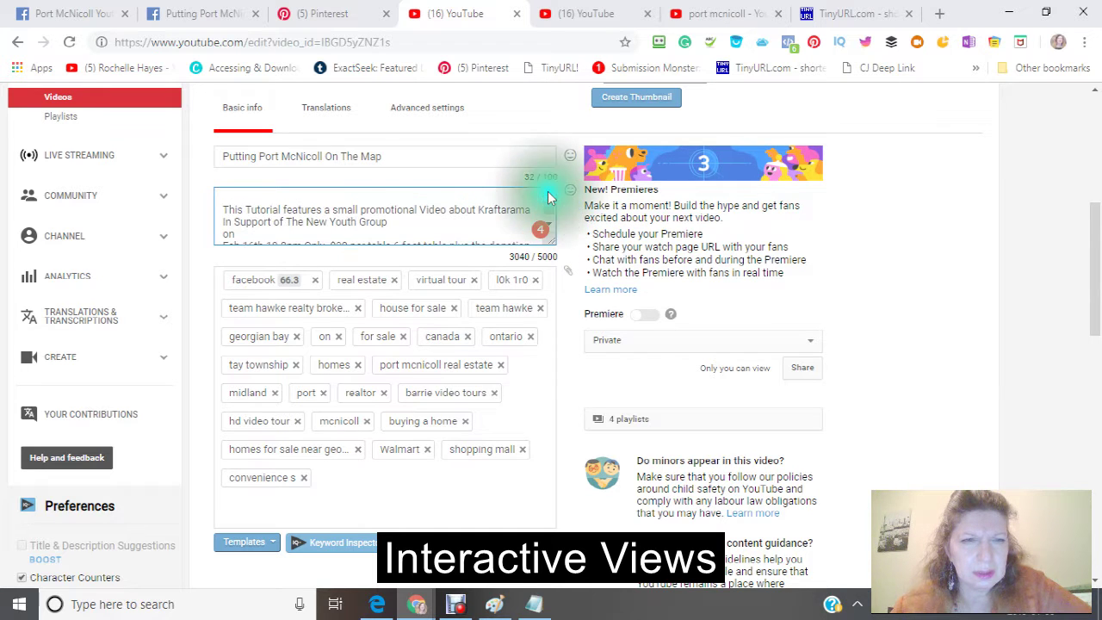
right_click(223, 193)
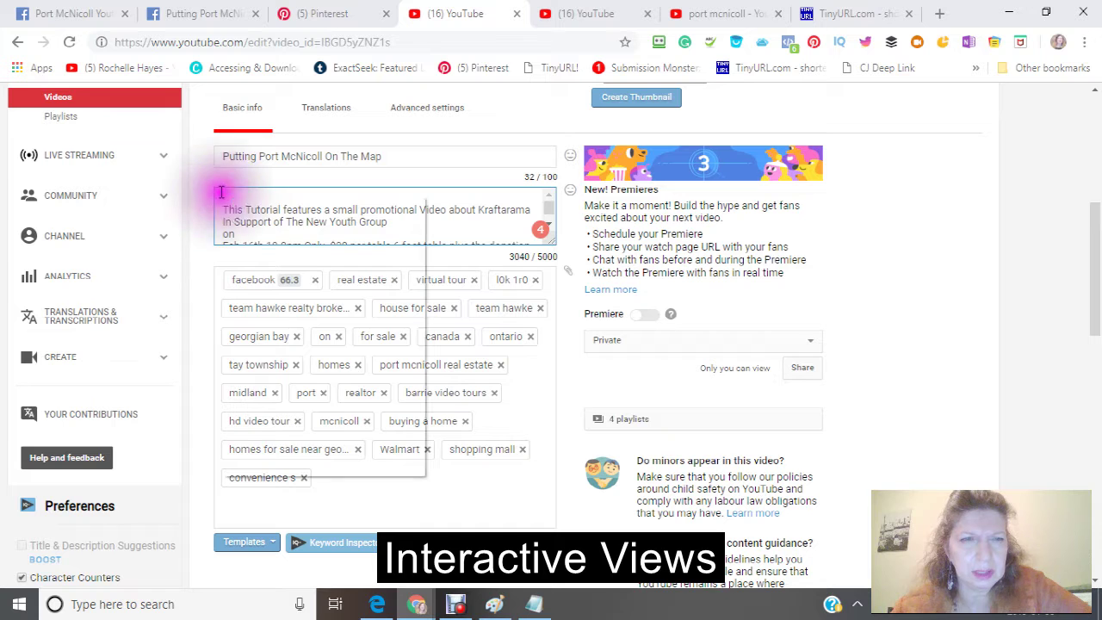
left_click(257, 319)
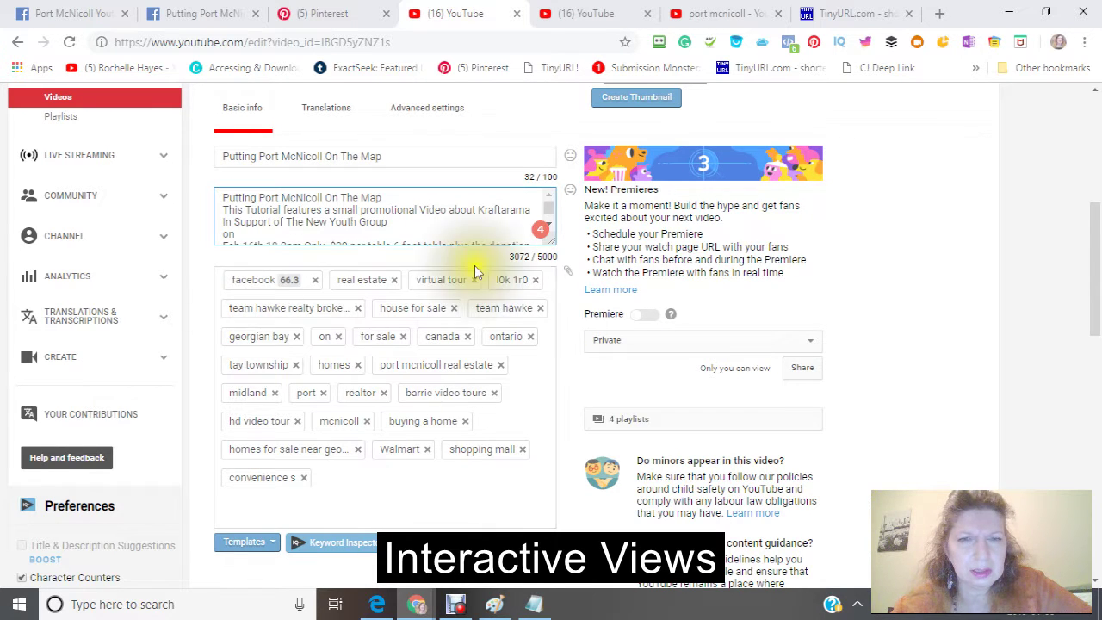
Add a blank line below the description's title line and rejoin the split word "promotional" in the tutorial sentence
scroll(525, 292, "down", 3)
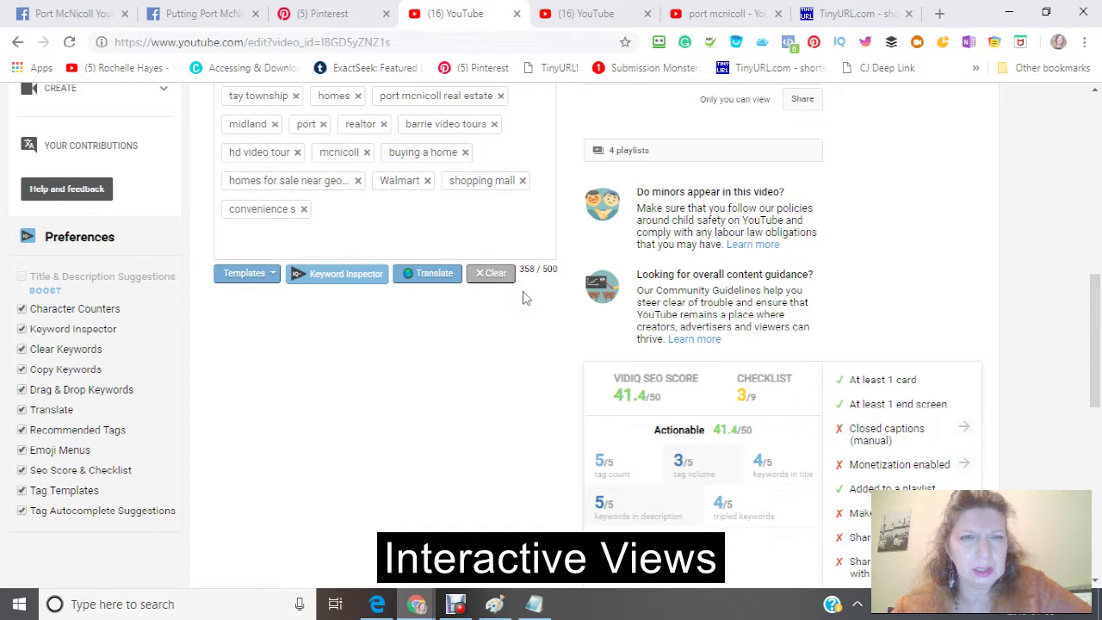
scroll(524, 295, "up", 3)
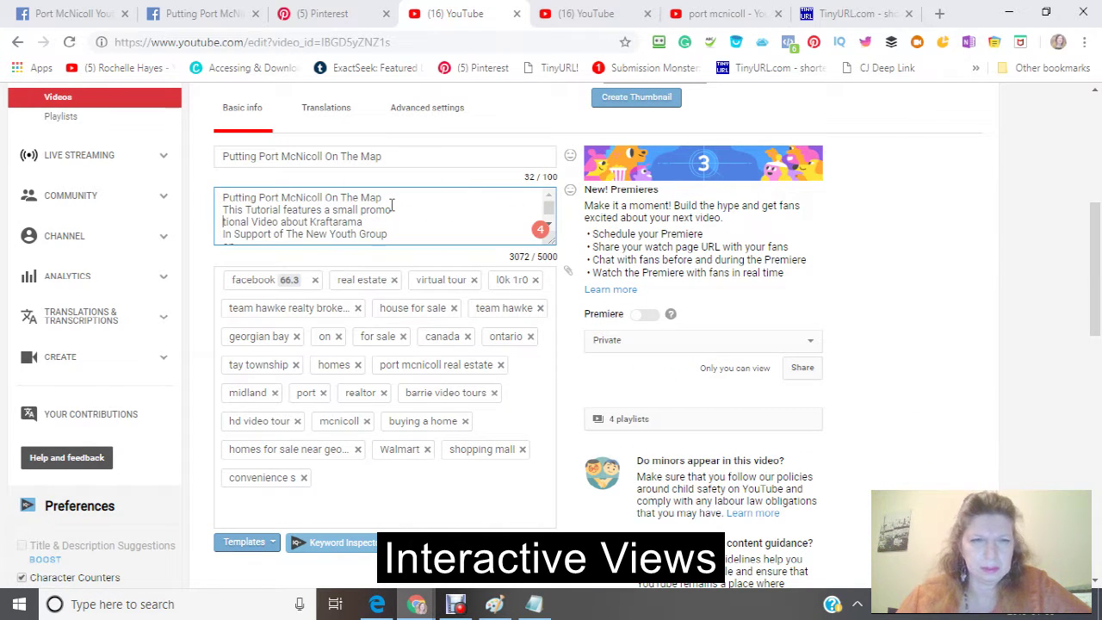
left_click(388, 204)
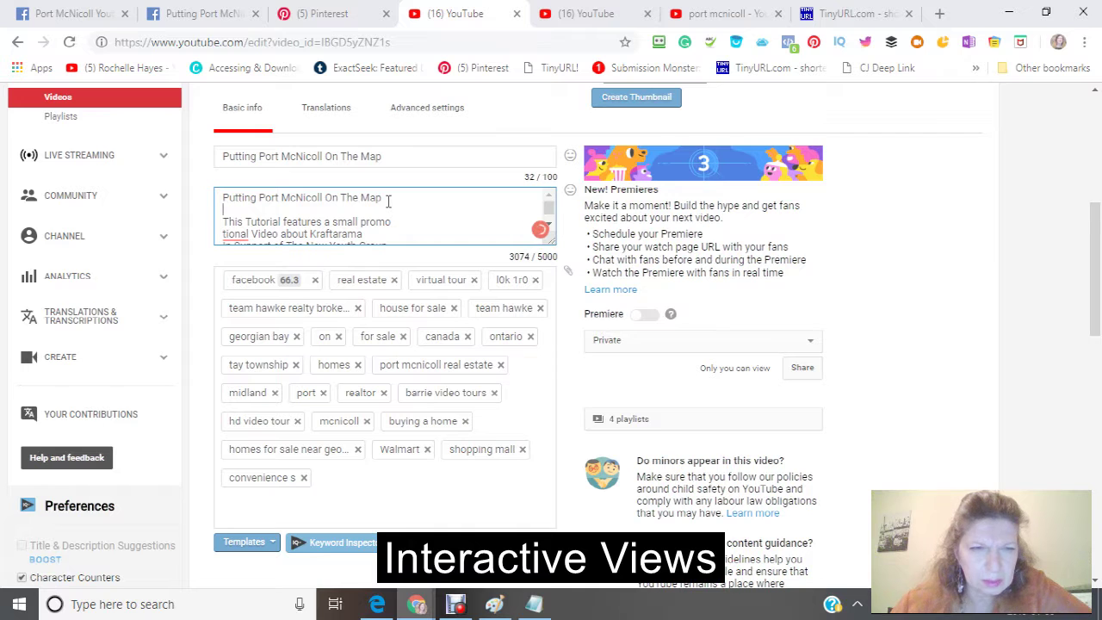
left_click(391, 207)
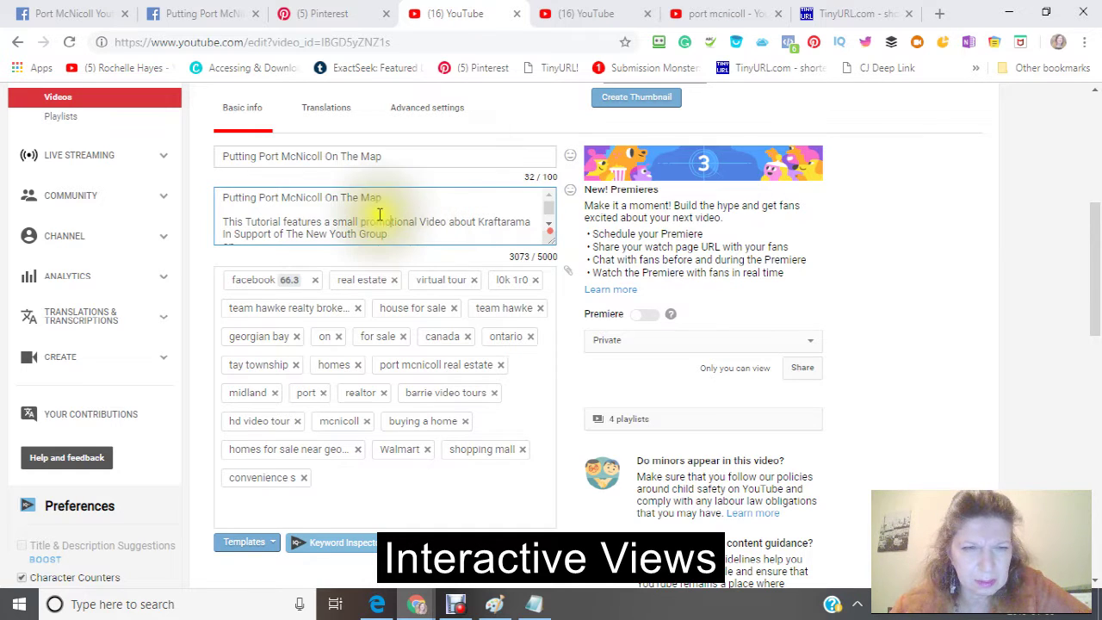
scroll(405, 217, "down", 5)
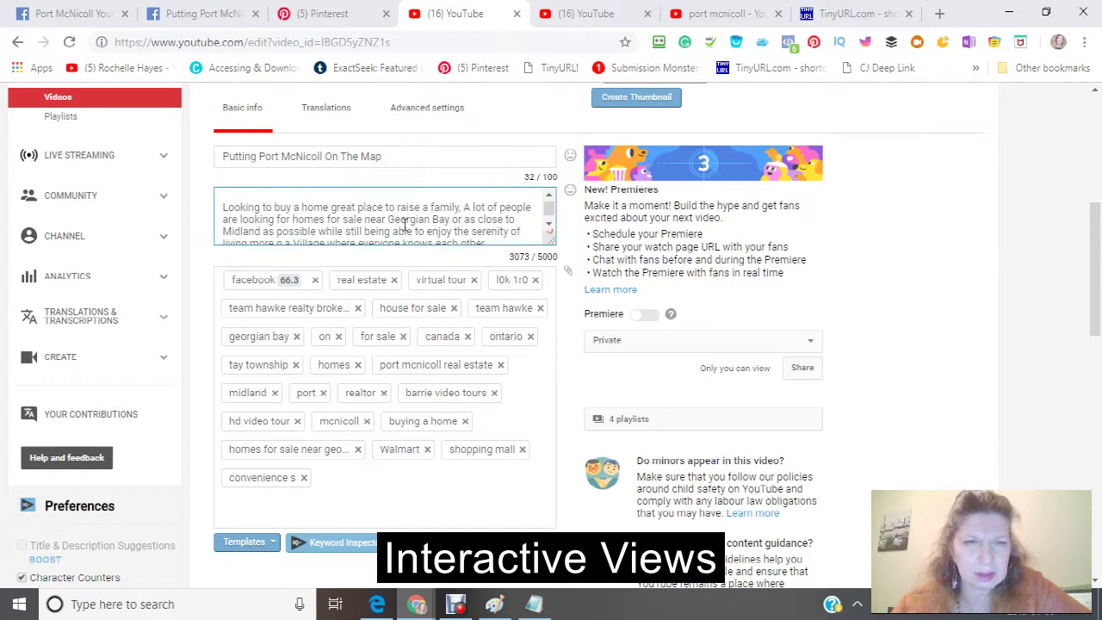
scroll(405, 224, "up", 8)
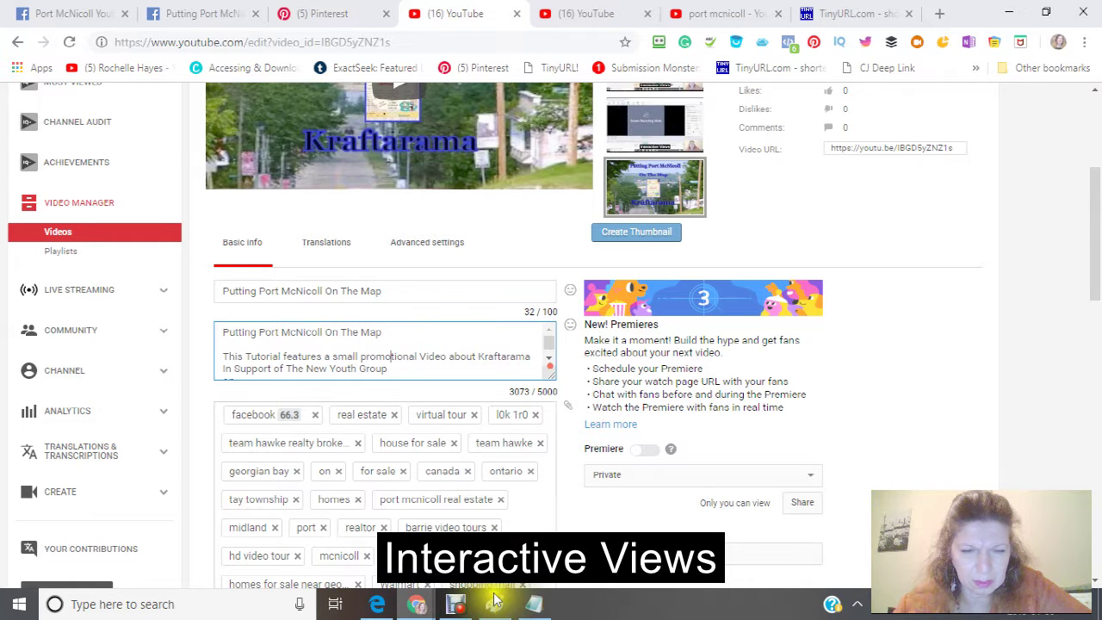
Switch to the Notepad description text and maximize its window
scroll(401, 583, "down", 5)
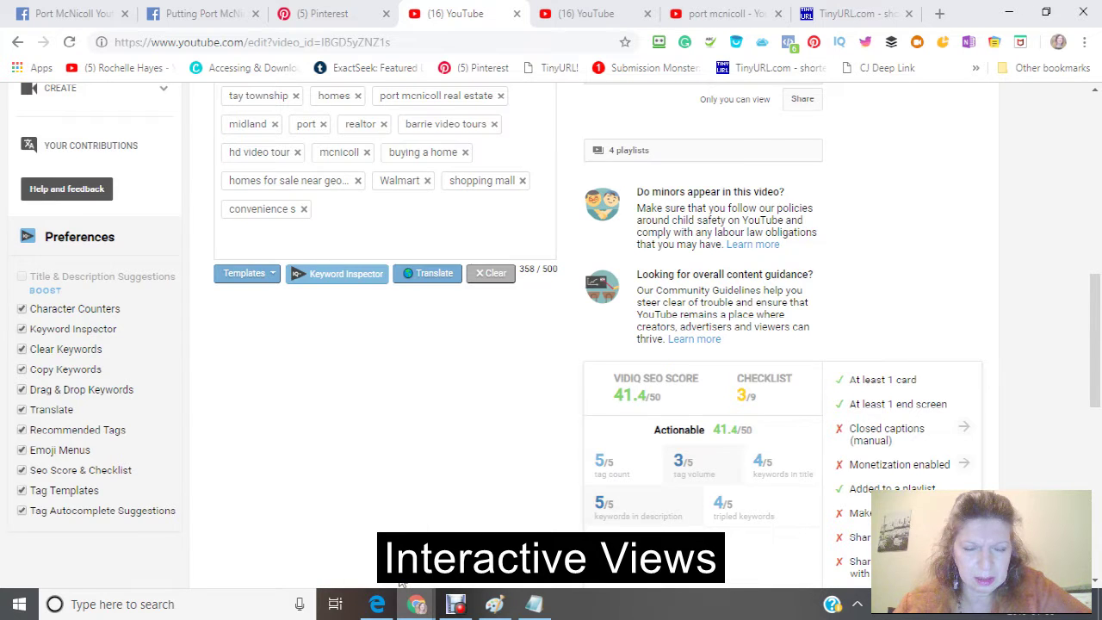
scroll(401, 583, "up", 2)
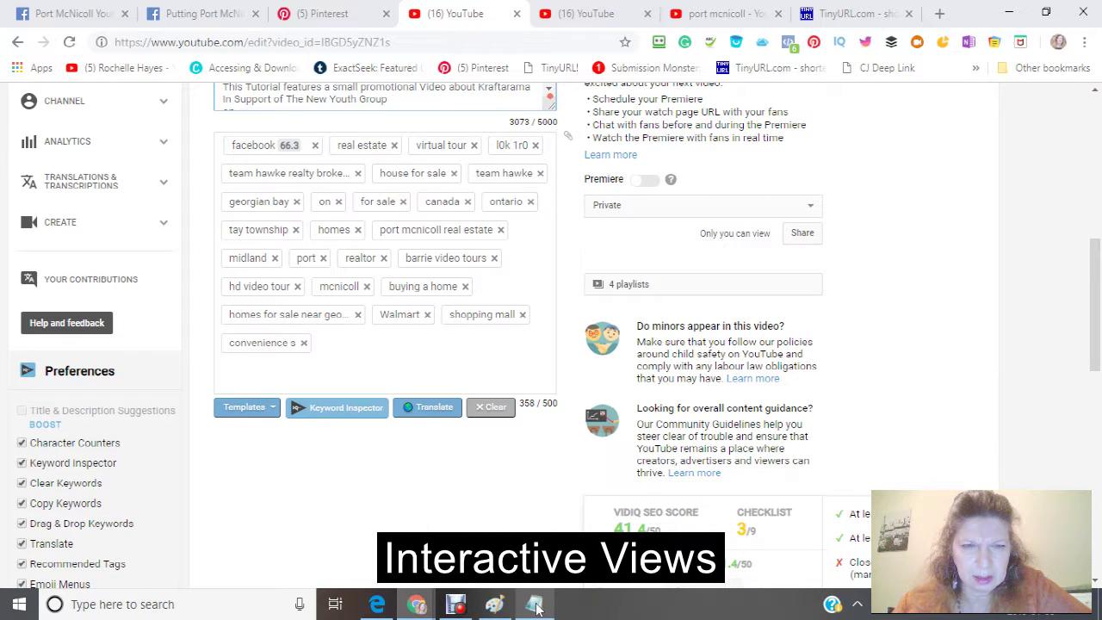
left_click(535, 606)
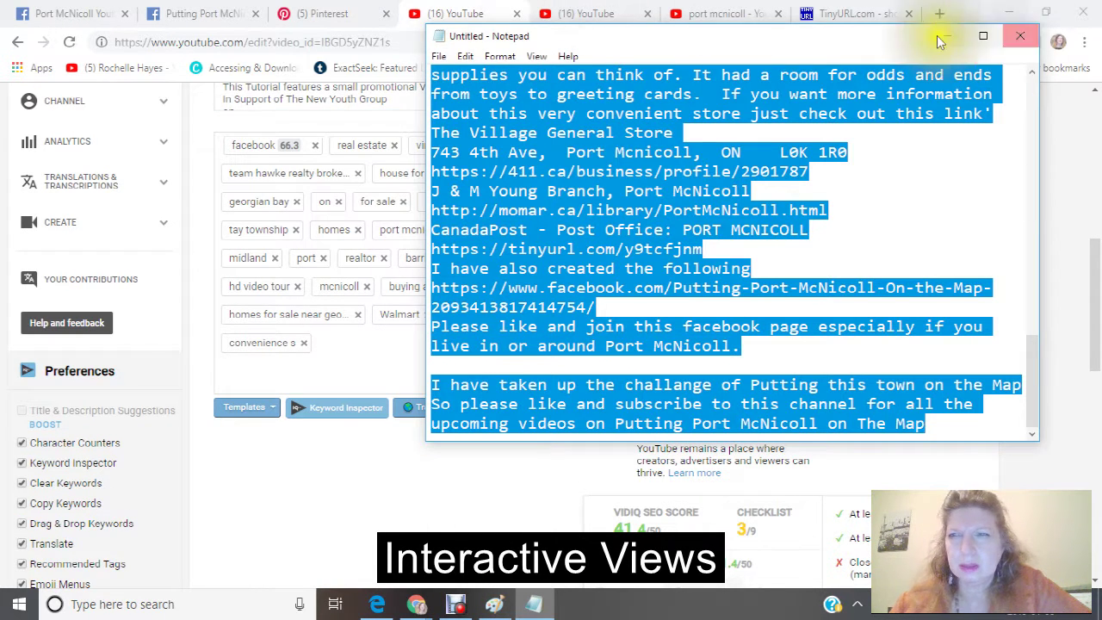
left_click(984, 35)
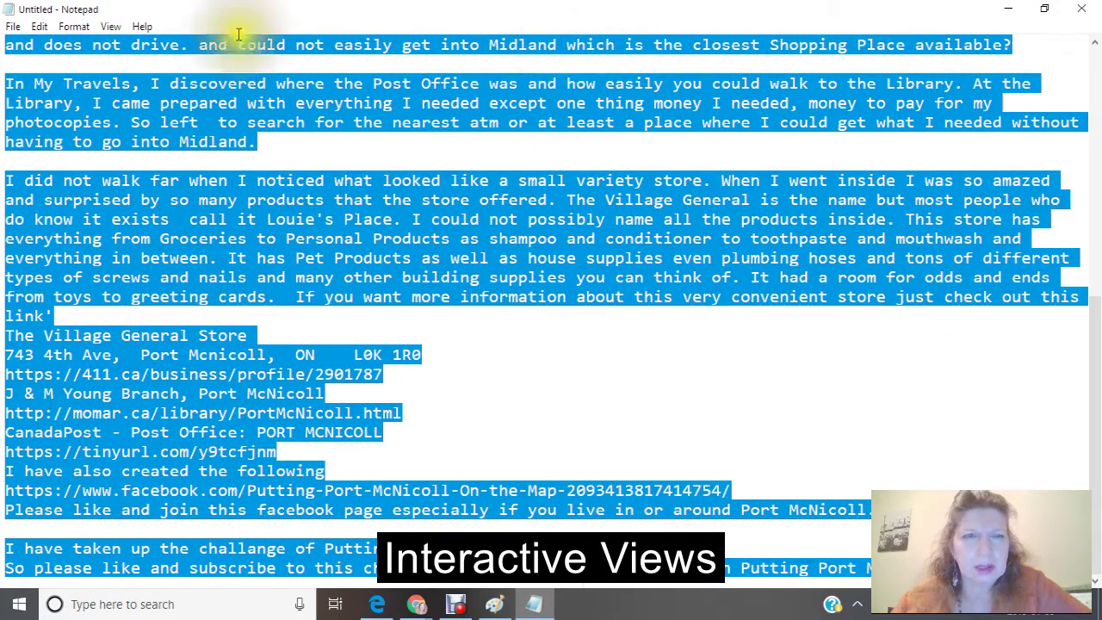
Duplicate the "In My Travels" paragraph at the very start of the Notepad text, with a blank line after it
left_click(488, 392)
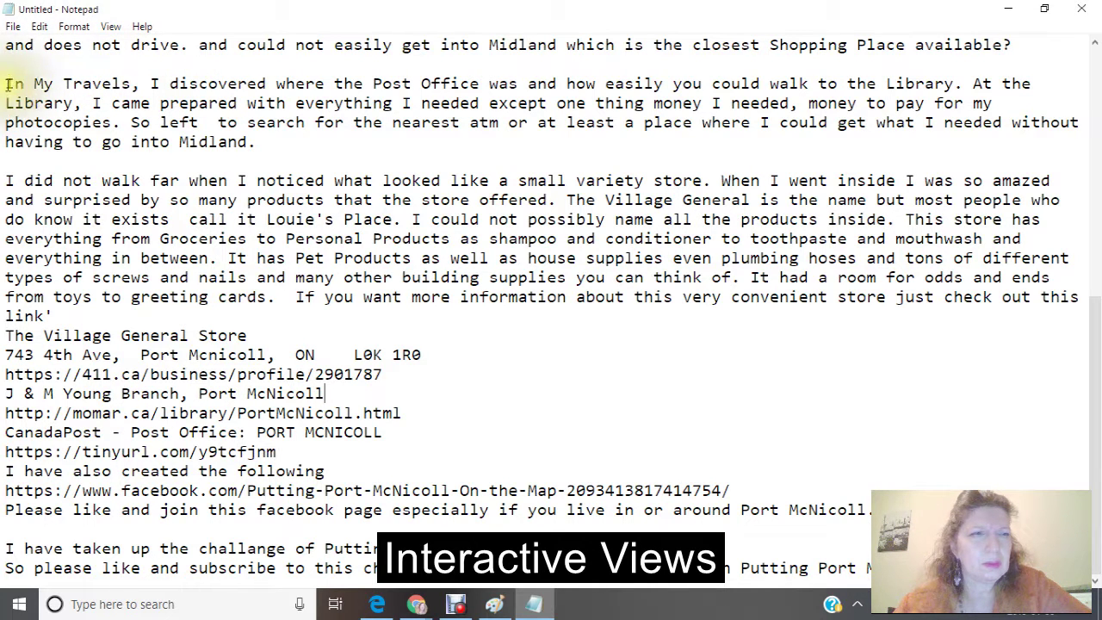
left_click_drag(7, 85, 313, 147)
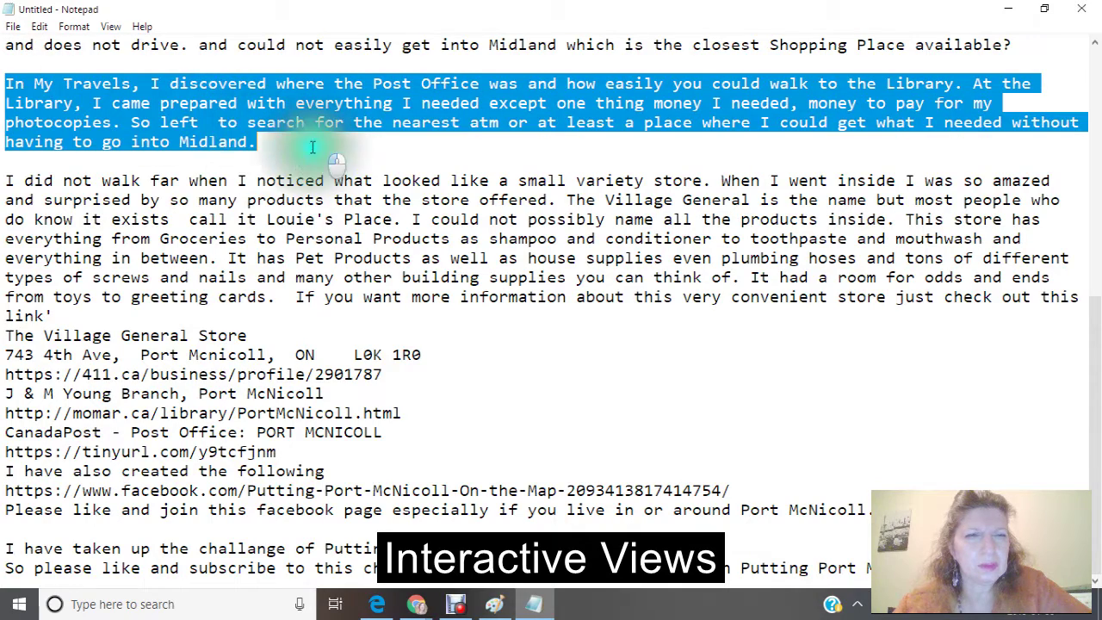
right_click(208, 126)
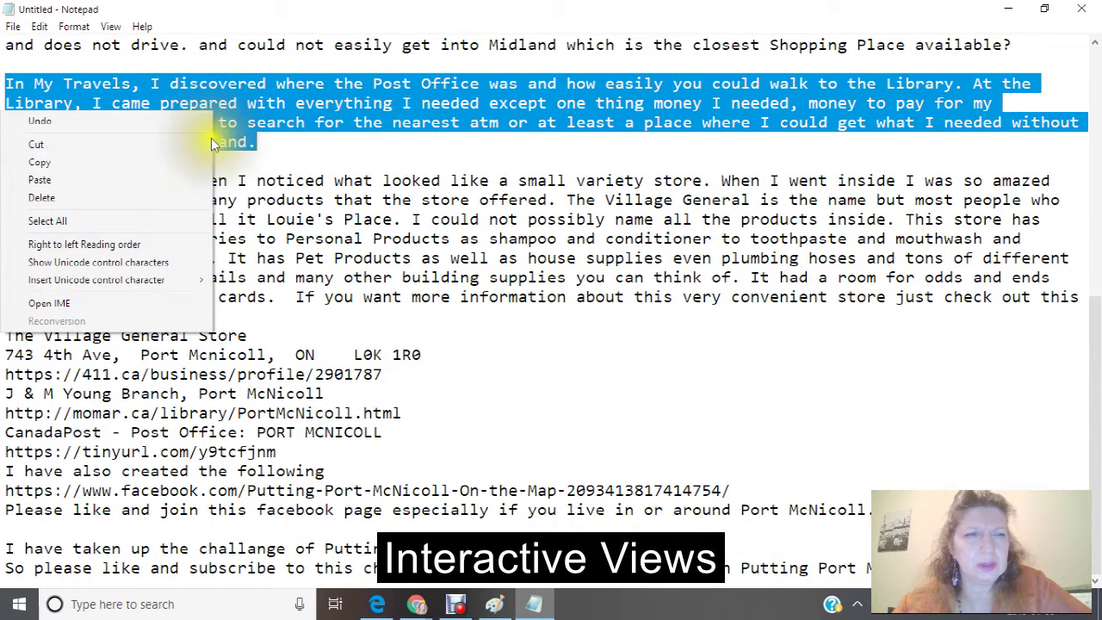
left_click(162, 163)
scroll(266, 96, "up", 8)
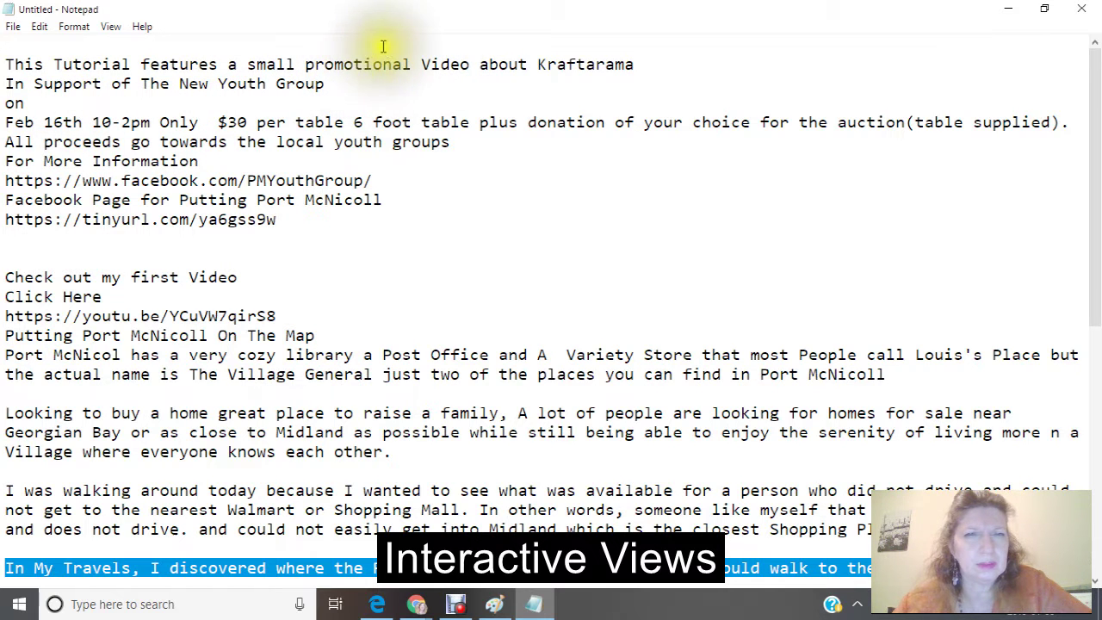
left_click(10, 41)
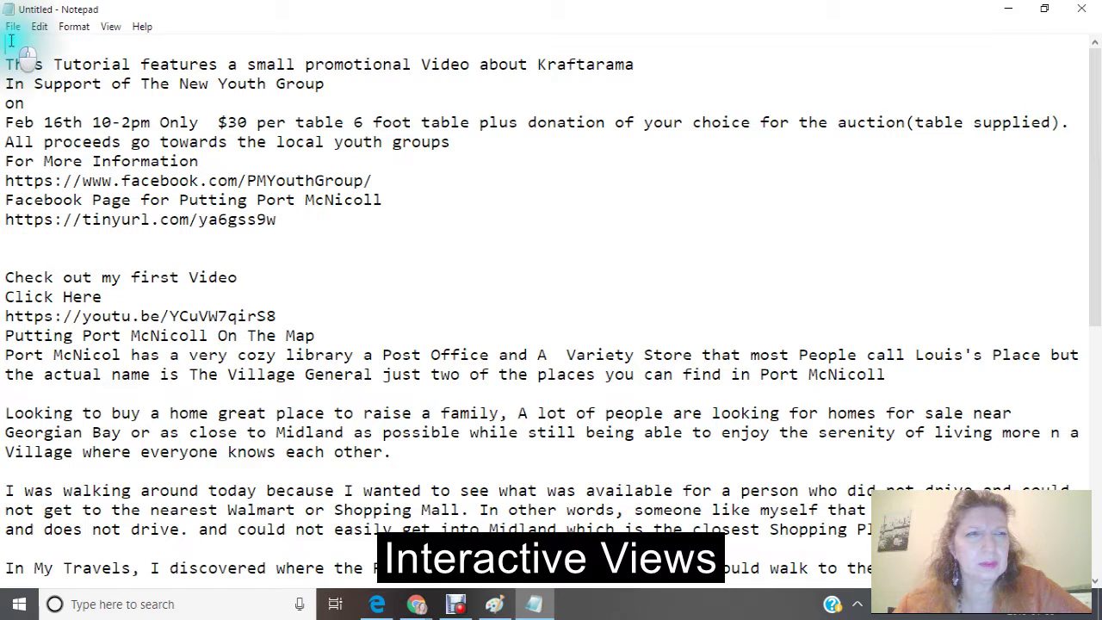
right_click(11, 41)
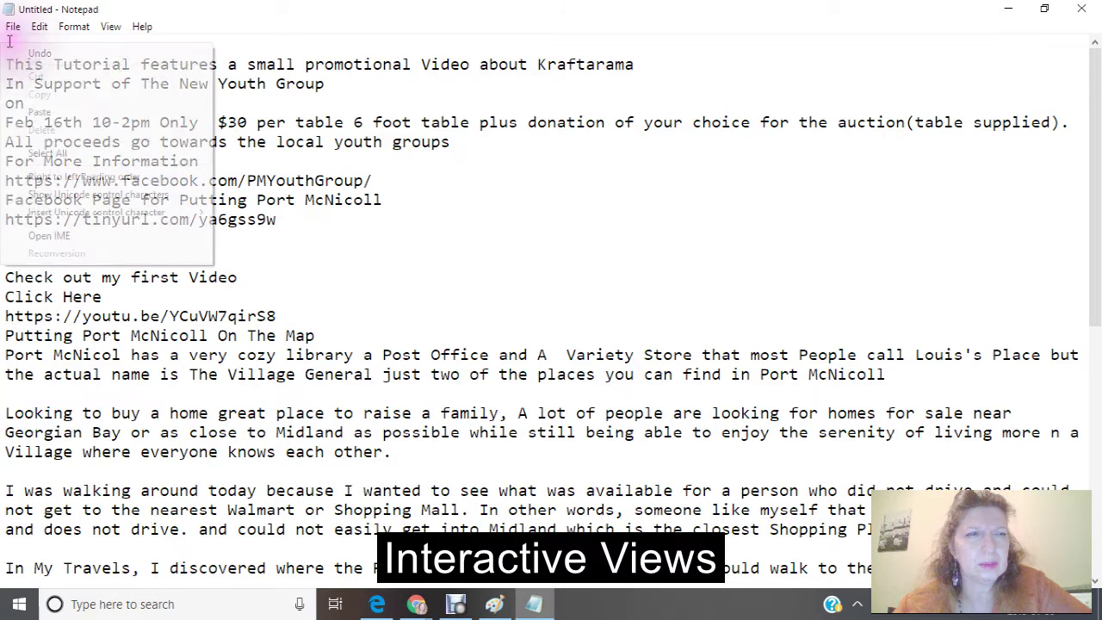
left_click(35, 114)
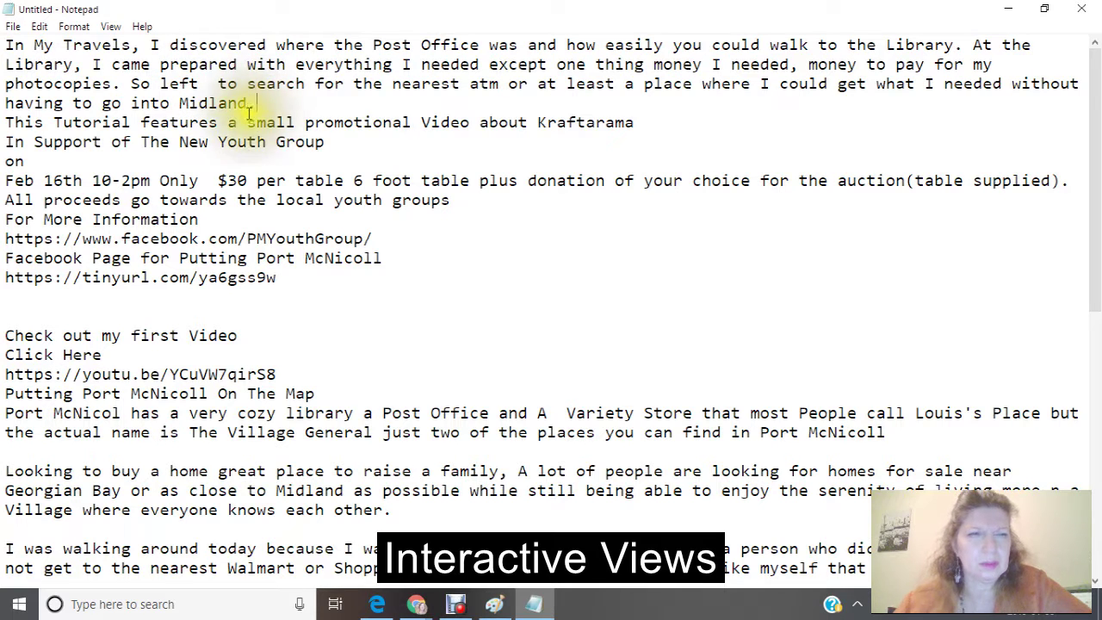
key("Return")
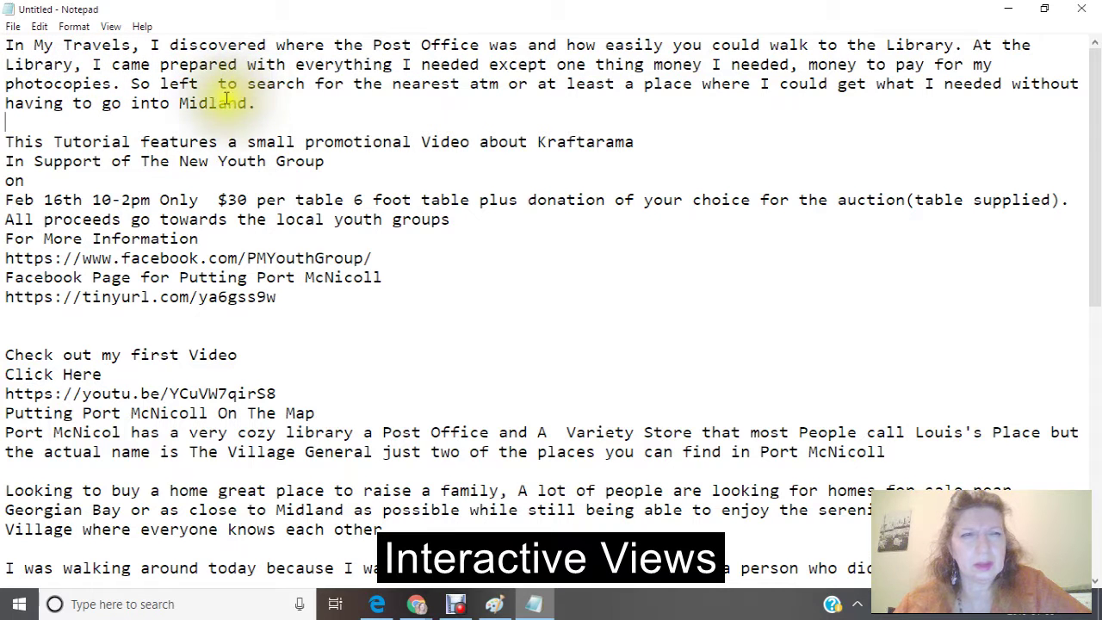
Cut the duplicated "In My Travels" paragraph from the start of the Notepad text
left_click_drag(257, 103, 5, 45)
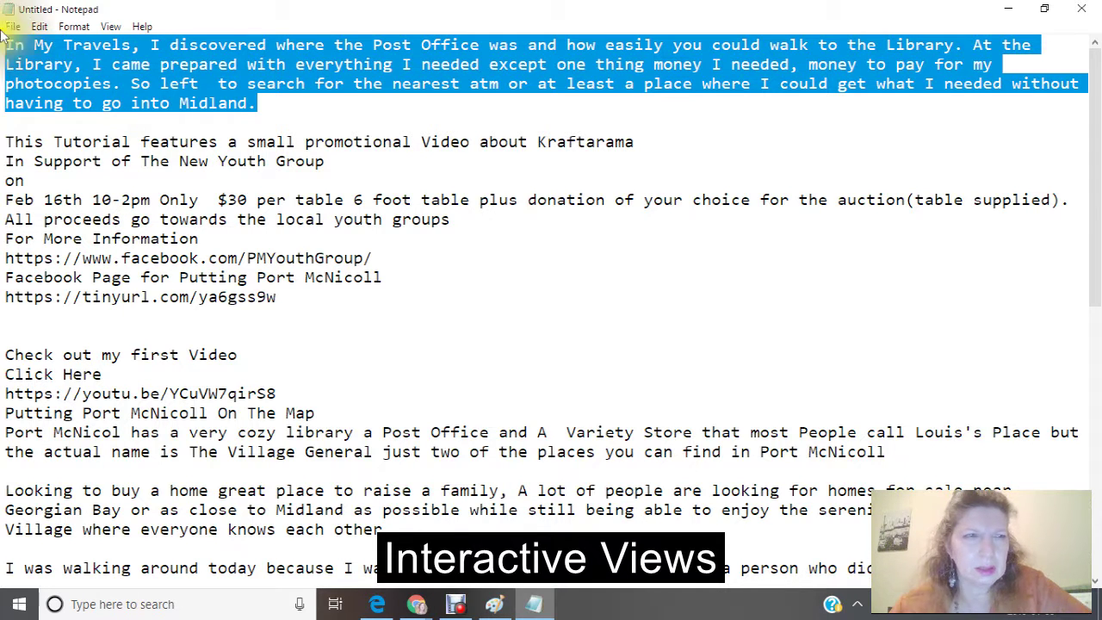
right_click(28, 68)
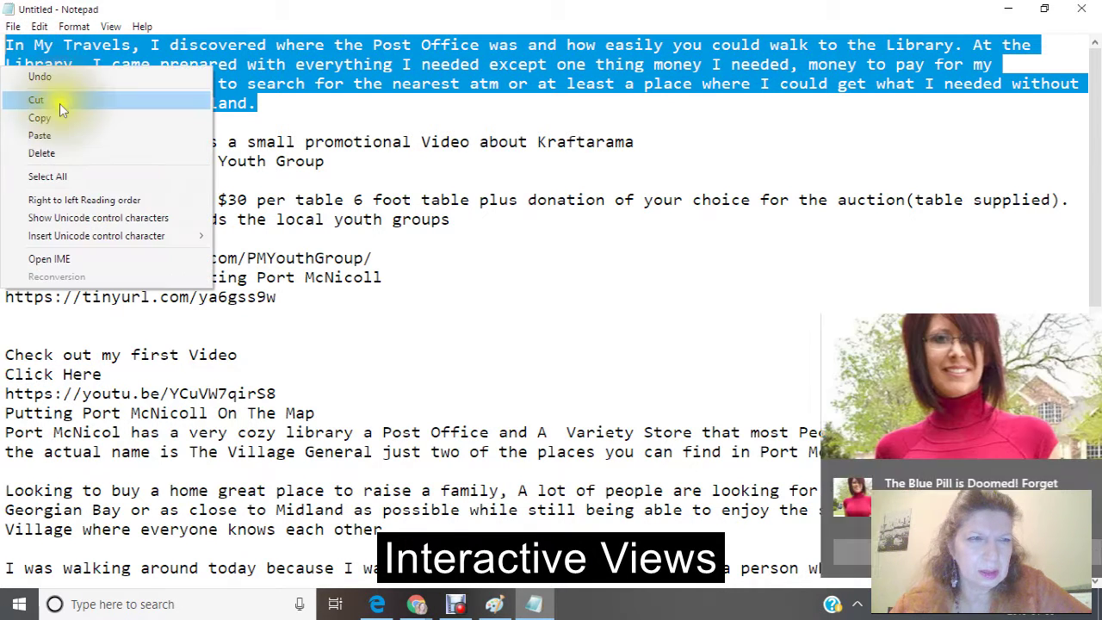
left_click(60, 100)
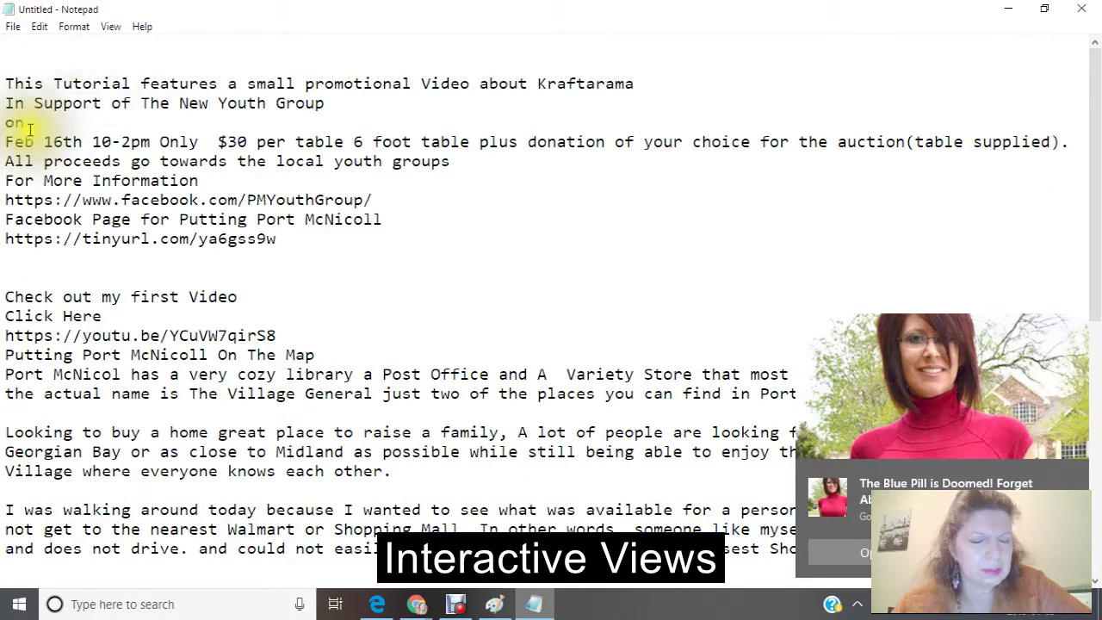
Cut the closing text from "I have taken up the challange" through "upcoming videos on Putting Po" at the end of the Notepad description
scroll(39, 246, "down", 3)
scroll(38, 246, "down", 2)
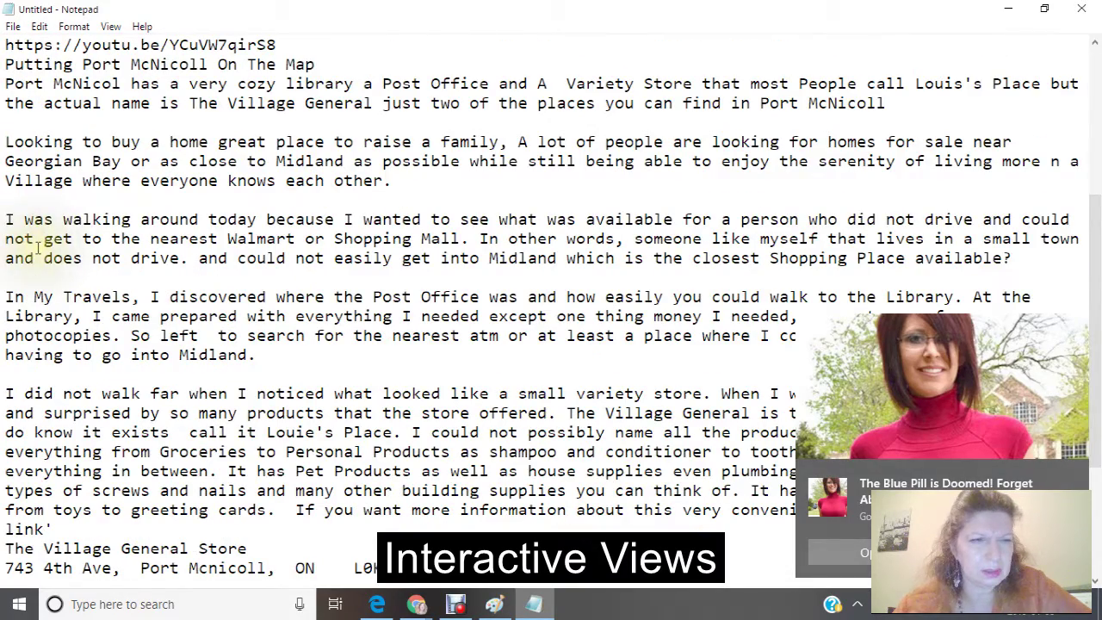
scroll(39, 248, "down", 2)
scroll(38, 246, "down", 2)
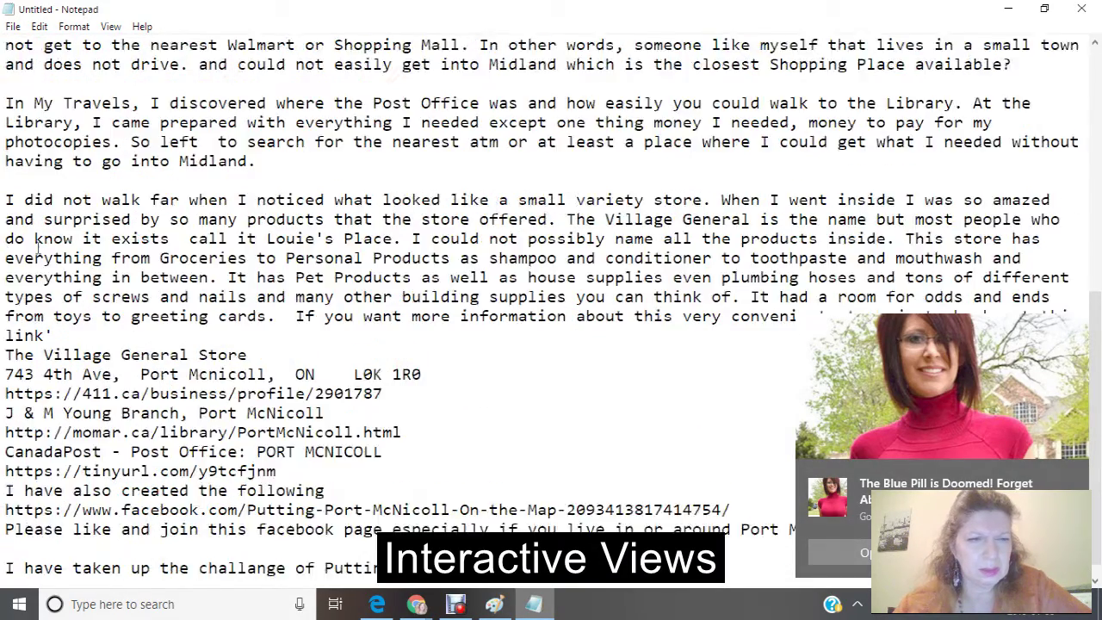
scroll(38, 248, "up", 5)
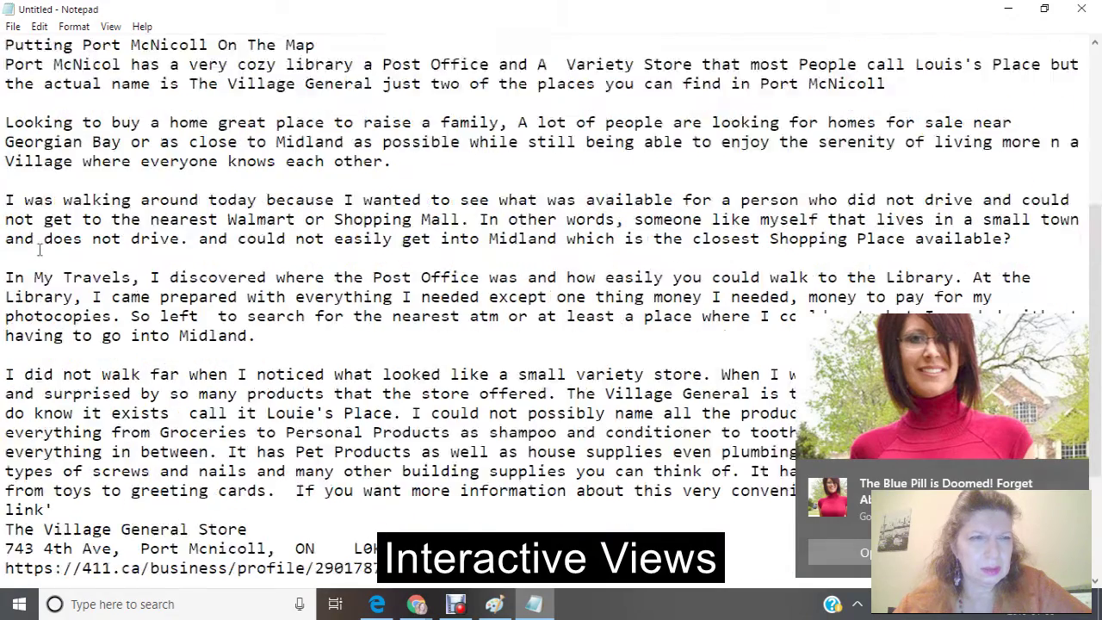
scroll(39, 250, "down", 5)
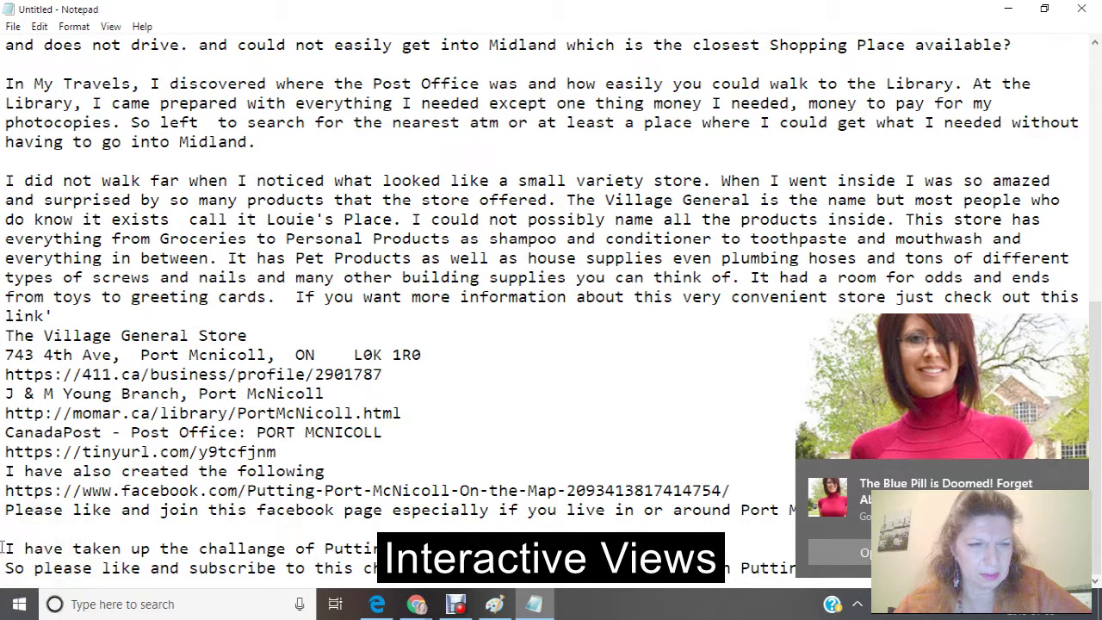
left_click_drag(7, 548, 834, 579)
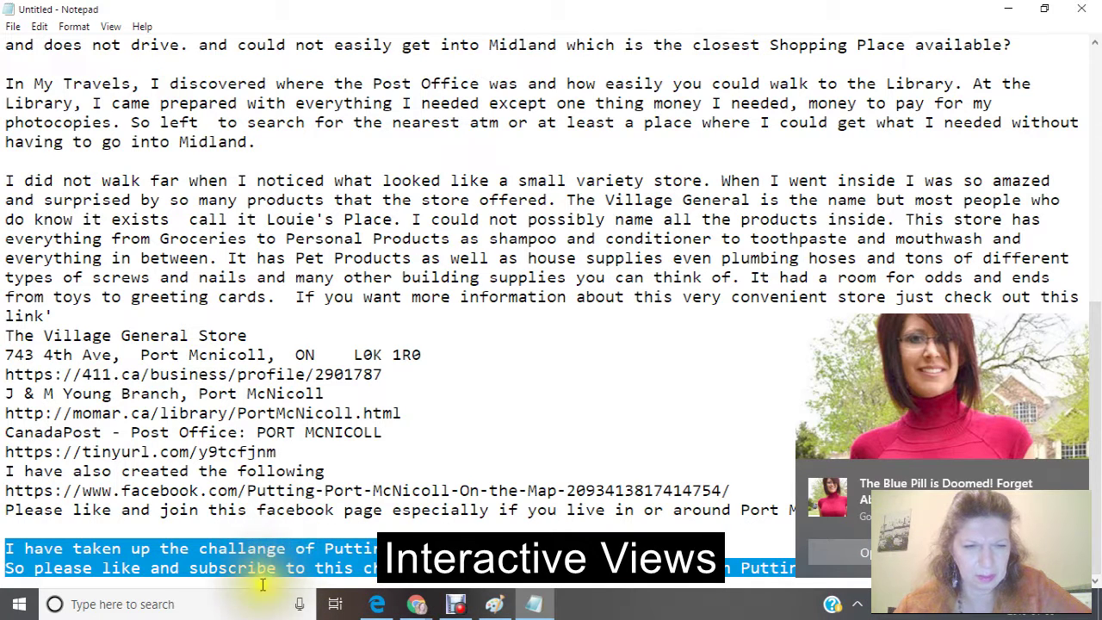
right_click(268, 556)
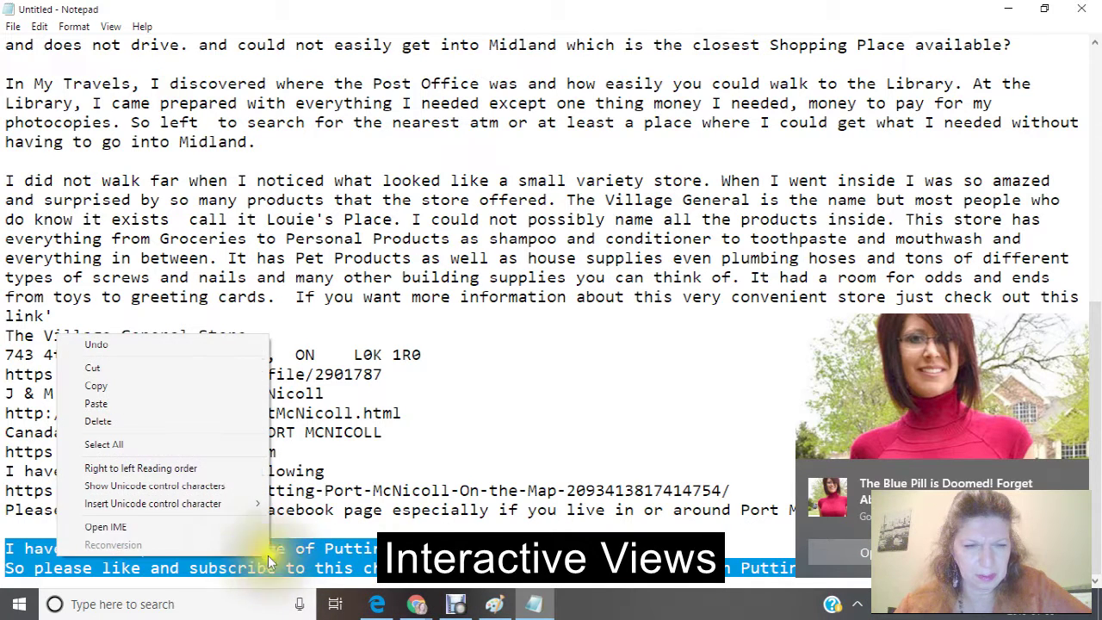
left_click(162, 387)
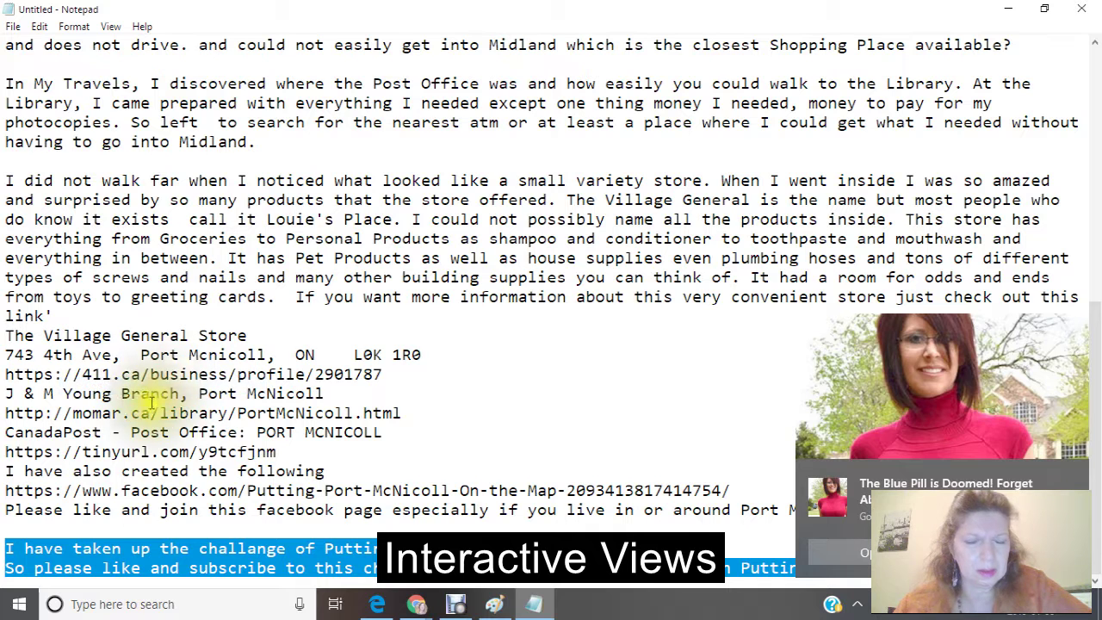
right_click(328, 556)
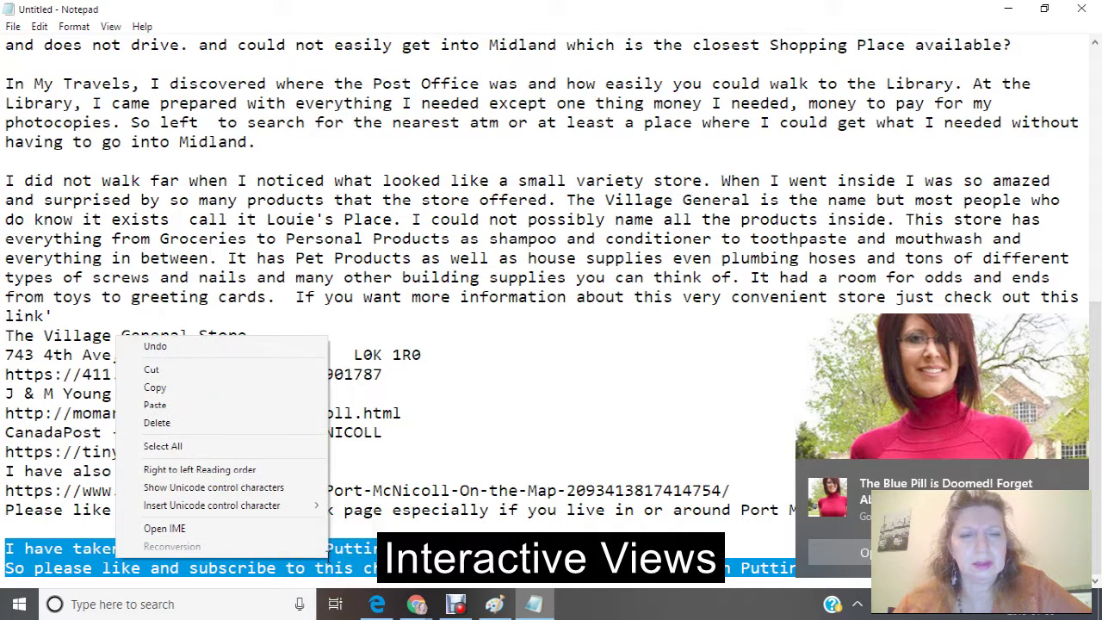
left_click(151, 375)
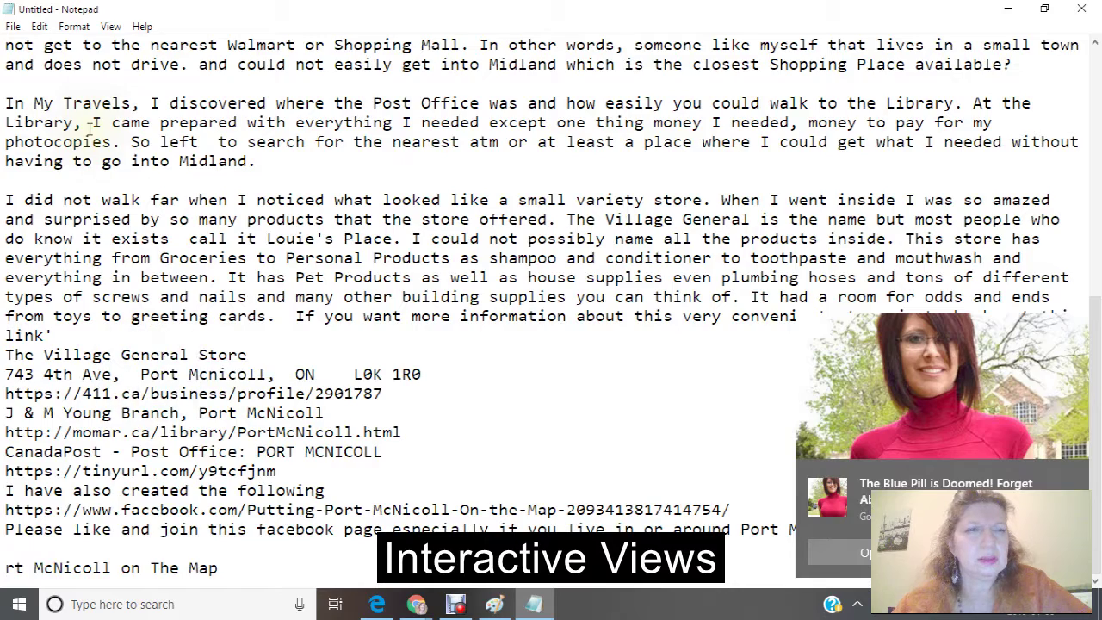
Paste the cut "I have taken up the challange" and "So please like and subscribe" lines at the very start of the Notepad text
key("ctrl+Home")
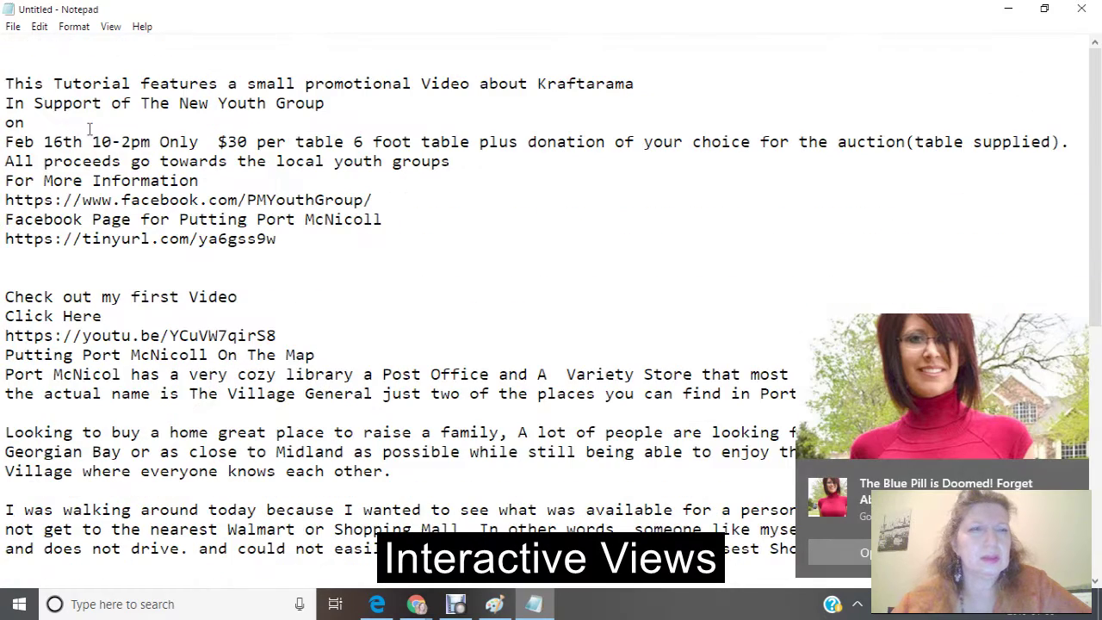
left_click(6, 49)
right_click(7, 49)
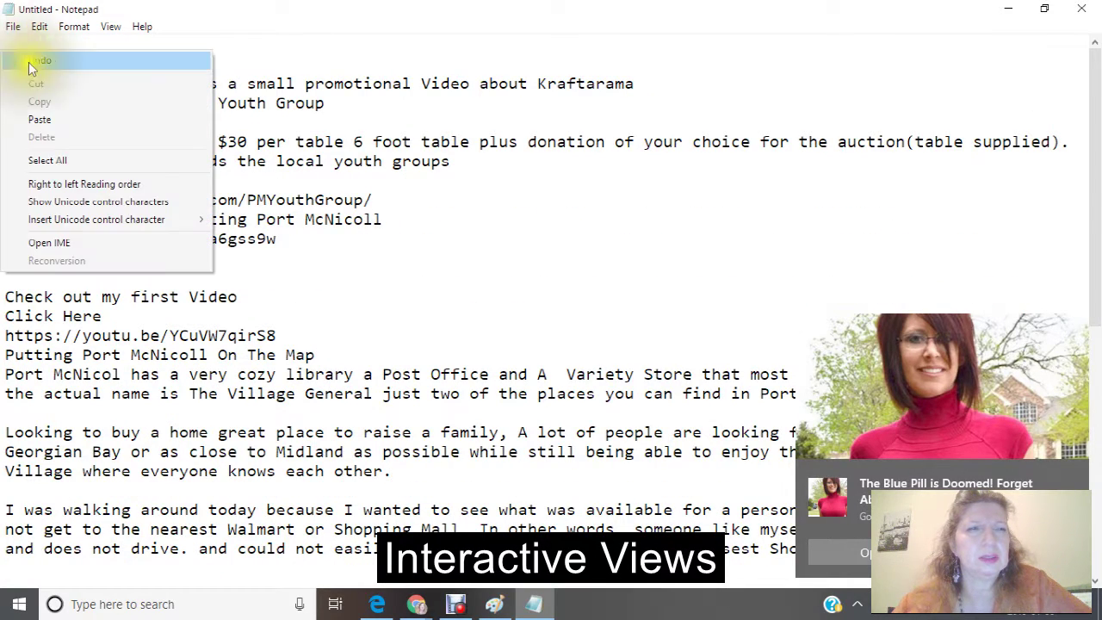
left_click(40, 121)
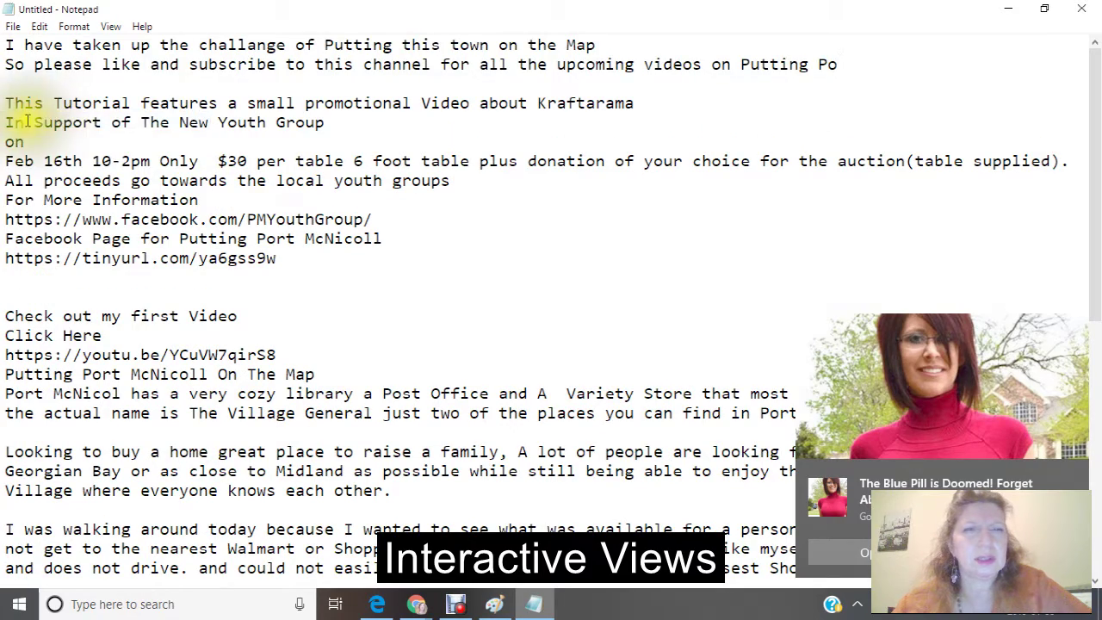
scroll(138, 140, "down", 3)
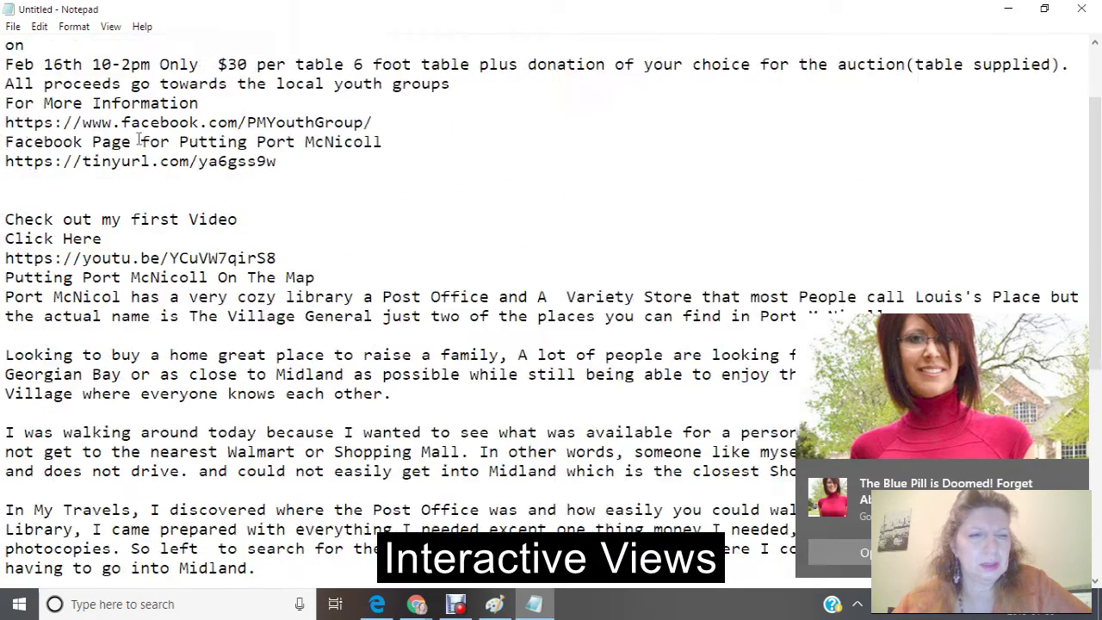
scroll(138, 140, "up", 2)
scroll(138, 139, "up", 2)
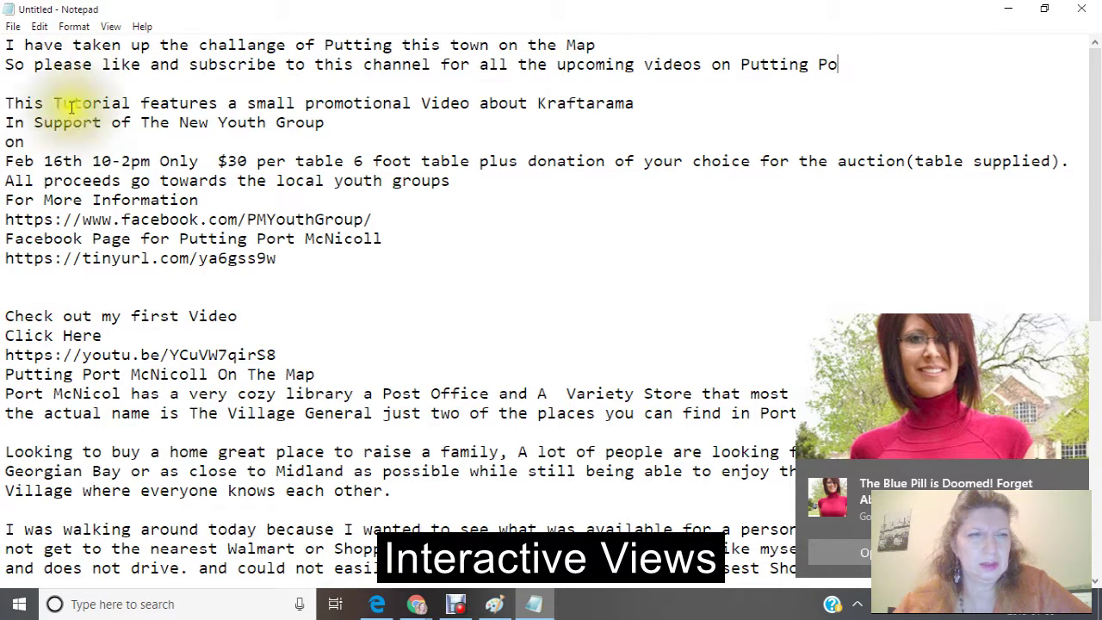
Copy the entire text of the Notepad document and switch back to the YouTube video edit page in the browser
right_click(21, 71)
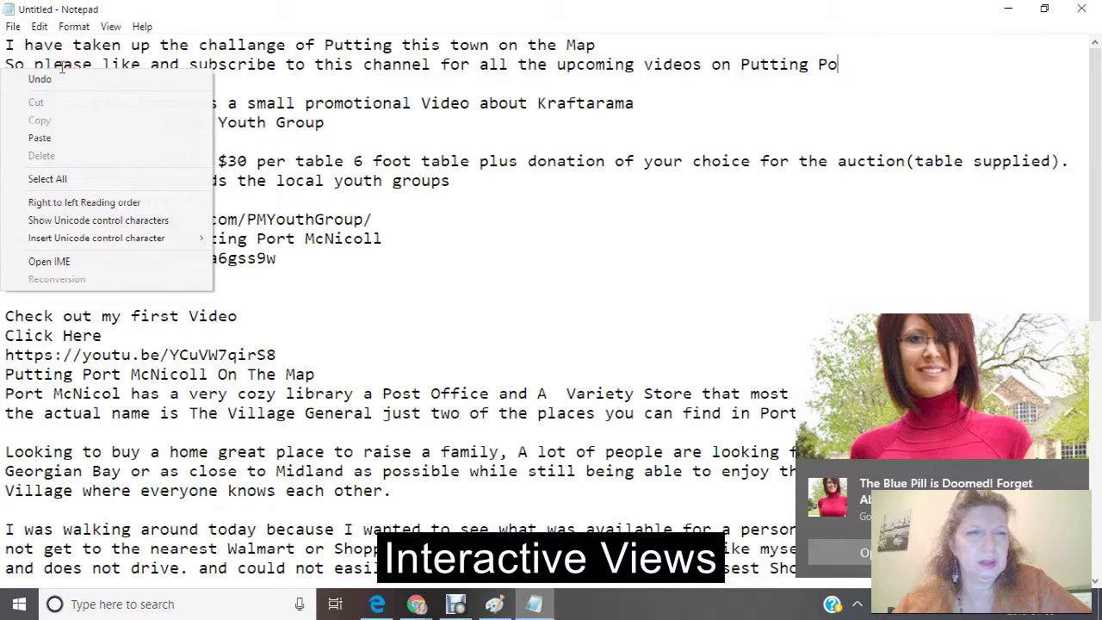
left_click(76, 176)
right_click(50, 113)
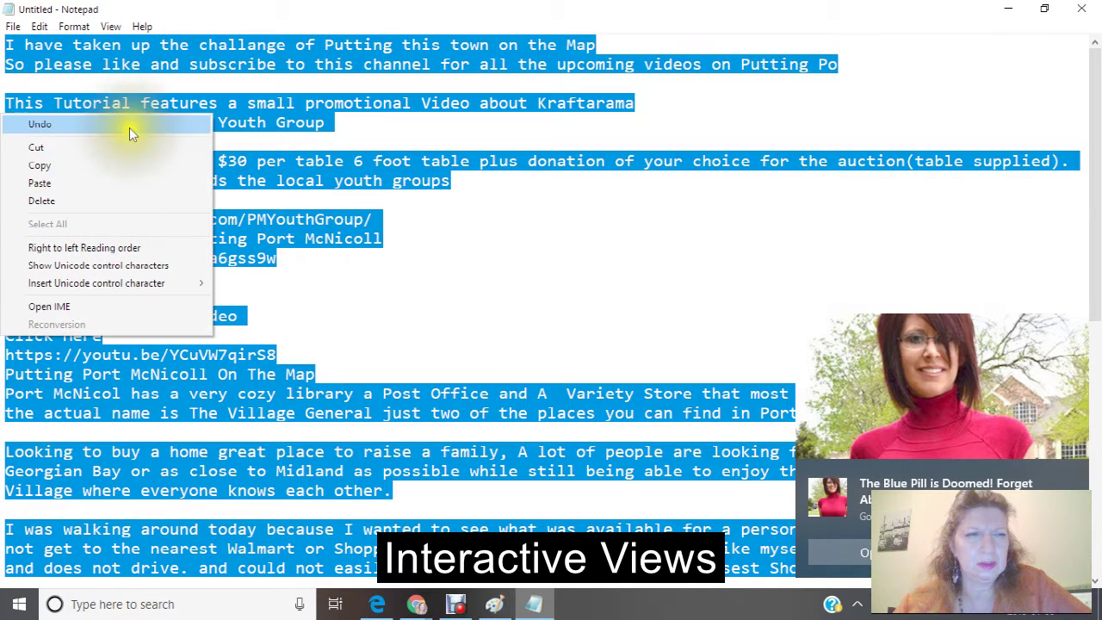
left_click(121, 165)
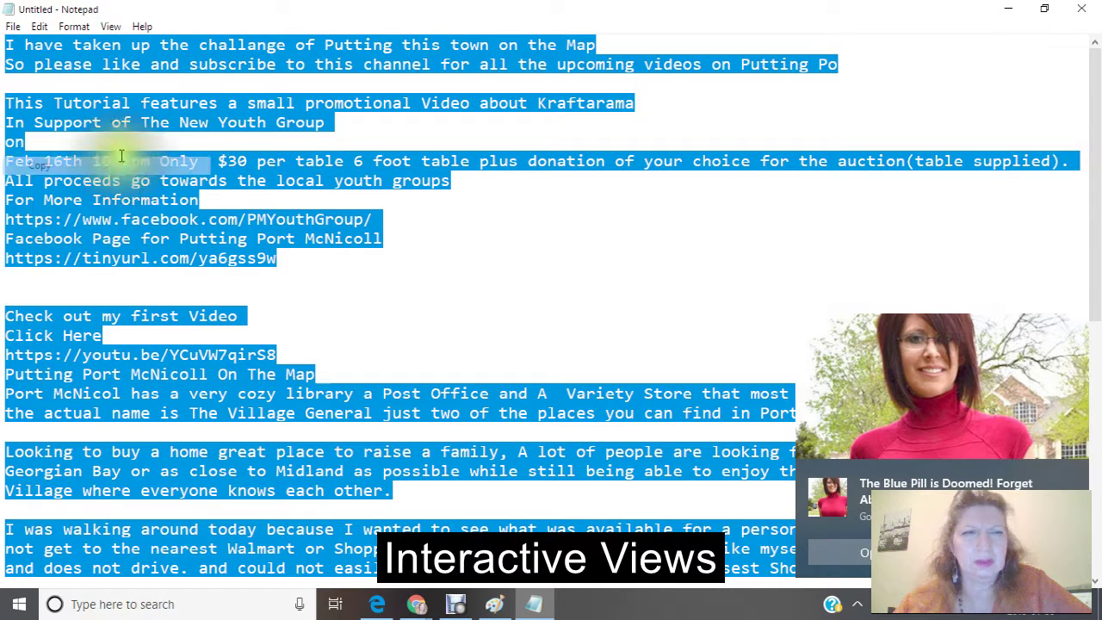
left_click(1013, 11)
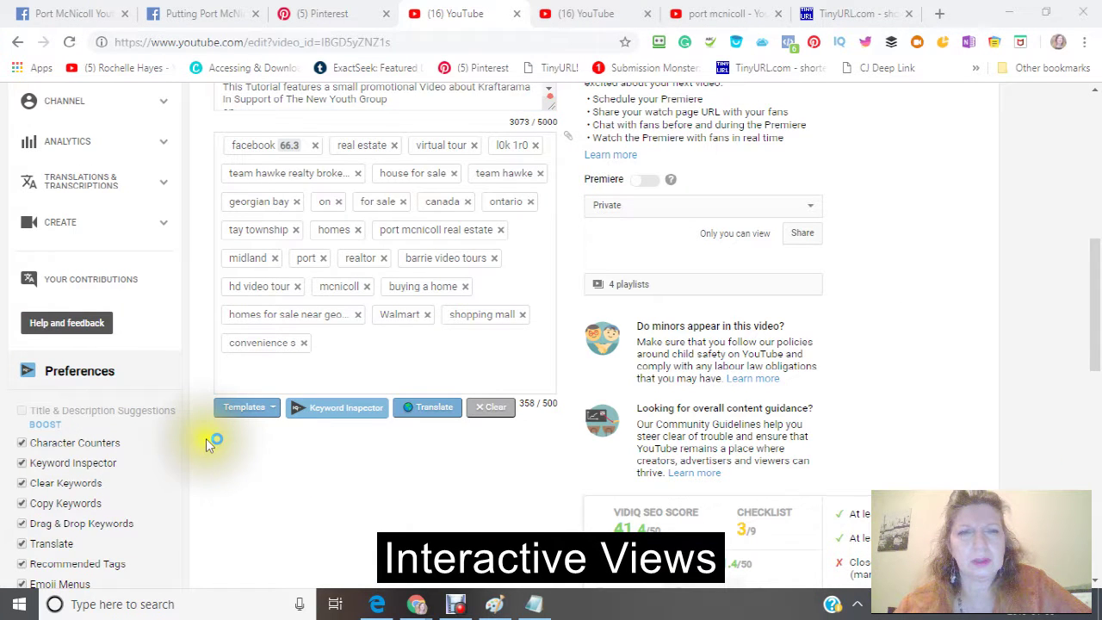
Replace the whole video description with the copied Notepad text
scroll(207, 444, "up", 2)
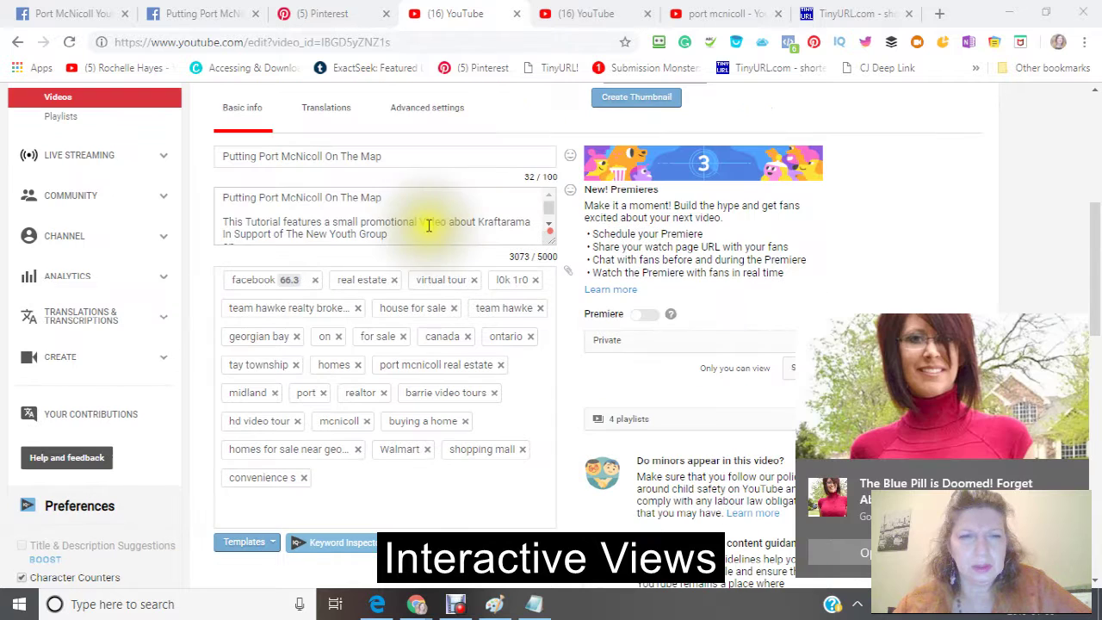
right_click(272, 224)
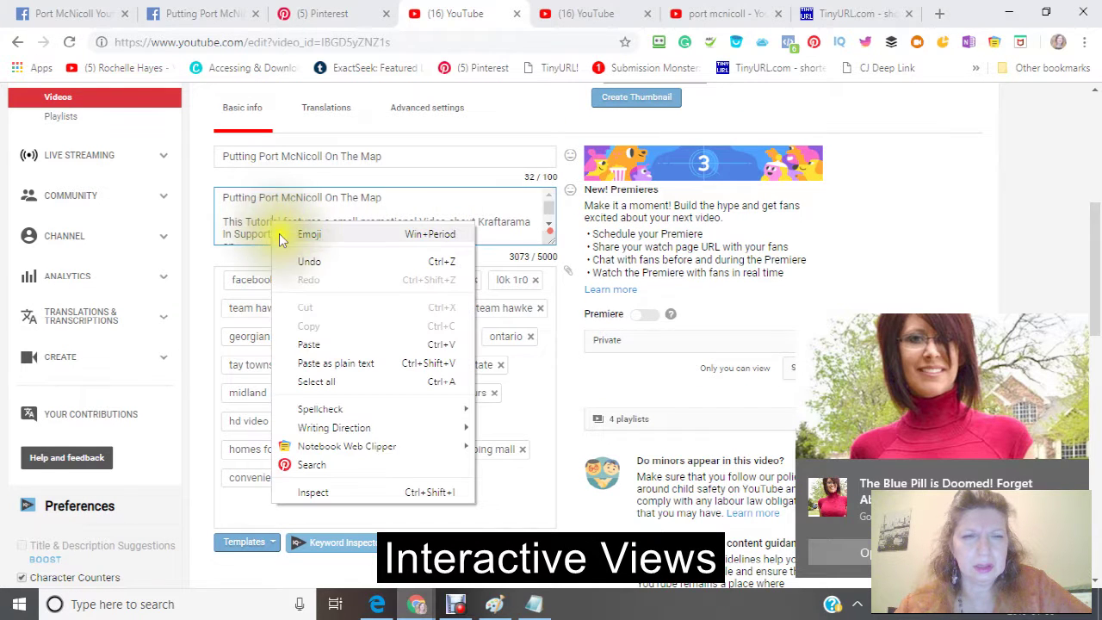
key("Escape")
key("ctrl+a")
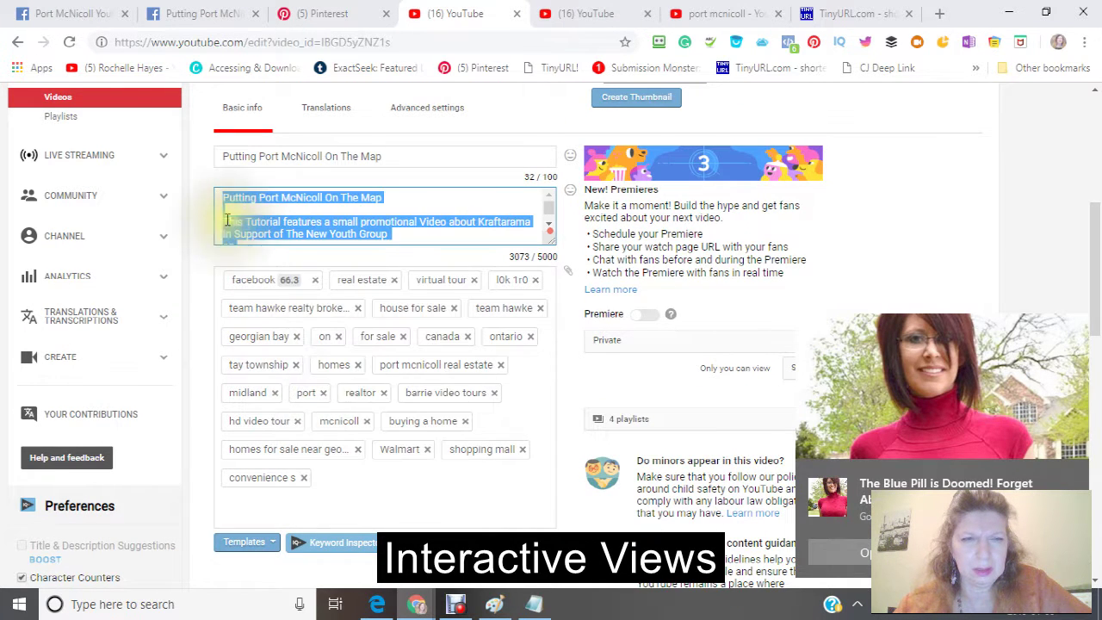
right_click(229, 237)
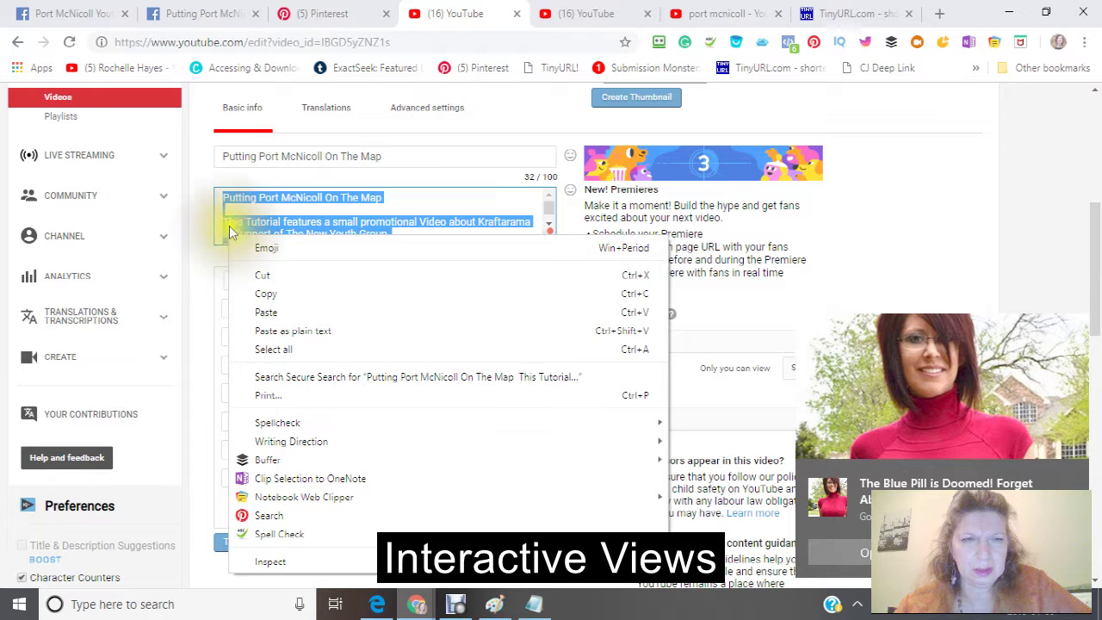
left_click(266, 312)
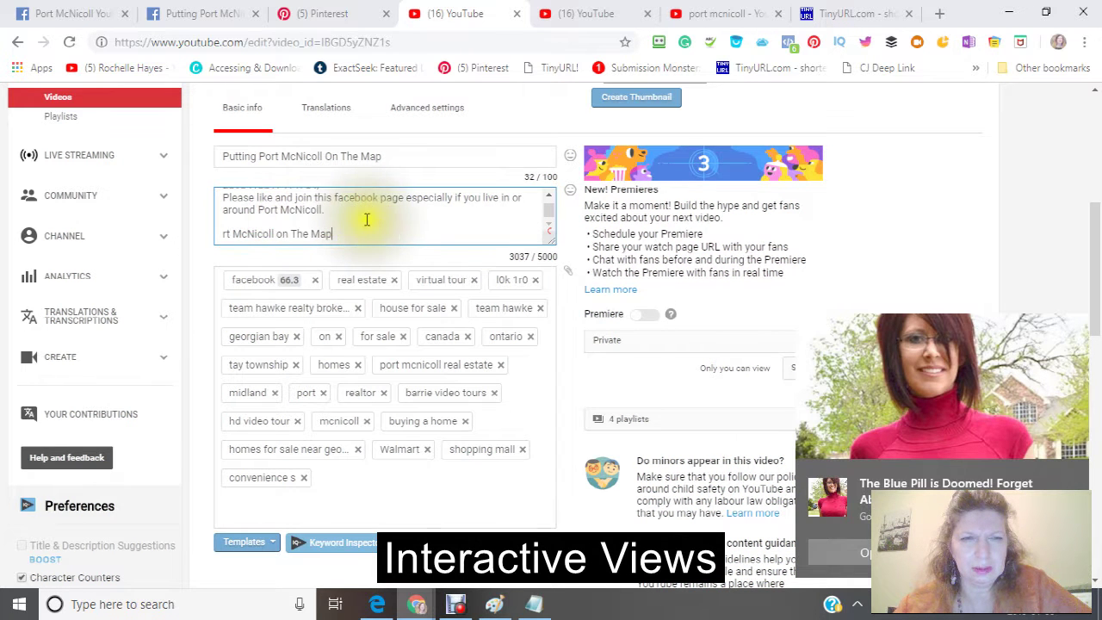
Correct the misspelled "challange" in the description's first line to "challenge" using the Grammarly suggestion
scroll(344, 220, "up", 10)
scroll(370, 221, "up", 5)
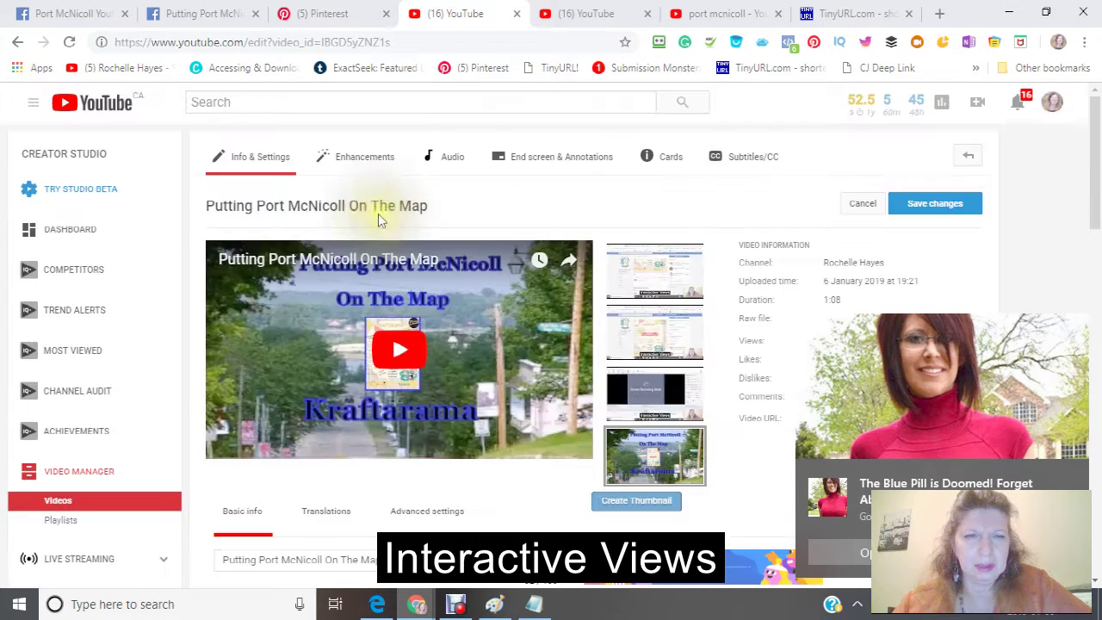
scroll(374, 214, "down", 9)
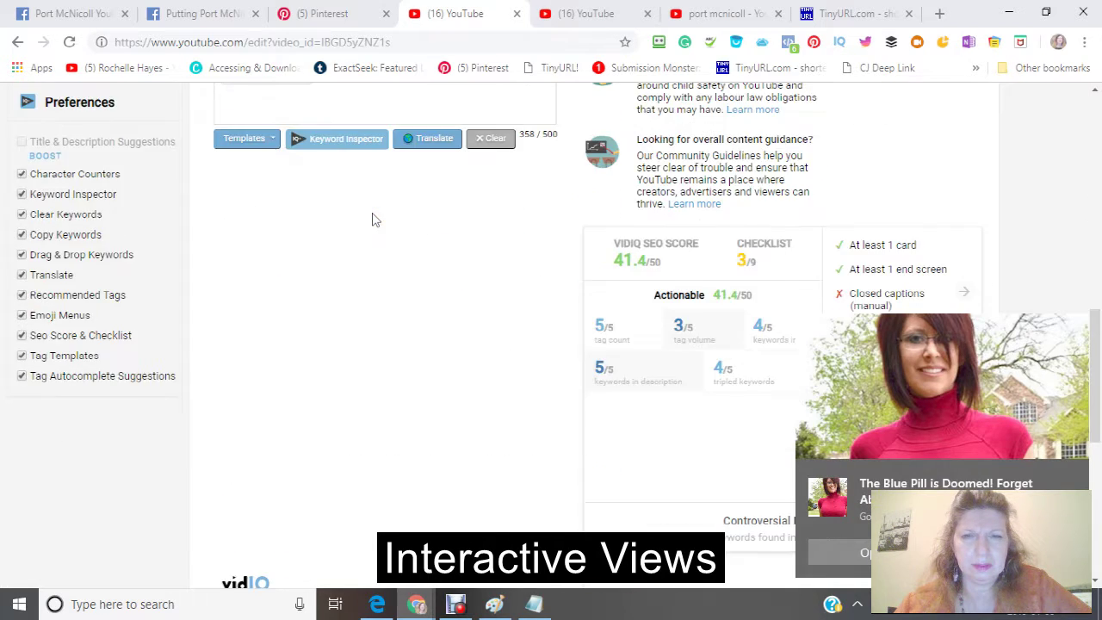
scroll(371, 213, "up", 6)
scroll(370, 213, "down", 2)
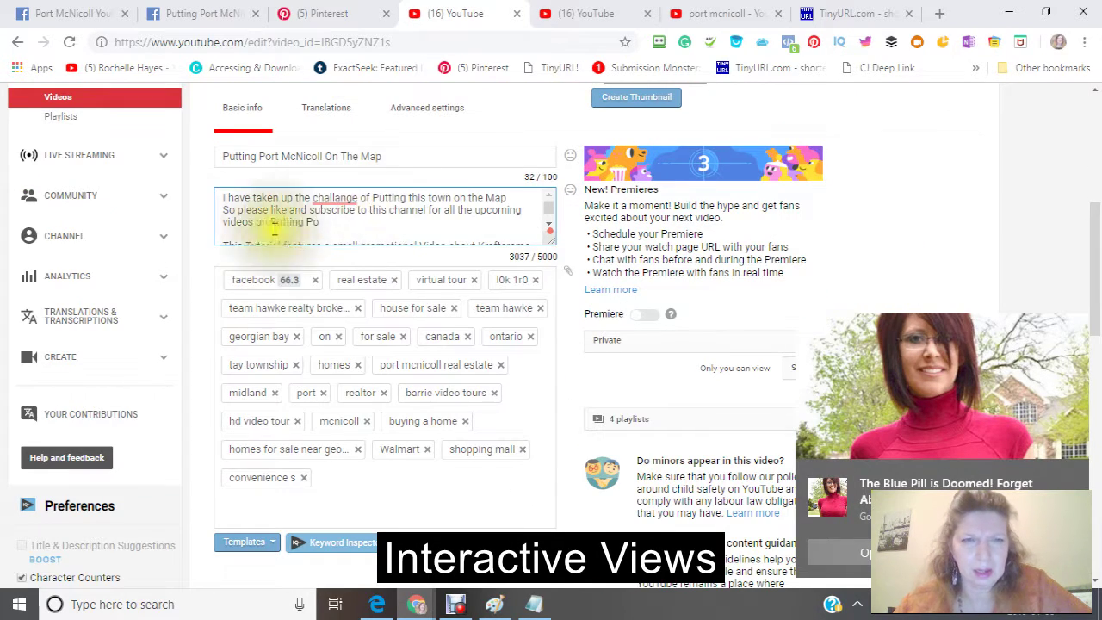
mouse_move(334, 198)
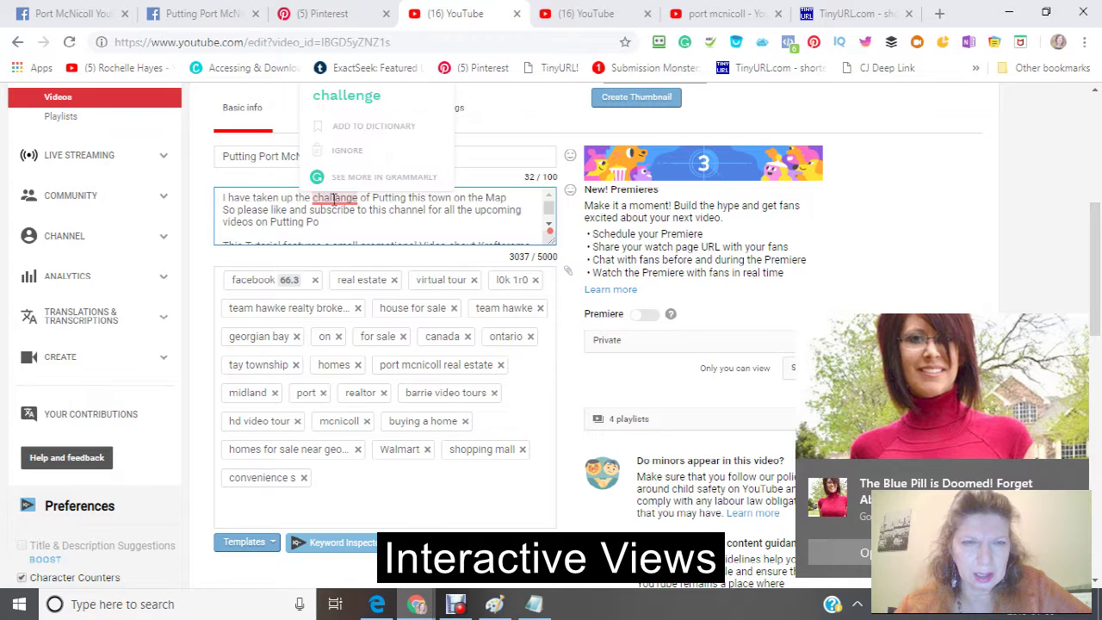
left_click(347, 96)
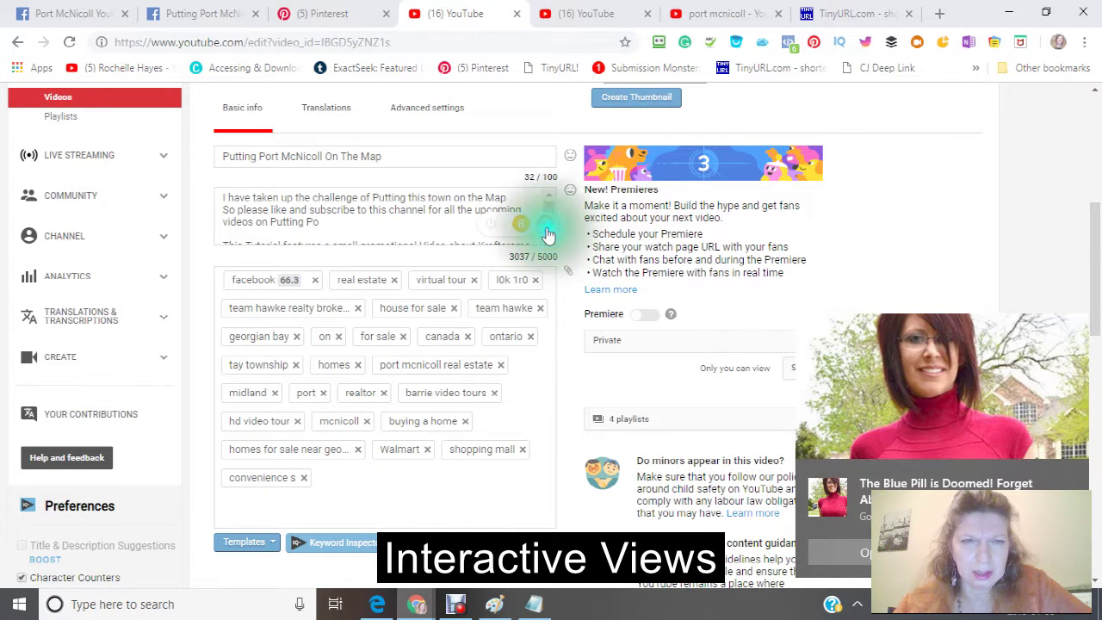
Open the description in the full Grammarly editor and accept the suggestion "the donation"
left_click(548, 230)
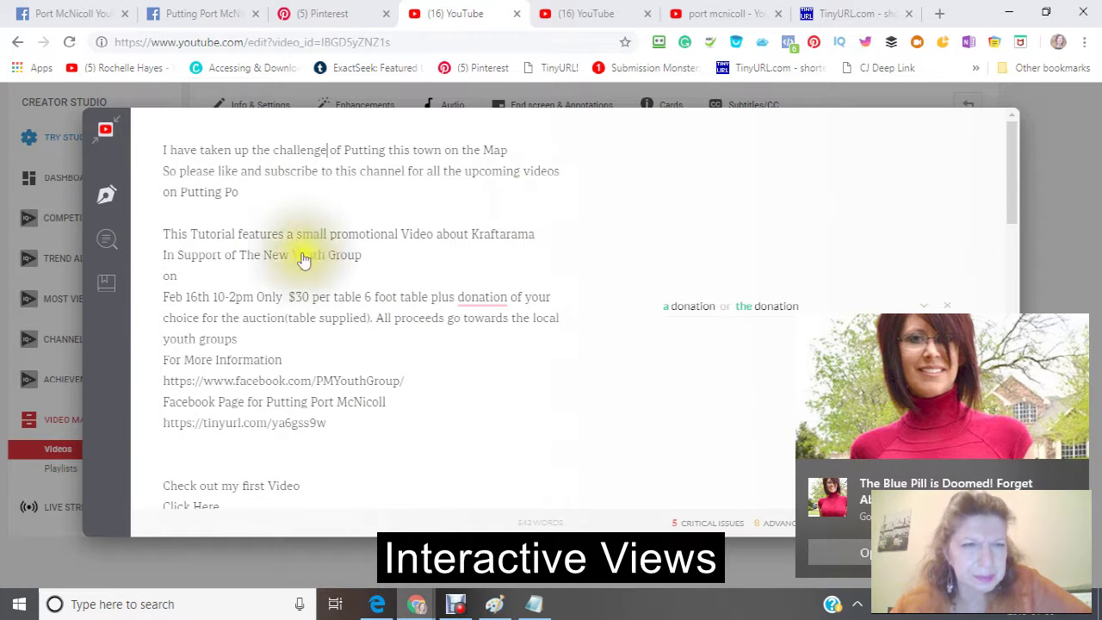
scroll(352, 347, "down", 10)
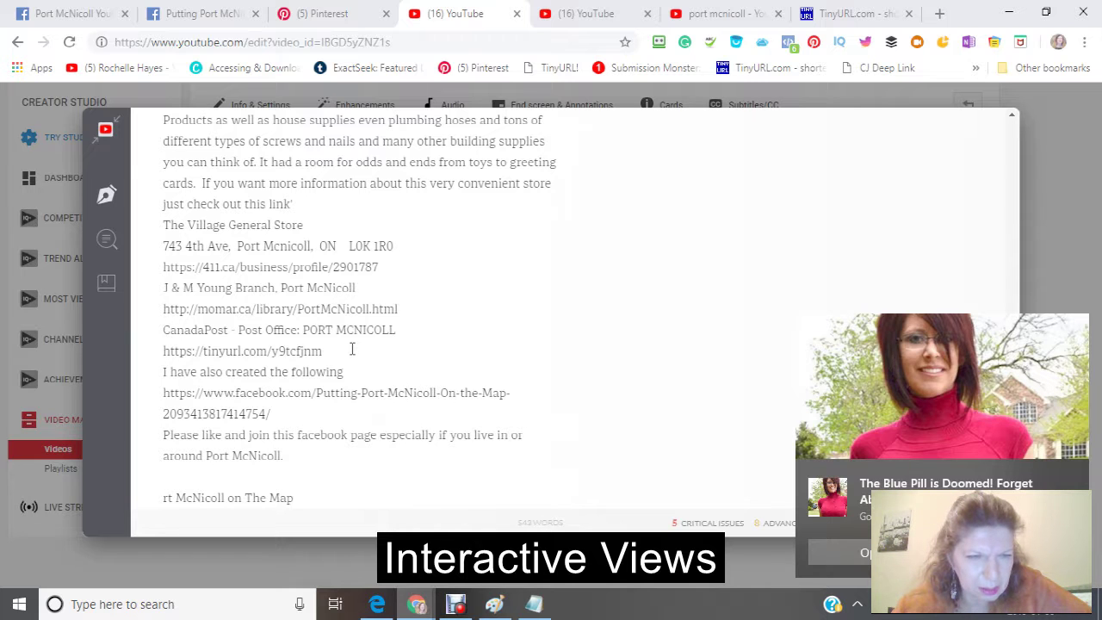
scroll(352, 348, "up", 15)
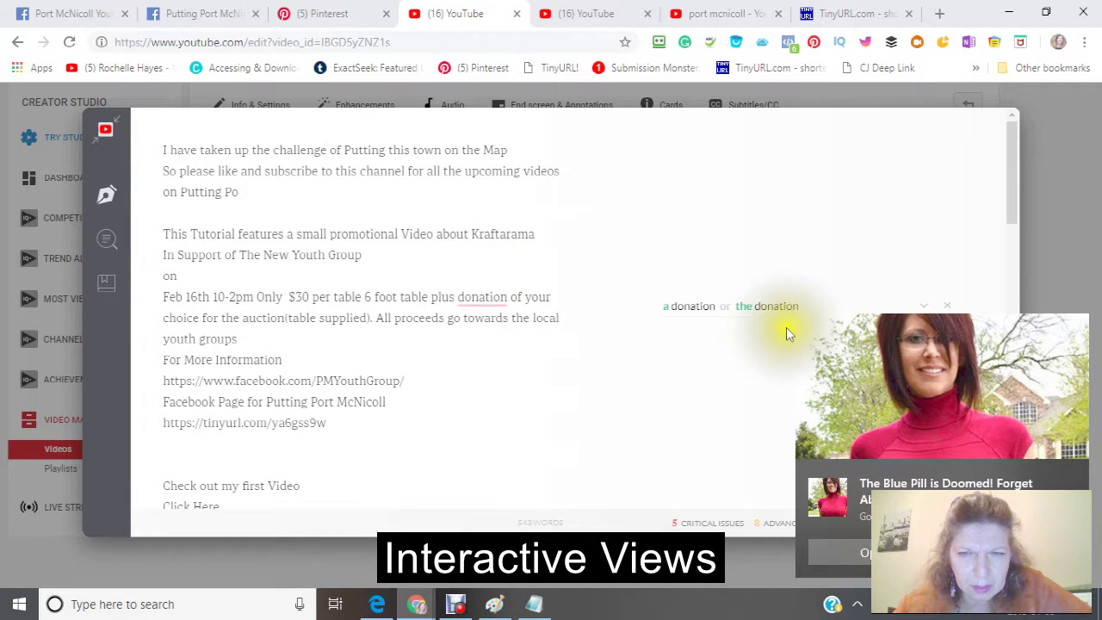
left_click(756, 308)
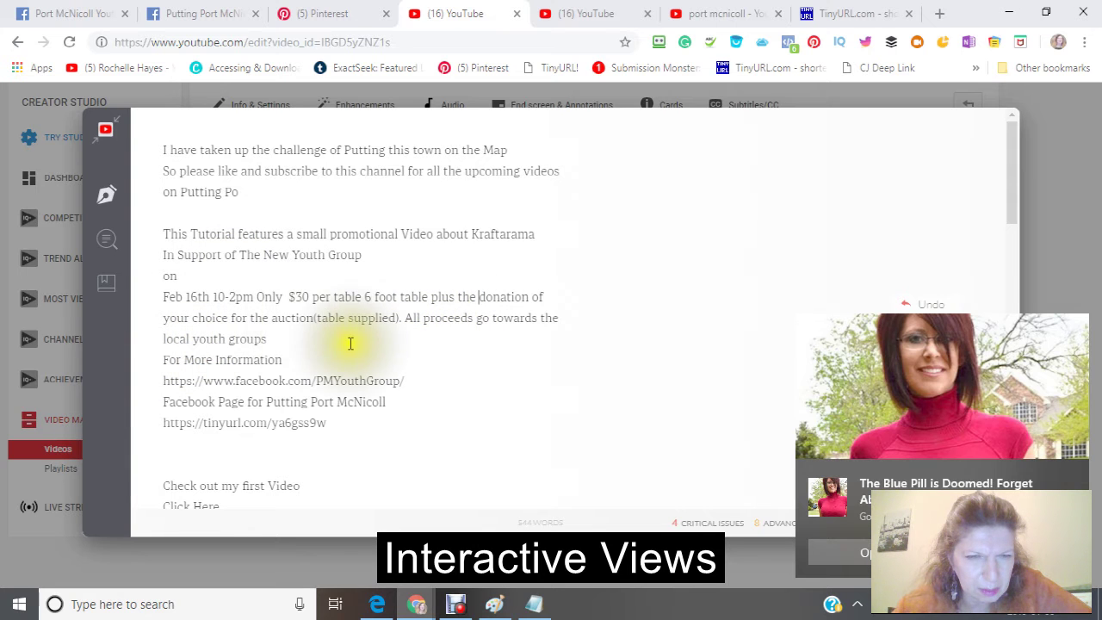
Insert a blank line above "For More Information" and delete the lone word "on" below "In Support of The New Youth Group"
left_click(291, 338)
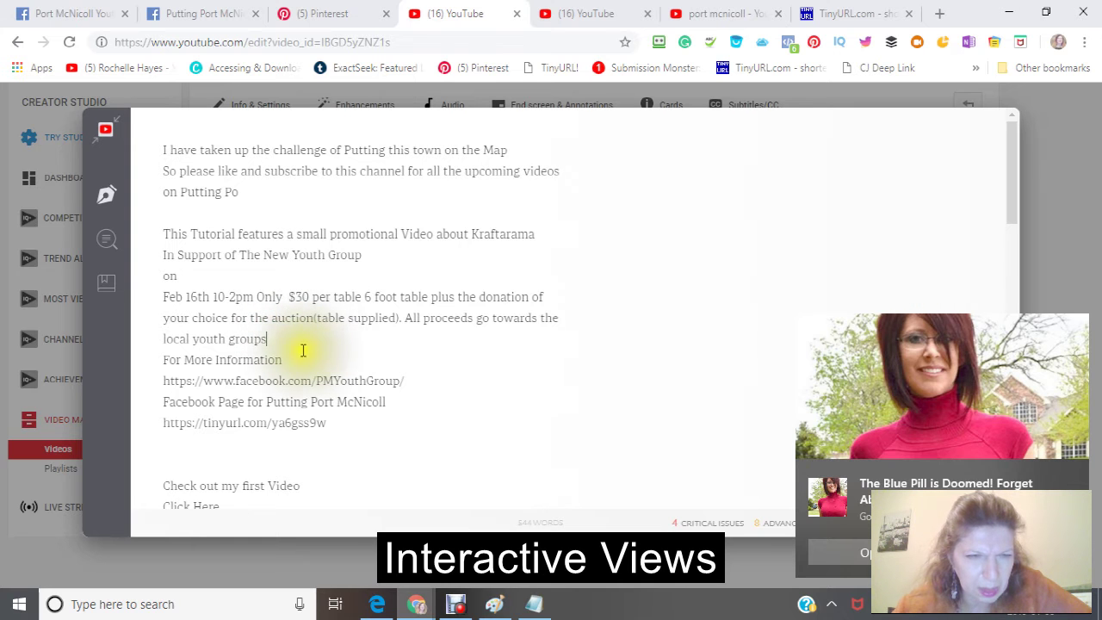
key("Return")
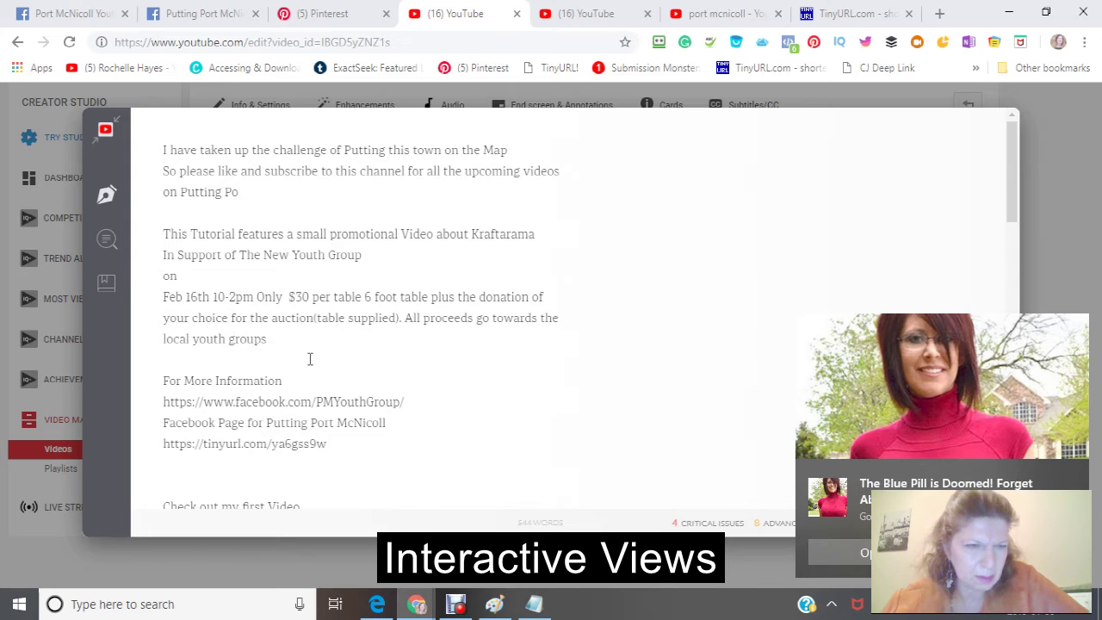
left_click(366, 261)
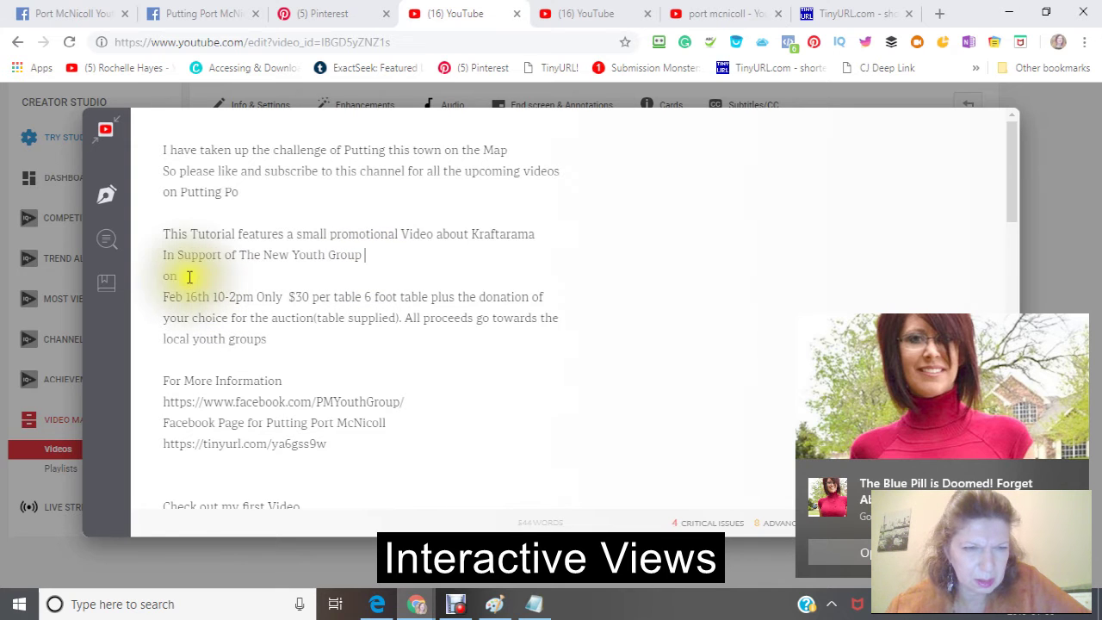
left_click_drag(180, 276, 148, 269)
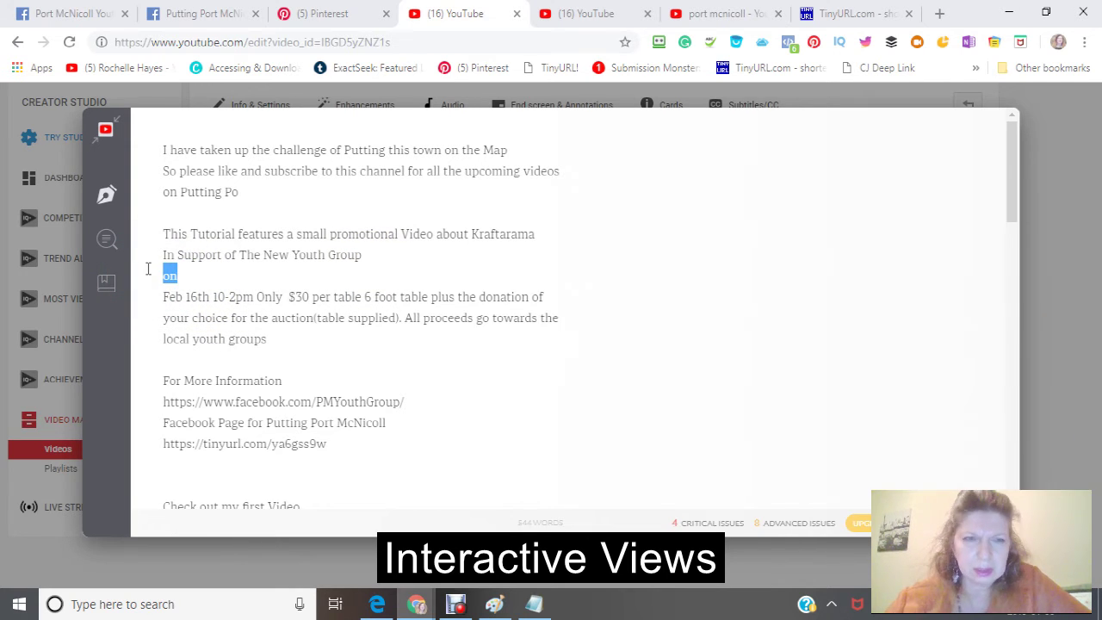
left_click(371, 256)
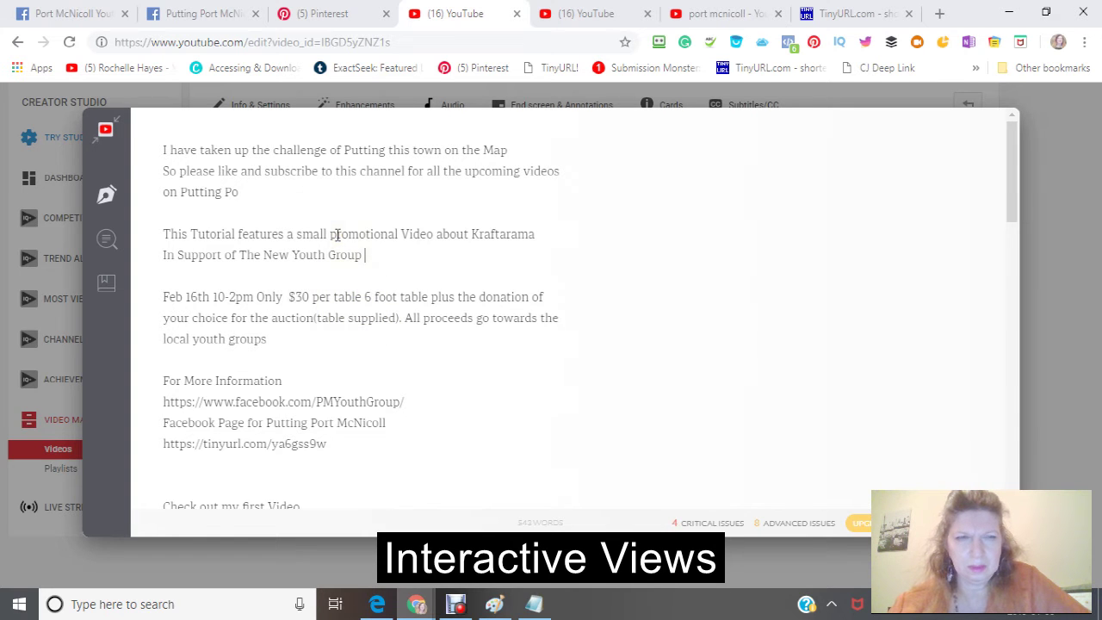
Complete the unfinished second sentence to end in "Putting Port McNicoll On The Map" and copy that phrase
left_click(239, 191)
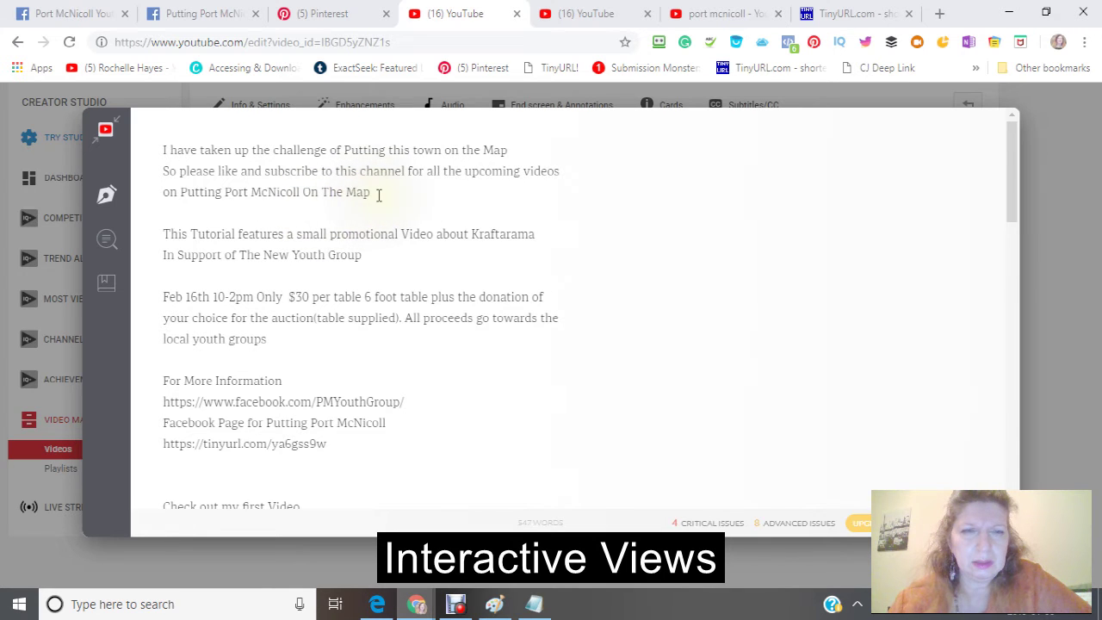
left_click_drag(370, 193, 180, 191)
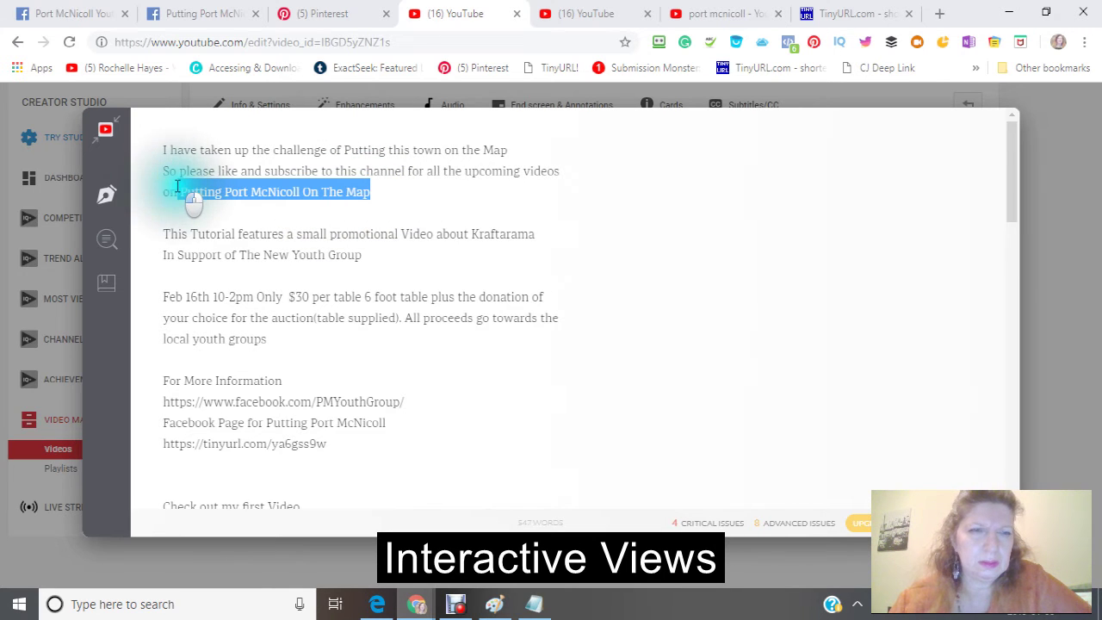
right_click(203, 198)
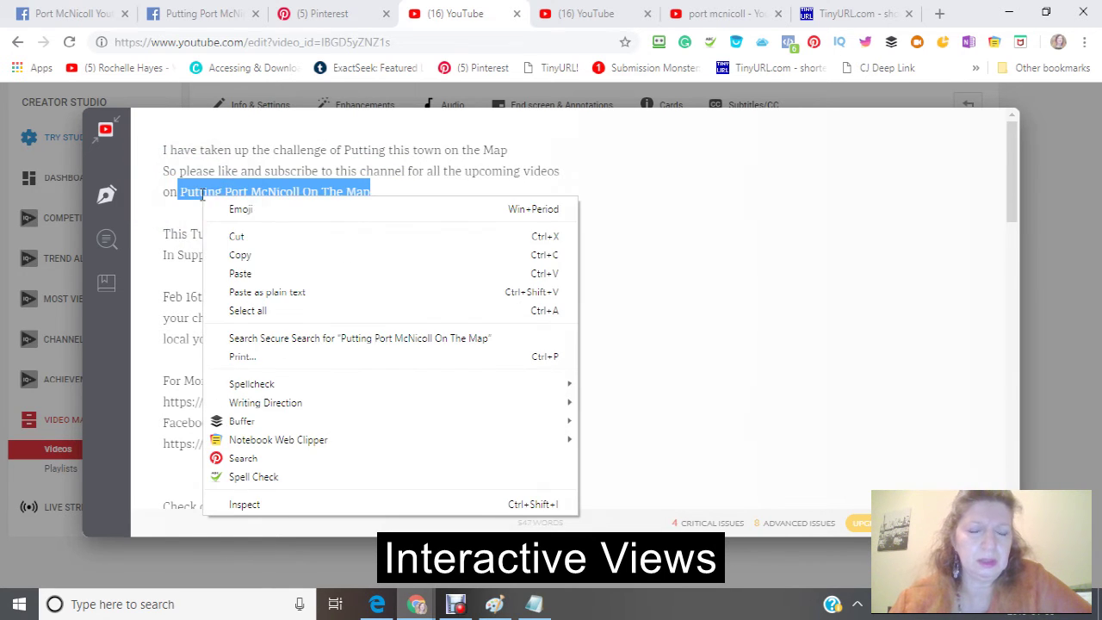
left_click(238, 255)
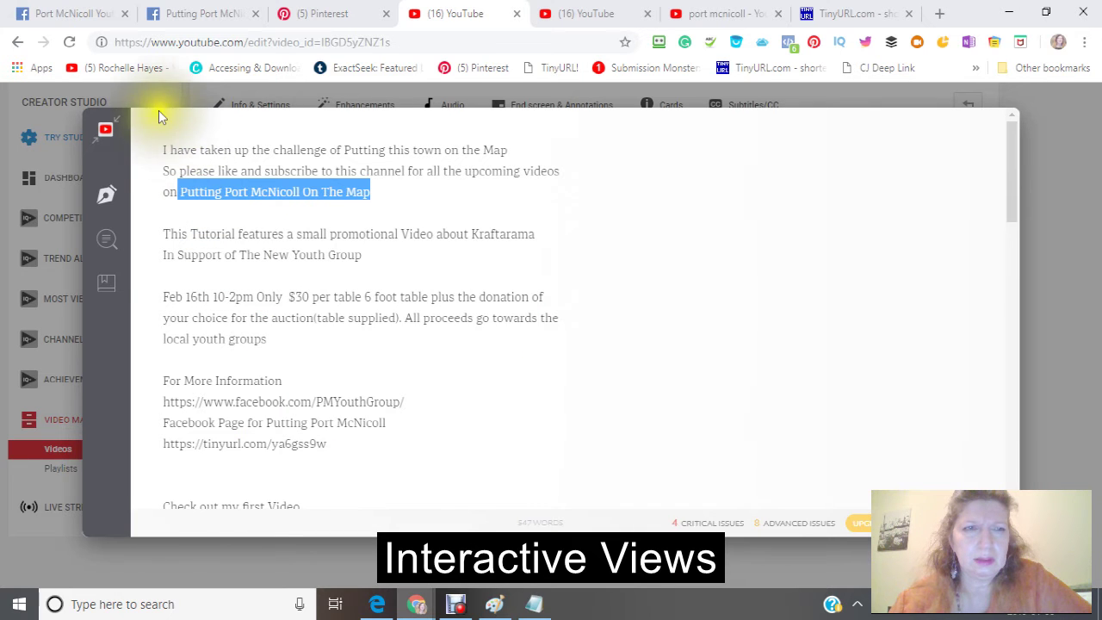
left_click(169, 119)
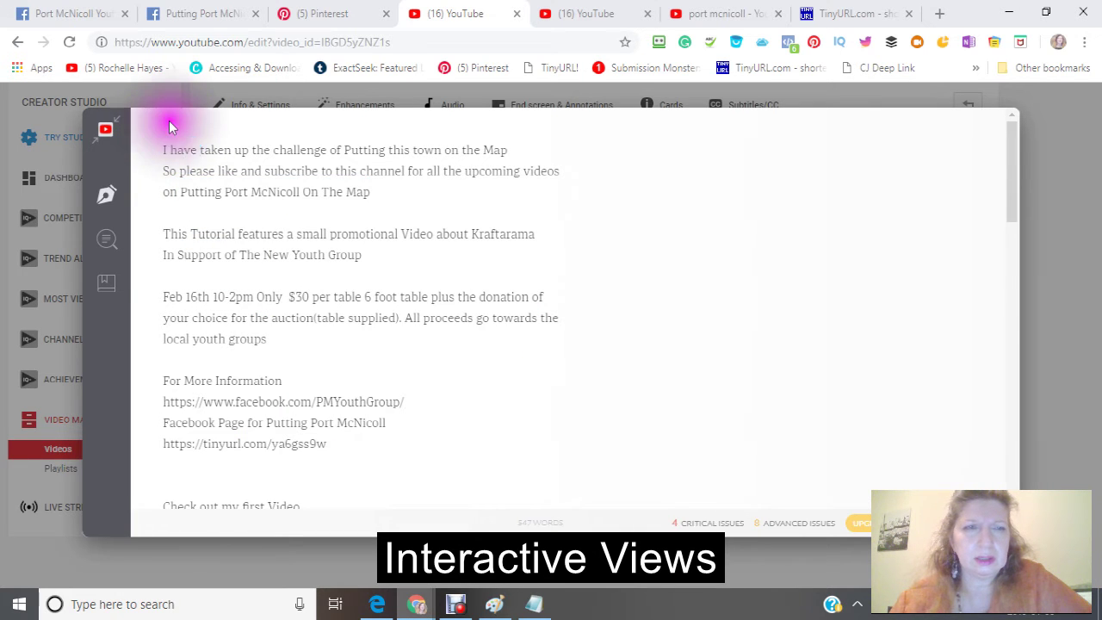
right_click(171, 120)
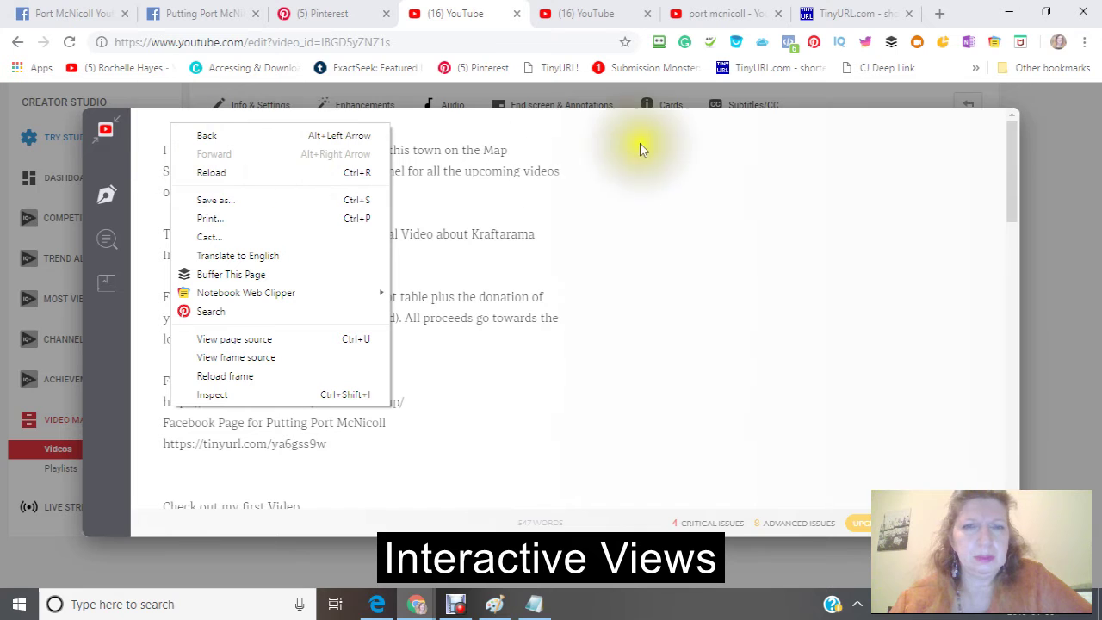
left_click(537, 146)
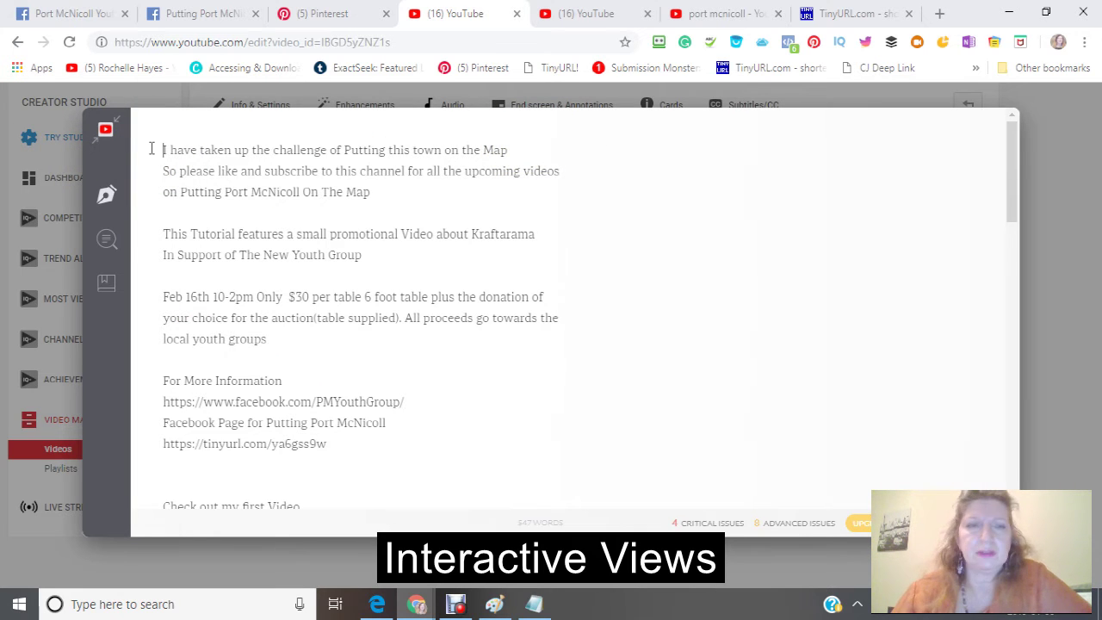
Add an empty line at the start of the description and paste the copied phrase before "I have taken up the challenge"
key("Return")
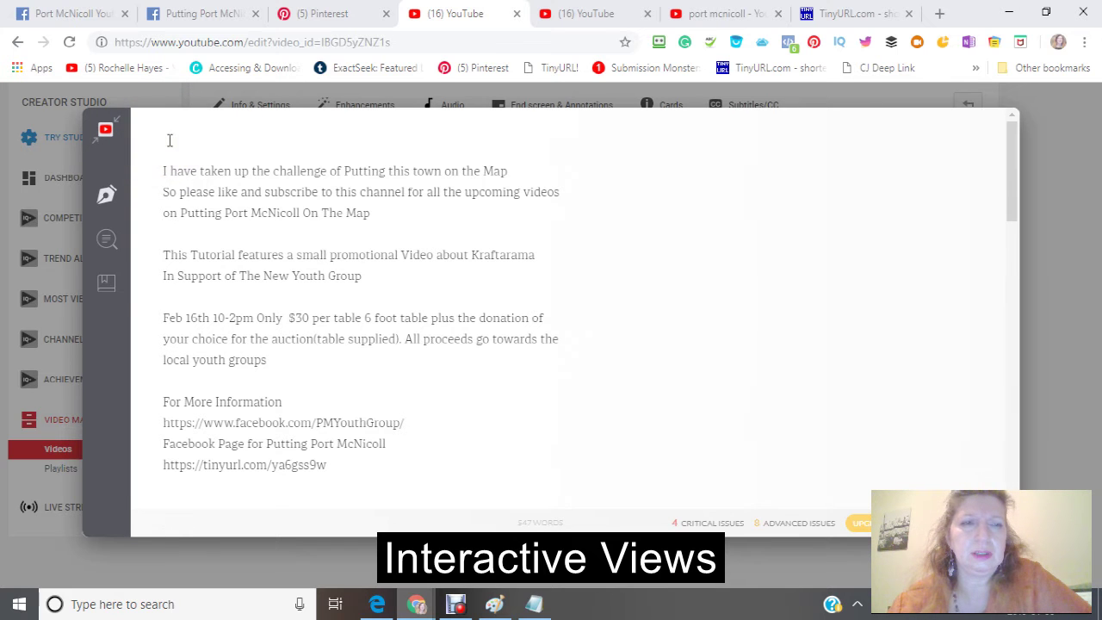
left_click(160, 170)
right_click(160, 170)
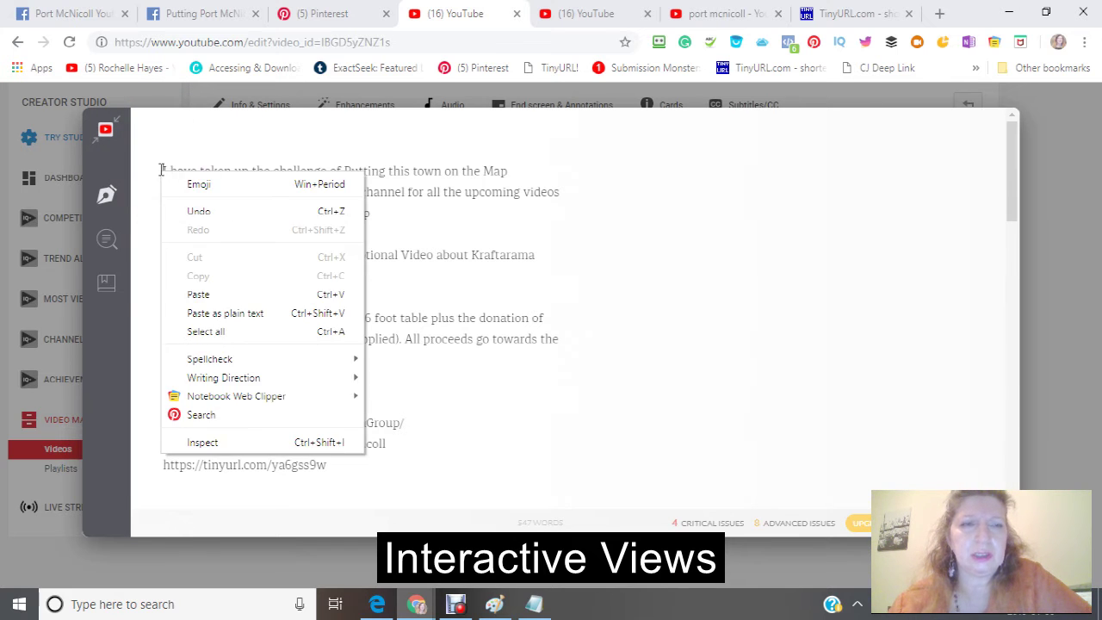
left_click(192, 294)
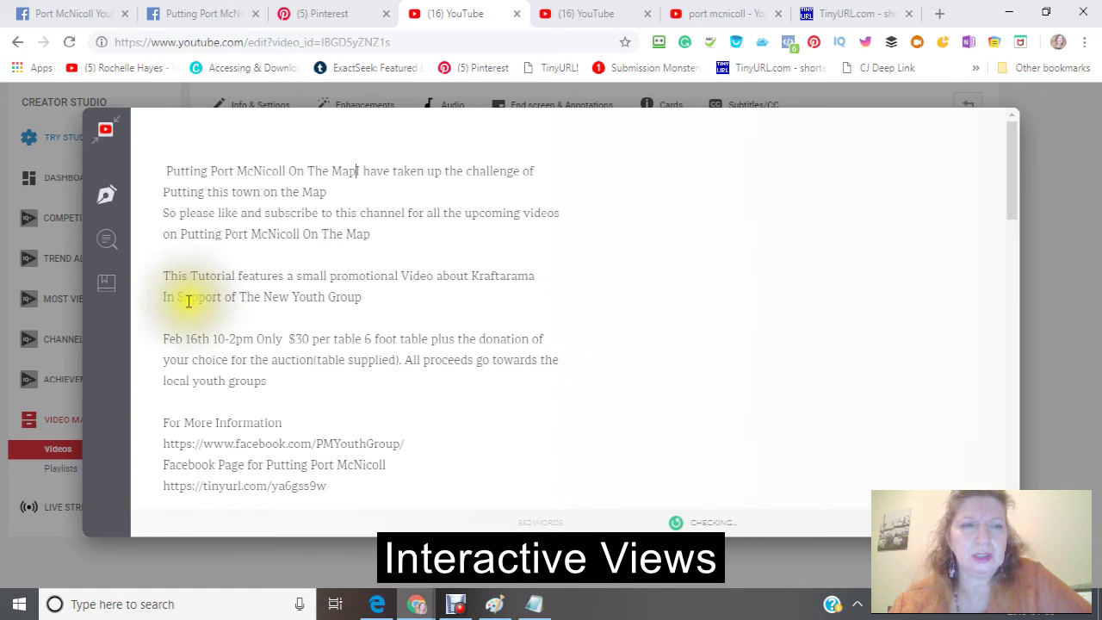
Put the pasted phrase "Putting Port McNicoll On The Map" on its own line and close the Grammarly editor
left_click(357, 169)
key("Return")
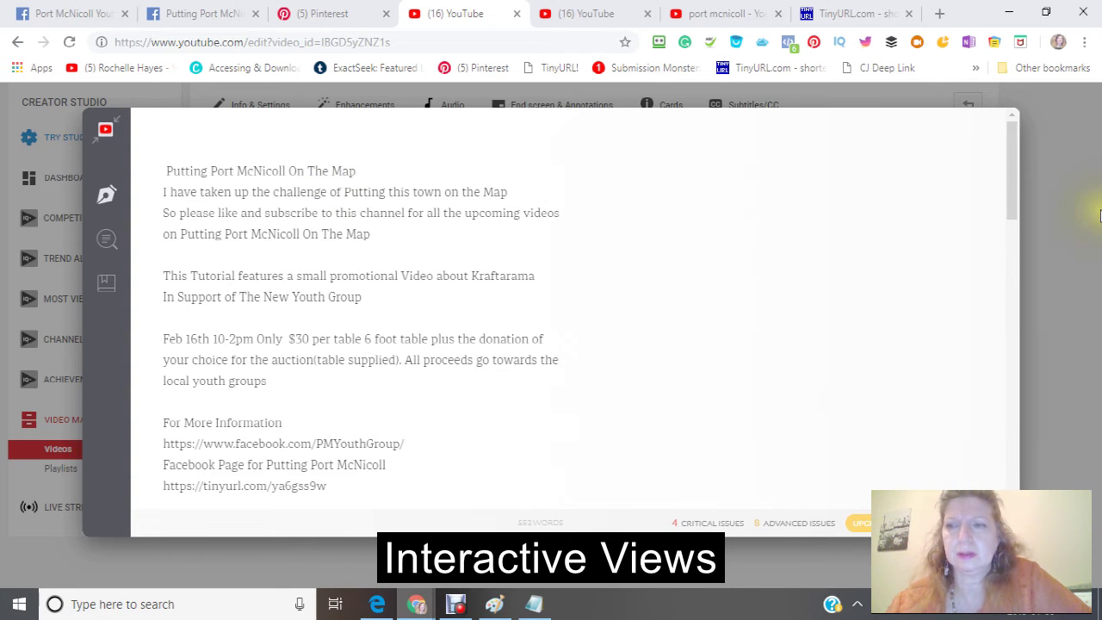
left_click(1047, 279)
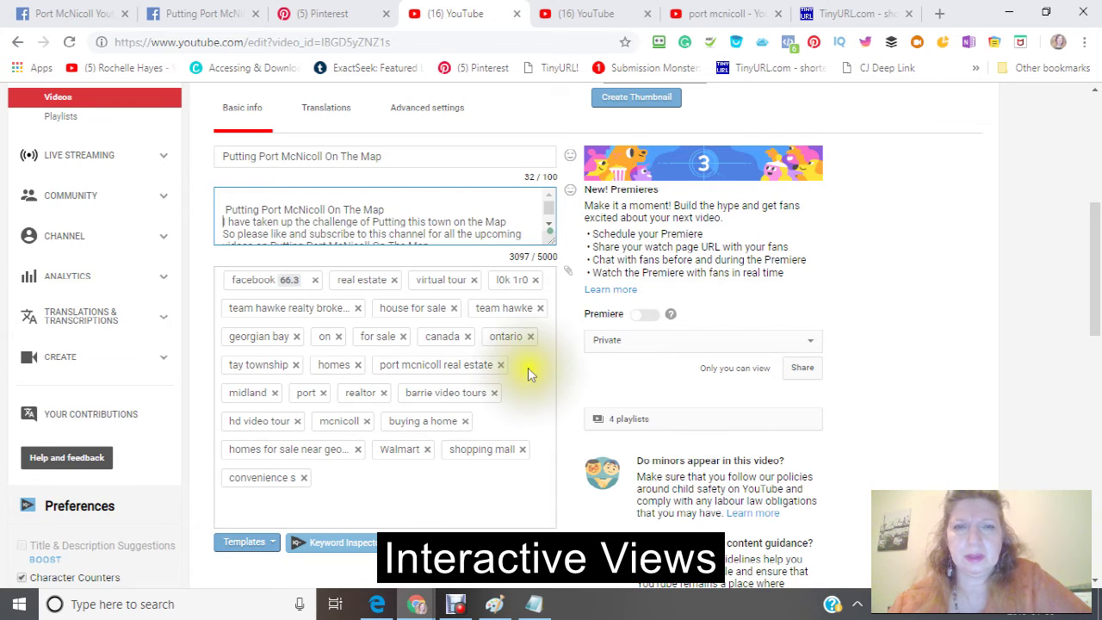
Save the edited description of the "Putting Port McNicoll On The Map" video
scroll(496, 336, "down", 8)
scroll(495, 340, "up", 3)
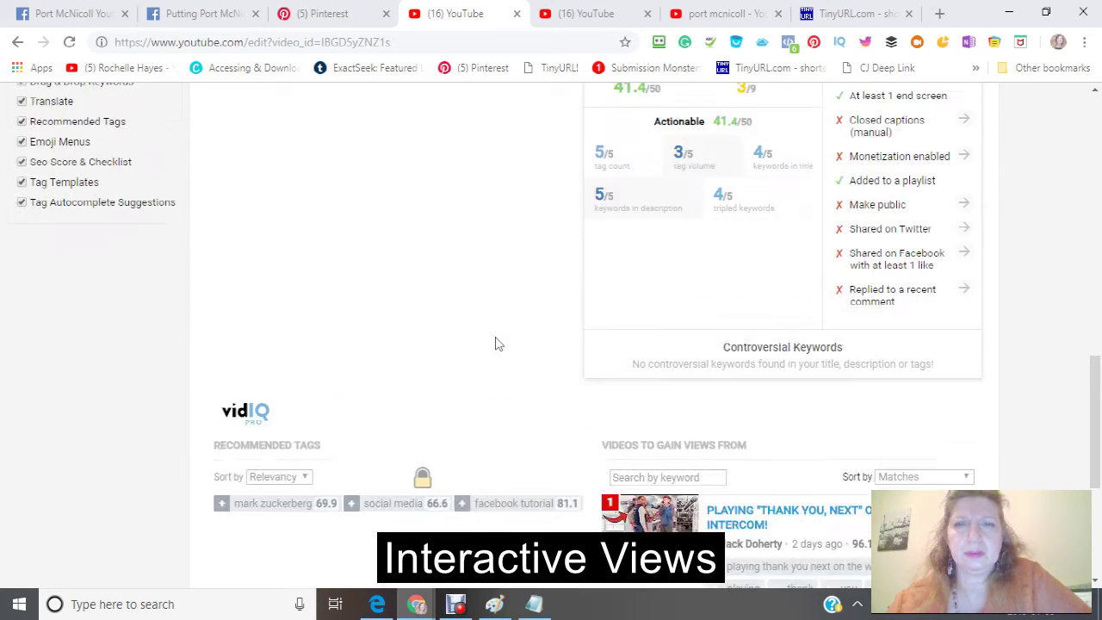
scroll(495, 341, "up", 10)
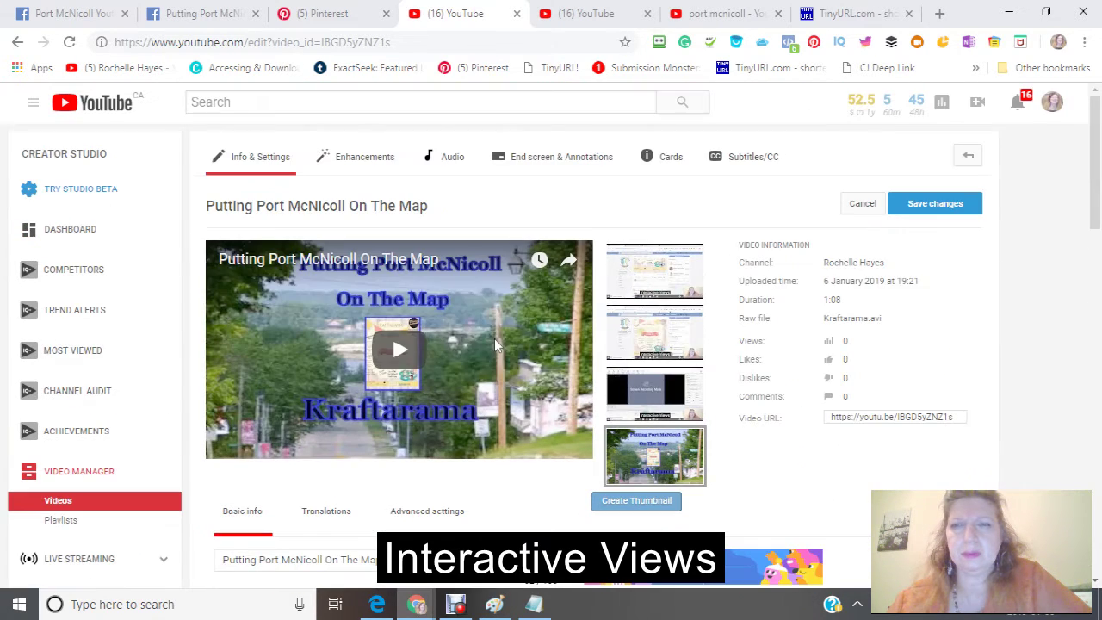
left_click(935, 207)
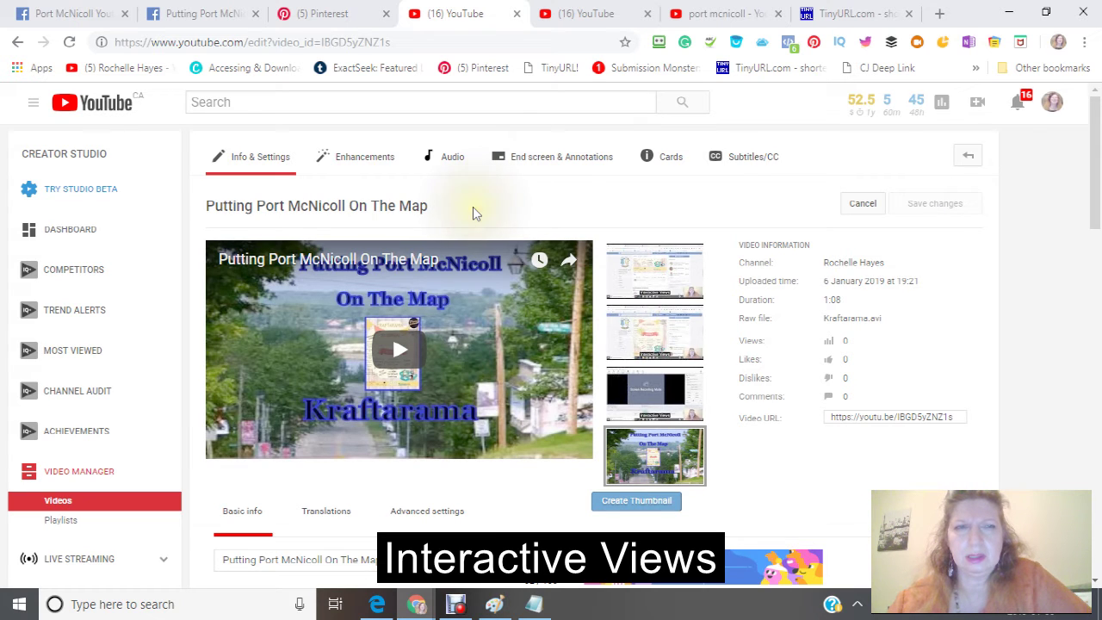
Set the video's visibility to Public and publish it
scroll(473, 213, "down", 5)
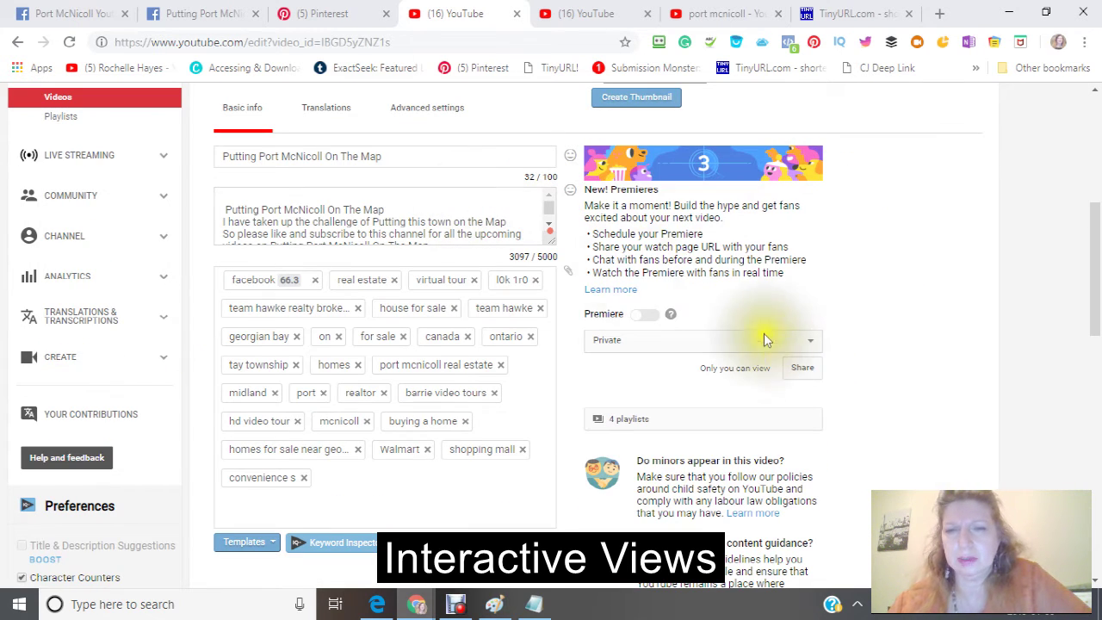
left_click(810, 340)
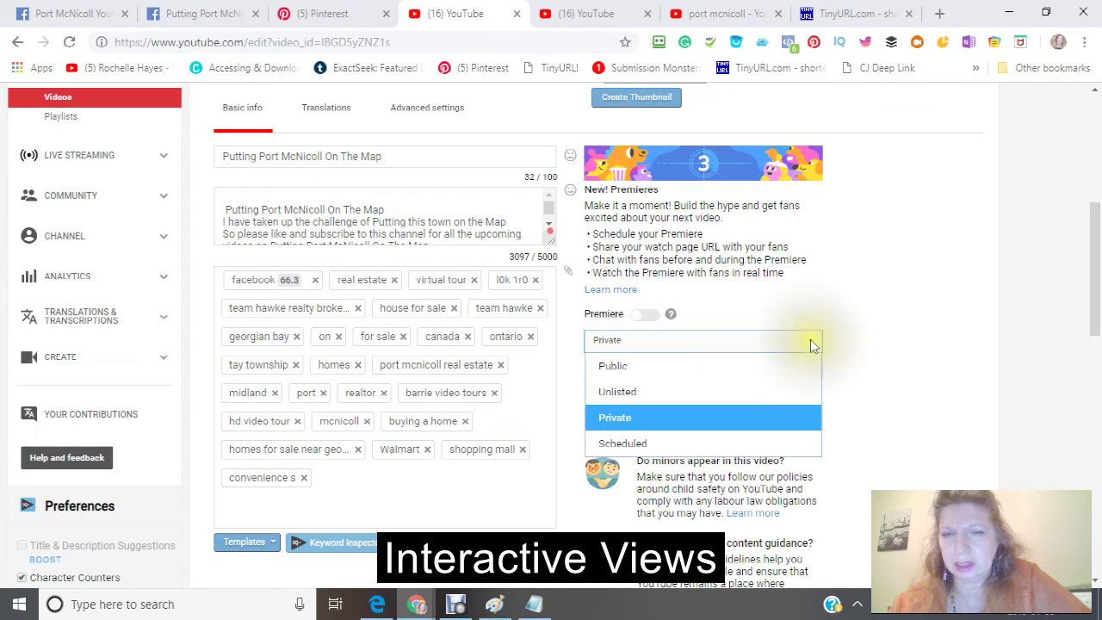
left_click(627, 363)
scroll(543, 283, "up", 1)
scroll(543, 283, "up", 5)
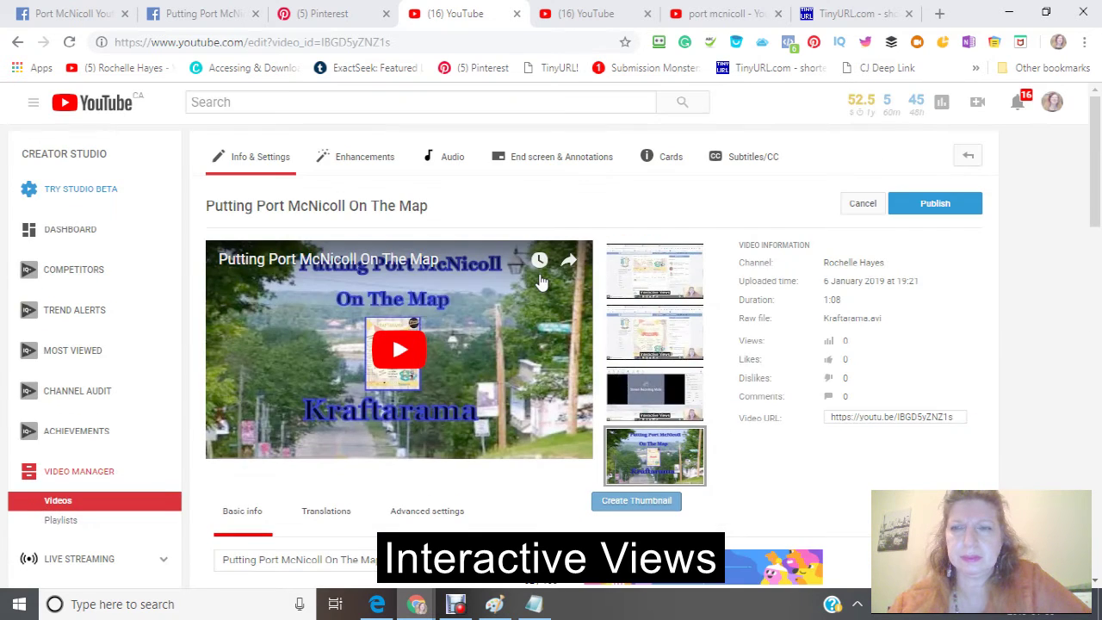
left_click(936, 200)
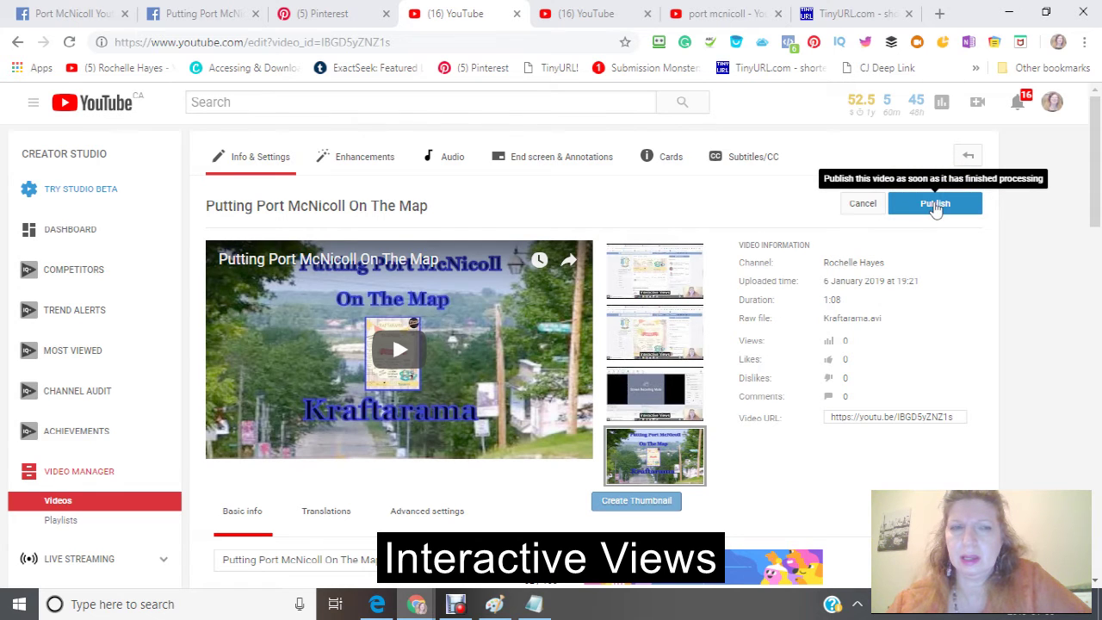
left_click(932, 204)
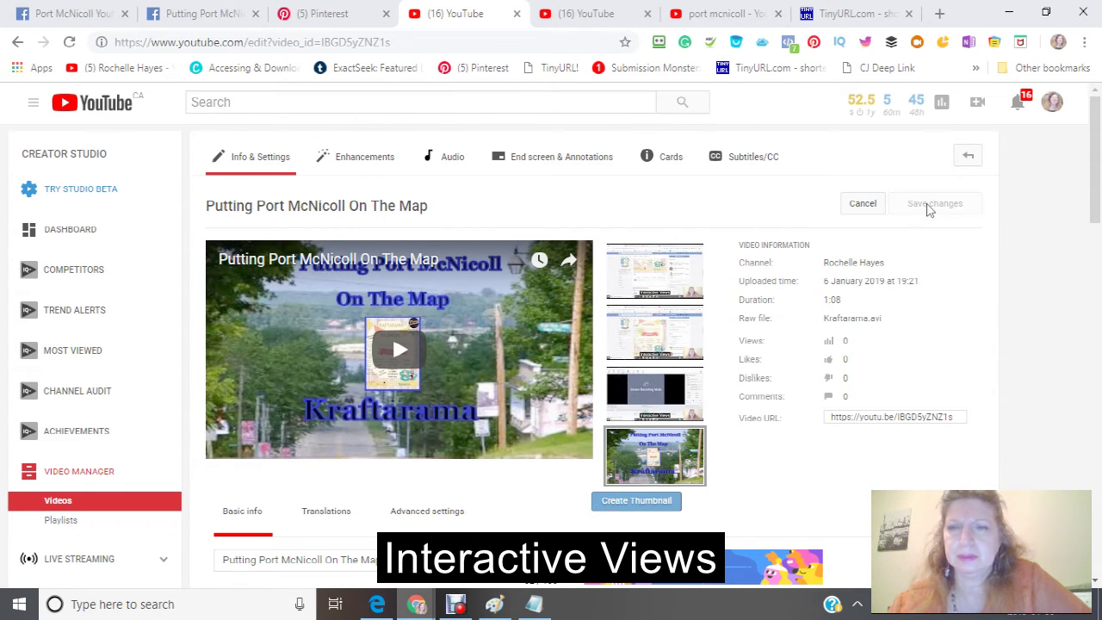
Copy the video's title, "Putting Port McNicoll On The Map", from the heading of the edit page
left_click(431, 205)
left_click_drag(422, 202, 204, 217)
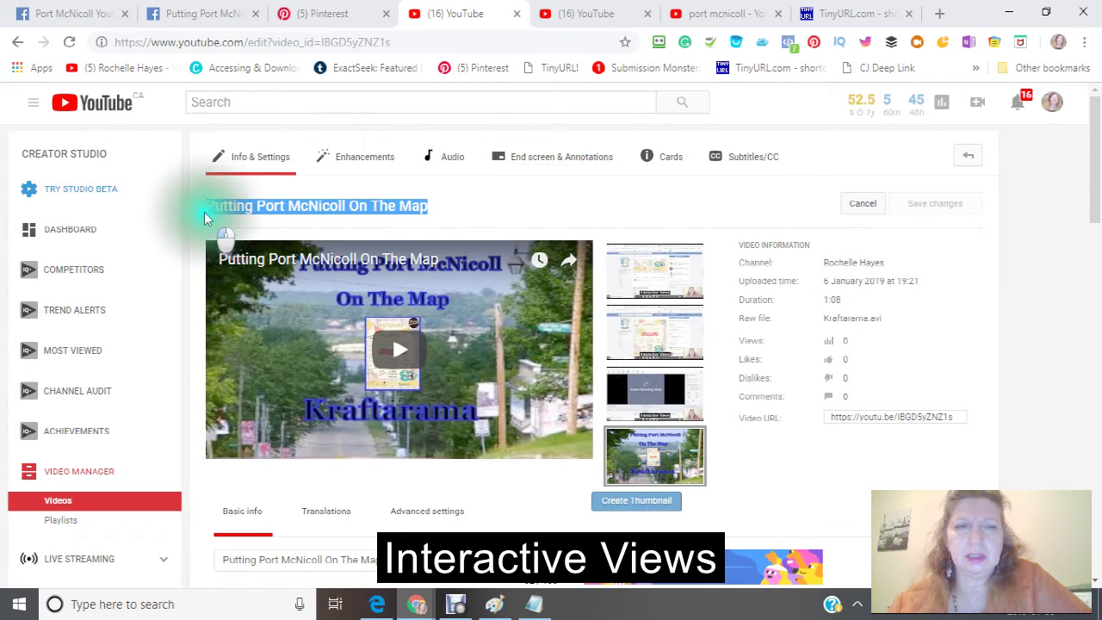
right_click(297, 214)
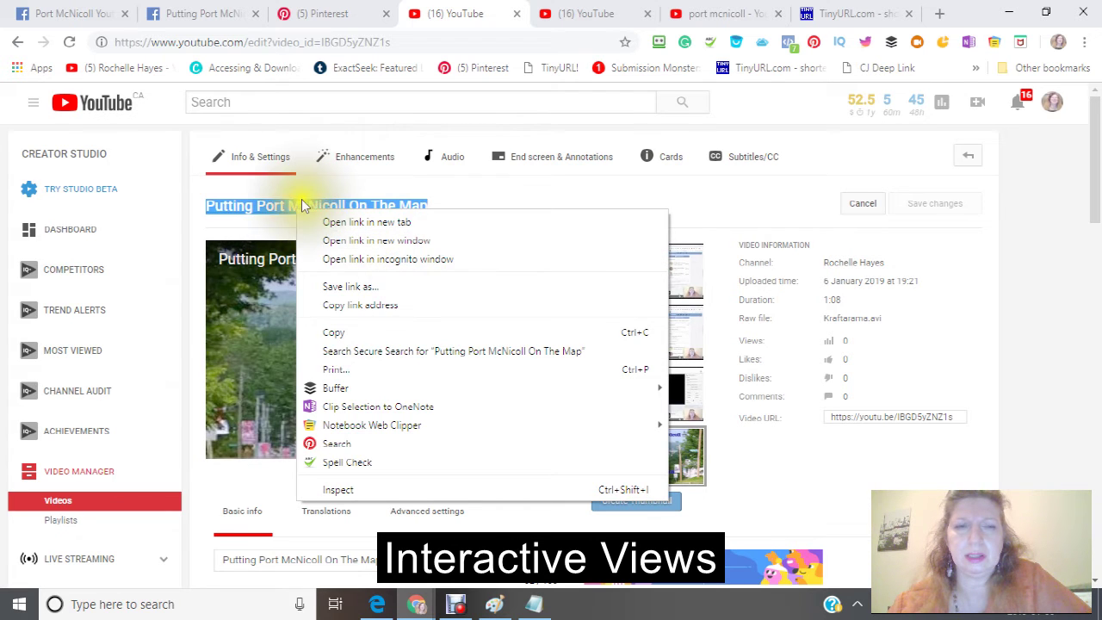
left_click(336, 336)
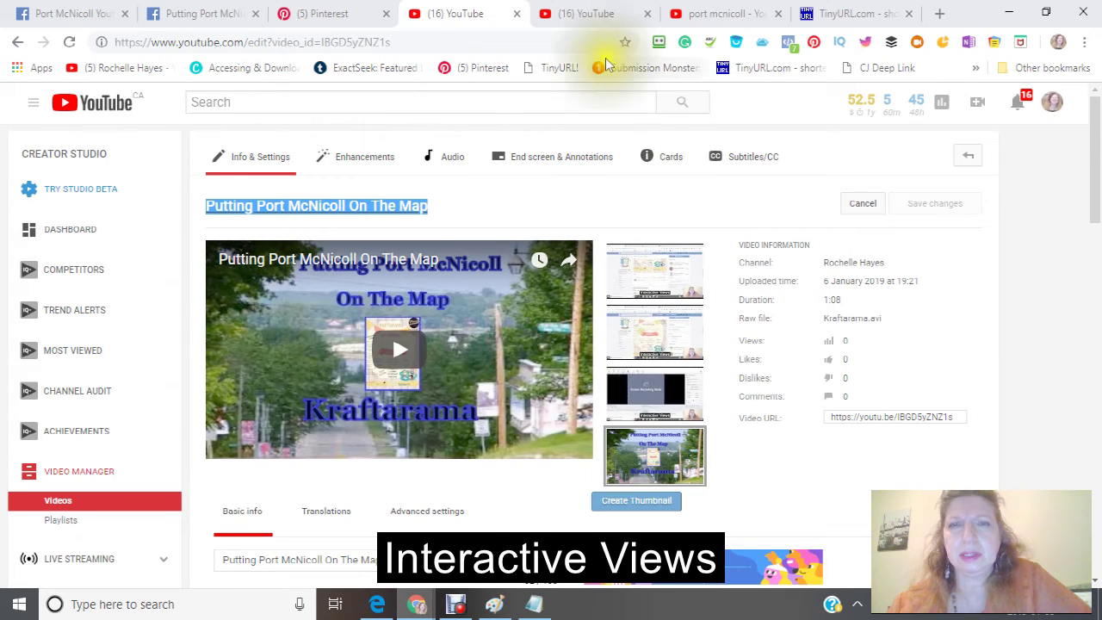
Search YouTube for "Putting Port McNicoll On The Map" in the tab of the older video, using the copied title
left_click(594, 14)
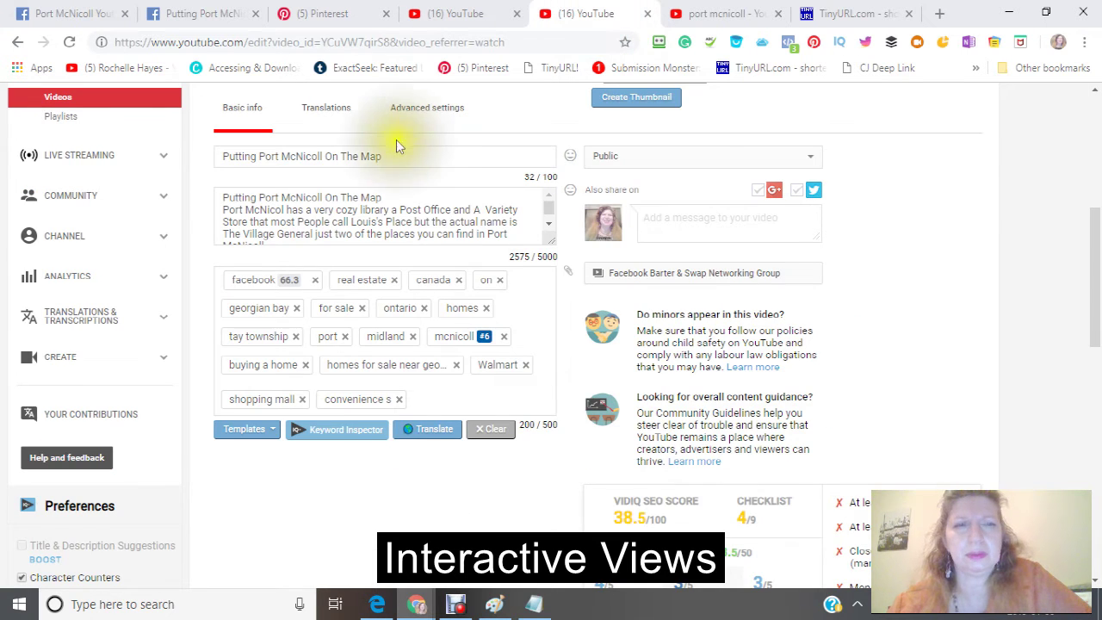
scroll(405, 132, "up", 5)
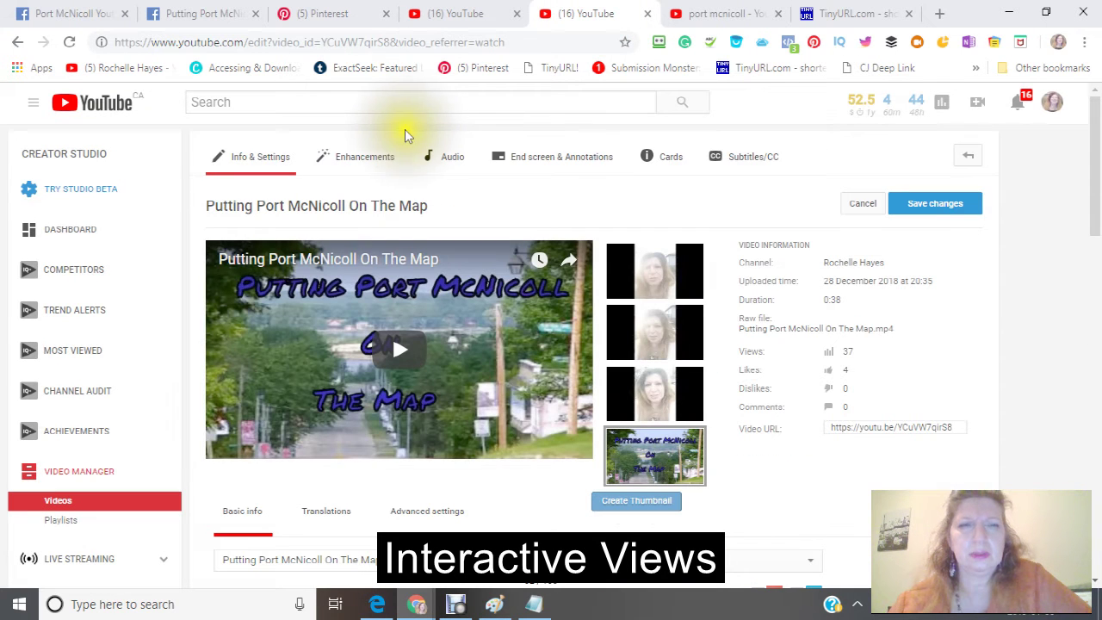
right_click(242, 100)
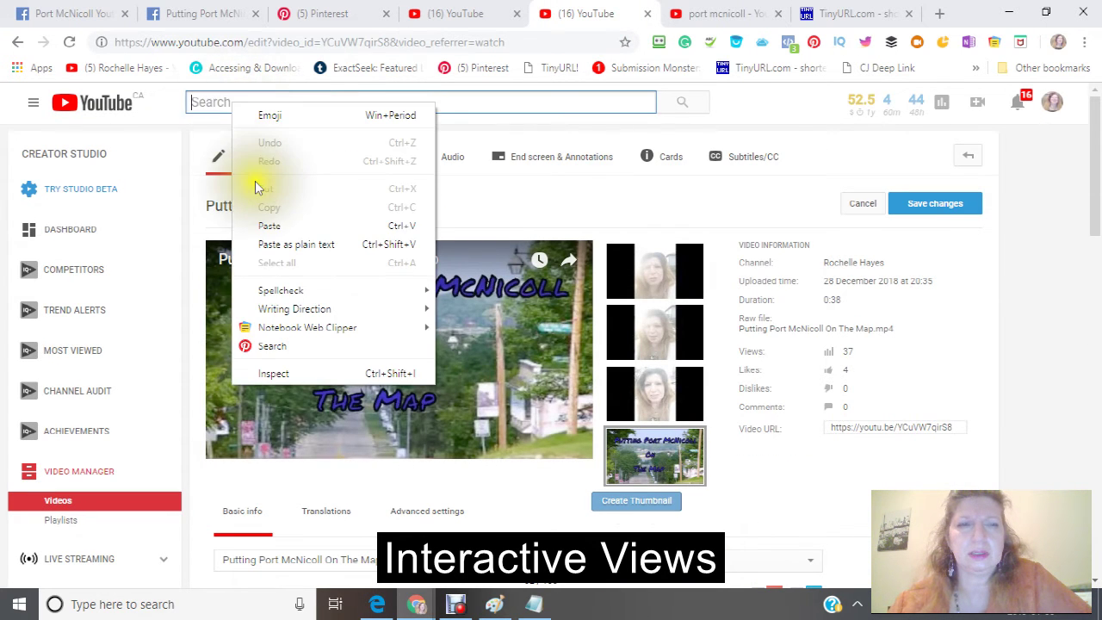
left_click(274, 223)
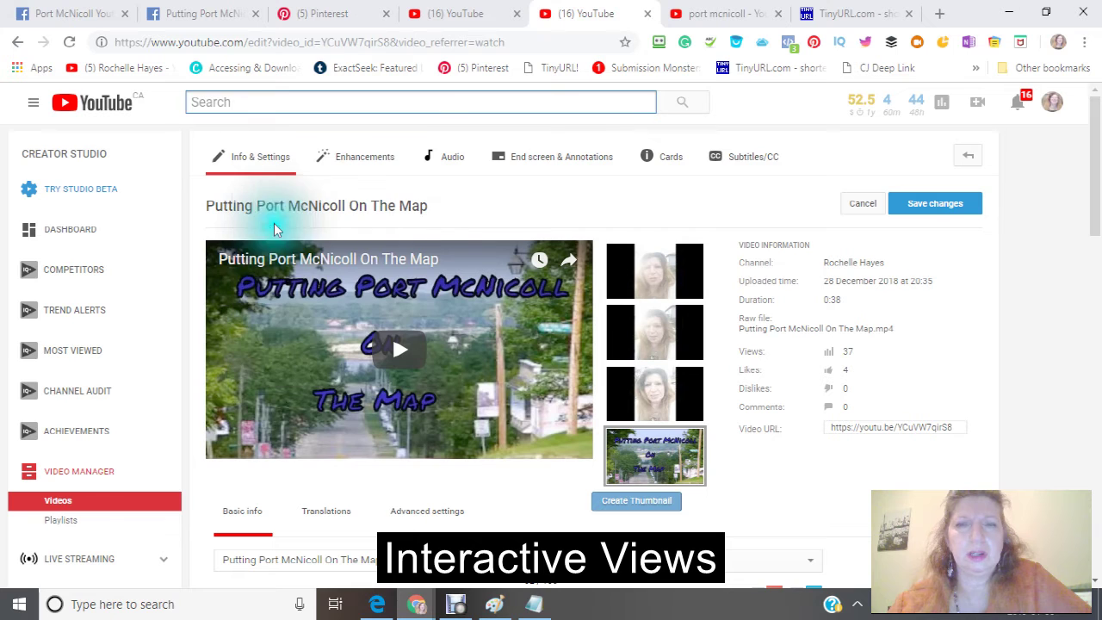
left_click(687, 105)
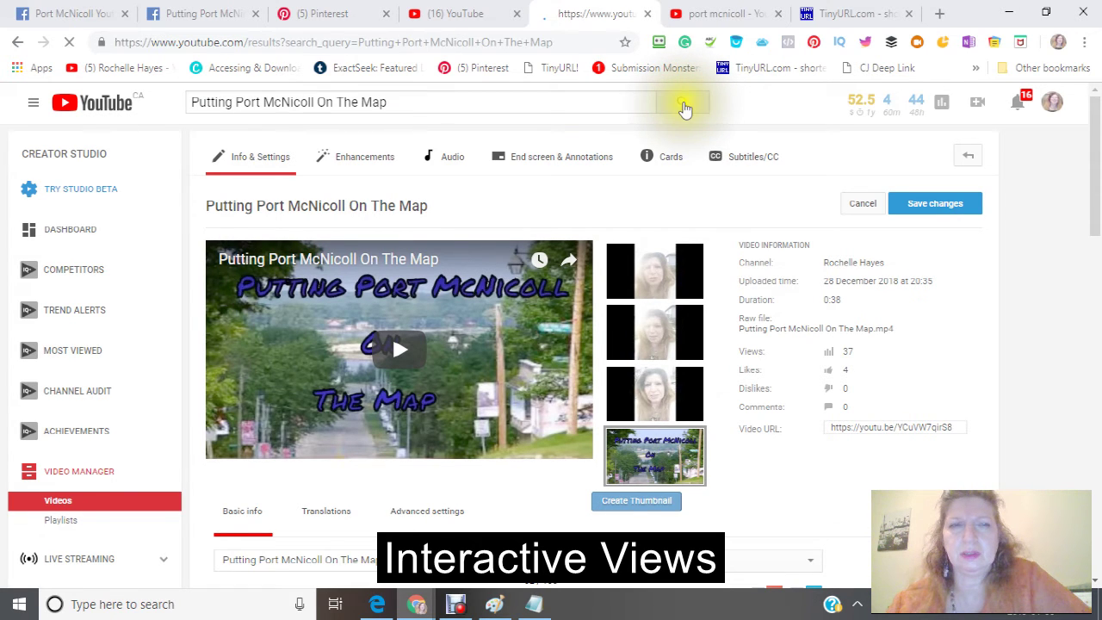
left_click(684, 104)
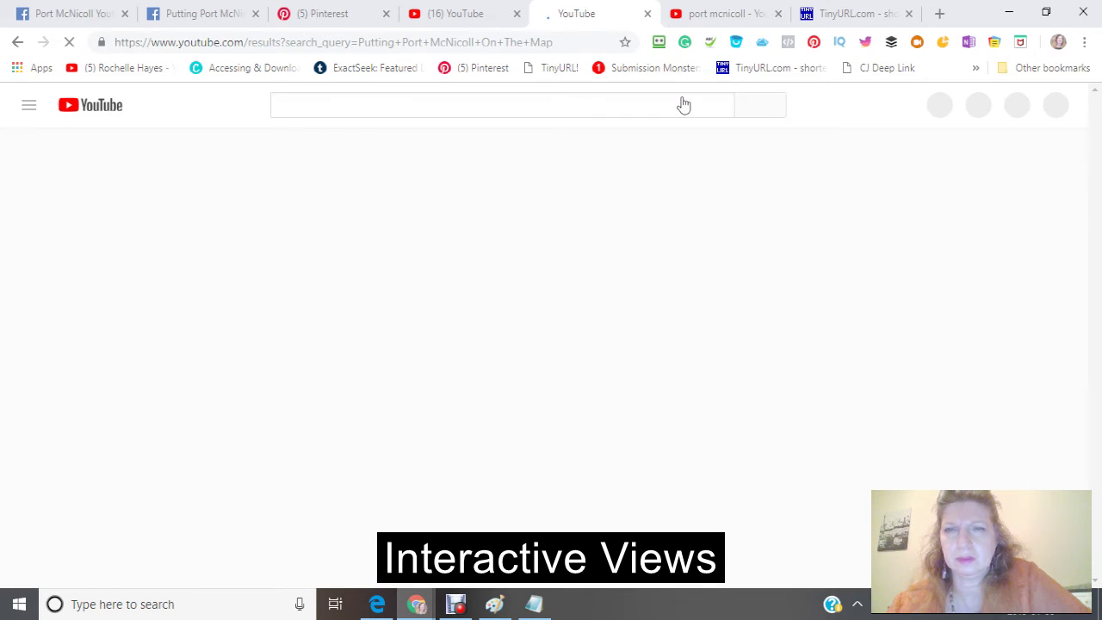
left_click(685, 96)
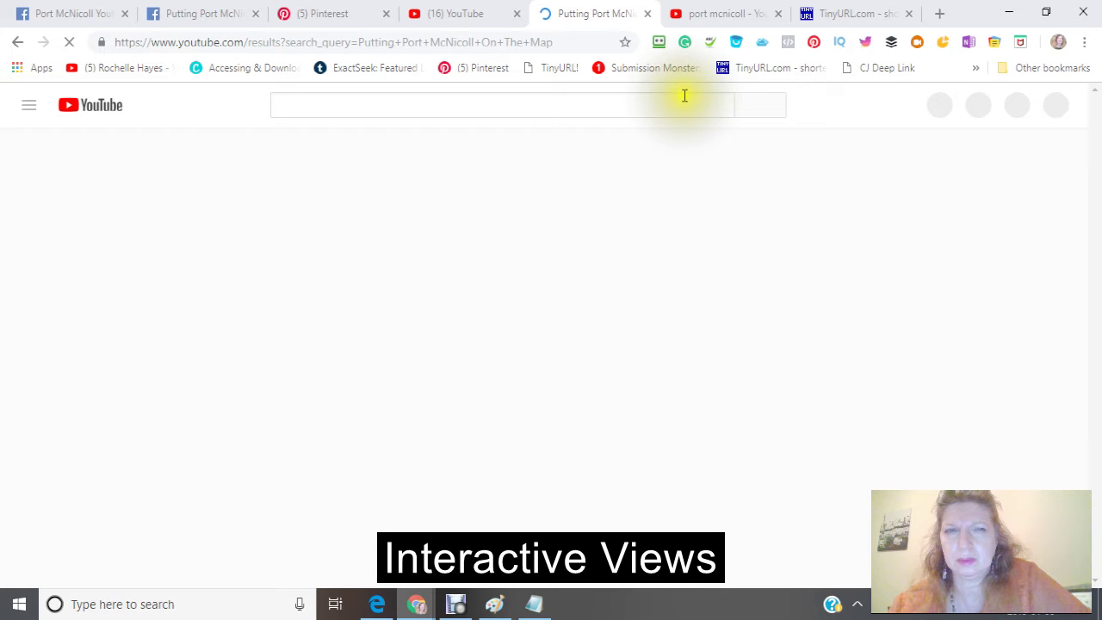
Examine the search results for the newly published video, its tags and its thumbnail preview, alongside the older video of the same title
scroll(456, 265, "down", 1)
scroll(456, 265, "up", 3)
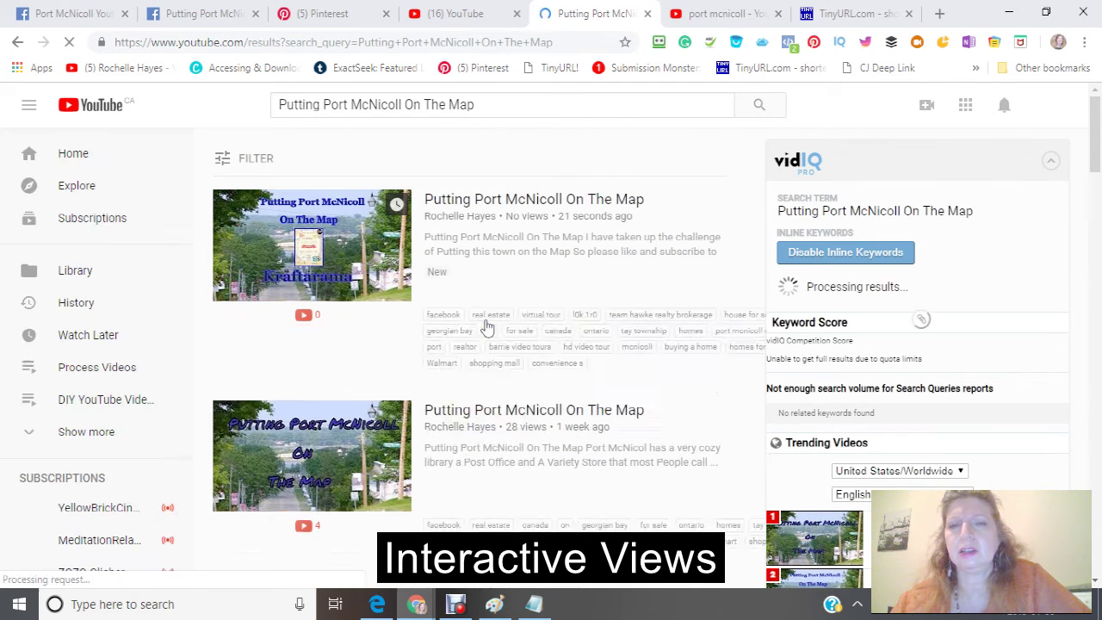
scroll(480, 316, "down", 4)
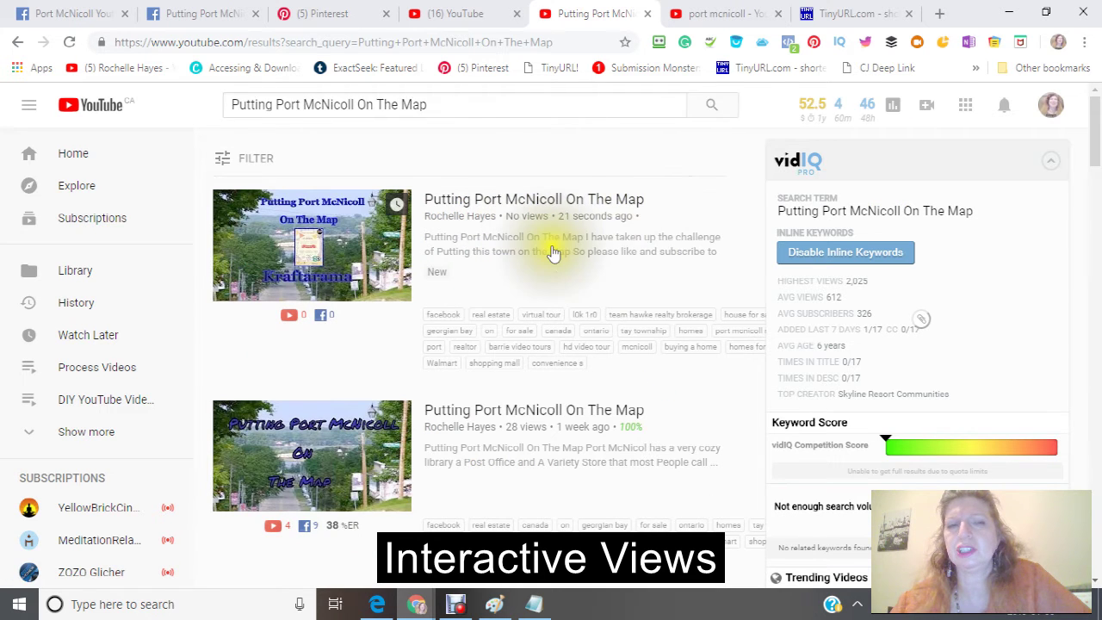
left_click(540, 286)
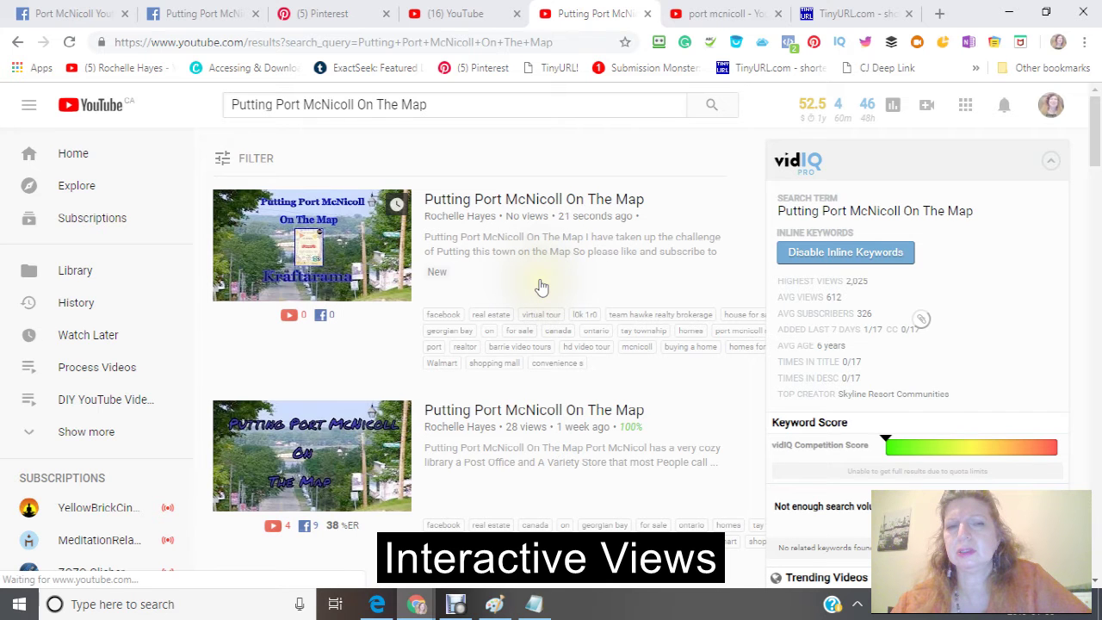
scroll(524, 288, "down", 2)
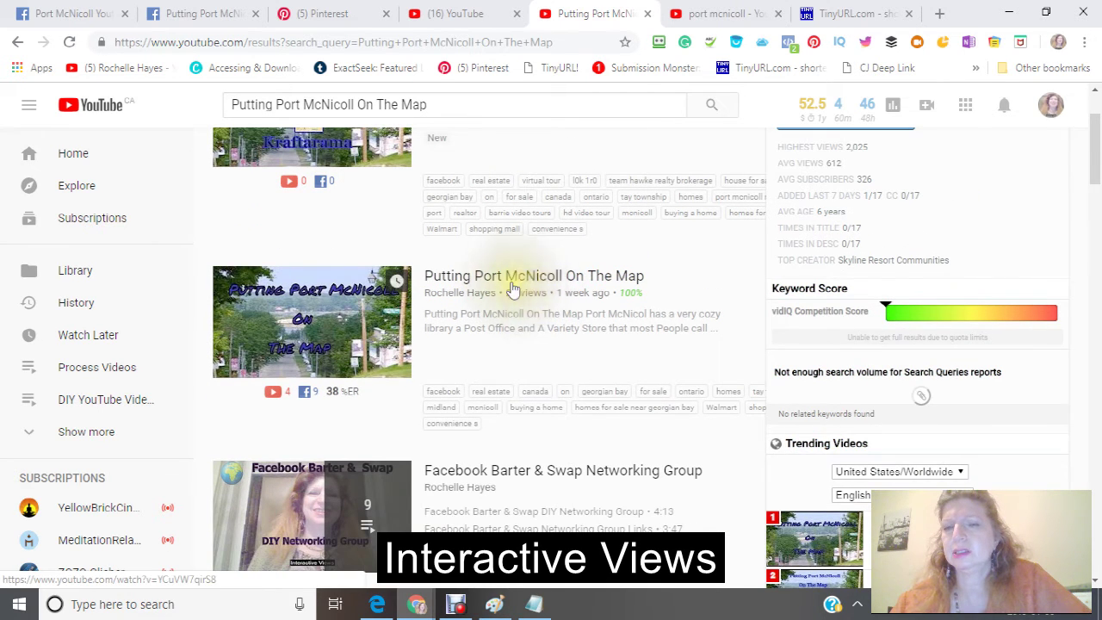
left_click(511, 290)
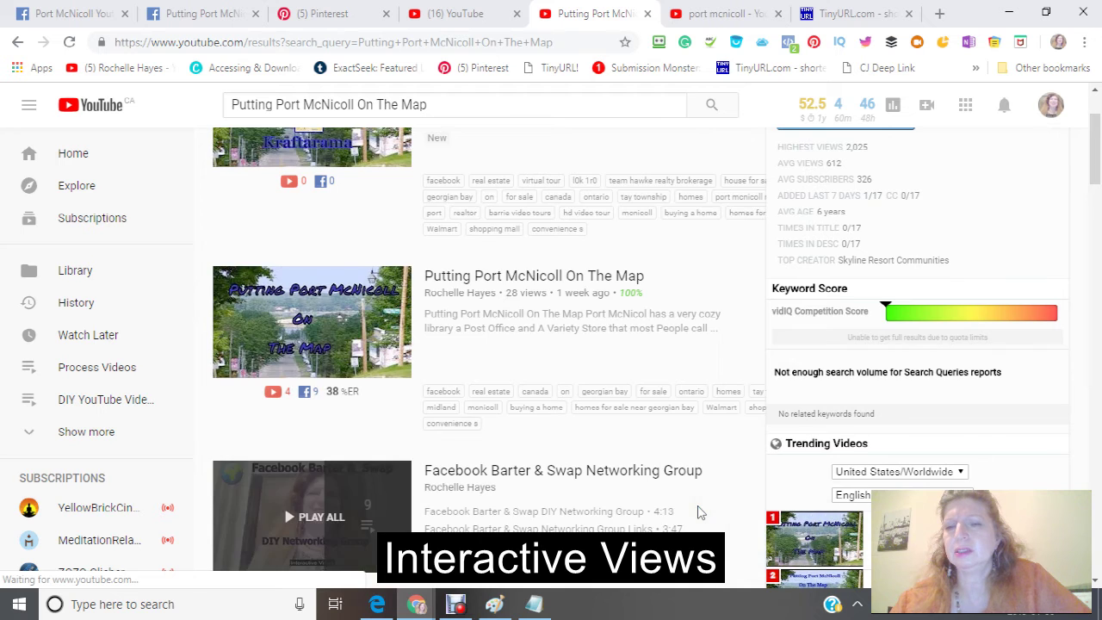
scroll(699, 512, "down", 3)
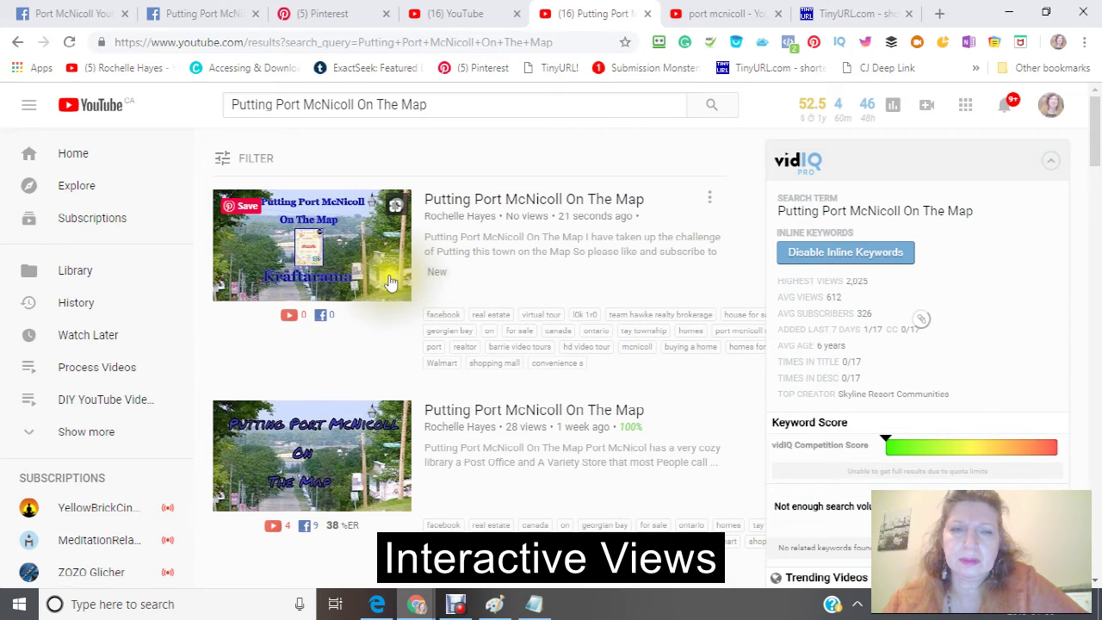
mouse_move(390, 282)
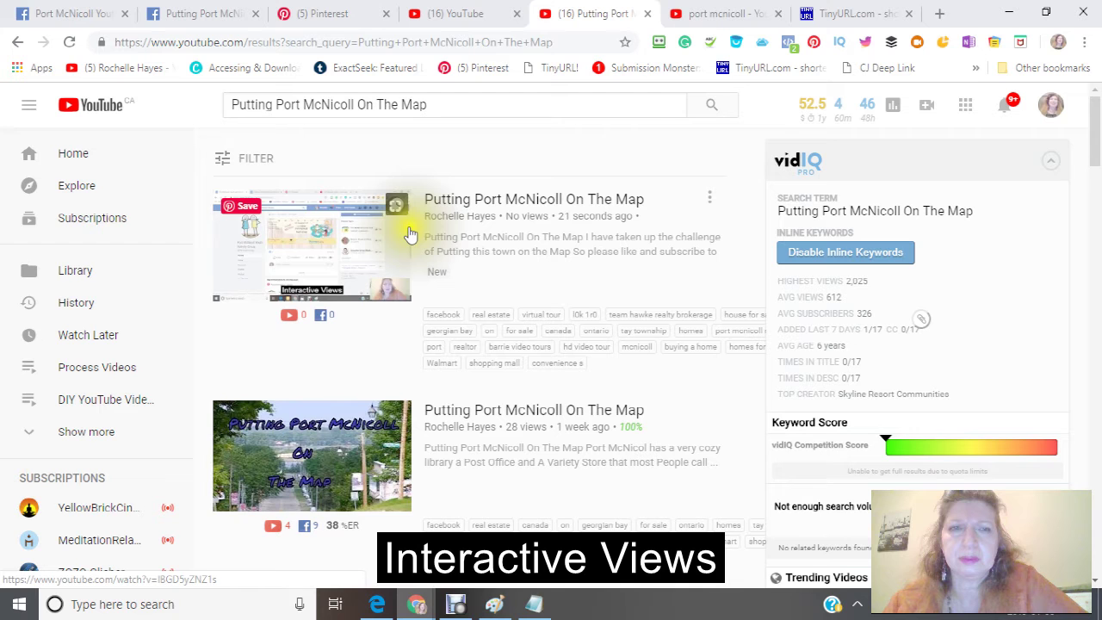
left_click(427, 104)
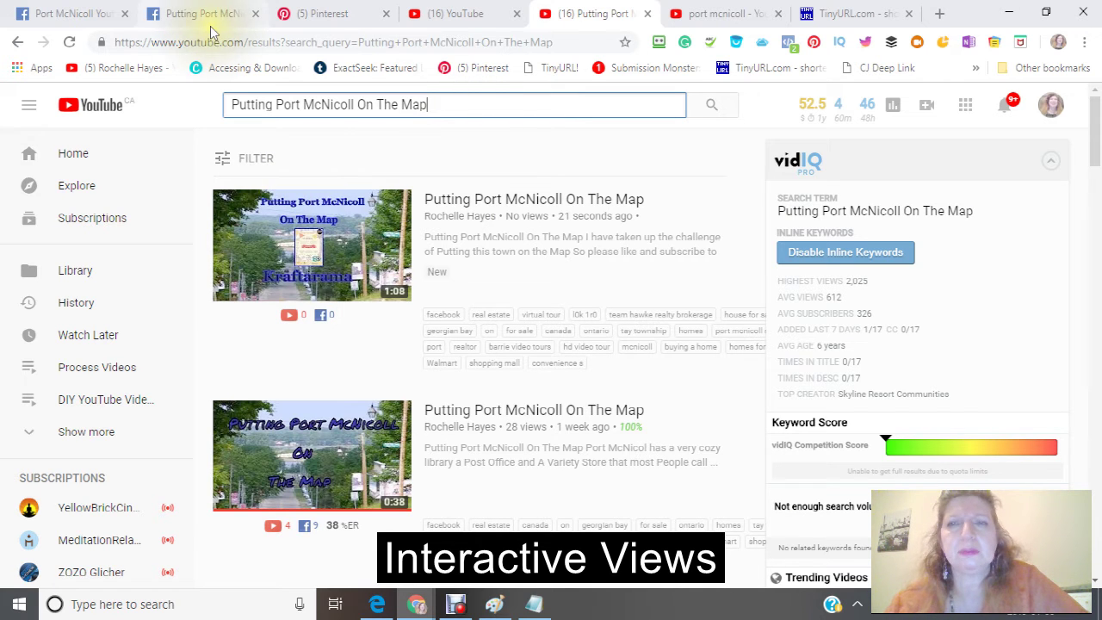
Return to the new video's edit page and copy its short video URL from the video information
left_click(340, 13)
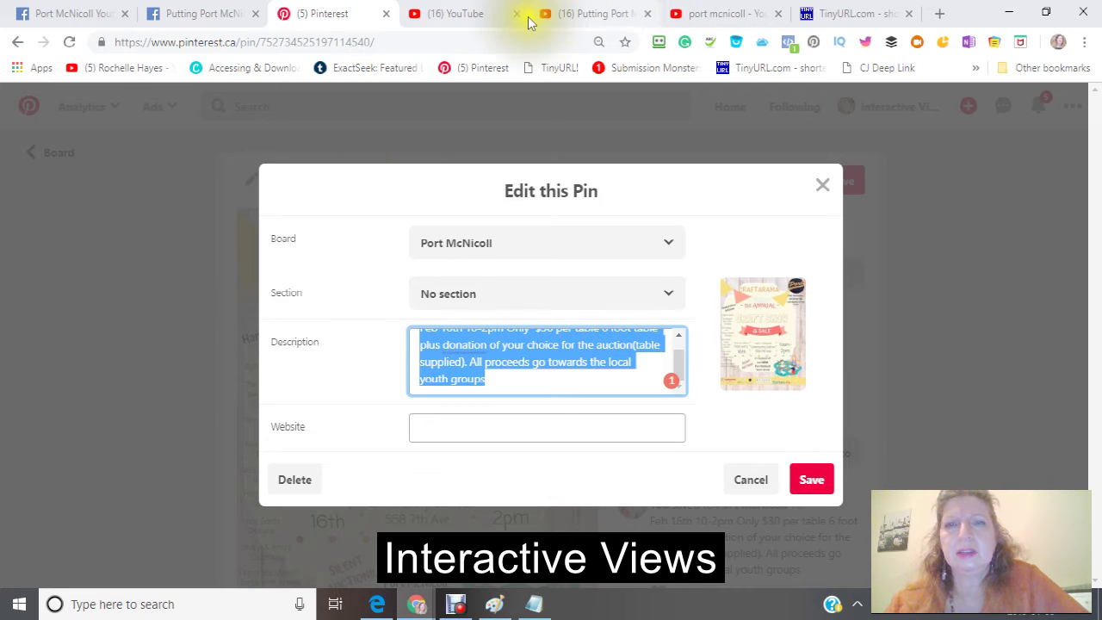
left_click(472, 13)
scroll(487, 248, "down", 3)
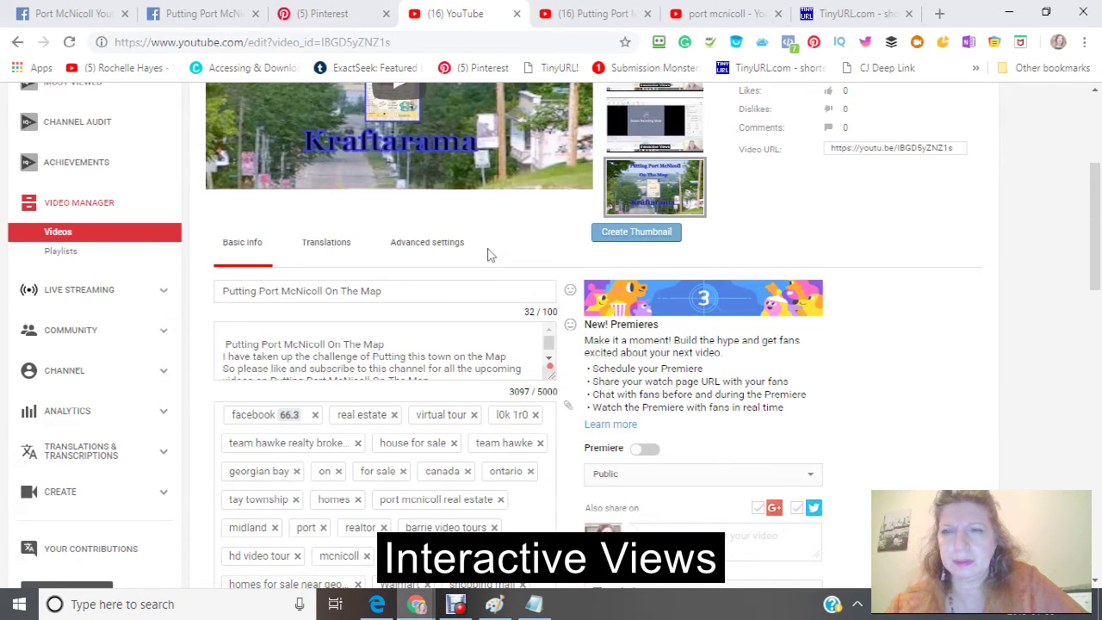
left_click(840, 147)
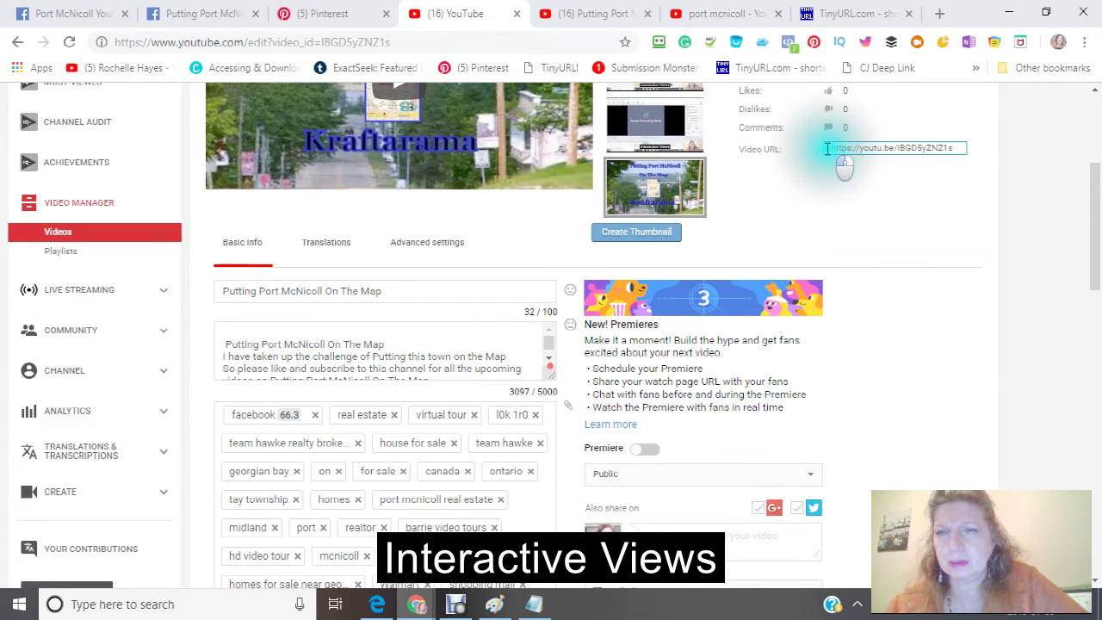
triple_click(960, 148)
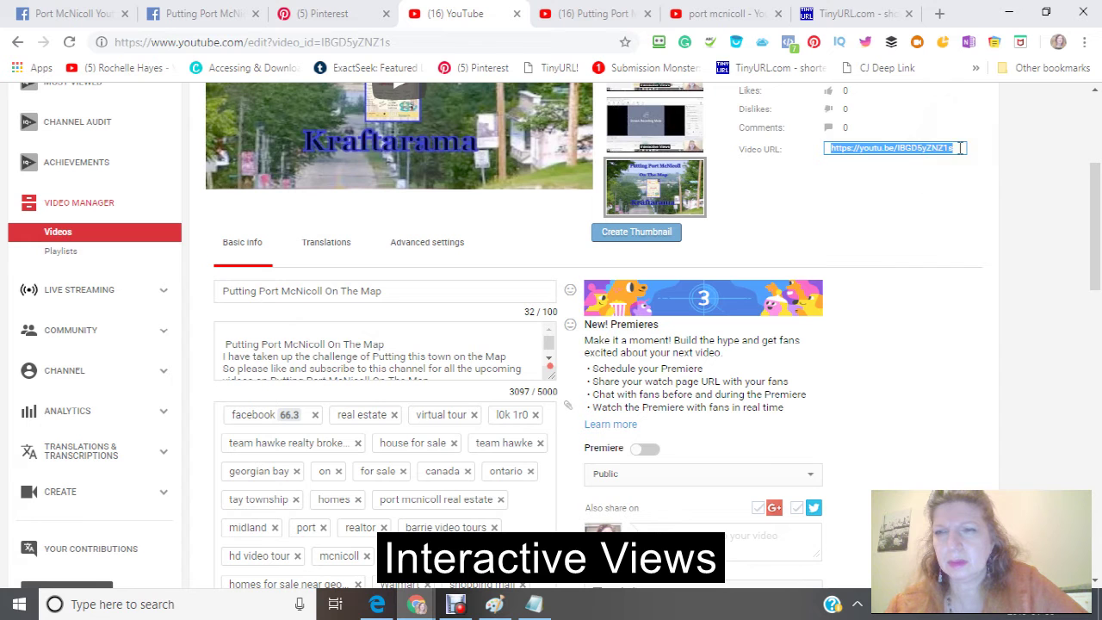
right_click(939, 148)
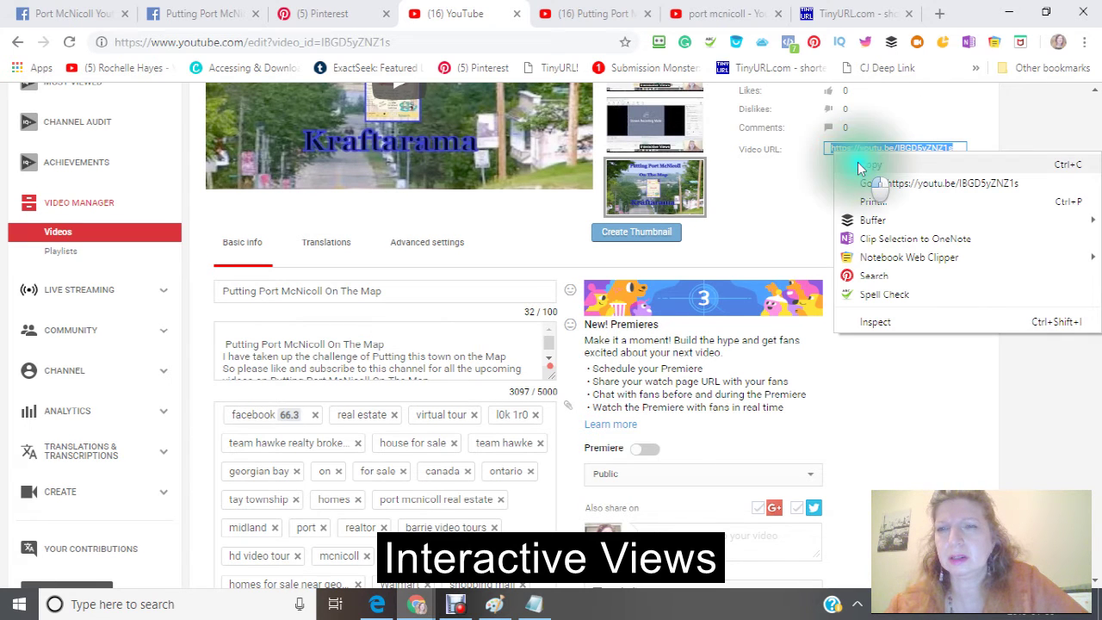
left_click(858, 162)
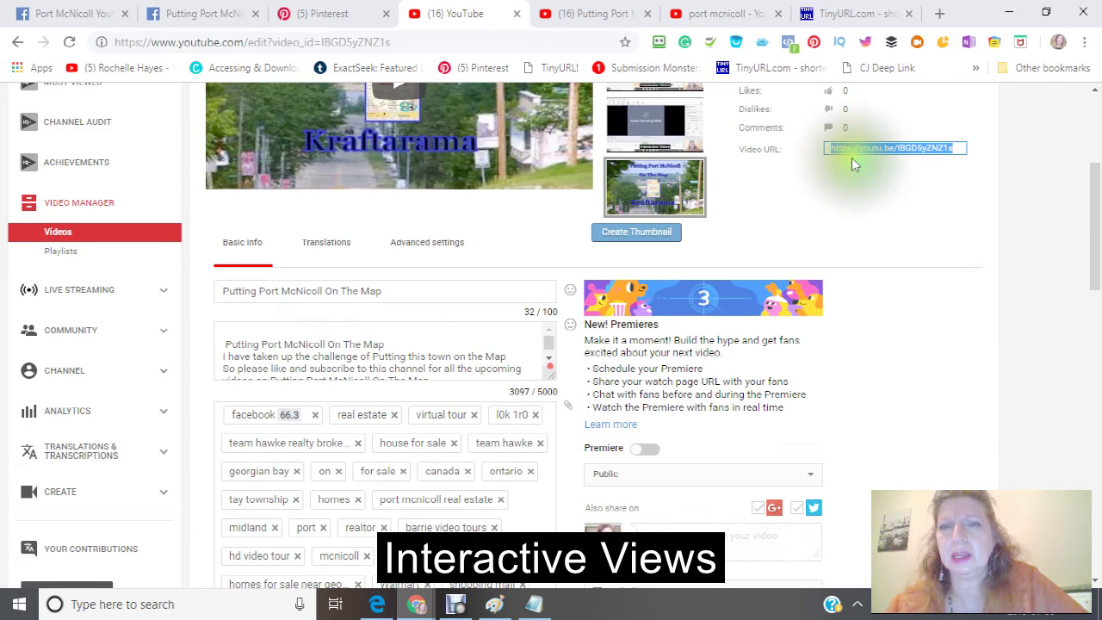
Paste the copied YouTube link as the website of the Kraftarama pin being edited on Pinterest
left_click(338, 15)
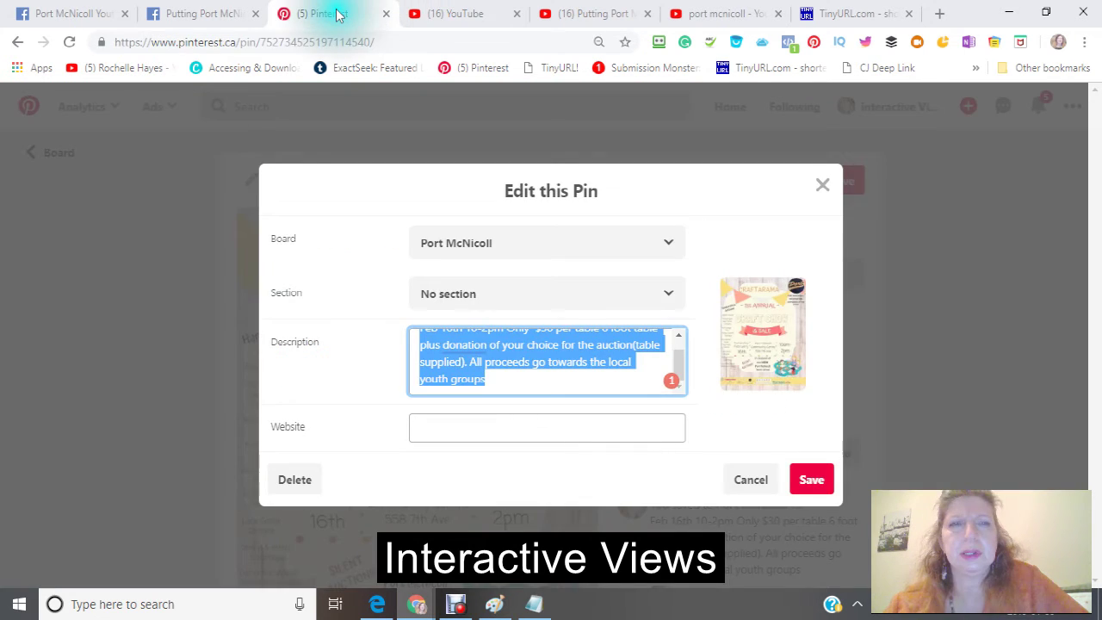
left_click(427, 429)
right_click(425, 428)
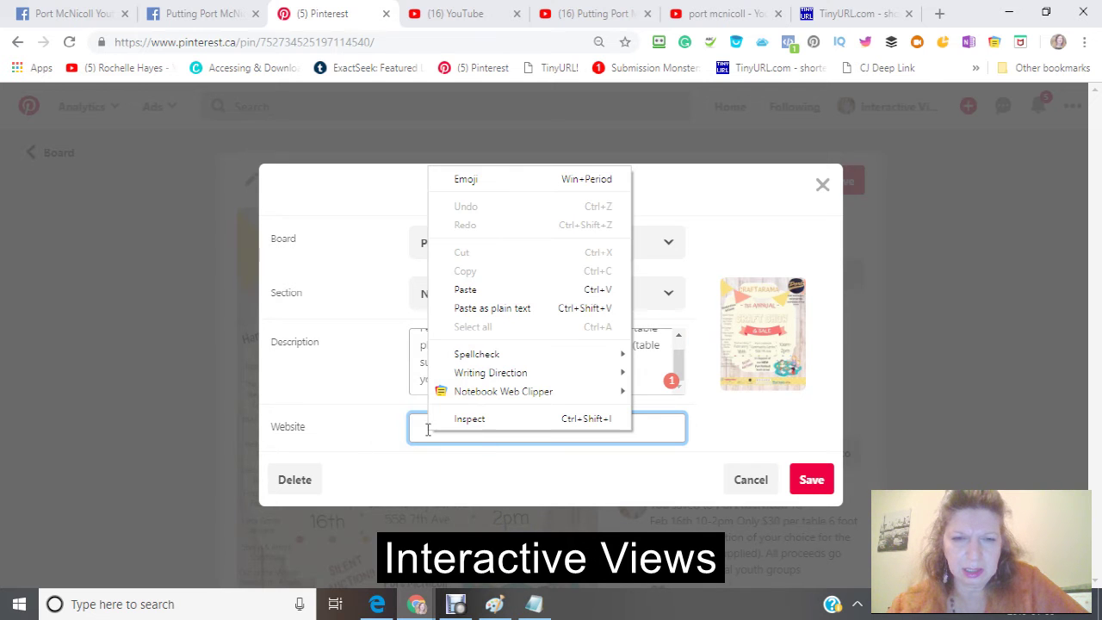
left_click(457, 291)
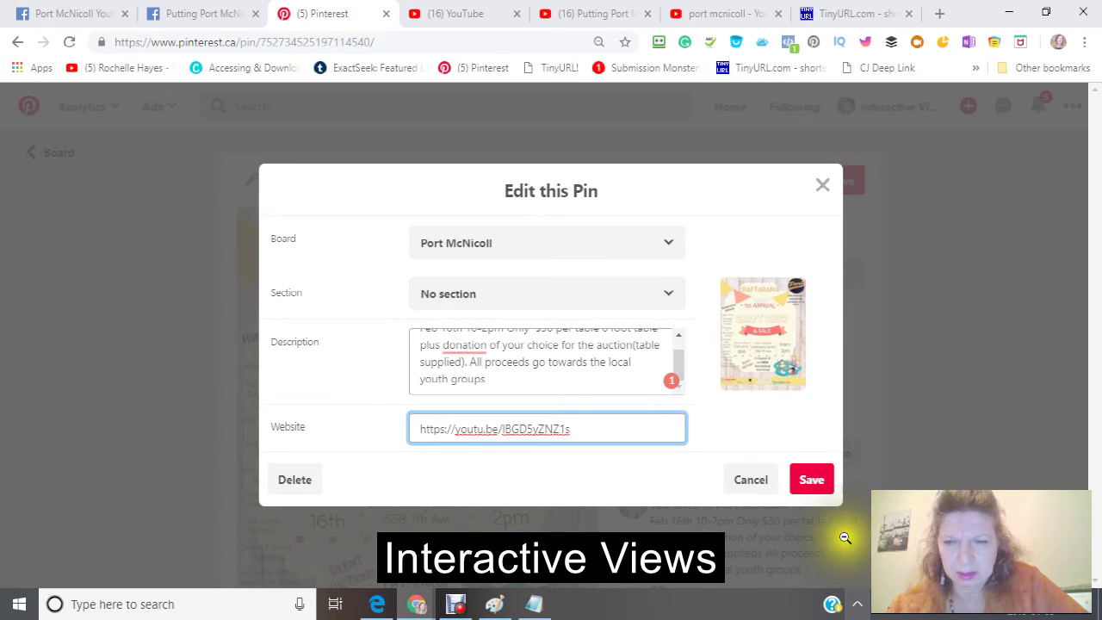
Save the Kraftarama pin with its new website link and return to the video's edit page on YouTube
left_click(811, 480)
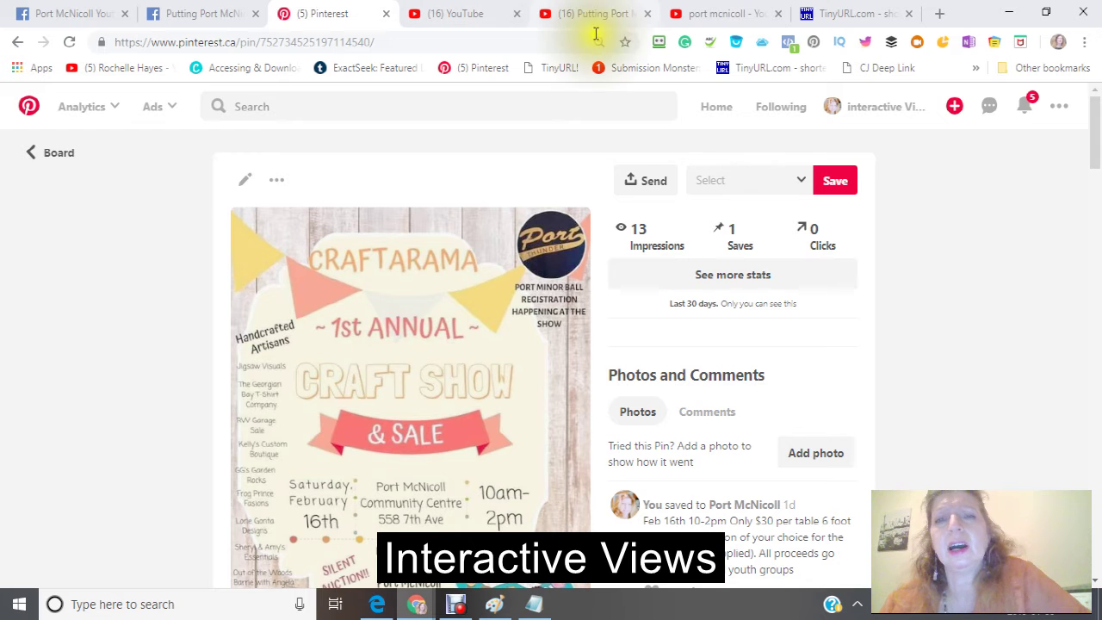
left_click(478, 15)
scroll(435, 249, "up", 3)
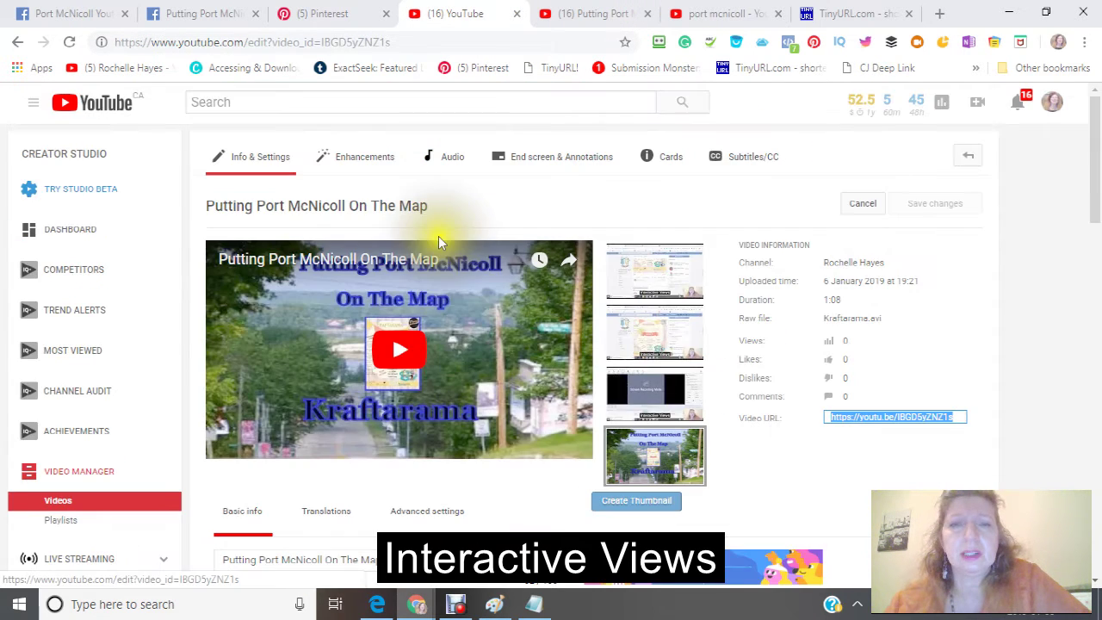
scroll(439, 236, "down", 3)
scroll(439, 236, "up", 3)
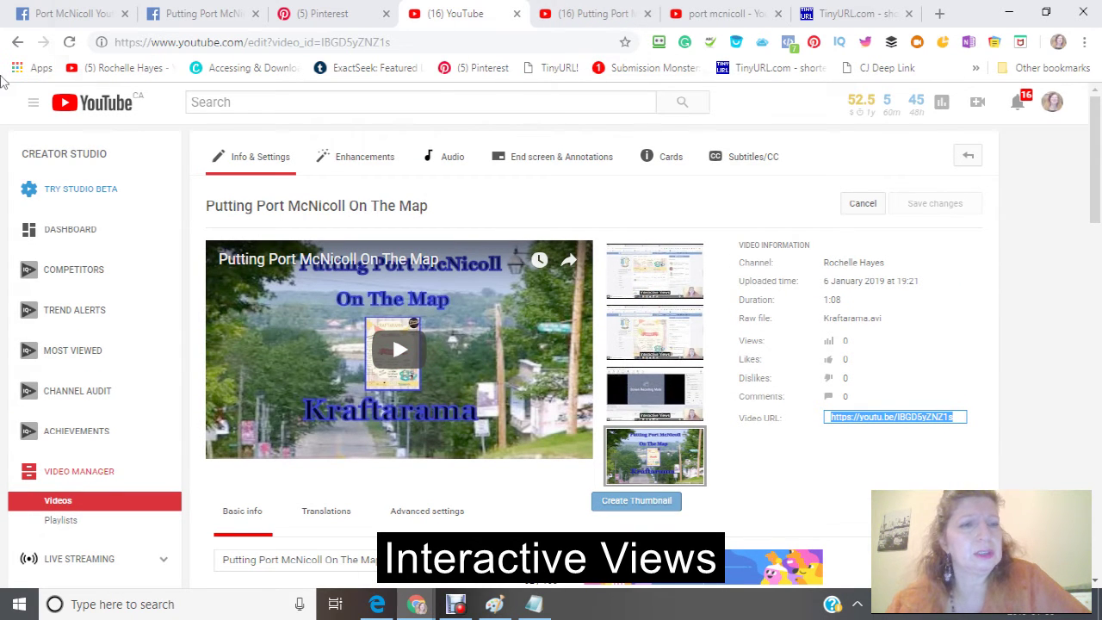
Switch from the classic Creator Studio to the Studio beta and look over the channel dashboard
left_click(71, 194)
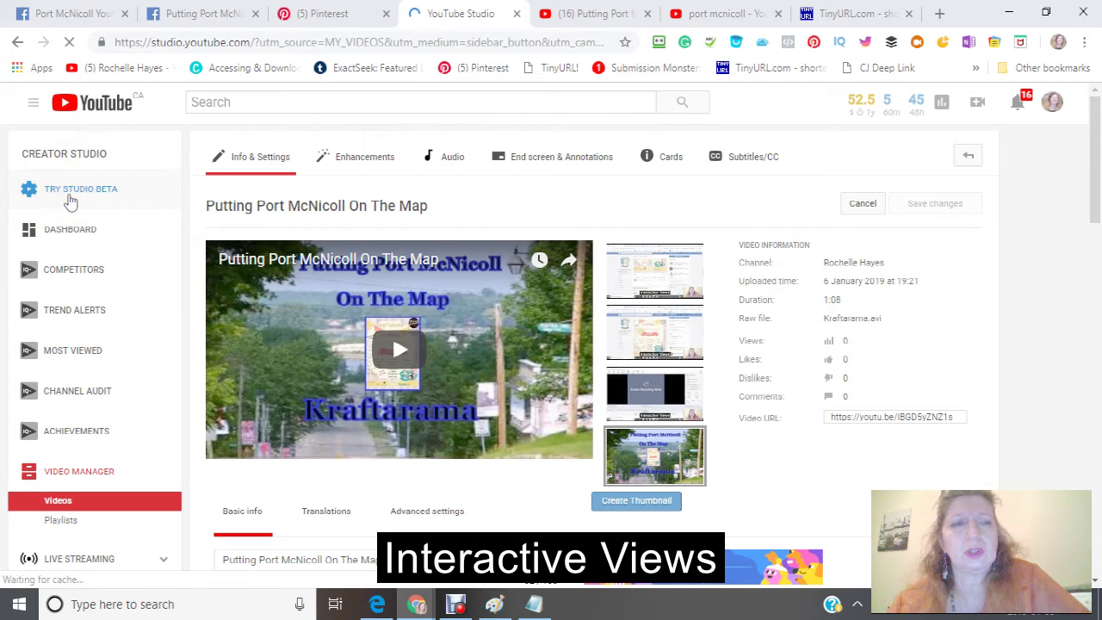
left_click(71, 200)
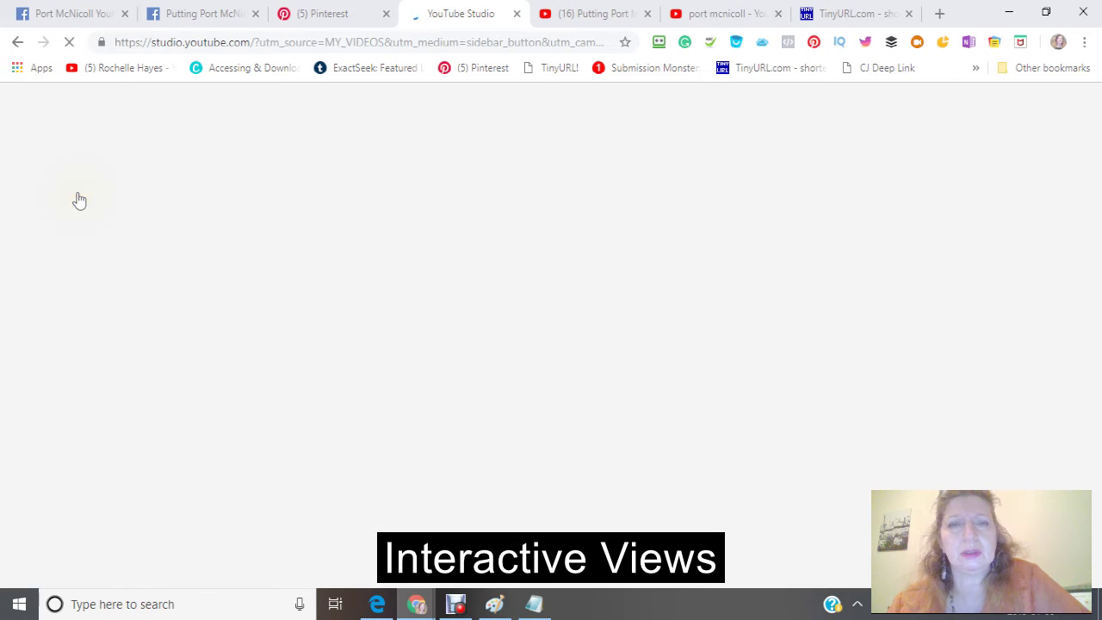
left_click(76, 197)
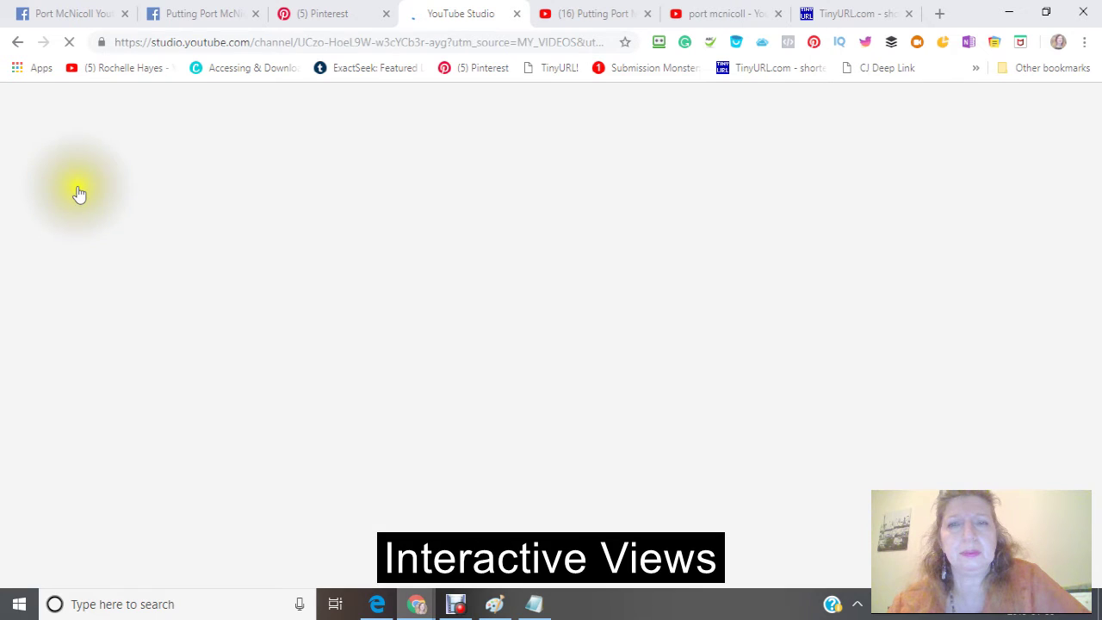
left_click(515, 156)
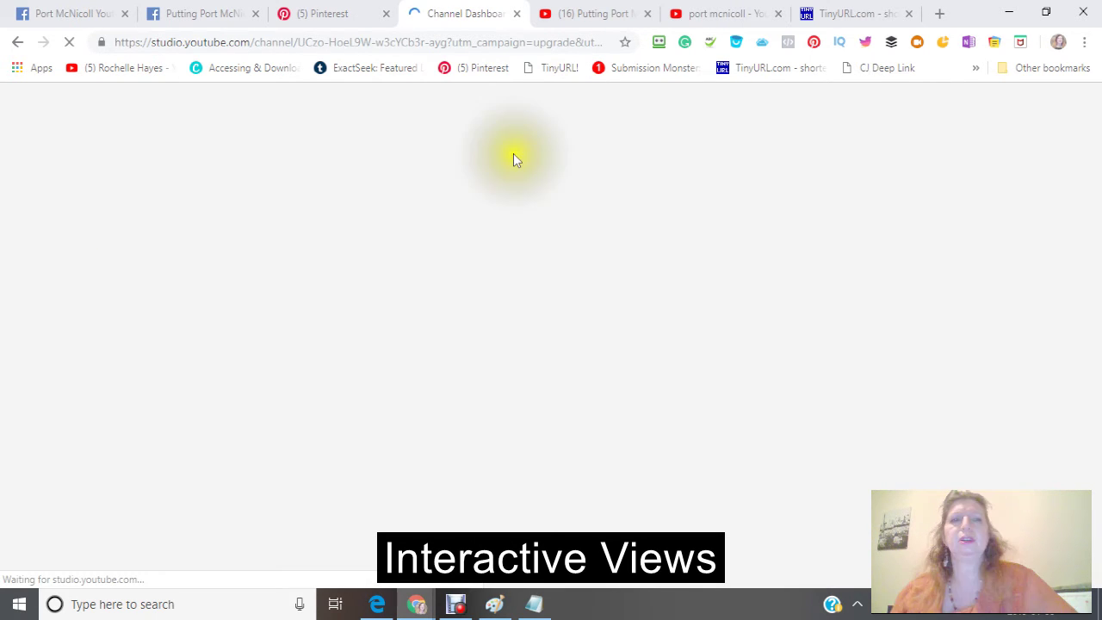
left_click(515, 160)
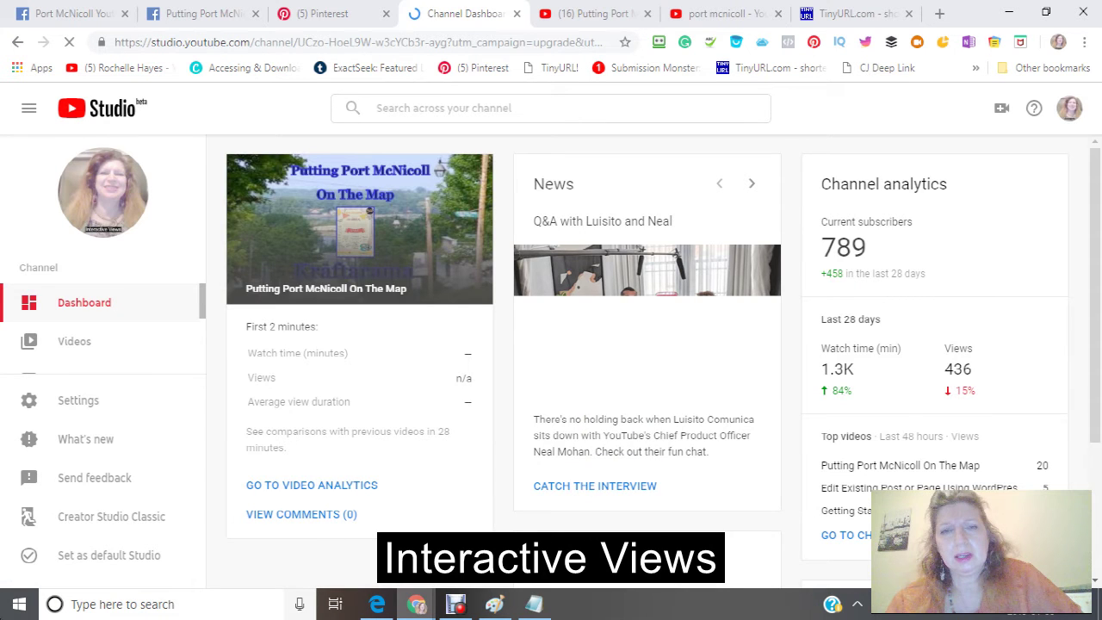
scroll(453, 319, "down", 3)
left_click(453, 320)
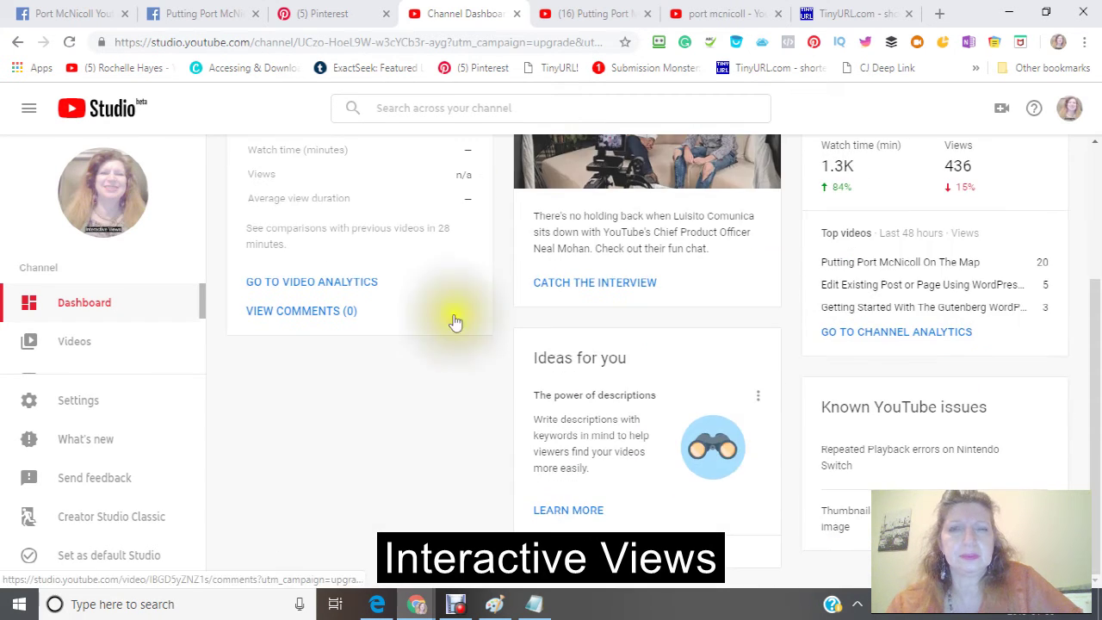
scroll(453, 319, "up", 3)
scroll(455, 322, "down", 3)
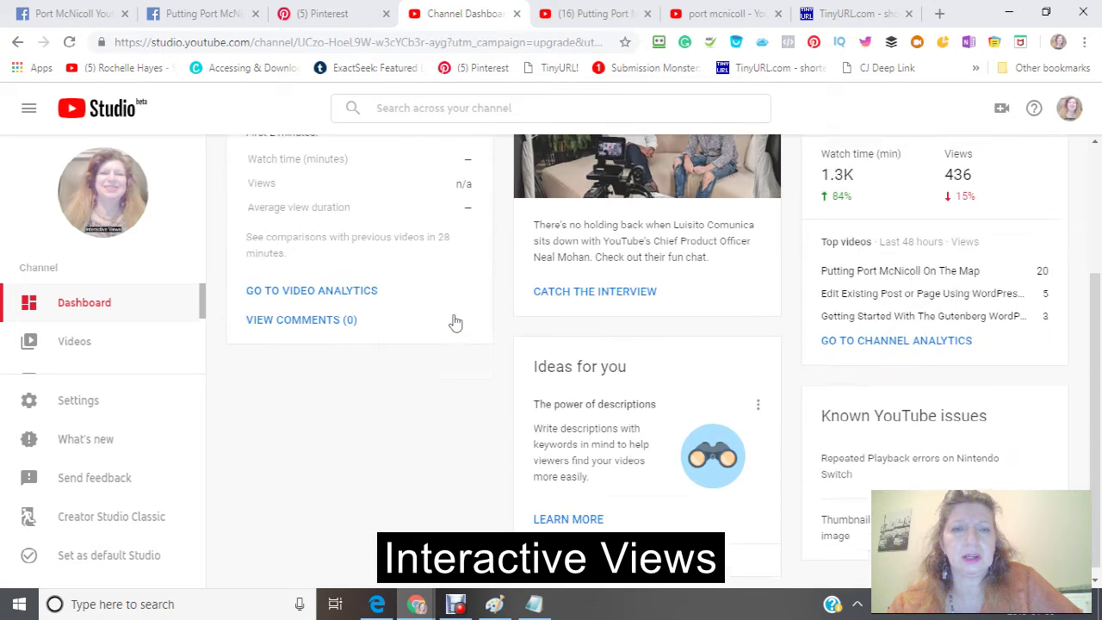
scroll(456, 322, "up", 3)
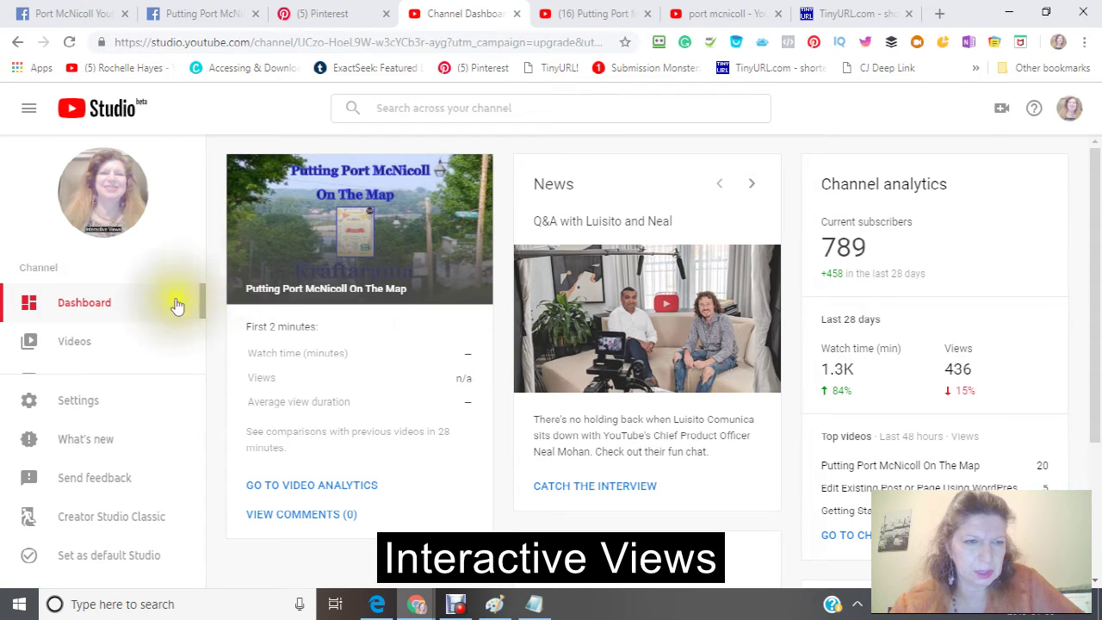
Open the list of the channel's uploaded videos in the Studio beta
left_click(70, 349)
left_click(70, 349)
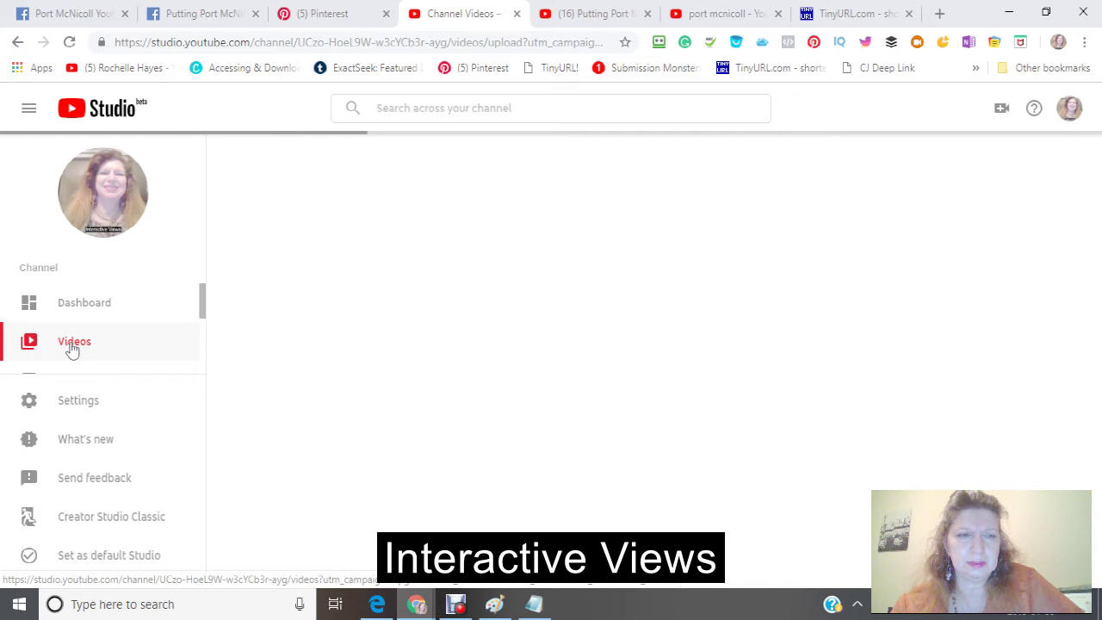
left_click(72, 349)
left_click(78, 349)
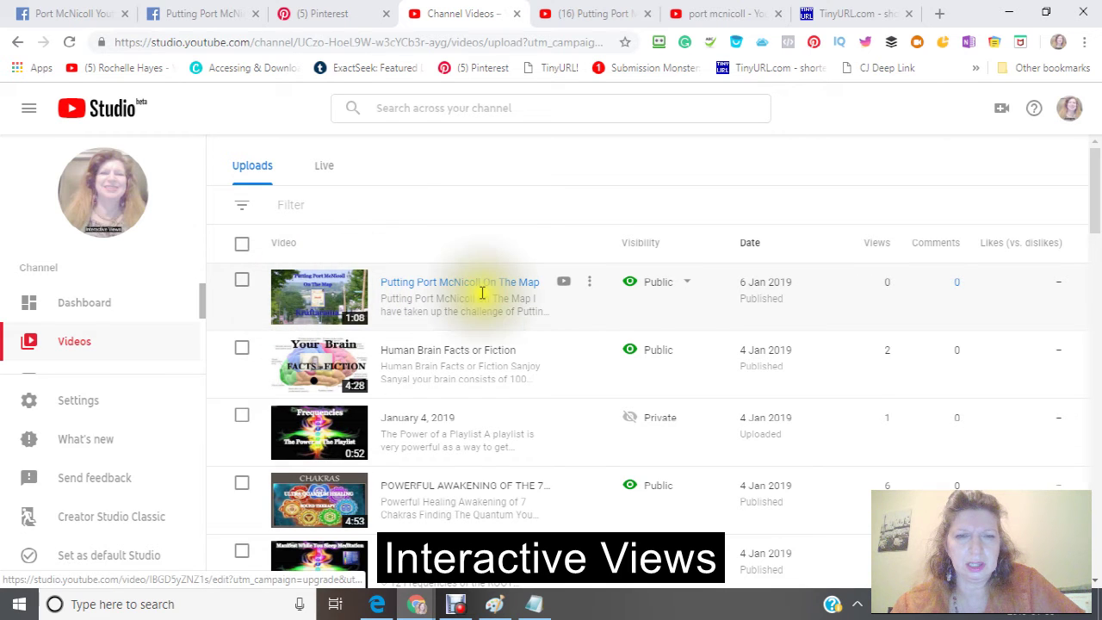
Examine the options offered for the "Putting Port McNicoll On The Map" video, including the shareable link and download, and the other uploads
left_click(590, 285)
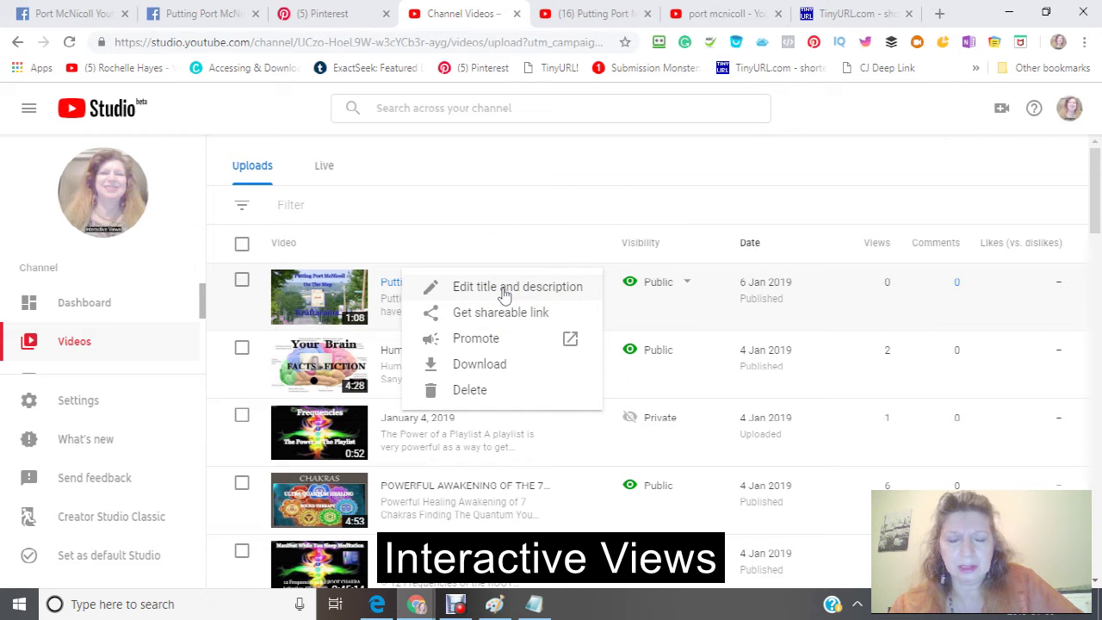
left_click(504, 293)
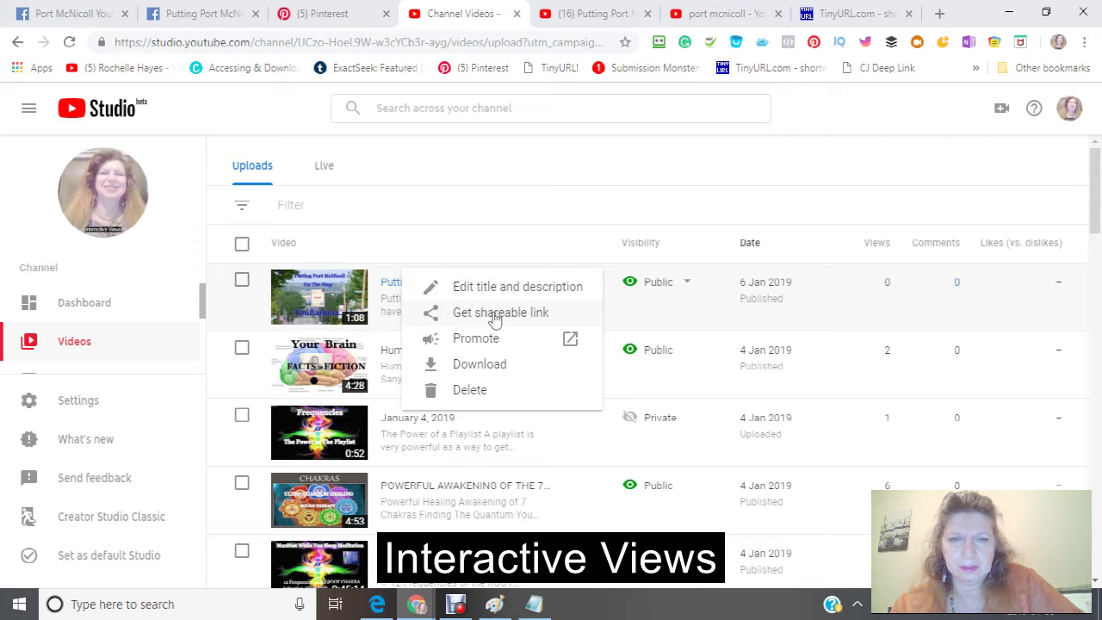
left_click(456, 372)
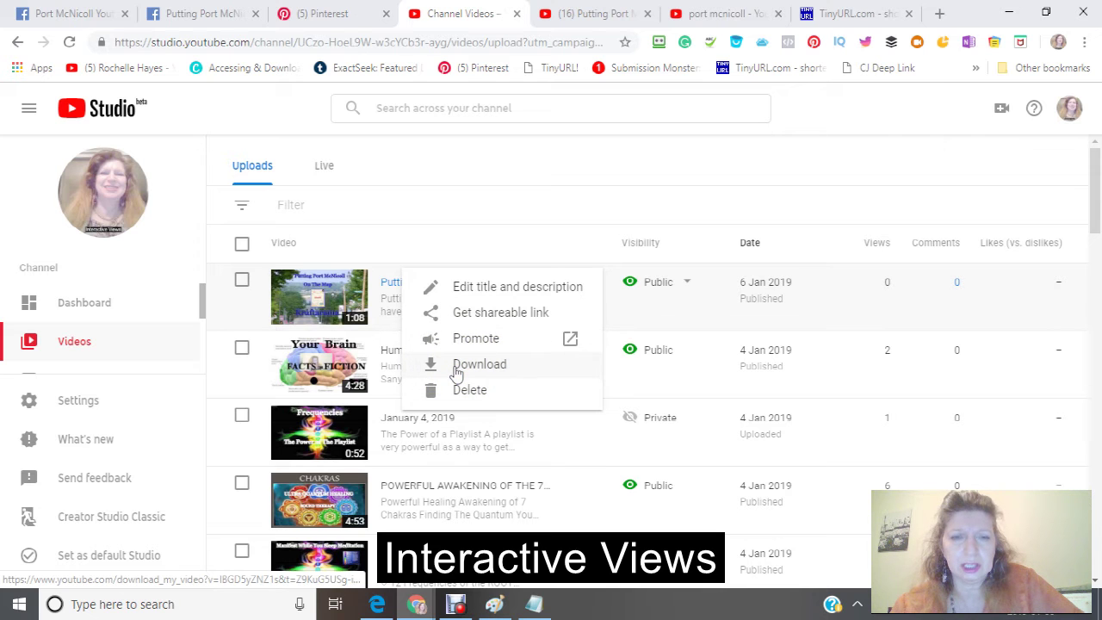
left_click(441, 372)
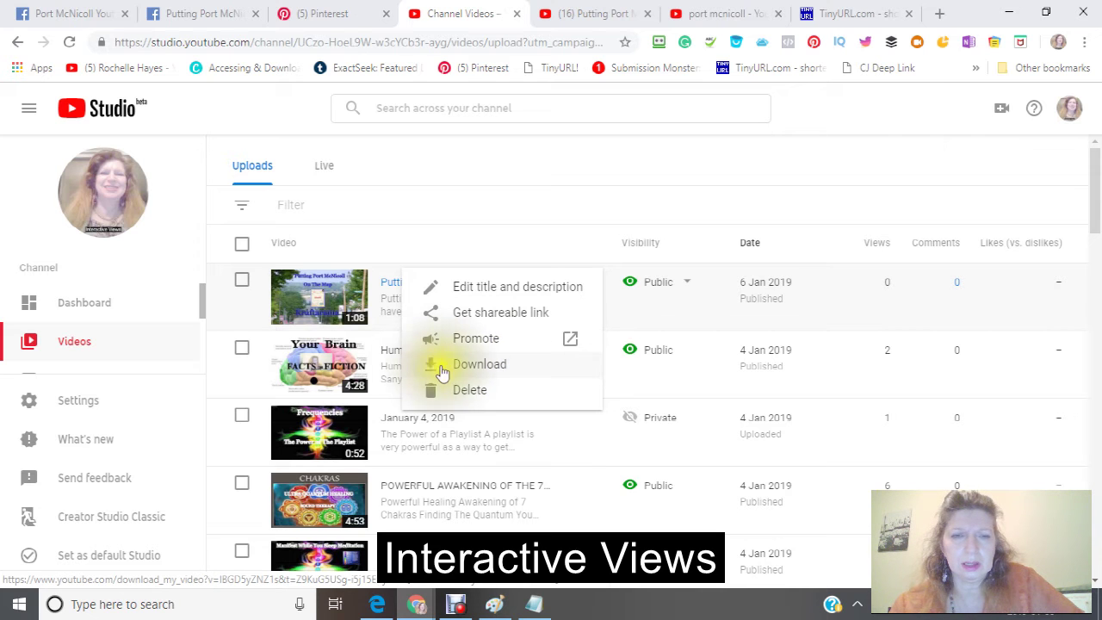
left_click(434, 371)
left_click(433, 369)
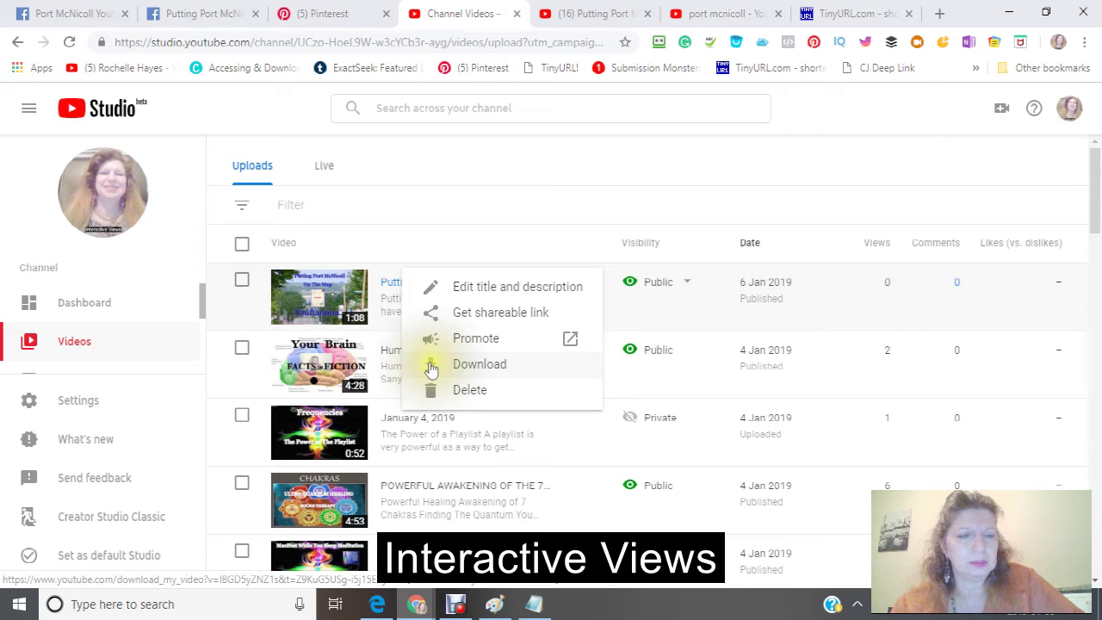
left_click(432, 368)
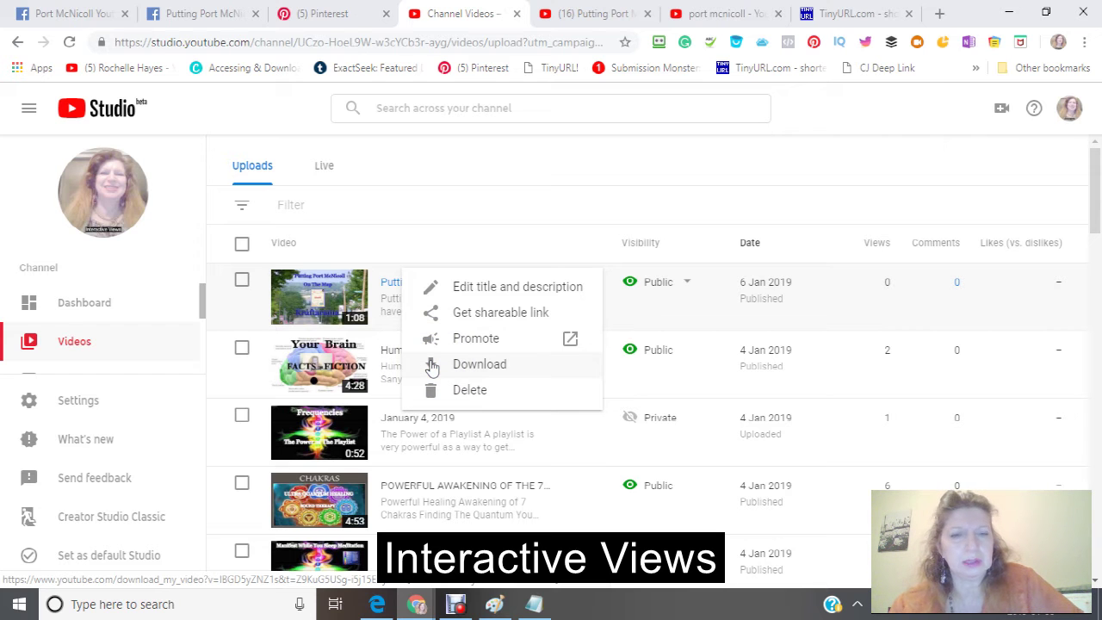
left_click(431, 367)
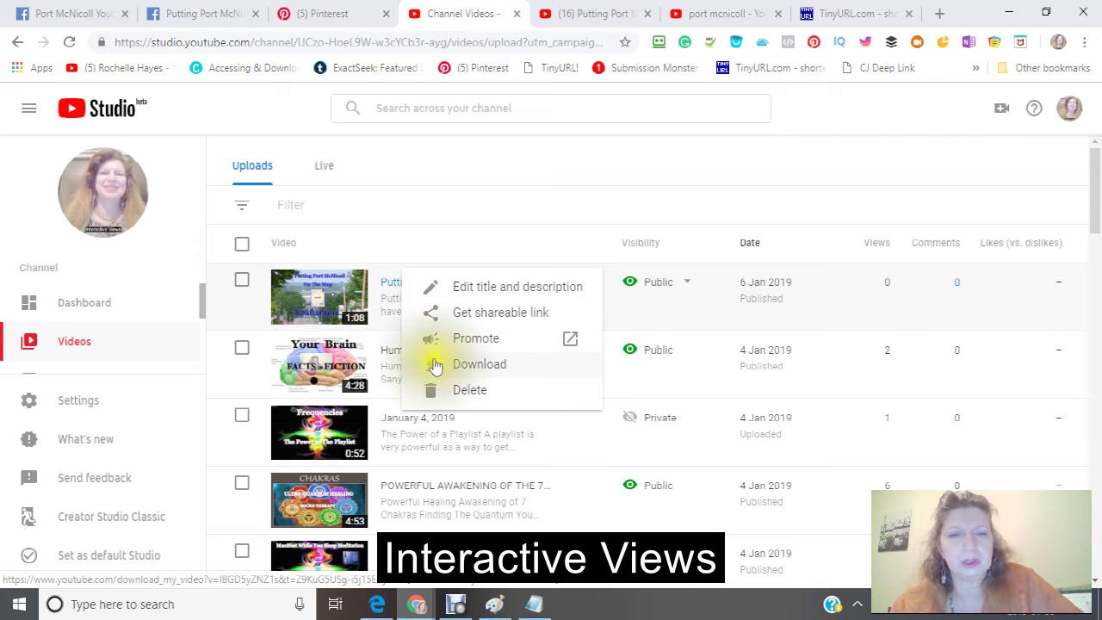
left_click(563, 456)
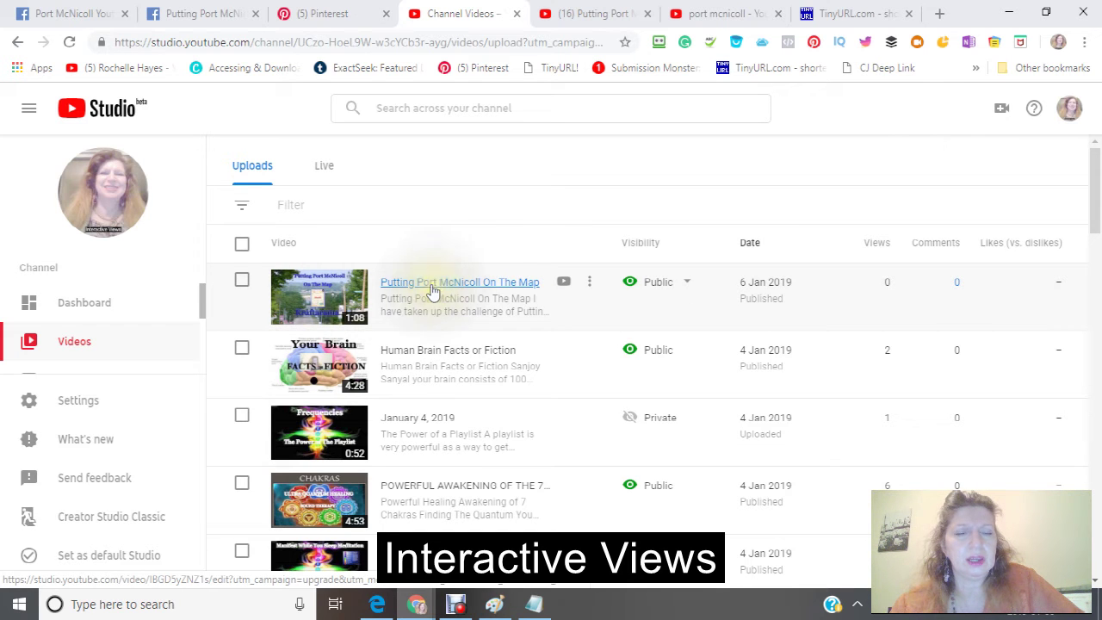
scroll(430, 294, "down", 4)
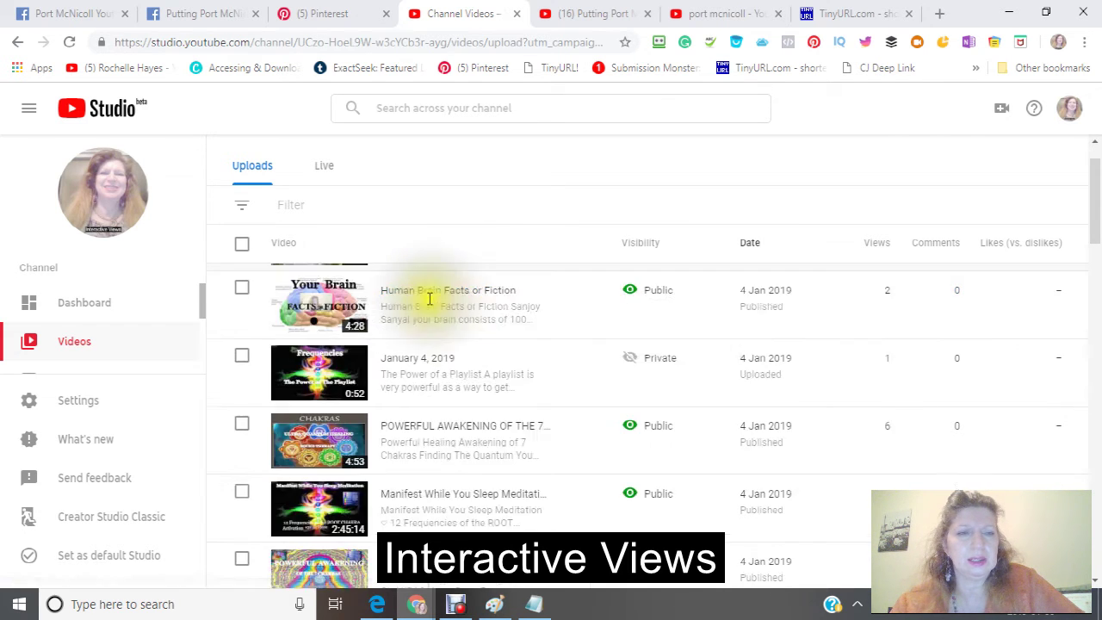
scroll(430, 297, "up", 4)
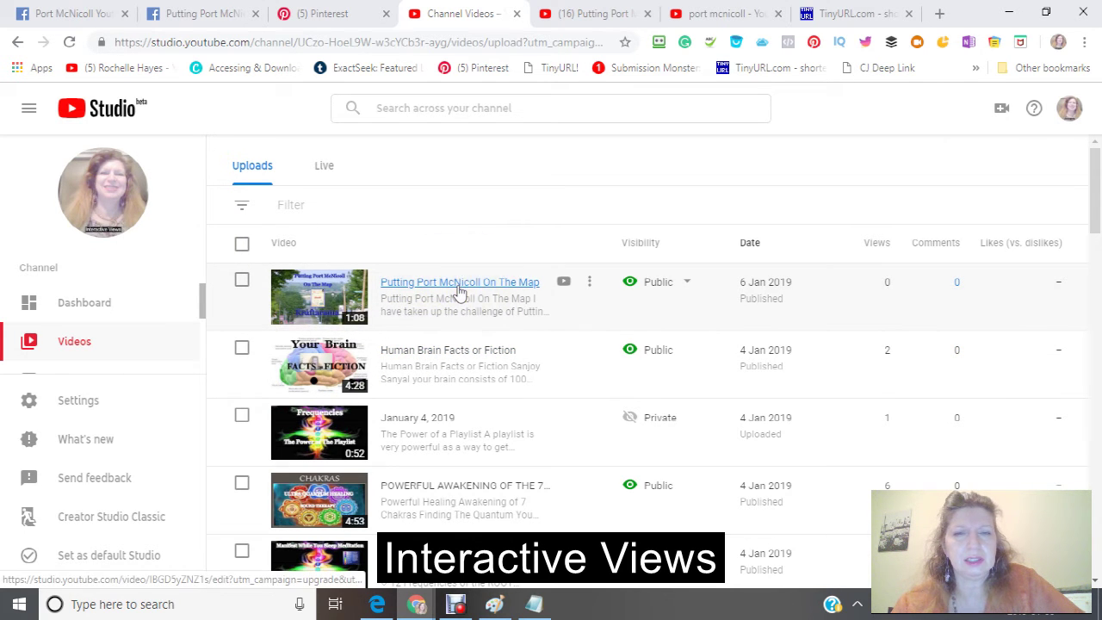
left_click(589, 285)
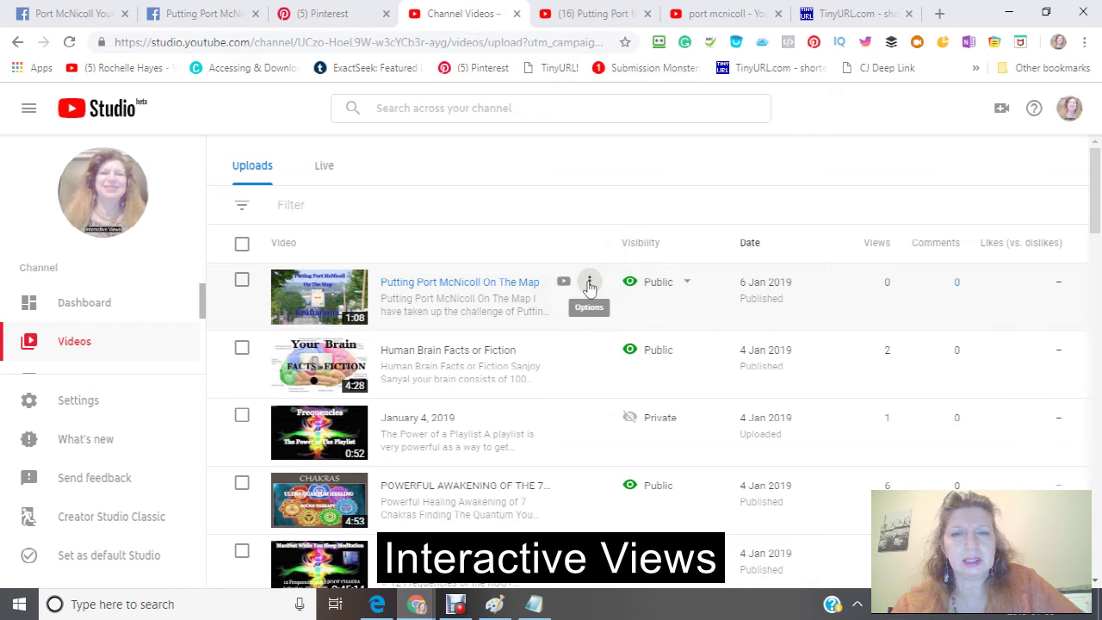
left_click(529, 290)
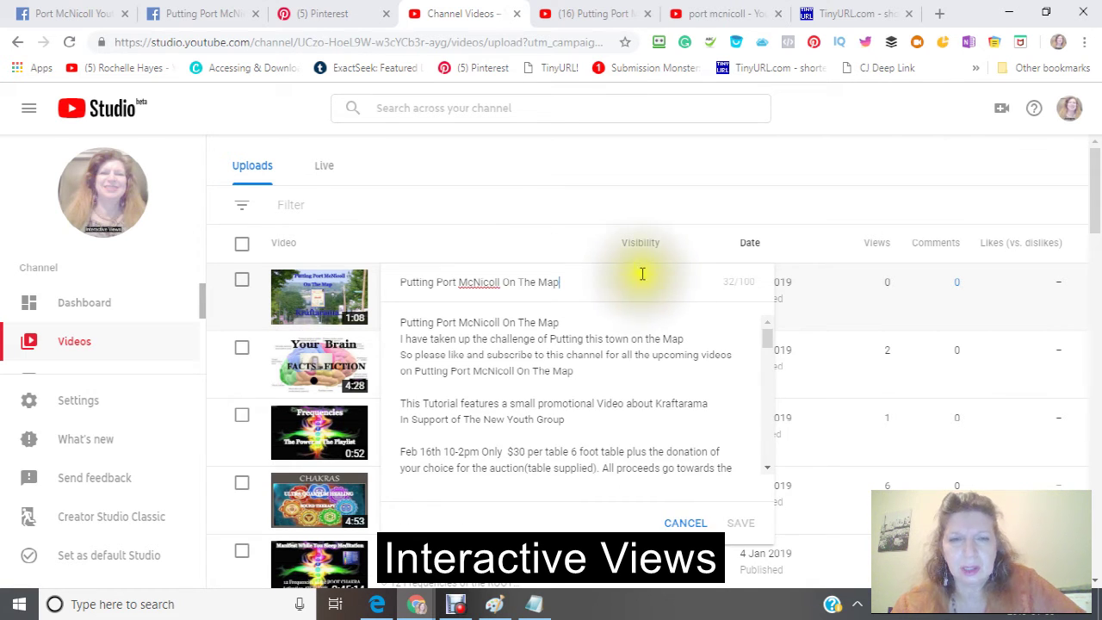
right_click(482, 281)
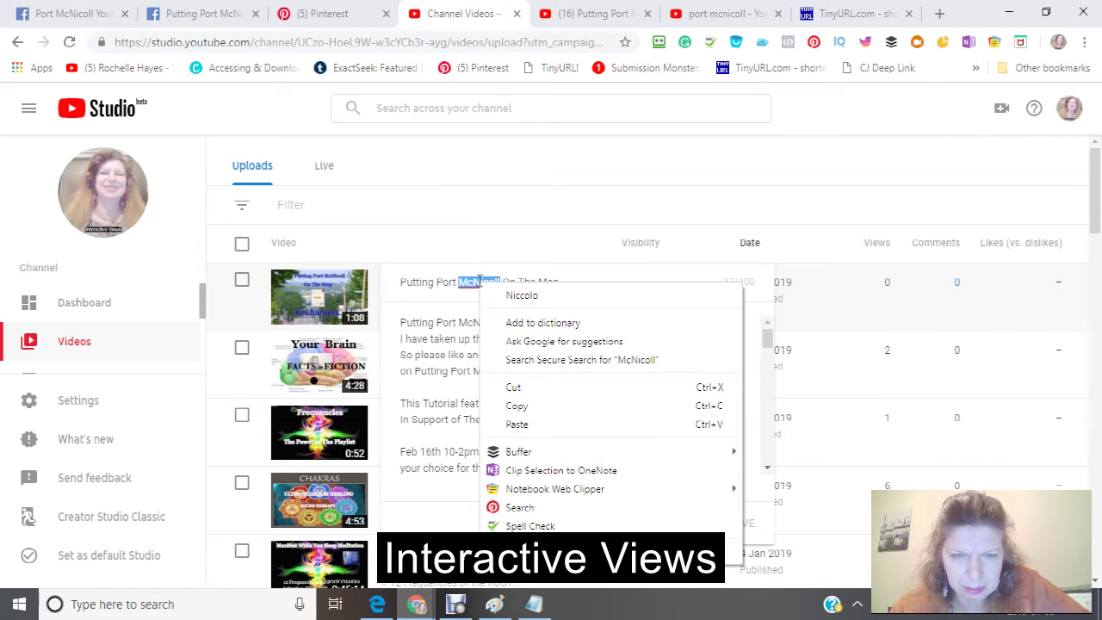
left_click(561, 224)
left_click(561, 224)
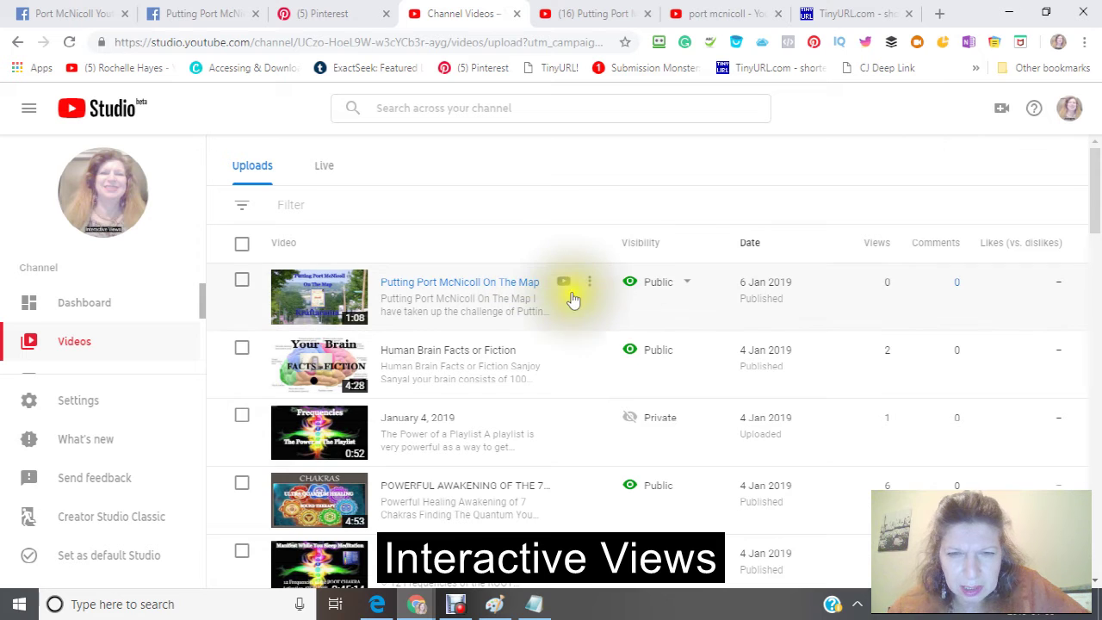
Open the title and description of "Putting Port McNicoll On The Map" for editing and review the description text and its links
left_click(589, 282)
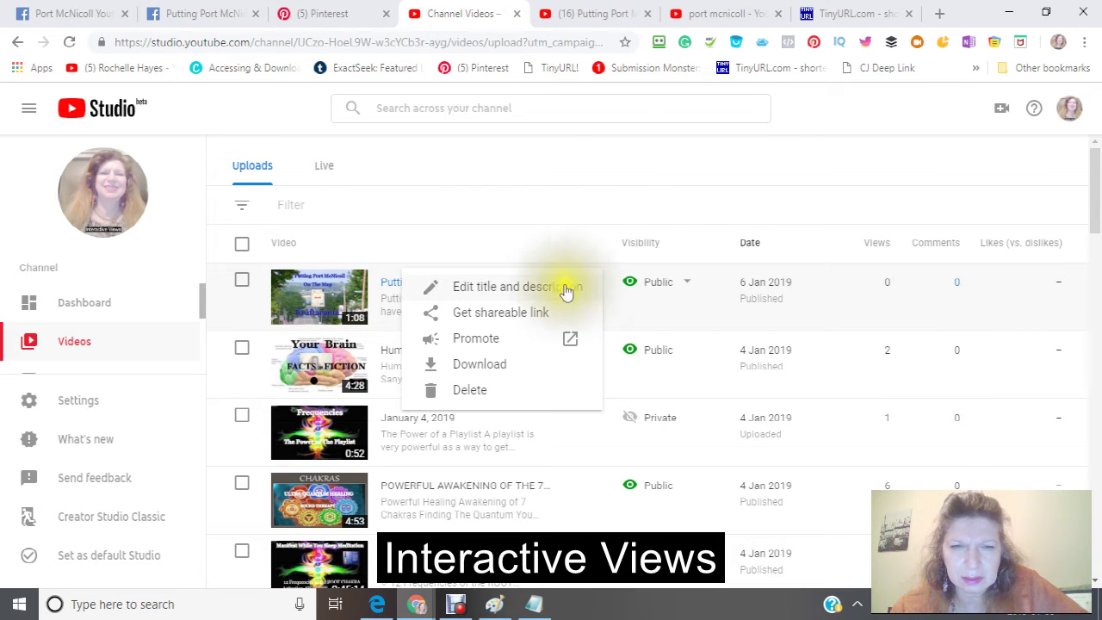
left_click(507, 288)
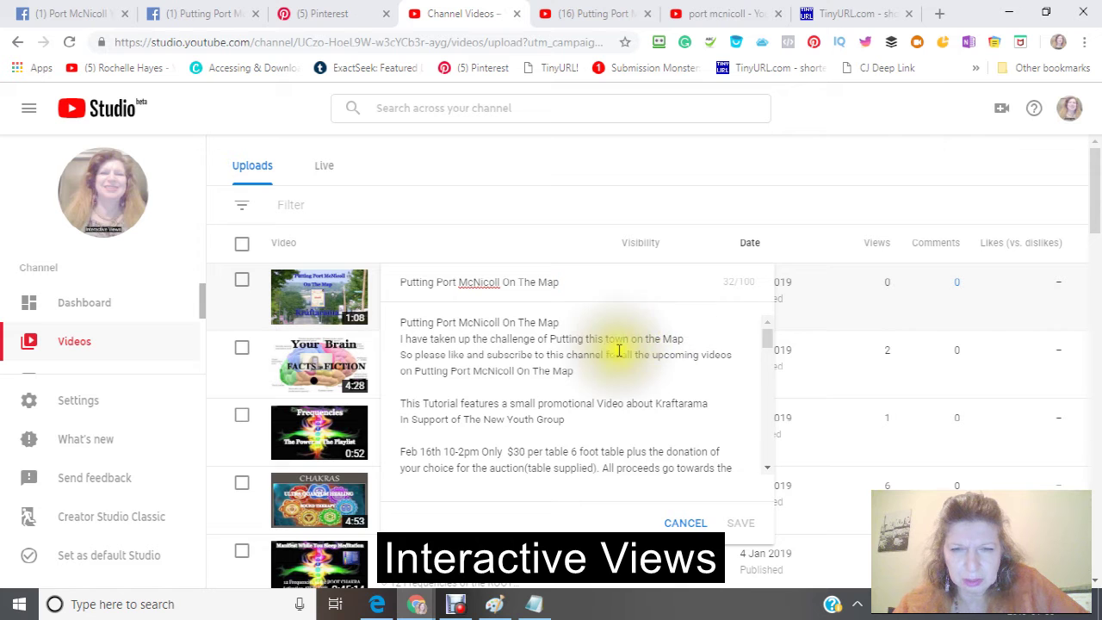
left_click(690, 337)
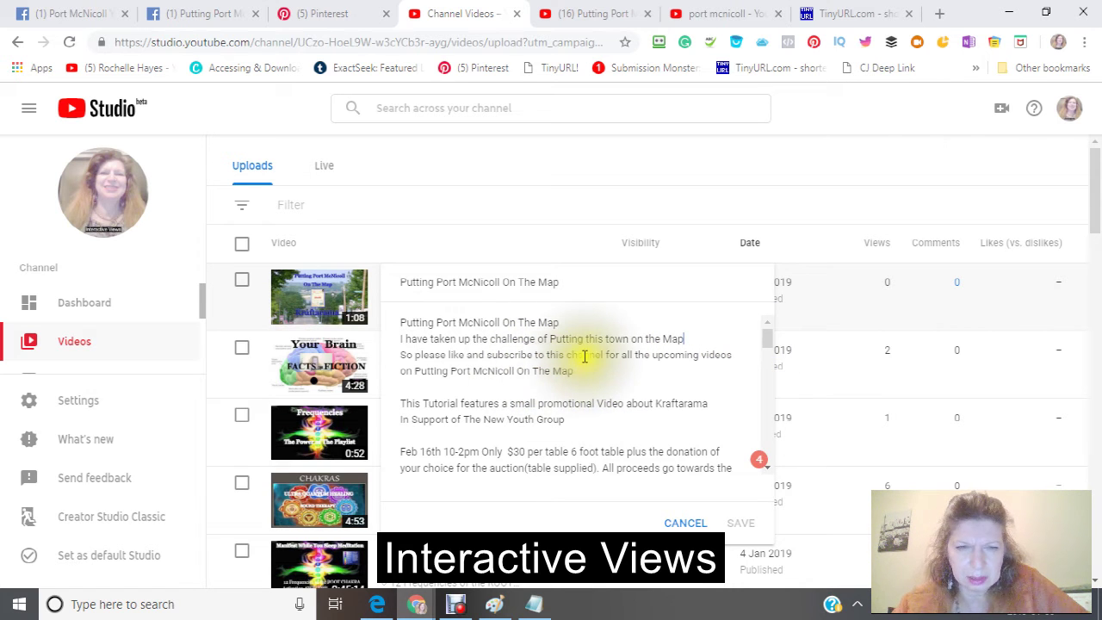
scroll(586, 356, "down", 3)
scroll(585, 355, "up", 3)
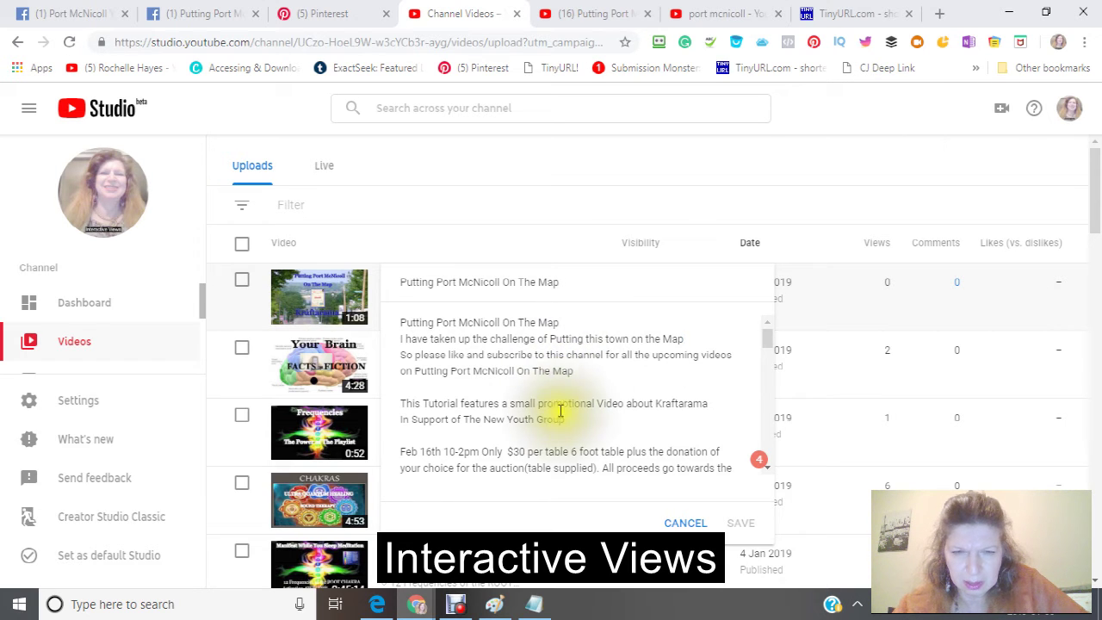
scroll(561, 417, "down", 3)
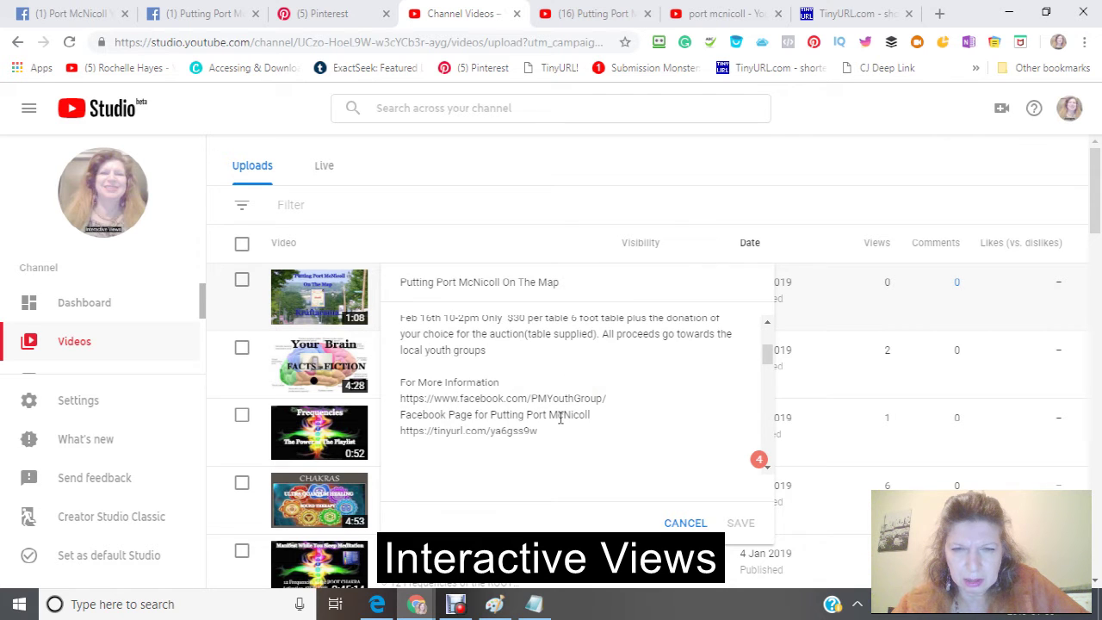
scroll(561, 417, "up", 3)
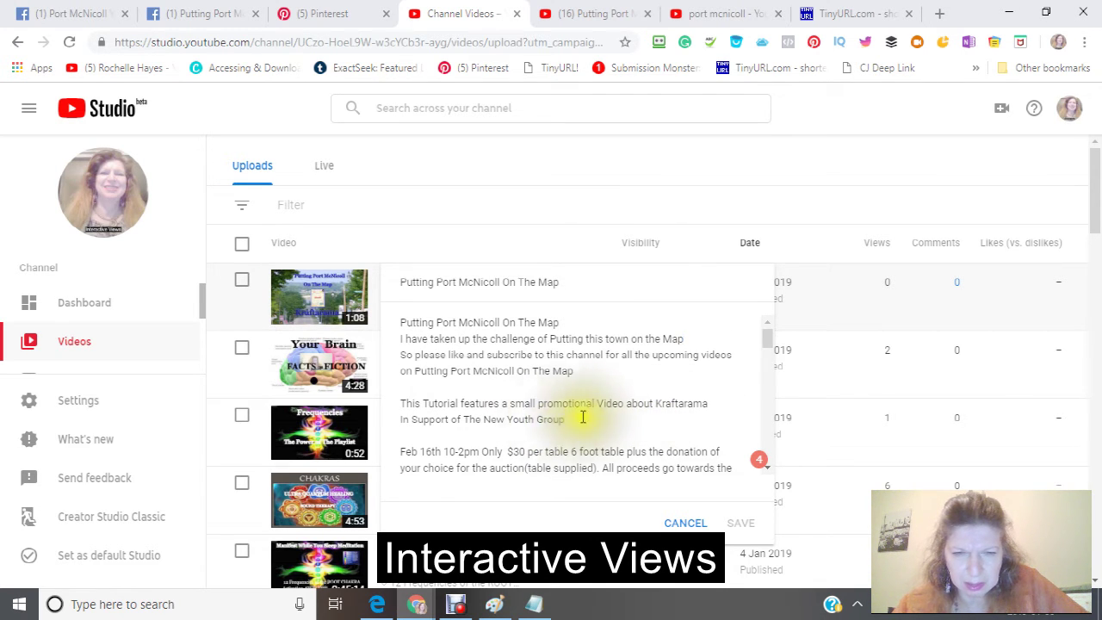
scroll(568, 414, "down", 3)
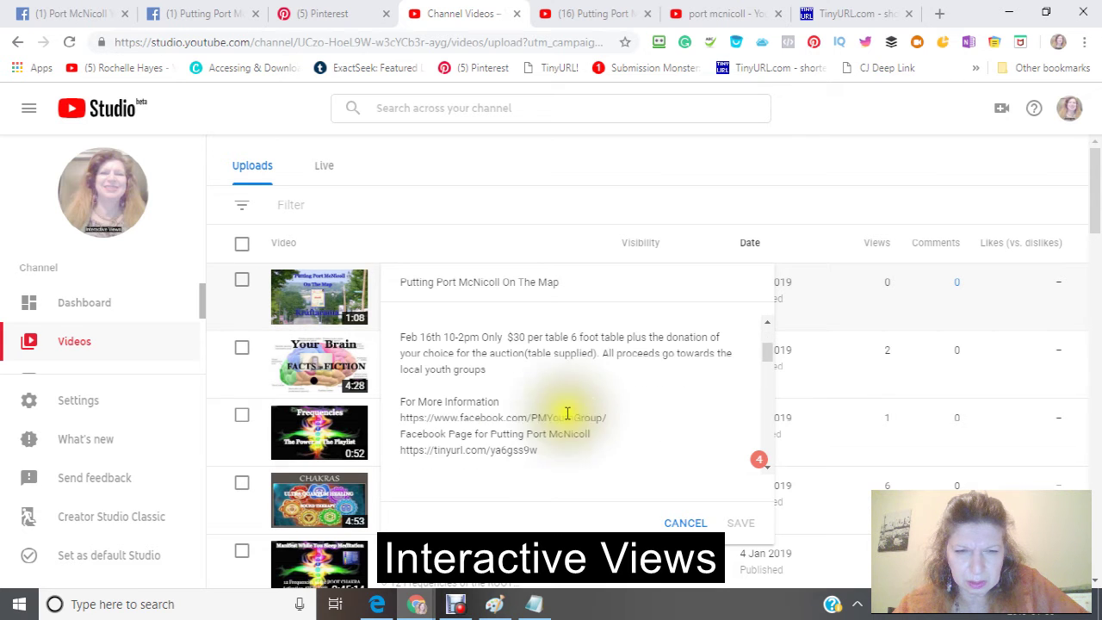
scroll(568, 415, "up", 3)
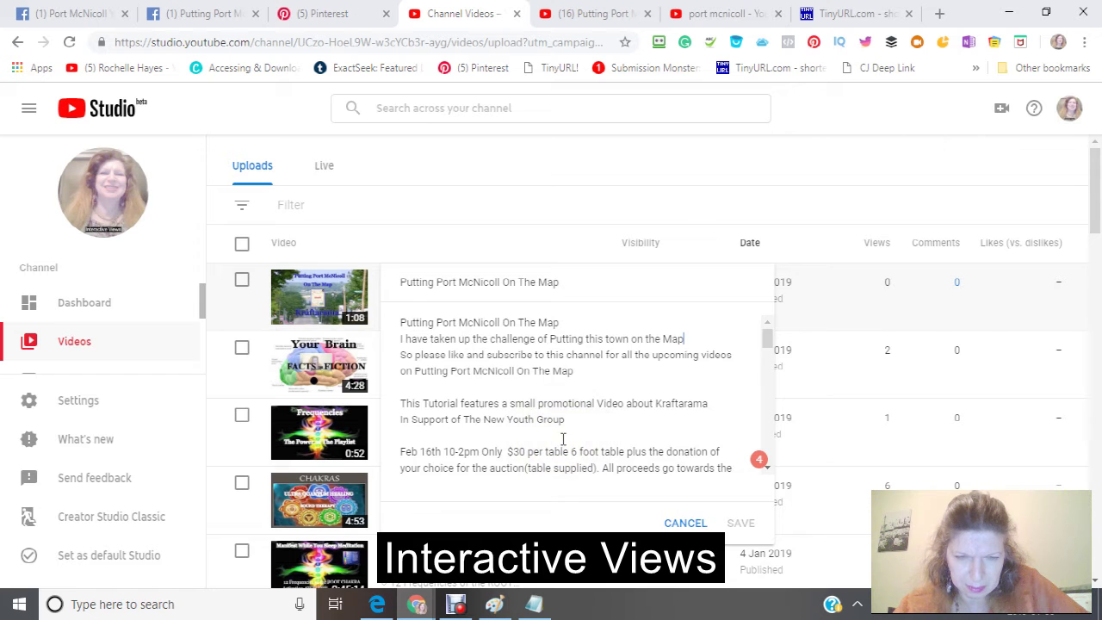
Remove the extra space in "left to" in the description's paragraph about the Post Office and Library
scroll(563, 439, "down", 3)
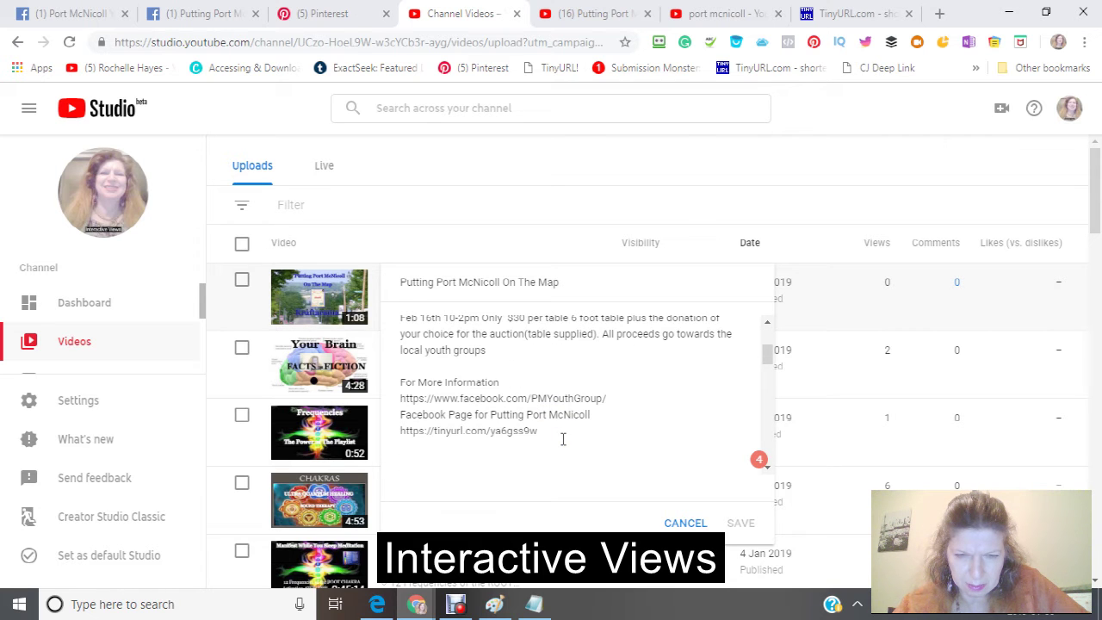
scroll(563, 440, "down", 3)
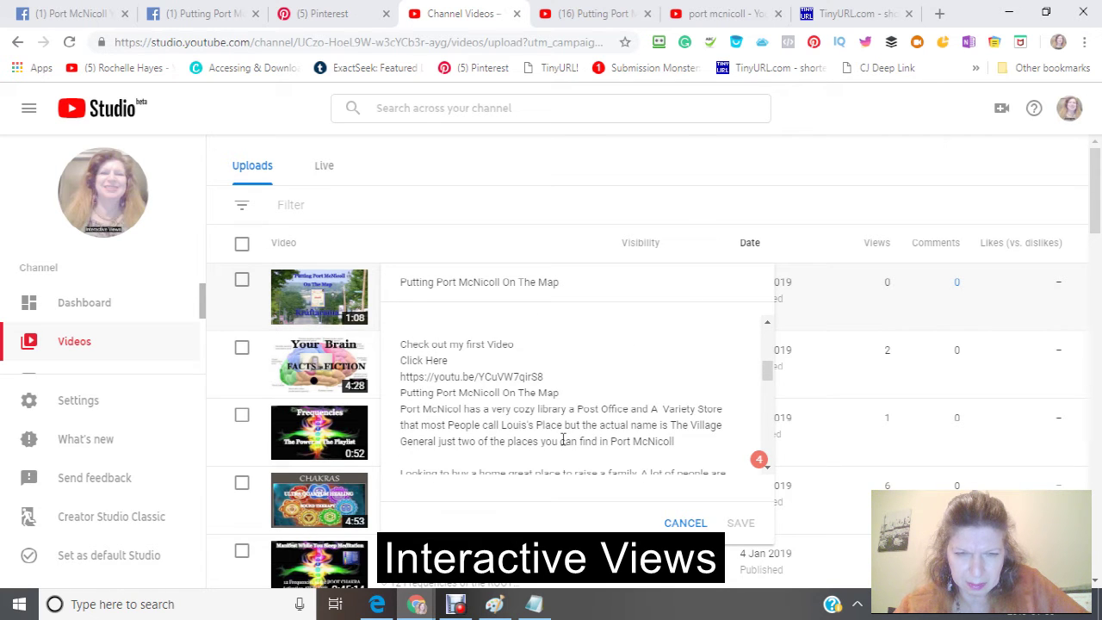
scroll(563, 440, "down", 5)
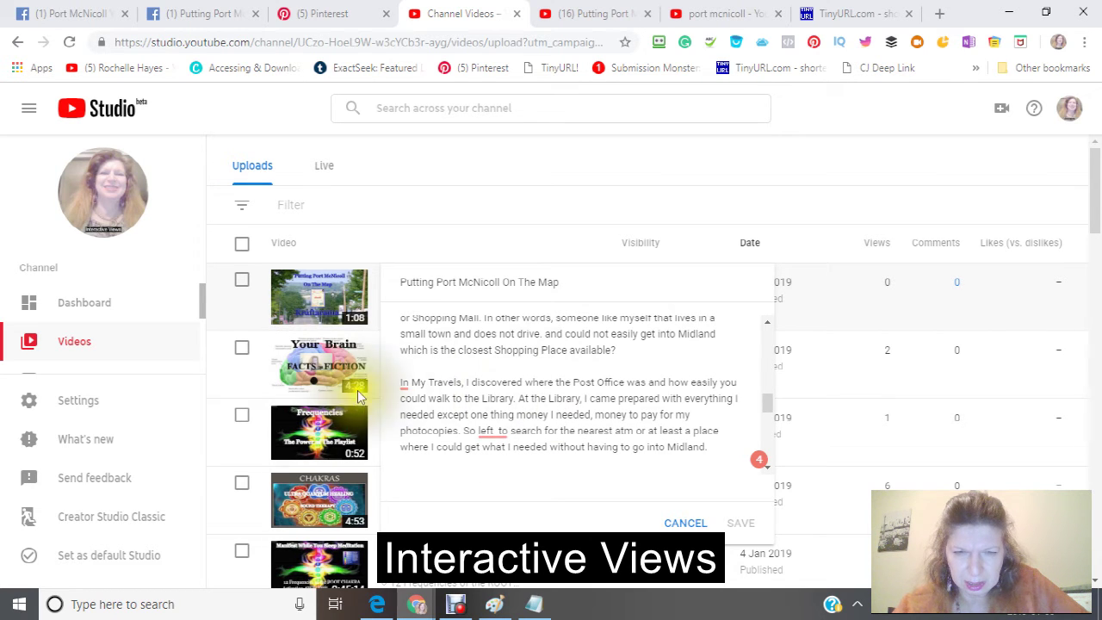
mouse_move(404, 380)
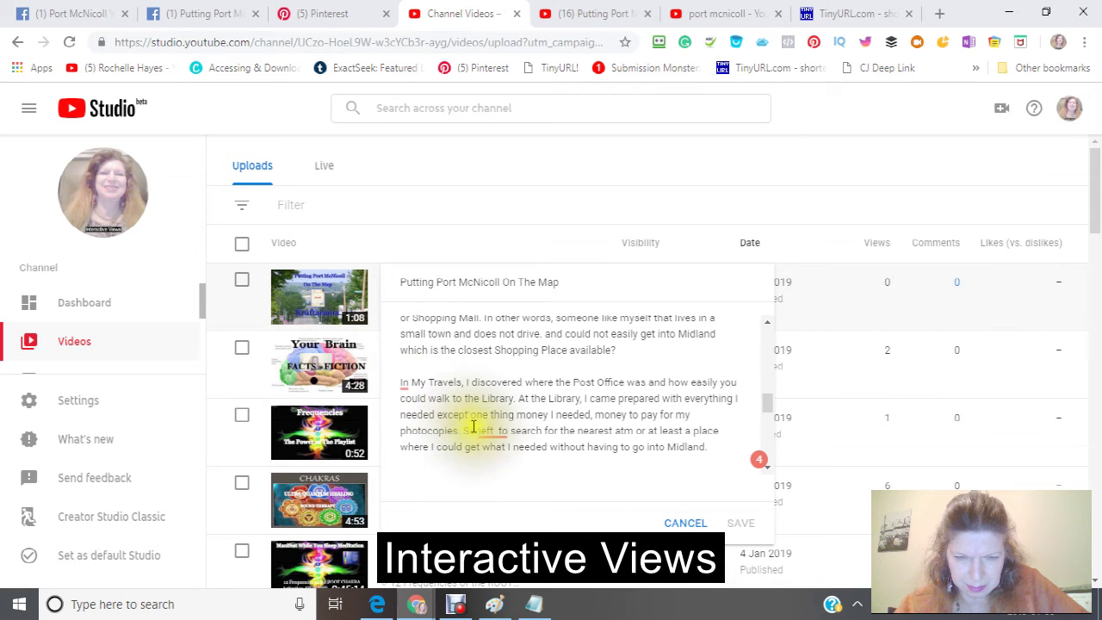
left_click(492, 429)
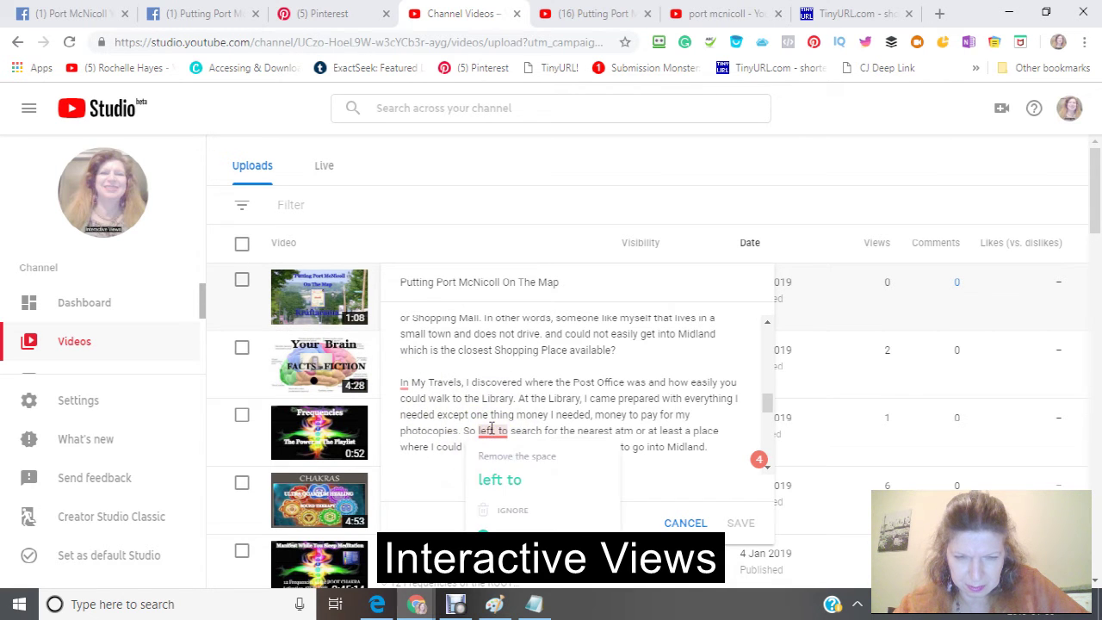
left_click(498, 479)
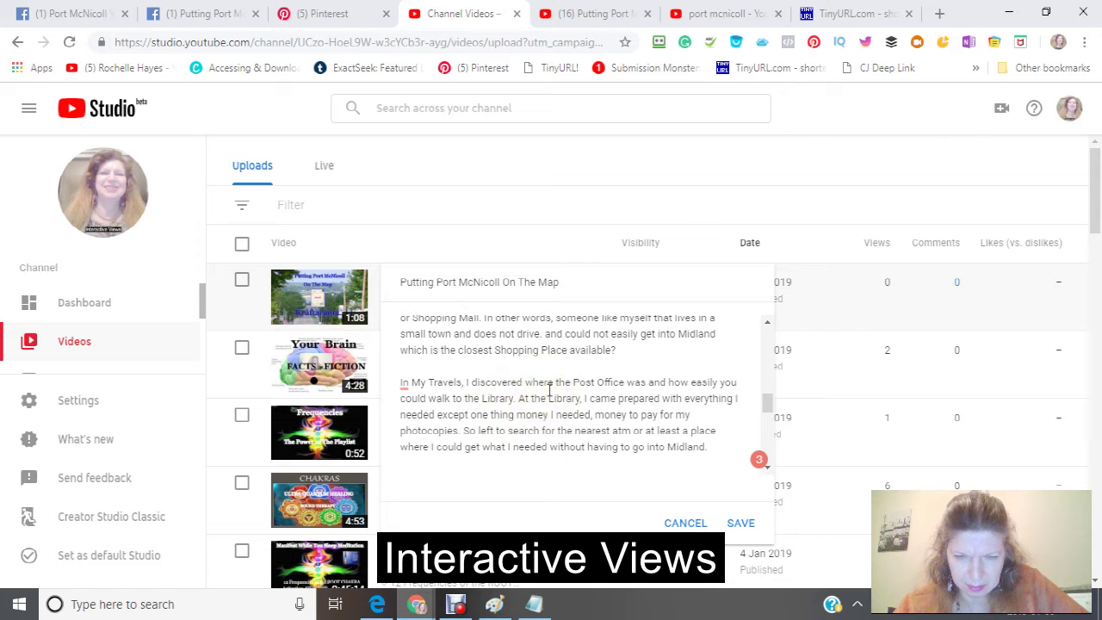
Remove the extra space in "exists call" in the variety store paragraph, check the rest of the description and save it
scroll(508, 422, "down", 3)
left_click(476, 396)
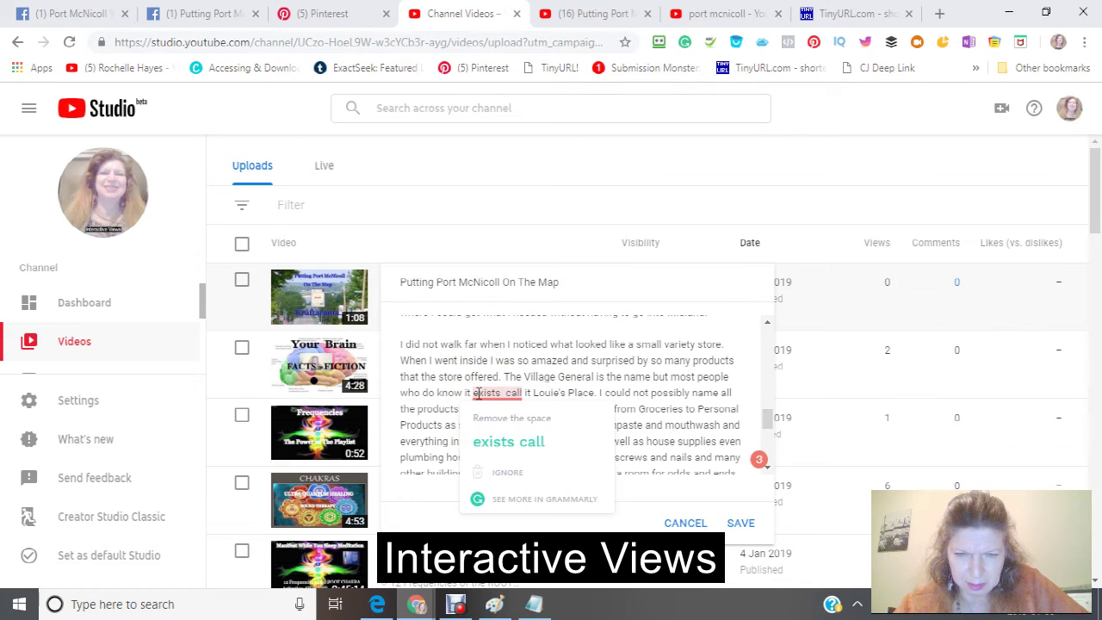
left_click(492, 446)
left_click(538, 347)
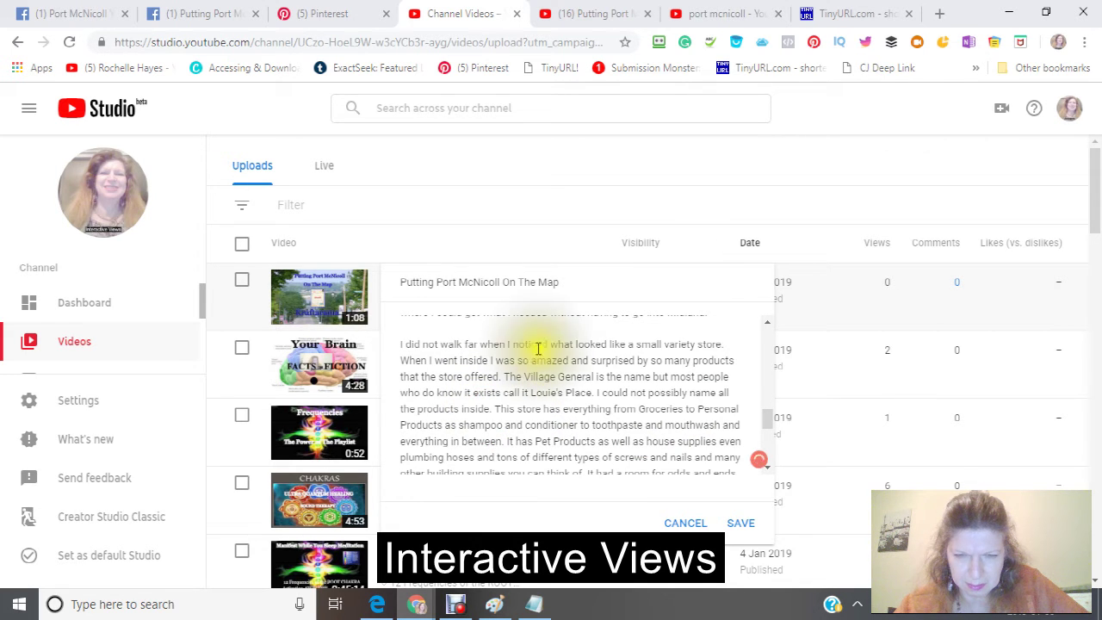
scroll(534, 357, "down", 5)
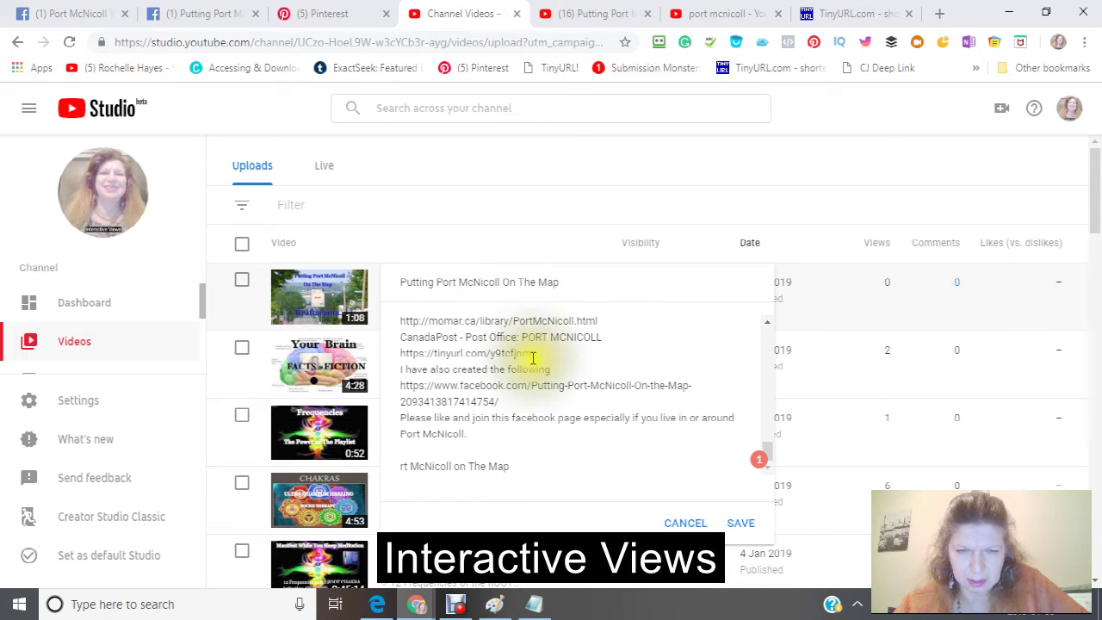
scroll(533, 360, "up", 5)
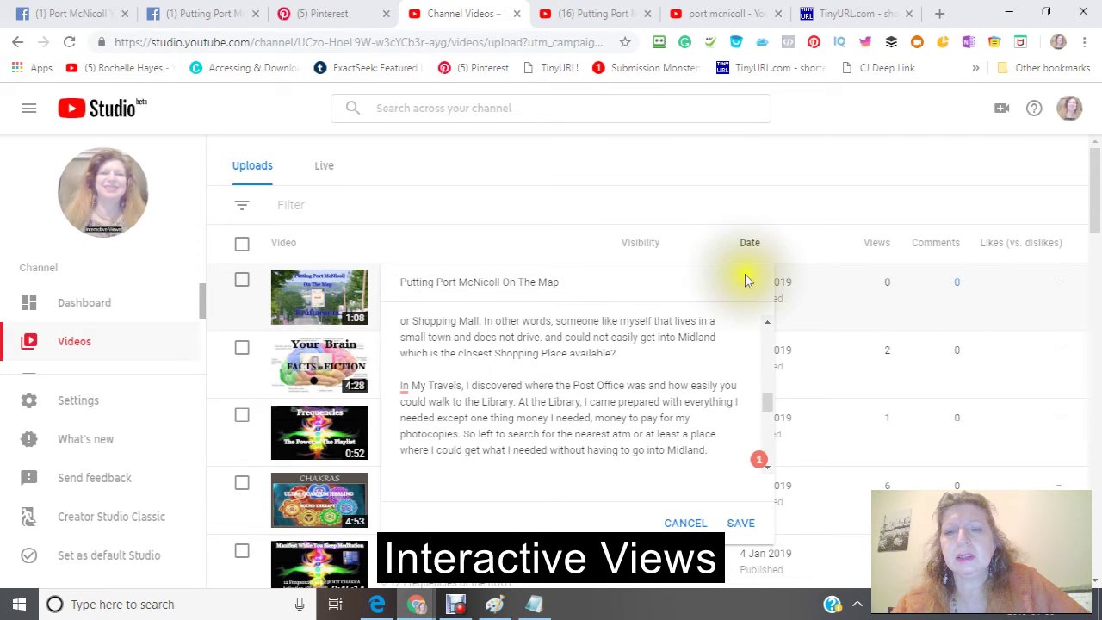
left_click(738, 527)
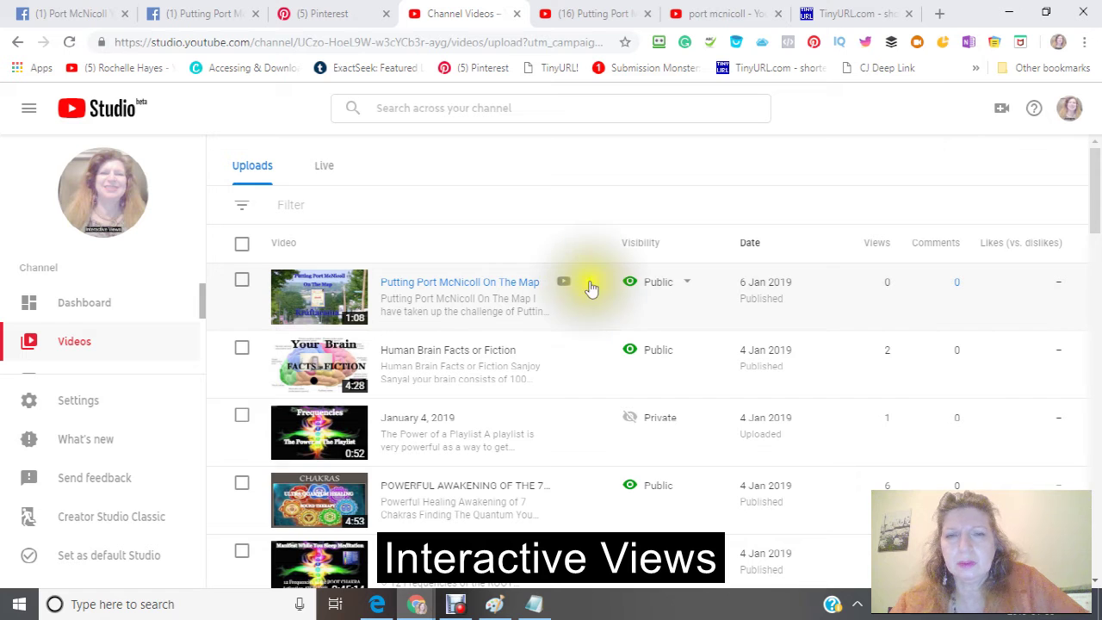
Get the shareable link for "Putting Port McNicoll On The Map" and open the video on YouTube
left_click(591, 285)
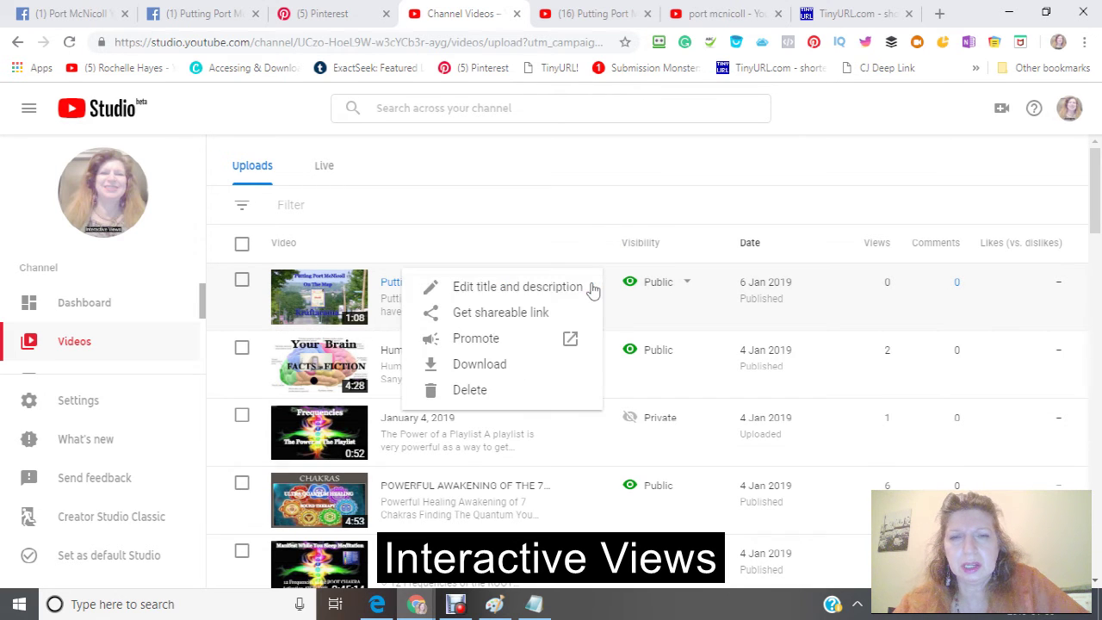
left_click(477, 317)
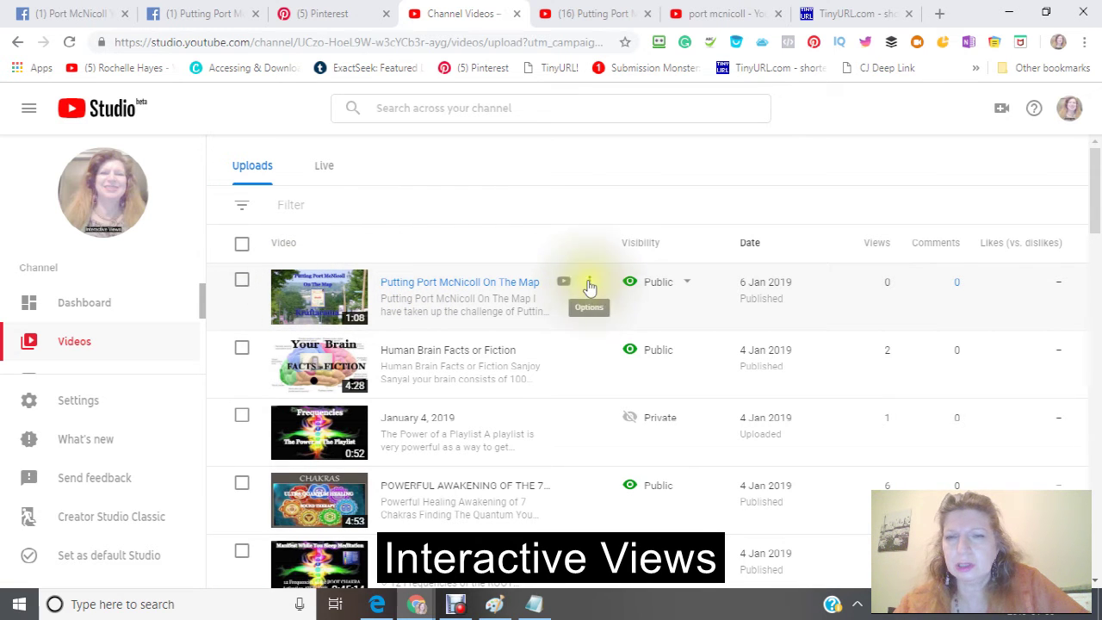
left_click(565, 285)
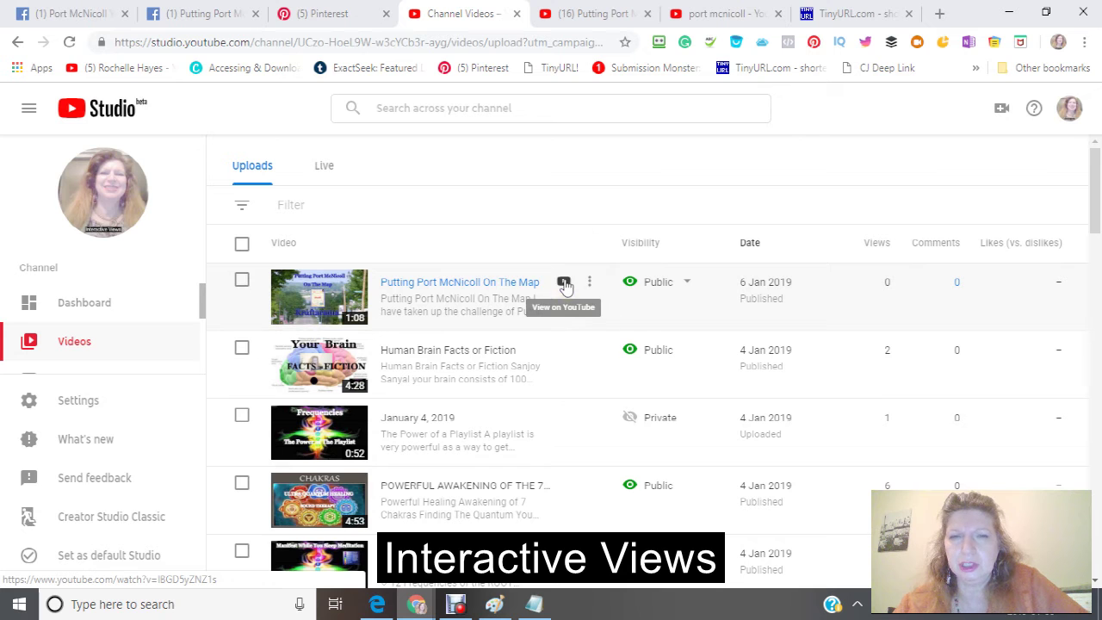
left_click(565, 285)
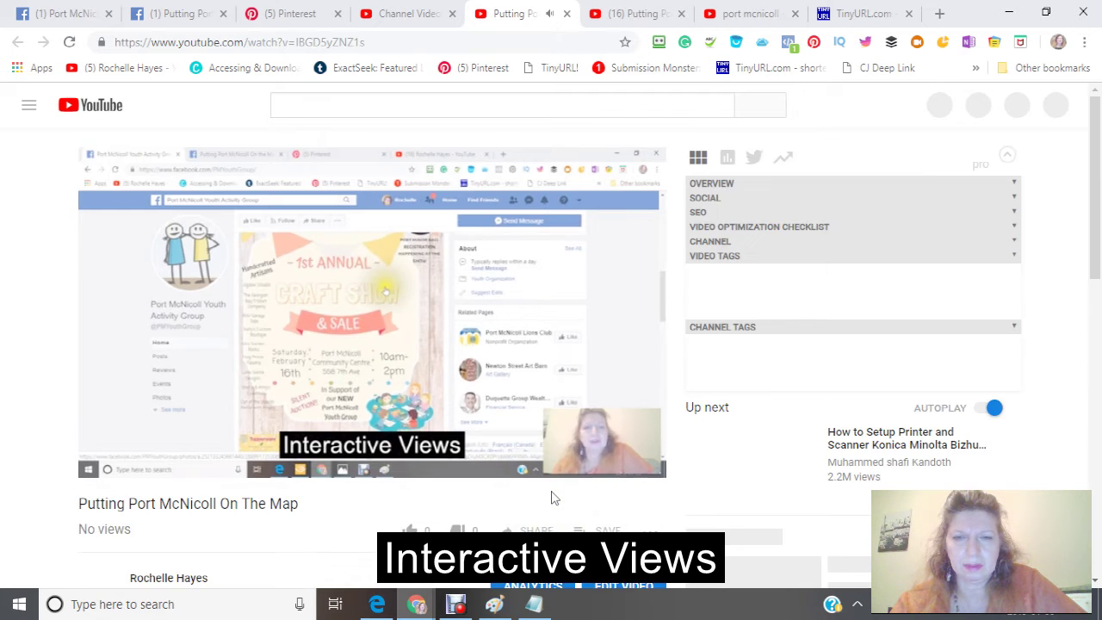
Bring up the sharing options for the video on its YouTube watch page
scroll(551, 498, "down", 3)
scroll(554, 497, "down", 1)
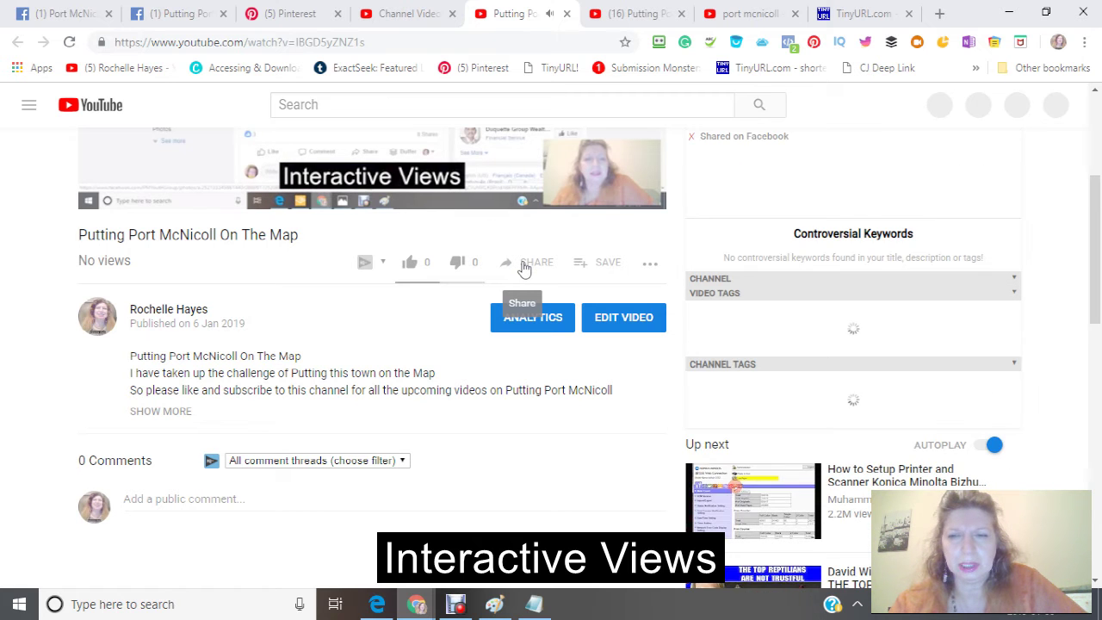
left_click(527, 270)
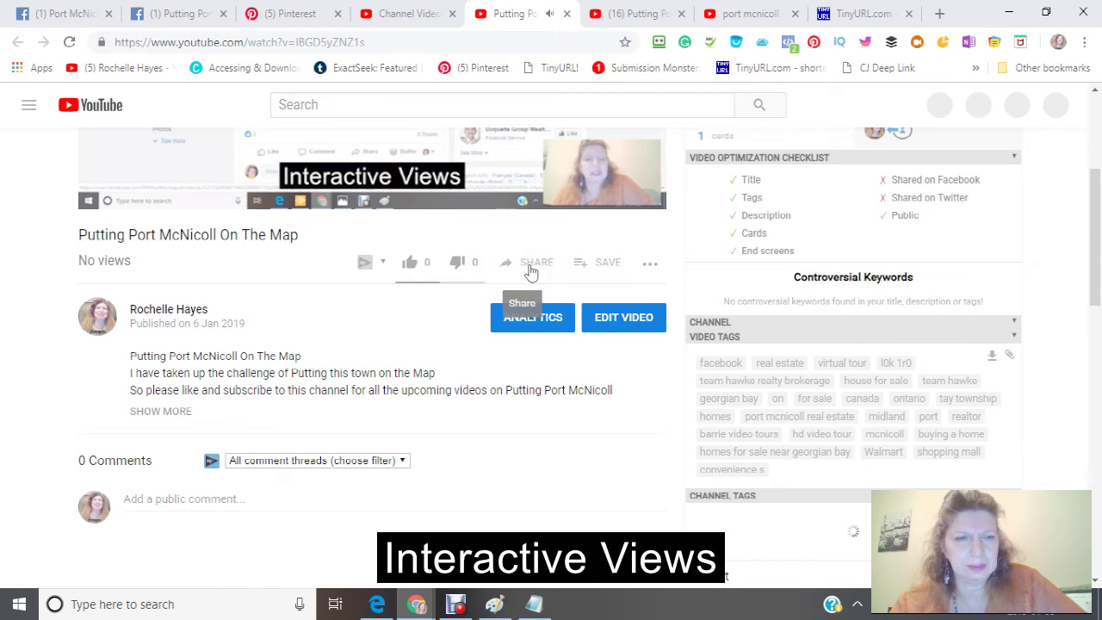
left_click(532, 272)
left_click(531, 272)
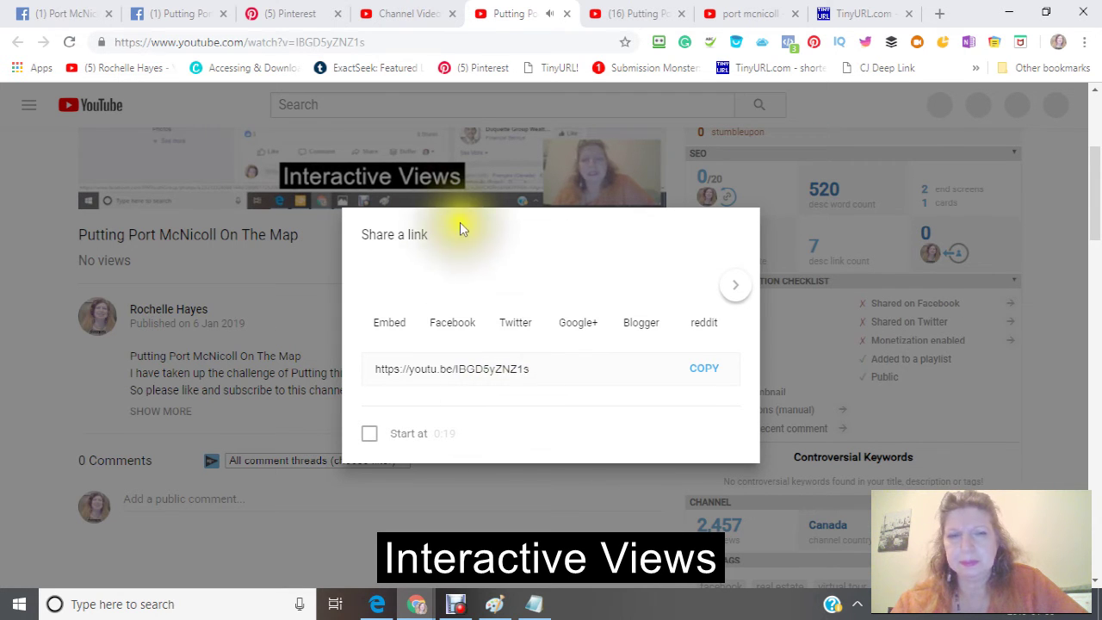
left_click(456, 343)
left_click(456, 343)
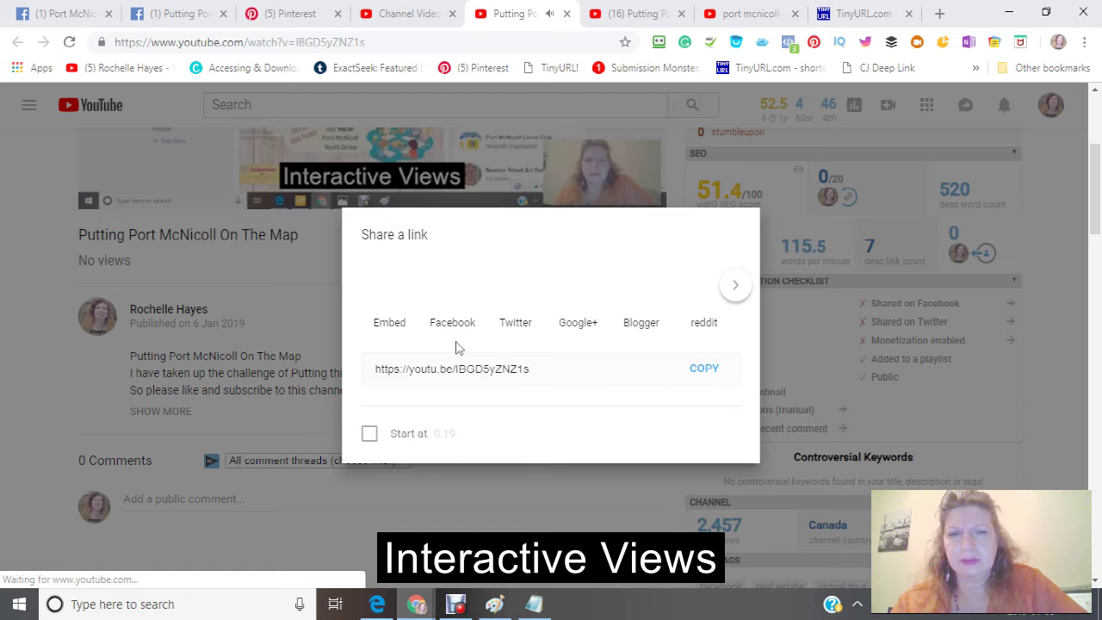
left_click(455, 337)
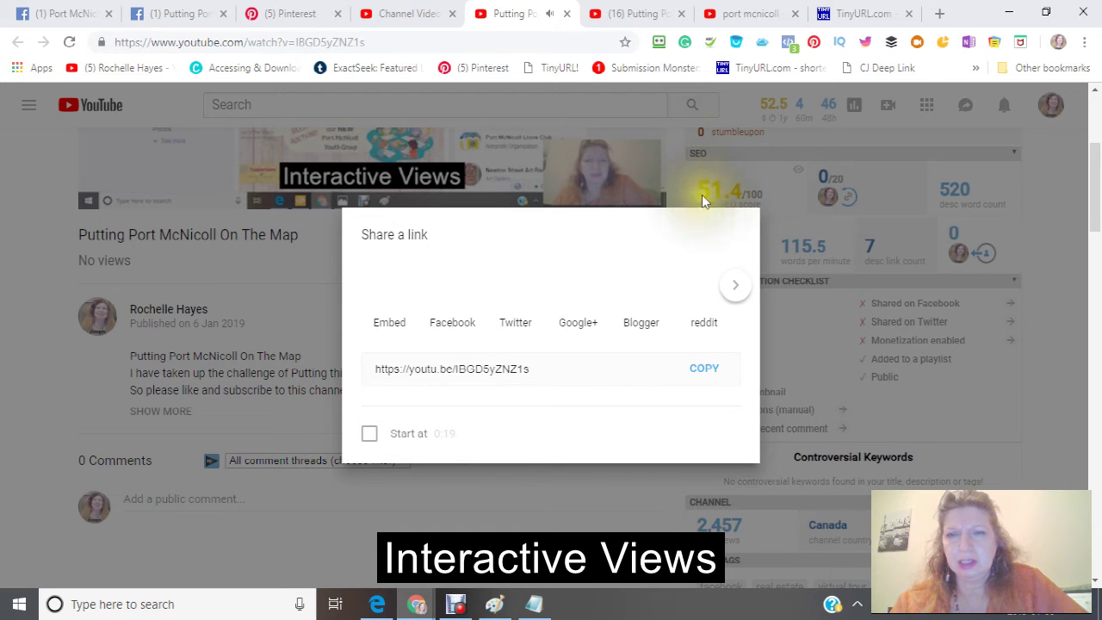
left_click(384, 337)
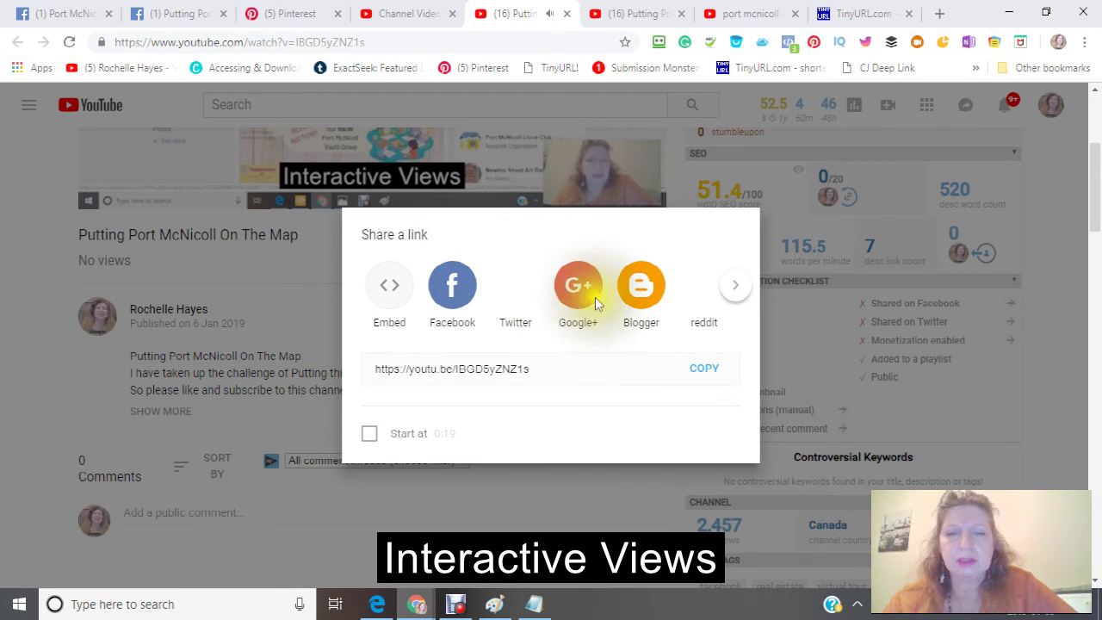
Close the duplicate video page, the Pinterest page and the TinyURL page in the browser
left_click(681, 14)
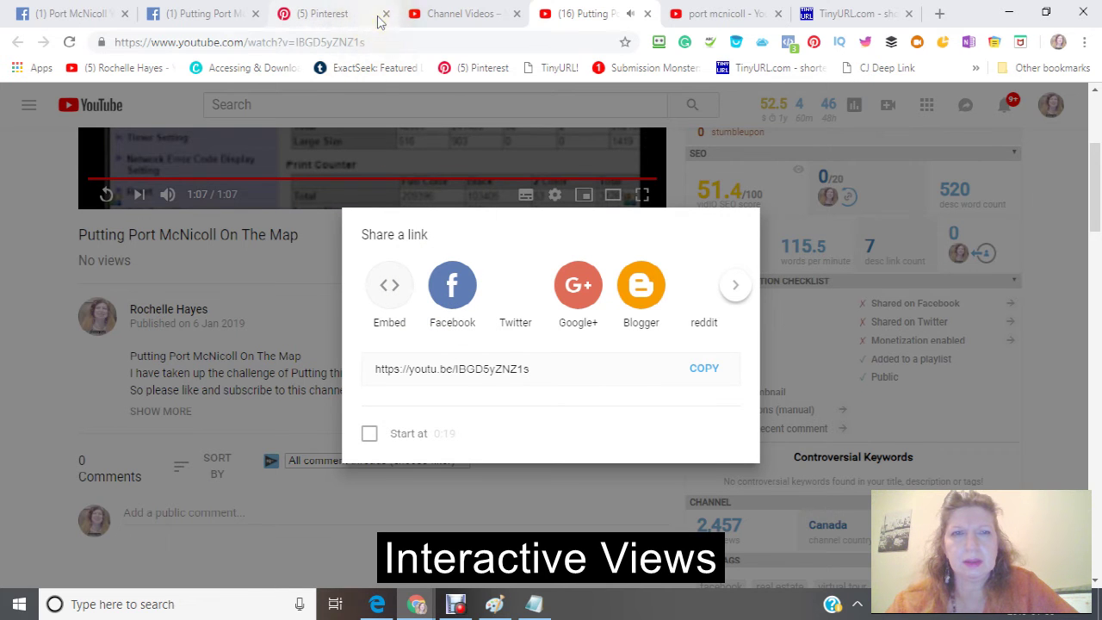
left_click(385, 14)
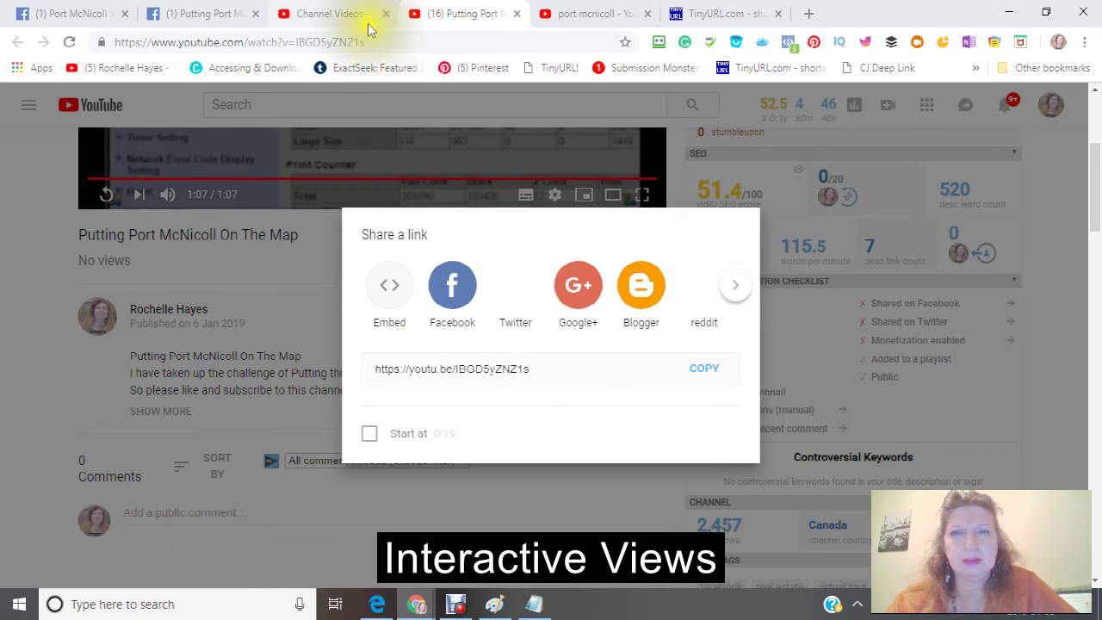
left_click(780, 15)
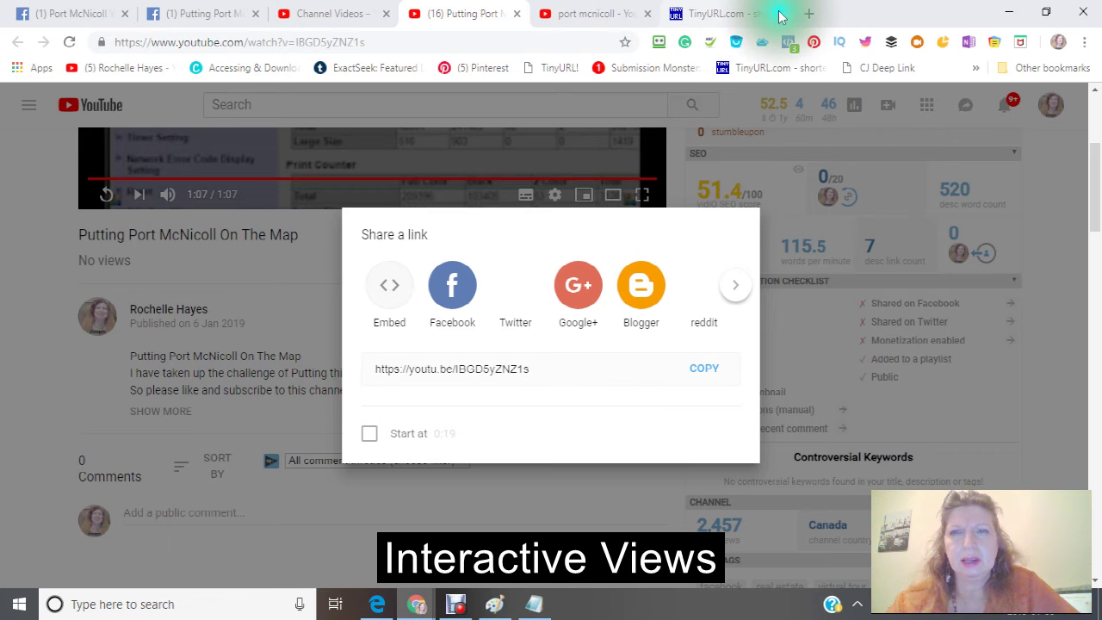
left_click(780, 14)
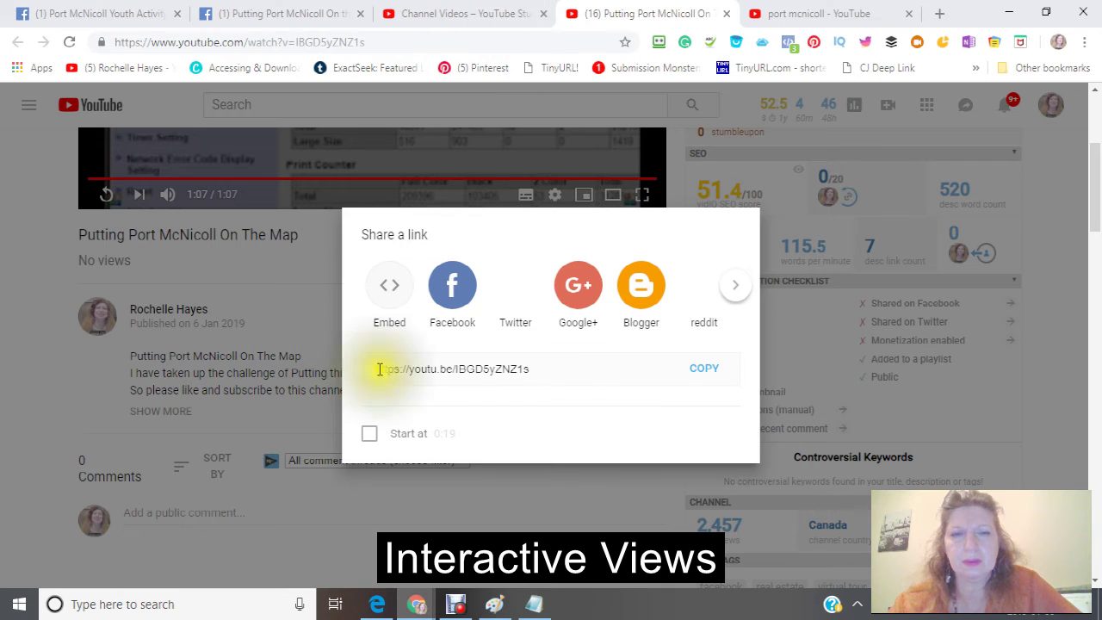
Share the video to Facebook and write the message "Kraftarama an event to support the New Youth Group"
left_click(451, 292)
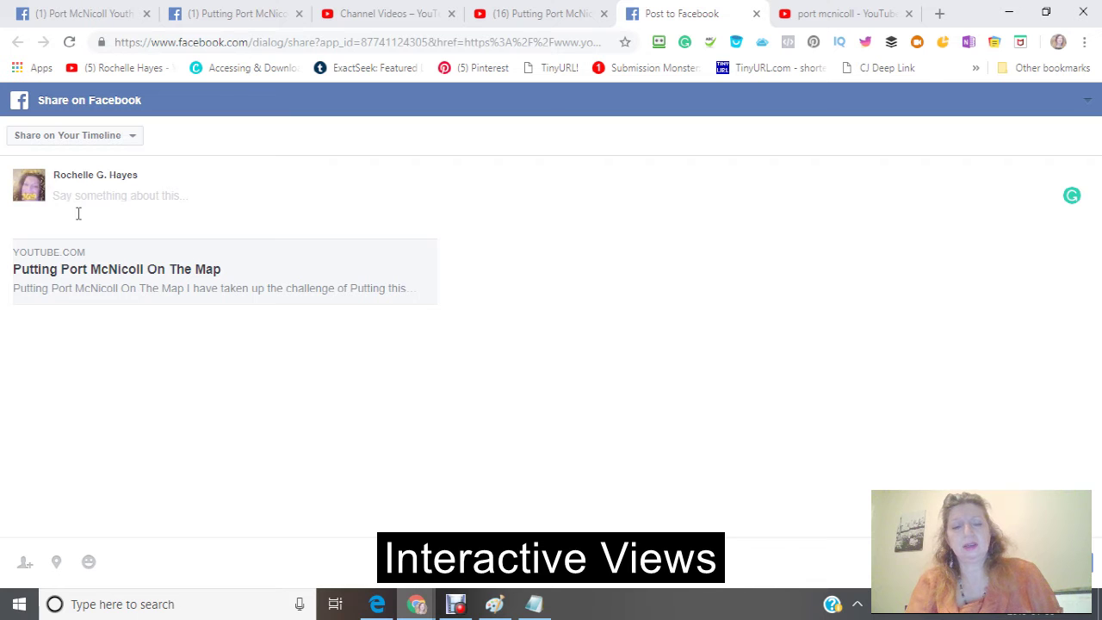
type("K")
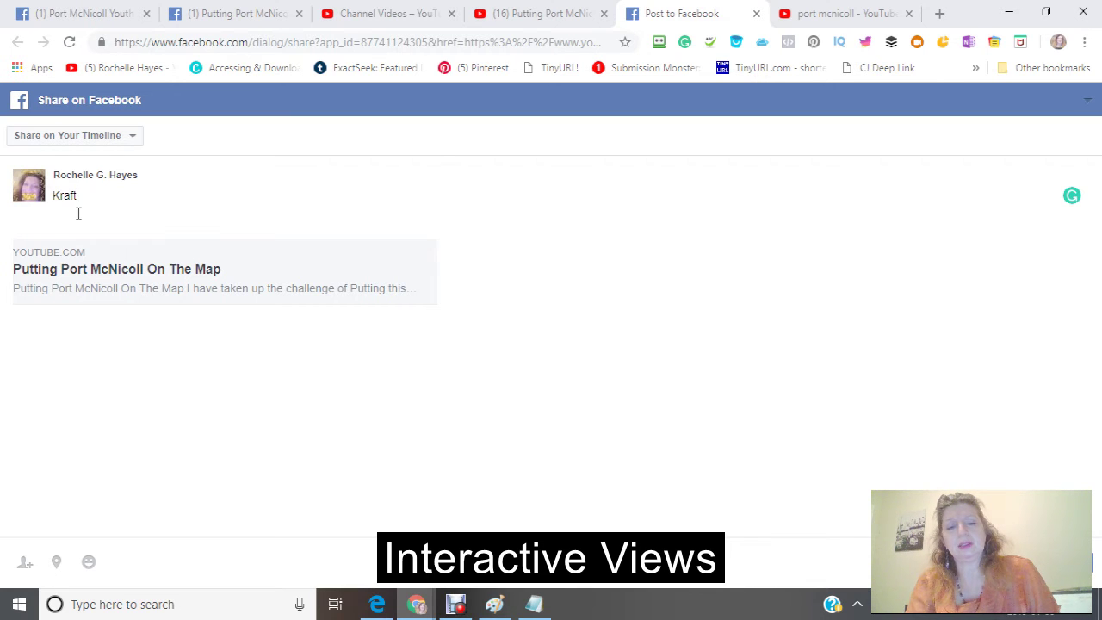
type("raftarama an event to support")
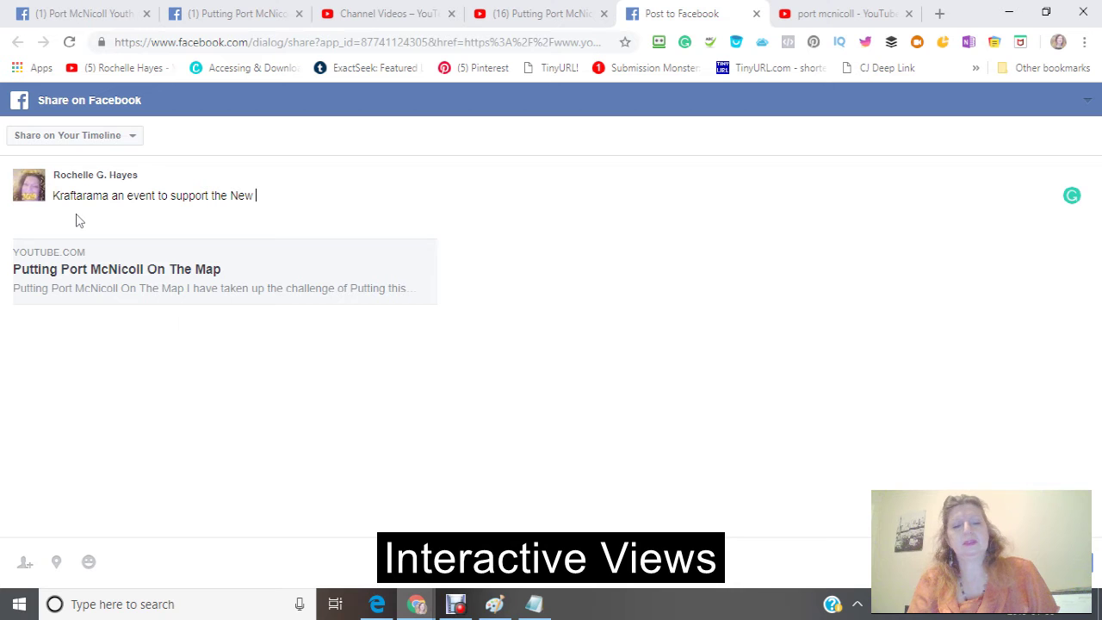
type("th Group")
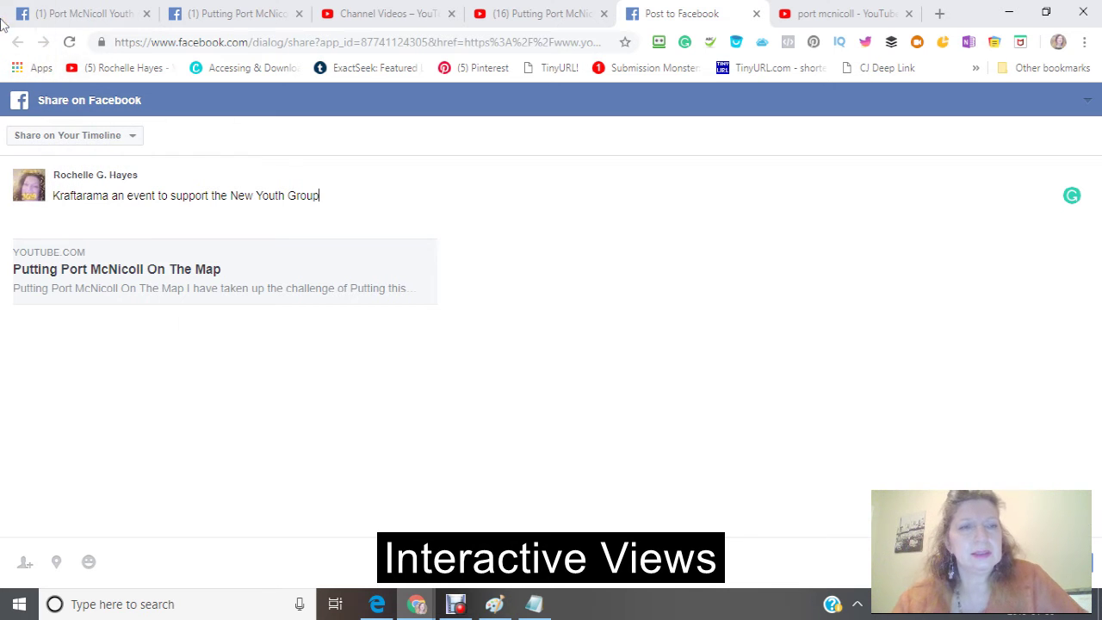
Change the Facebook share destination to a page you manage and try to list the available pages
left_click(131, 140)
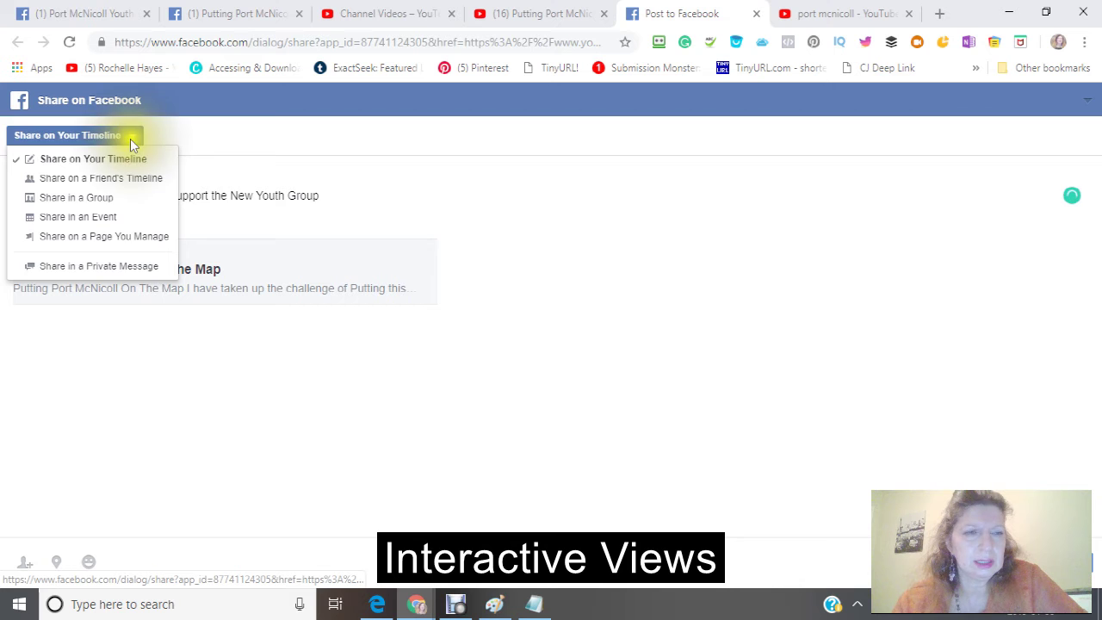
left_click(112, 238)
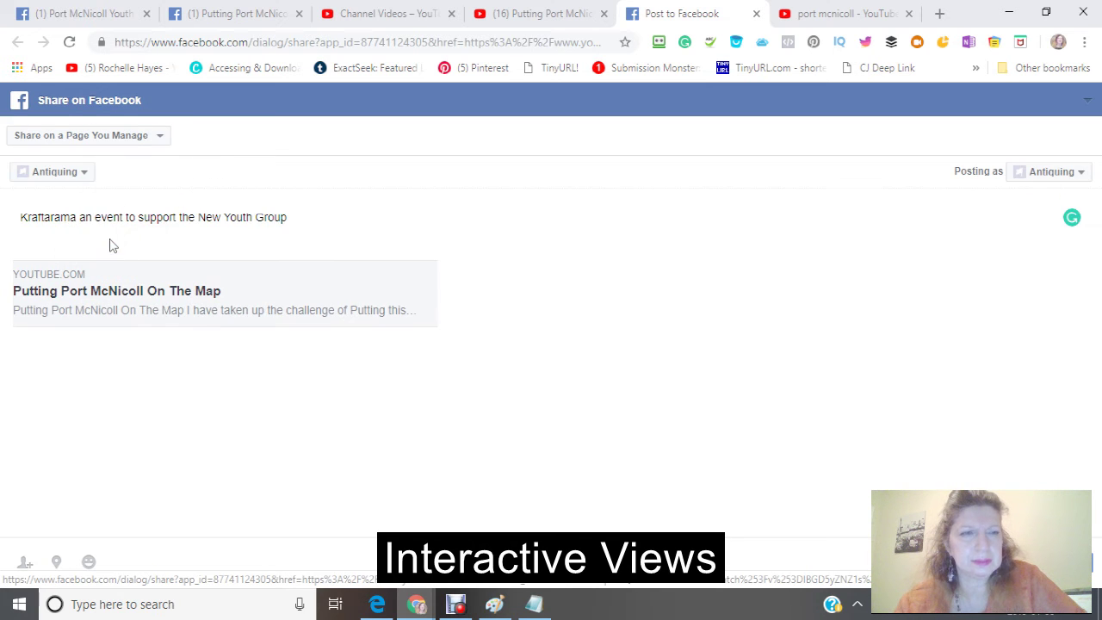
left_click(86, 177)
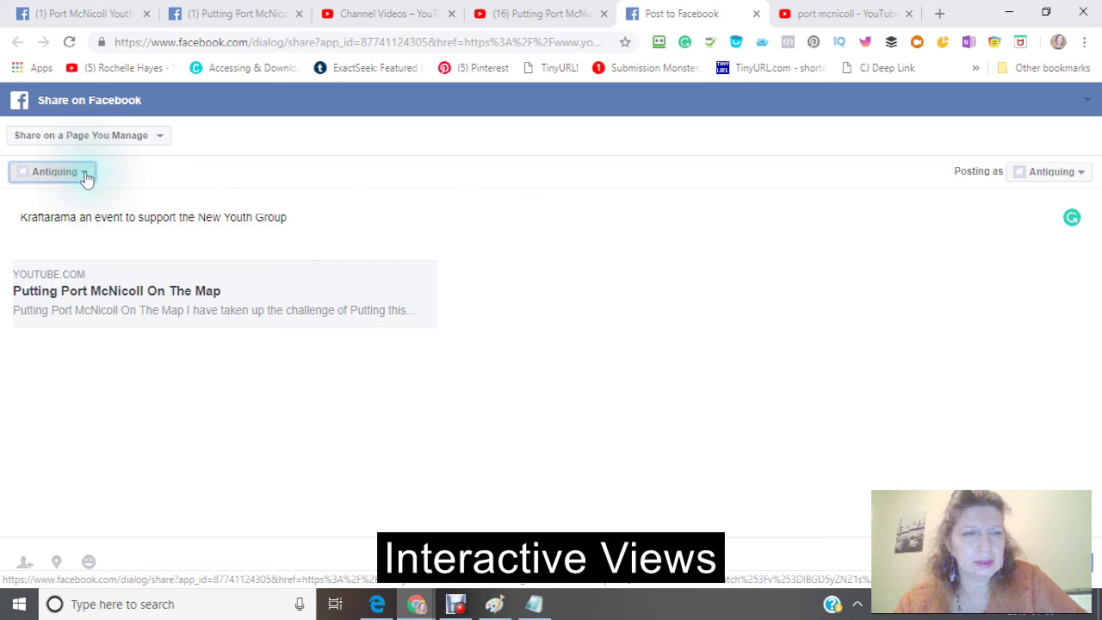
left_click(265, 241)
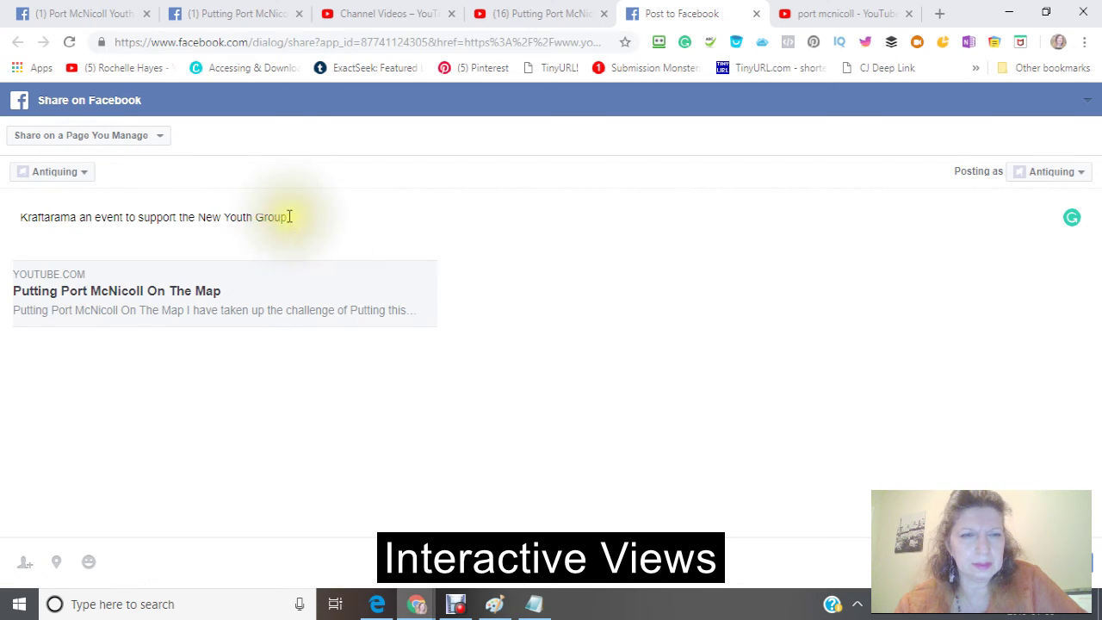
Copy the post message "Kraftarama an event to support the New Youth Group"
left_click_drag(290, 217, 19, 214)
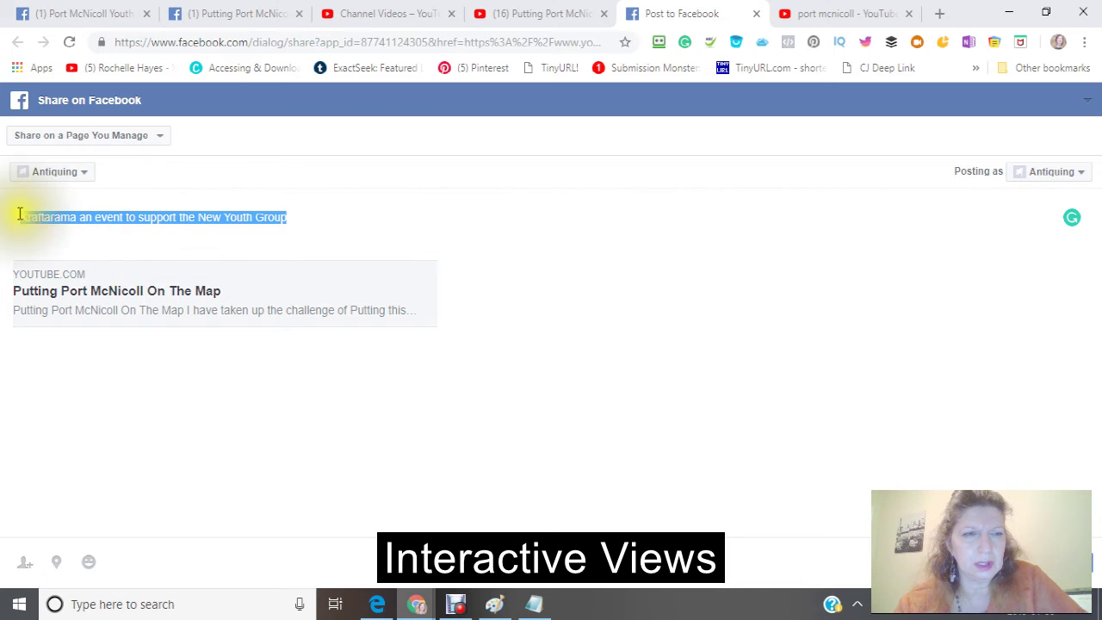
right_click(79, 215)
left_click(119, 275)
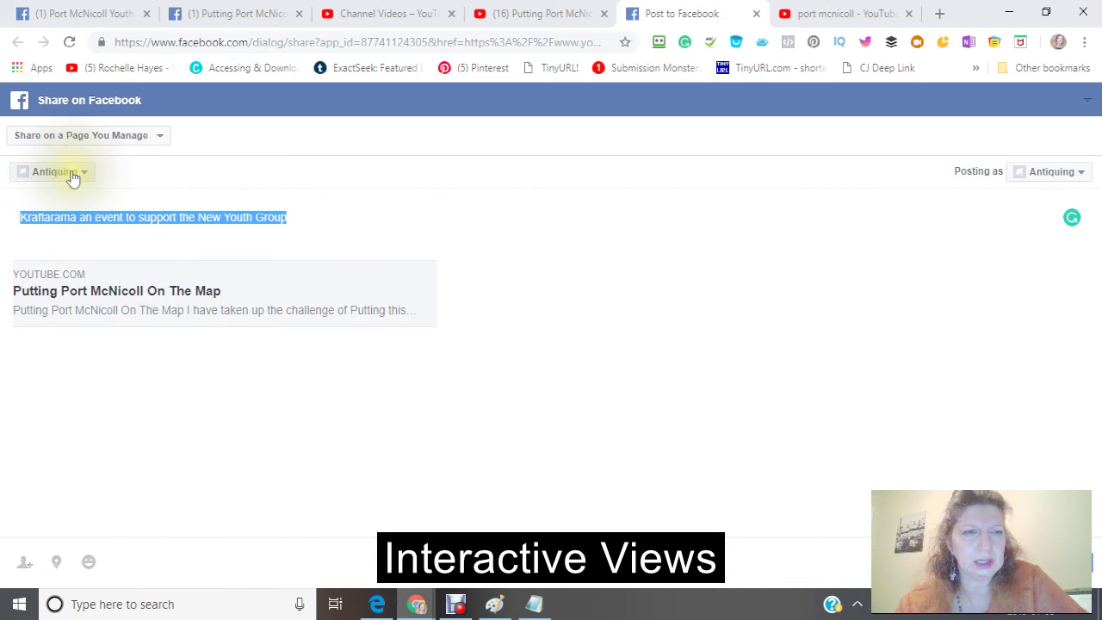
Choose the managed page "Putting Port McNicoll On the Map" as the share destination and post the video there
left_click(81, 175)
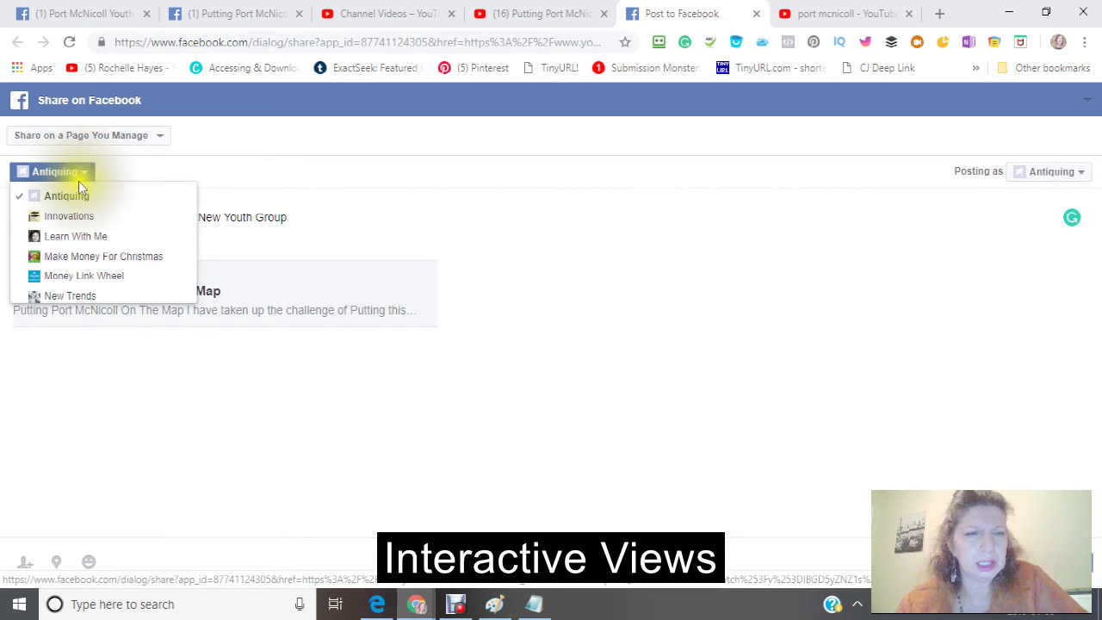
scroll(72, 218, "down", 3)
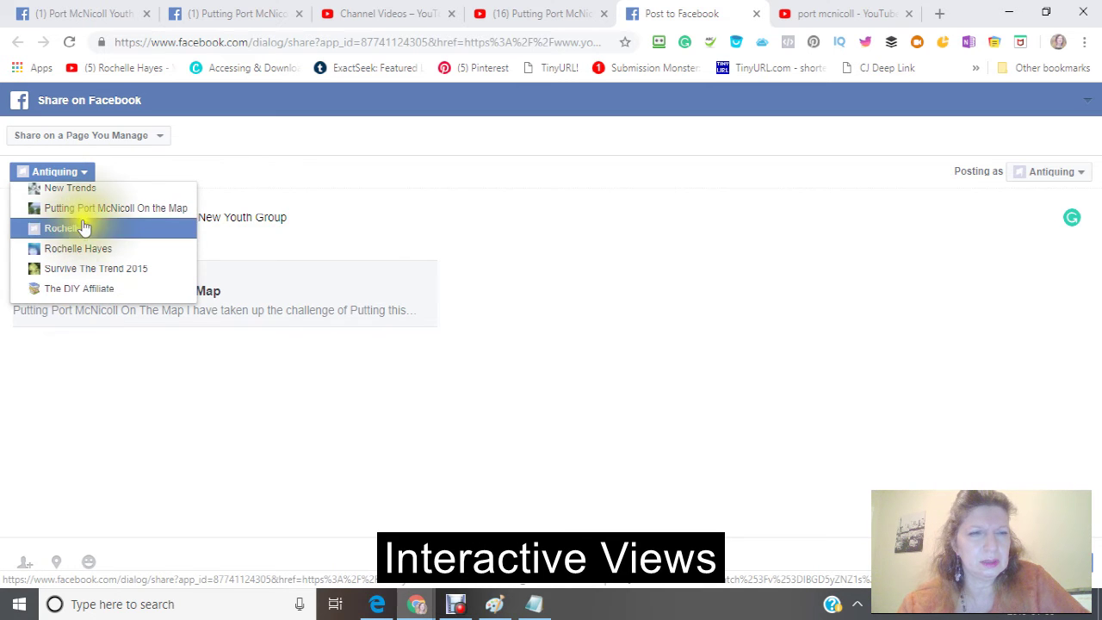
left_click(84, 209)
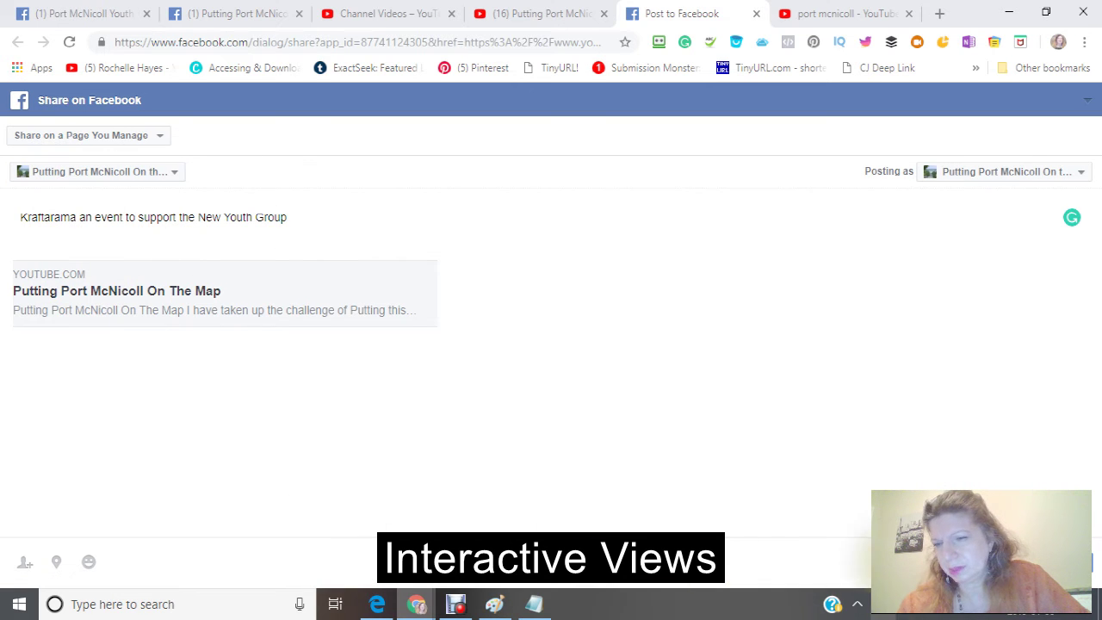
key("ctrl+a")
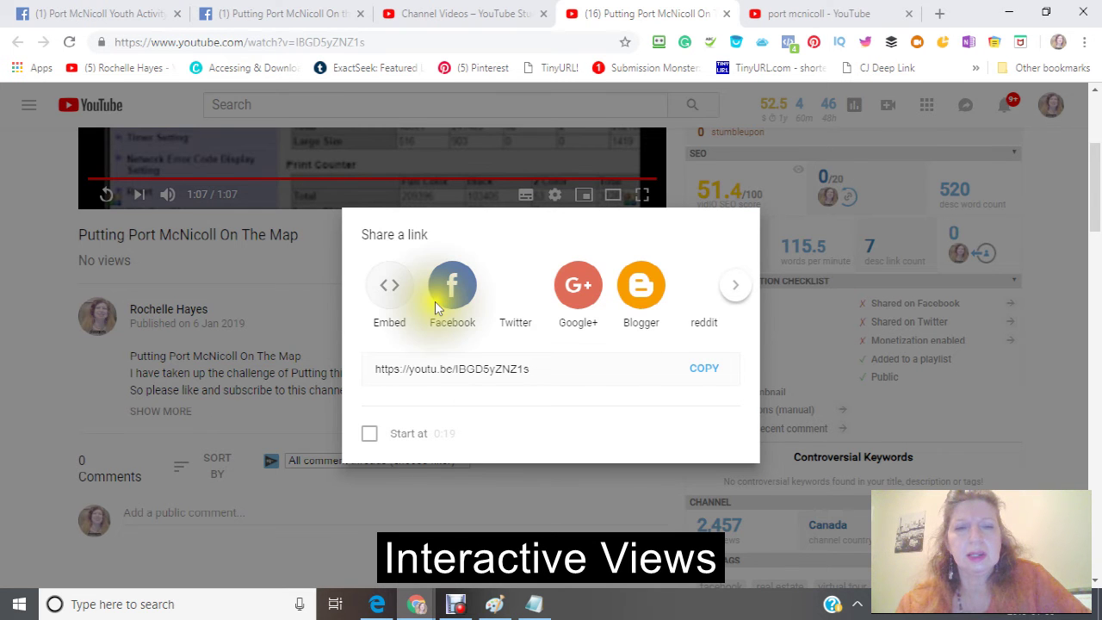
Start another Facebook share of the video and paste the message "Kraftarama an event to support the New Youth Group"
left_click(452, 291)
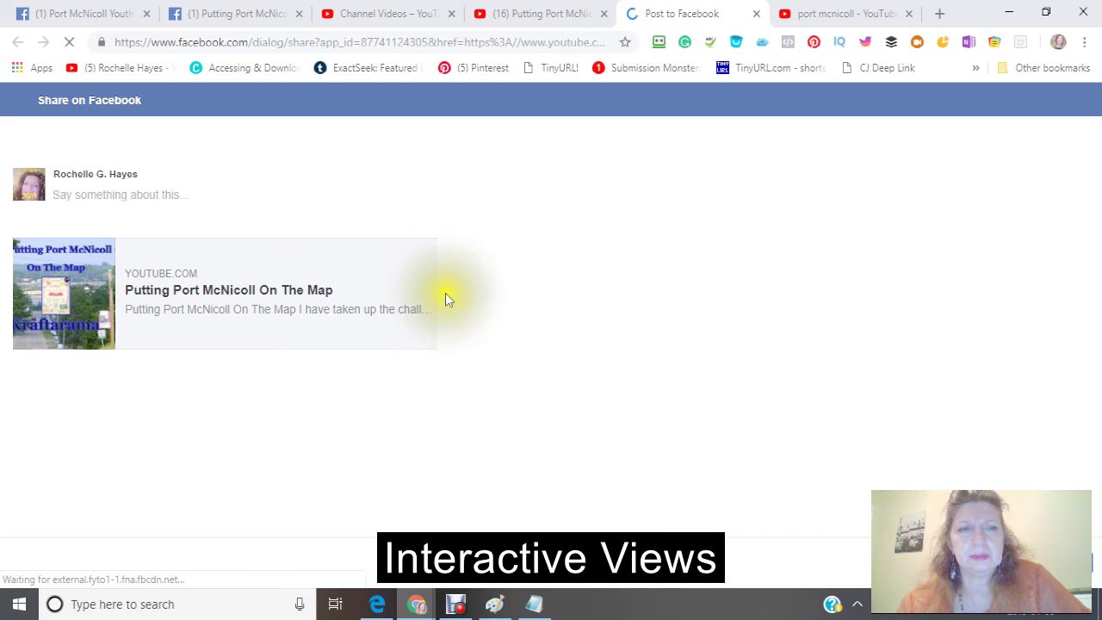
left_click(54, 194)
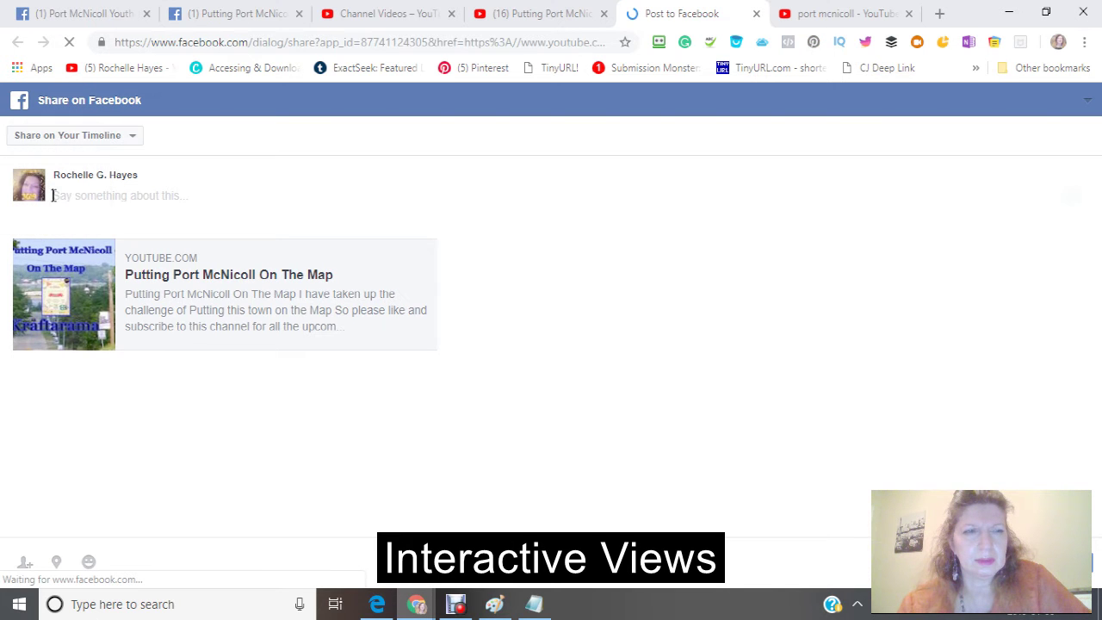
right_click(53, 195)
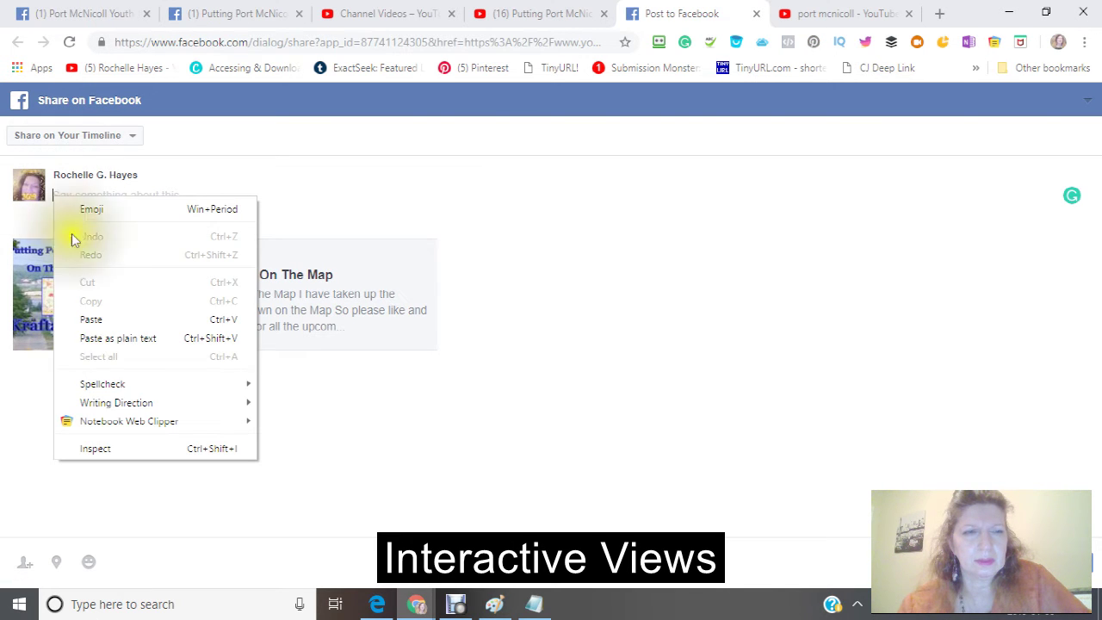
left_click(79, 316)
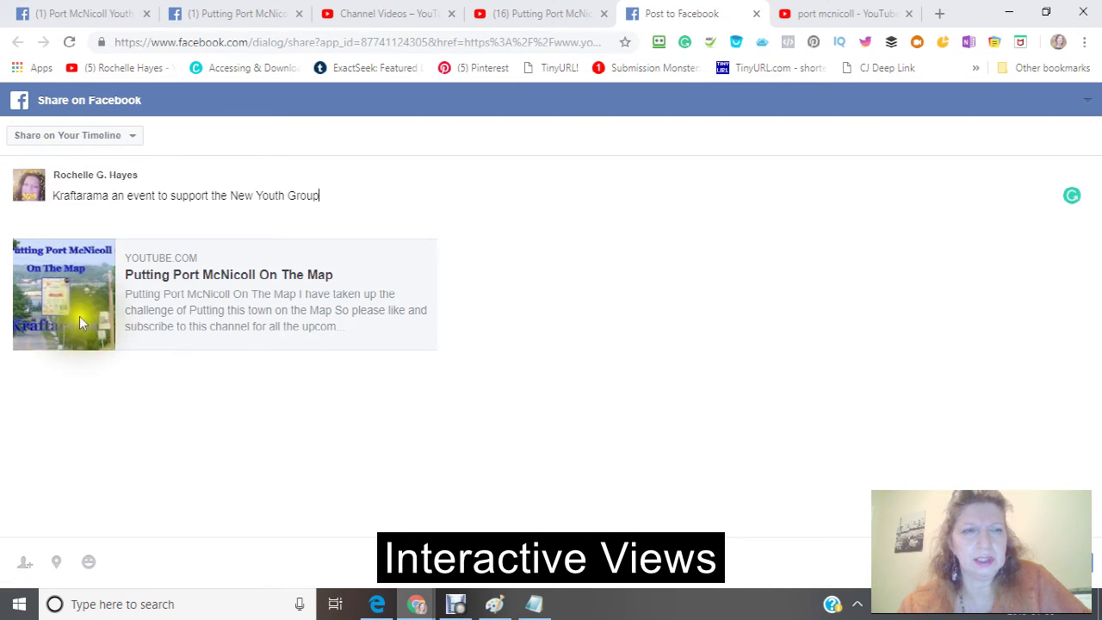
Change the share destination to a group and choose "Port McNicoll - Gateway to the North"
left_click(135, 137)
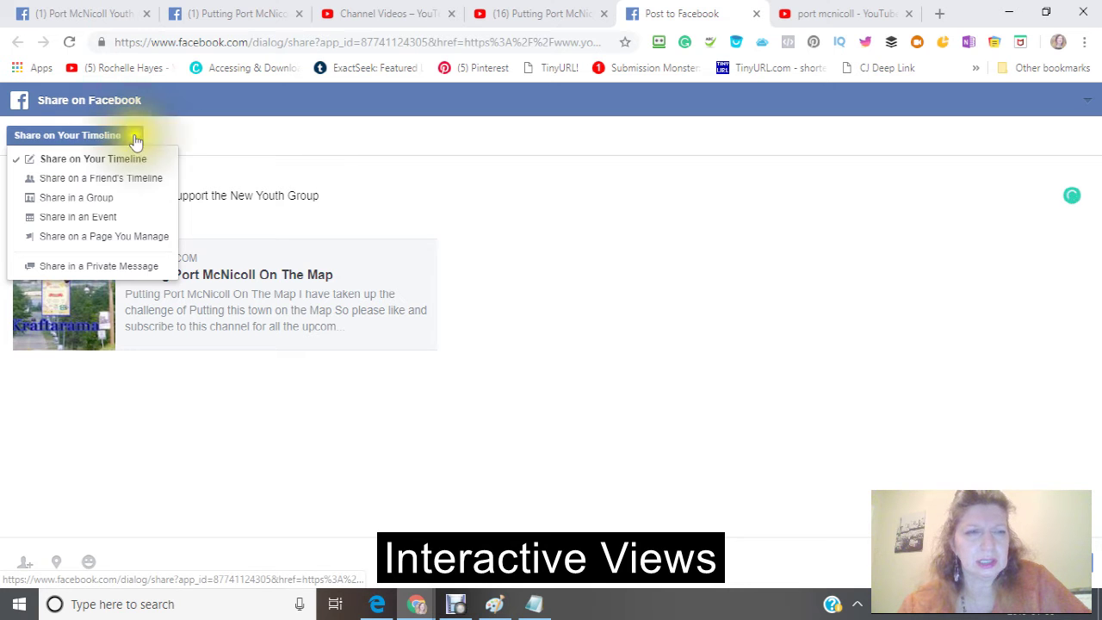
left_click(102, 198)
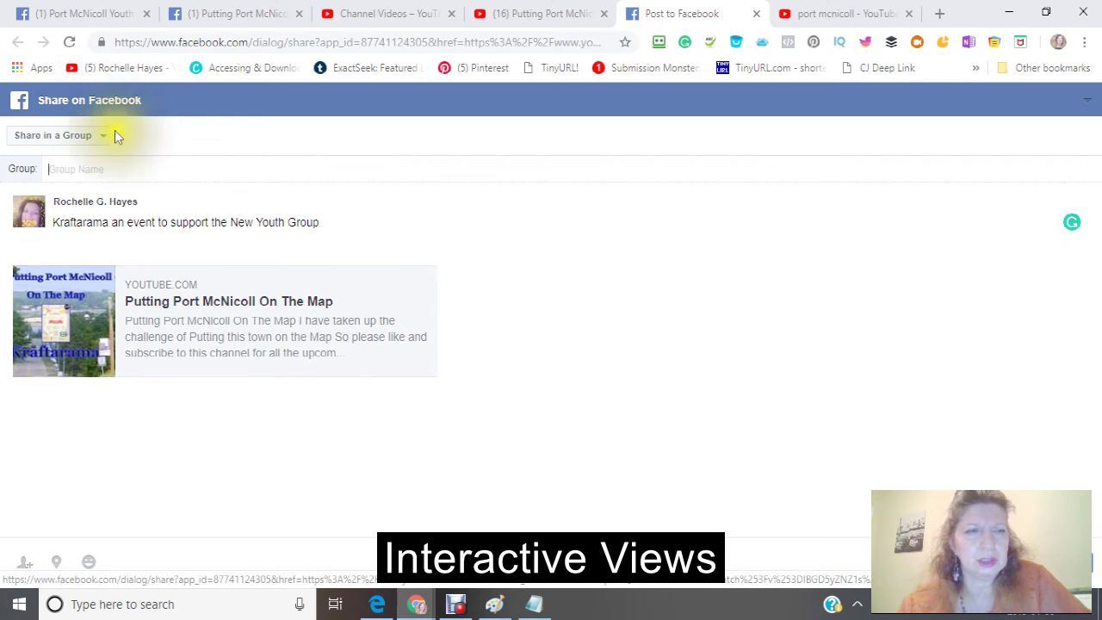
left_click(75, 166)
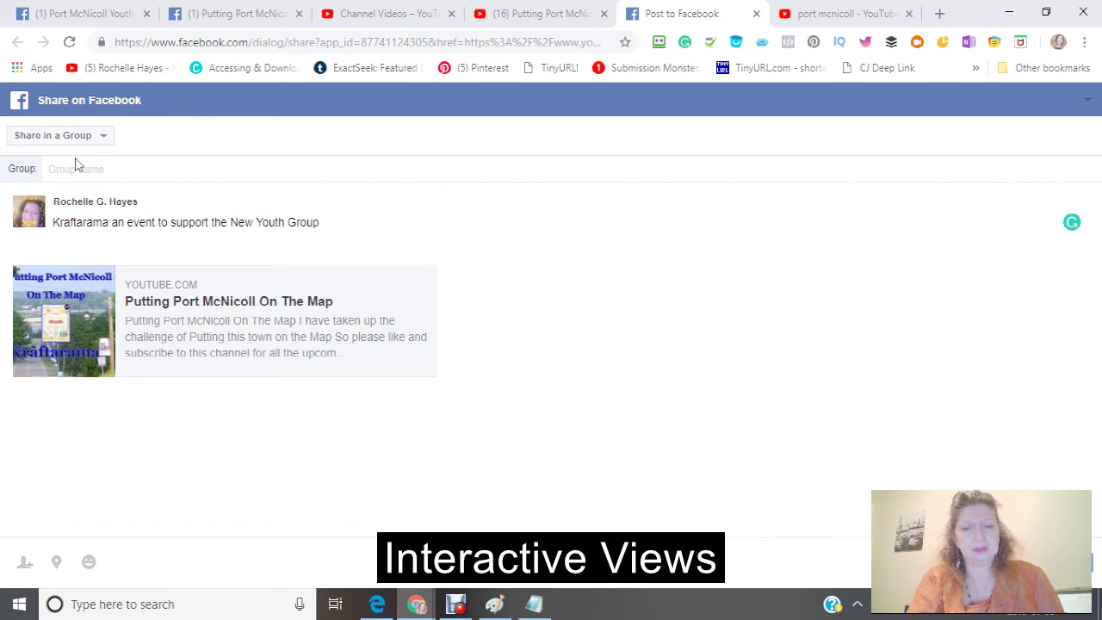
type("P")
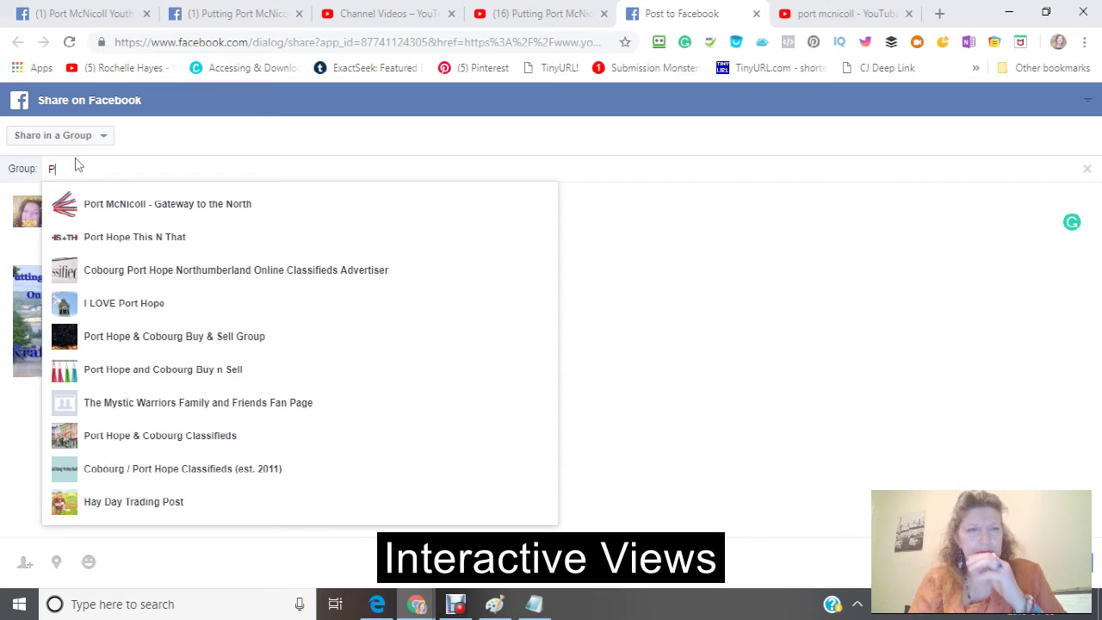
left_click(69, 163)
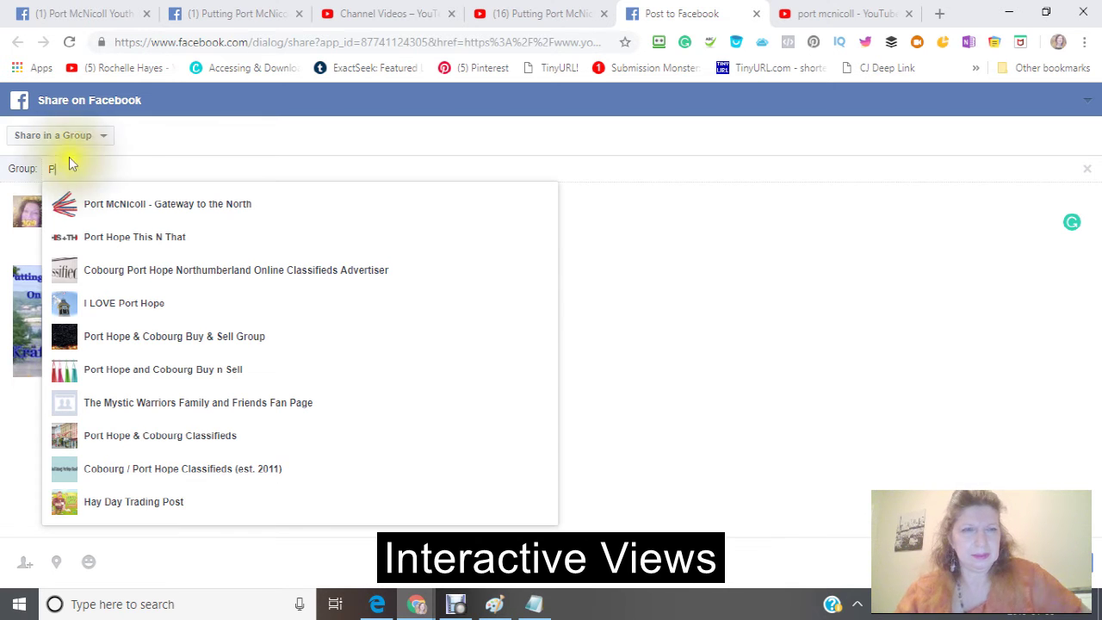
left_click(96, 205)
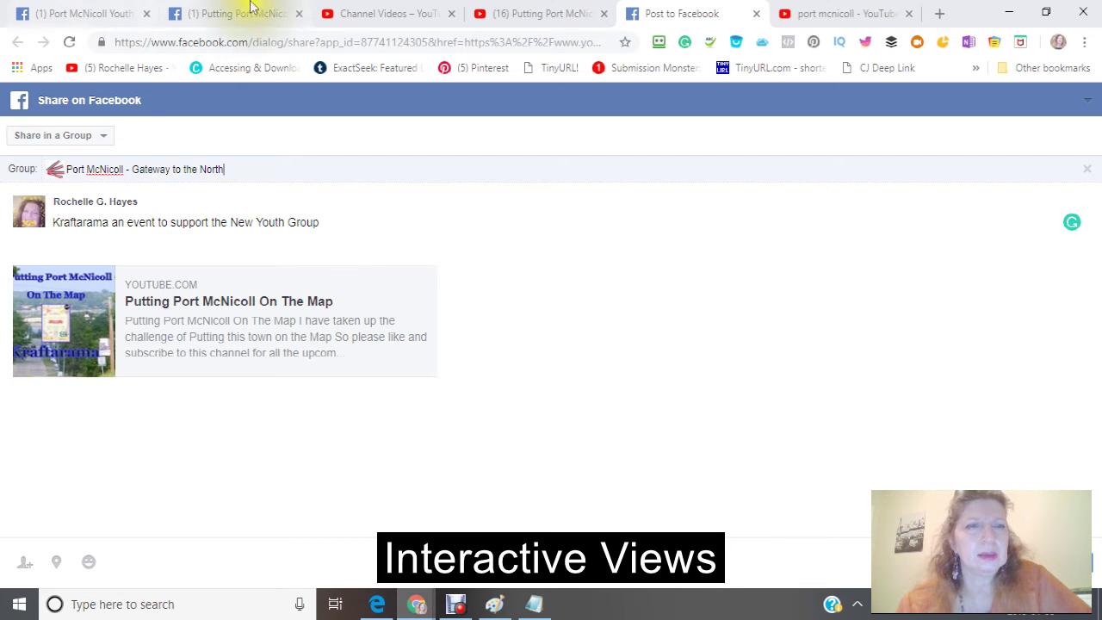
Check the event poster on the youth group's Facebook page, and switch the YouTube videos list to Creator Studio Classic, submitting "Other" as the reason
left_click(145, 13)
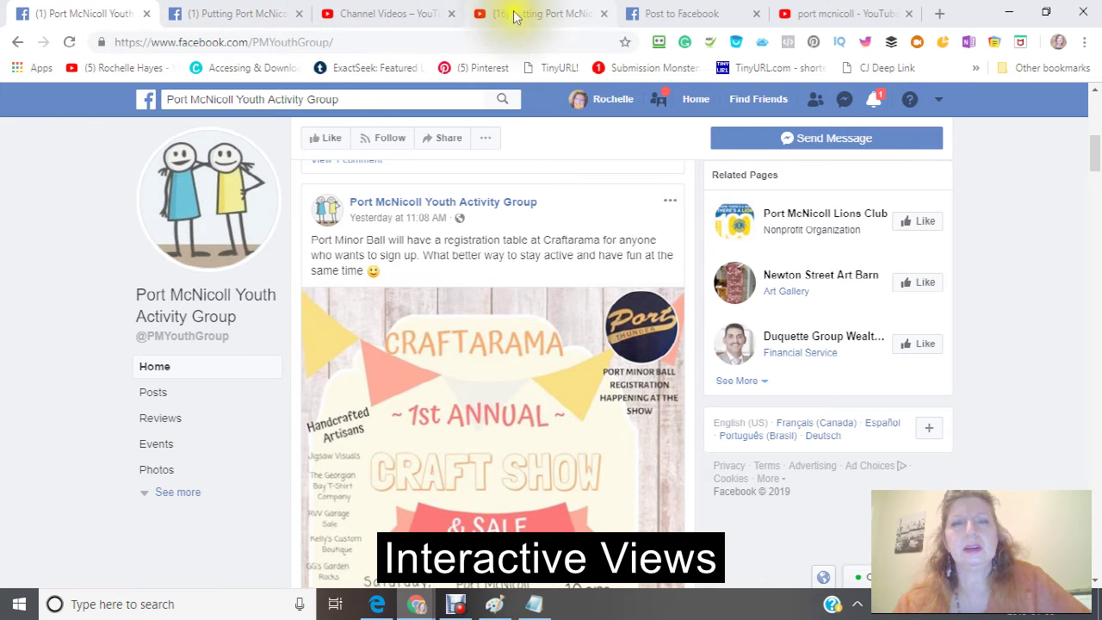
left_click(400, 14)
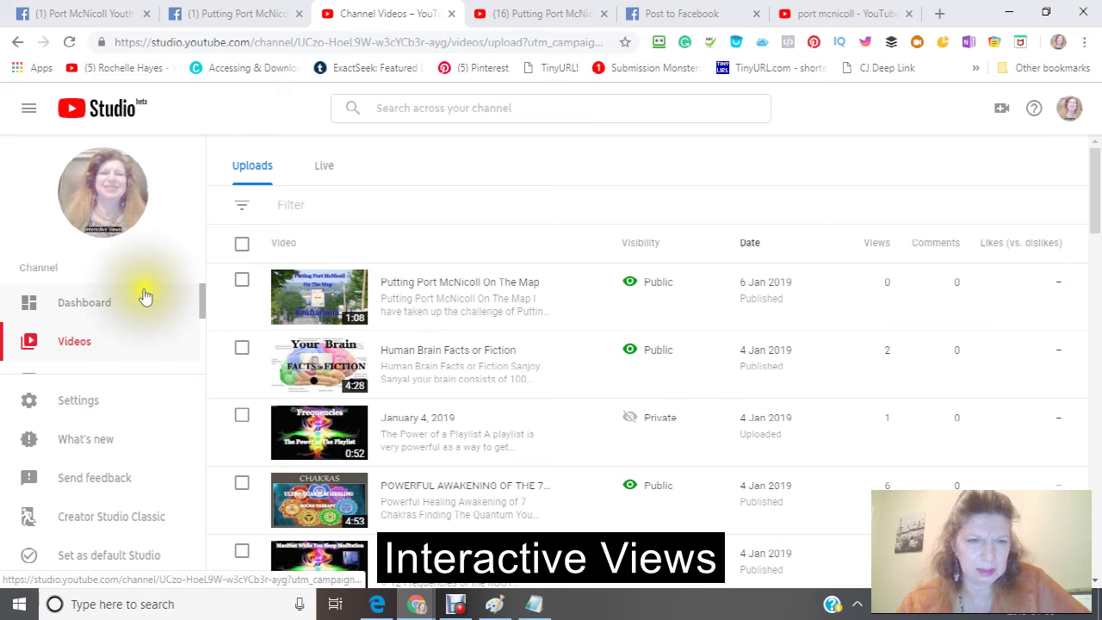
scroll(323, 300, "down", 2)
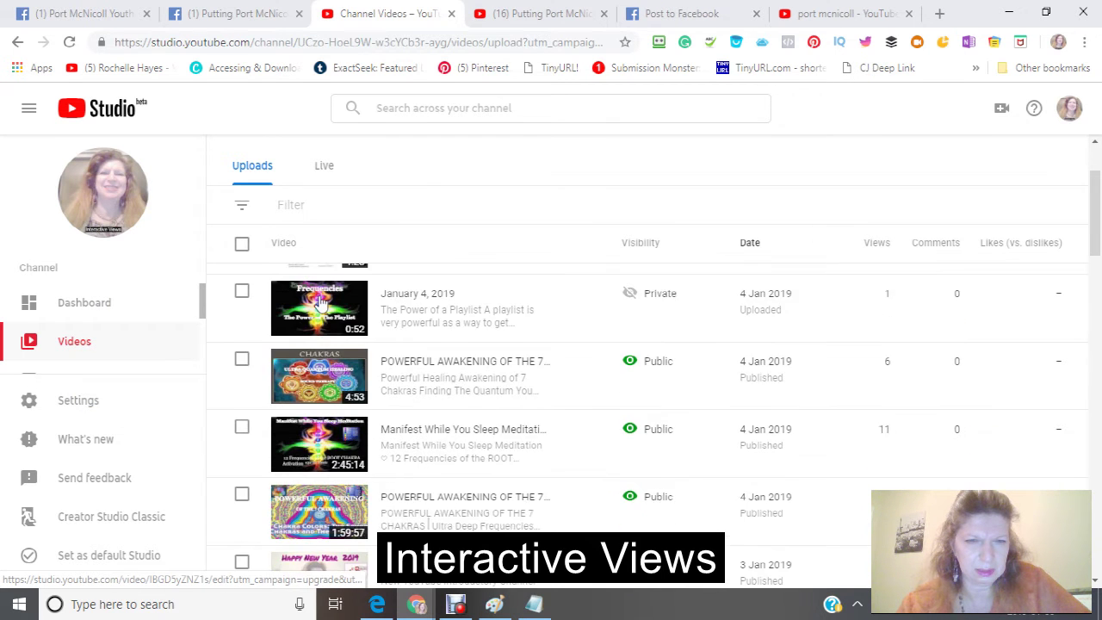
scroll(320, 300, "down", 2)
scroll(293, 310, "up", 4)
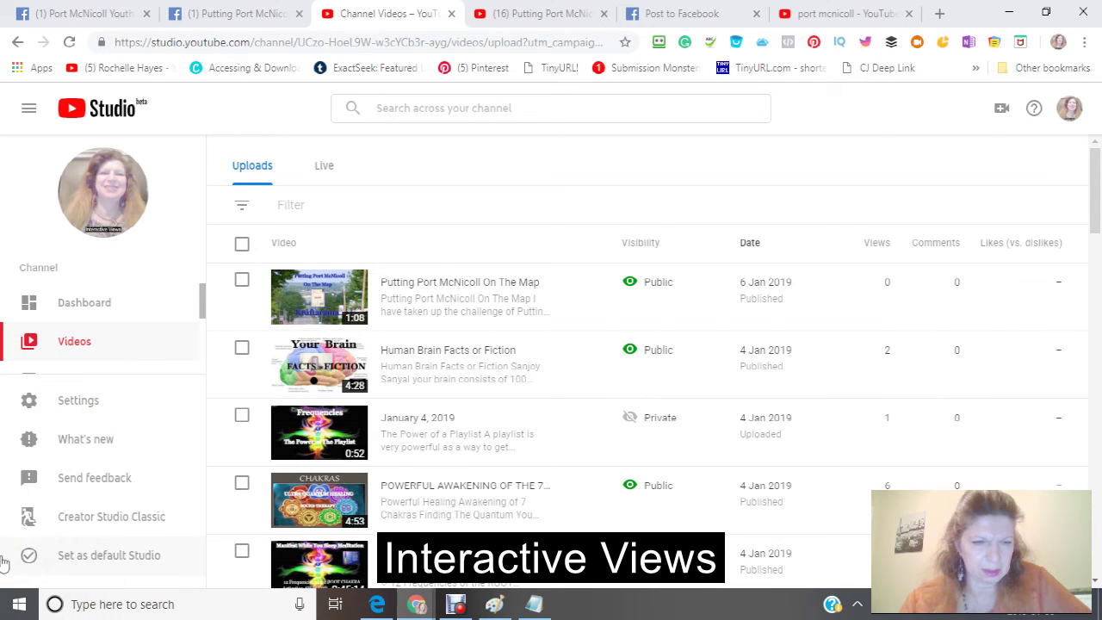
left_click(97, 524)
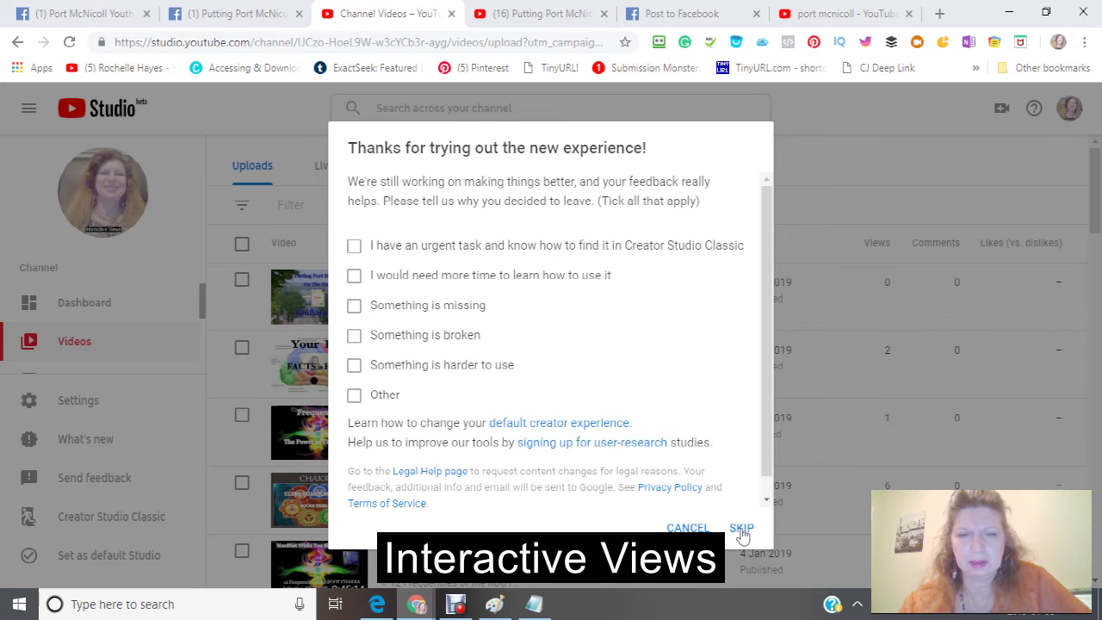
left_click(354, 398)
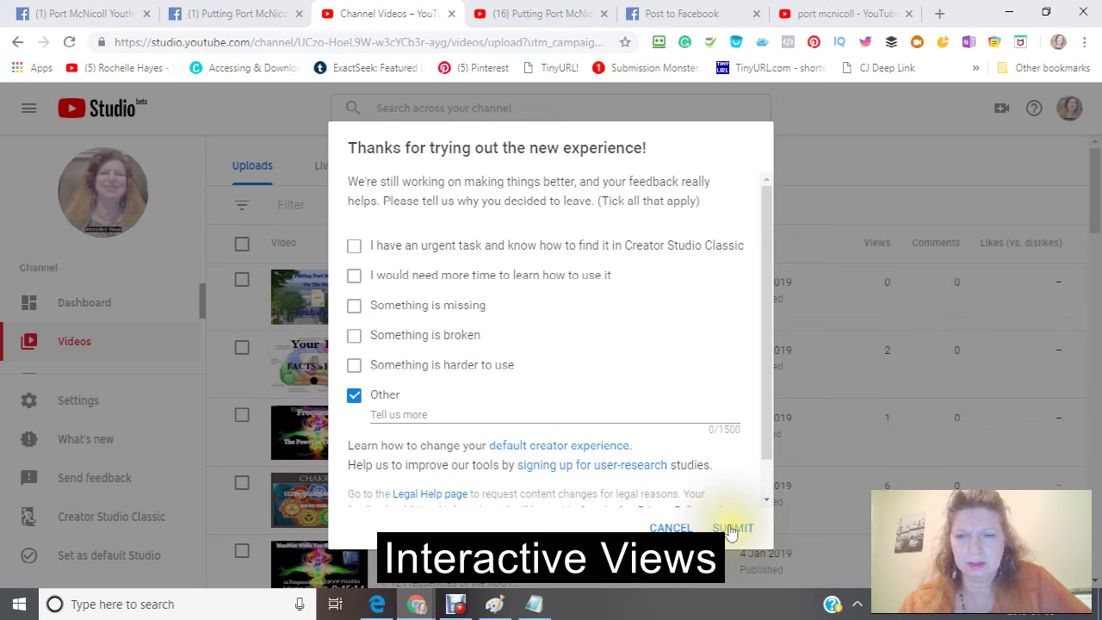
left_click(731, 529)
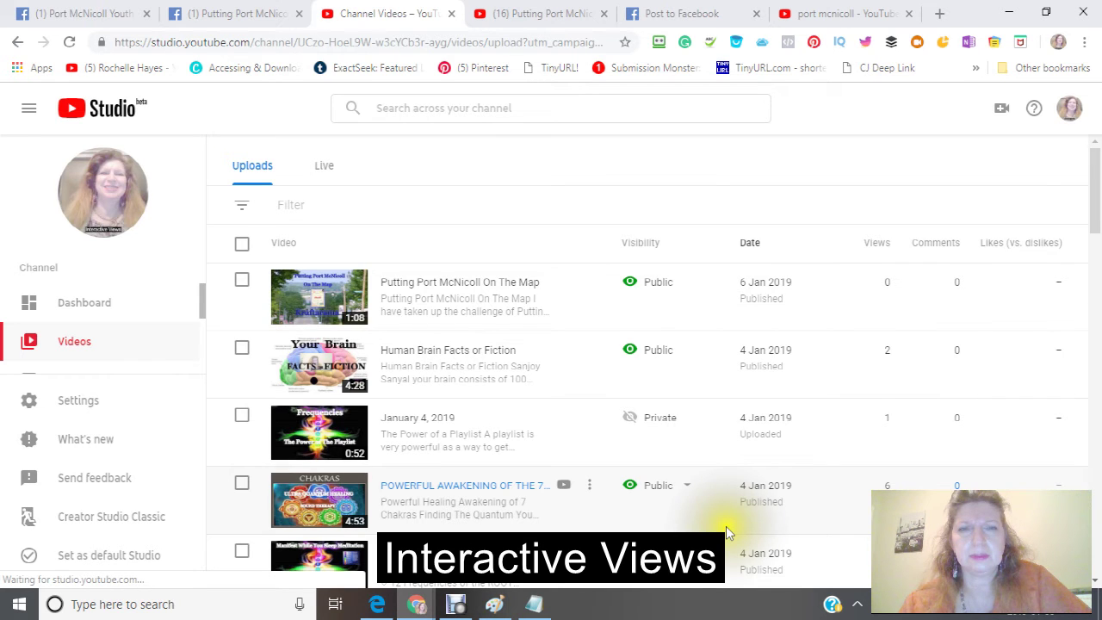
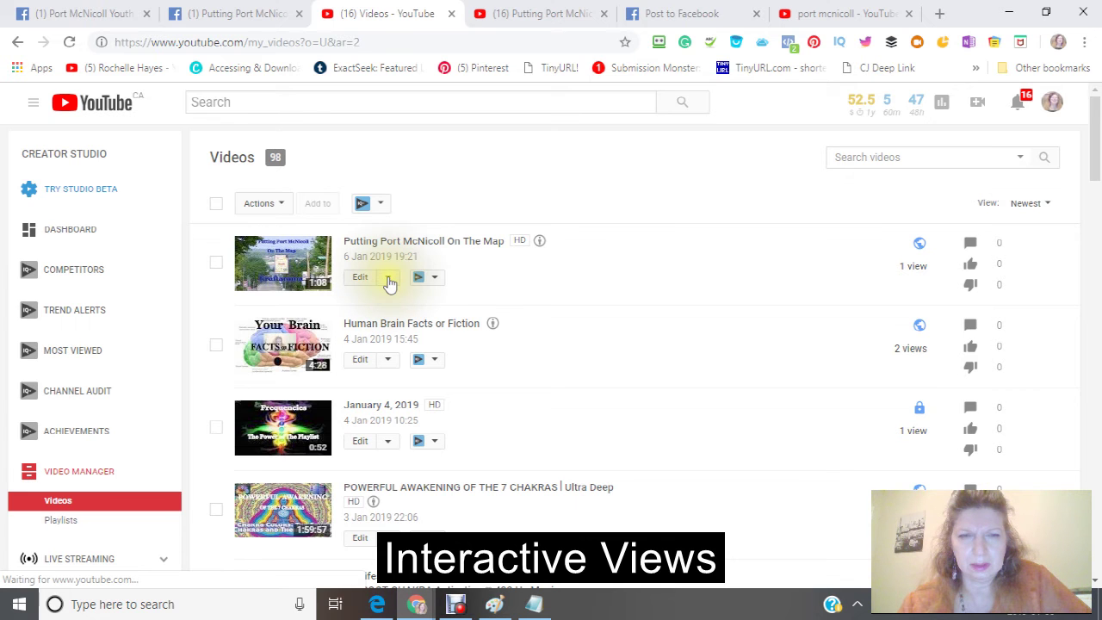
Open the "Putting Port McNicoll On The Map" video in the Thumbnail Editor, using its current thumbnail as the base image
left_click(433, 278)
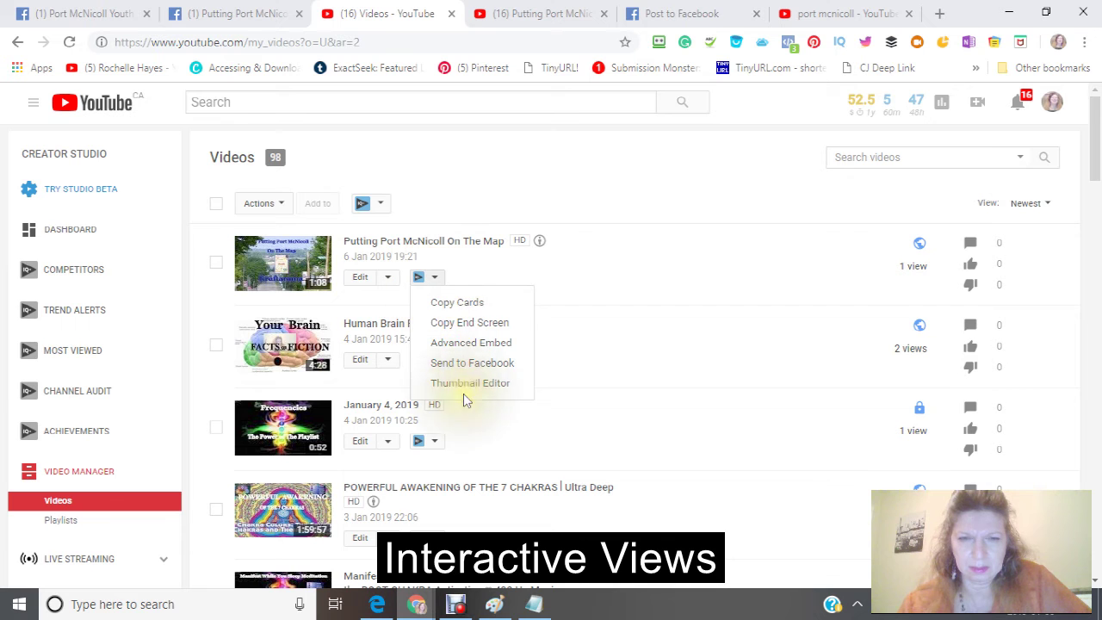
left_click(448, 384)
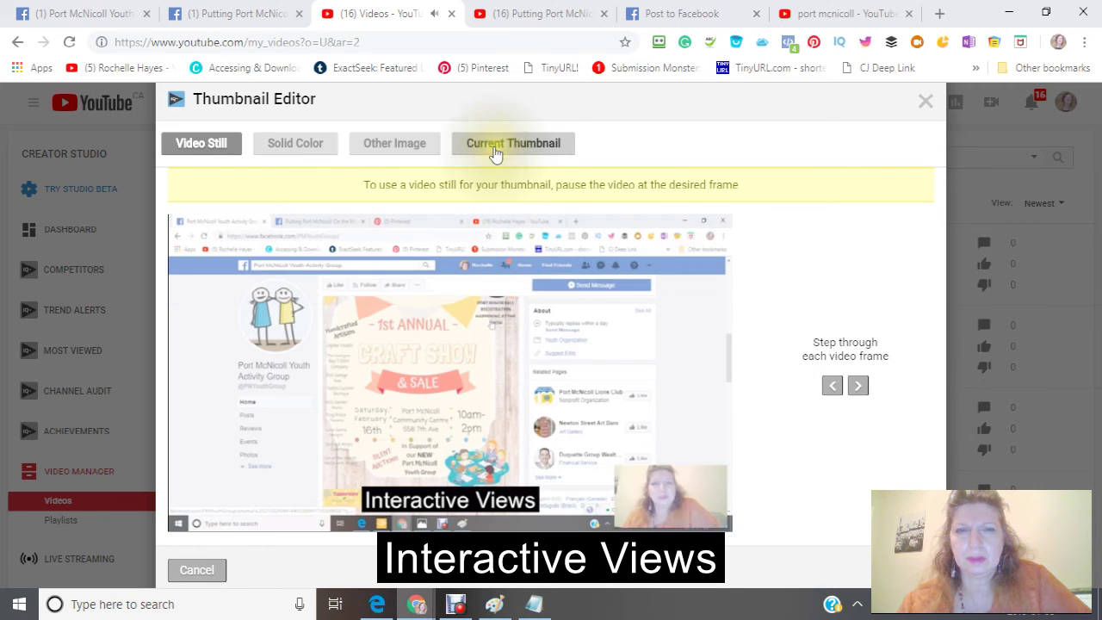
left_click(499, 151)
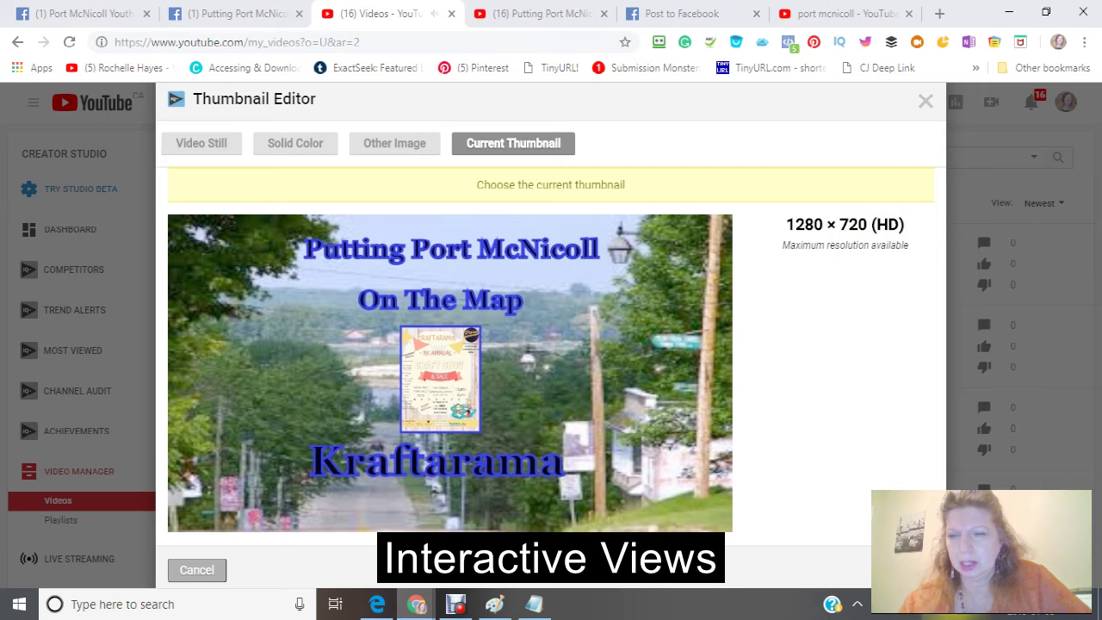
left_click(368, 444)
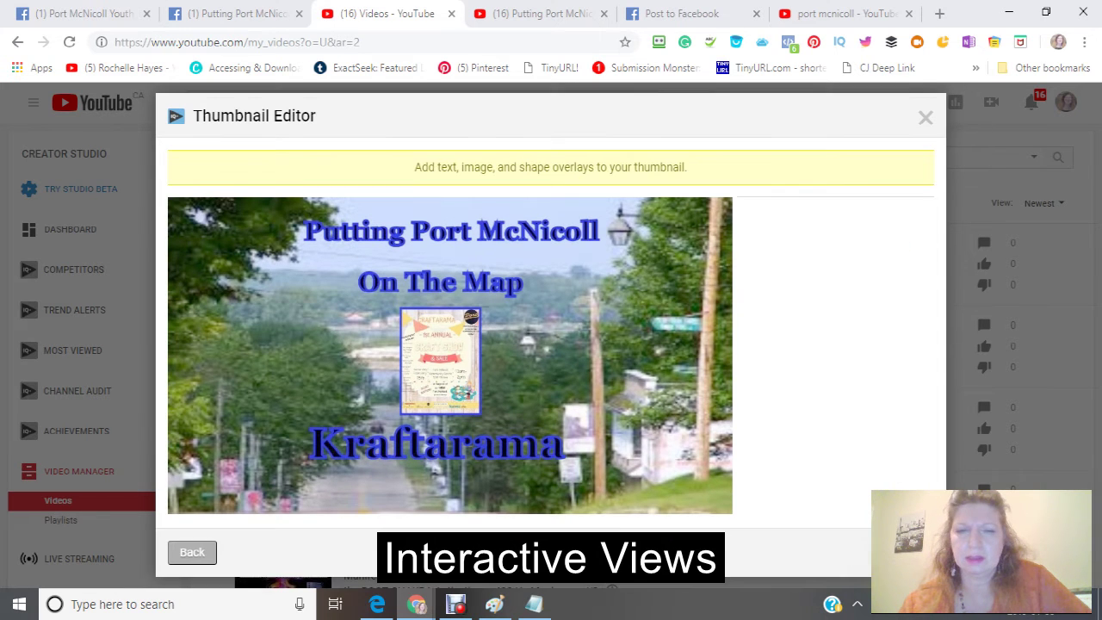
Correct the thumbnail's "Kraftarama" text to "Craftarama" and check the spelling against the poster on the youth group's Facebook page
left_click(387, 448)
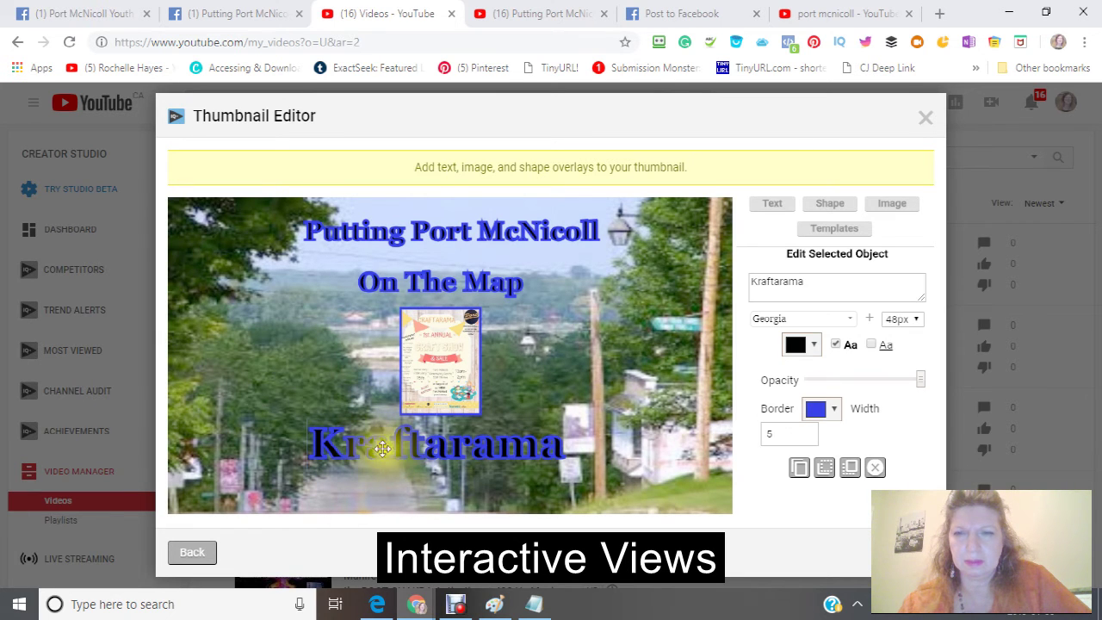
left_click(756, 281)
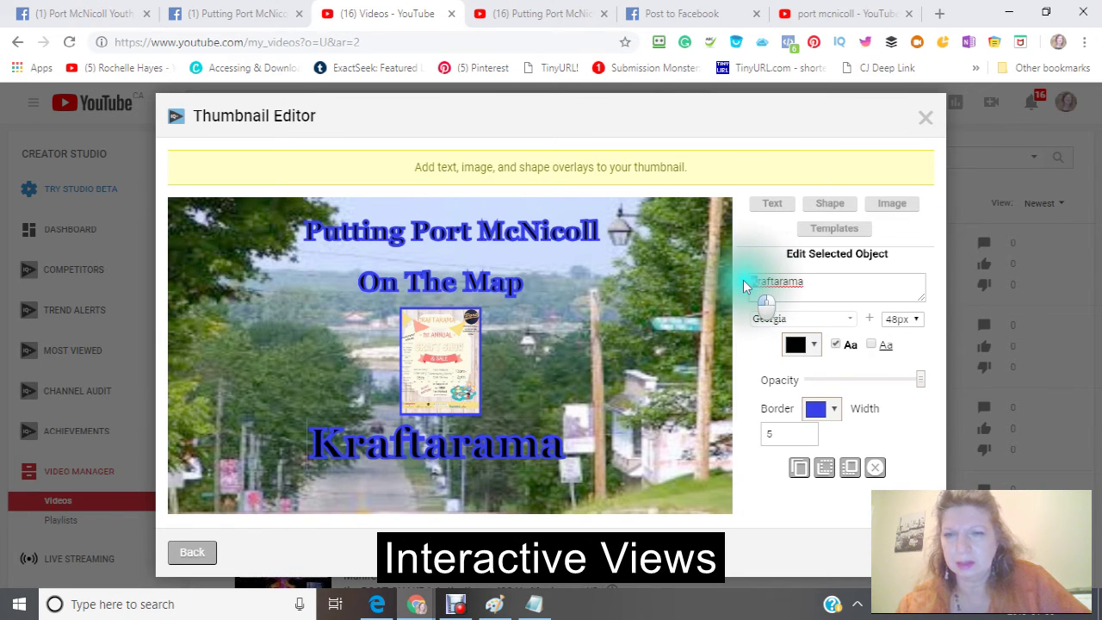
left_click_drag(743, 280, 741, 284)
type("C")
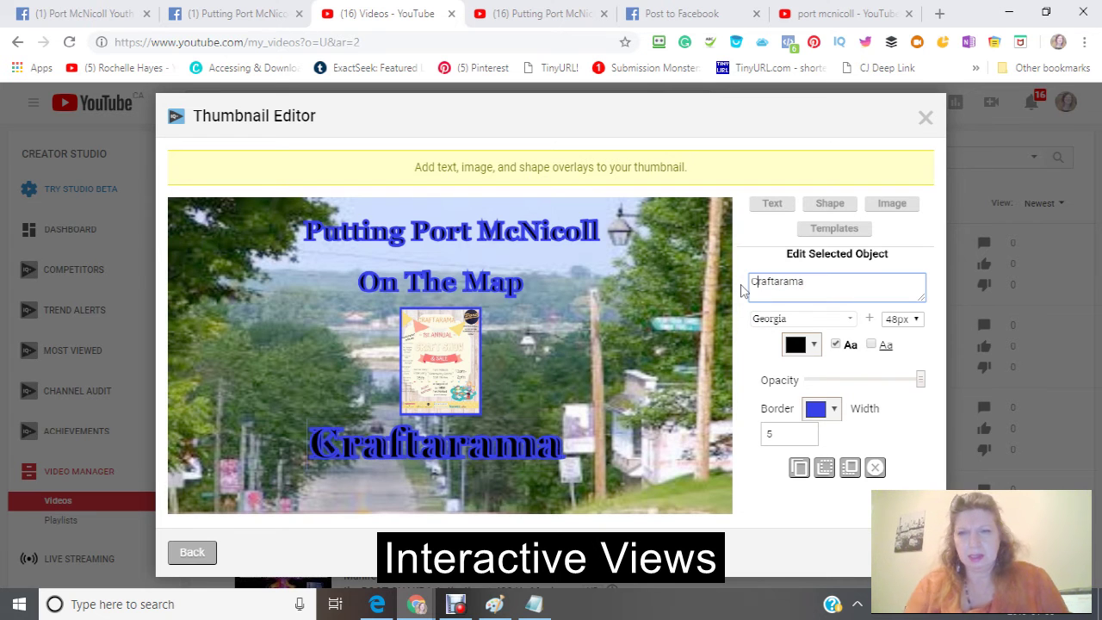
left_click(737, 280)
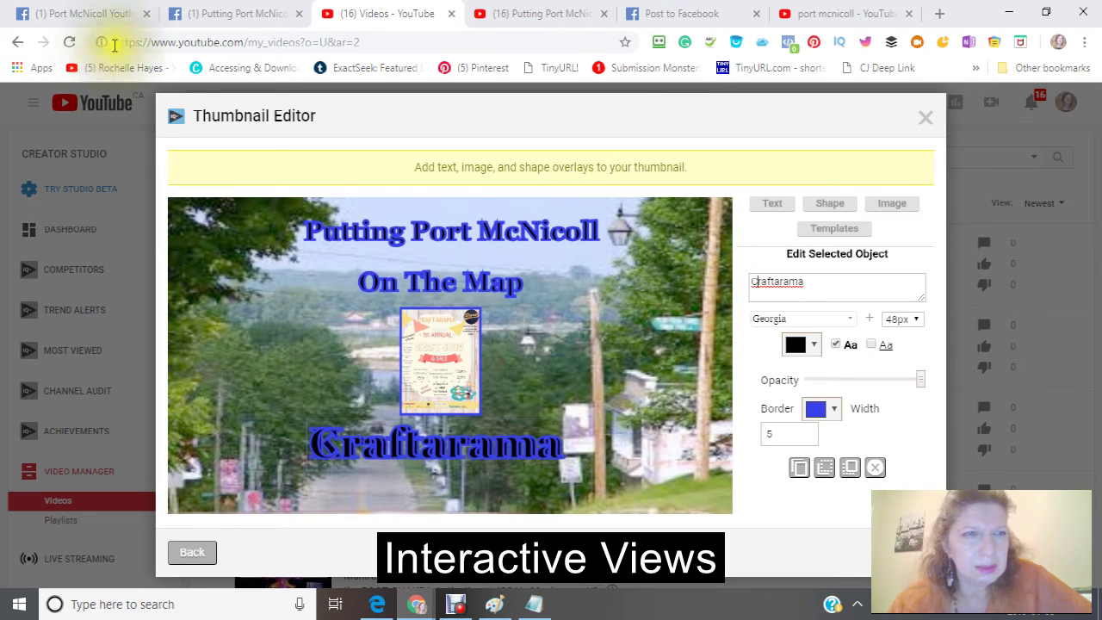
left_click(101, 13)
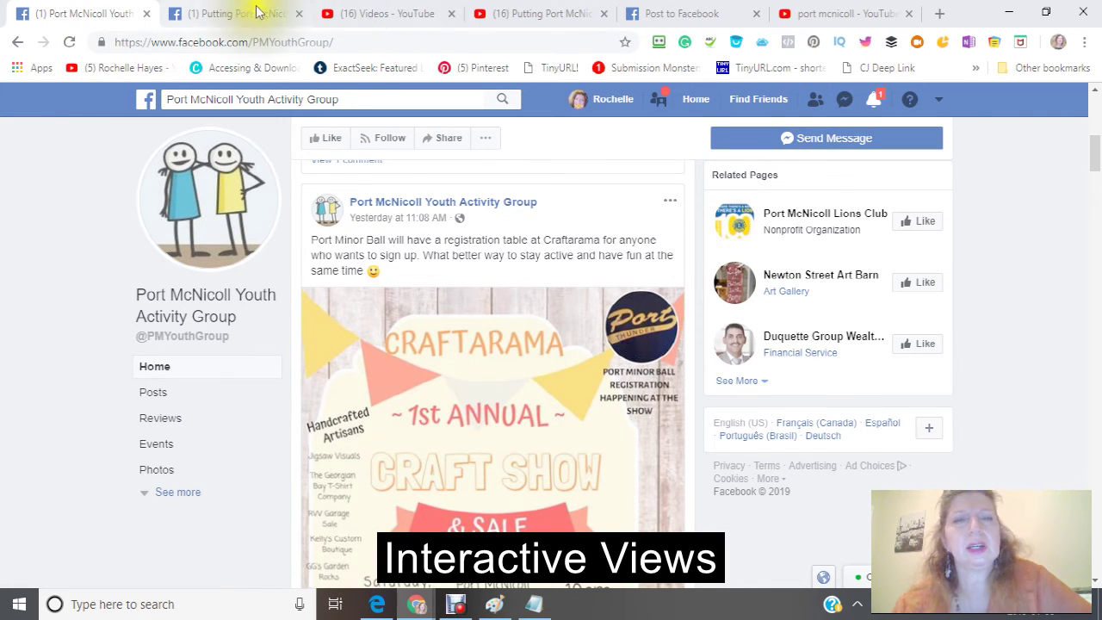
left_click(390, 17)
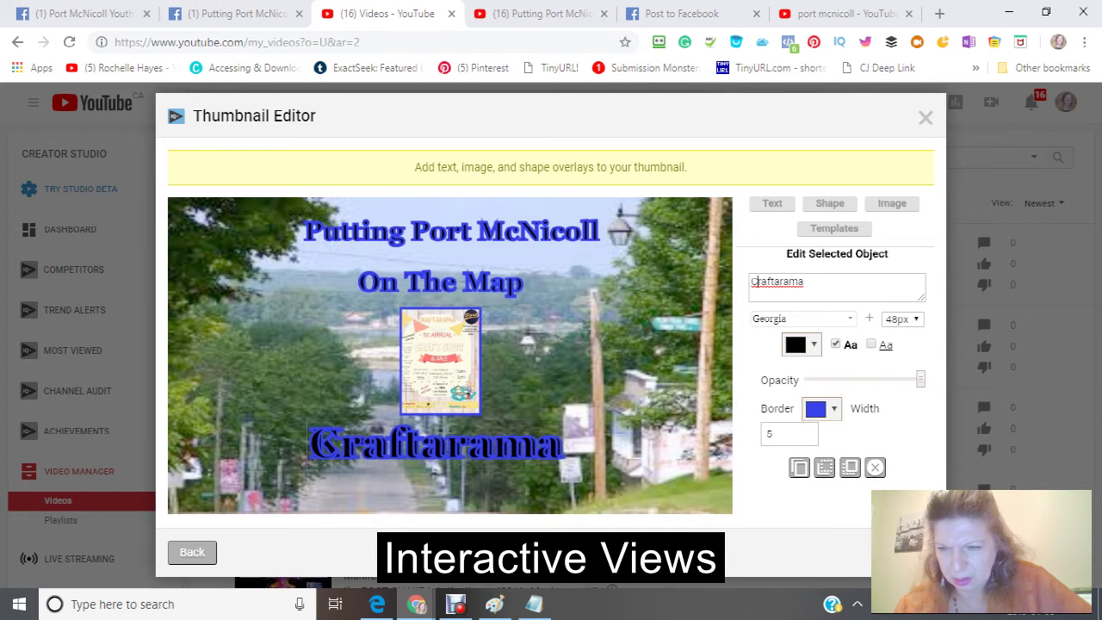
Save the edited thumbnail and close the Thumbnail Editor
left_click(896, 552)
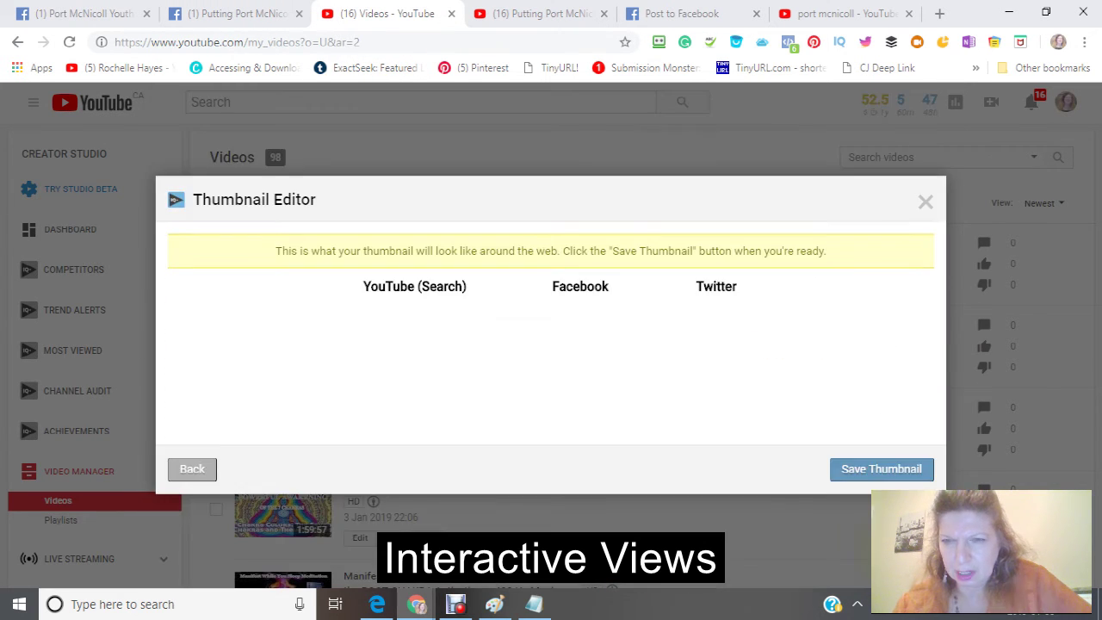
left_click(872, 468)
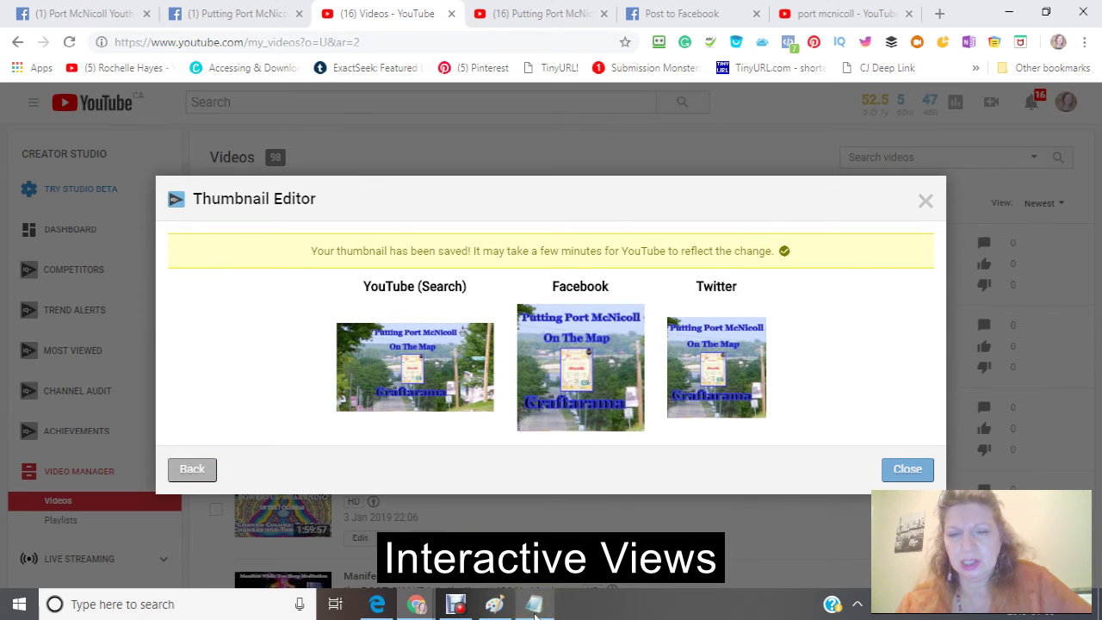
left_click(910, 471)
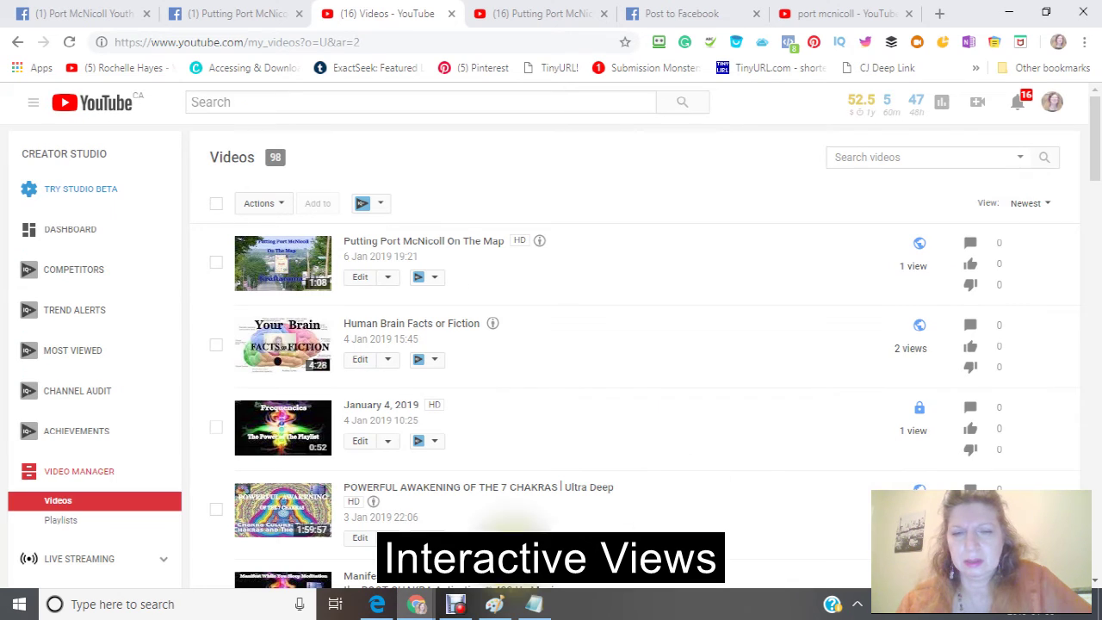
Switch to the Notepad draft of the video description, correct "Kraftarama" to "Craftarama", and check the rest of the text
left_click(534, 604)
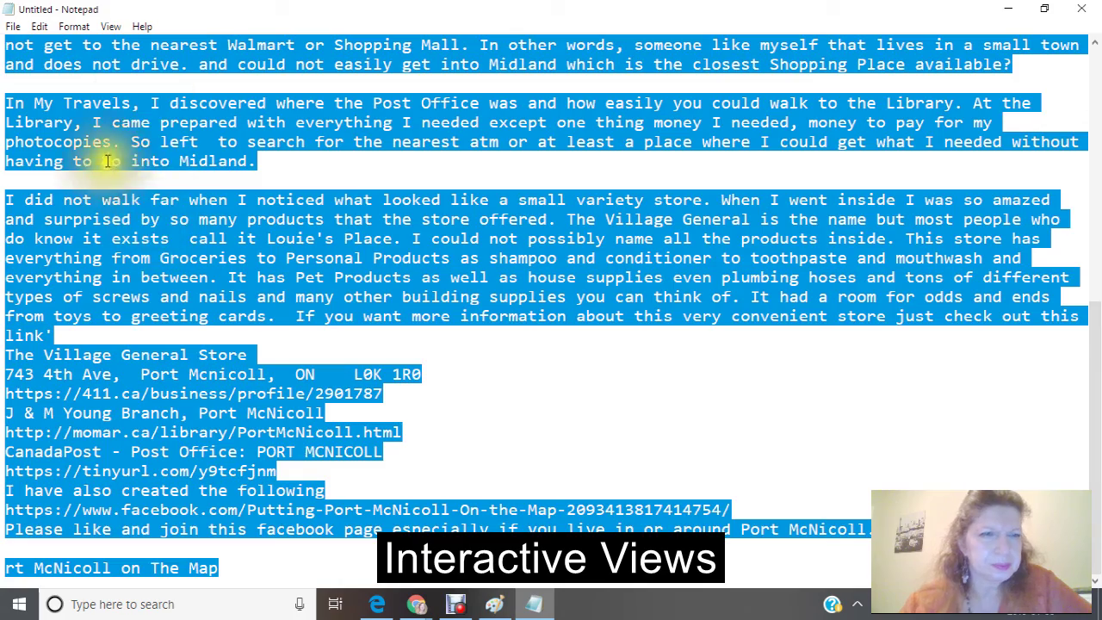
scroll(150, 138, "up", 9)
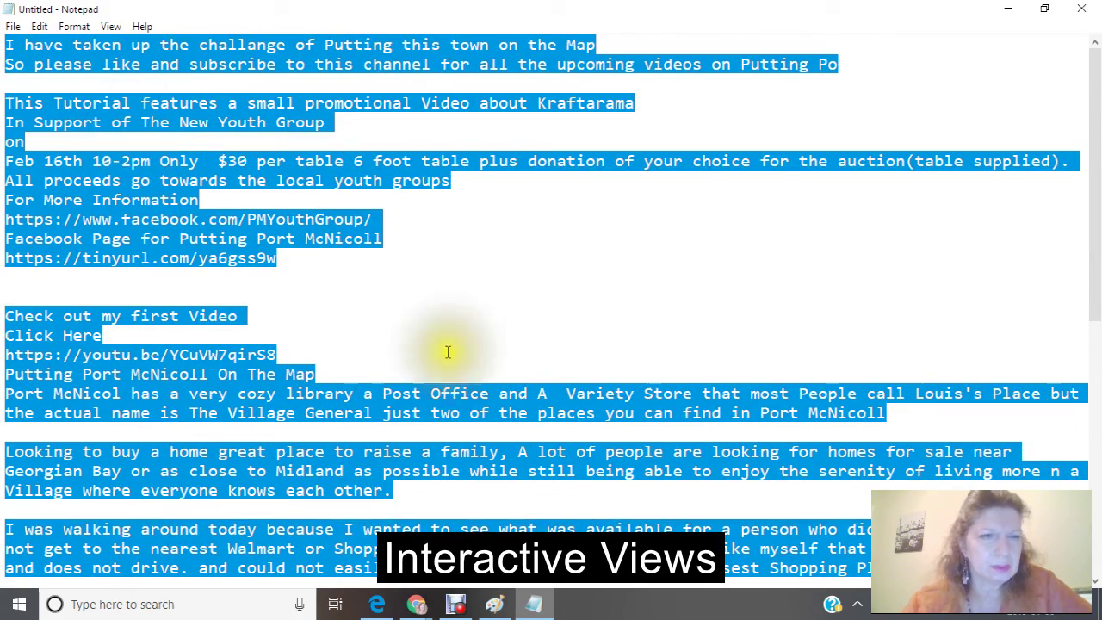
left_click(317, 296)
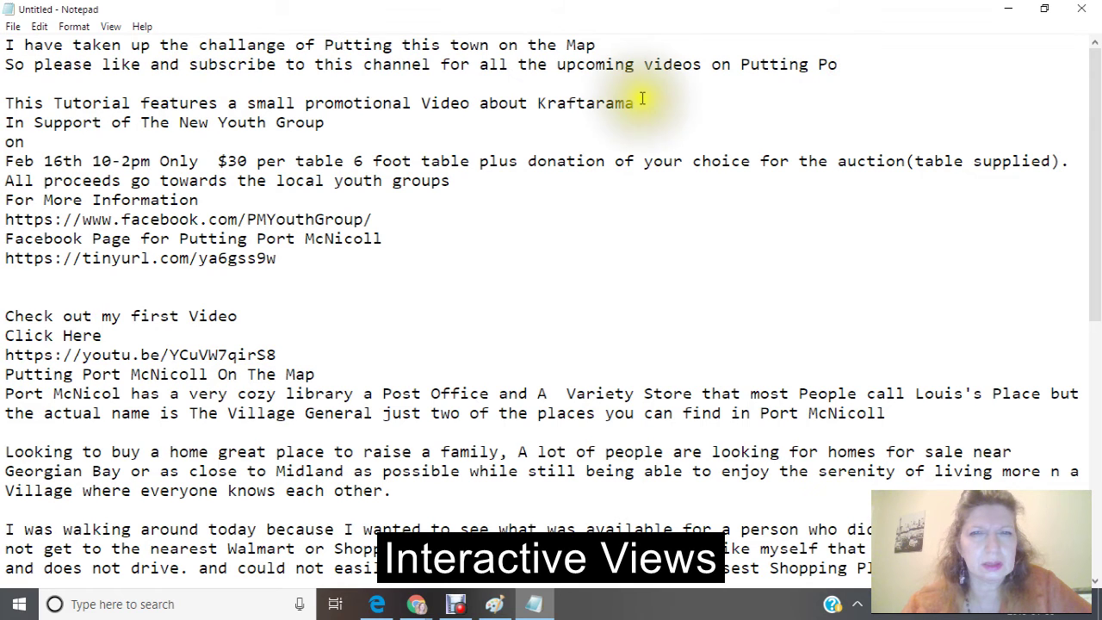
left_click(542, 102)
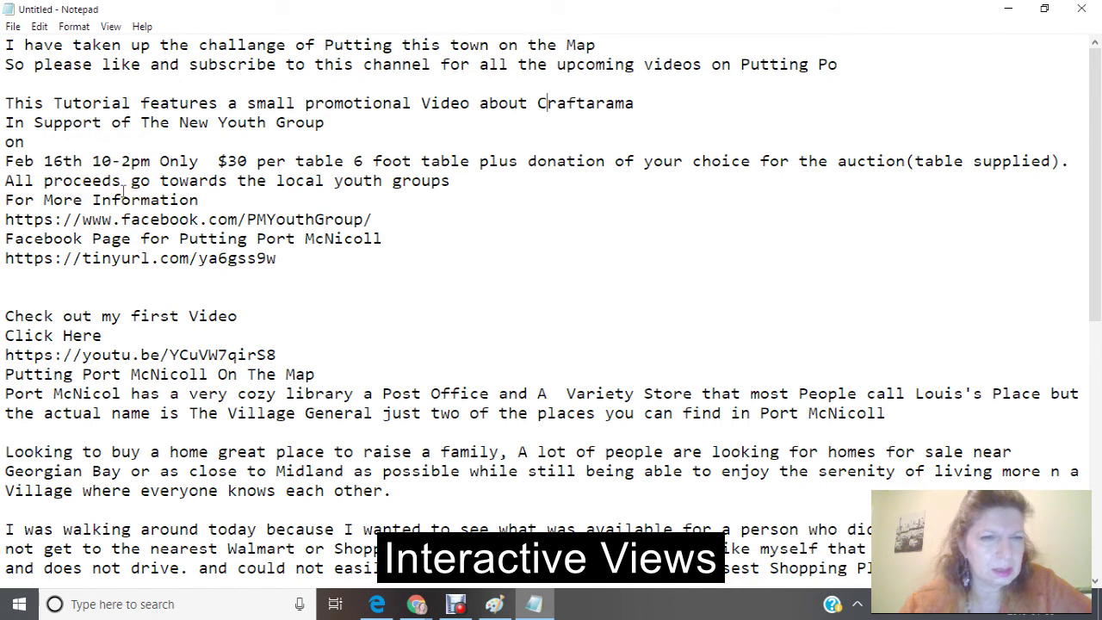
scroll(123, 191, "down", 2)
scroll(123, 190, "down", 2)
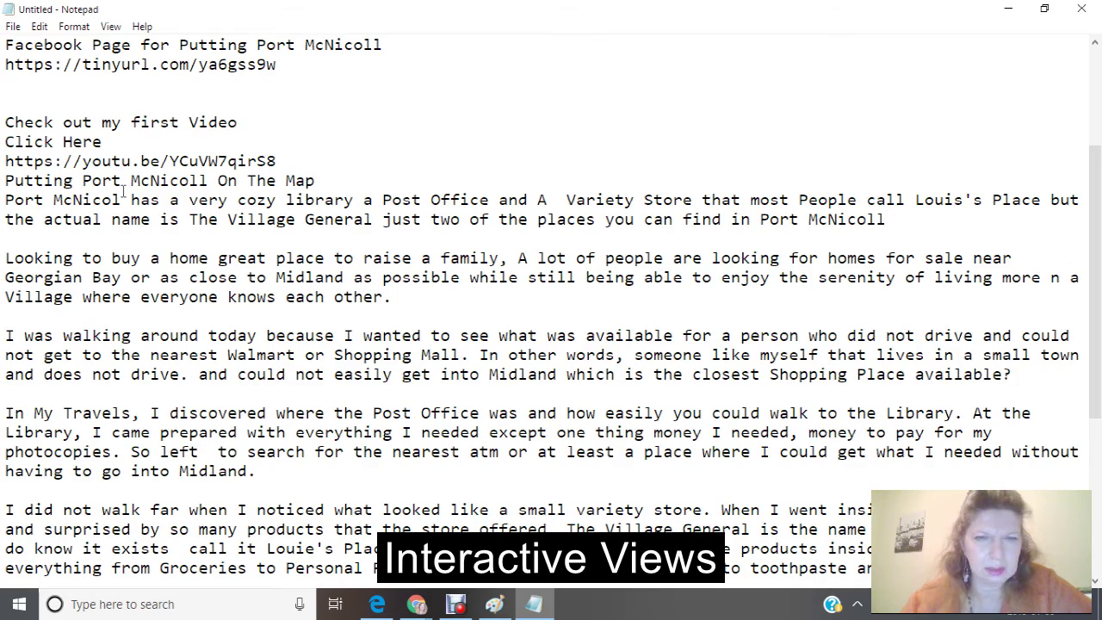
scroll(123, 190, "down", 6)
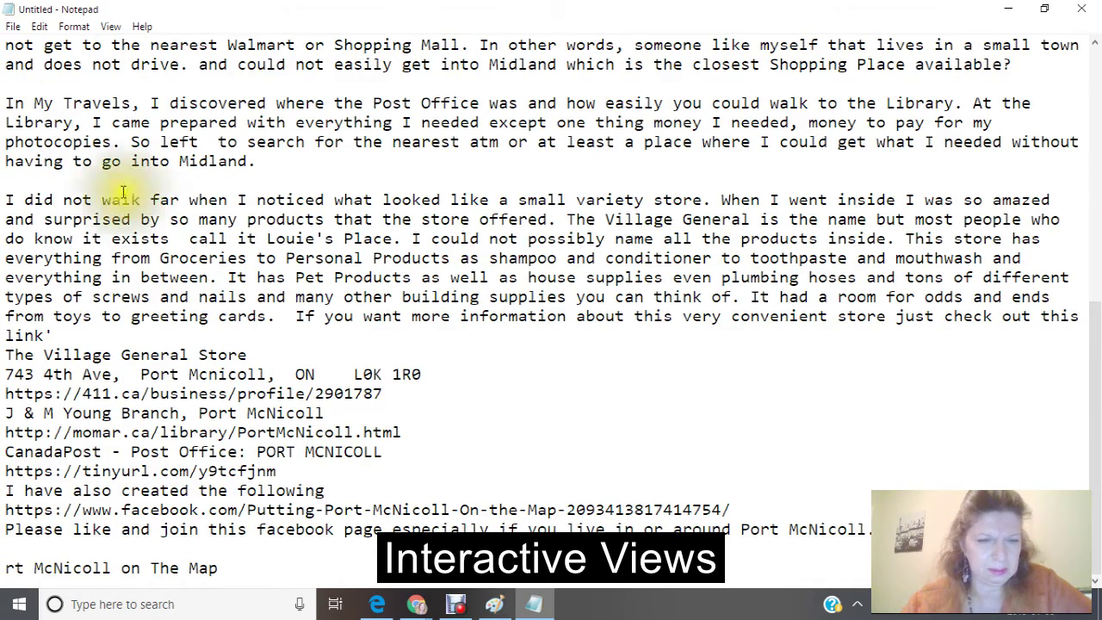
scroll(123, 190, "up", 9)
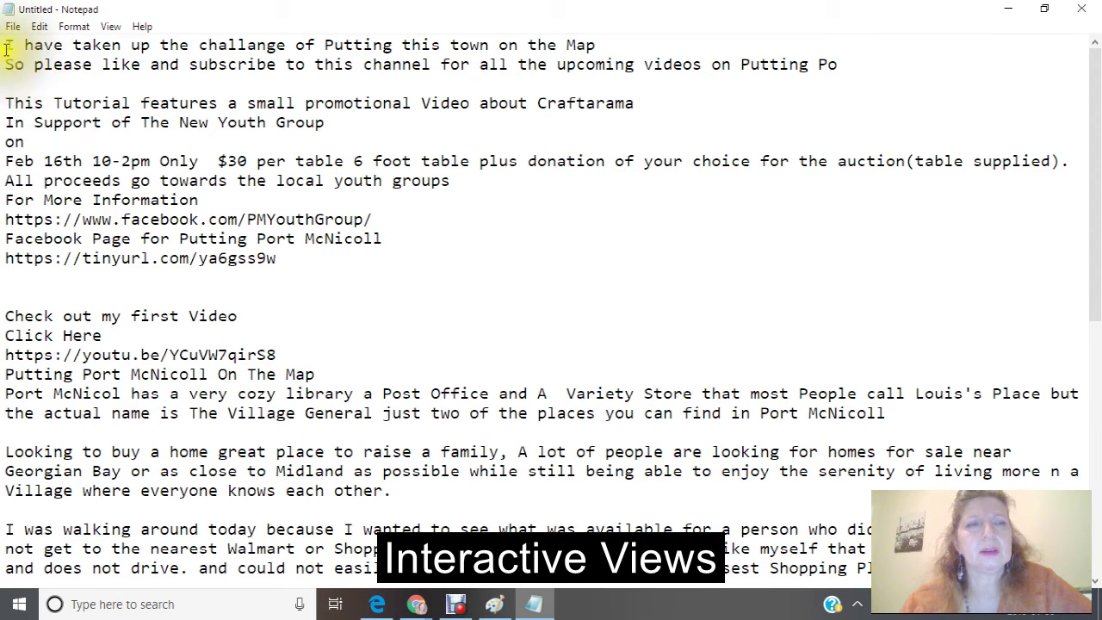
Copy the entire corrected description from Notepad and return to the YouTube videos list
right_click(3, 155)
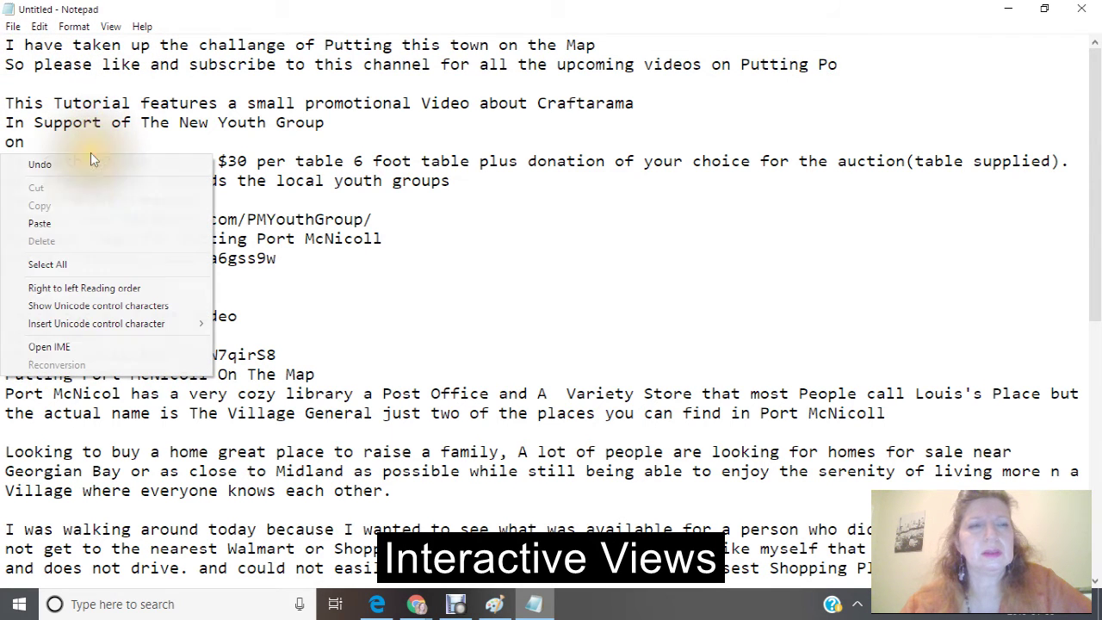
left_click(89, 261)
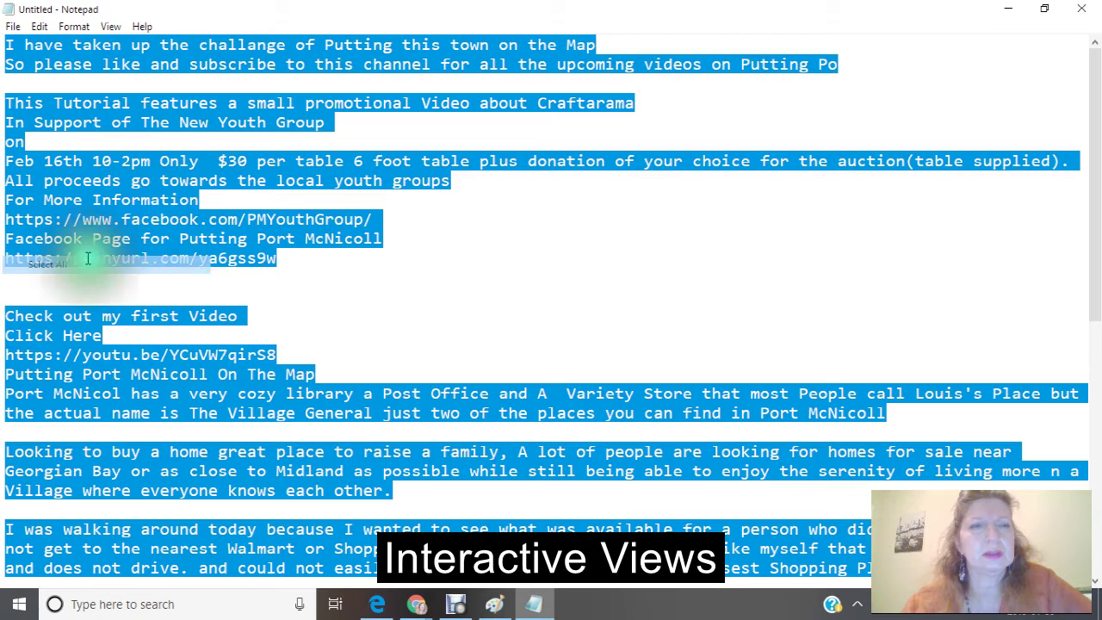
right_click(178, 107)
left_click(120, 162)
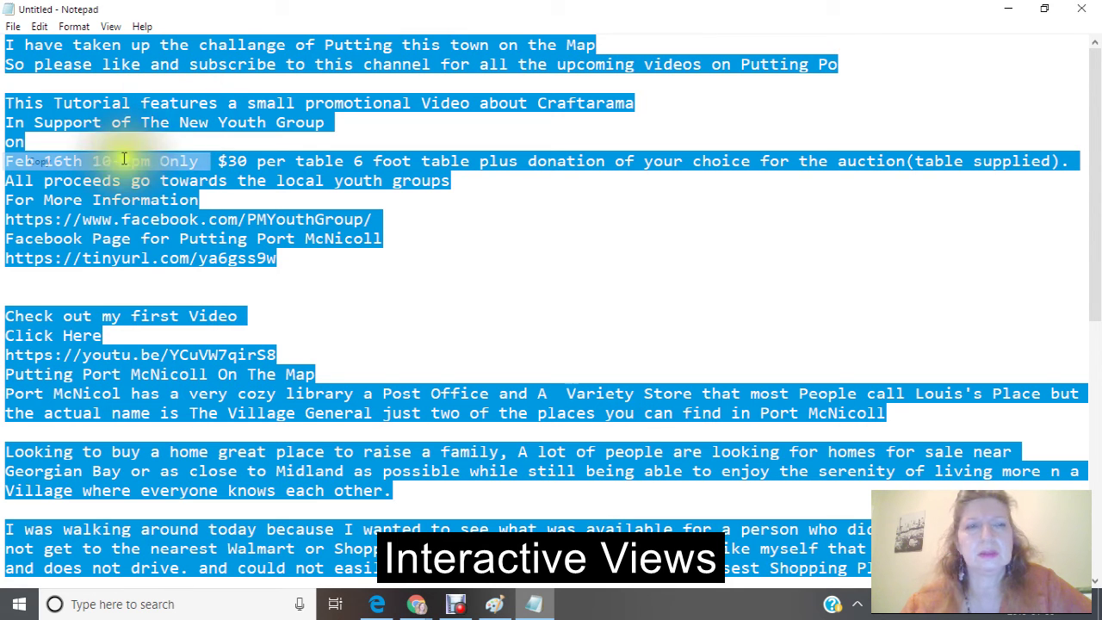
left_click(1008, 9)
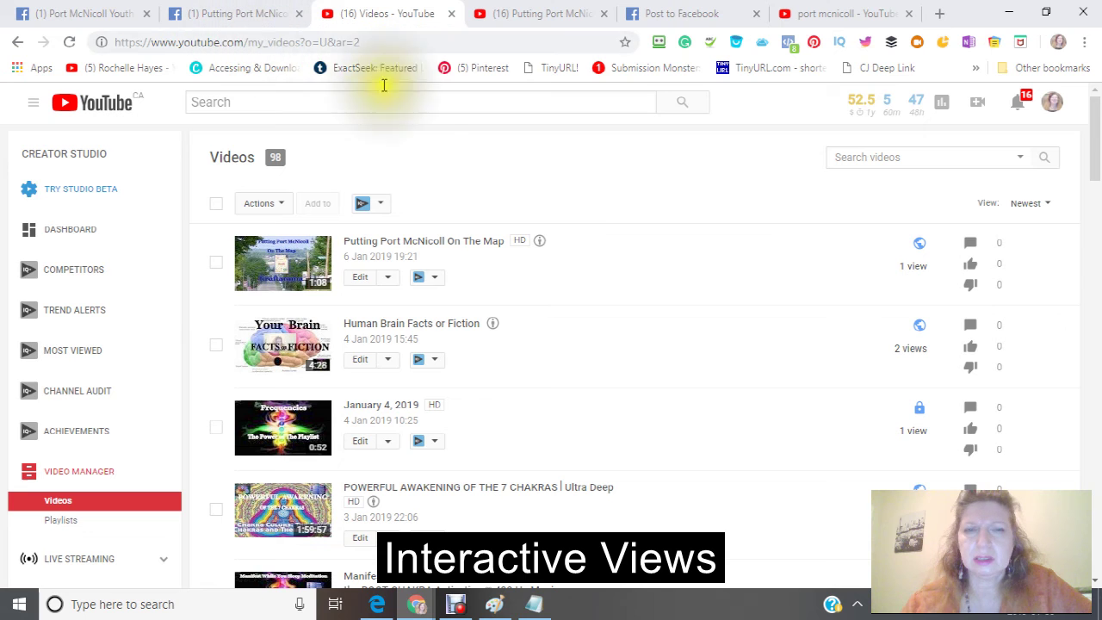
Open the "Putting Port McNicoll On The Map" video uploaded on 6 Jan 2019 for editing and replace its whole description with the copied text
left_click(357, 282)
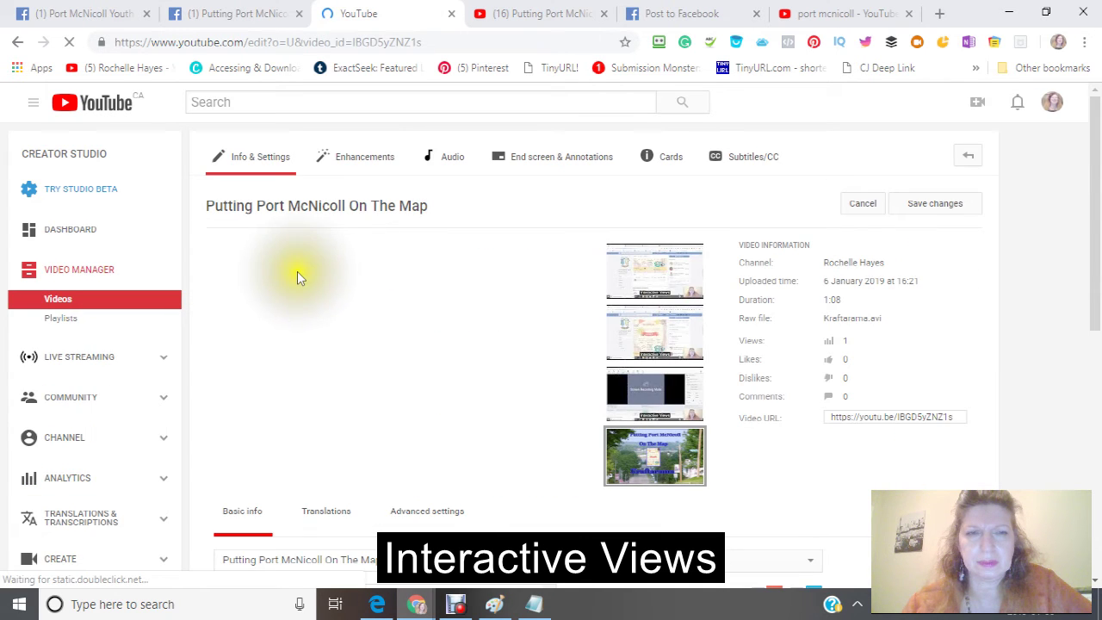
scroll(293, 277, "down", 10)
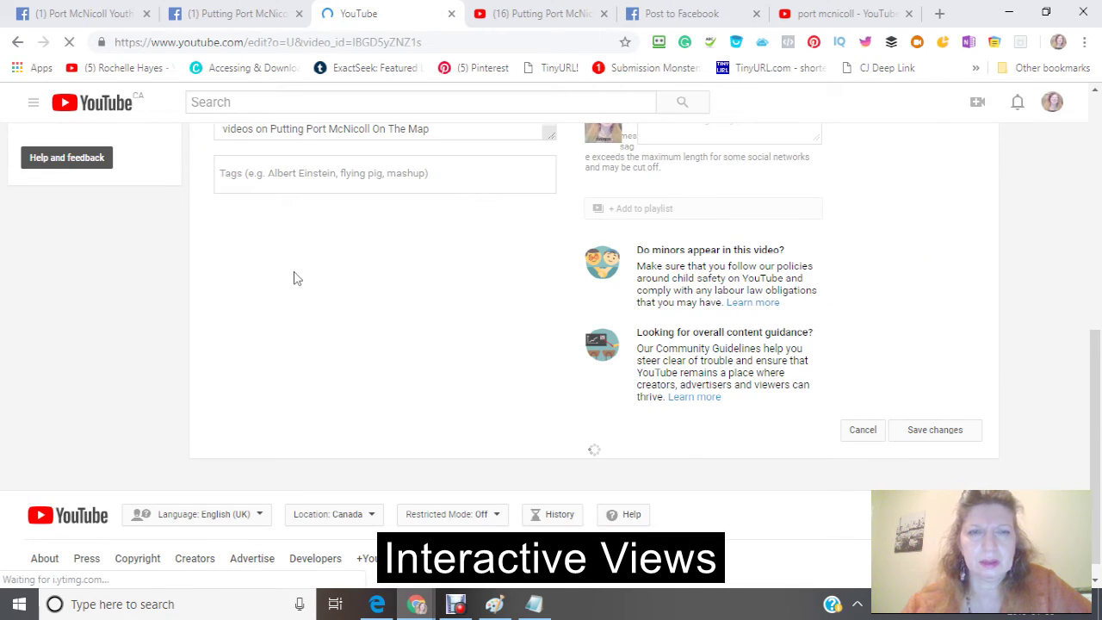
scroll(295, 279, "up", 5)
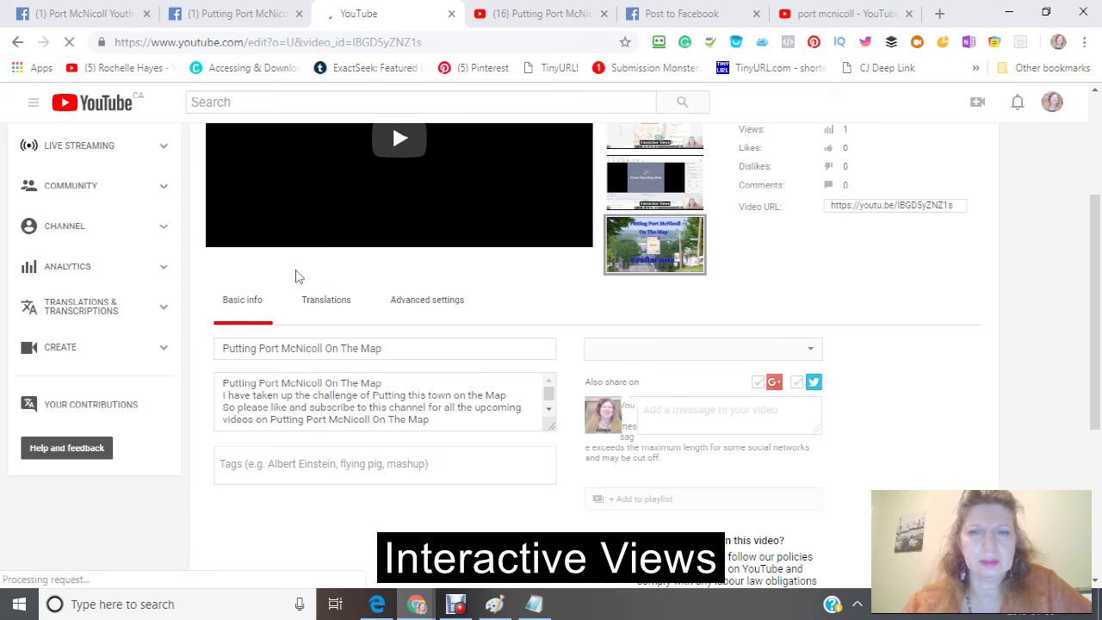
scroll(303, 277, "up", 2)
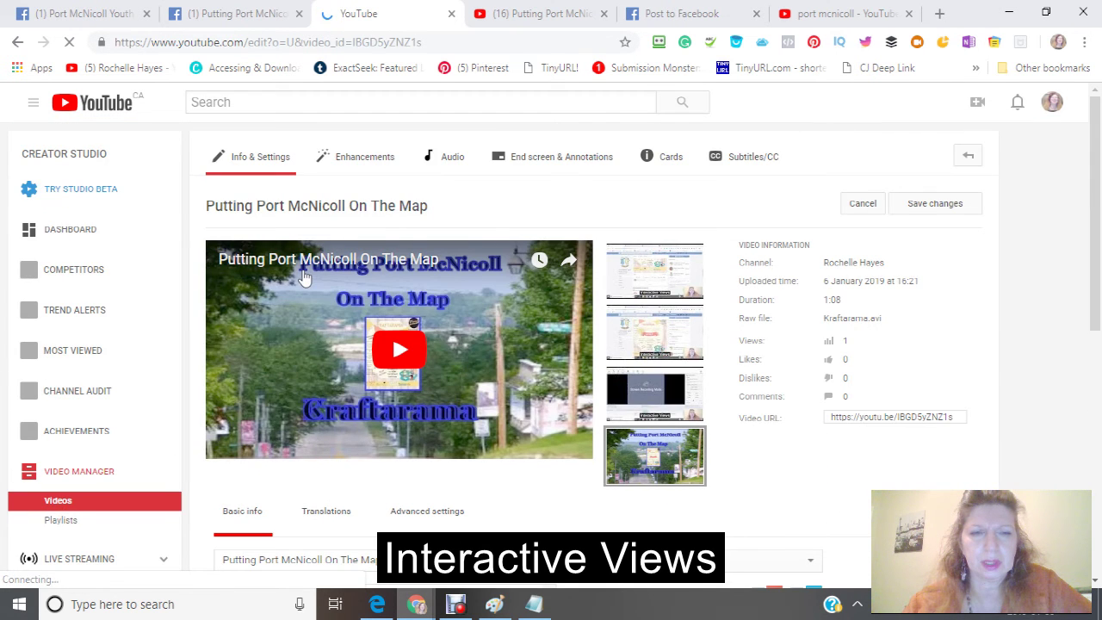
scroll(304, 277, "down", 5)
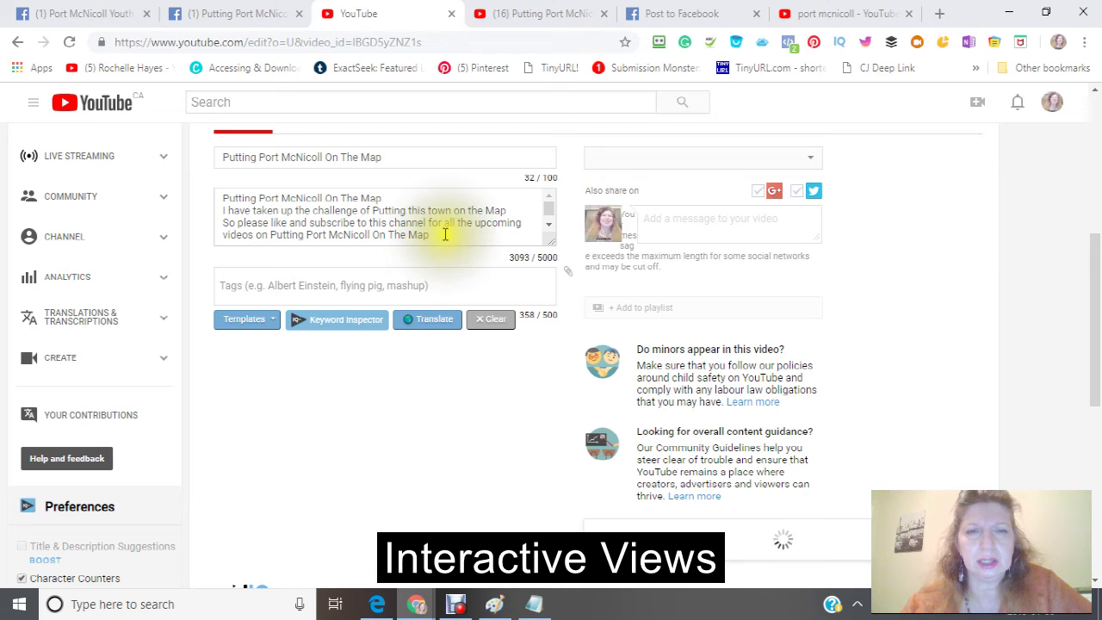
right_click(309, 226)
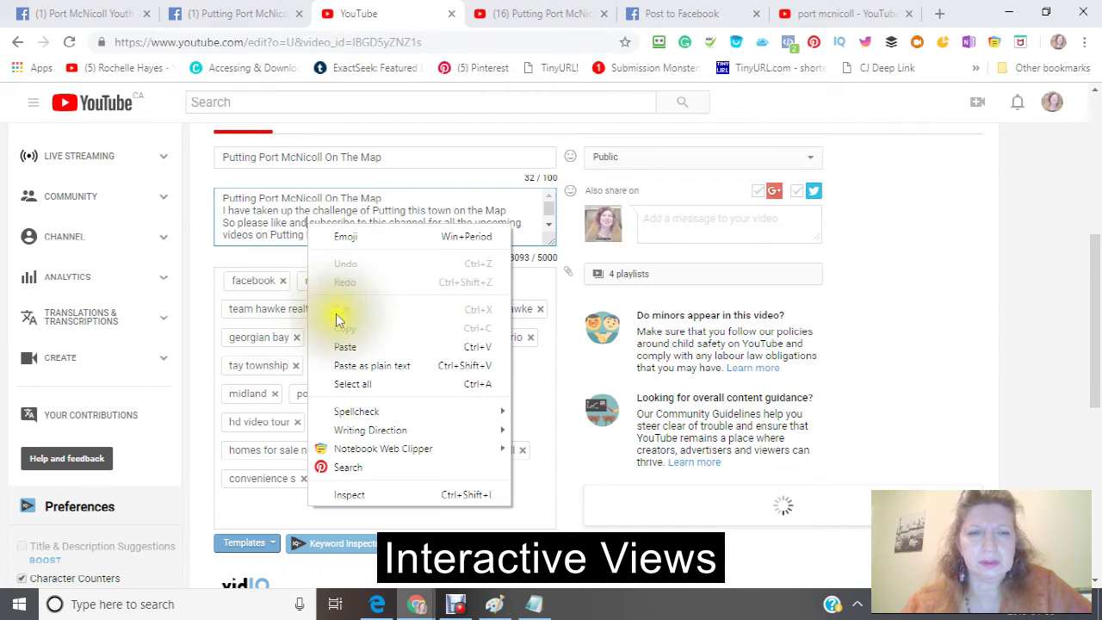
left_click(349, 384)
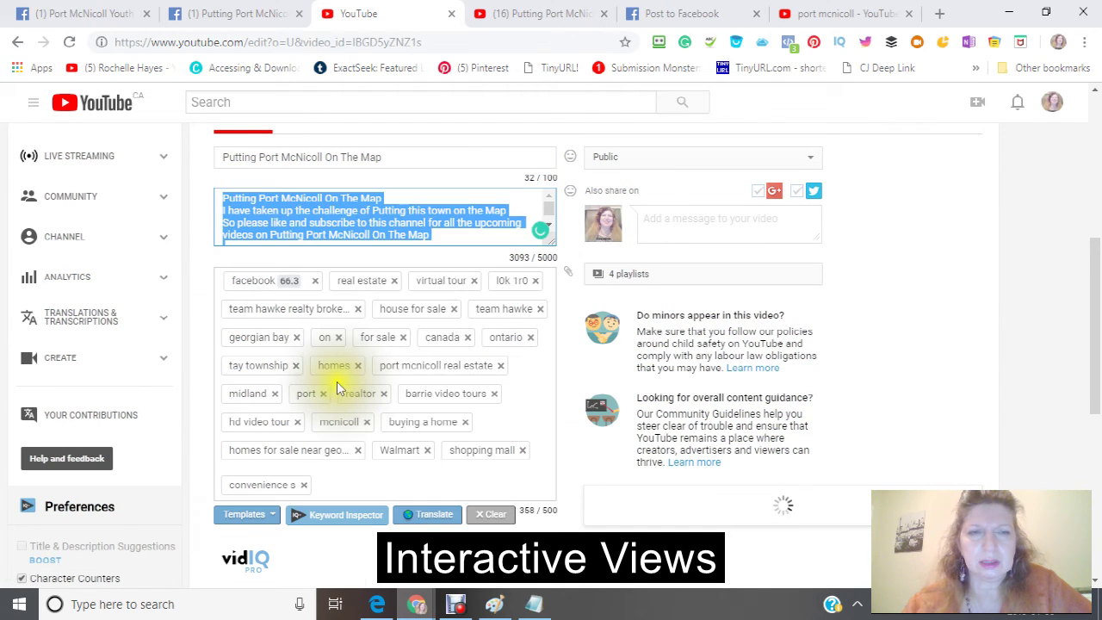
right_click(259, 211)
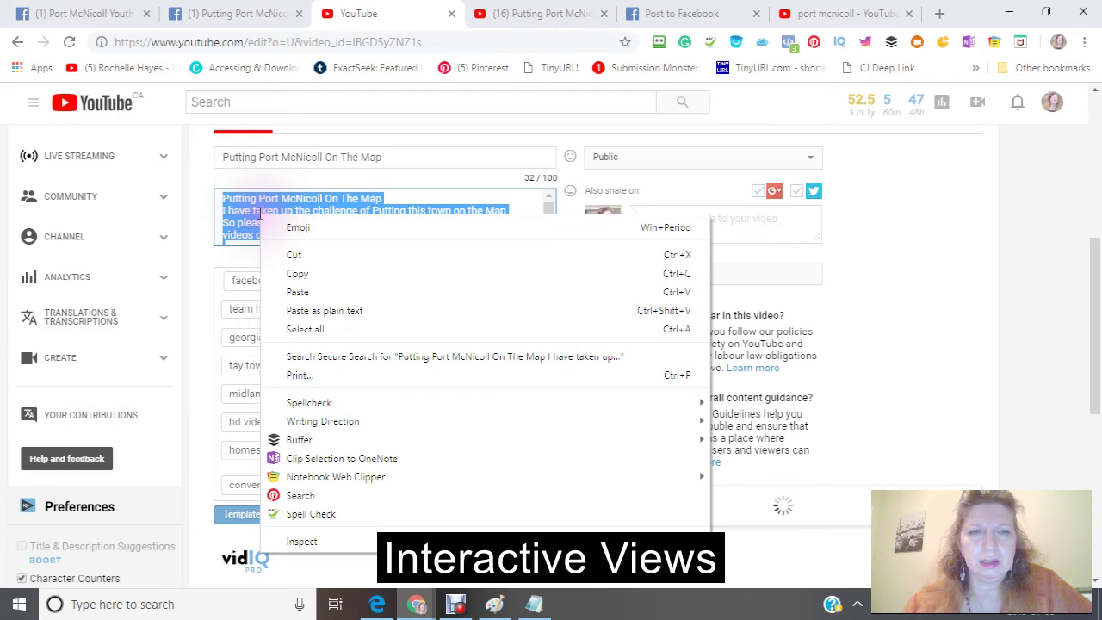
left_click(297, 292)
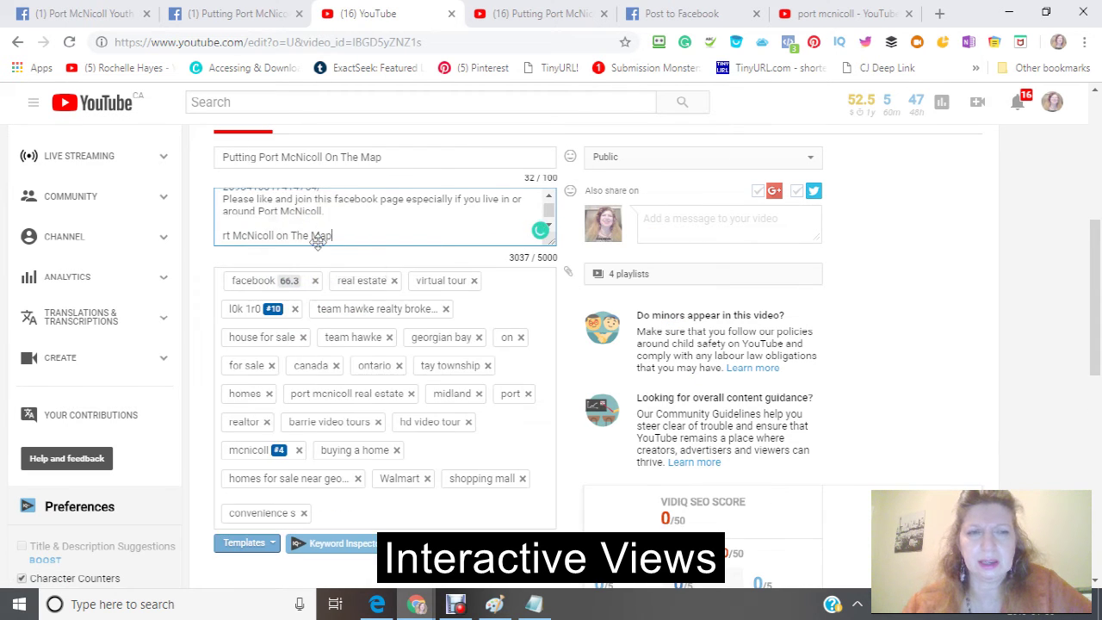
Delete the stray last line "rt McNicoll on The Map" from the end of the video description
scroll(317, 243, "up", 3)
scroll(317, 243, "down", 10)
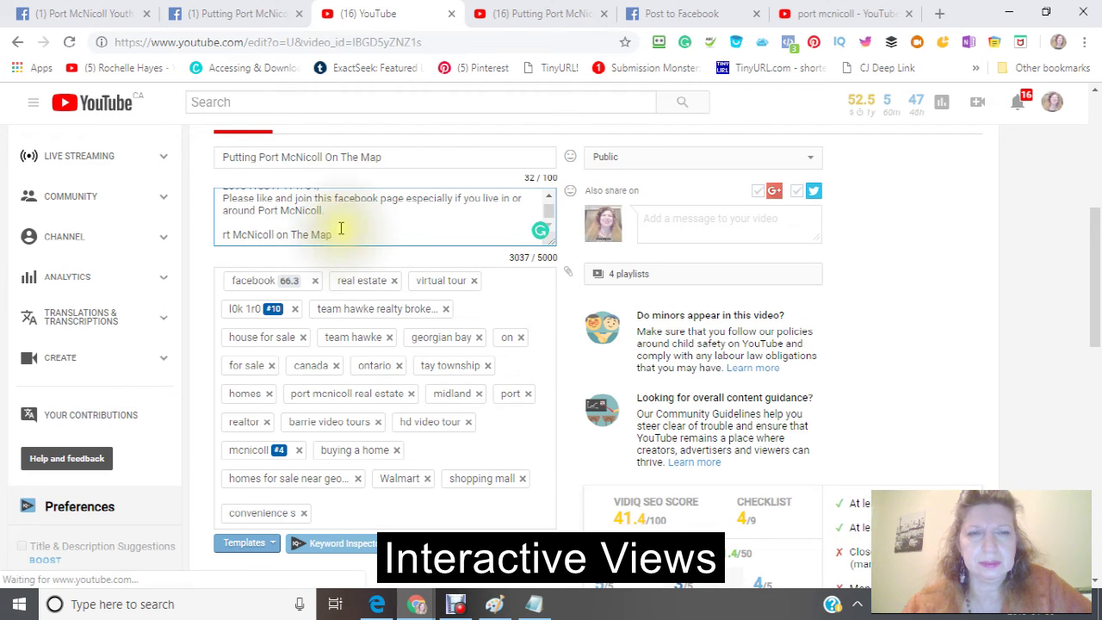
left_click(339, 222)
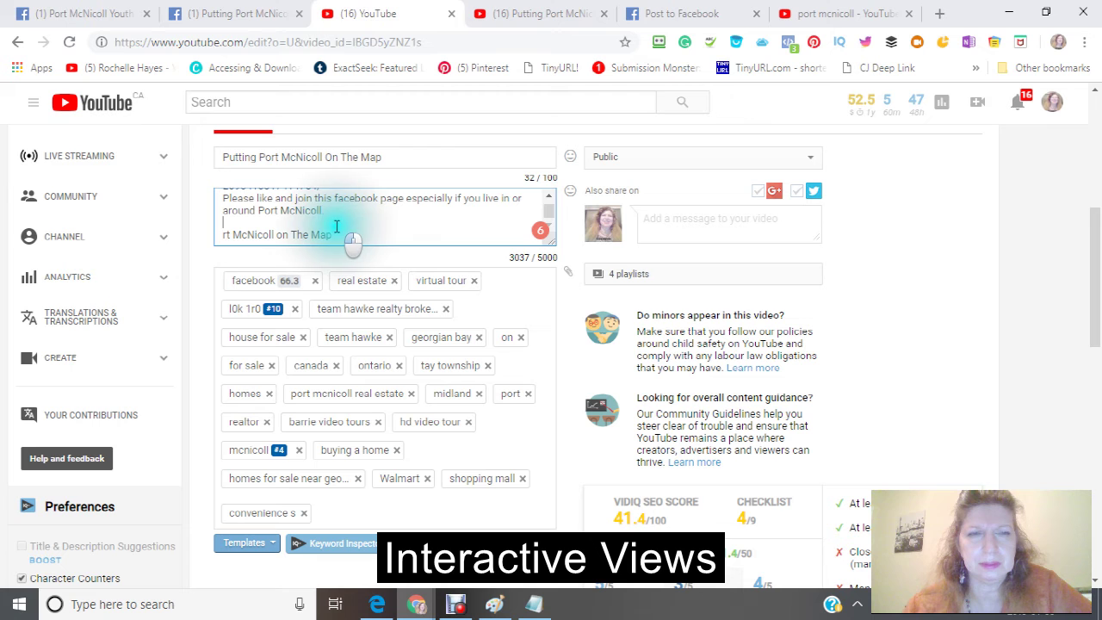
left_click(327, 228)
left_click(342, 234, "shift")
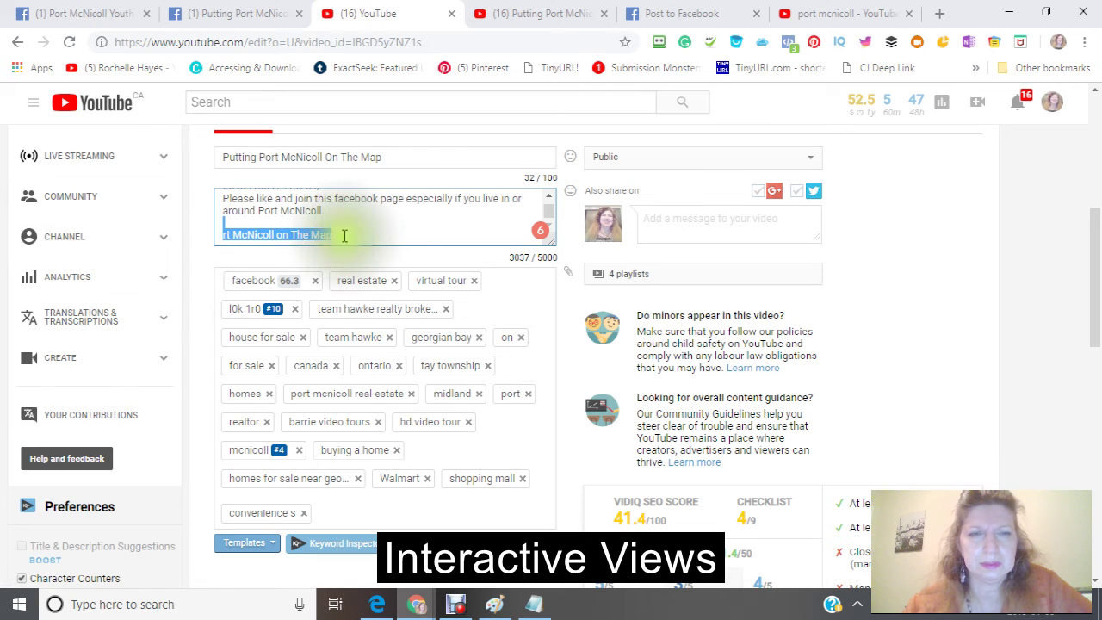
key("BackSpace")
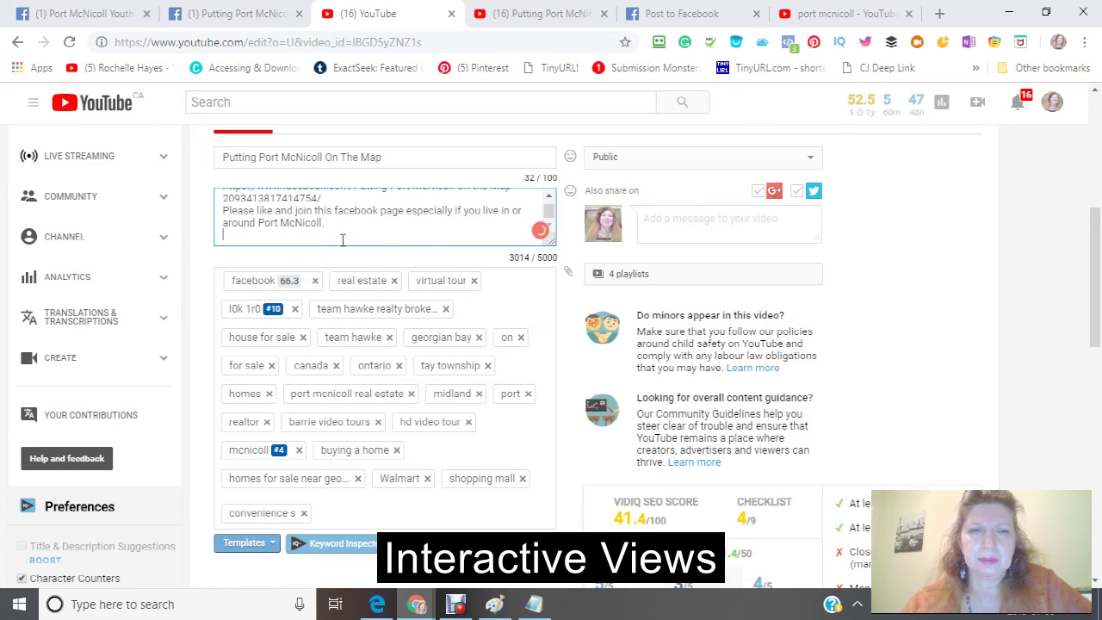
Review the video's info and settings, and save the changes to its description
scroll(351, 216, "down", 5)
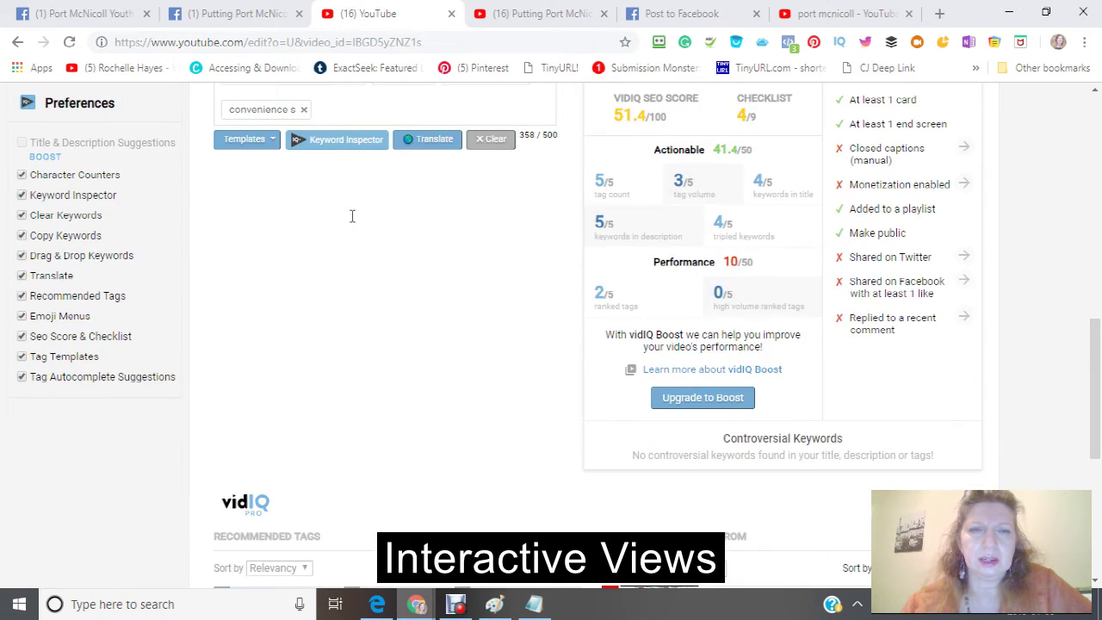
scroll(351, 216, "up", 5)
scroll(352, 216, "up", 2)
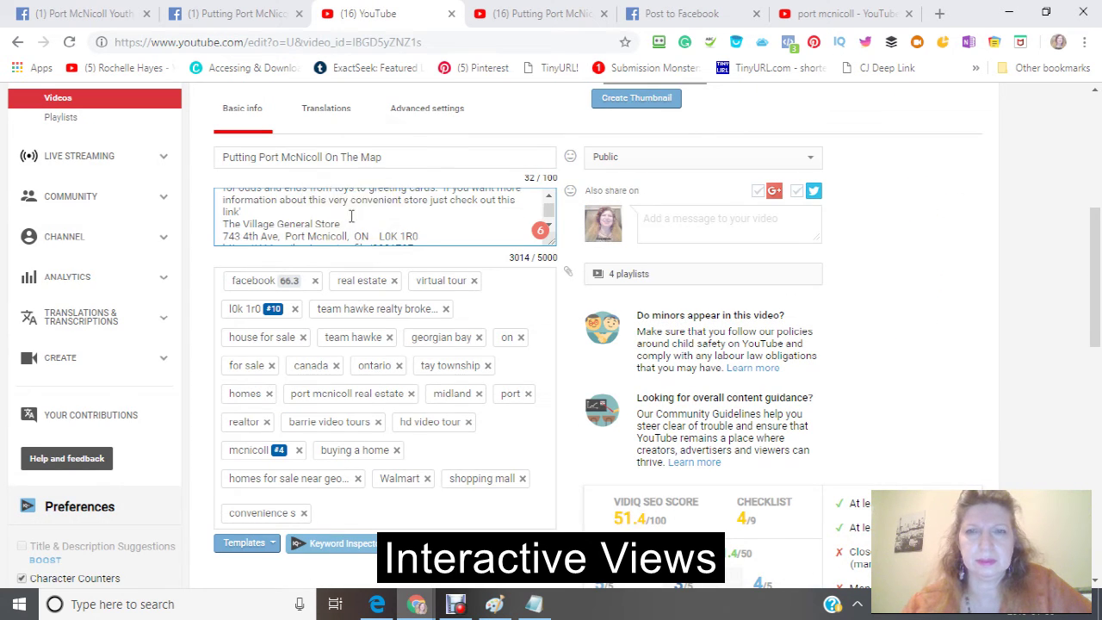
scroll(410, 168, "up", 5)
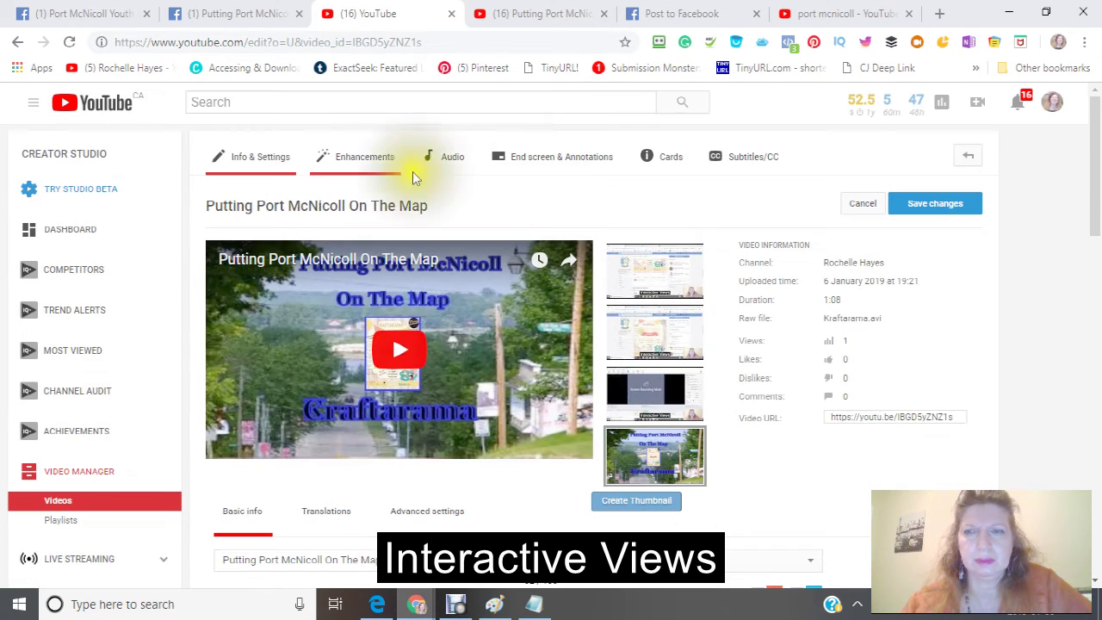
left_click(935, 204)
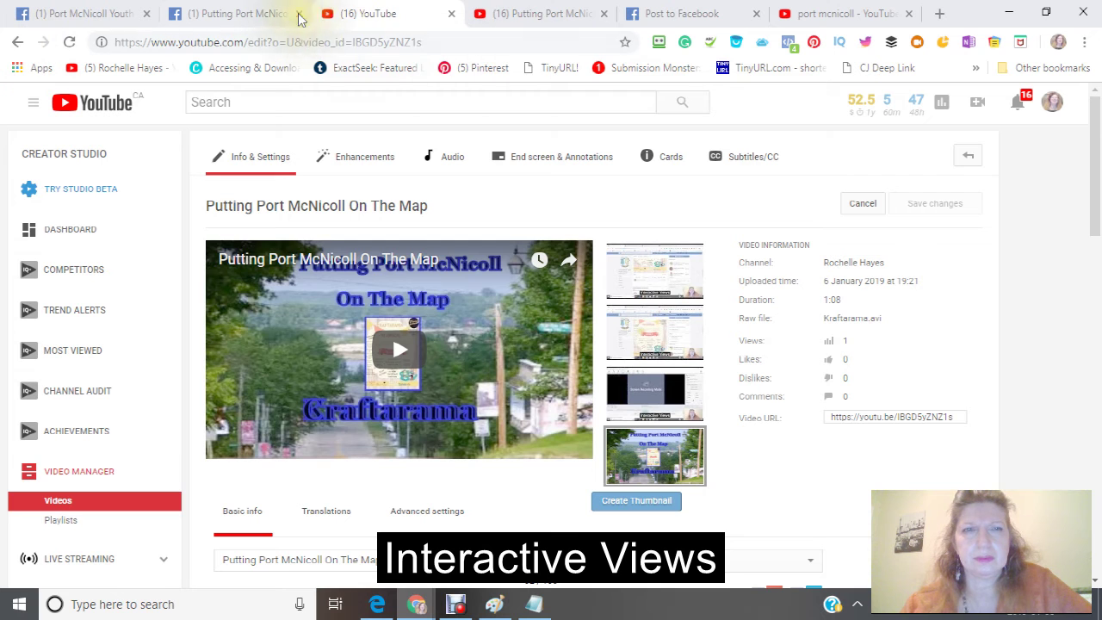
scroll(376, 109, "down", 2)
scroll(376, 109, "down", 3)
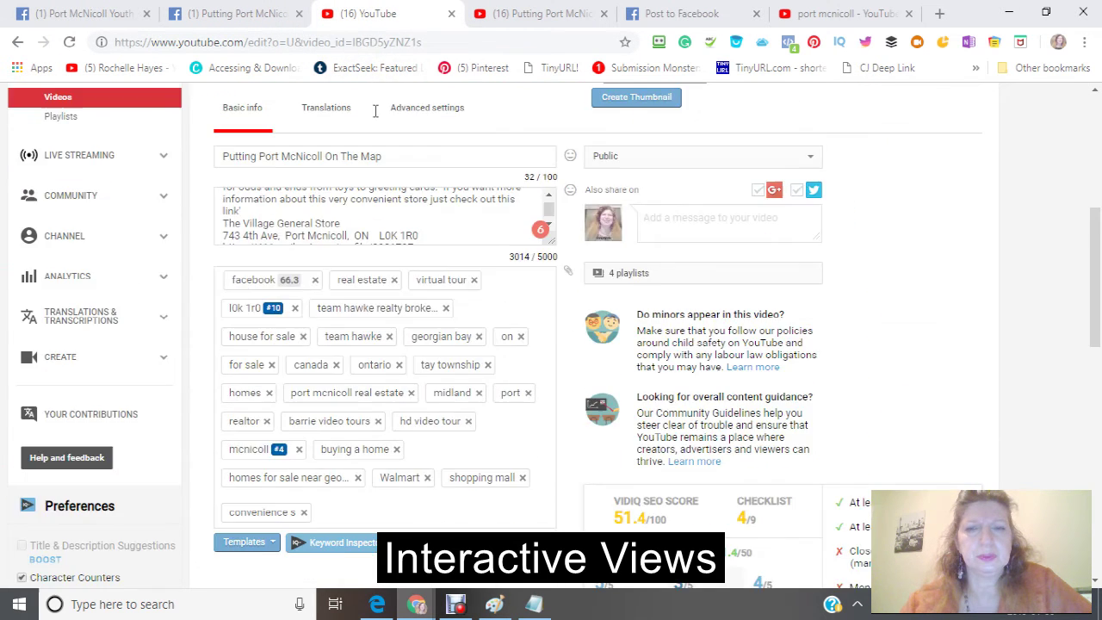
scroll(374, 98, "up", 5)
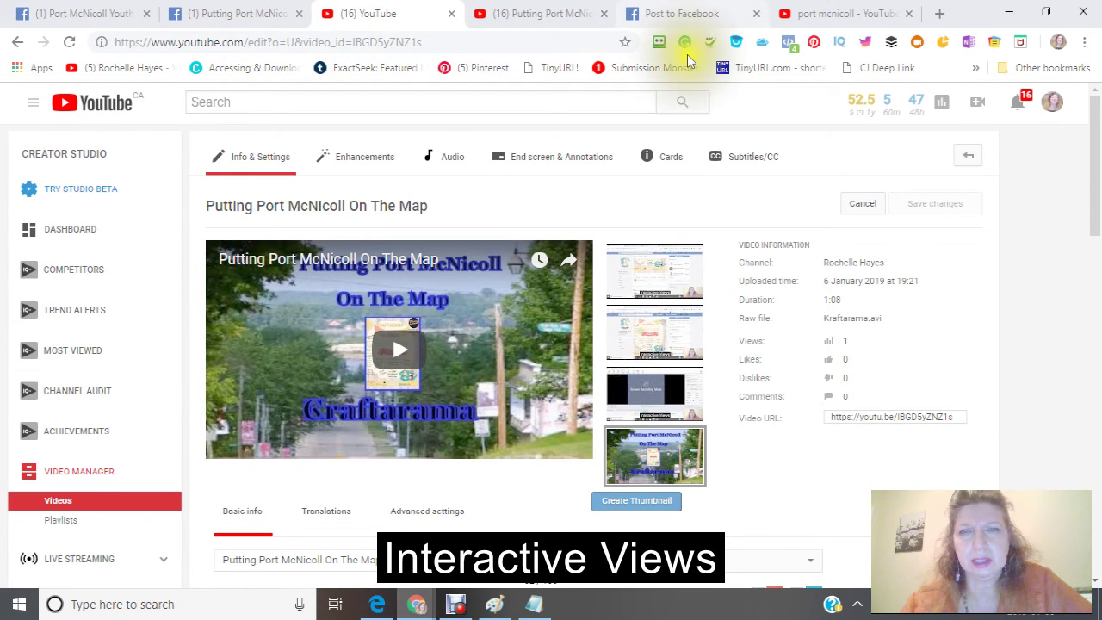
Search YouTube for "putting port mcnicoll on the map" in the browser page holding the earlier "port mcnicoll" search results
left_click(820, 19)
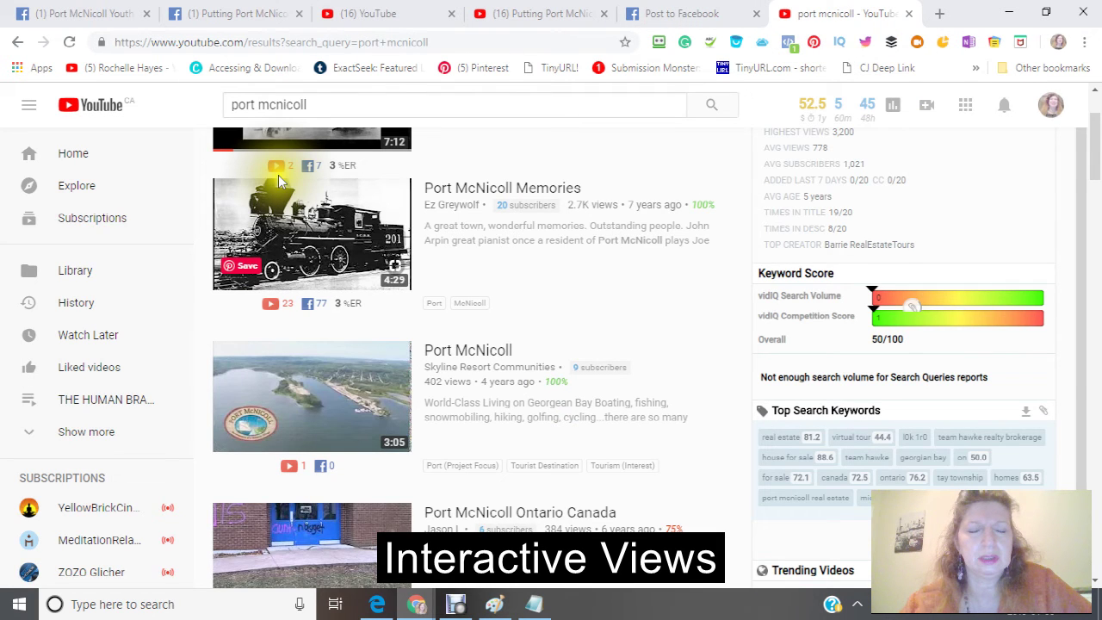
left_click_drag(327, 106, 61, 106)
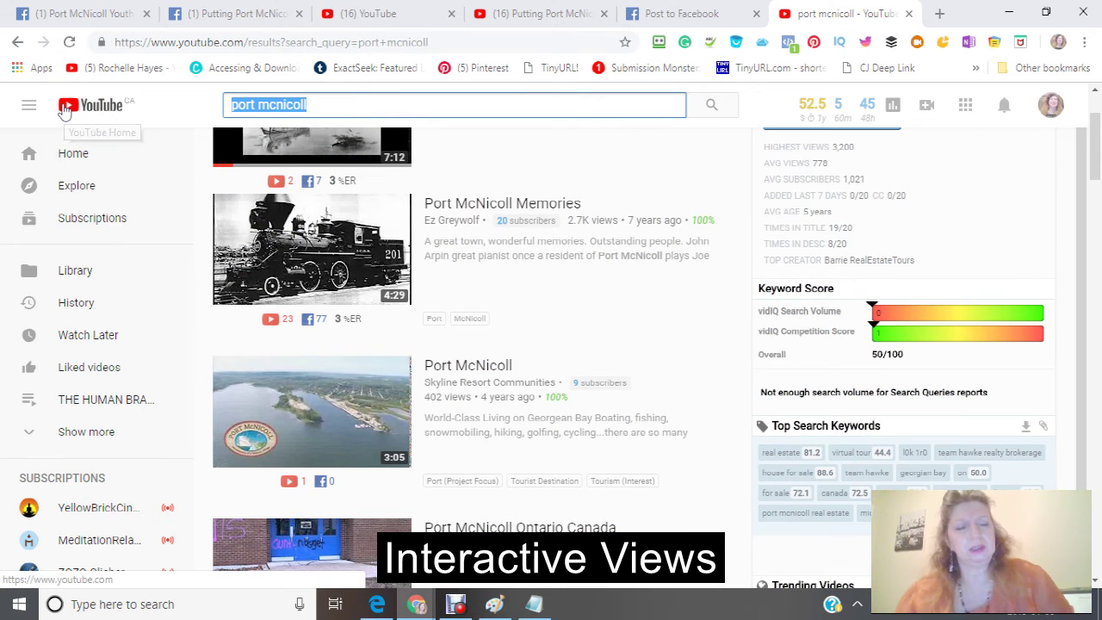
type("Putting ")
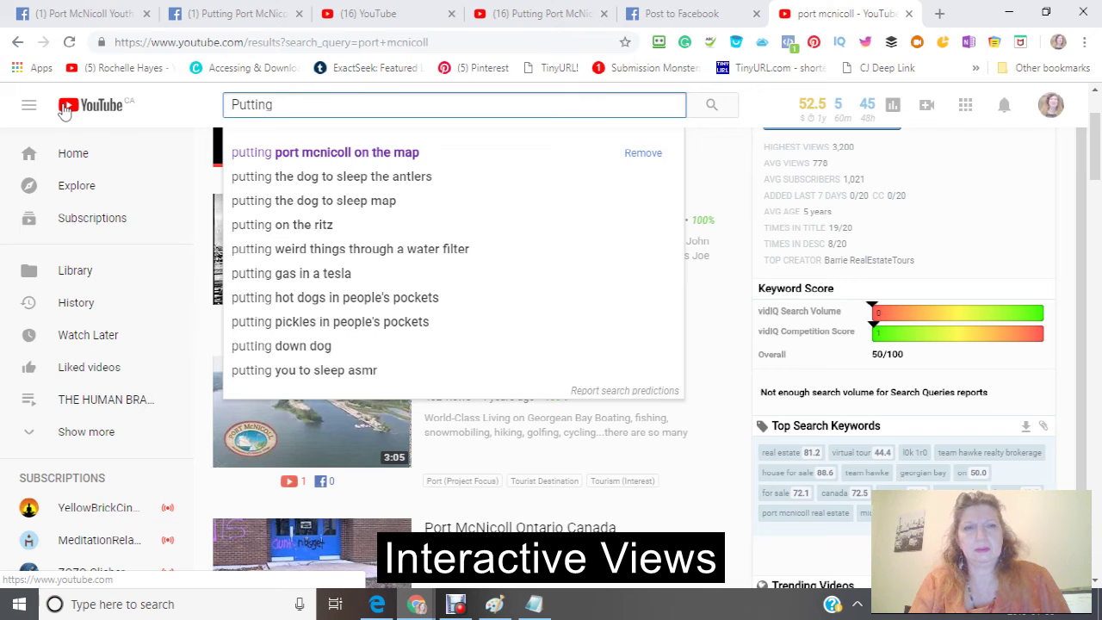
type("P")
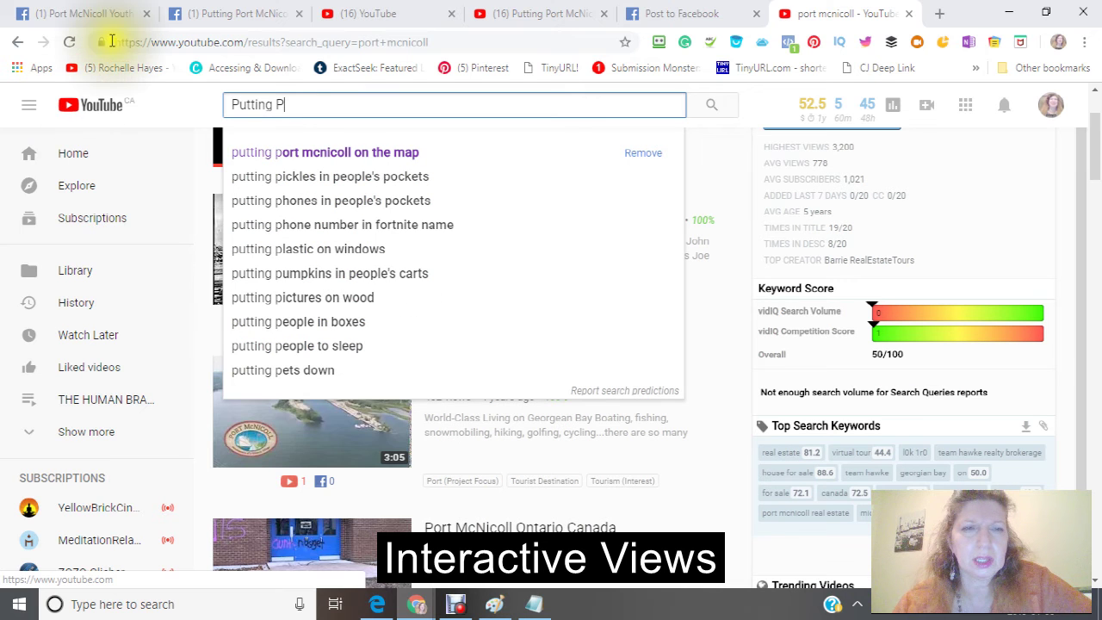
left_click(257, 152)
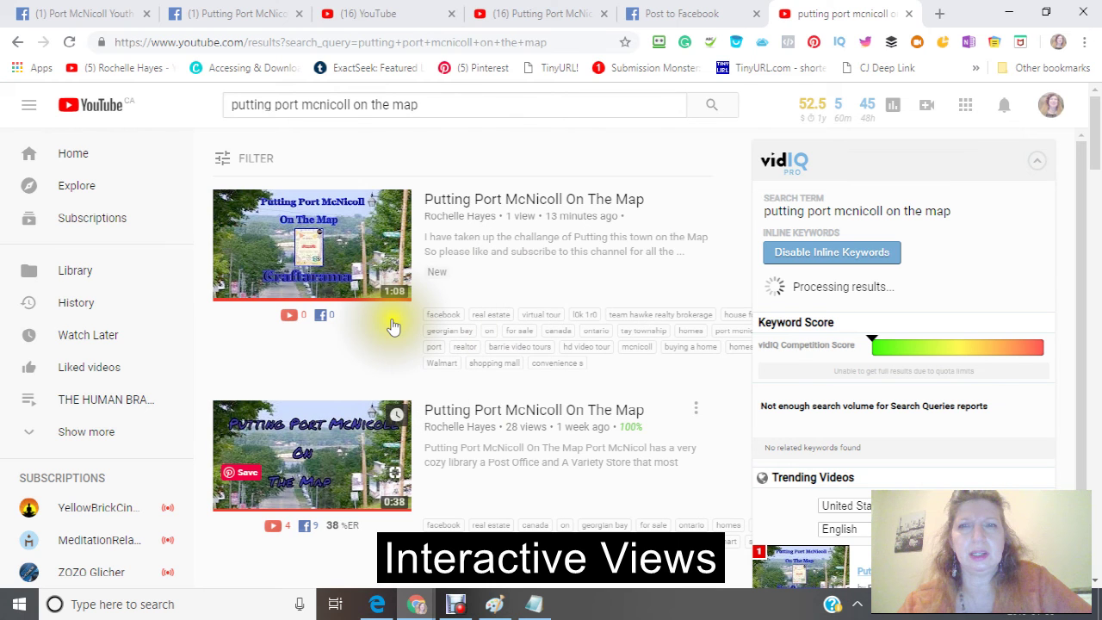
Open the newer "Putting Port McNicoll On The Map" video with the Craftarama thumbnail from the search results and bring up its sharing options
left_click(356, 249)
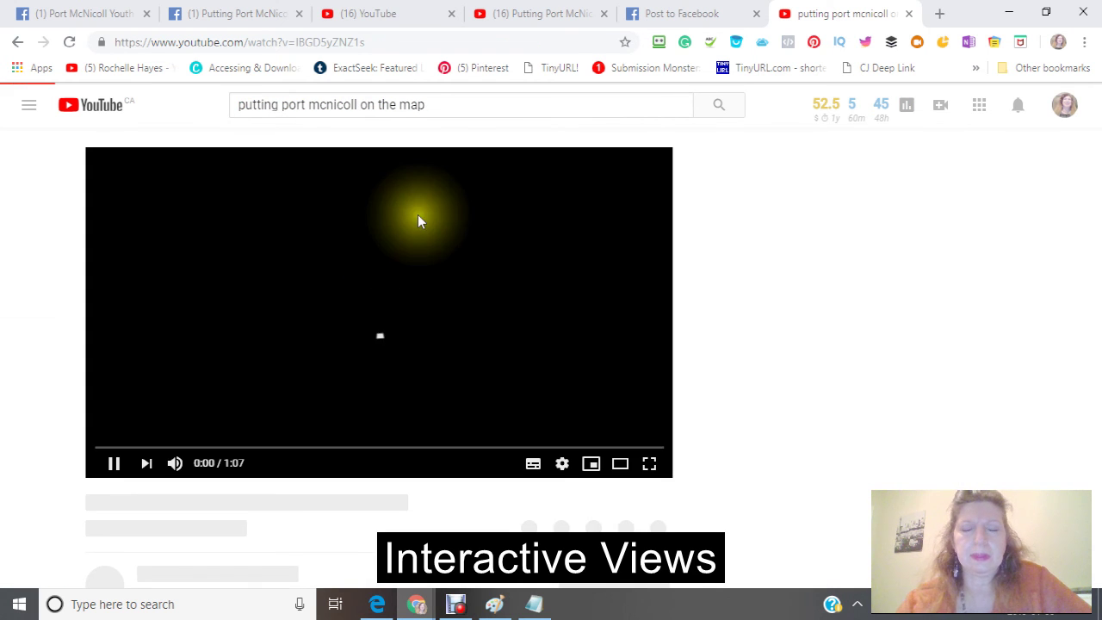
scroll(418, 222, "down", 10)
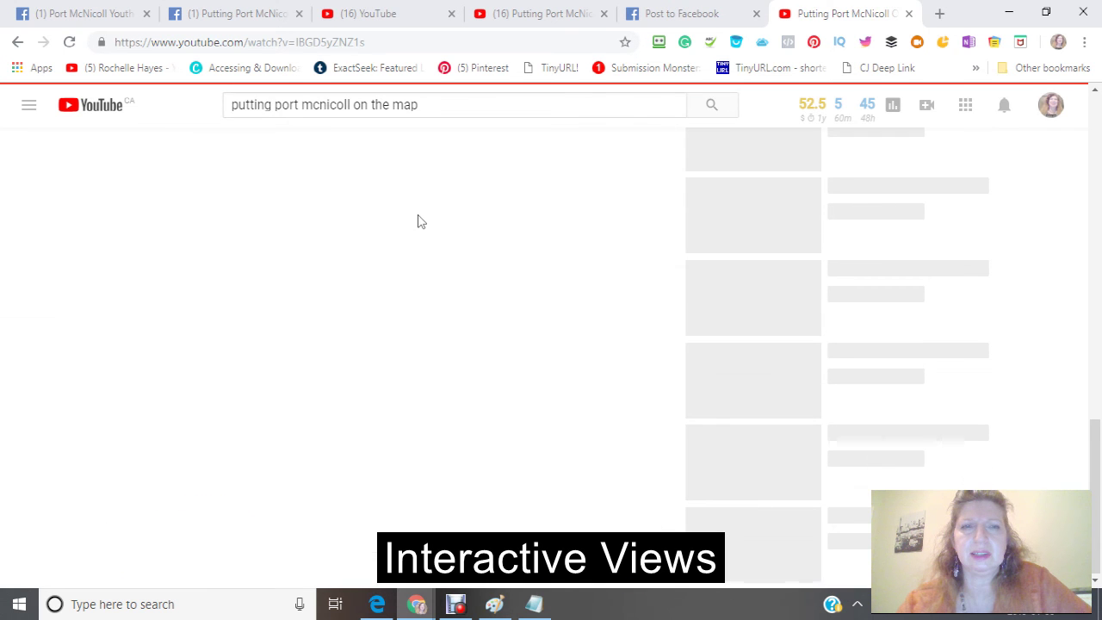
left_click(413, 223)
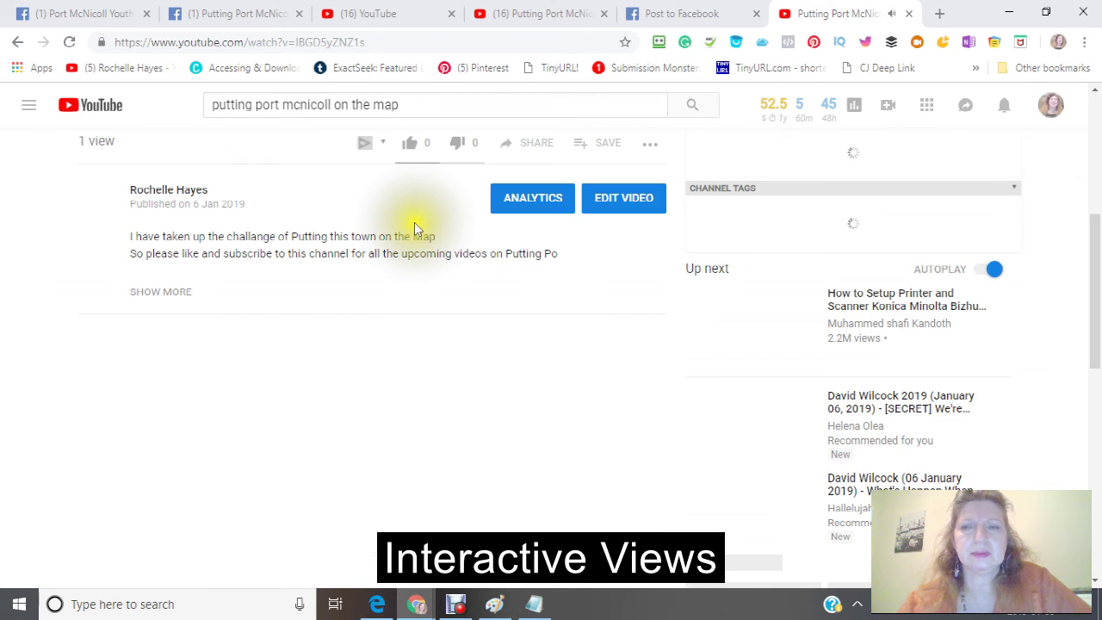
scroll(414, 222, "down", 3)
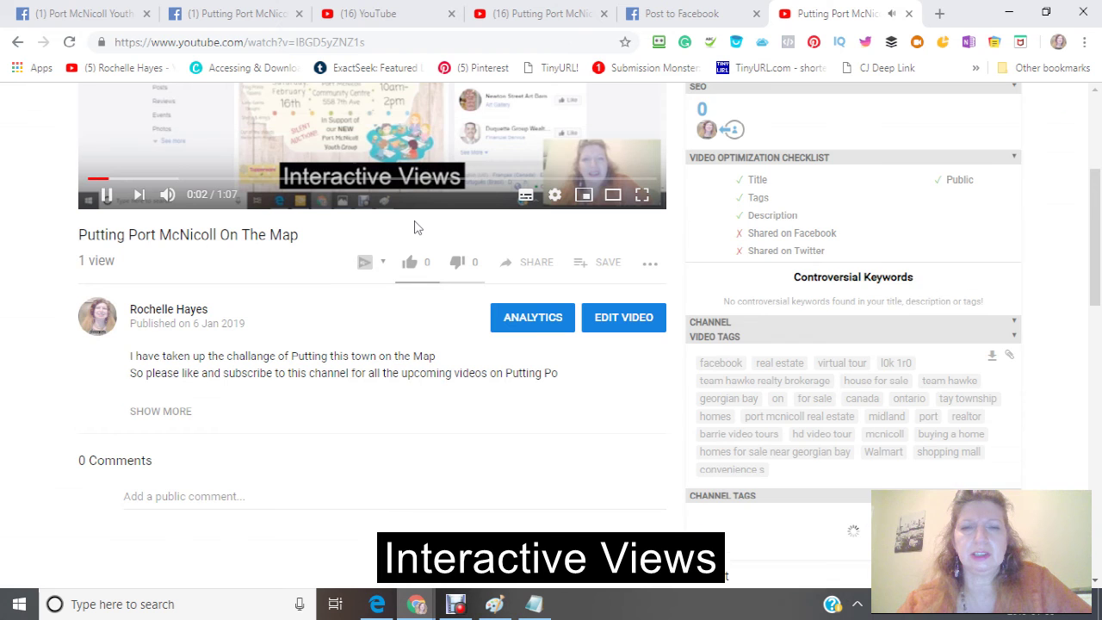
left_click(506, 271)
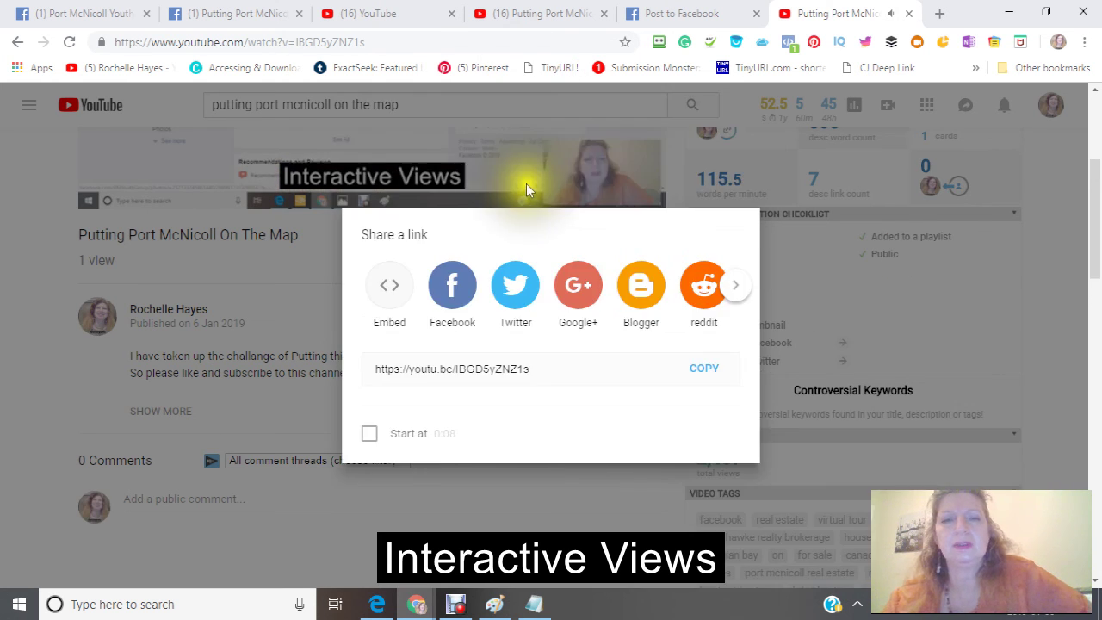
Share the video on Twitter with its prefilled title and link, and close the Twitter page
left_click(517, 288)
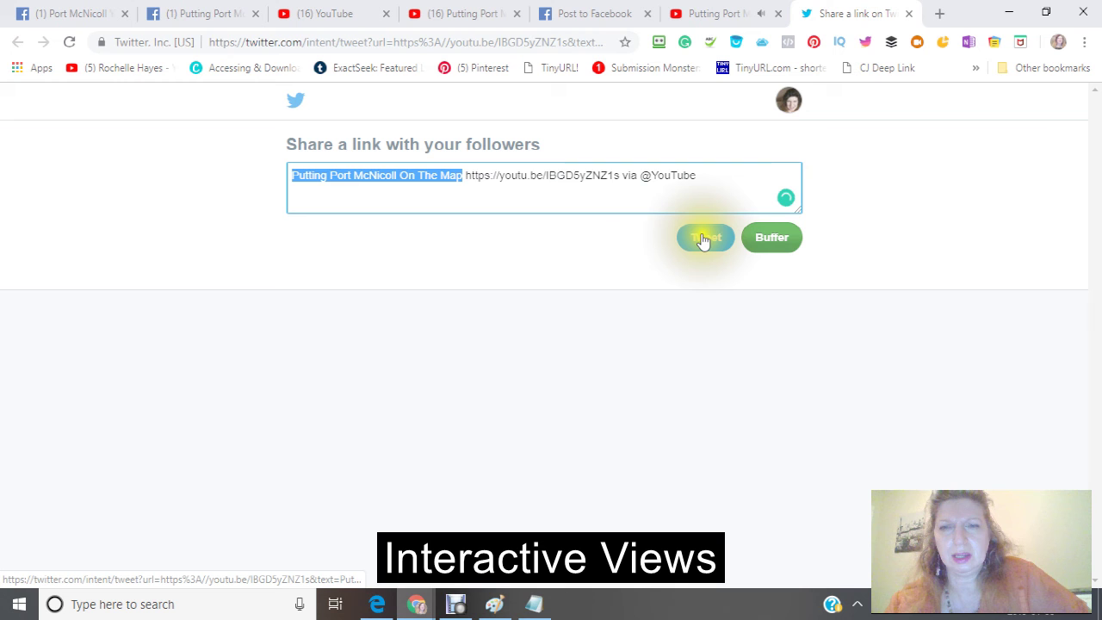
left_click(703, 241)
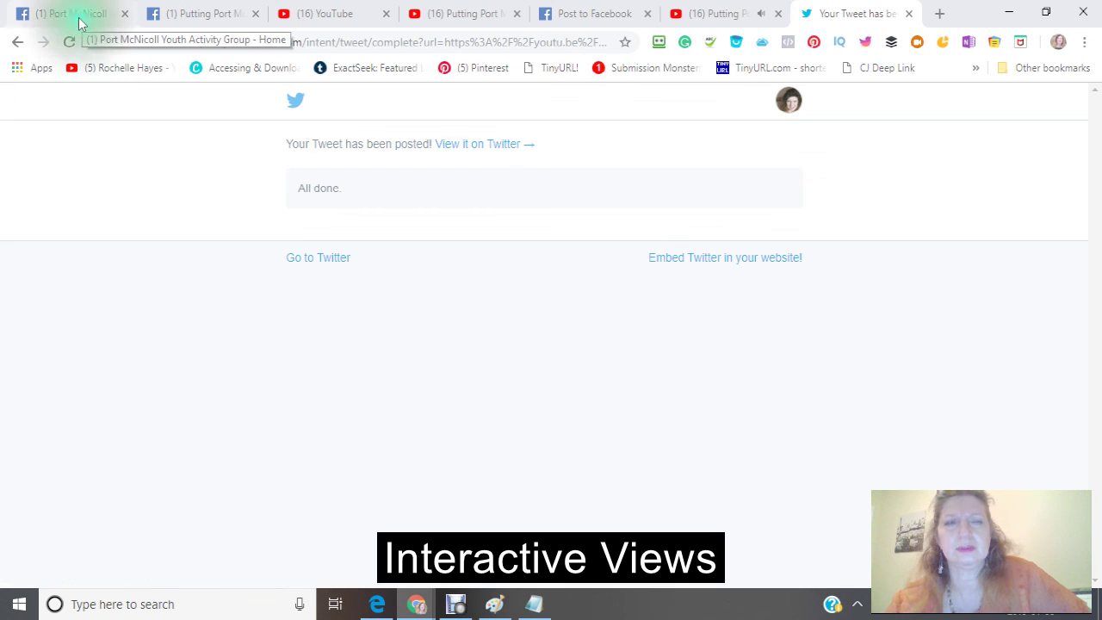
left_click(14, 46)
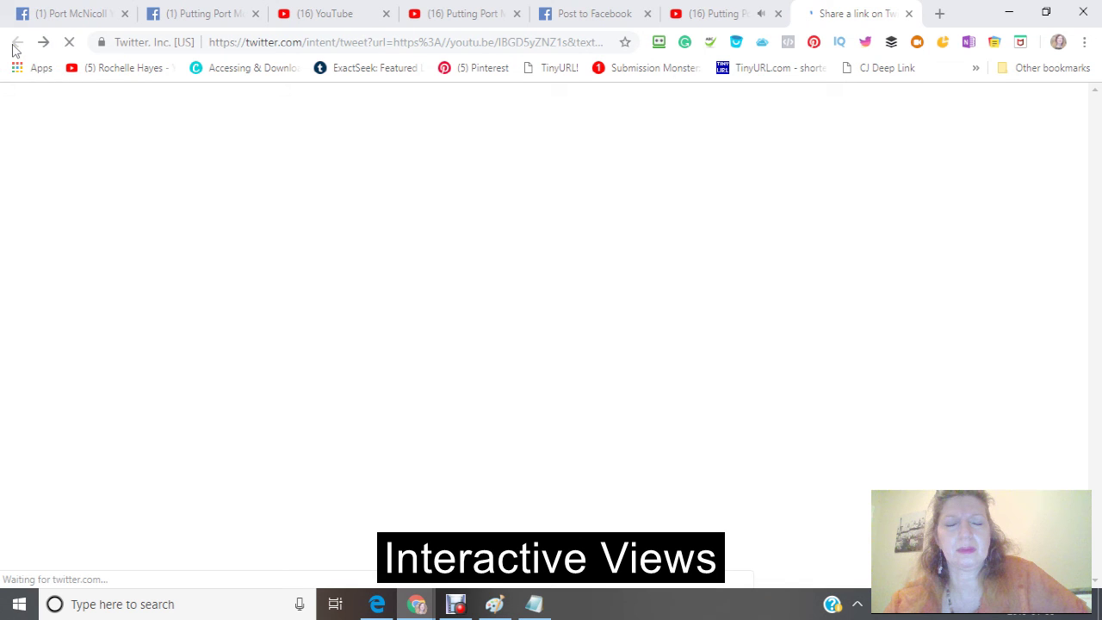
left_click(908, 14)
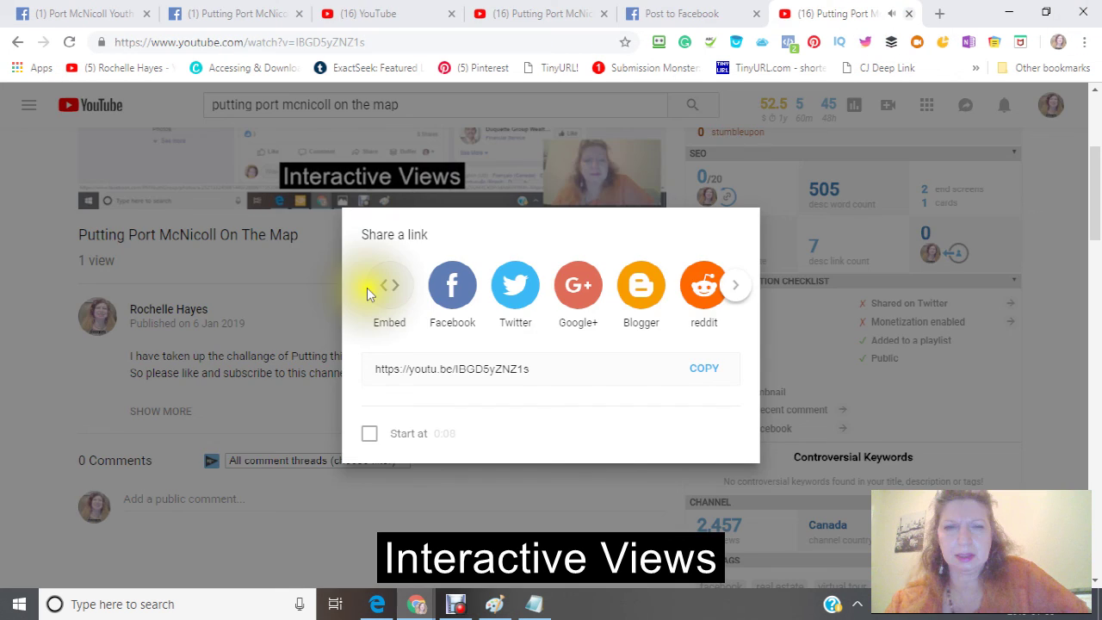
Share the video on Google+ and return to its sharing options on YouTube
left_click(582, 286)
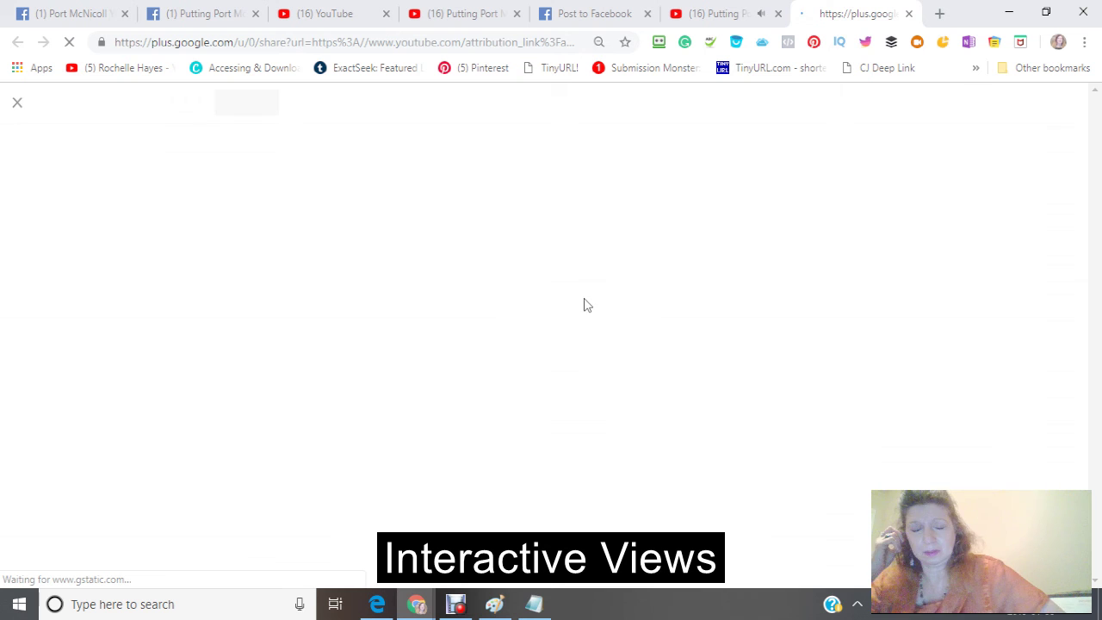
left_click(580, 302)
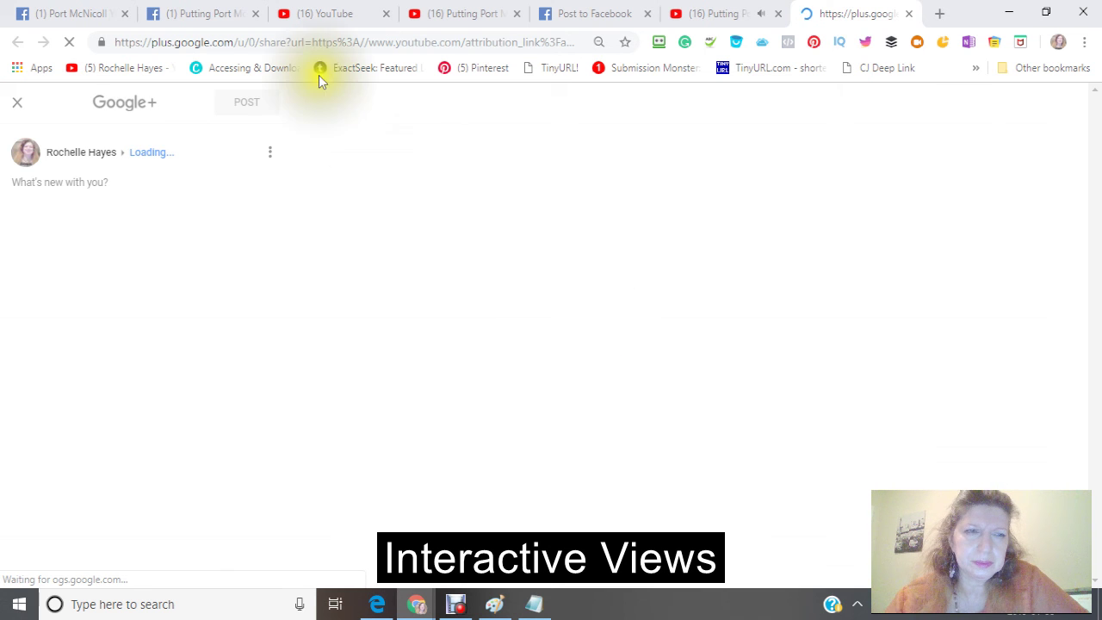
left_click(37, 213)
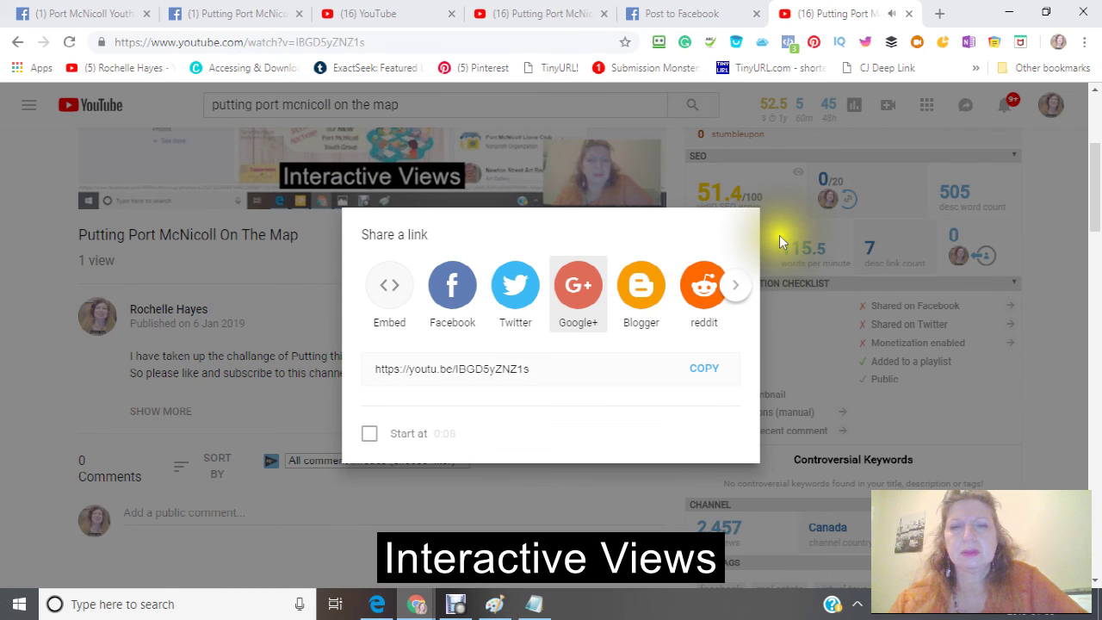
Publish the video through Blogger to the My Interactive Site blog, and open the Reddit form for sharing it
left_click(643, 293)
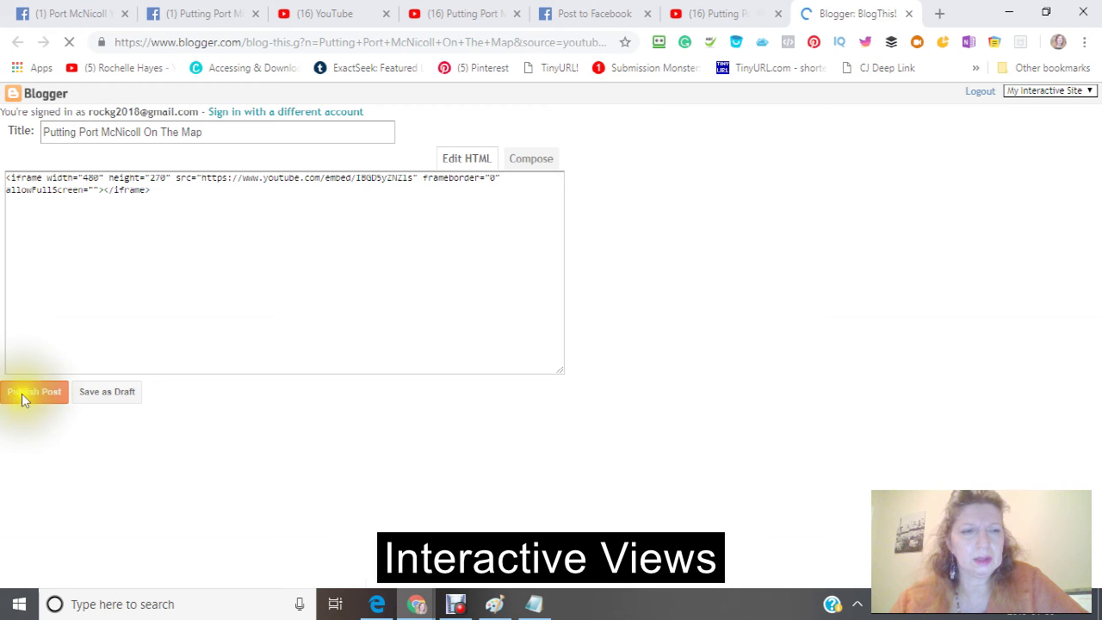
left_click(24, 393)
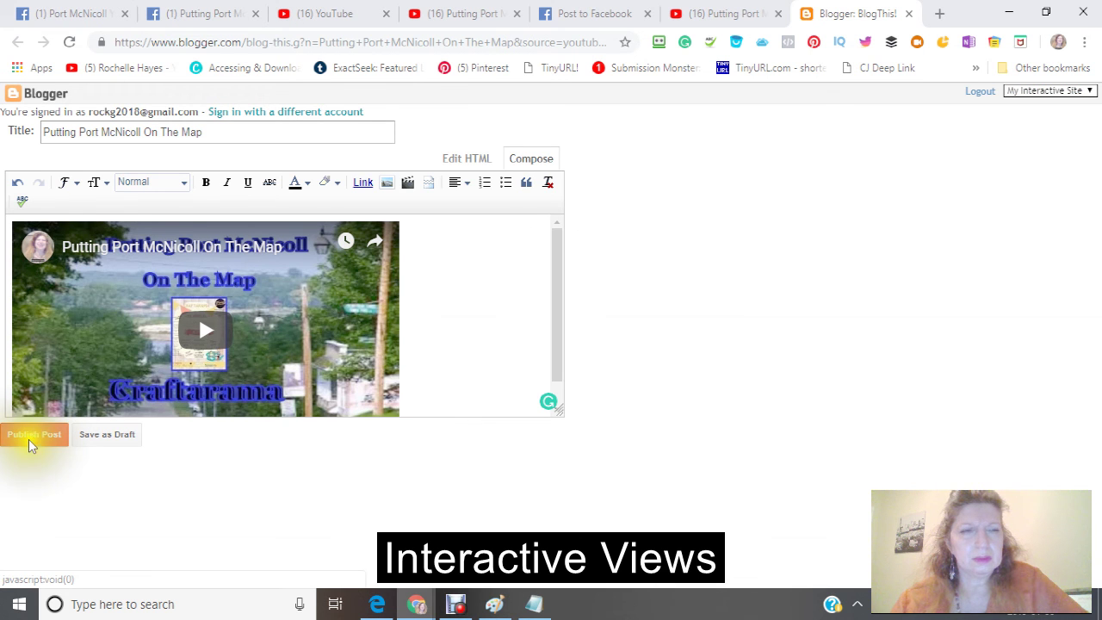
left_click(27, 436)
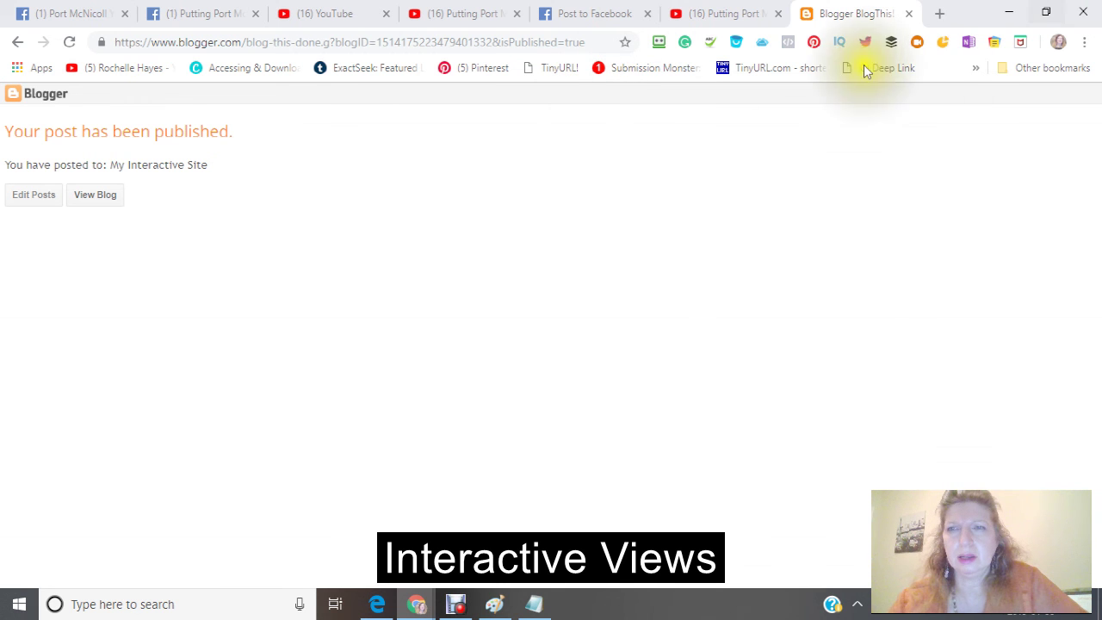
left_click(910, 15)
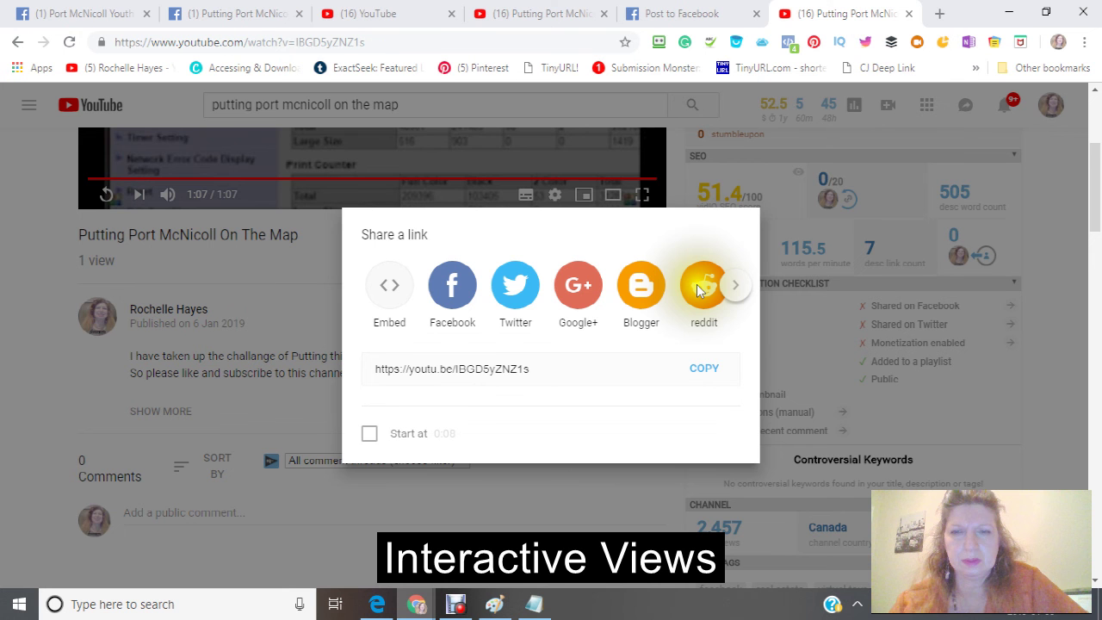
left_click(697, 288)
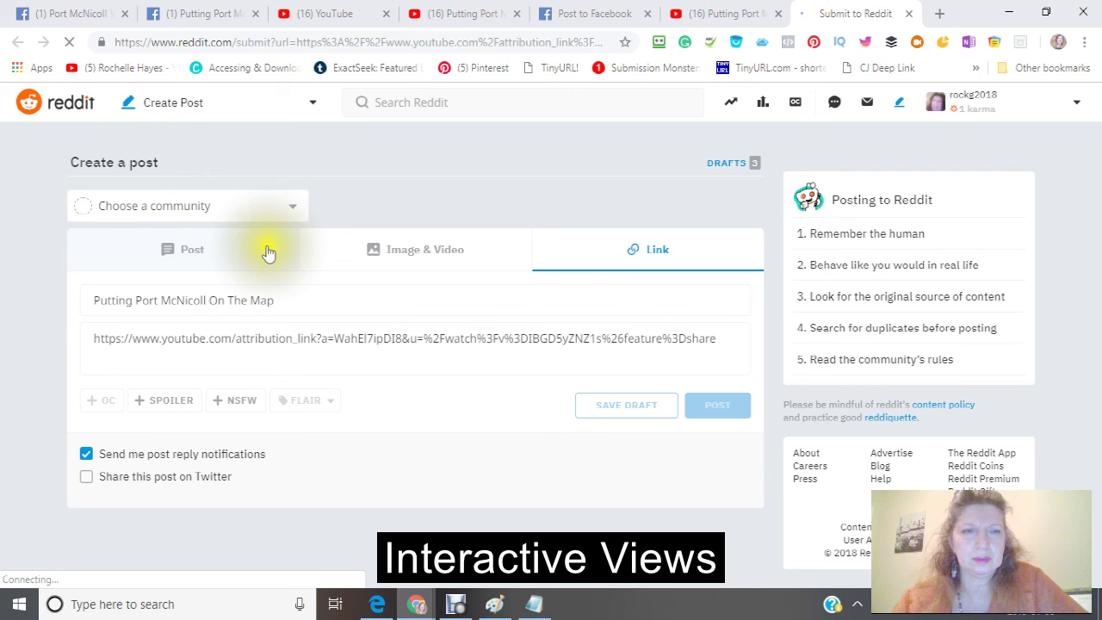
Switch the Reddit submission to a text post and enter "Craftarama" as its body
left_click(191, 259)
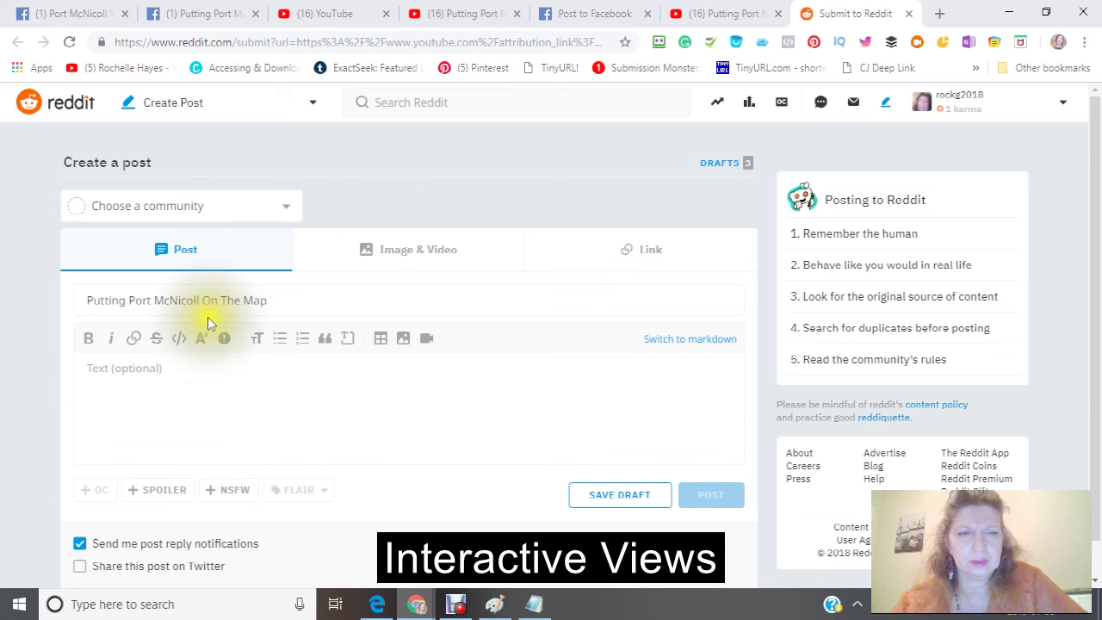
left_click(87, 369)
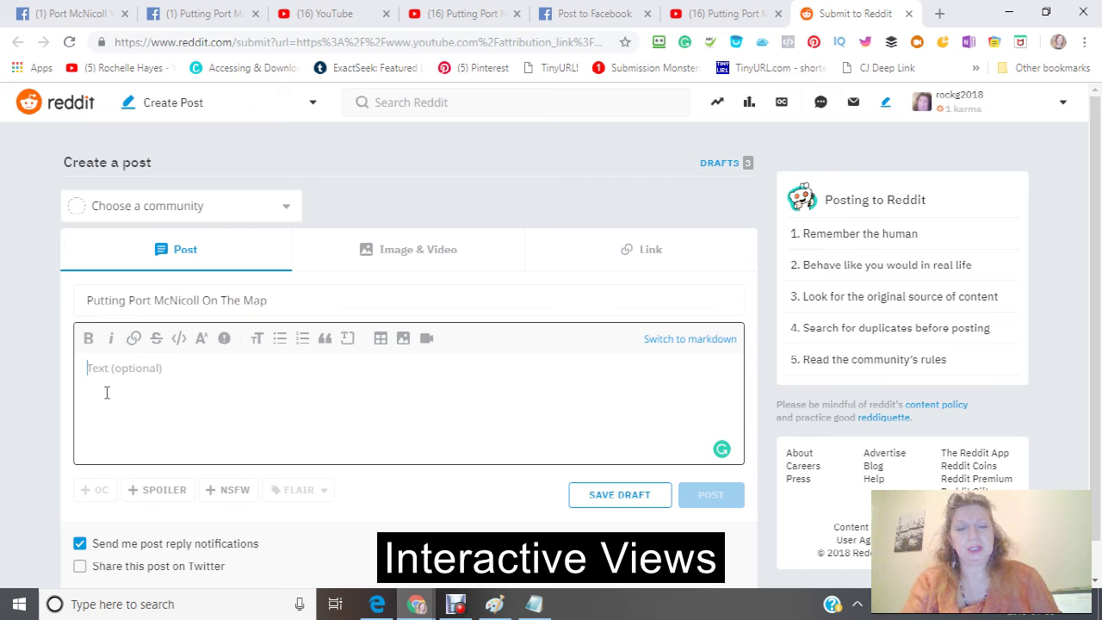
type("Cra")
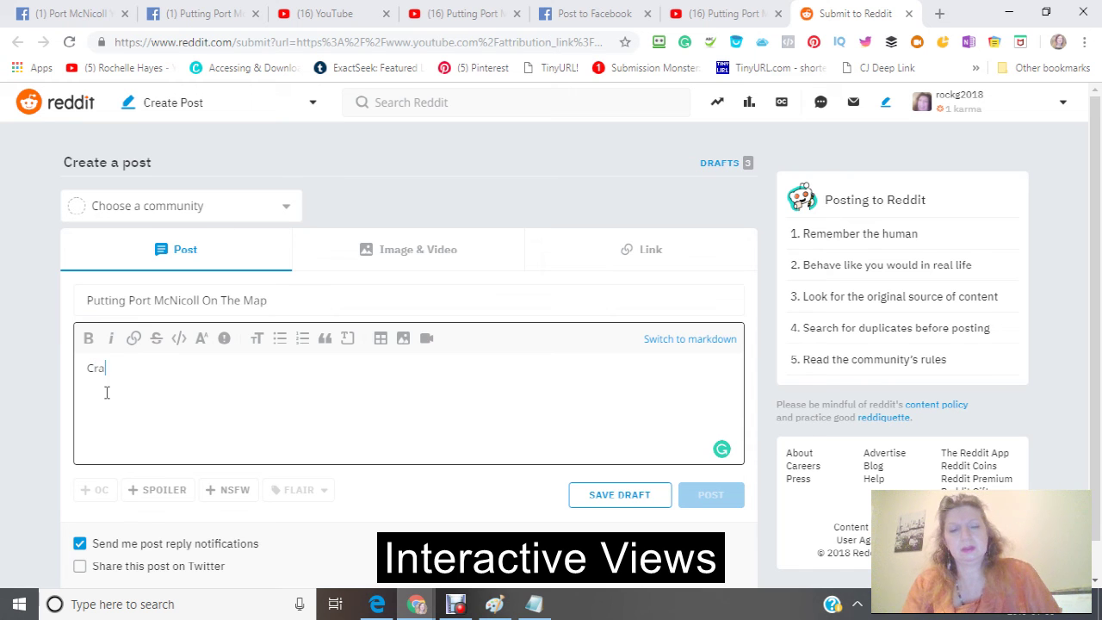
type("fta")
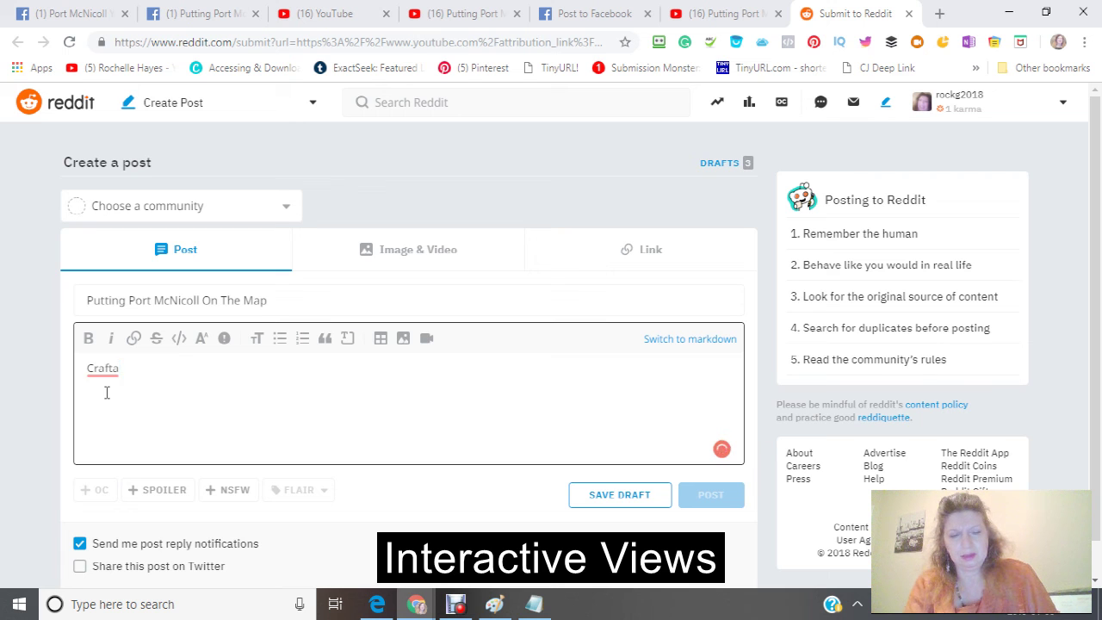
type("r")
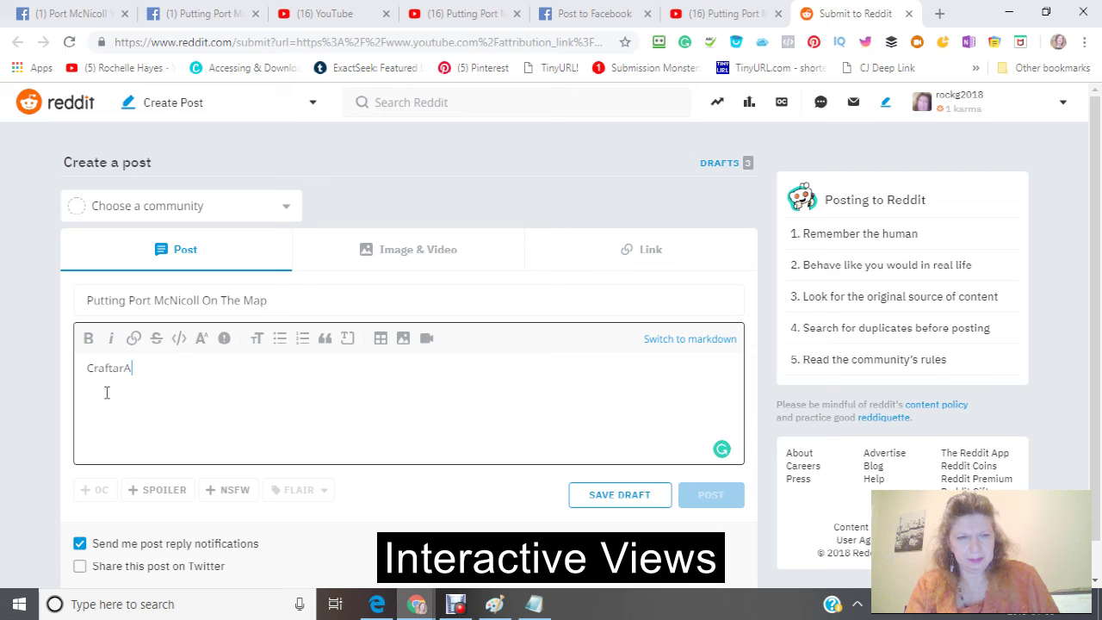
type("A")
key("BackSpace")
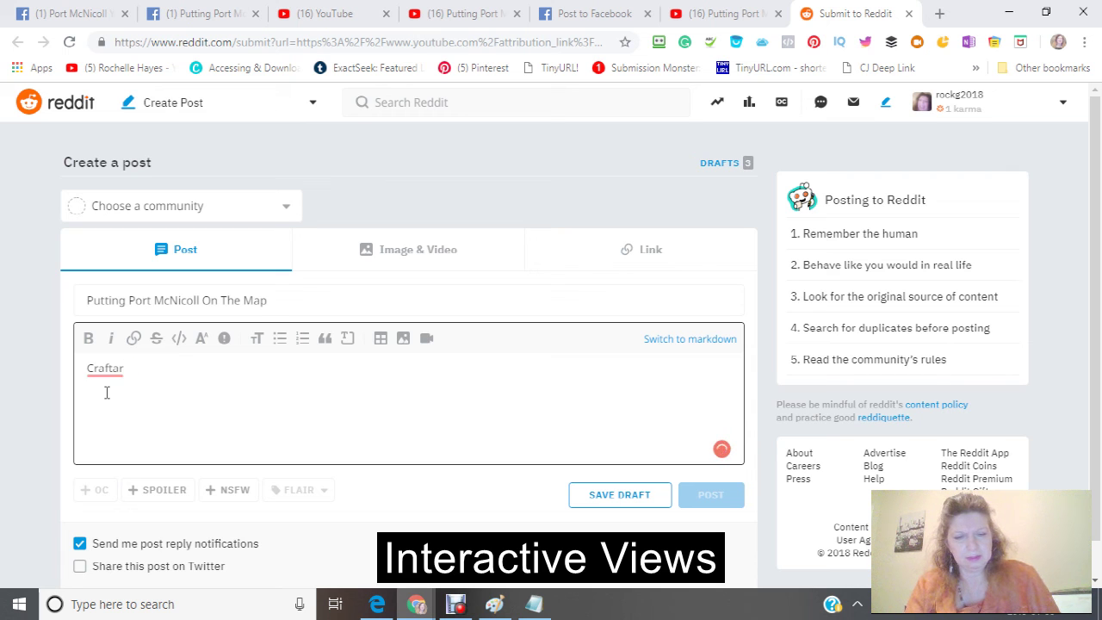
type("a")
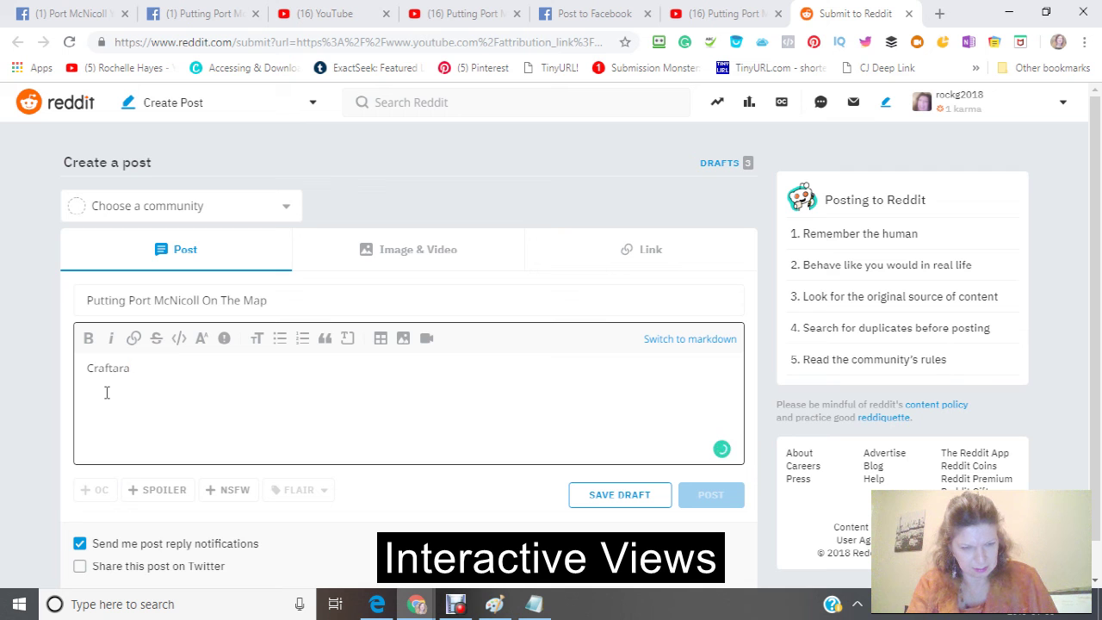
type("ma")
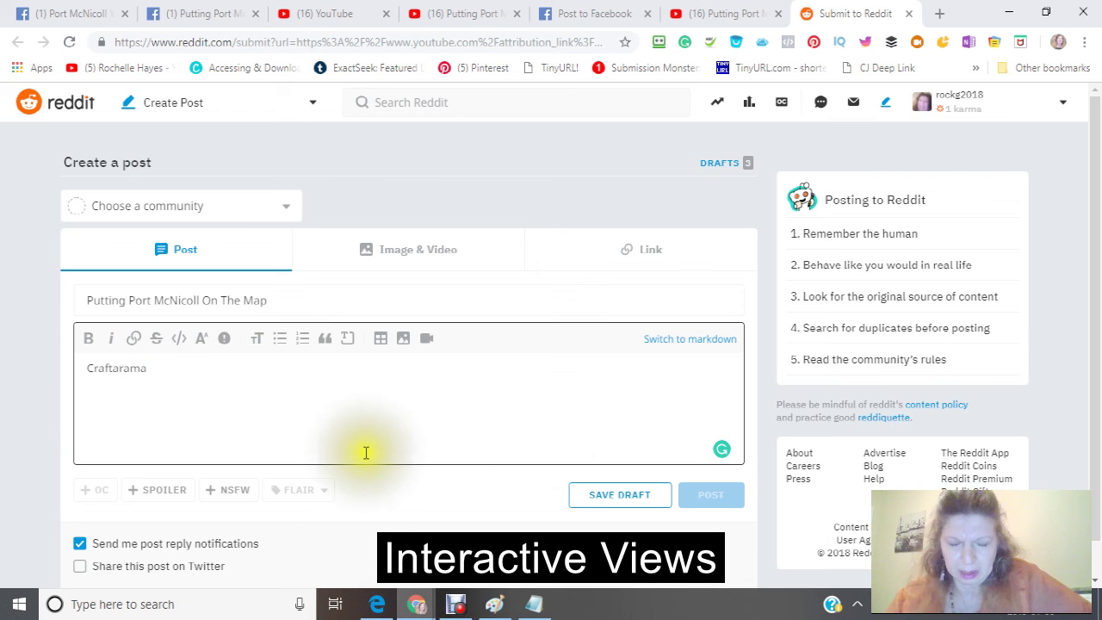
scroll(432, 377, "down", 1)
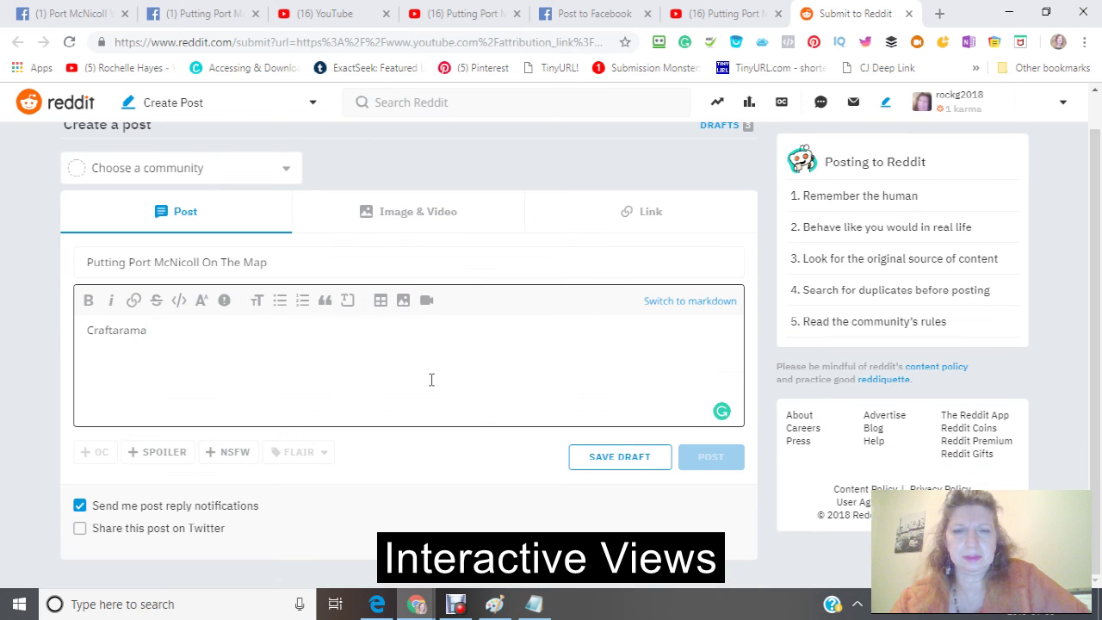
scroll(432, 379, "up", 1)
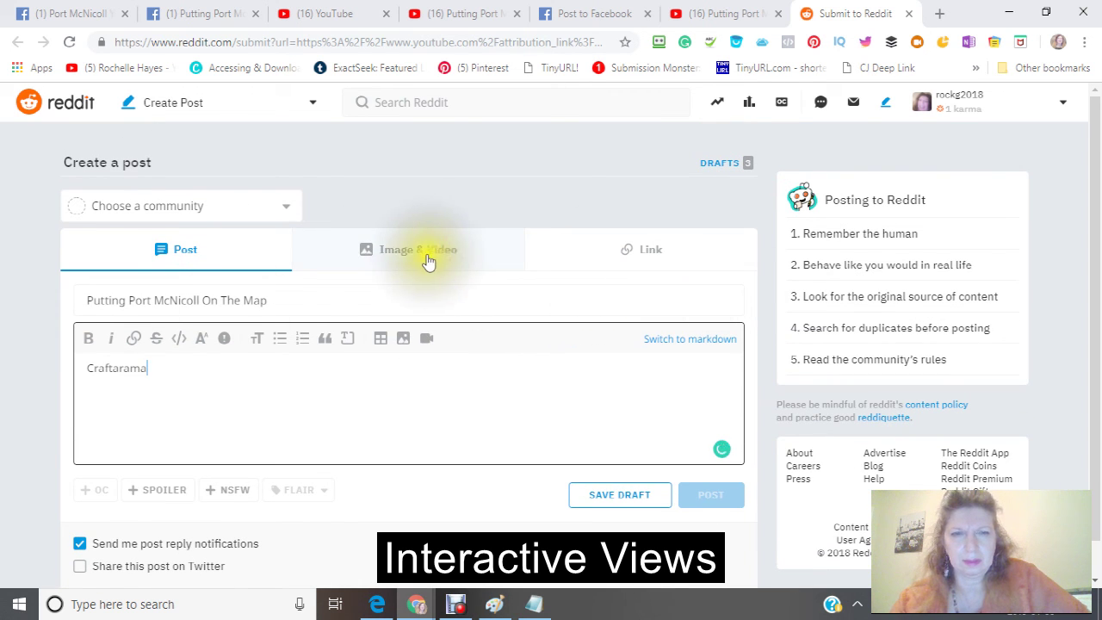
Choose the account's own profile as the Reddit destination, publish the video link there, and close the Reddit page
left_click(286, 214)
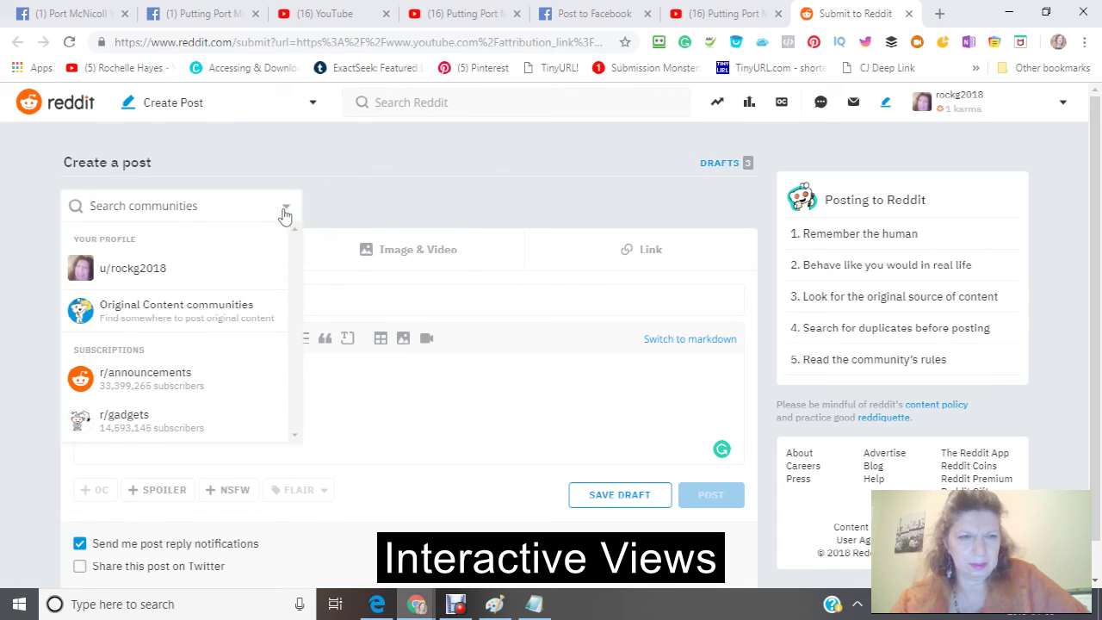
left_click(148, 267)
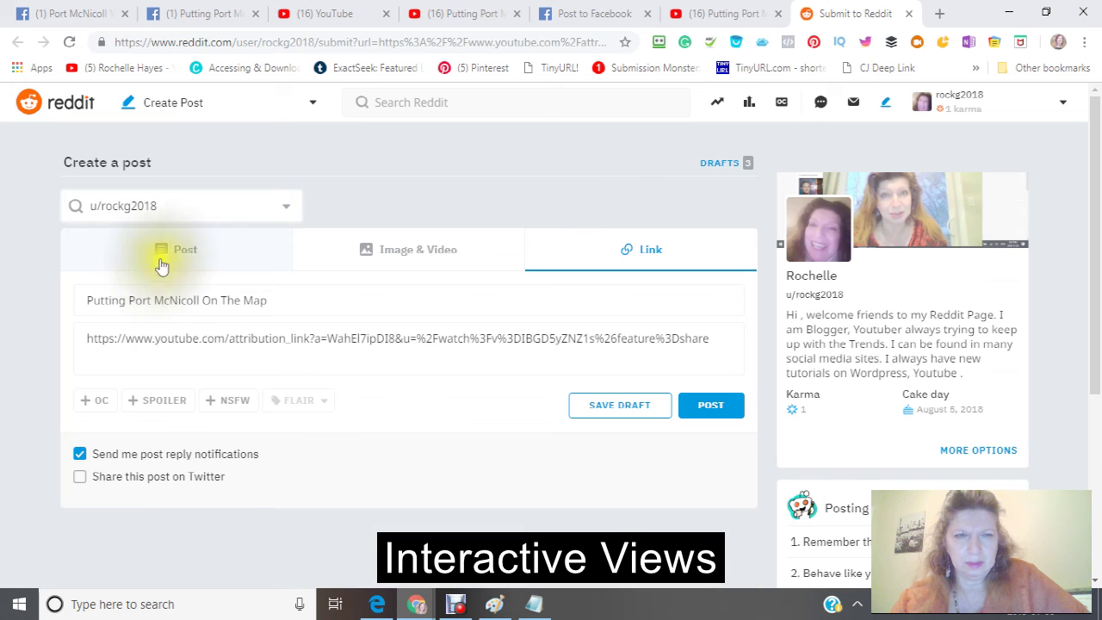
left_click(710, 408)
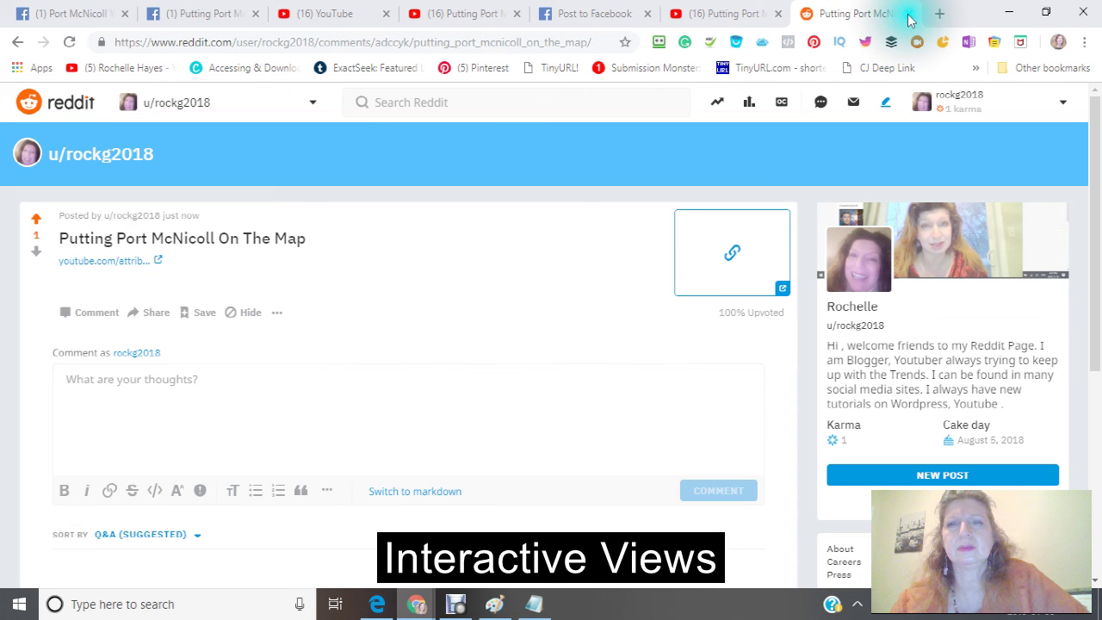
left_click(910, 15)
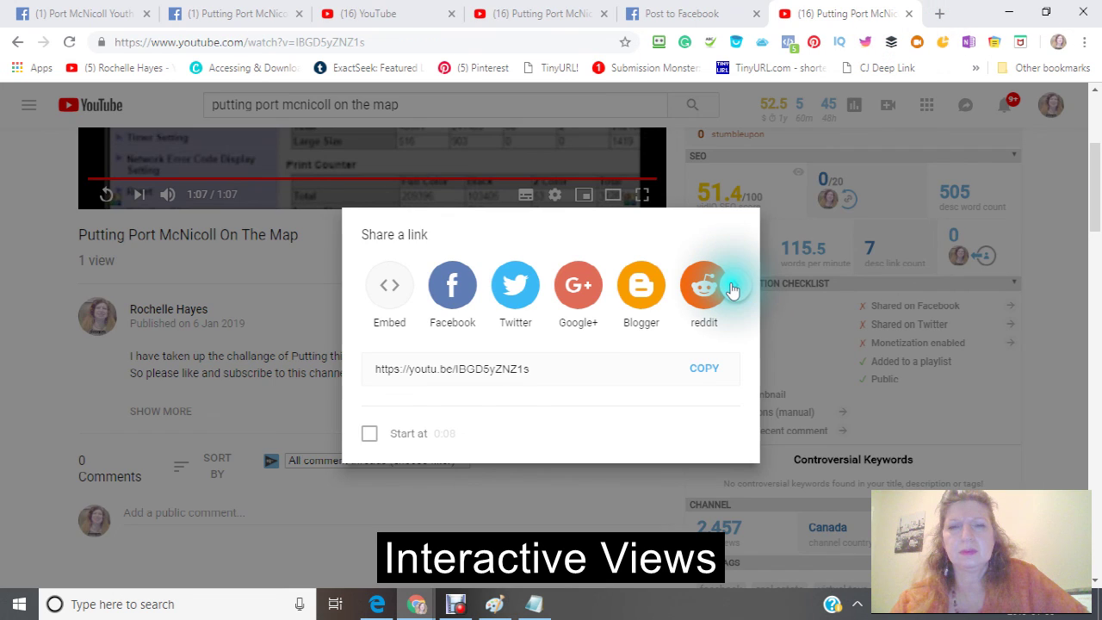
Share the video on Tumblr from YouTube's further sharing options, keeping the prefilled title as its caption
left_click(732, 288)
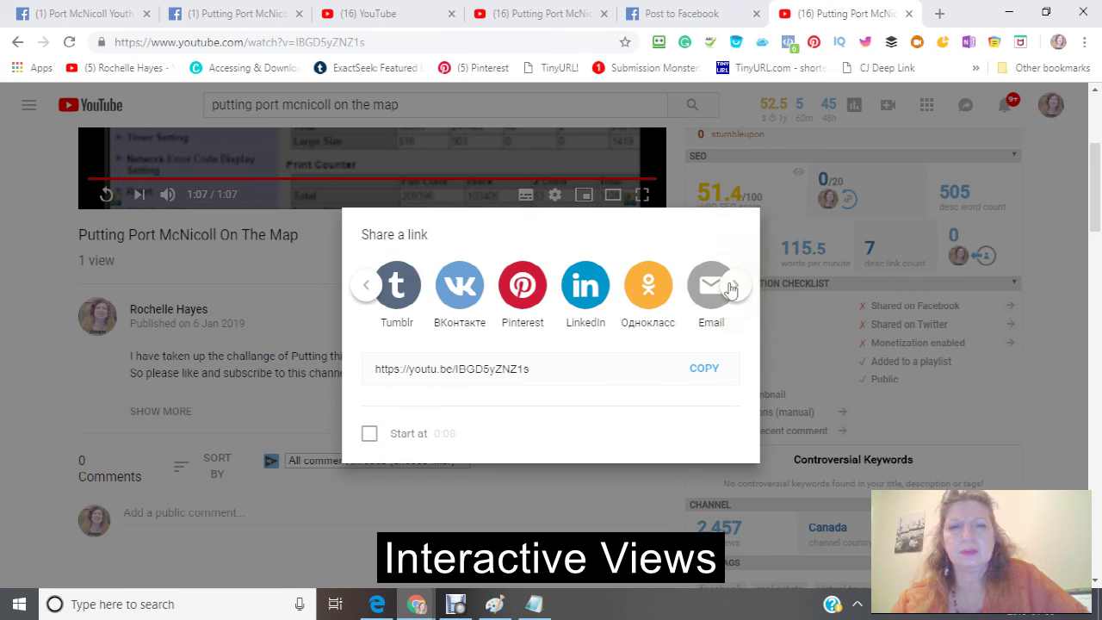
left_click(399, 292)
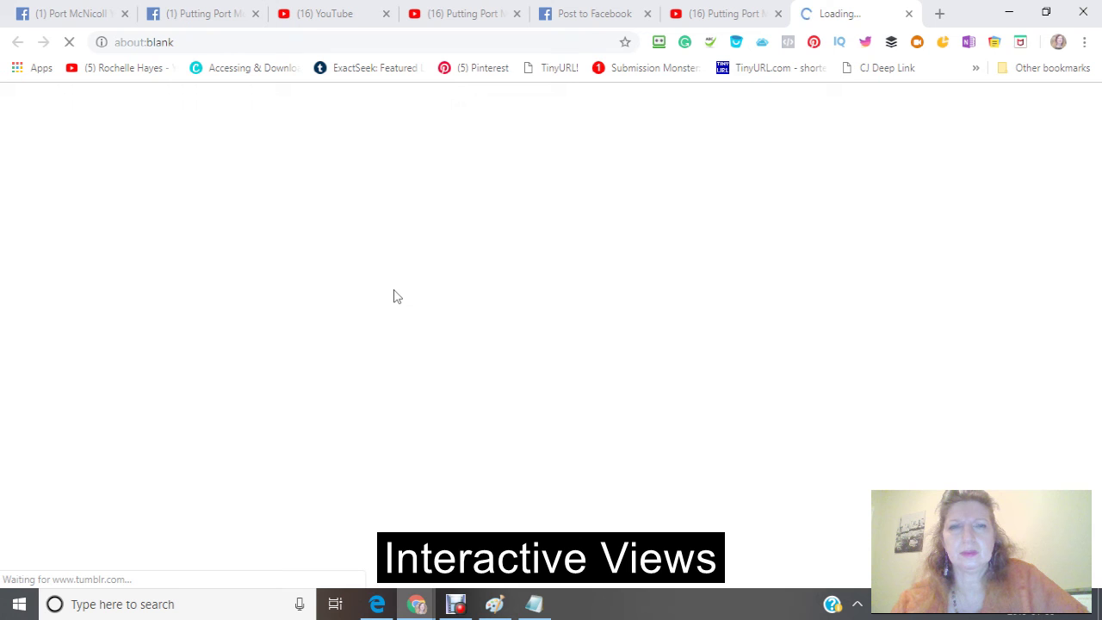
left_click(394, 295)
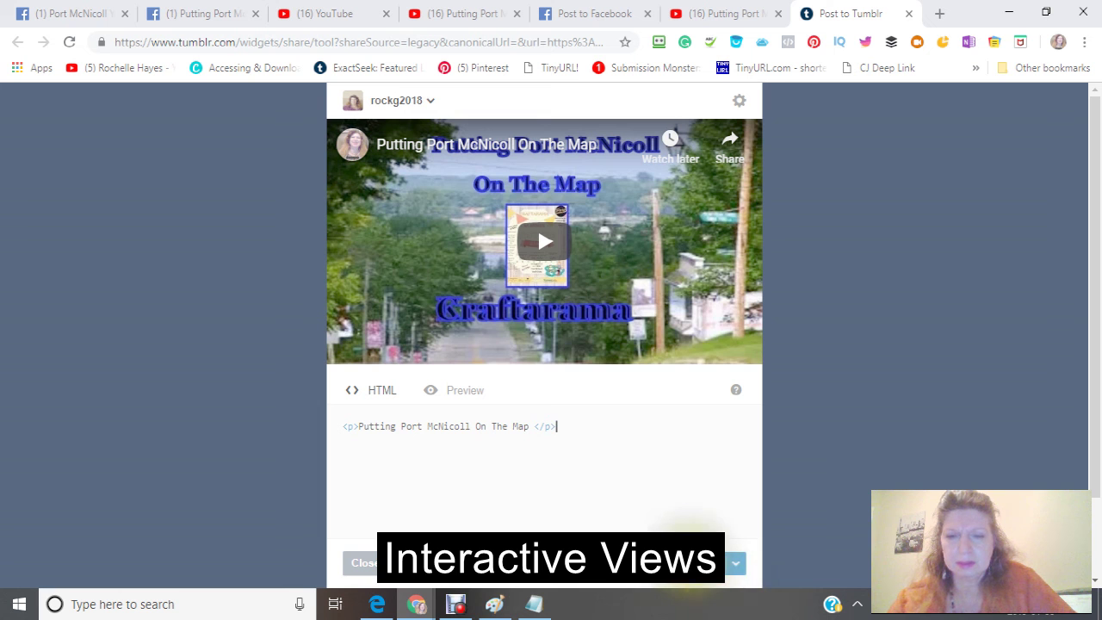
left_click(708, 563)
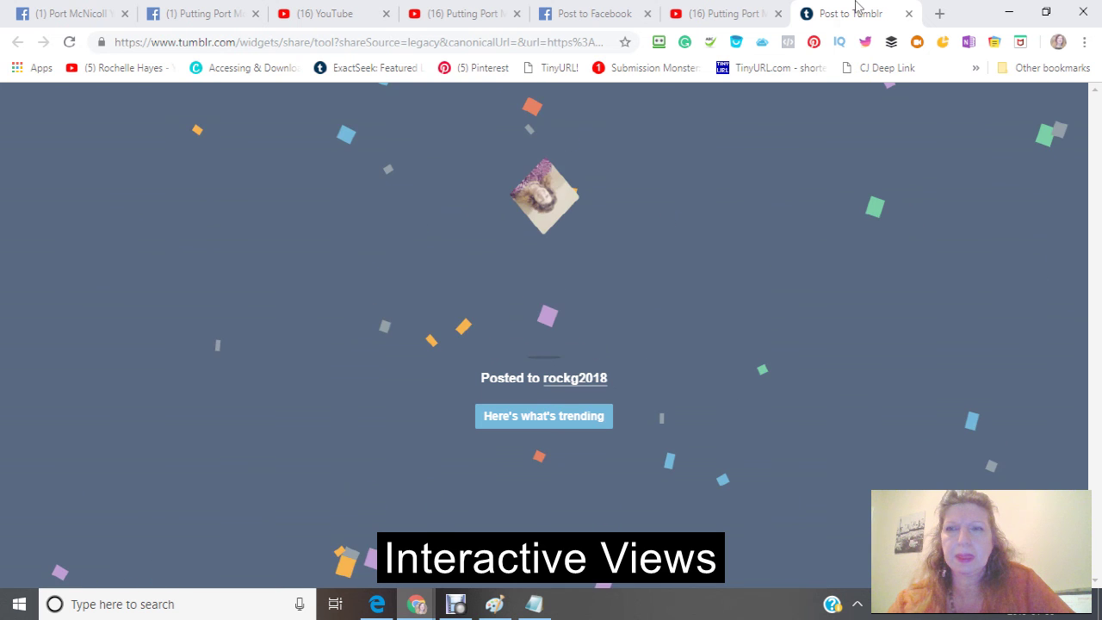
Close the Tumblr page, share the video on Pinterest by saving it to the Port McNicoll board, and close the Pinterest confirmation
left_click(909, 14)
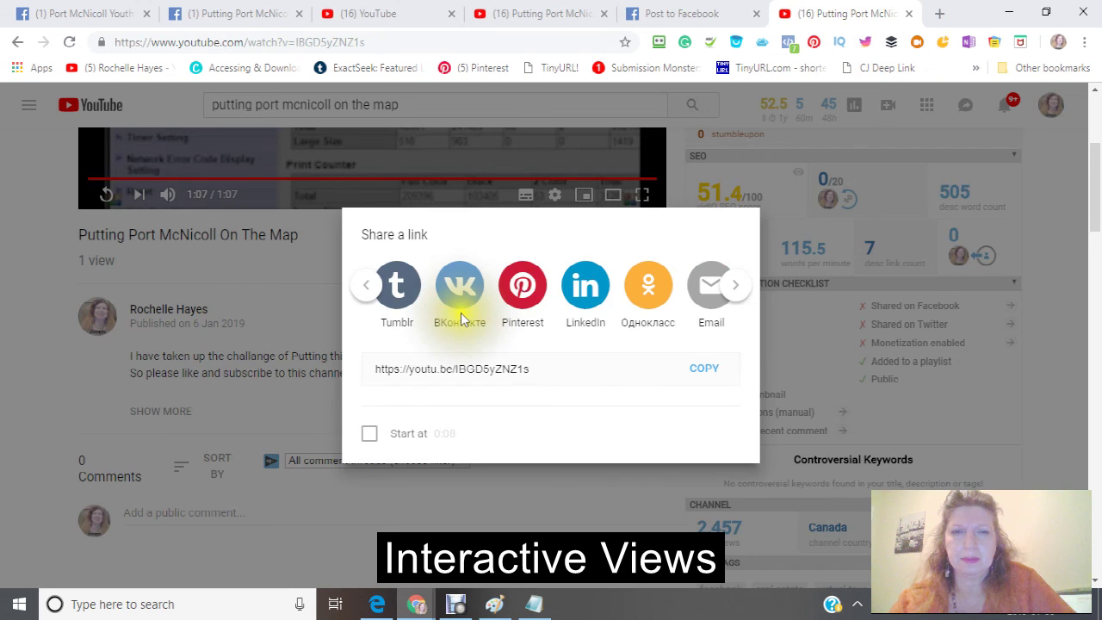
left_click(524, 292)
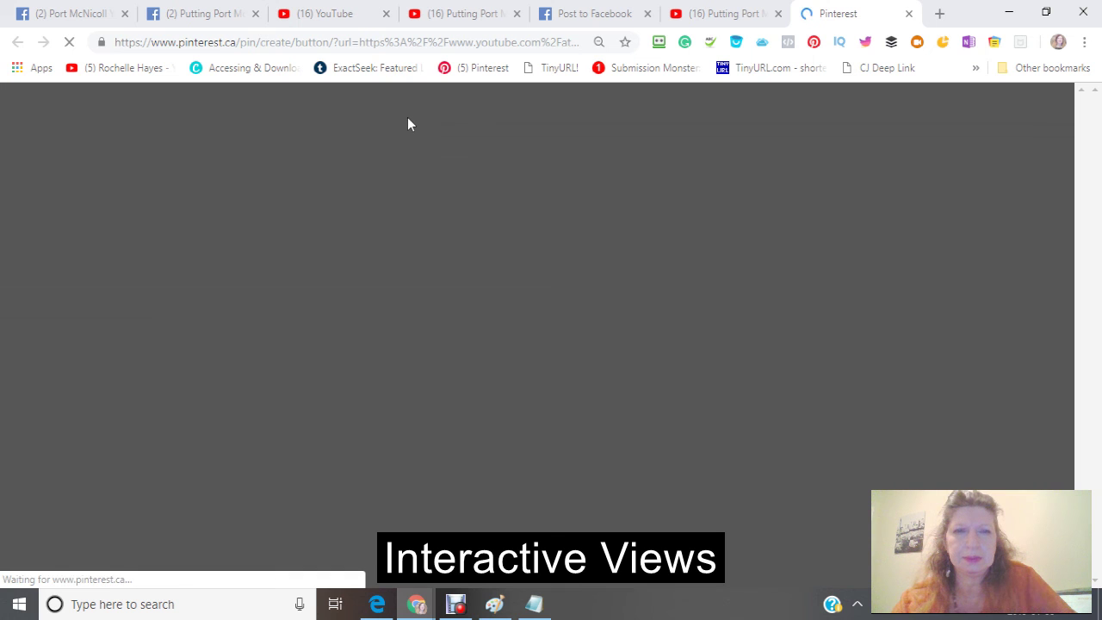
left_click(408, 123)
left_click(407, 127)
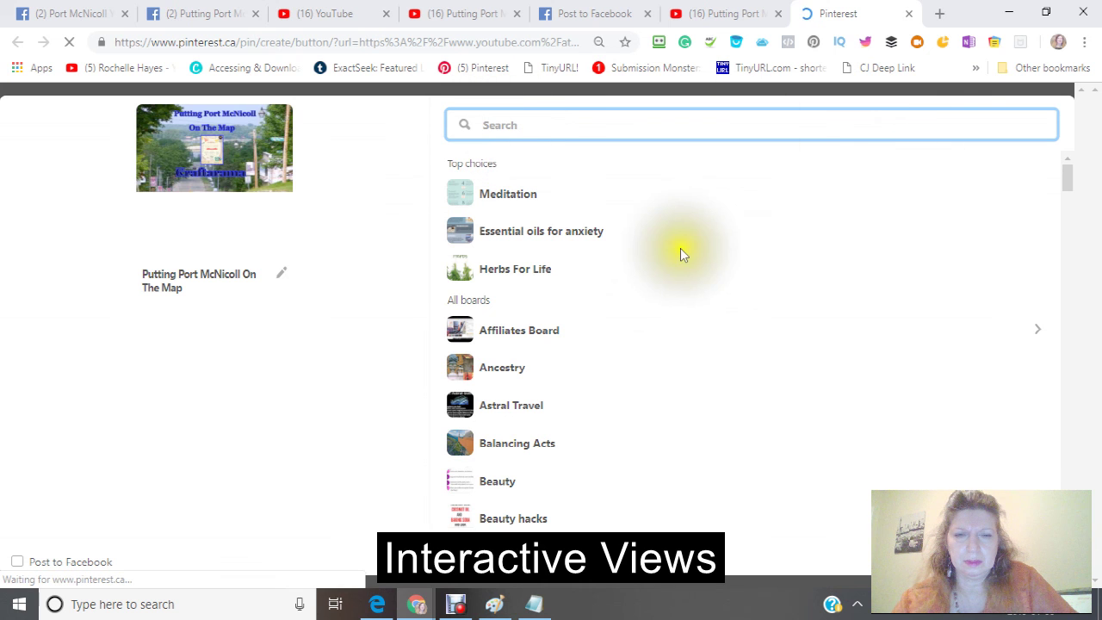
scroll(569, 219, "down", 3)
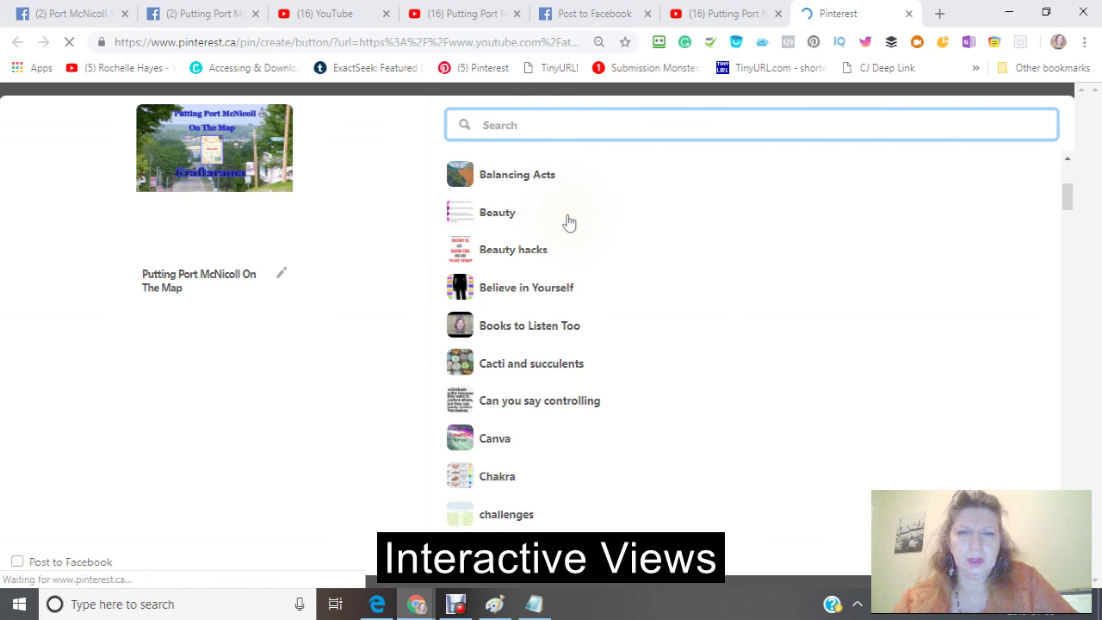
scroll(565, 221, "down", 3)
left_click(483, 131)
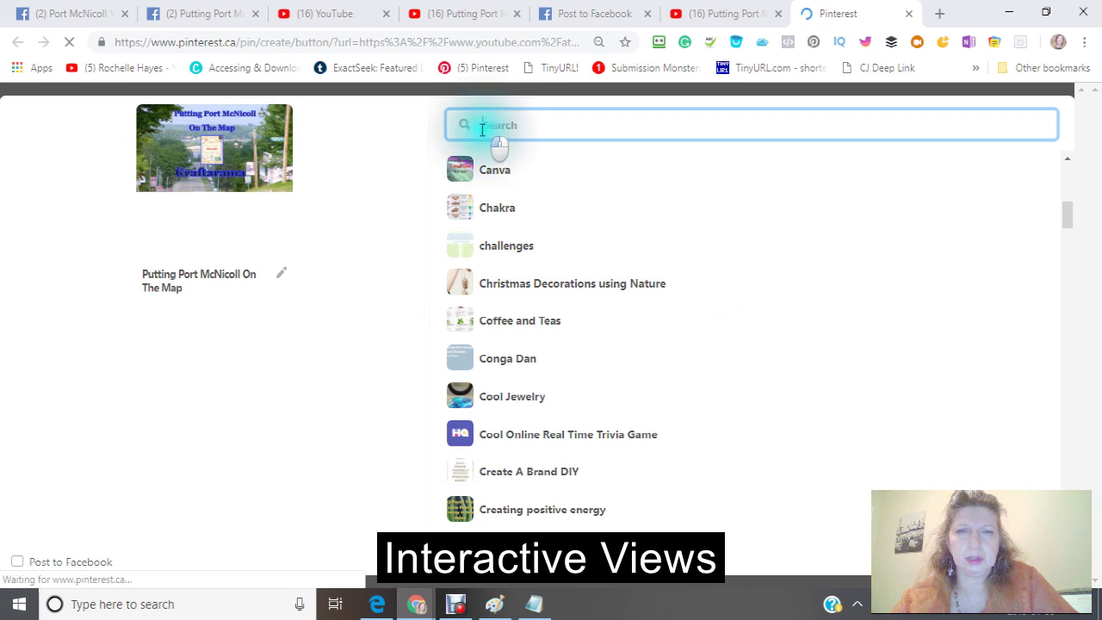
type("po")
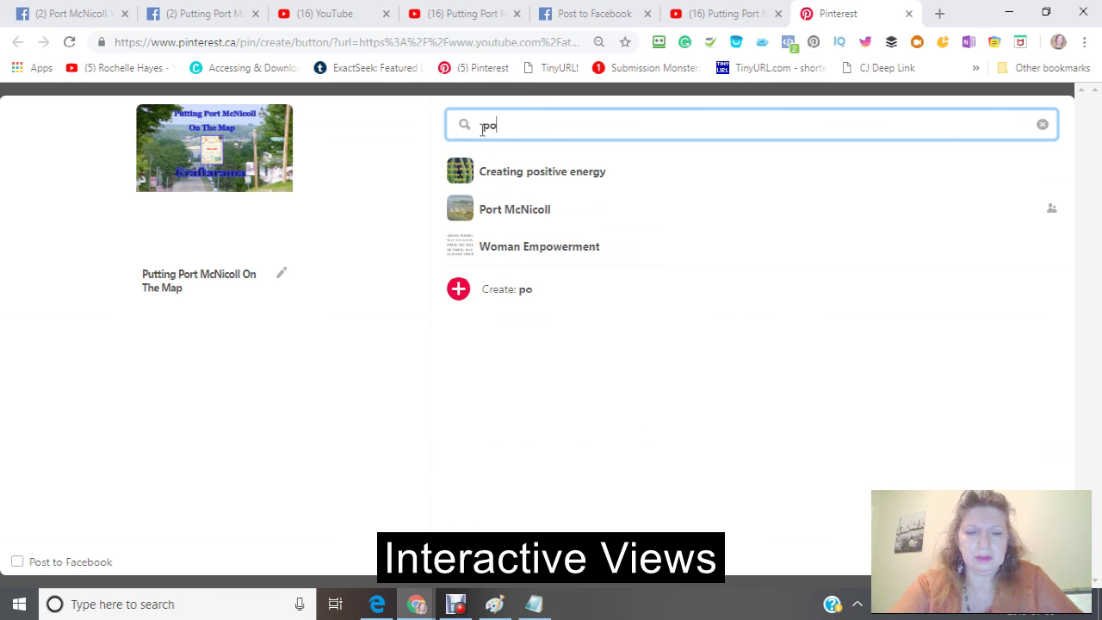
type("rt")
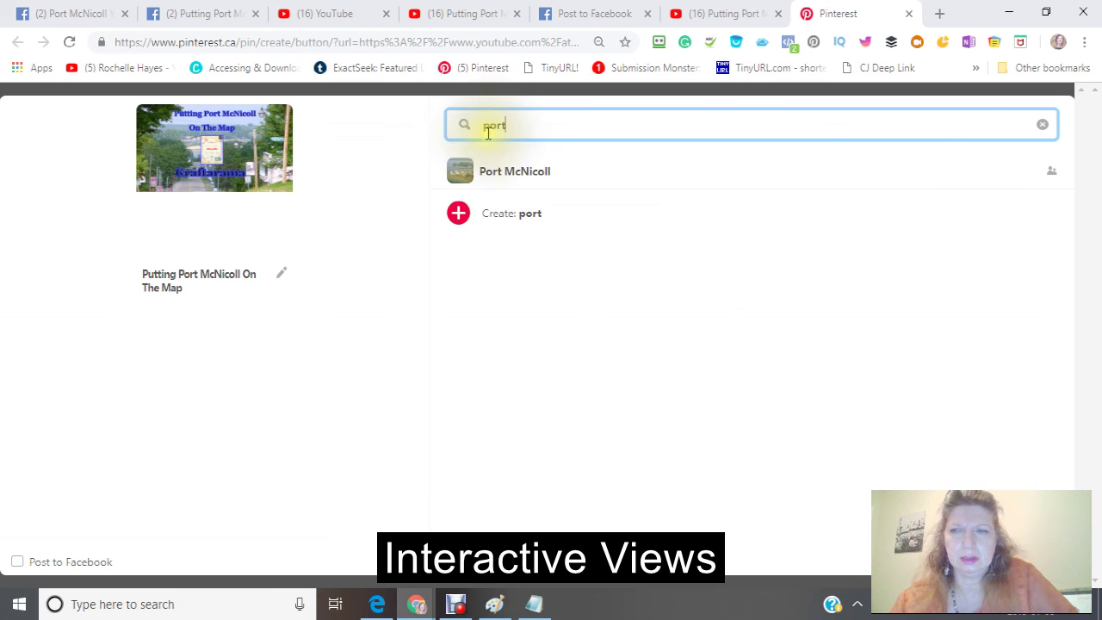
left_click(462, 176)
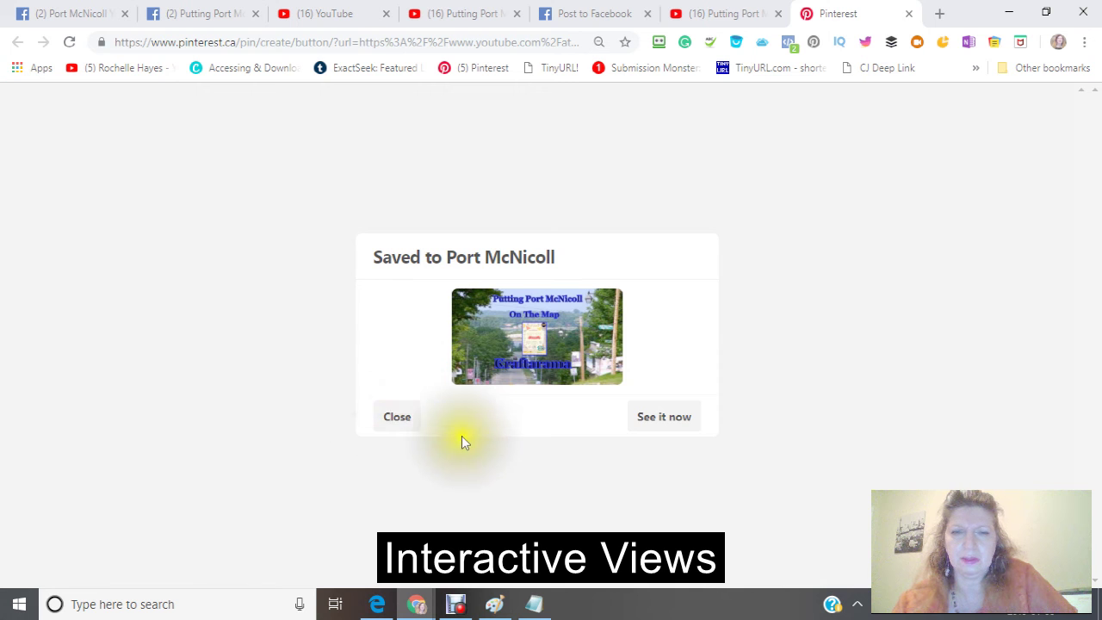
left_click(397, 418)
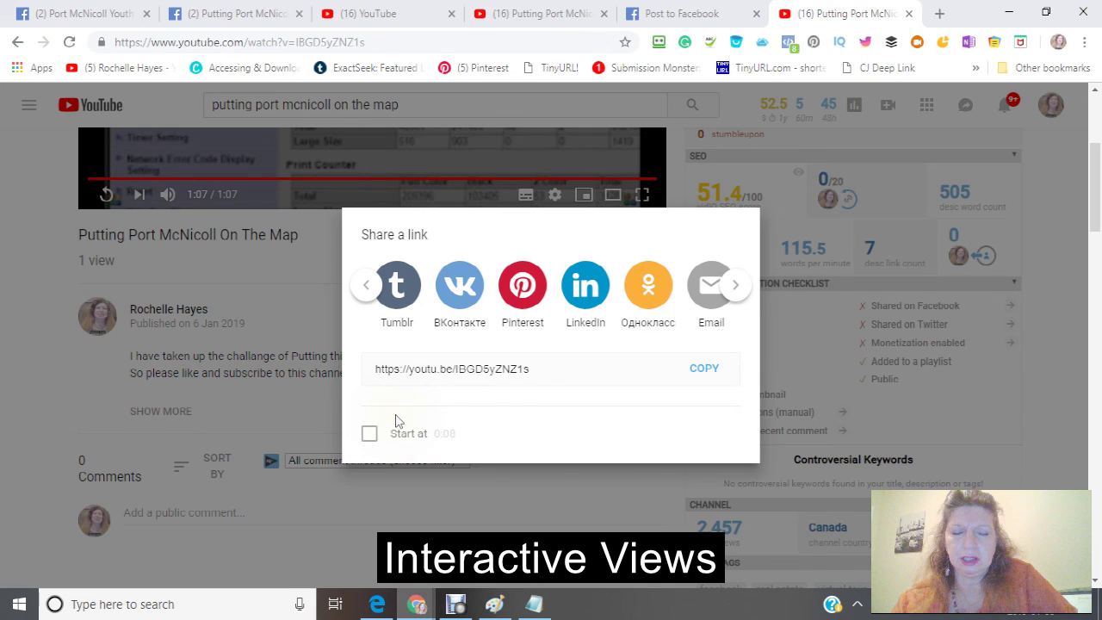
Share the video in a public LinkedIn post with the text "Craftarama", and close the LinkedIn page
left_click(590, 293)
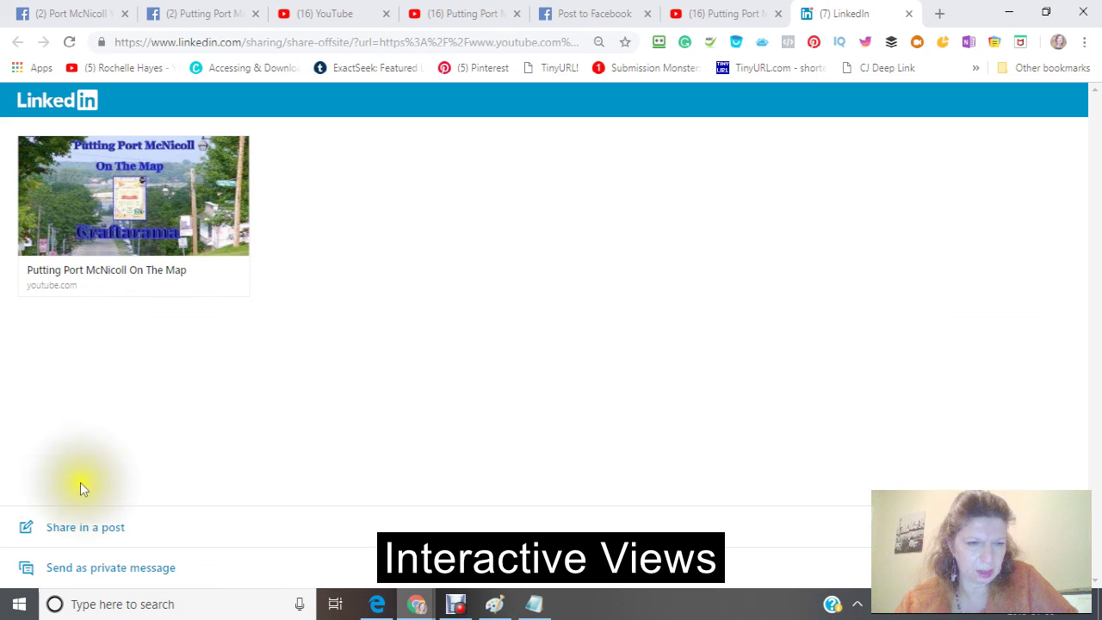
left_click(70, 529)
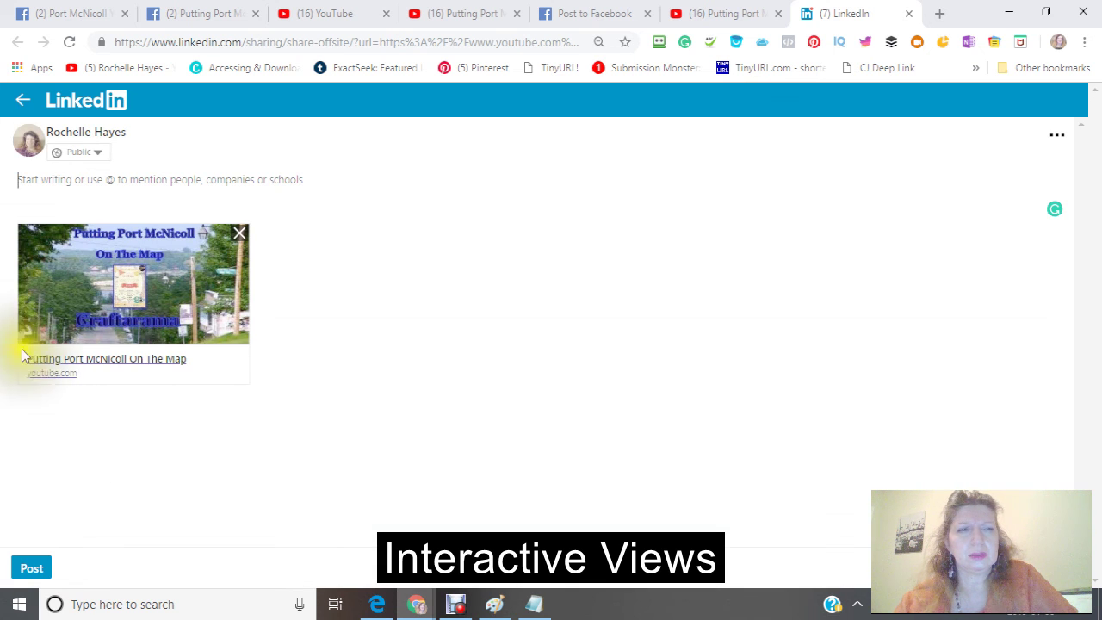
left_click(19, 179)
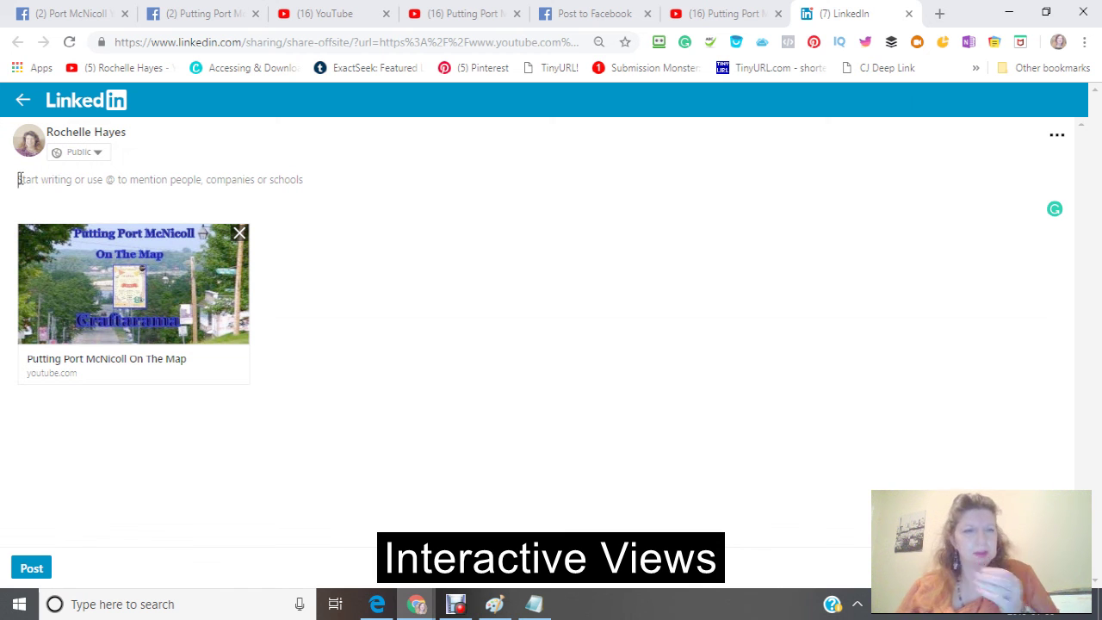
type("Craftarama")
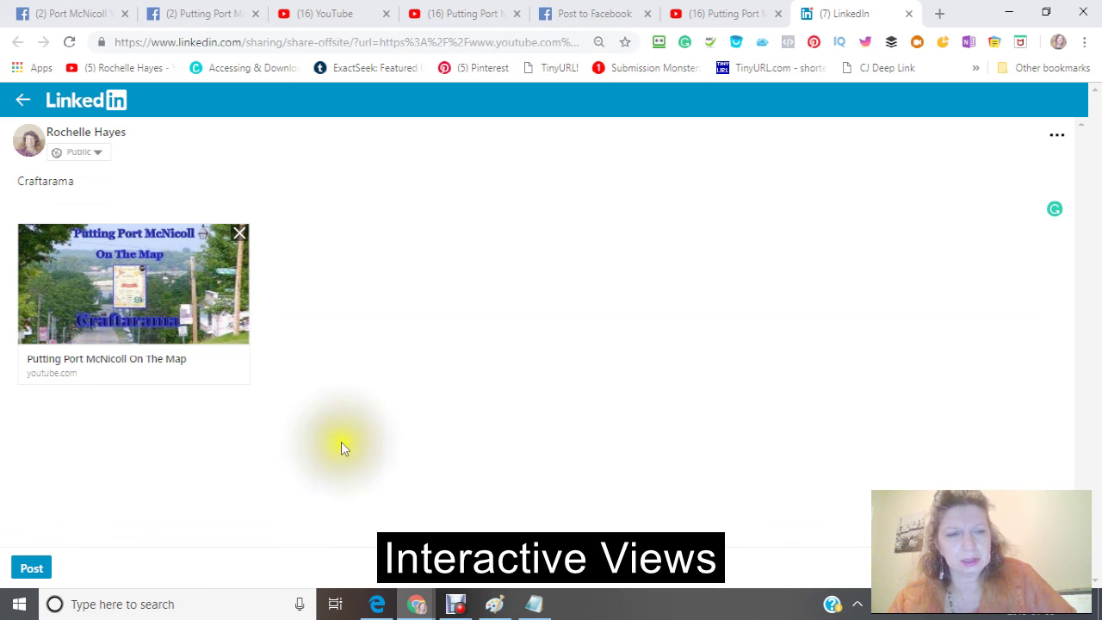
left_click(28, 569)
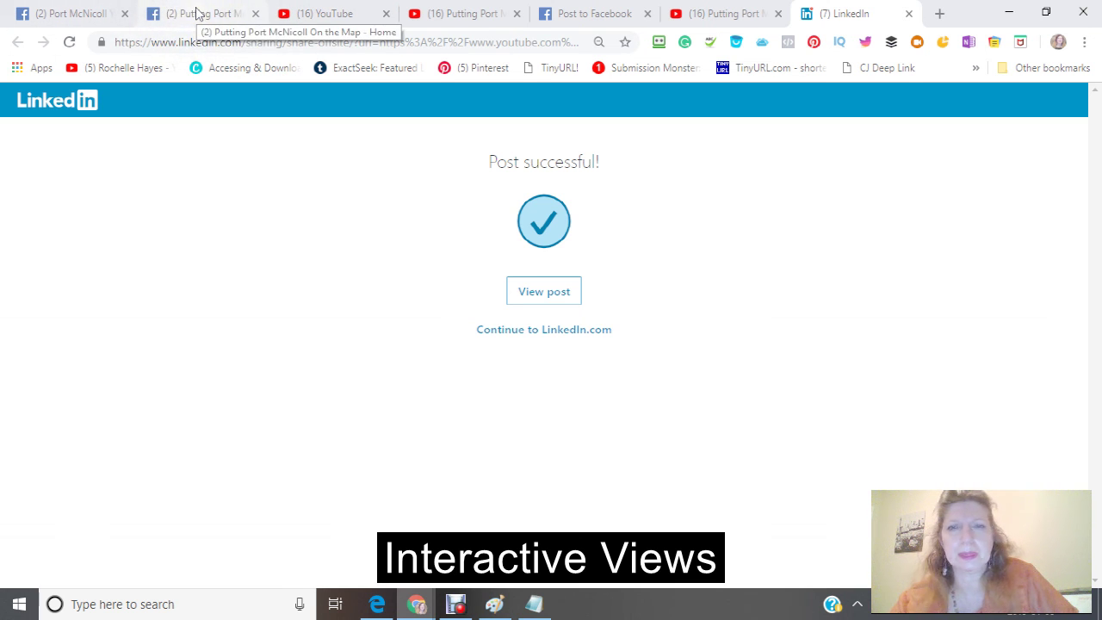
left_click(912, 16)
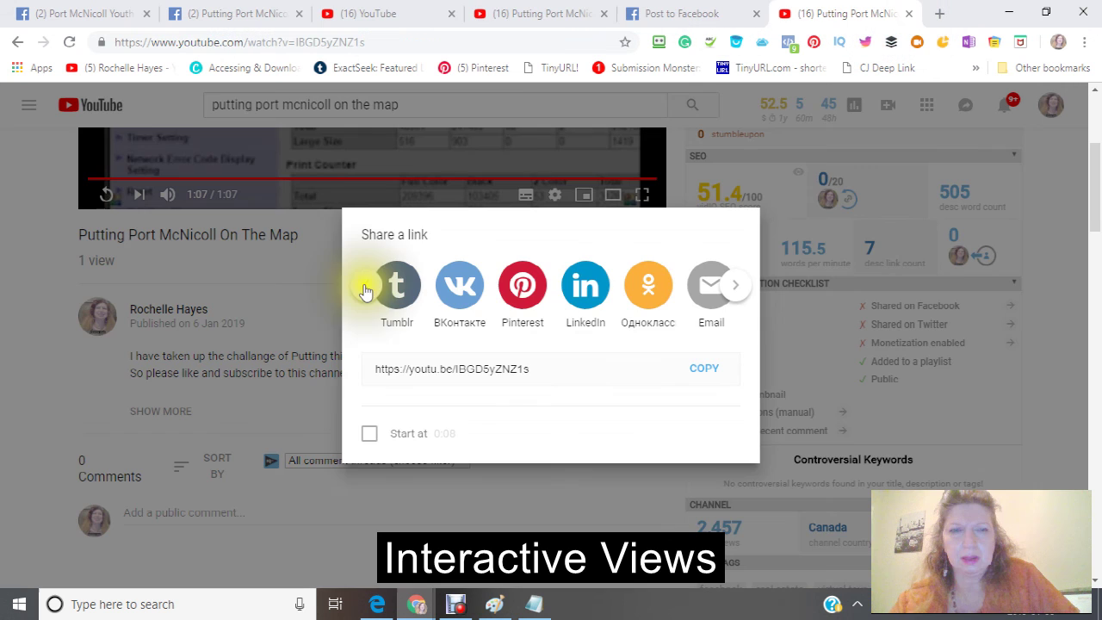
Share the video on Facebook in the group "Port McNicoll - Gateway to the North"
left_click(364, 287)
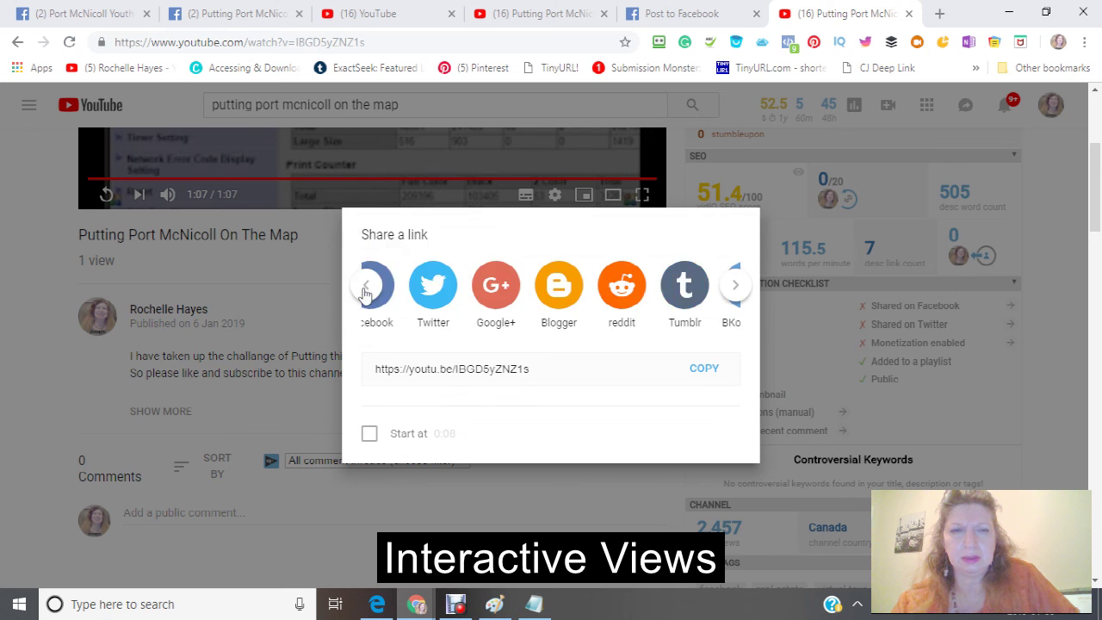
left_click(452, 286)
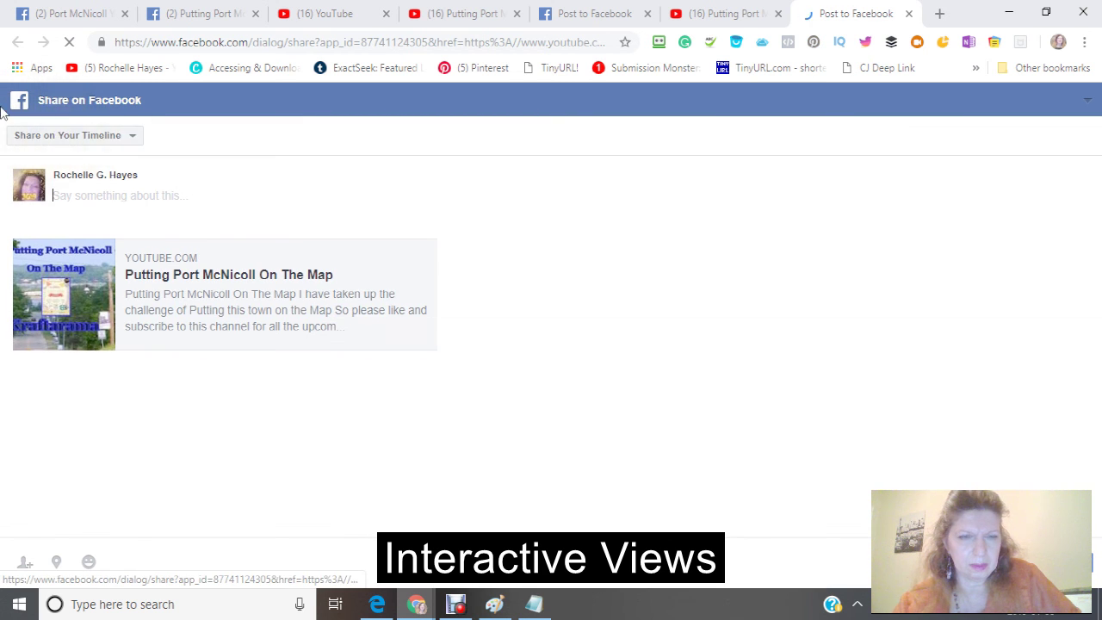
left_click(134, 139)
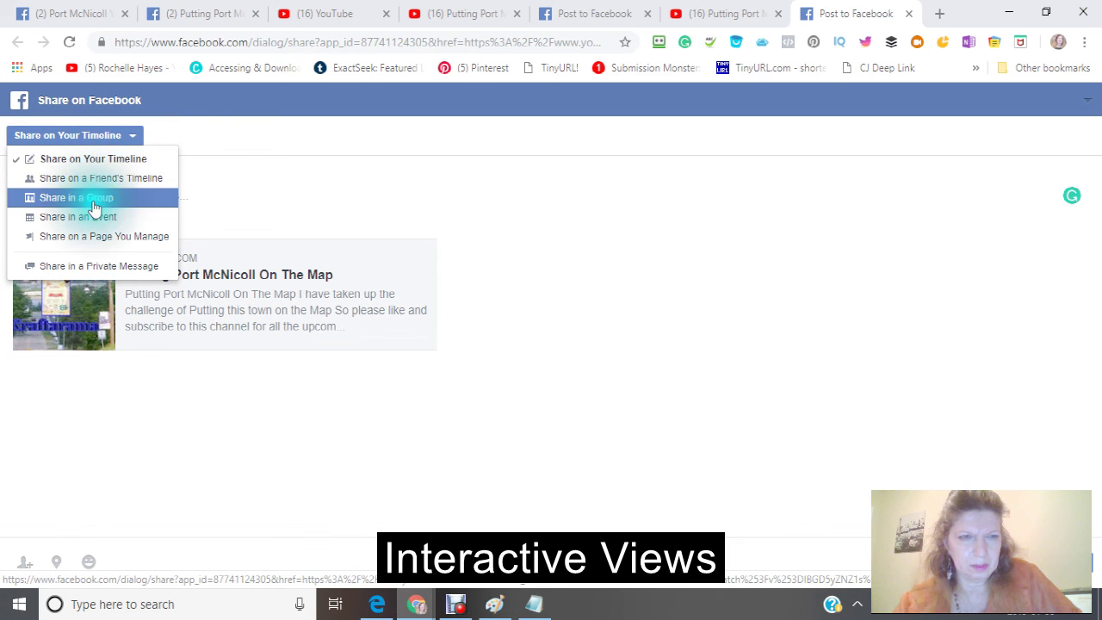
left_click(94, 206)
left_click(56, 168)
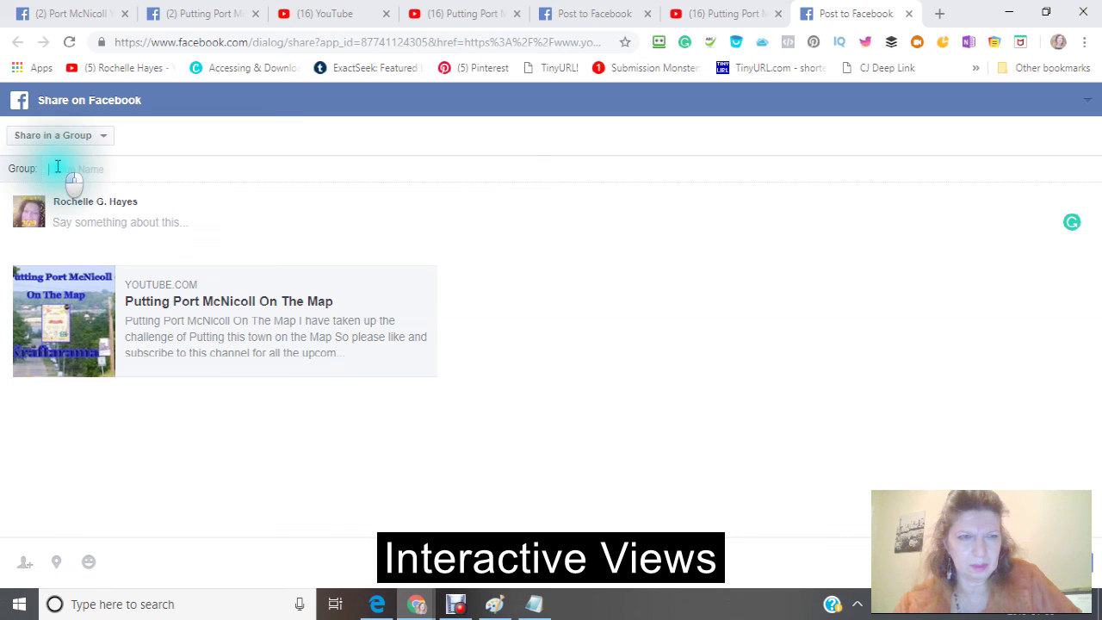
type("po")
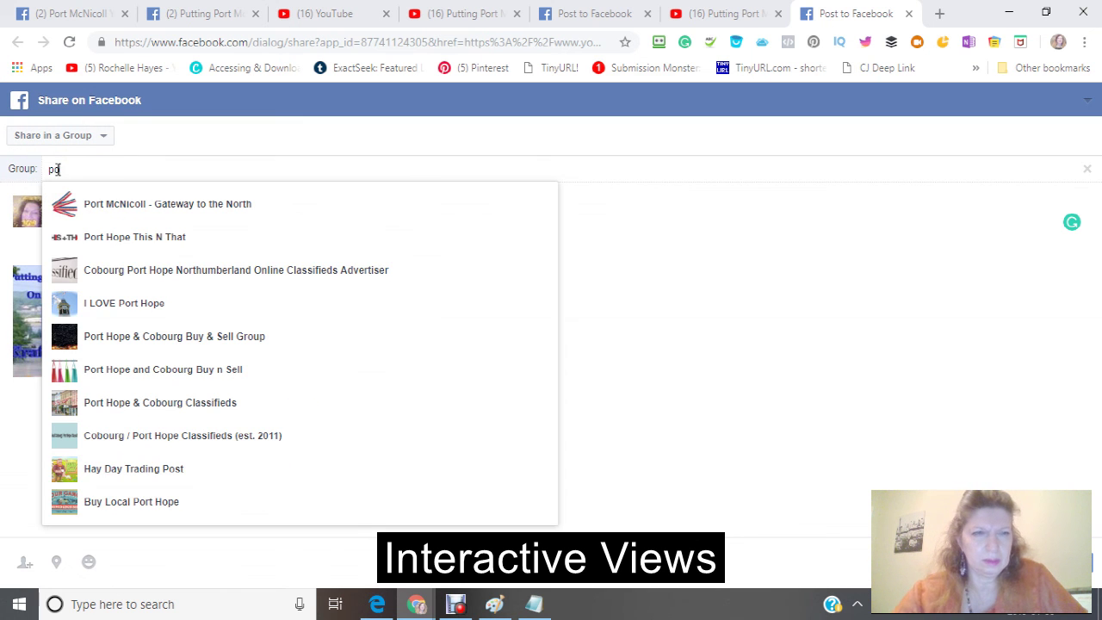
left_click(84, 211)
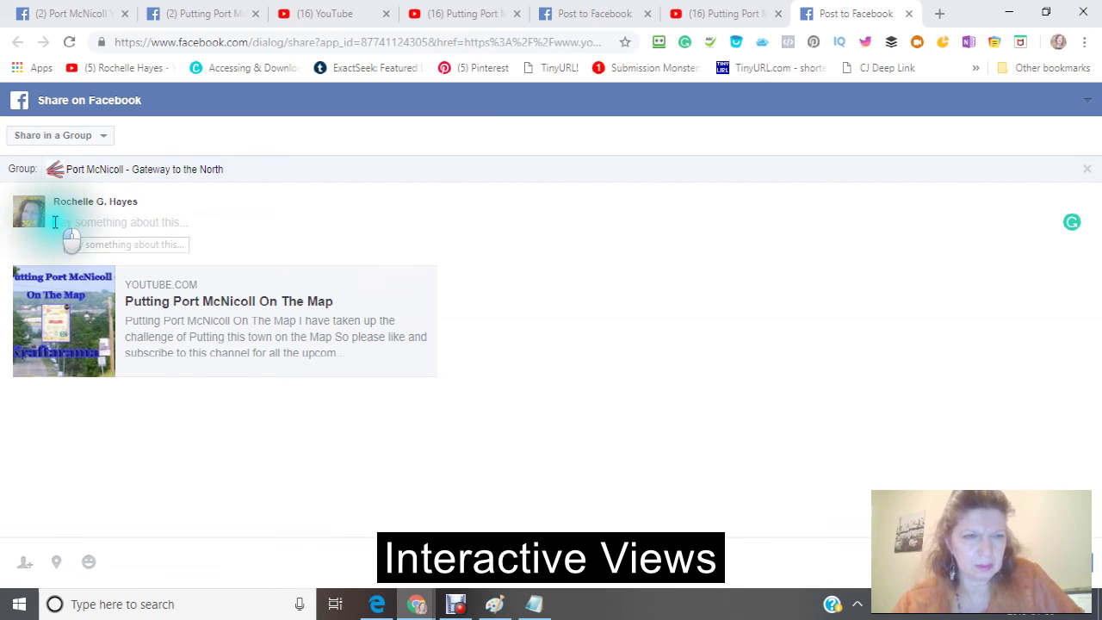
left_click(175, 385)
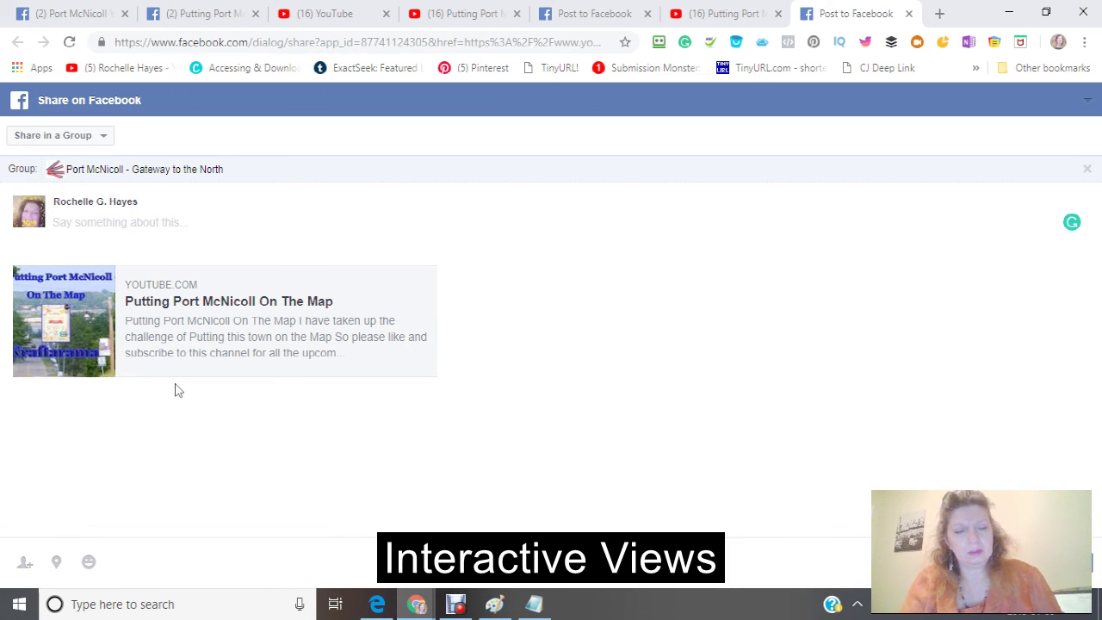
type("C")
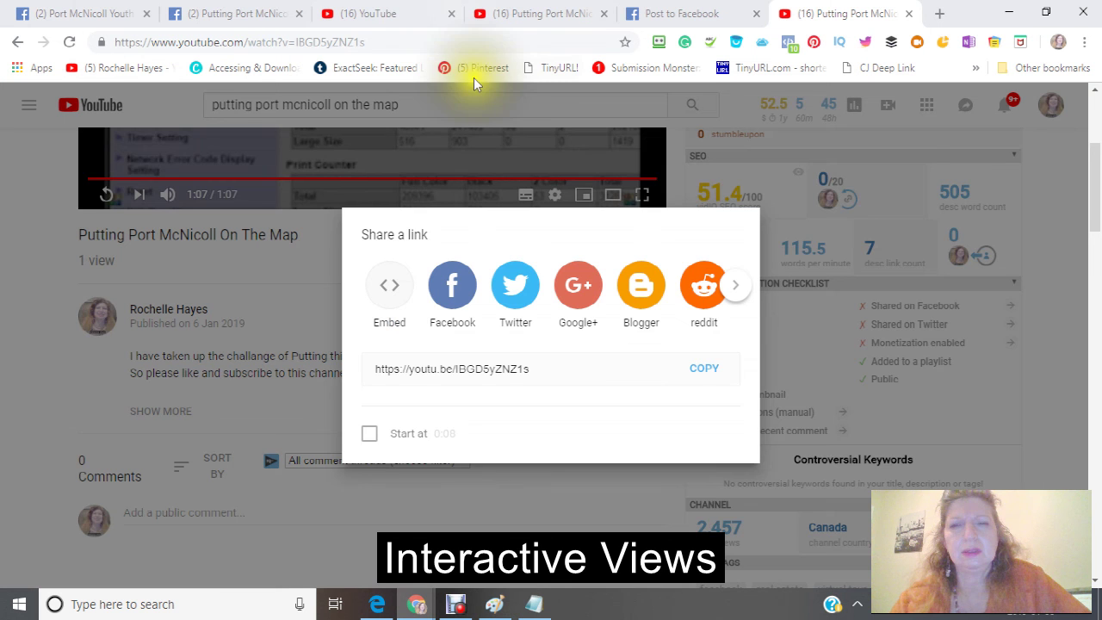
Review the video's edit page in Creator Studio, examining its tags, the vidIQ SEO score and the promotion checklist
left_click(494, 14)
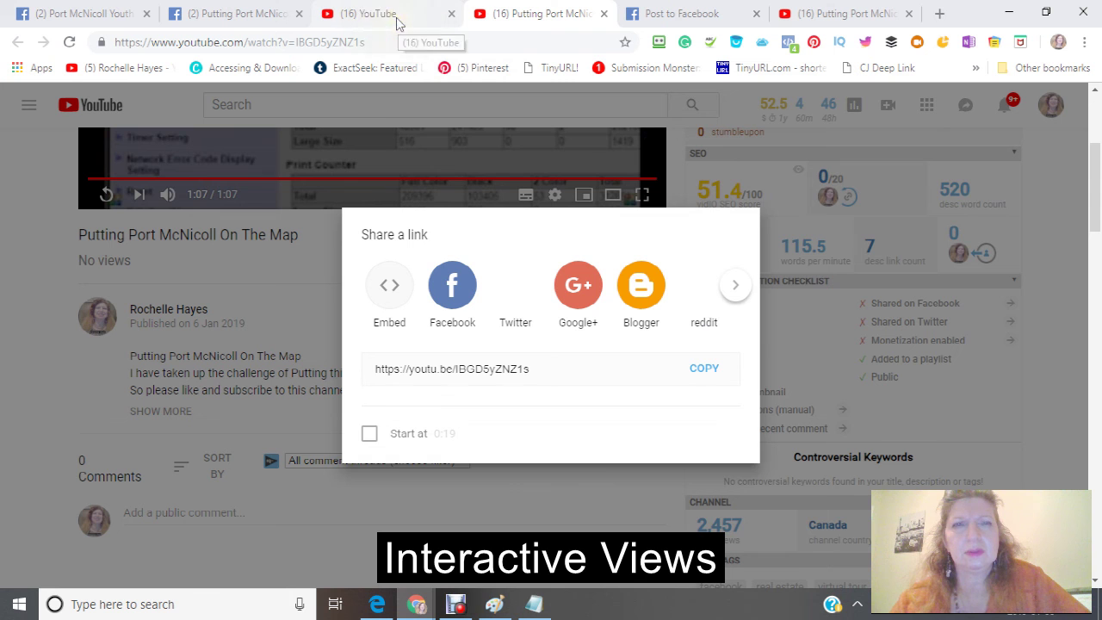
left_click(397, 22)
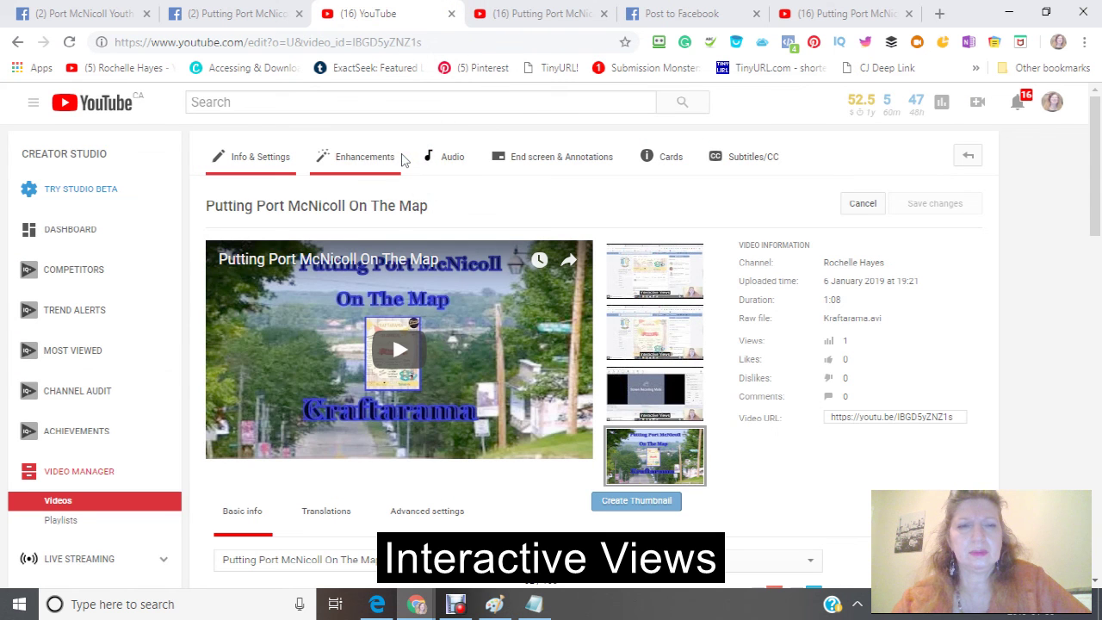
scroll(402, 158, "down", 4)
scroll(402, 162, "up", 4)
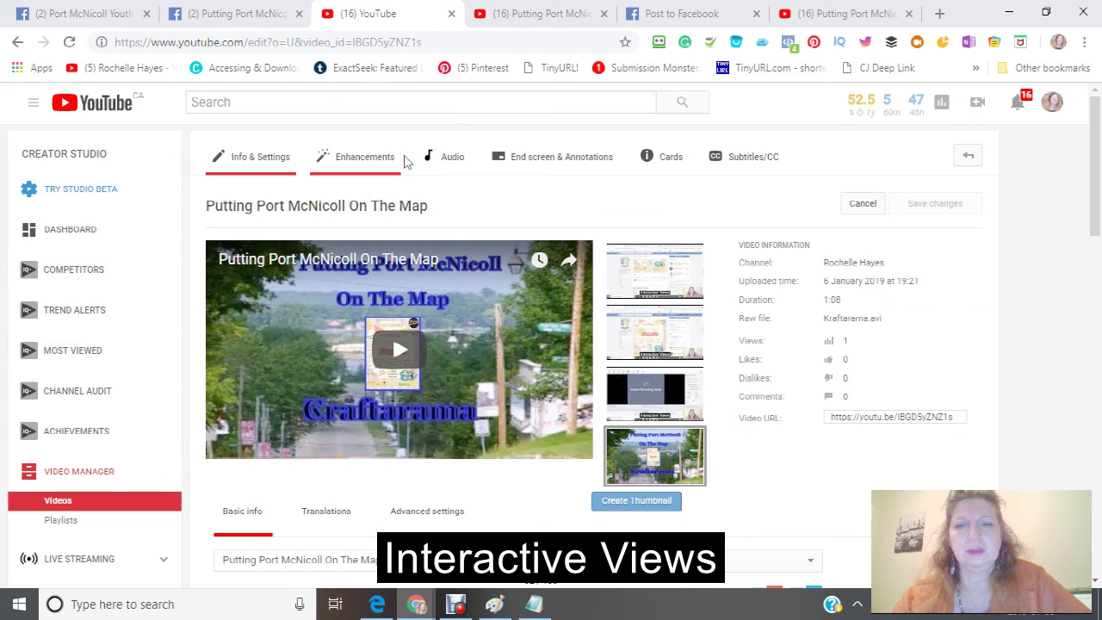
scroll(404, 162, "down", 5)
scroll(404, 162, "down", 3)
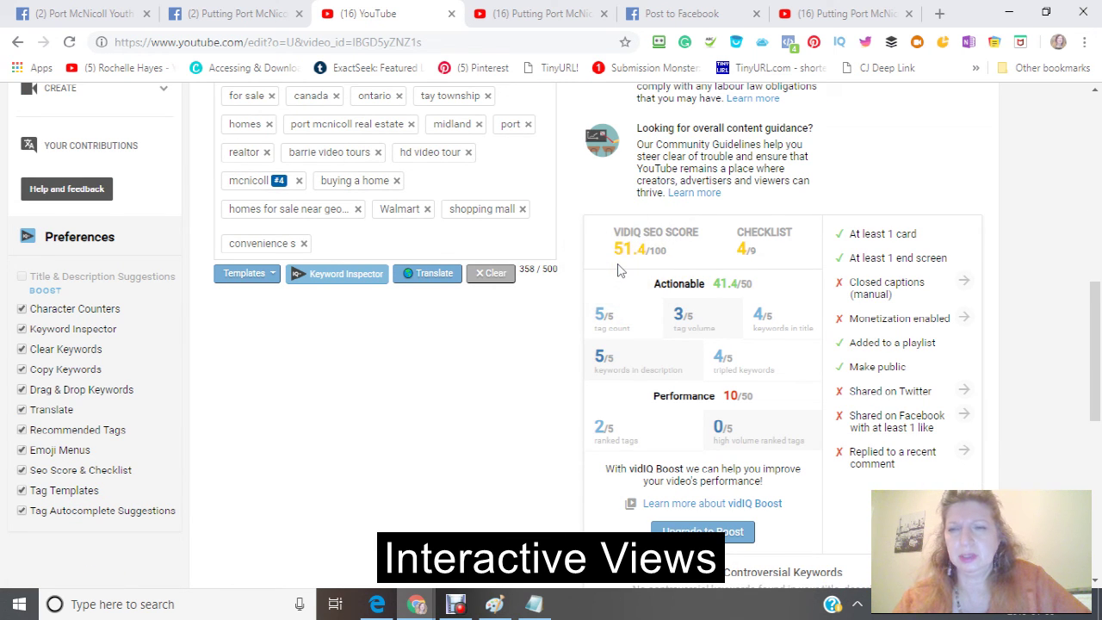
scroll(617, 270, "down", 2)
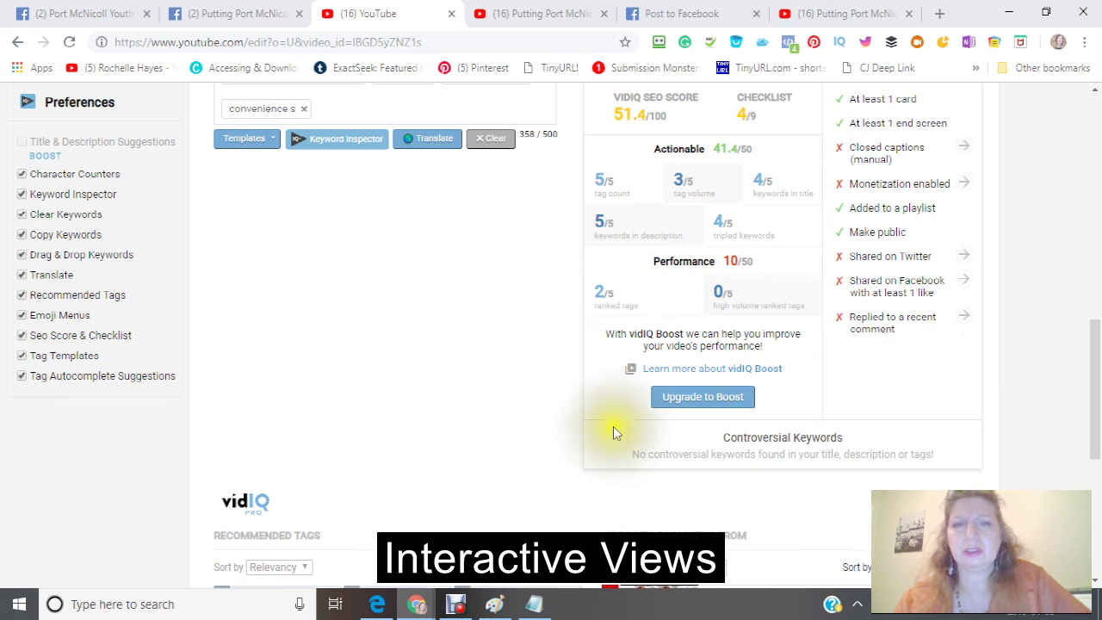
scroll(607, 426, "up", 10)
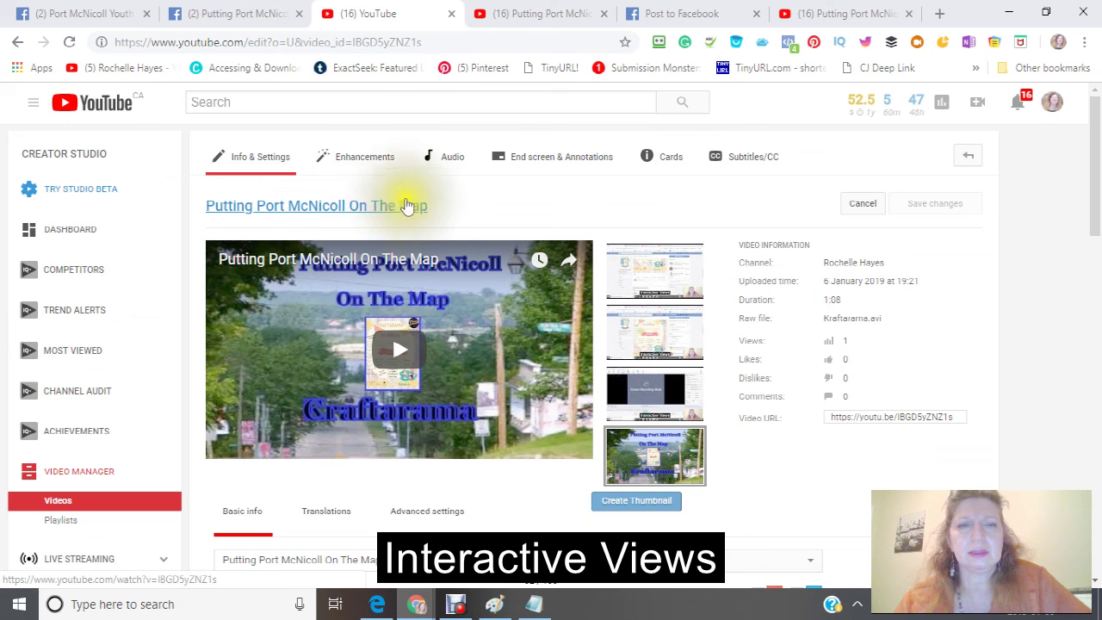
Return to the YouTube results for "putting port mcnicoll on the map" and examine the new video's ranking and social share figures
left_click(833, 19)
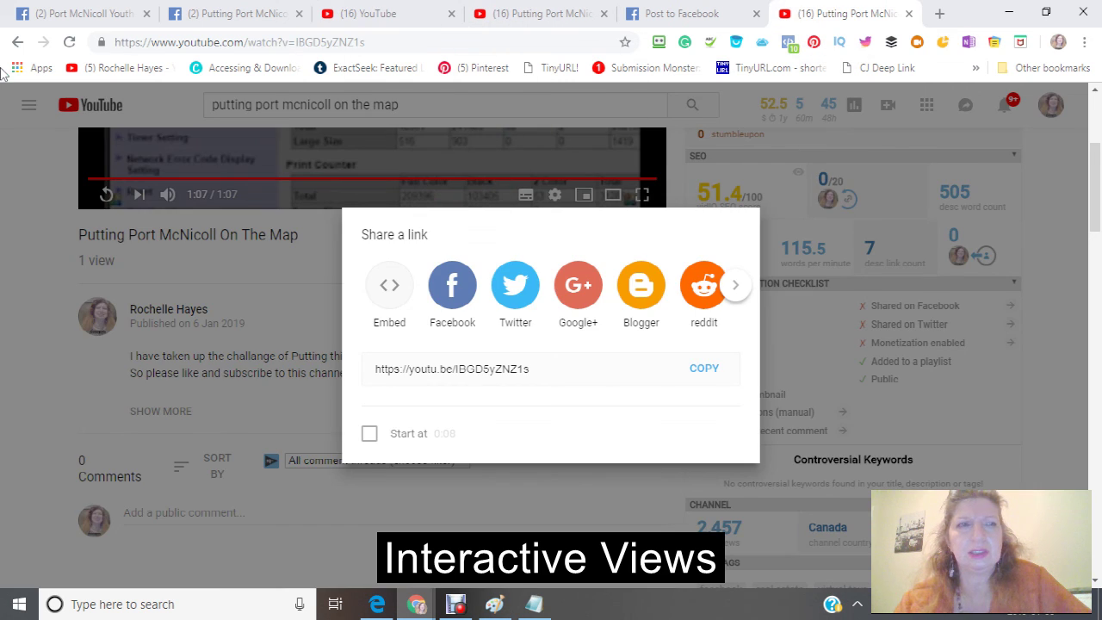
left_click(16, 43)
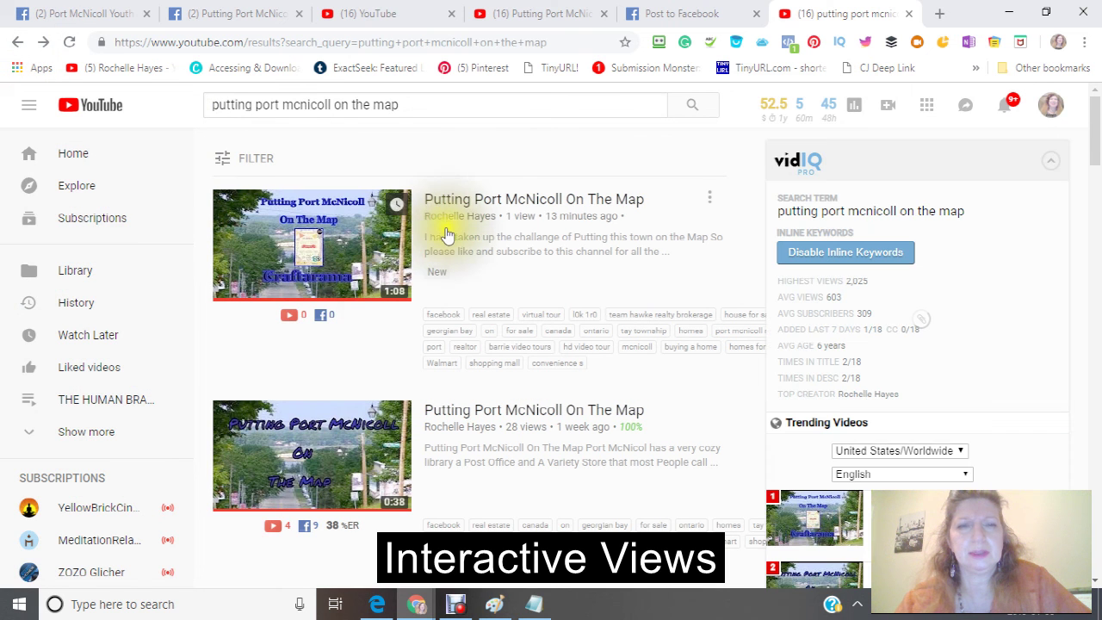
scroll(418, 239, "down", 8)
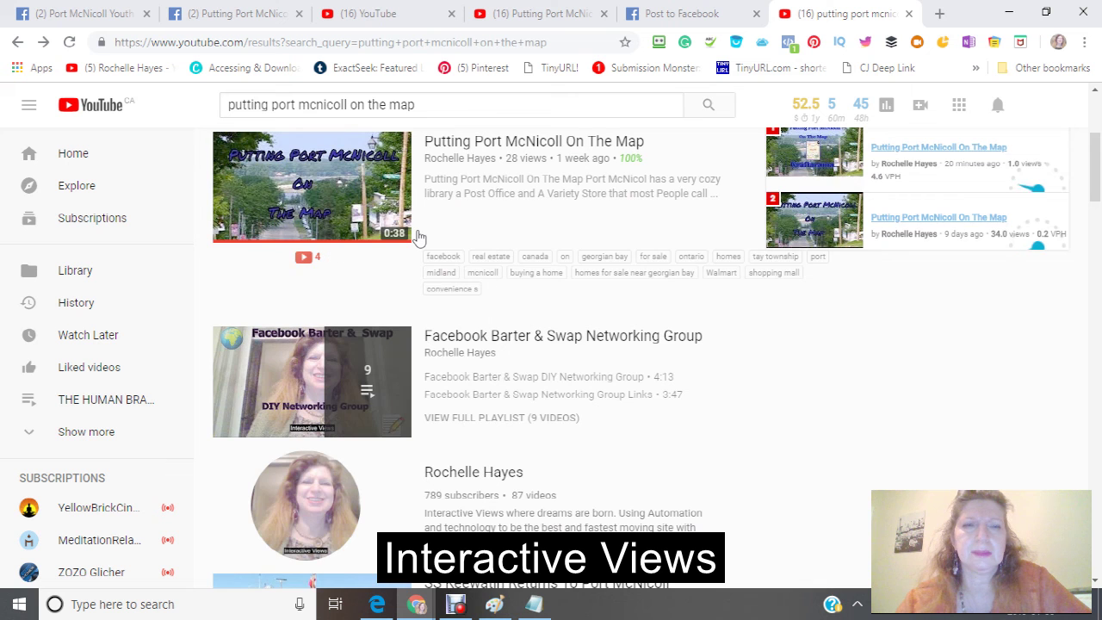
scroll(419, 239, "up", 8)
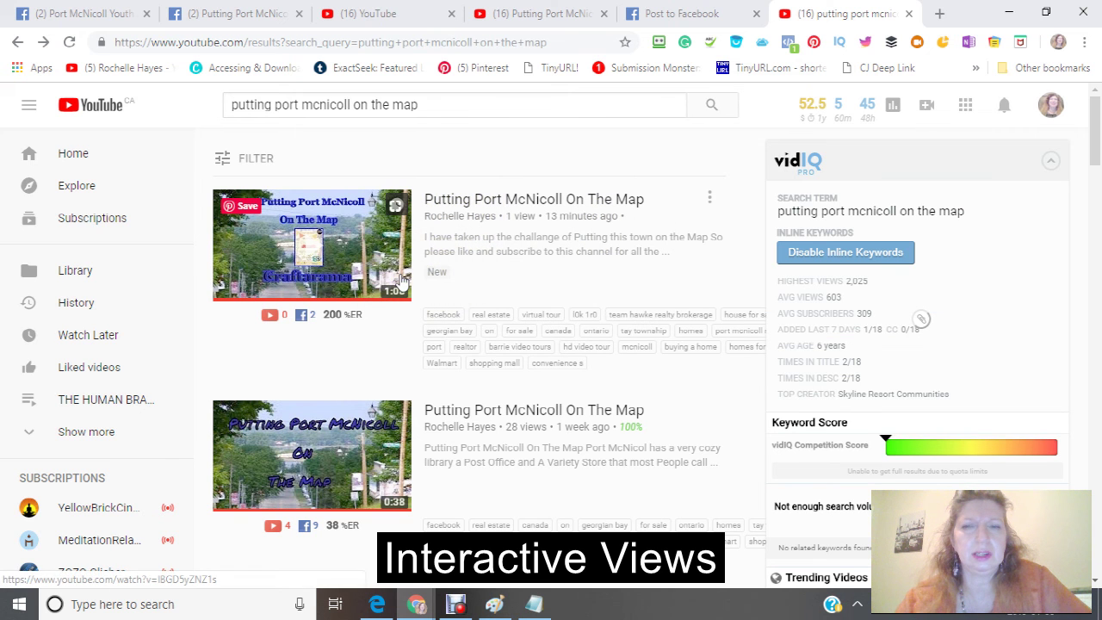
scroll(405, 280, "down", 3)
scroll(398, 280, "up", 3)
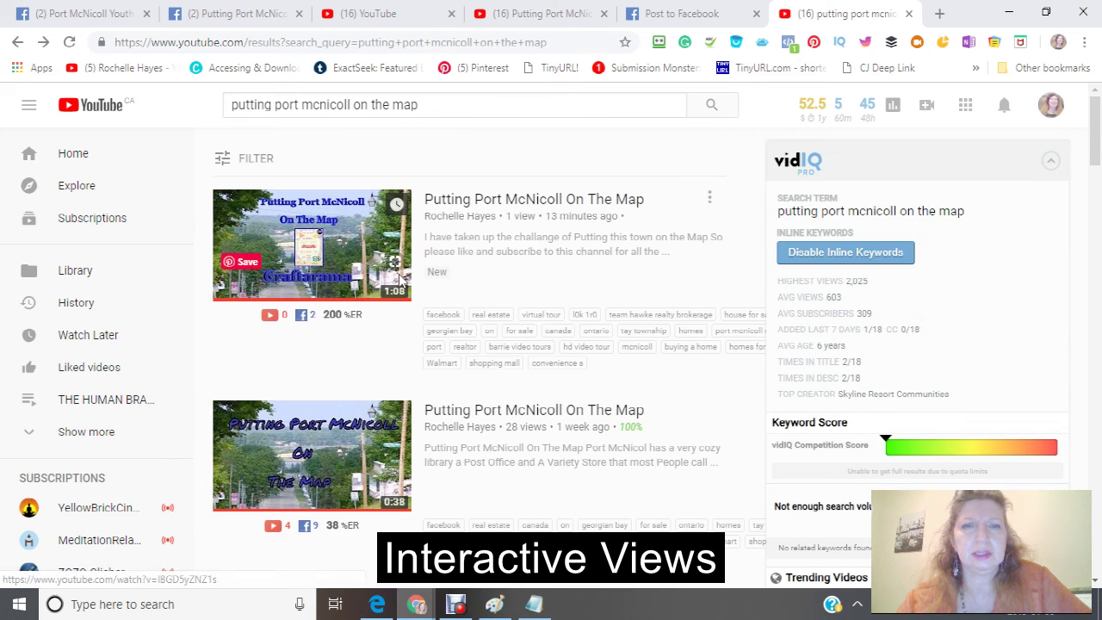